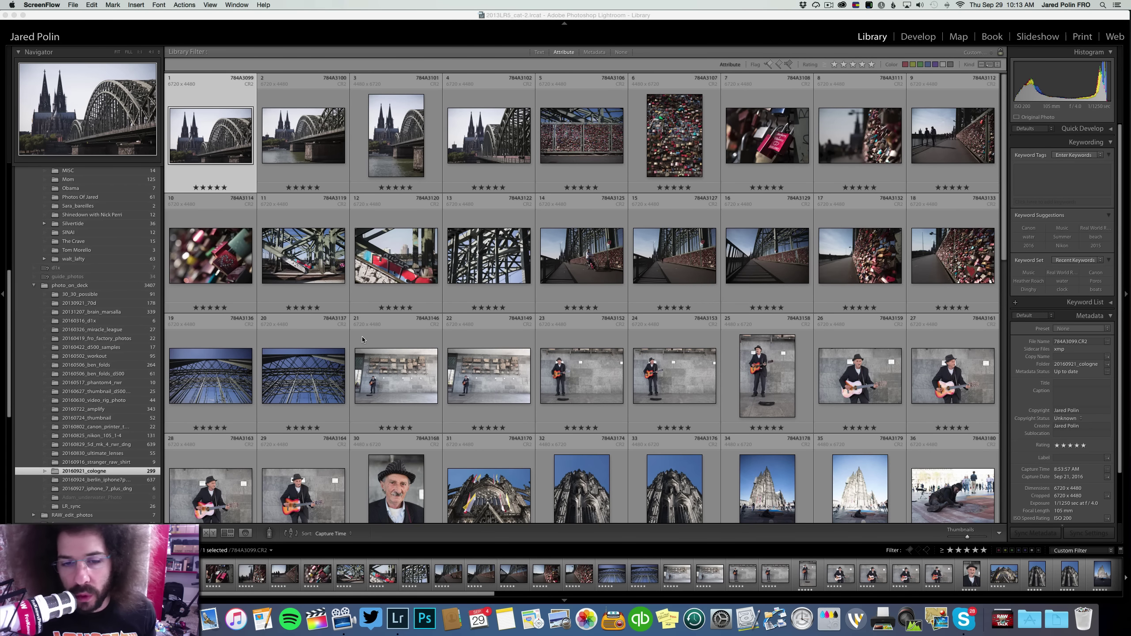
Open 784A3099.CR2 in Develop, darken its exposure and apply the Medium Contrast point curve
double_click(202, 126)
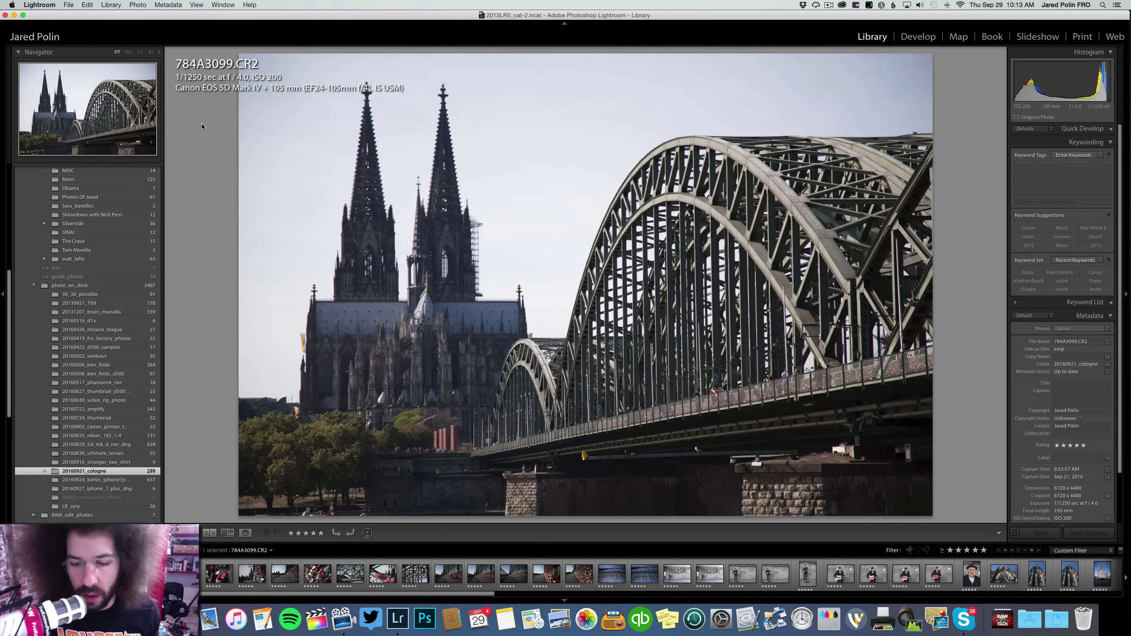
click(918, 37)
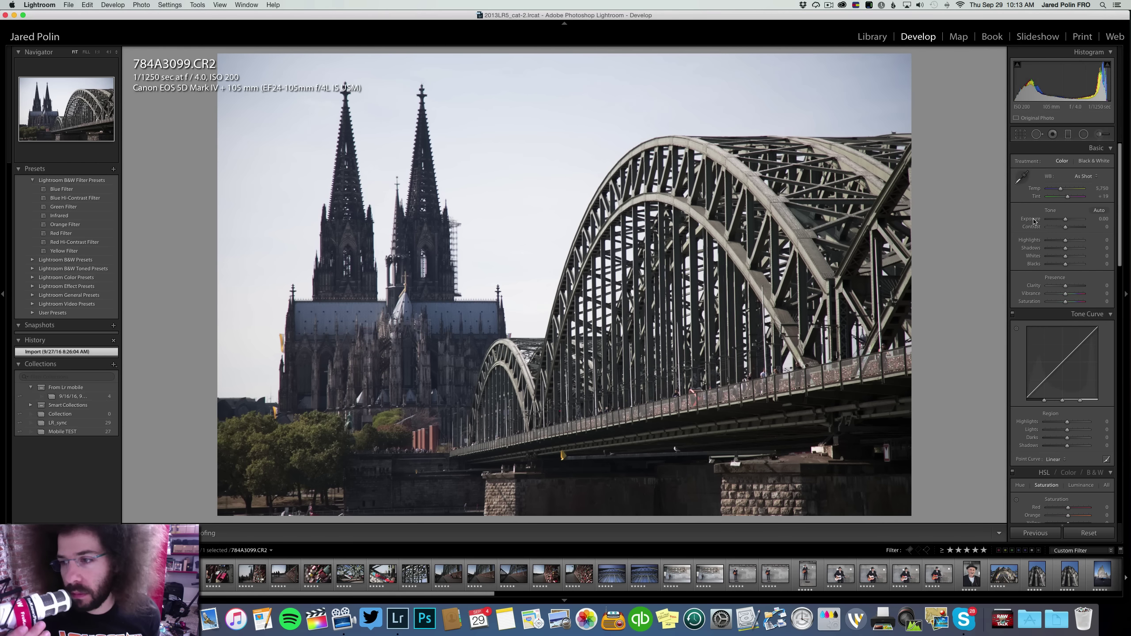
drag(1065, 220, 1076, 251)
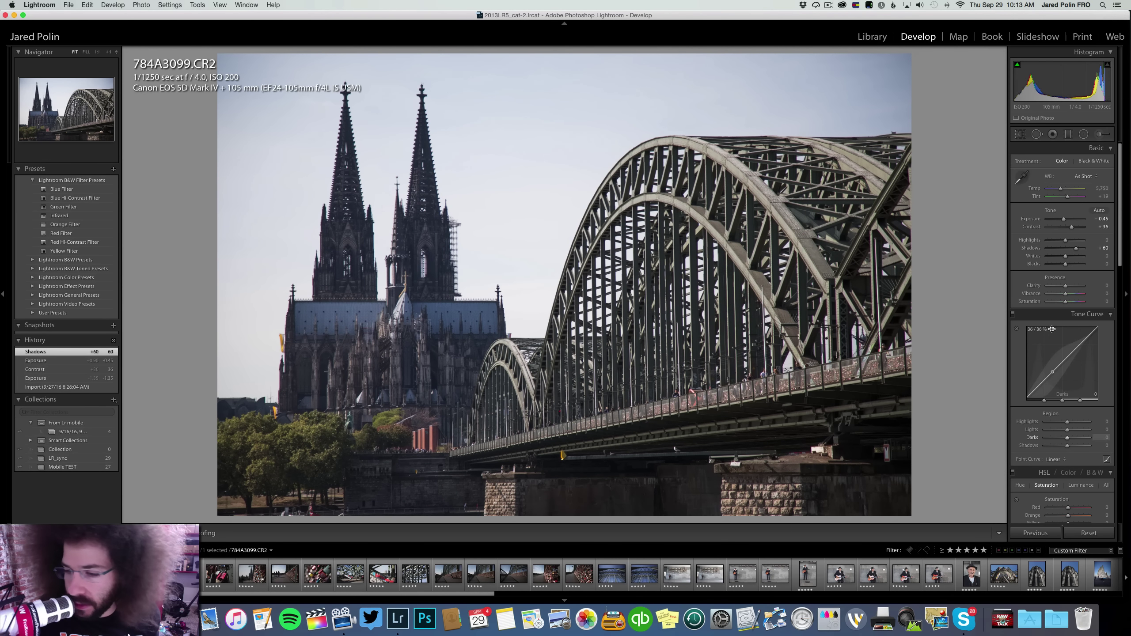
click(1058, 459)
click(1059, 464)
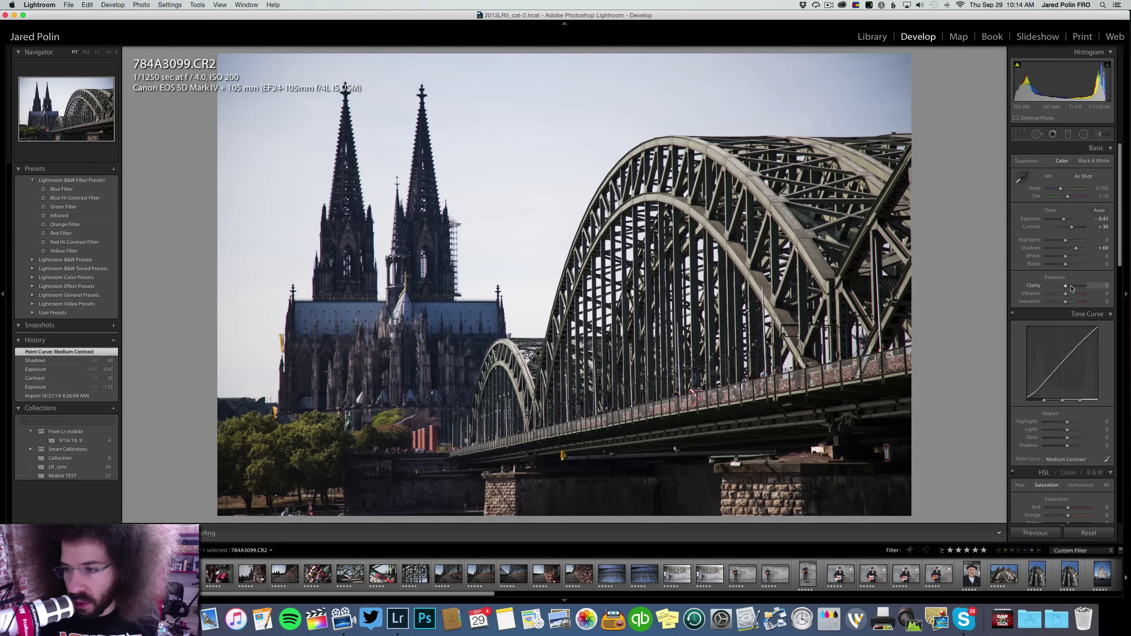
Add clarity, set highlights to -28, convert to black and white, refine exposure, then advance to 784A3100
click(1069, 286)
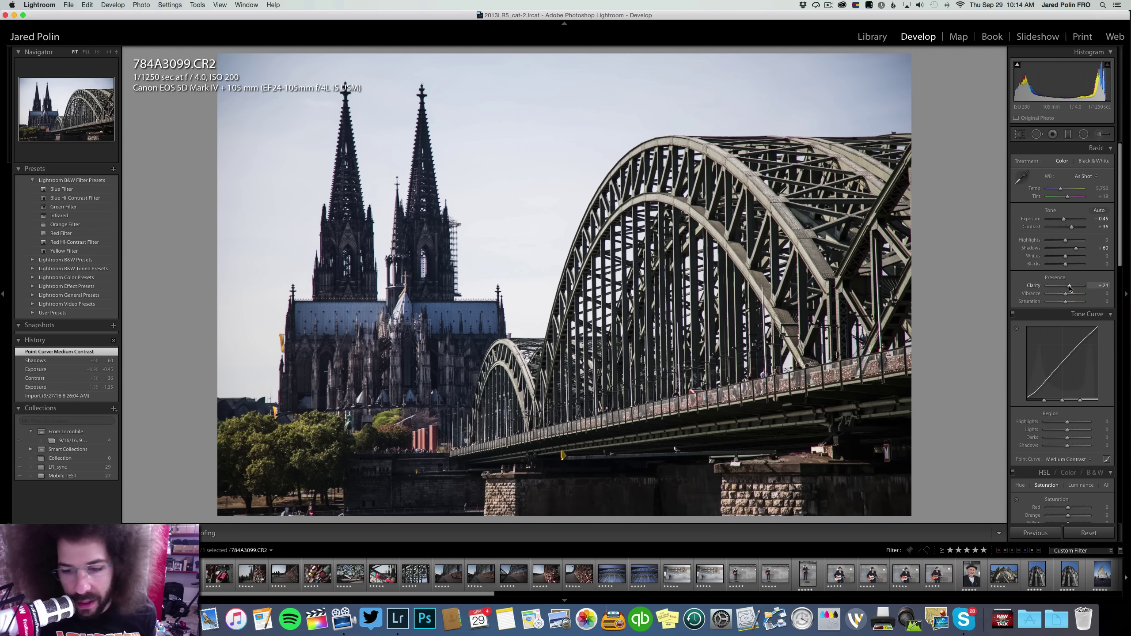
click(1055, 241)
drag(1056, 242, 1069, 257)
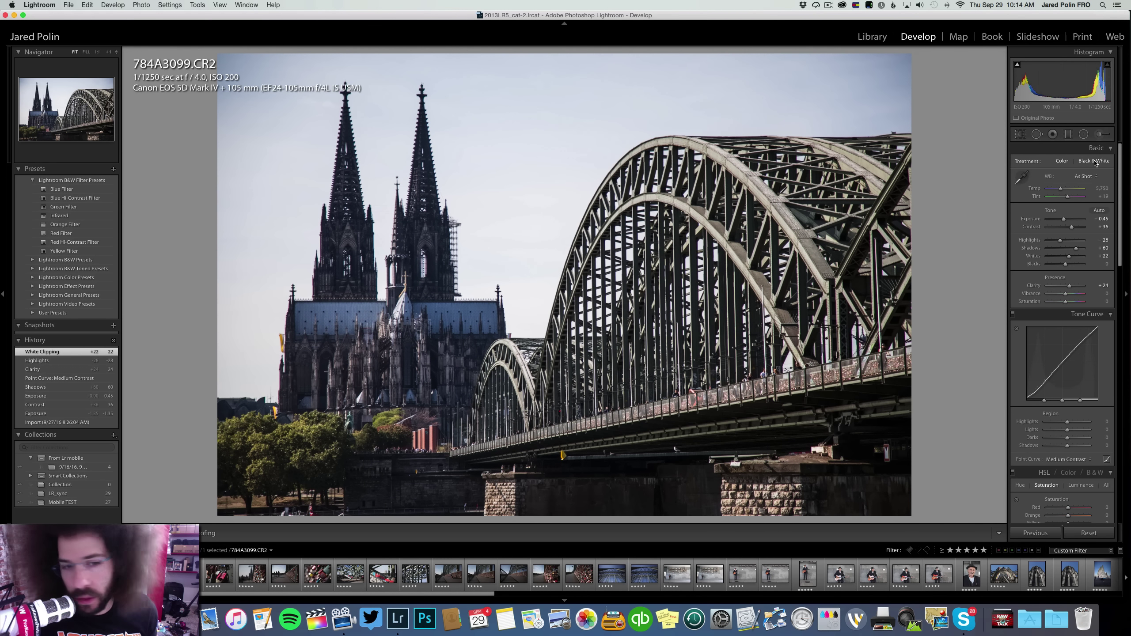
click(1093, 161)
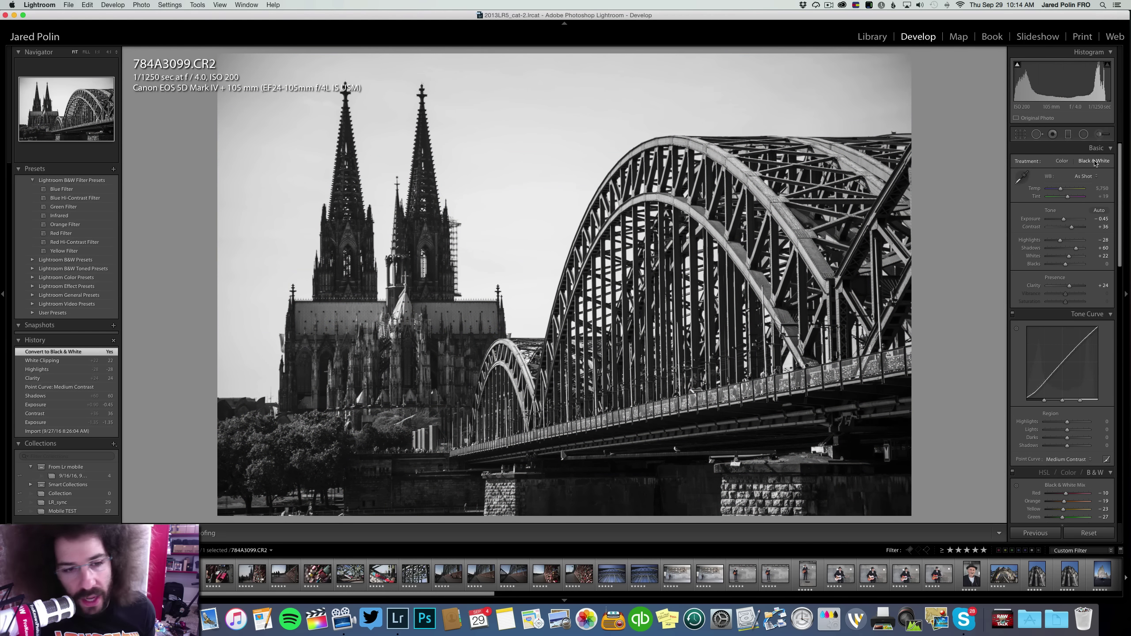
click(1064, 162)
click(1085, 162)
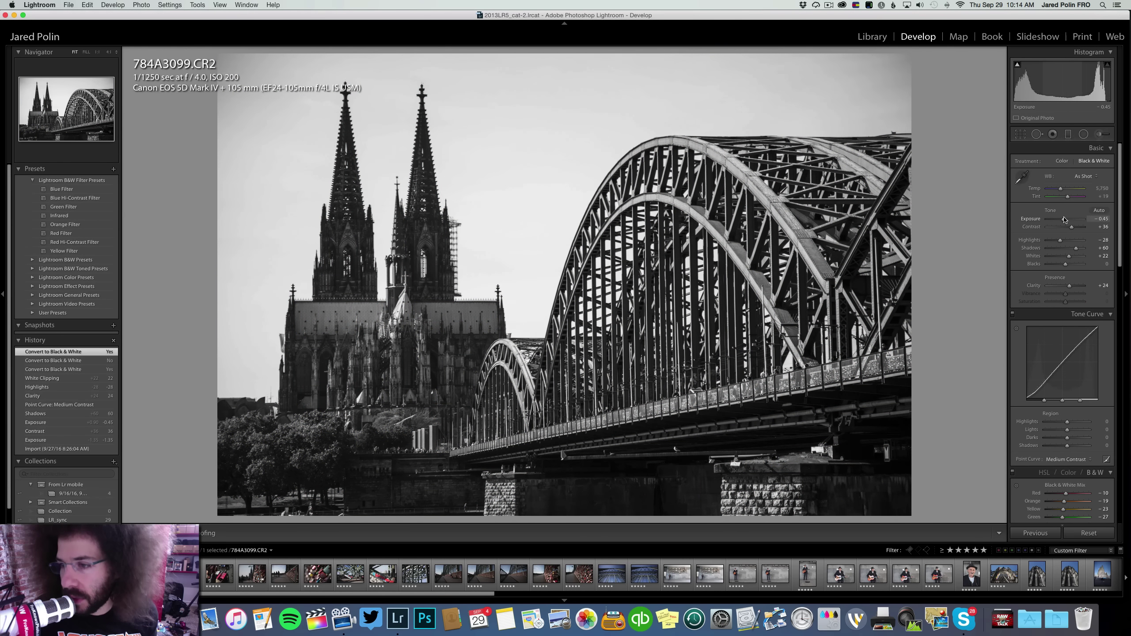
drag(1063, 219, 1071, 266)
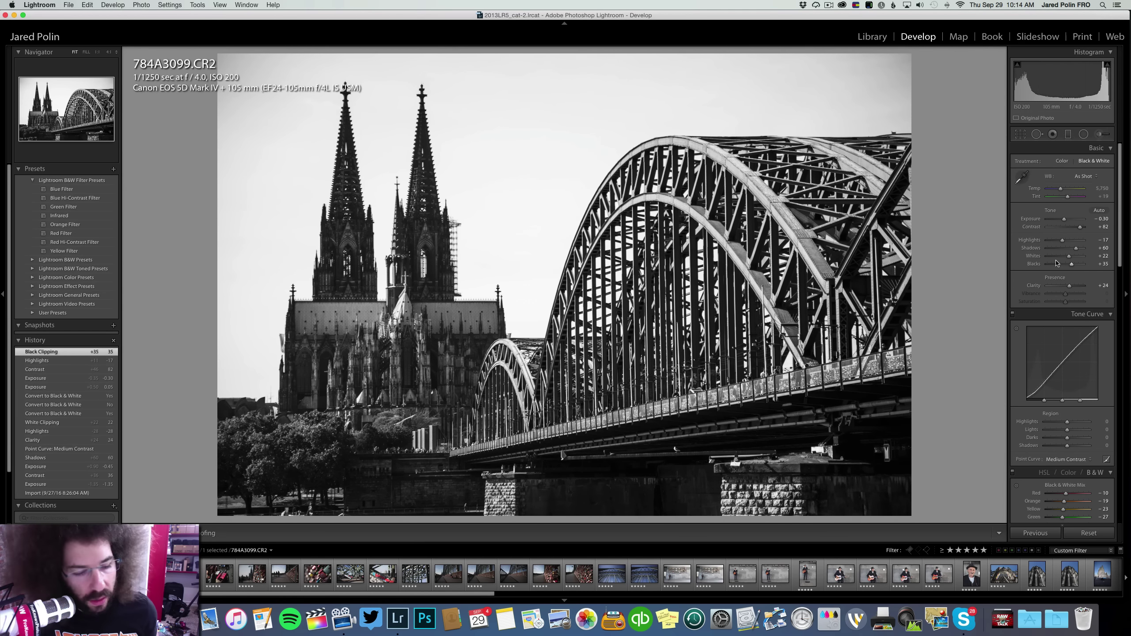
key(Right)
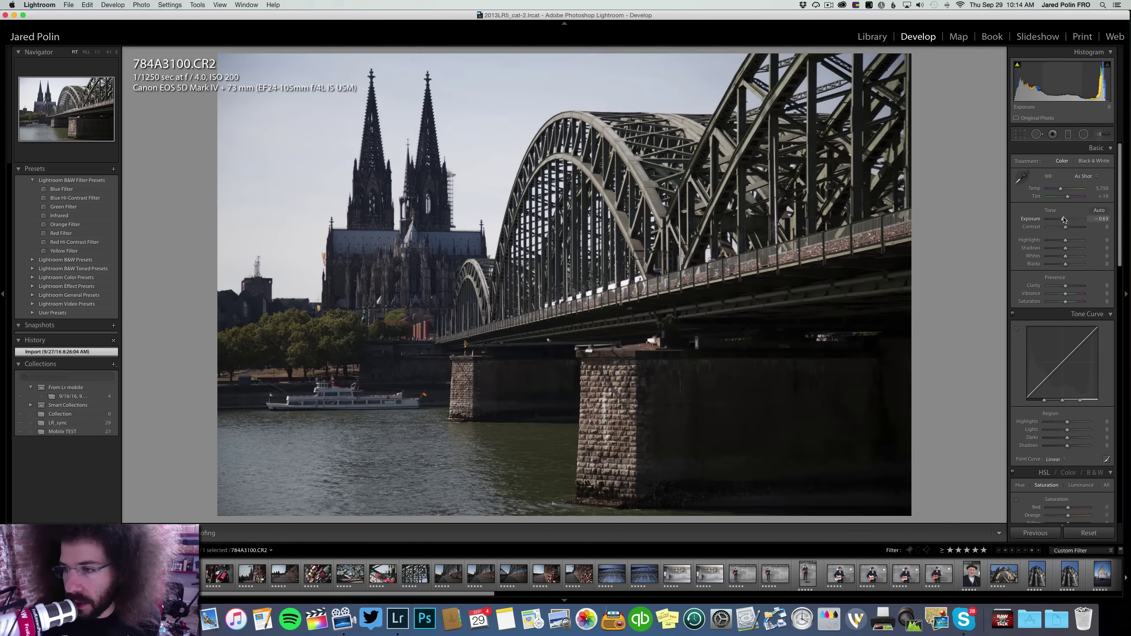
Give 784A3100 exposure -0.25, contrast +52, Medium Contrast curve, clarity +25, shadows +58, then advance
drag(1065, 219, 1074, 227)
click(1055, 459)
click(1059, 465)
click(1069, 286)
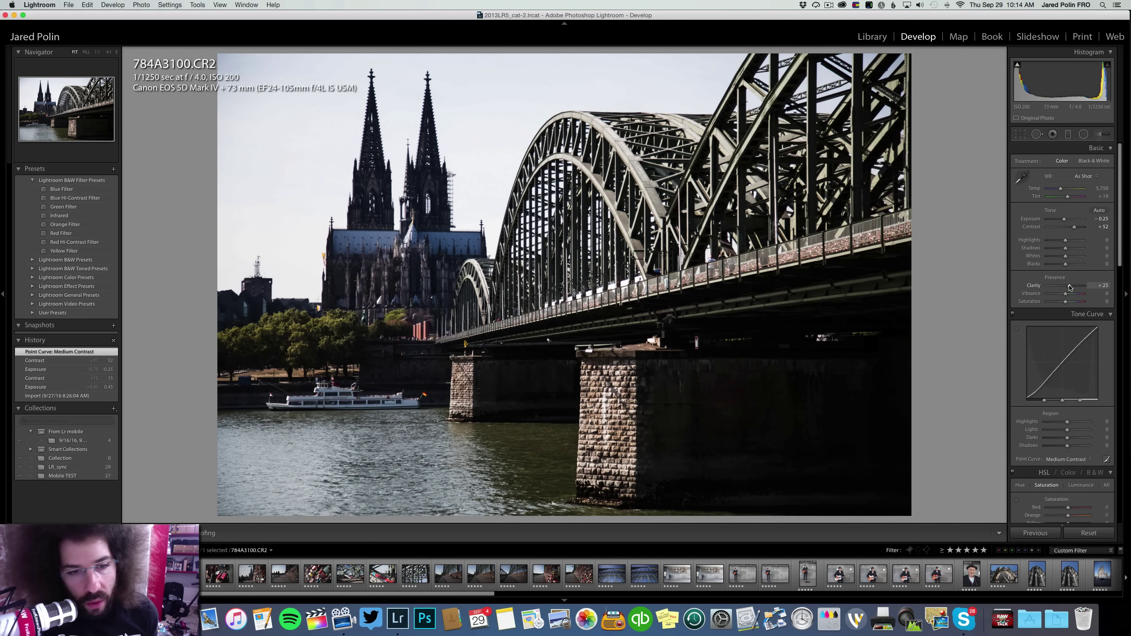
drag(1065, 248, 1077, 249)
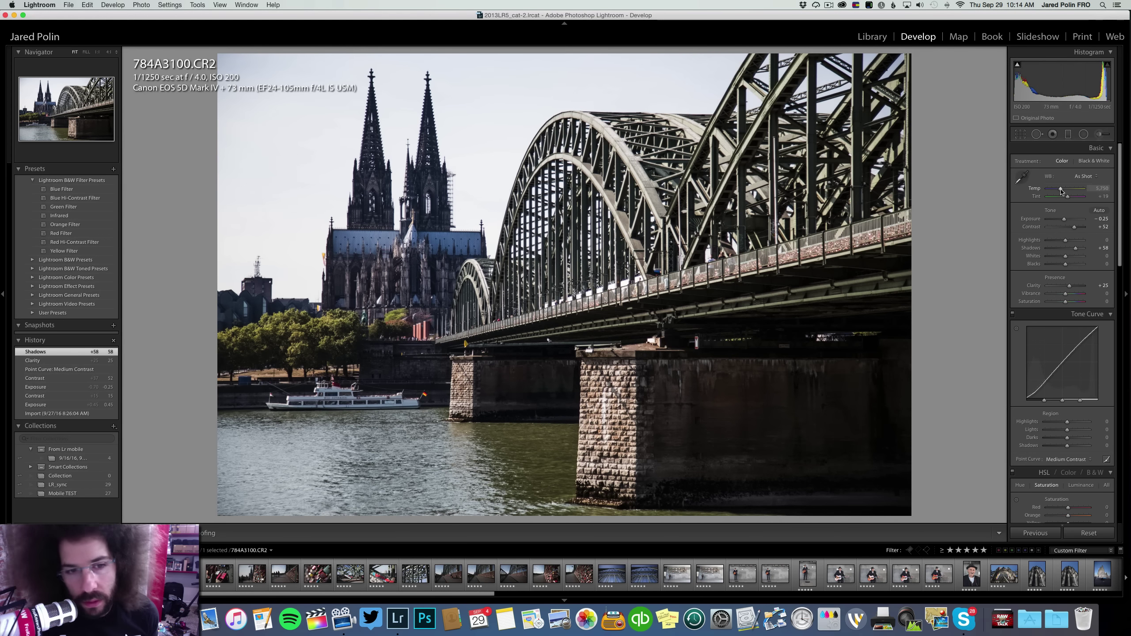
drag(1061, 191, 1060, 191)
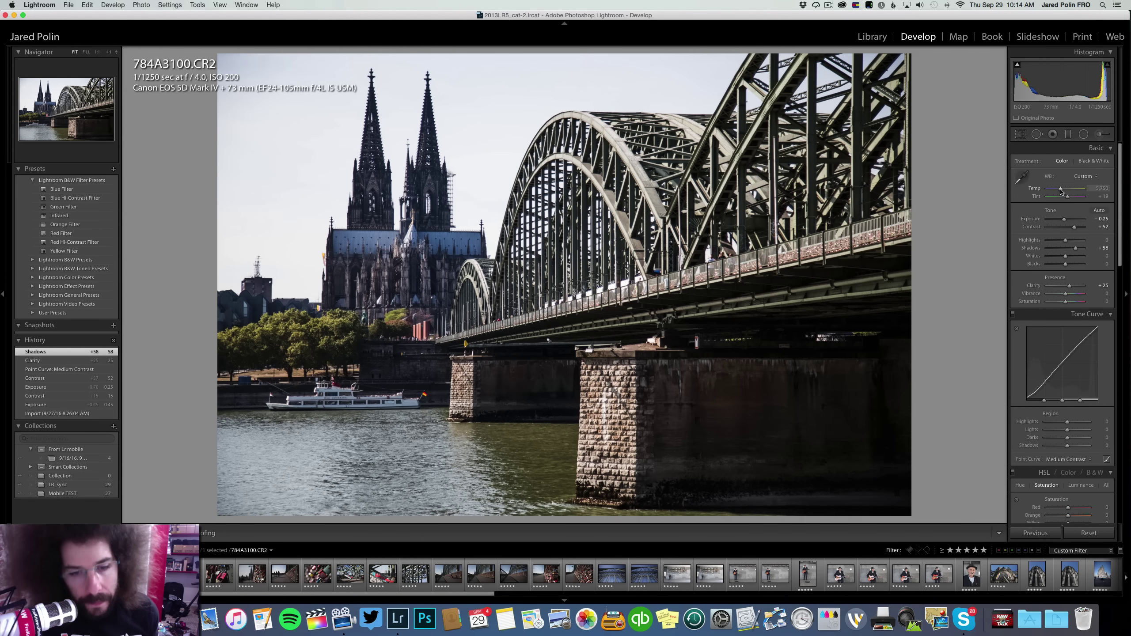
key(Right)
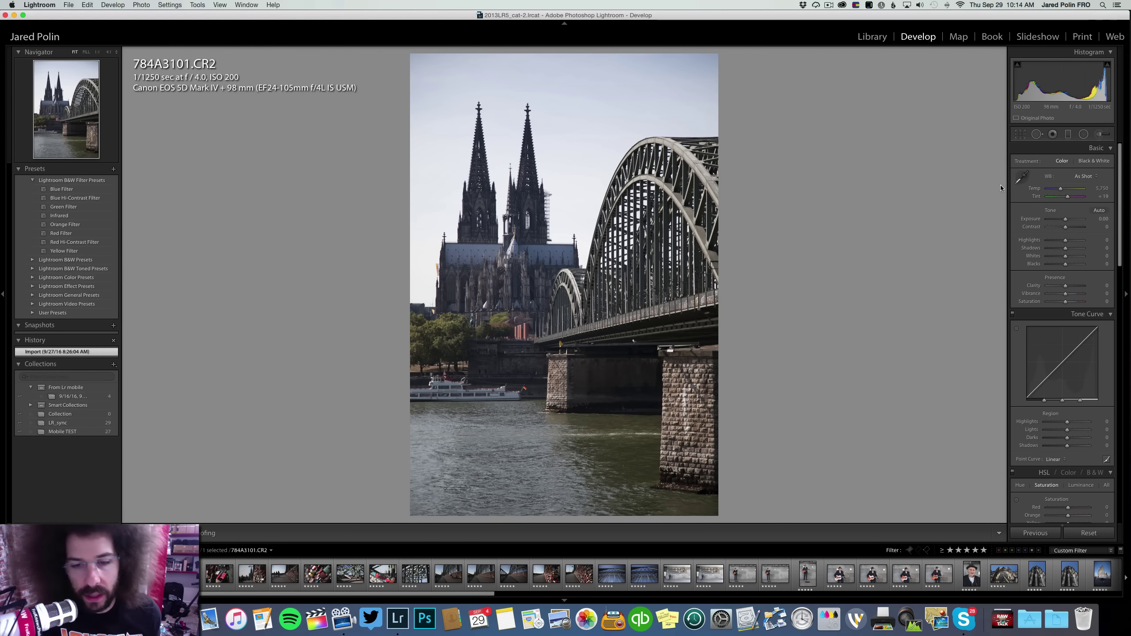
Zoom in to inspect the cathedral towers and bridge detail, then return to the full view
click(501, 207)
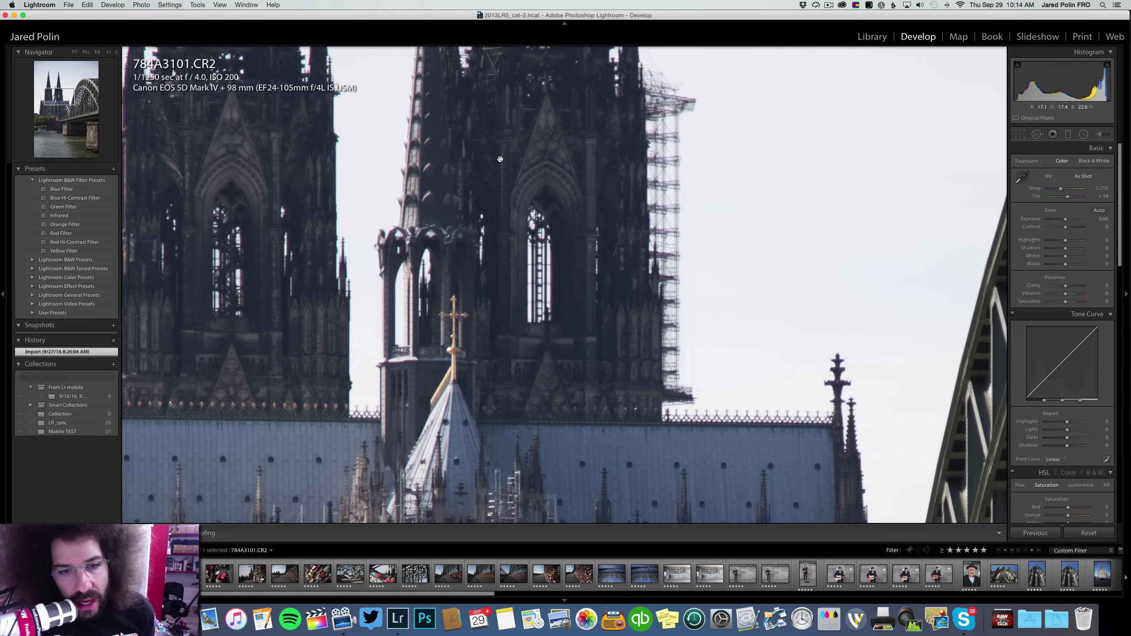
drag(246, 182, 429, 205)
click(740, 175)
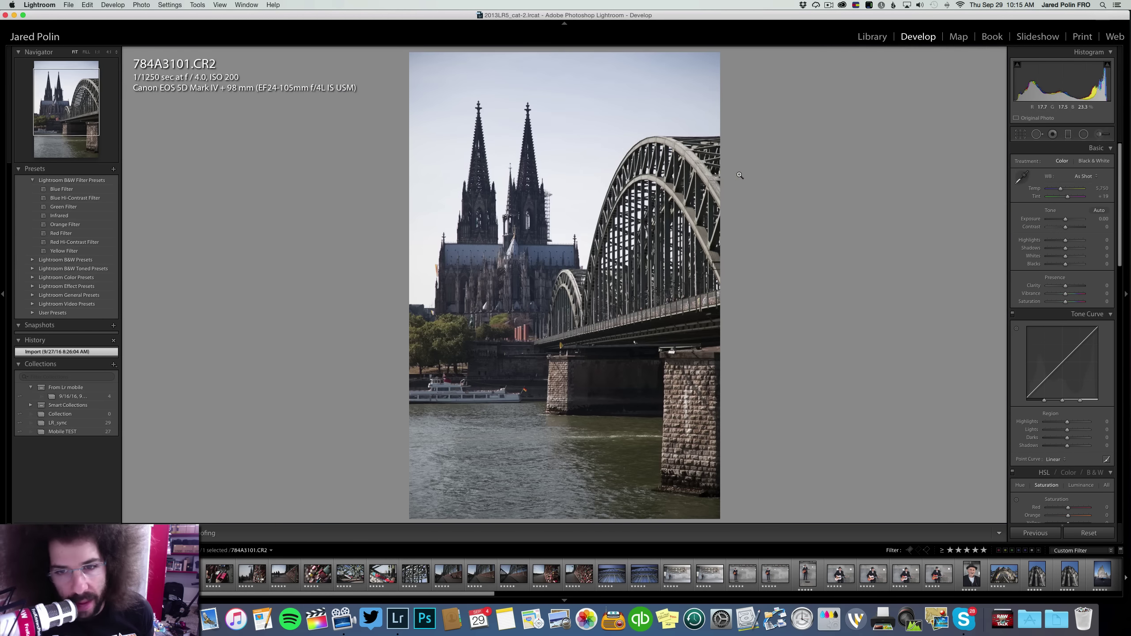
click(740, 175)
drag(740, 250, 685, 103)
drag(401, 112, 525, 149)
drag(425, 69, 513, 176)
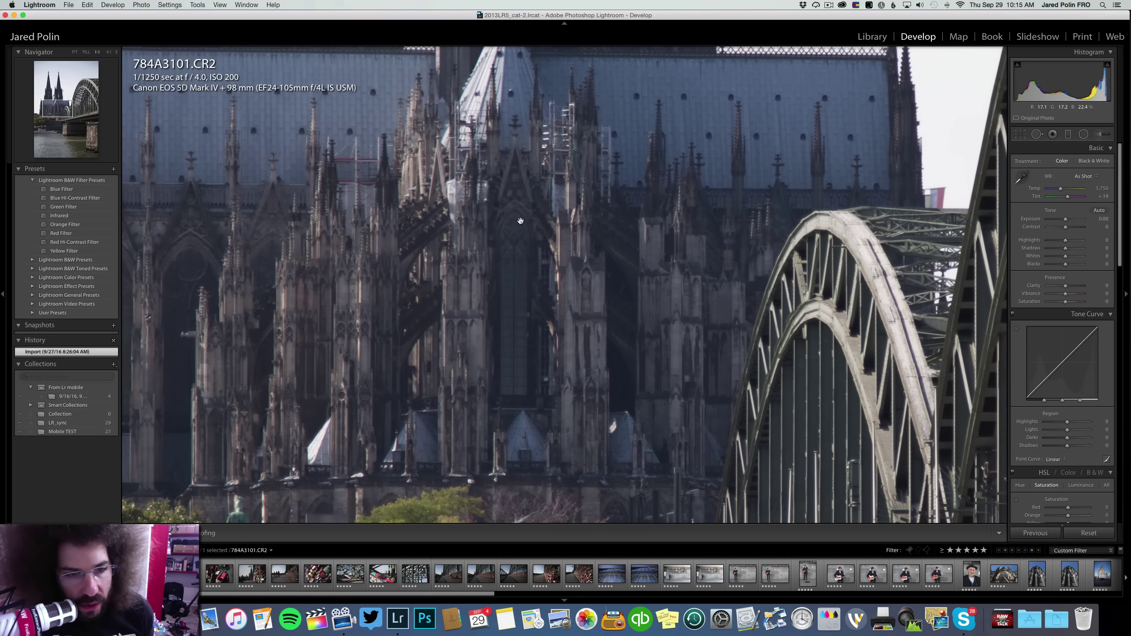
click(513, 155)
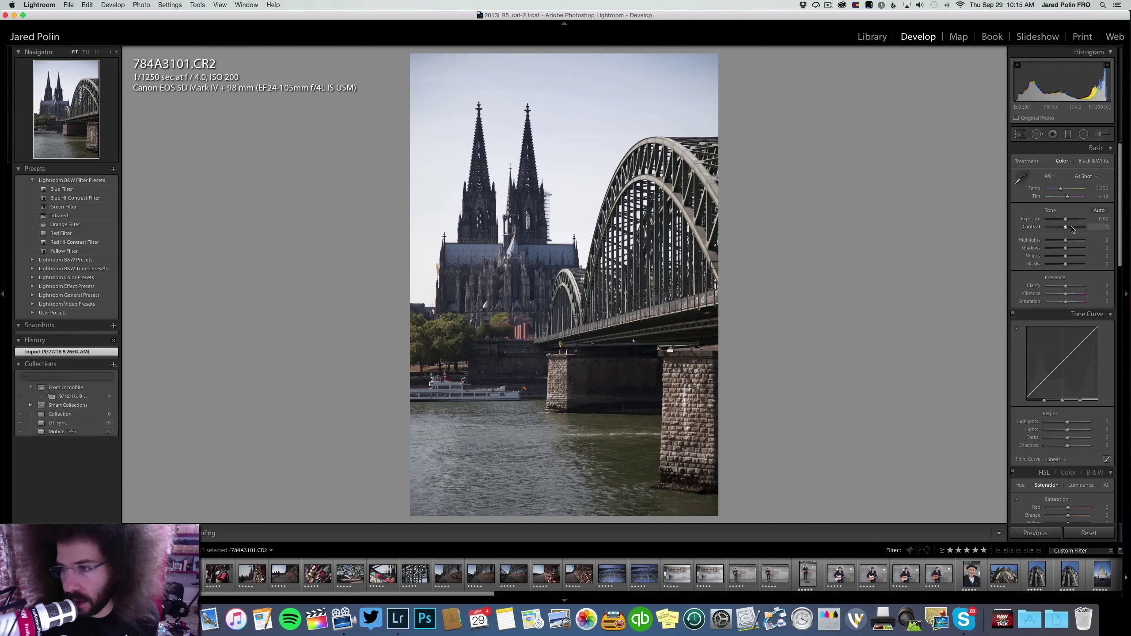
Make it black and white: exposure +0.40, contrast +70, Medium Contrast curve, clarity +34, highlights -51, shadows +18, blacks -1
click(1072, 227)
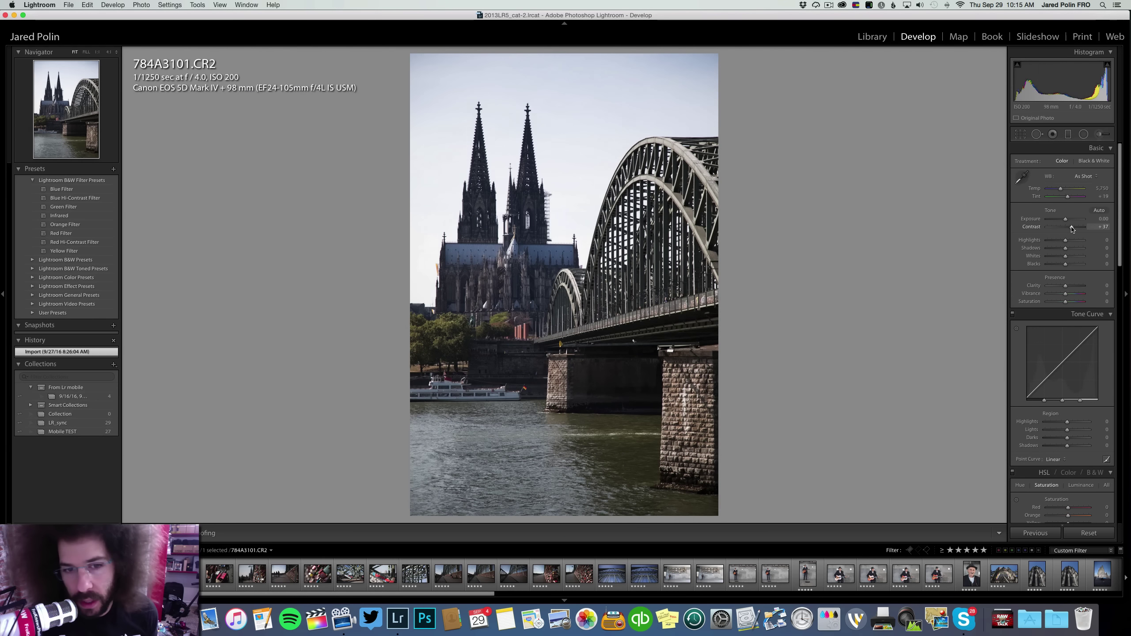
click(1084, 163)
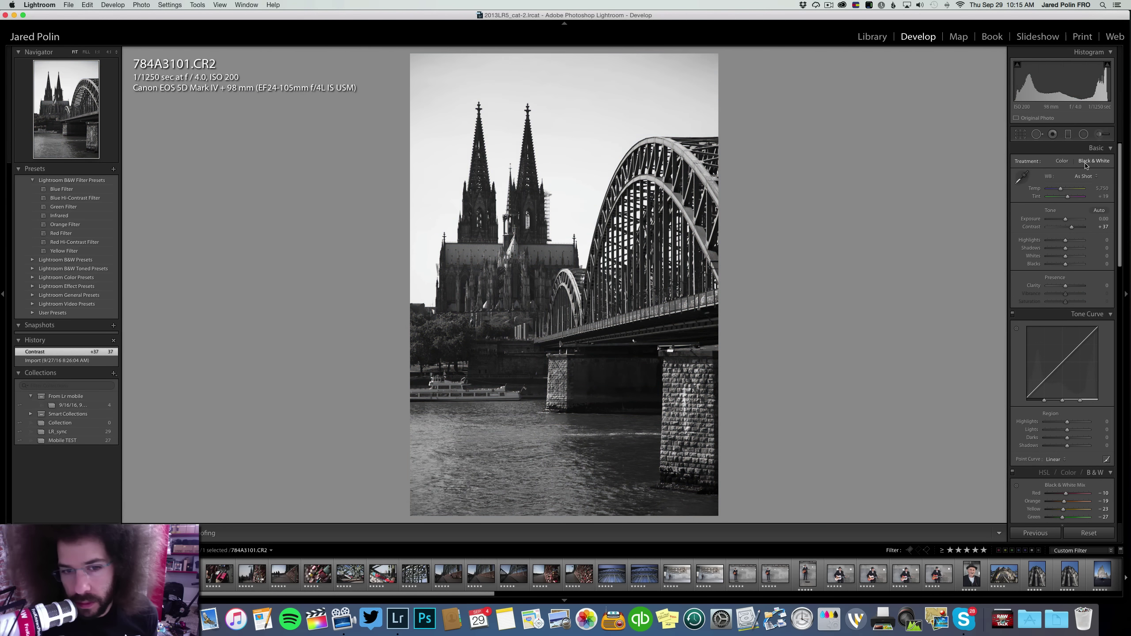
click(1067, 219)
click(1078, 227)
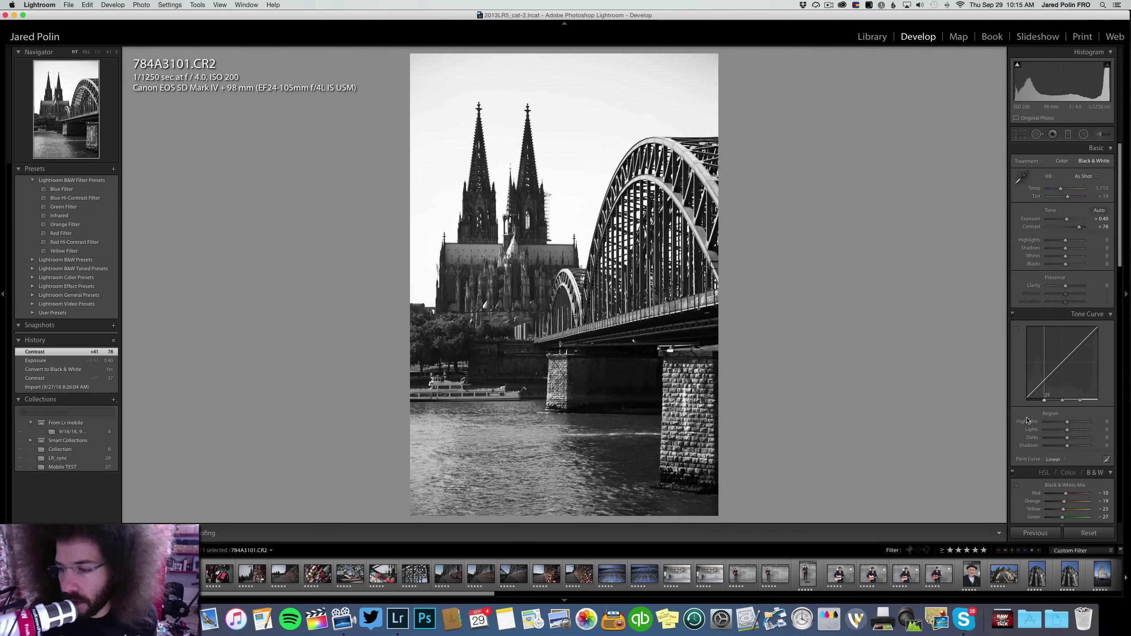
click(1054, 460)
click(1064, 467)
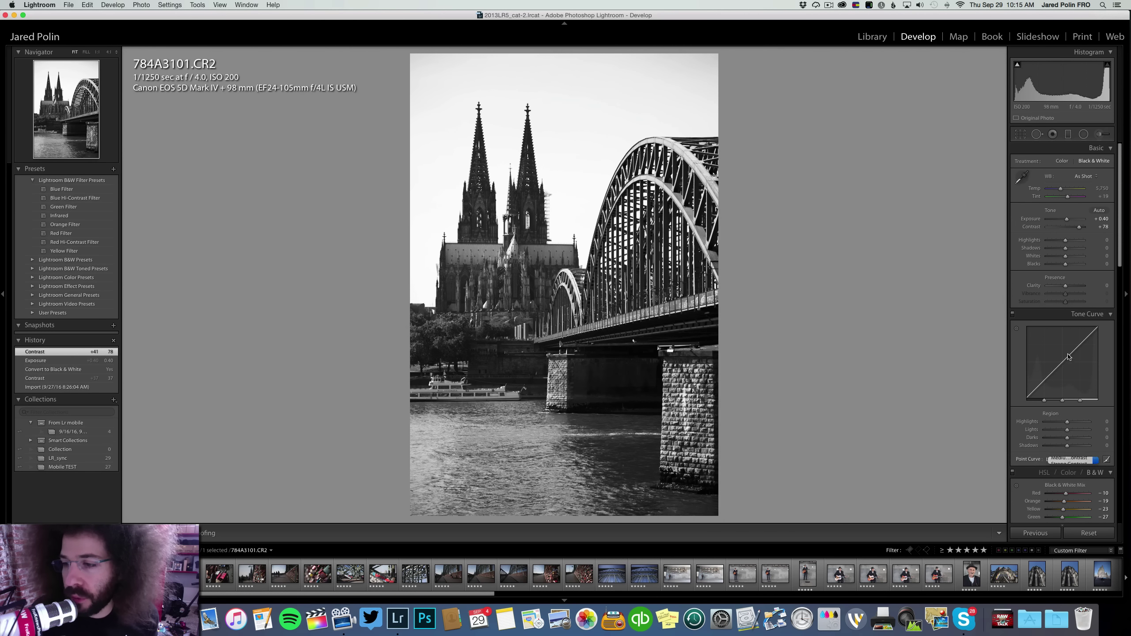
click(1070, 286)
drag(1071, 287, 1071, 287)
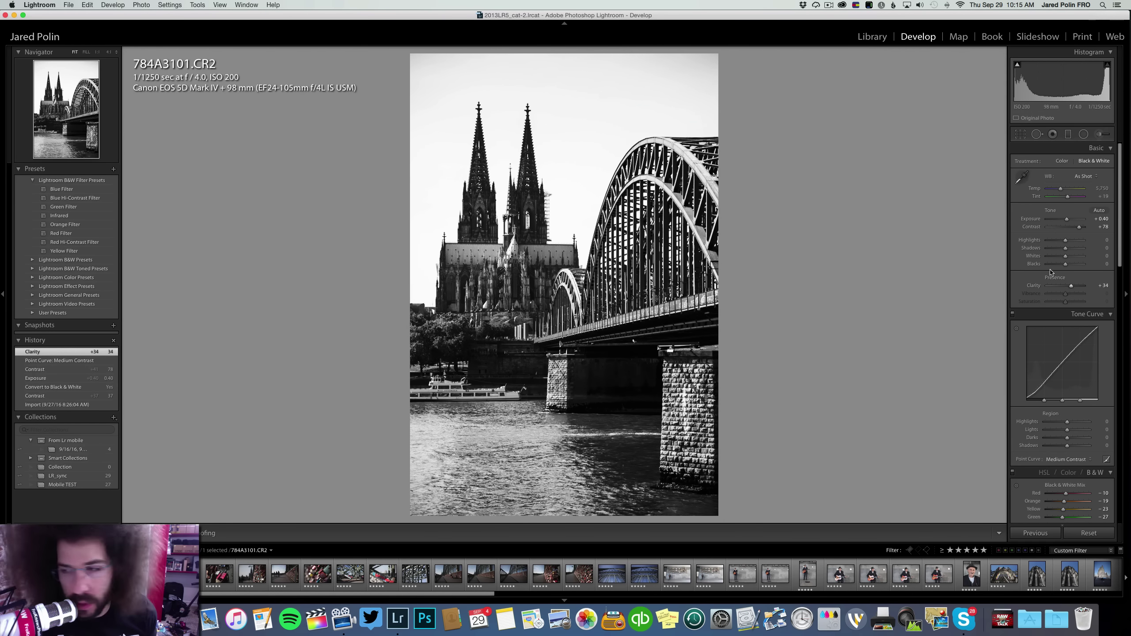
drag(1062, 239, 1069, 250)
drag(1079, 227, 1077, 227)
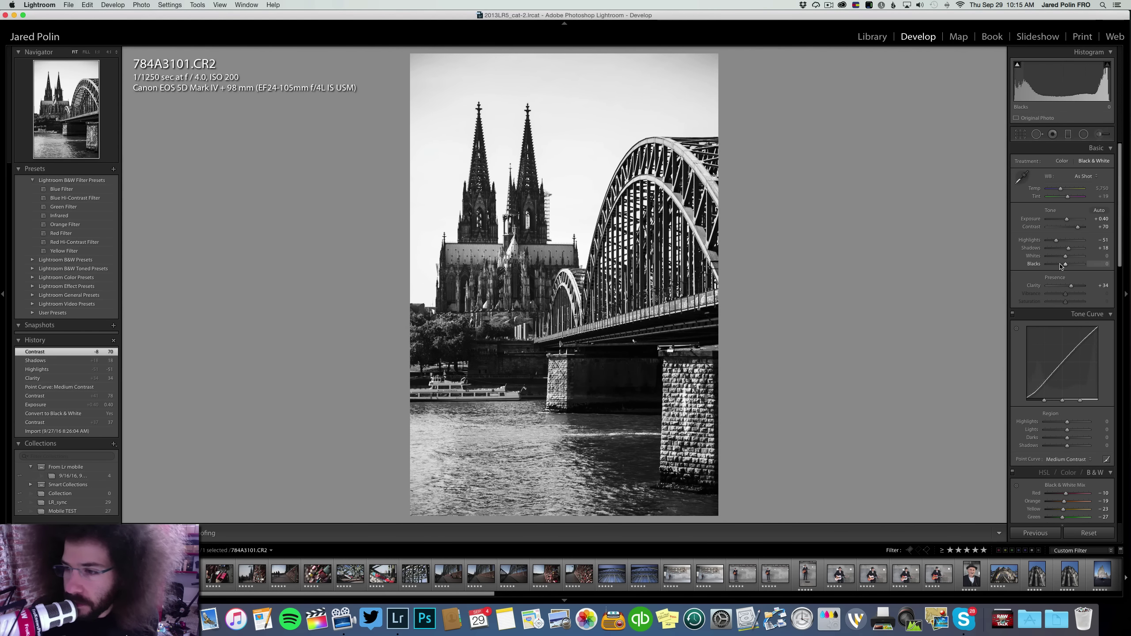
drag(1063, 265, 1064, 266)
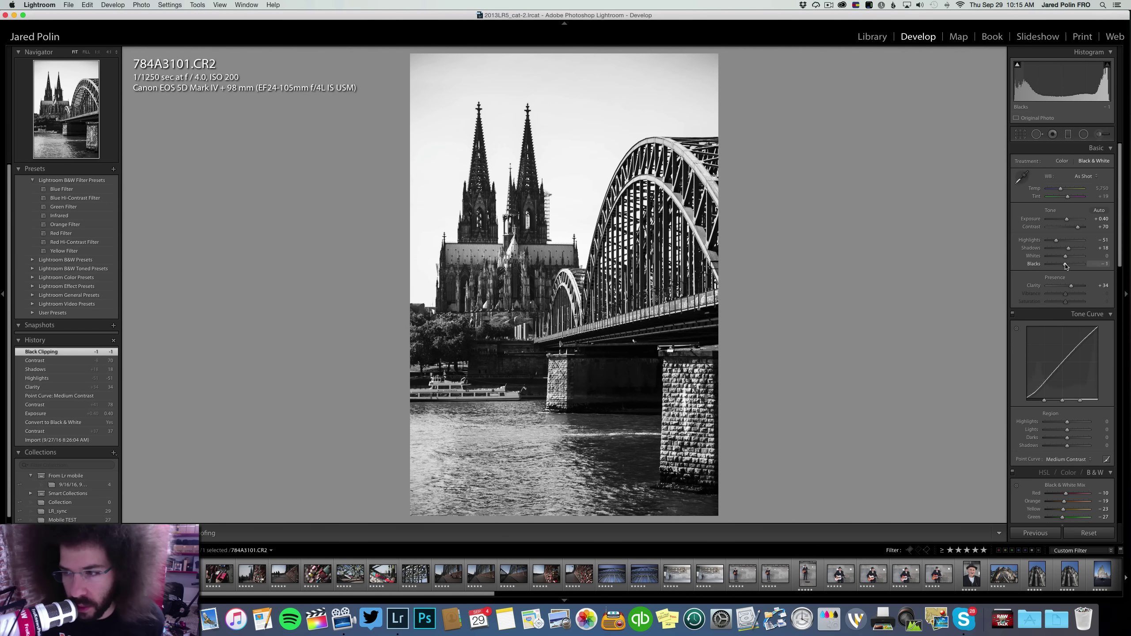
Move to 784A3102, check the padlocks up close, and convert it to black and white with contrast +49
key(Right)
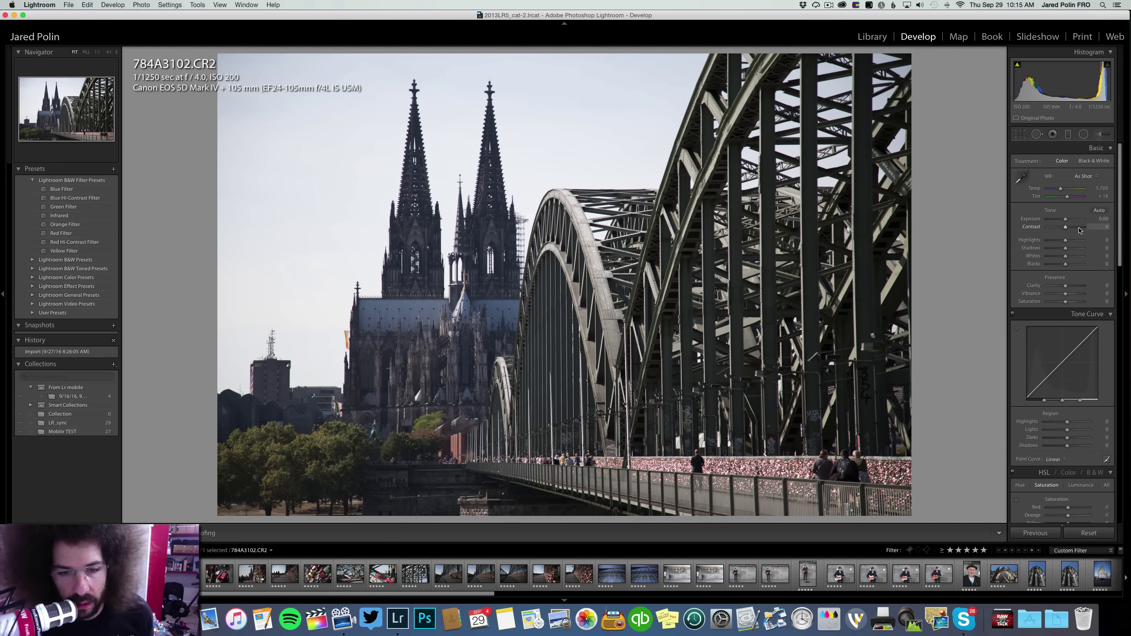
click(707, 467)
drag(583, 451, 583, 332)
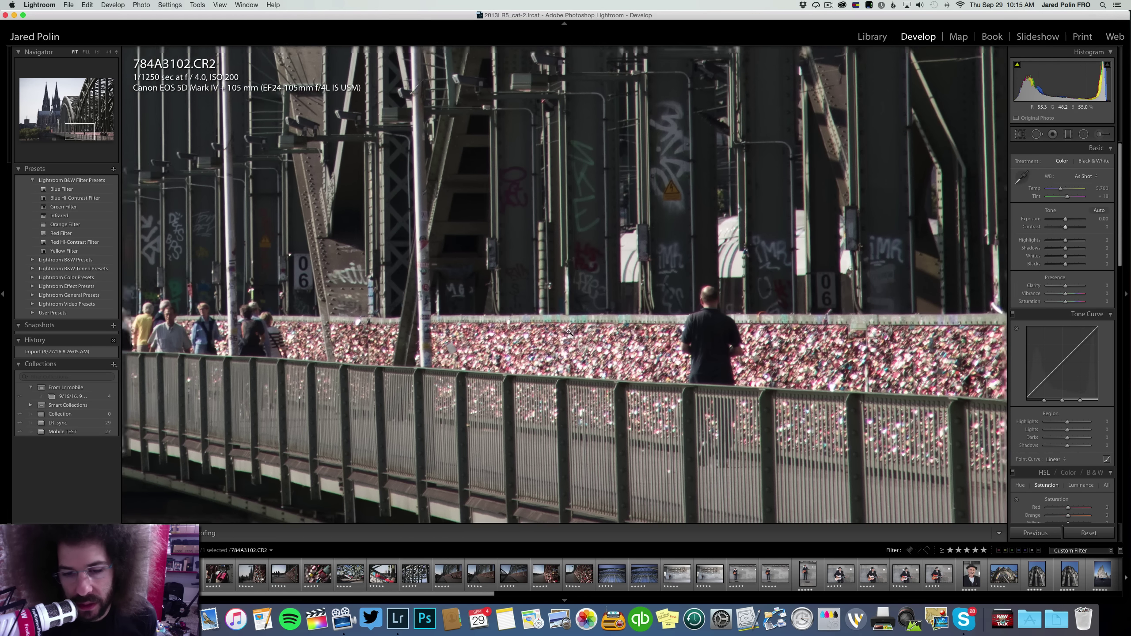
click(569, 332)
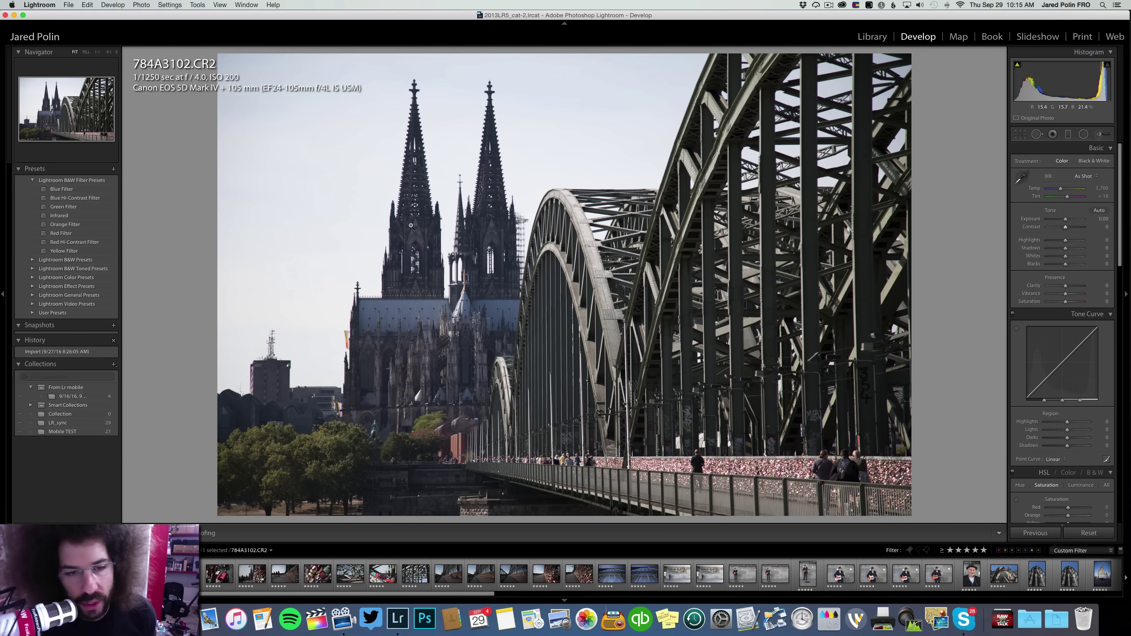
click(1099, 161)
drag(1065, 226, 1071, 227)
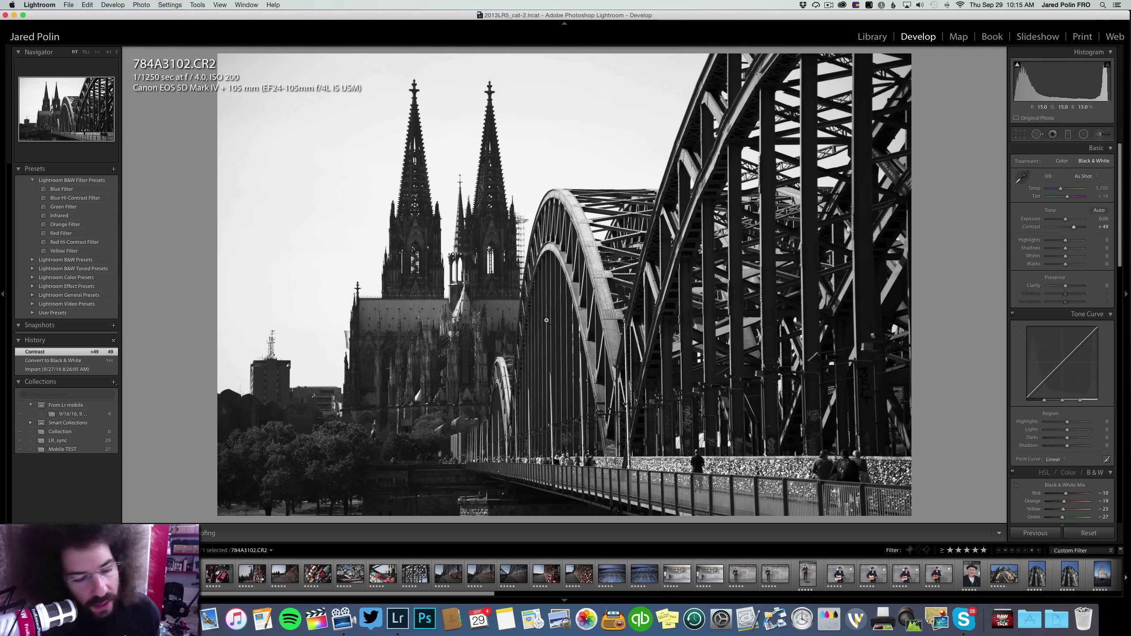
Go back to 784A3101, apply Dehaze +8, then return to 784A3102
key(Left)
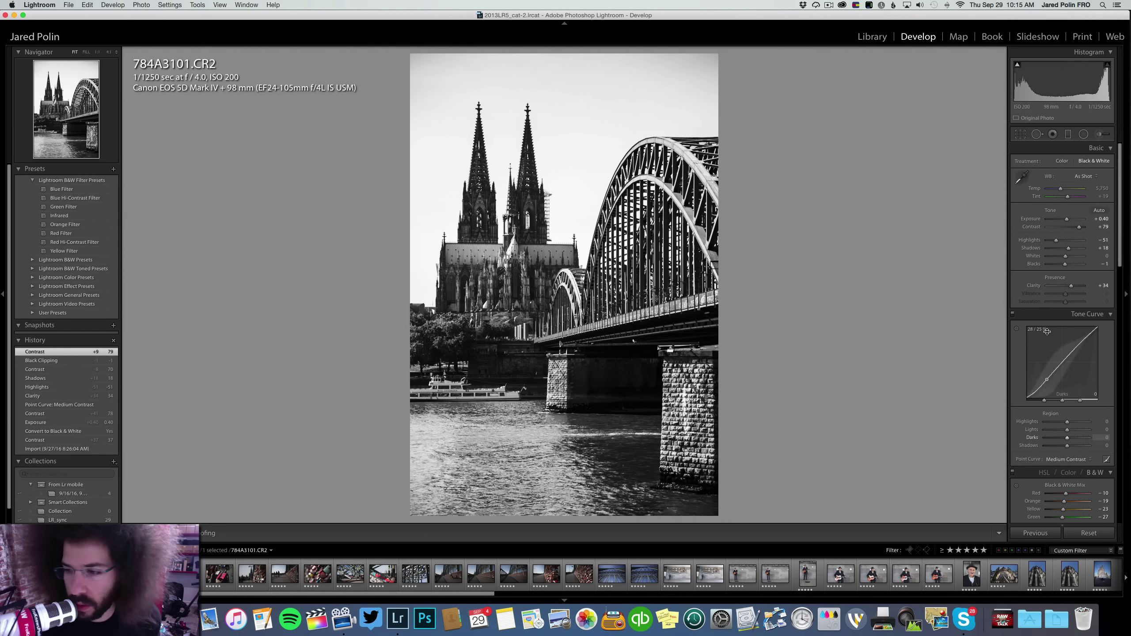
scroll(1047, 332, down, 10)
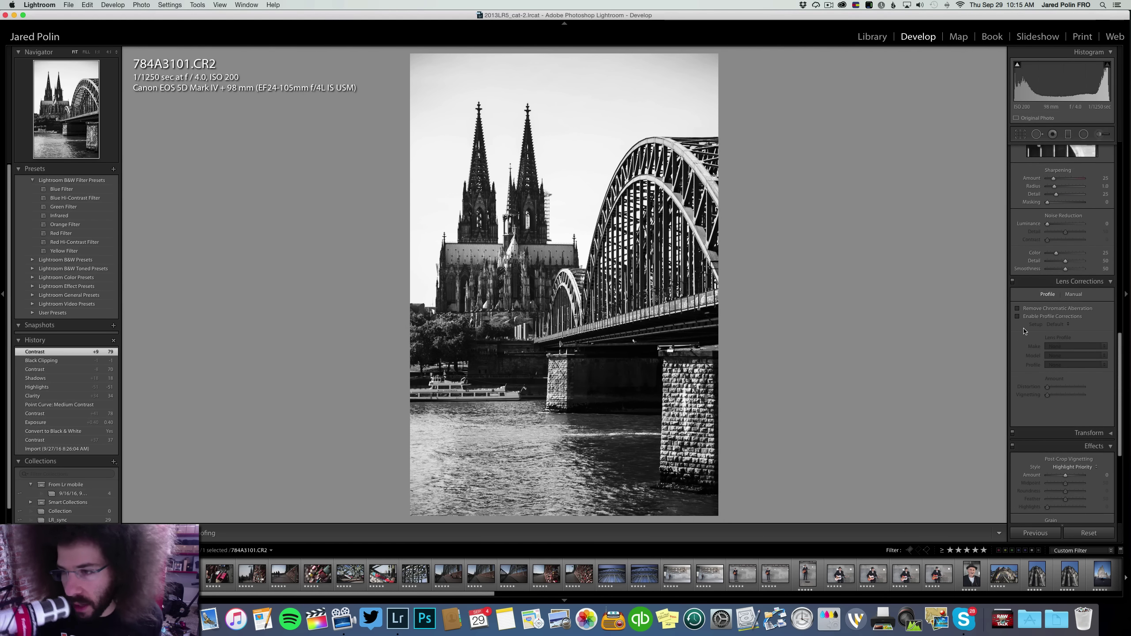
scroll(1046, 319, down, 5)
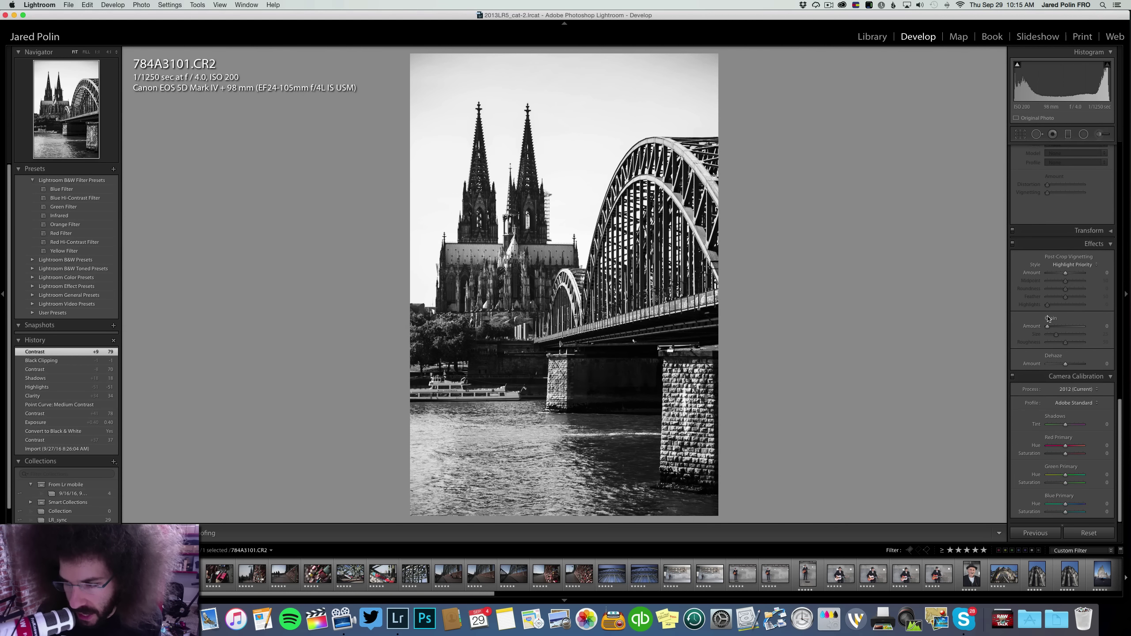
scroll(1051, 339, up, 1)
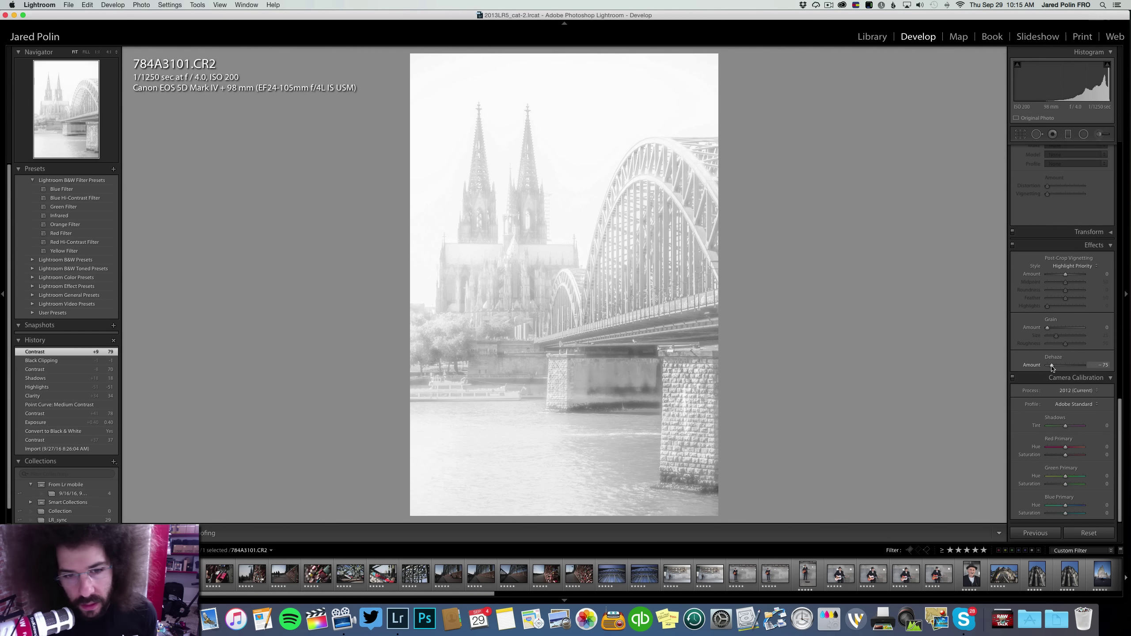
mouse_move(1051, 366)
mouse_down()
mouse_move(1088, 368)
mouse_move(1067, 367)
mouse_up()
click(1100, 365)
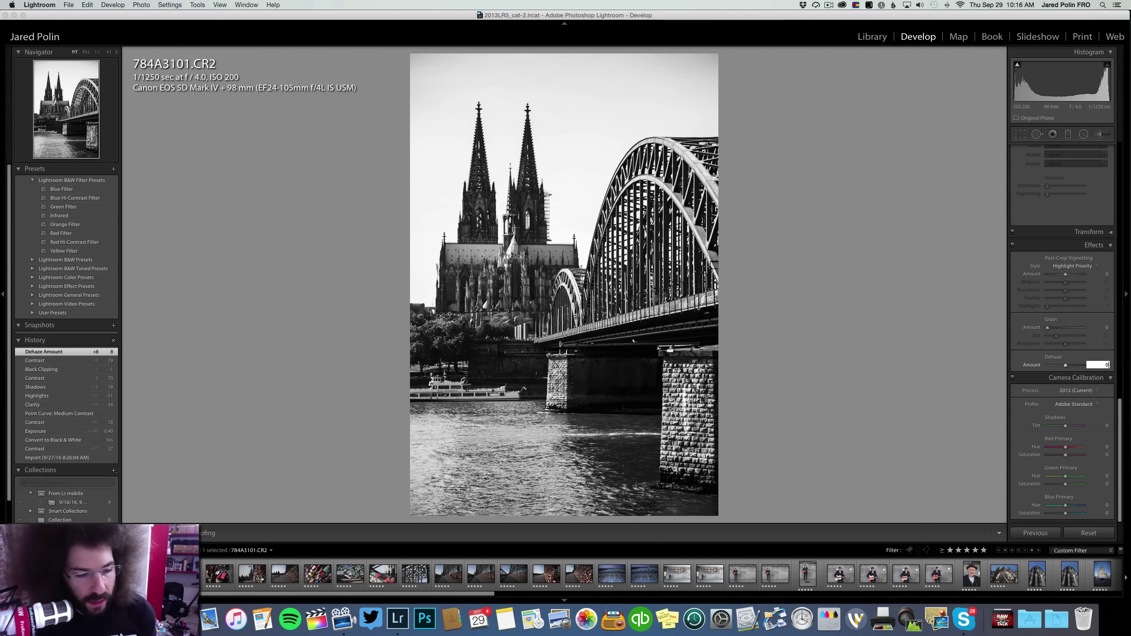
key(Right)
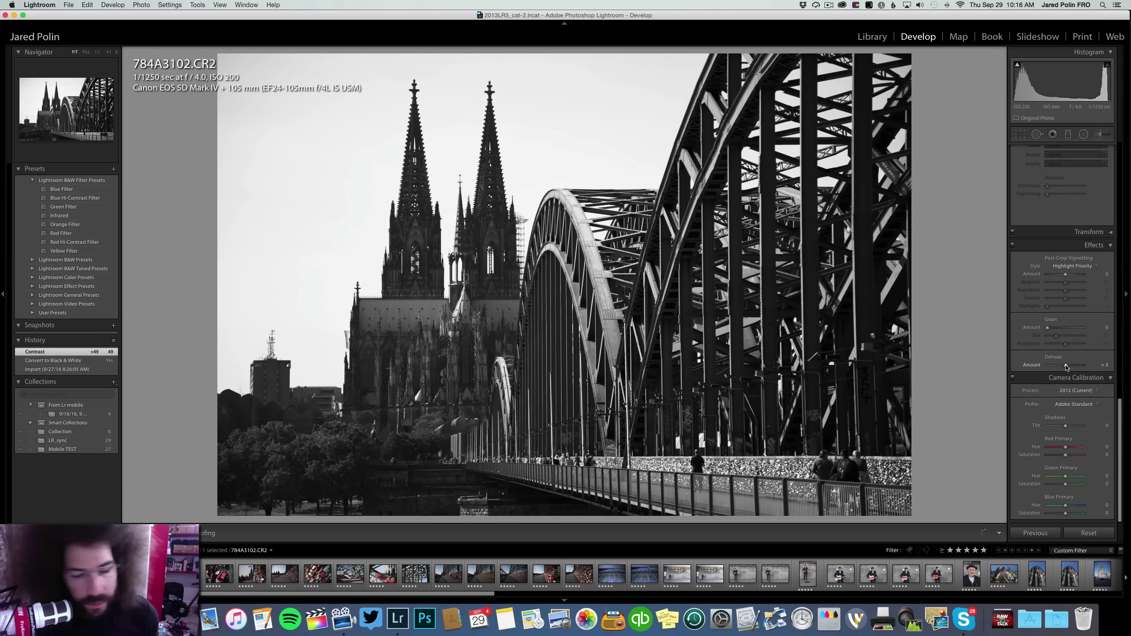
Reset Dehaze to 0 on 784A3102, return it to colour, and raise contrast and exposure
click(1100, 365)
text(0)
scroll(1041, 355, up, 15)
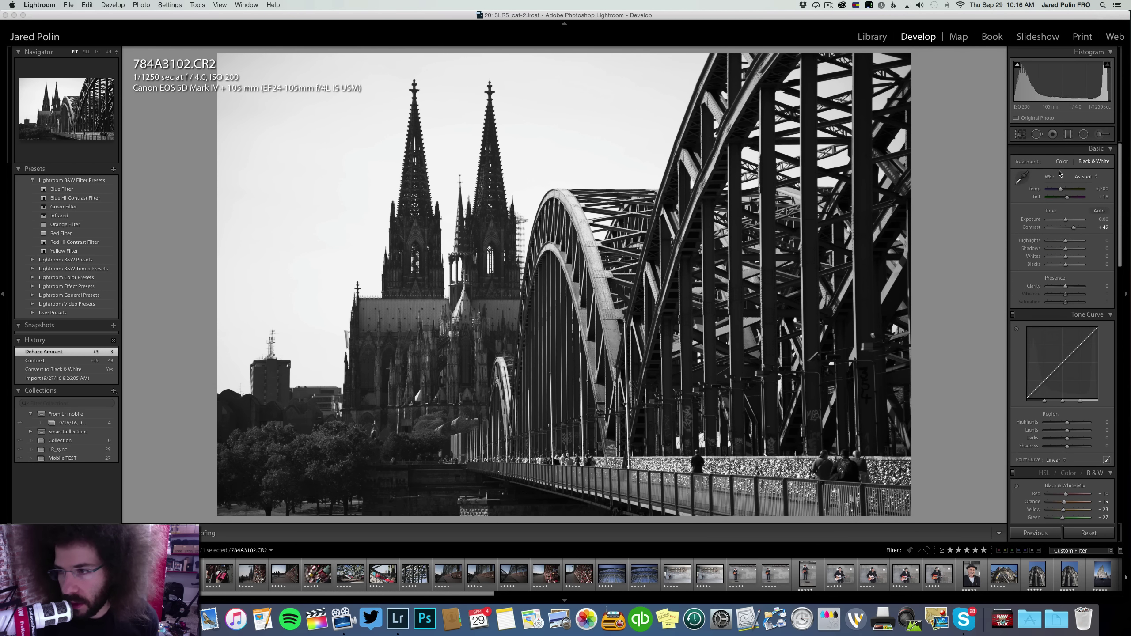
click(1062, 162)
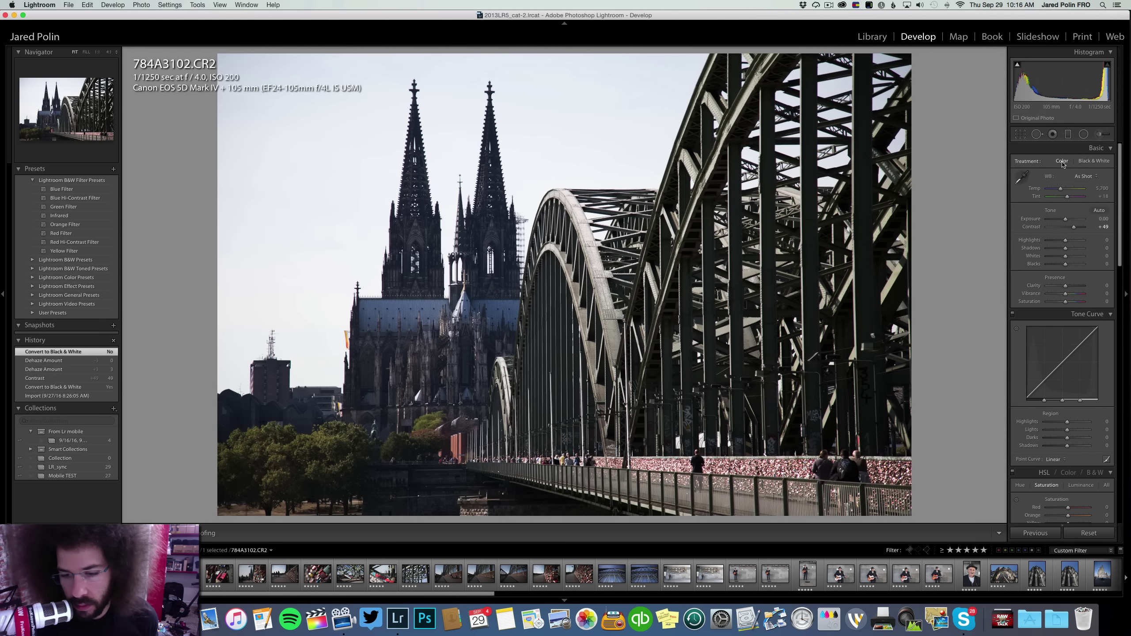
click(1080, 226)
drag(1065, 219, 1070, 236)
Set clarity to +35, warm the white balance, brighten the whites and pull highlights to -19
drag(1065, 286, 1072, 288)
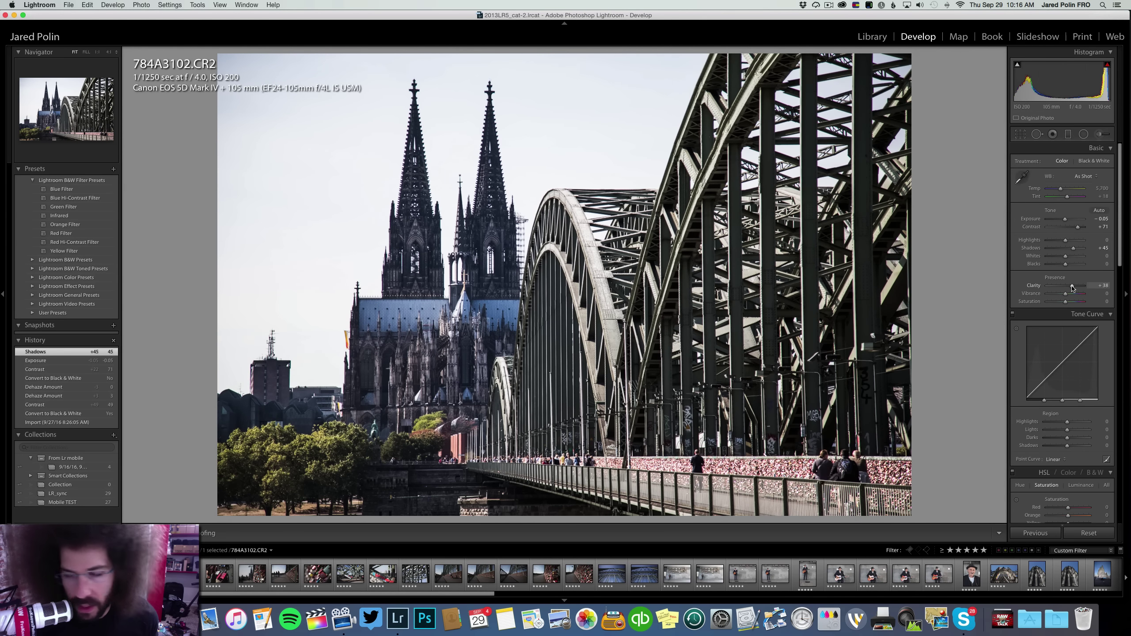
drag(1072, 288, 1130, 292)
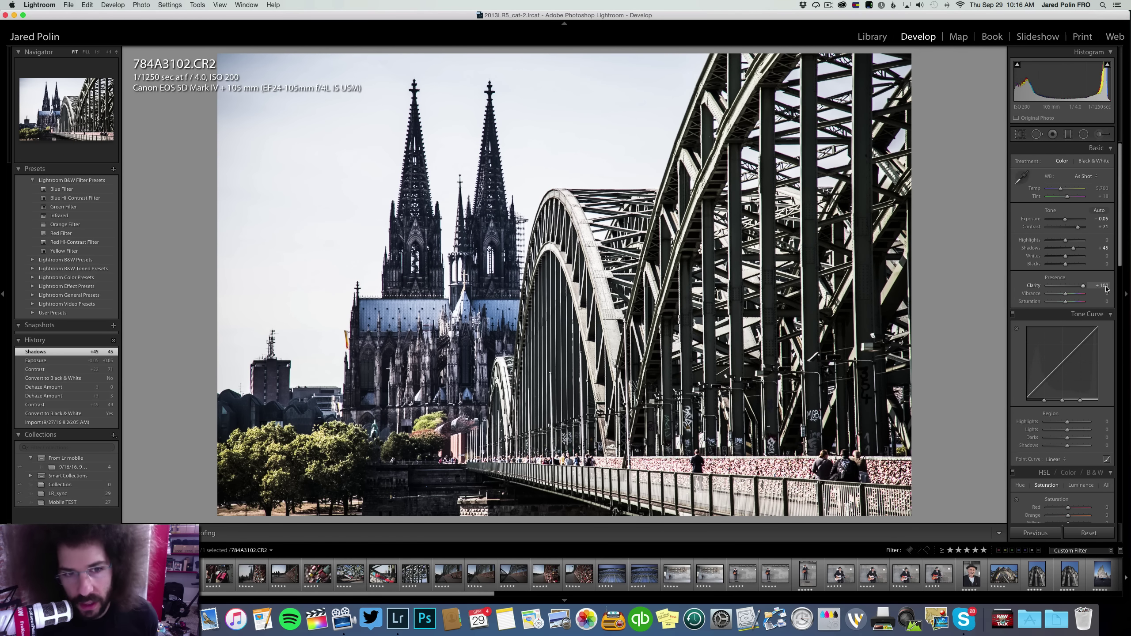
drag(1128, 294, 1072, 289)
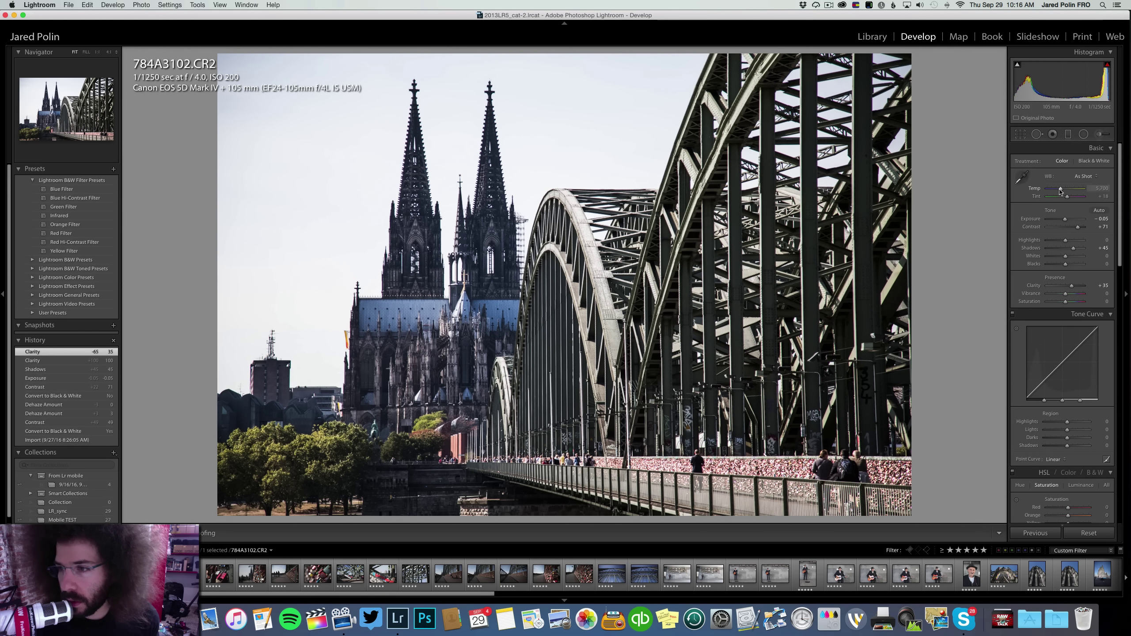
drag(1059, 189, 1068, 199)
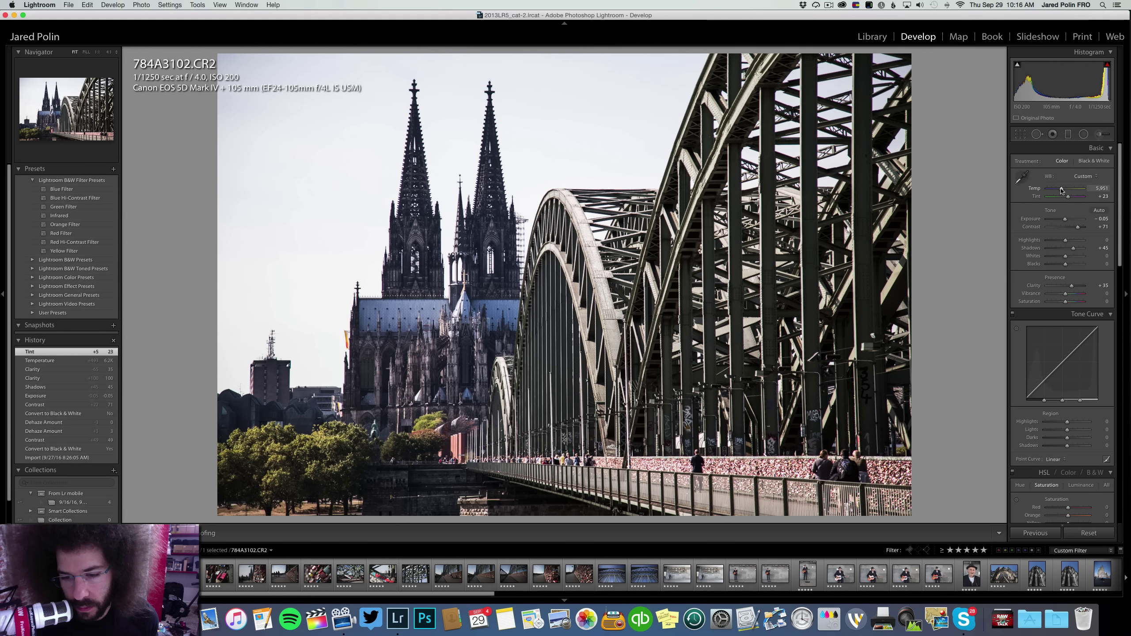
drag(1061, 190, 1061, 190)
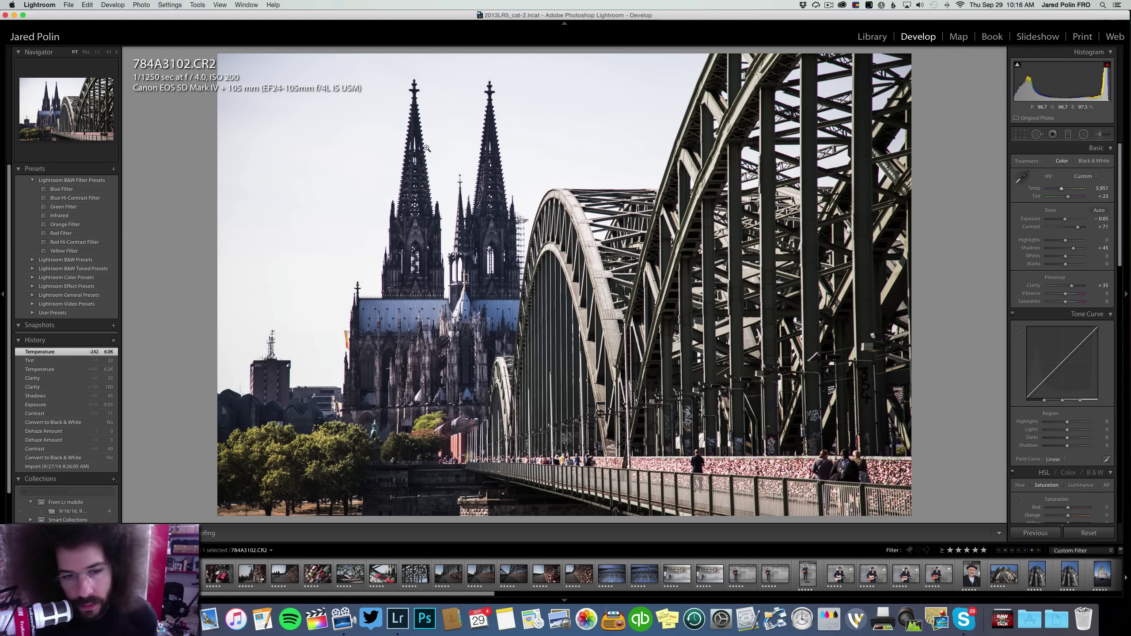
click(1071, 258)
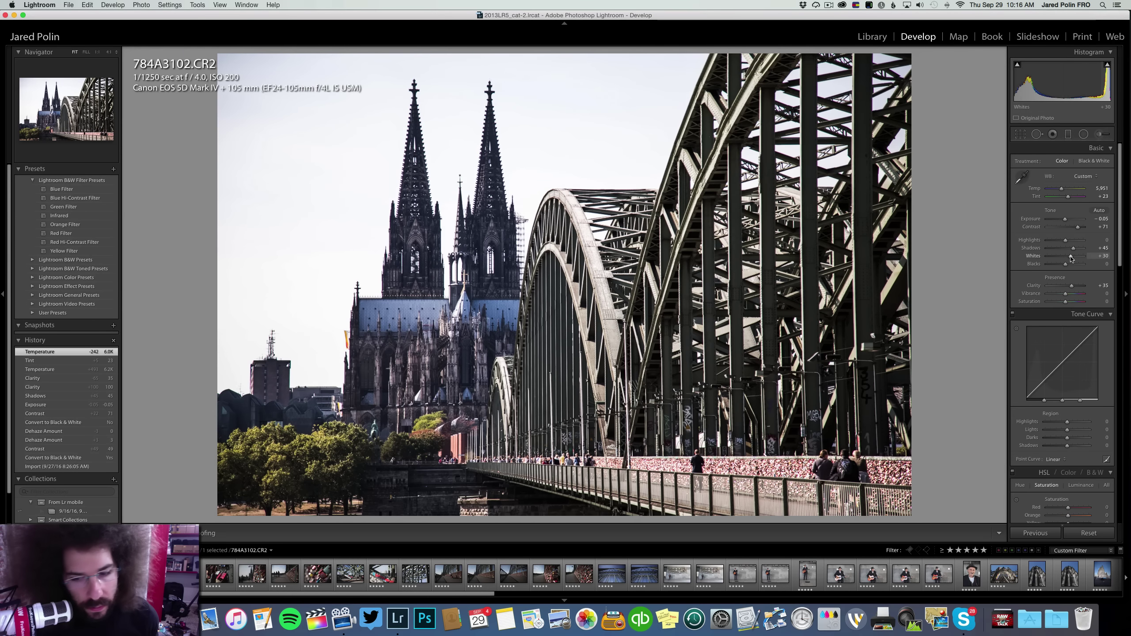
drag(1070, 259, 1080, 229)
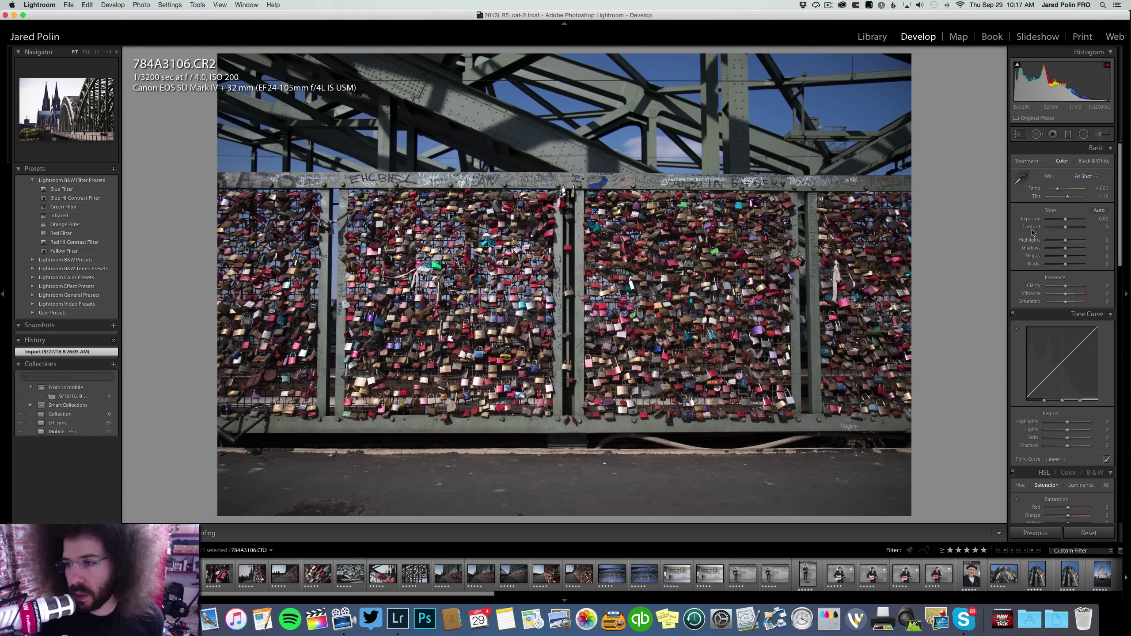
Give 784A3106 lower exposure, Medium Contrast curve, clarity +33 and shadows +69, keeping it in colour
drag(1069, 222, 1071, 228)
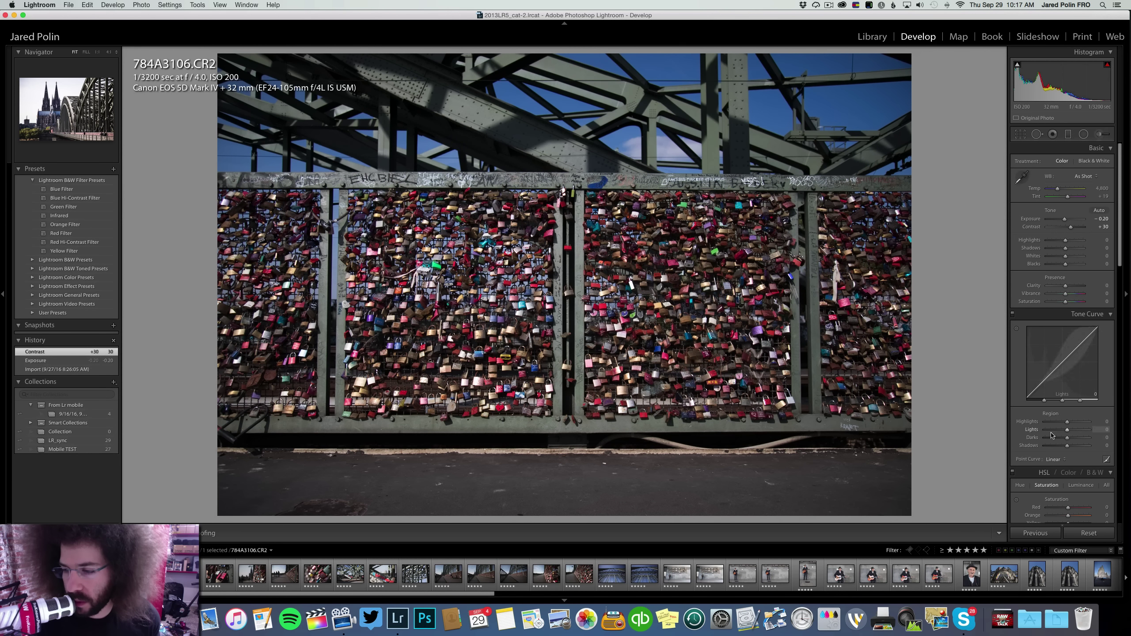
click(1055, 459)
click(1068, 464)
drag(1065, 286, 1071, 289)
mouse_move(1065, 248)
mouse_down()
mouse_move(1079, 249)
mouse_move(1066, 241)
mouse_move(1079, 228)
mouse_move(1071, 266)
mouse_up()
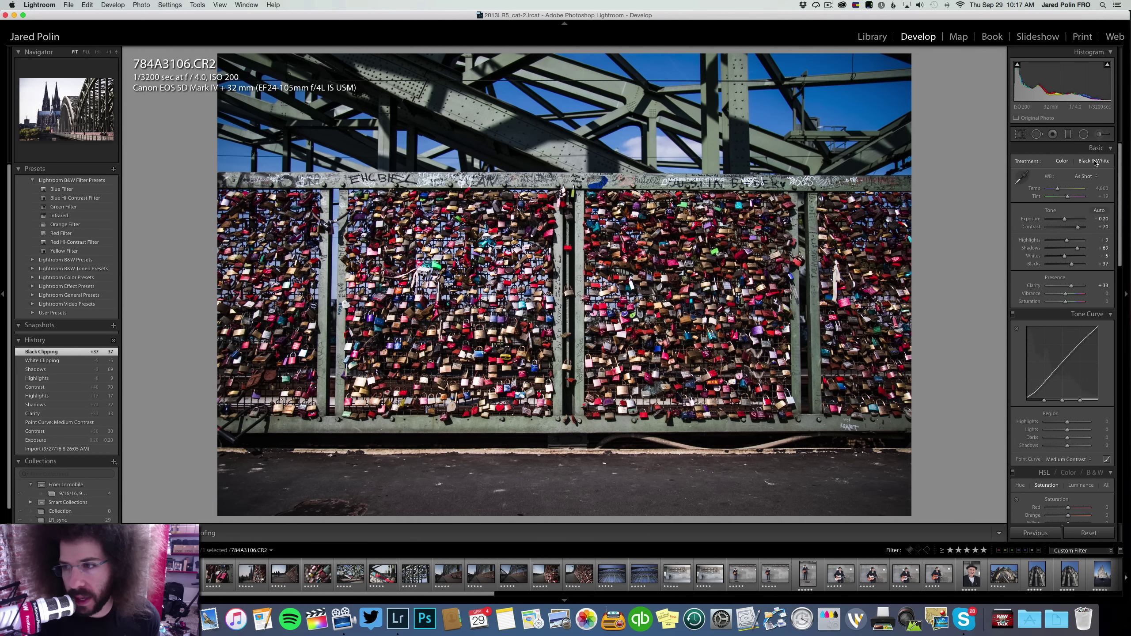
click(1094, 162)
click(1060, 161)
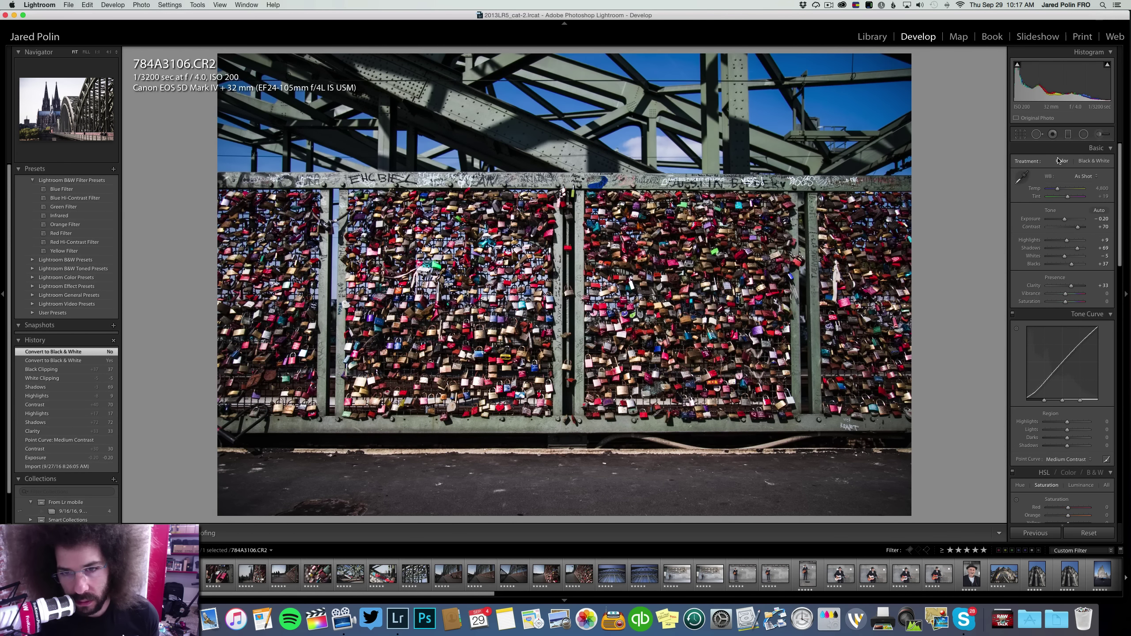
click(440, 252)
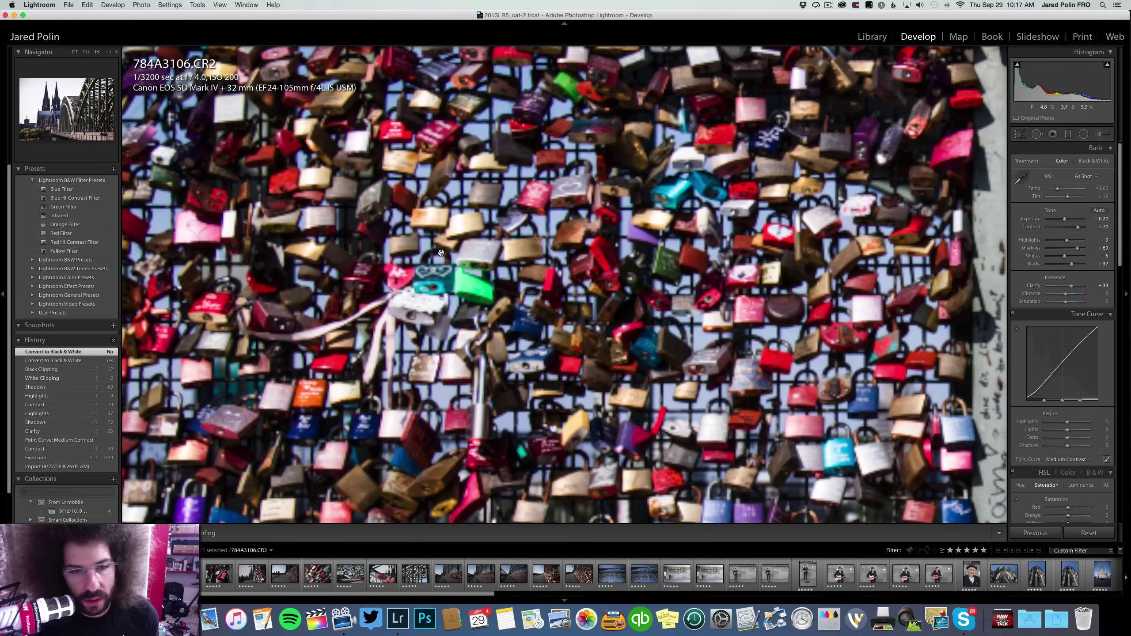
click(565, 191)
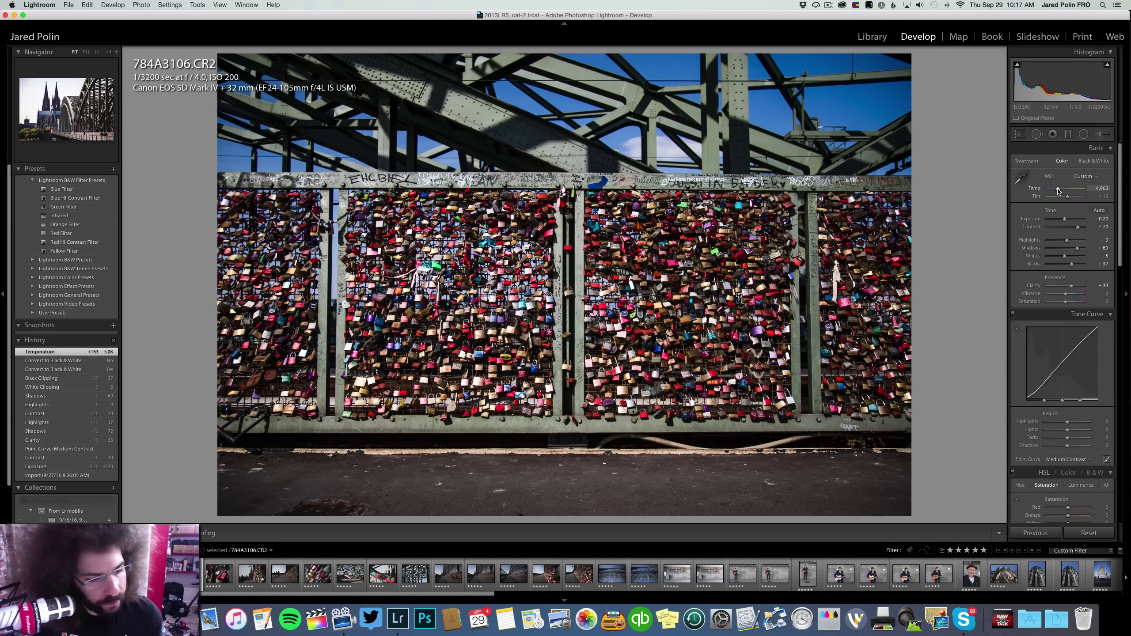
On 784A3107 set exposure +0.45, Medium Contrast curve, clarity +40, cooler temp, contrast +72, shadows +49
key(Right)
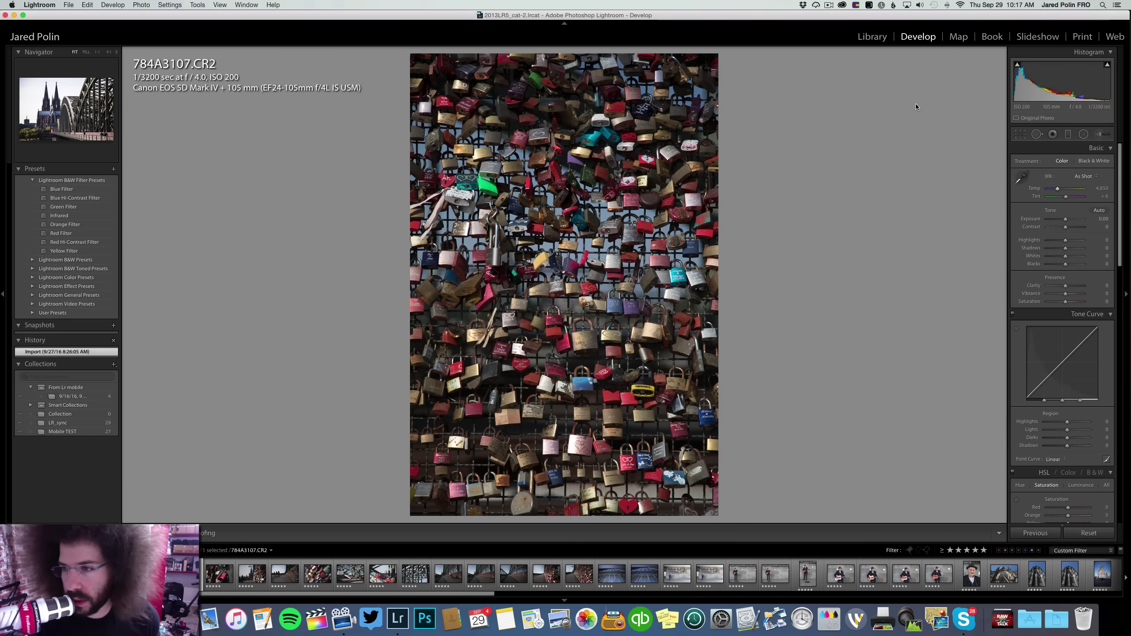
drag(1065, 218, 1068, 220)
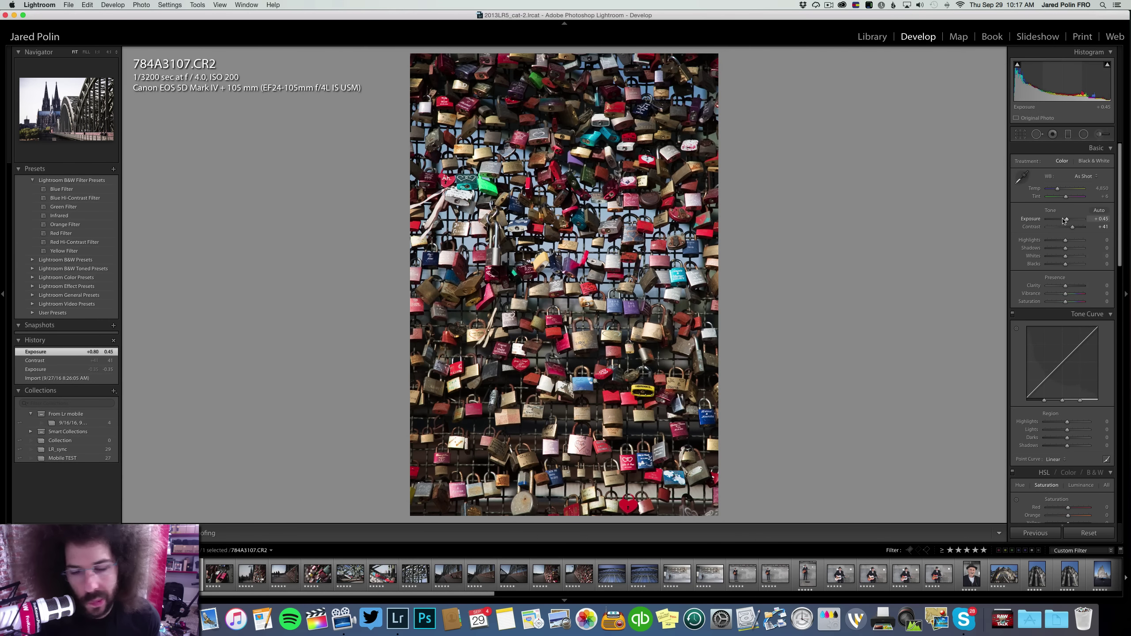
click(1056, 459)
click(1069, 467)
drag(1069, 288, 1073, 288)
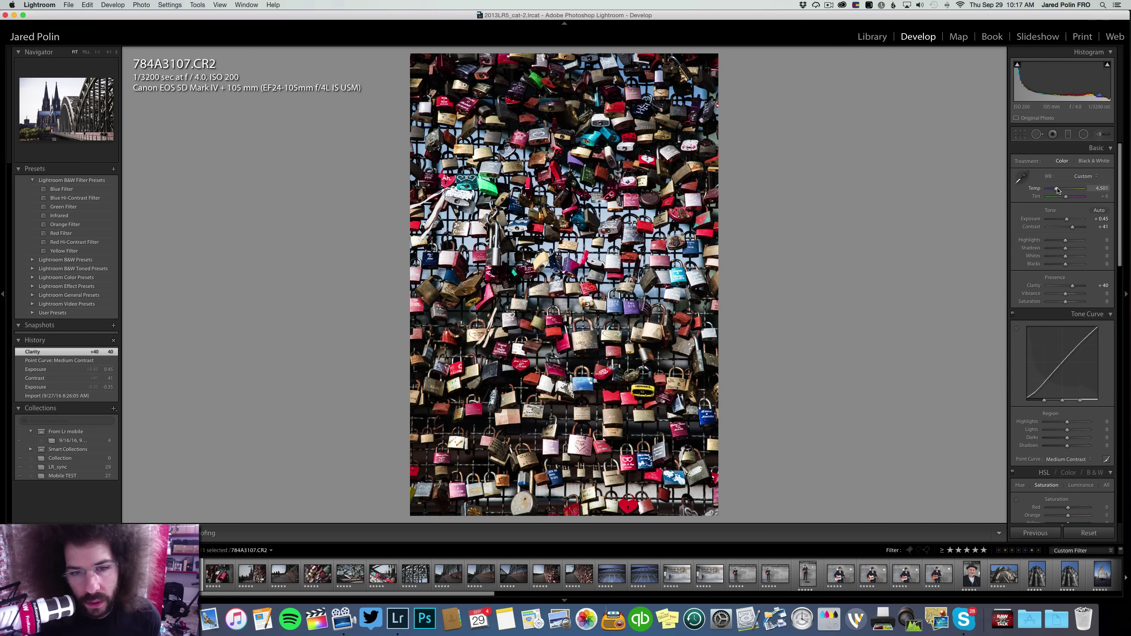
drag(1056, 191, 1056, 190)
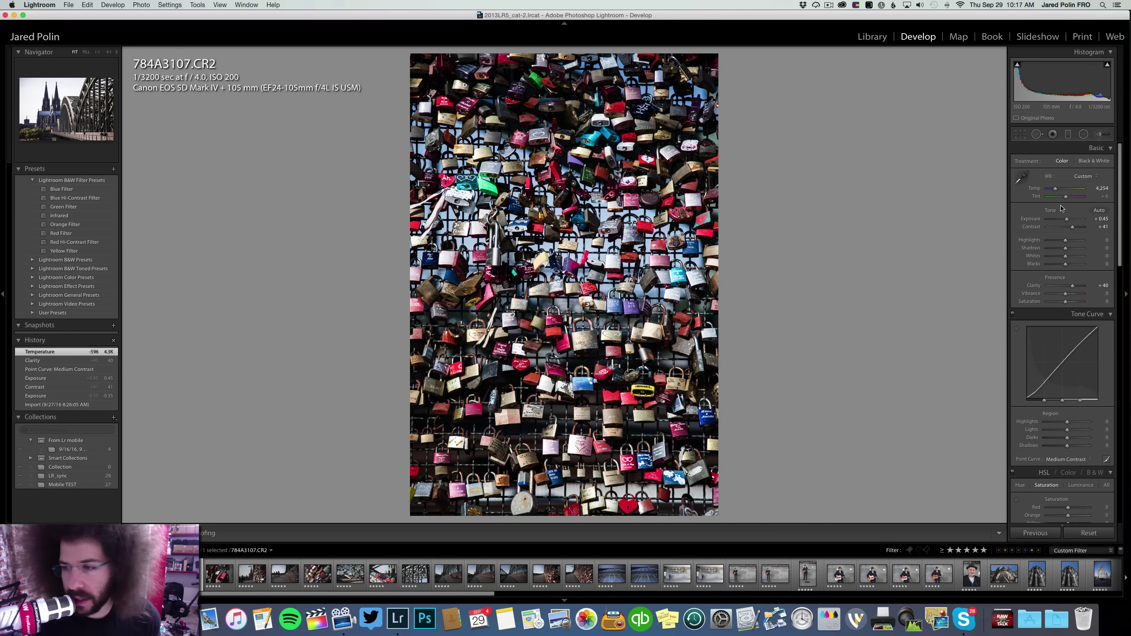
drag(1073, 227, 1076, 229)
mouse_move(1065, 248)
mouse_down()
mouse_move(1075, 249)
mouse_move(1053, 242)
mouse_move(1063, 265)
mouse_up()
drag(1076, 227, 1078, 228)
Inspect the padlocks at 1:1 zoom across several areas, then return to the full view
right_click(505, 241)
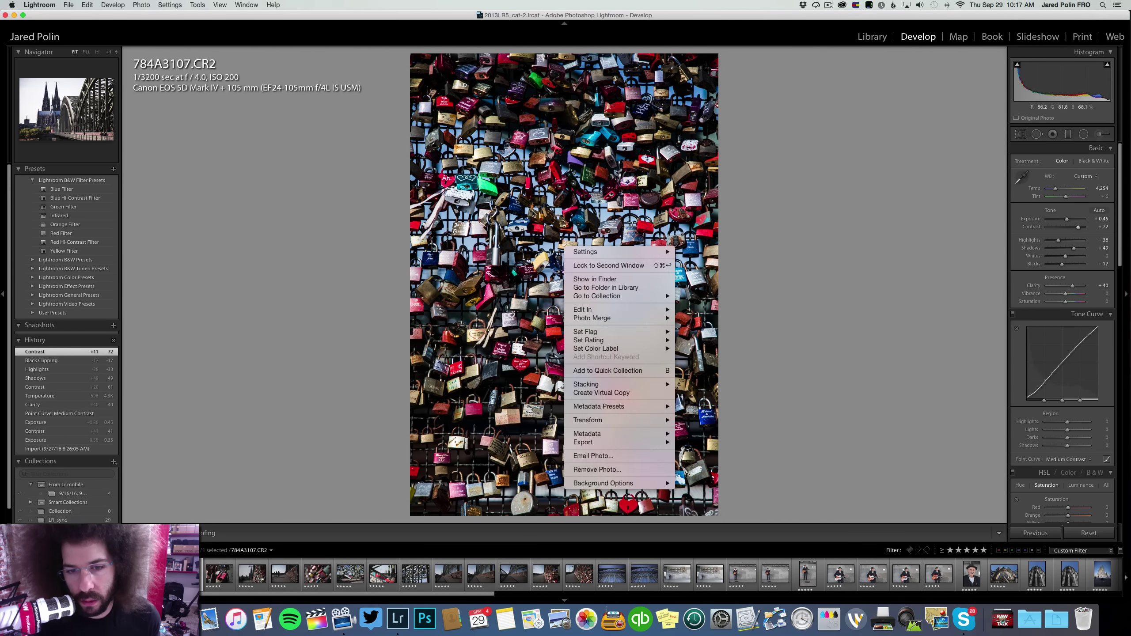
click(632, 294)
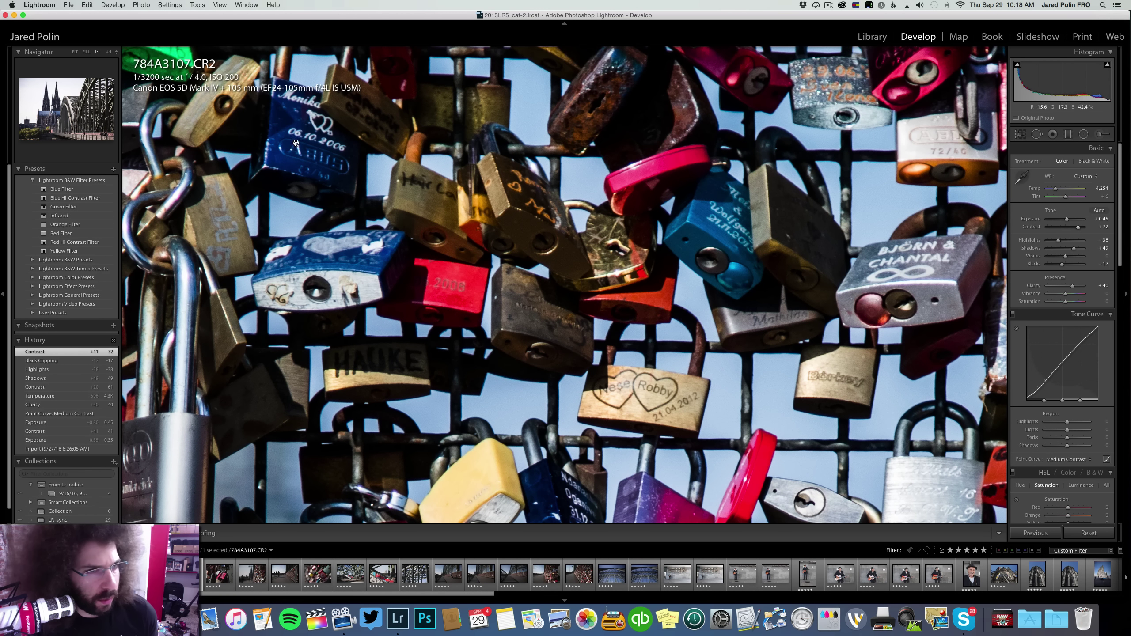
click(314, 139)
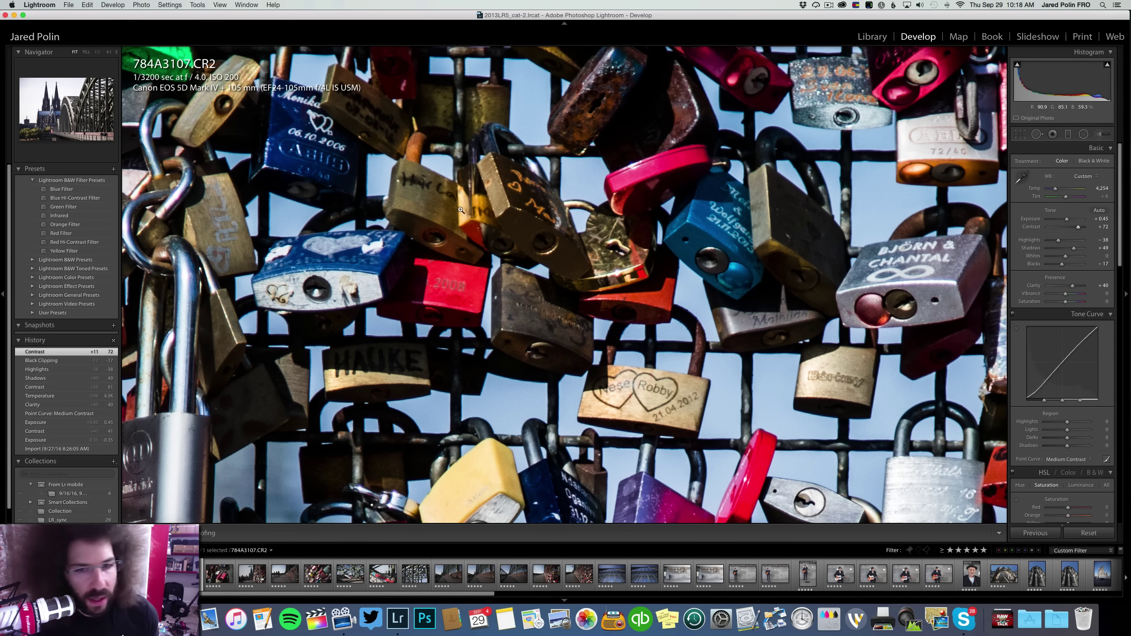
drag(554, 382, 558, 166)
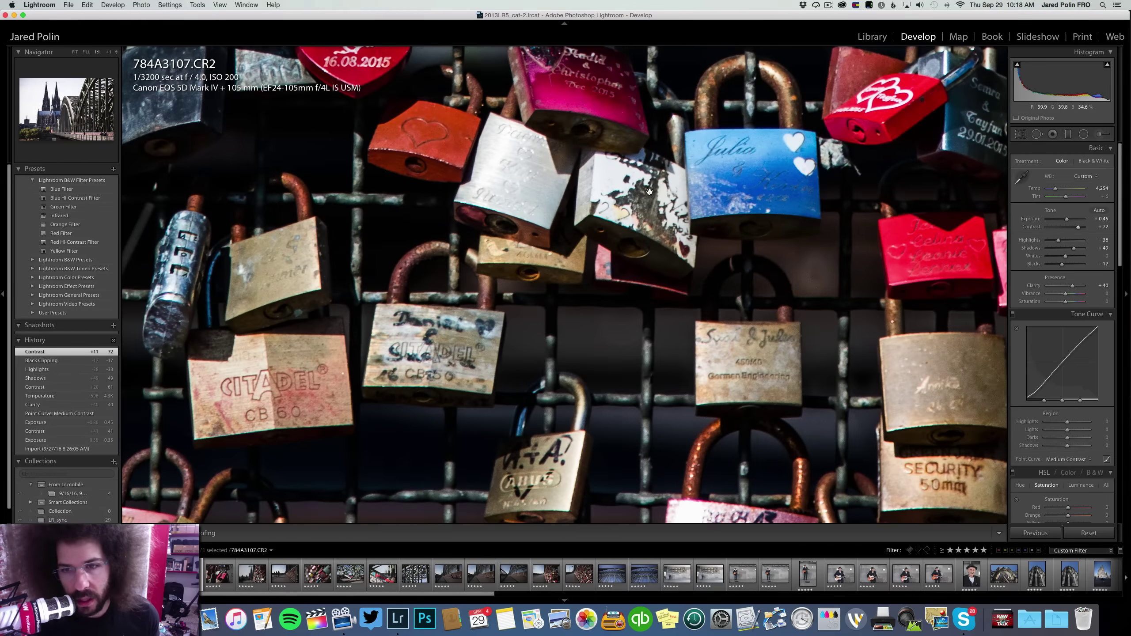
right_click(607, 257)
click(507, 188)
click(512, 189)
Give 784A3108 clarity +52, contrast +27, shadows +54, blacks -28, warmer temp and exposure +0.05, then advance
key(Right)
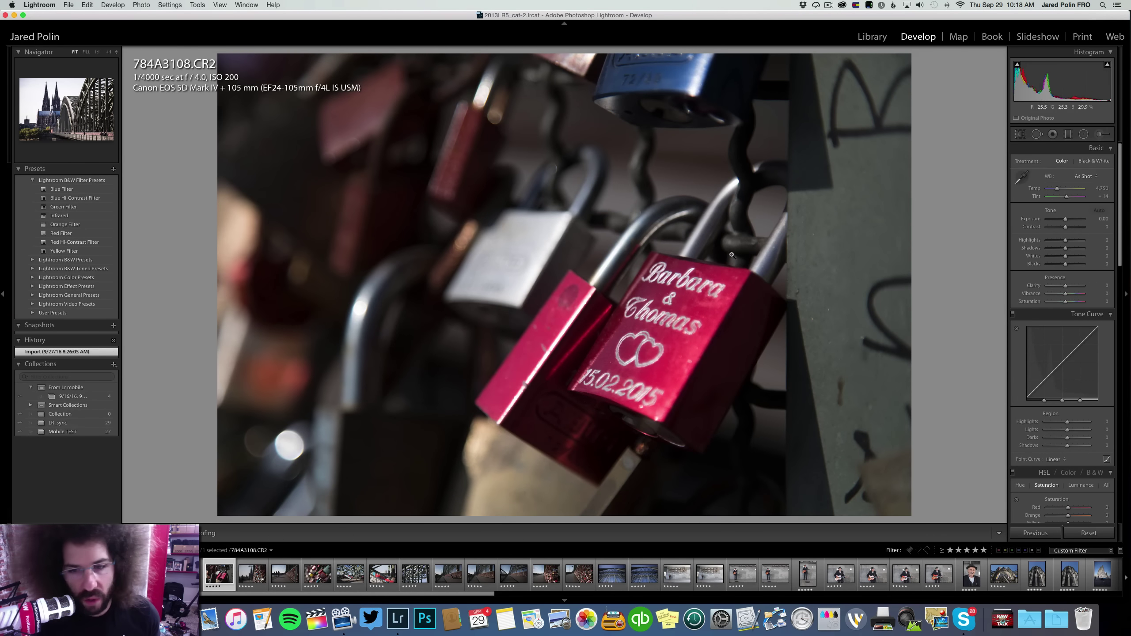
click(681, 286)
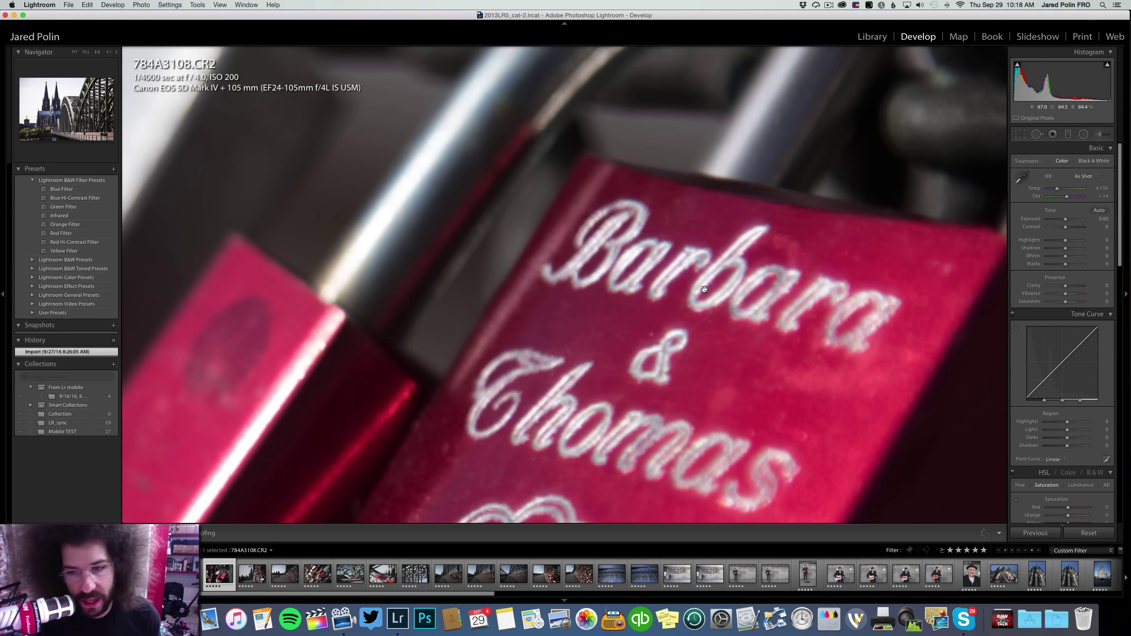
click(702, 285)
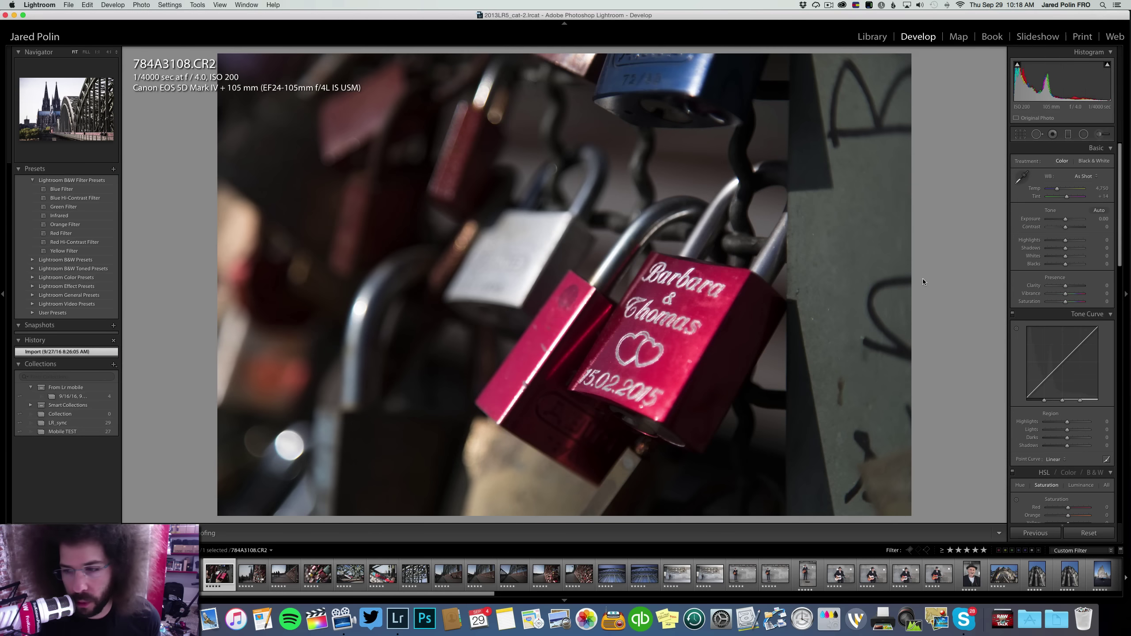
click(1074, 285)
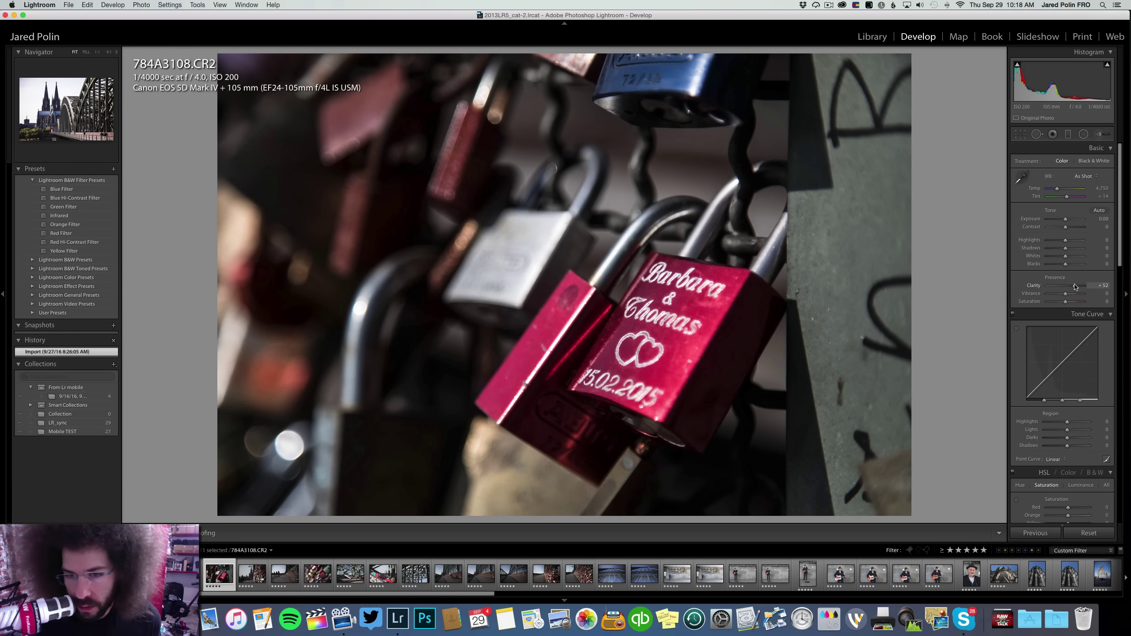
click(1071, 227)
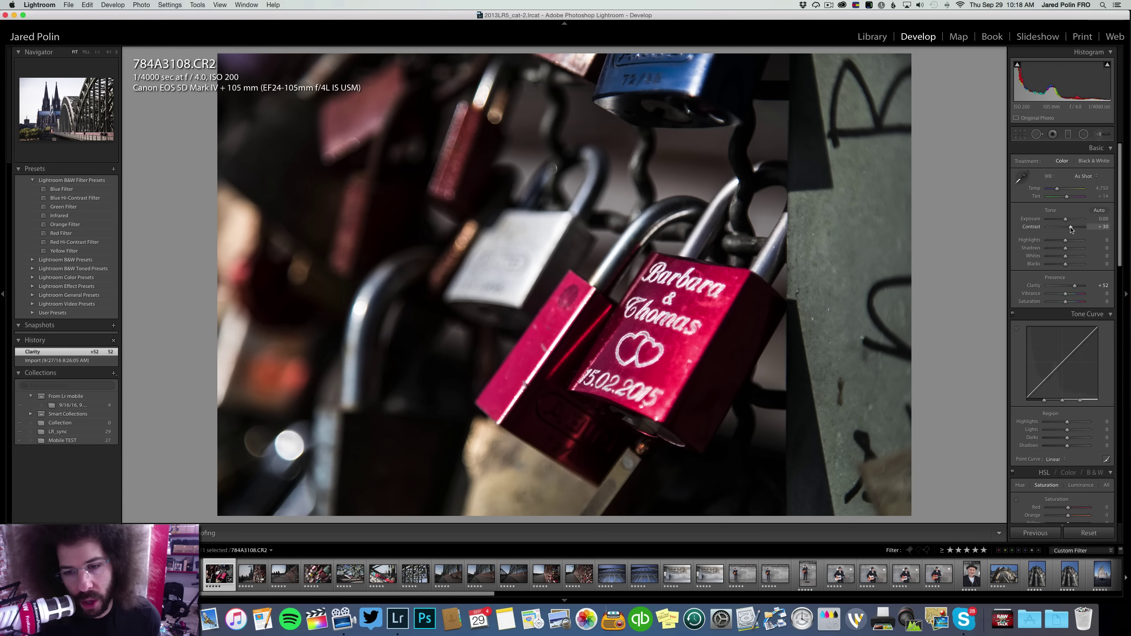
drag(1071, 229, 1069, 228)
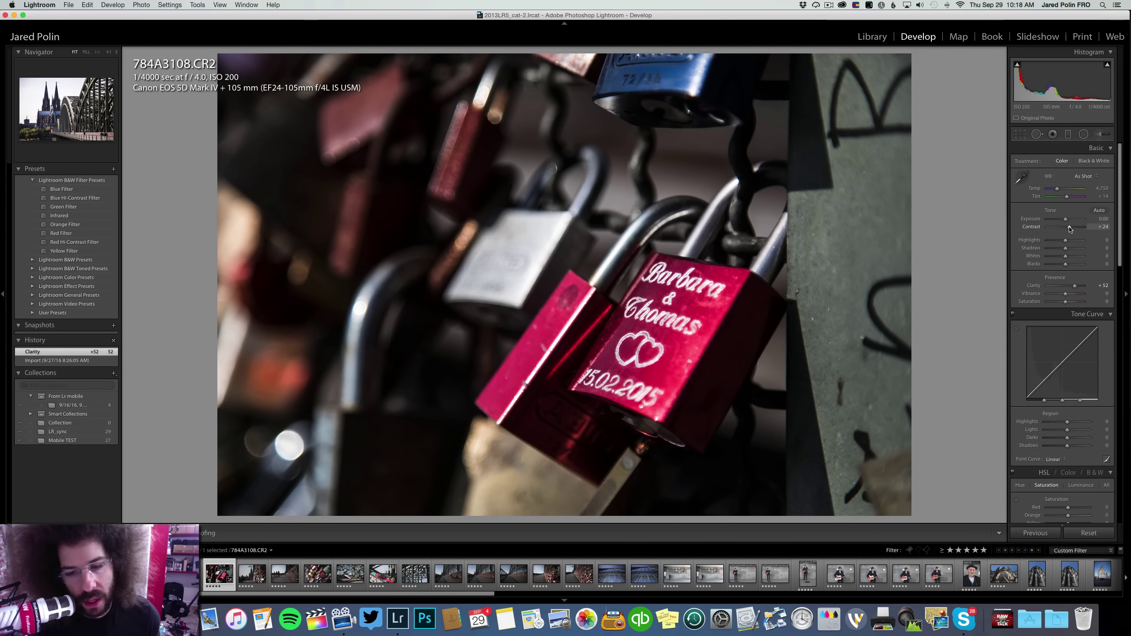
click(1059, 264)
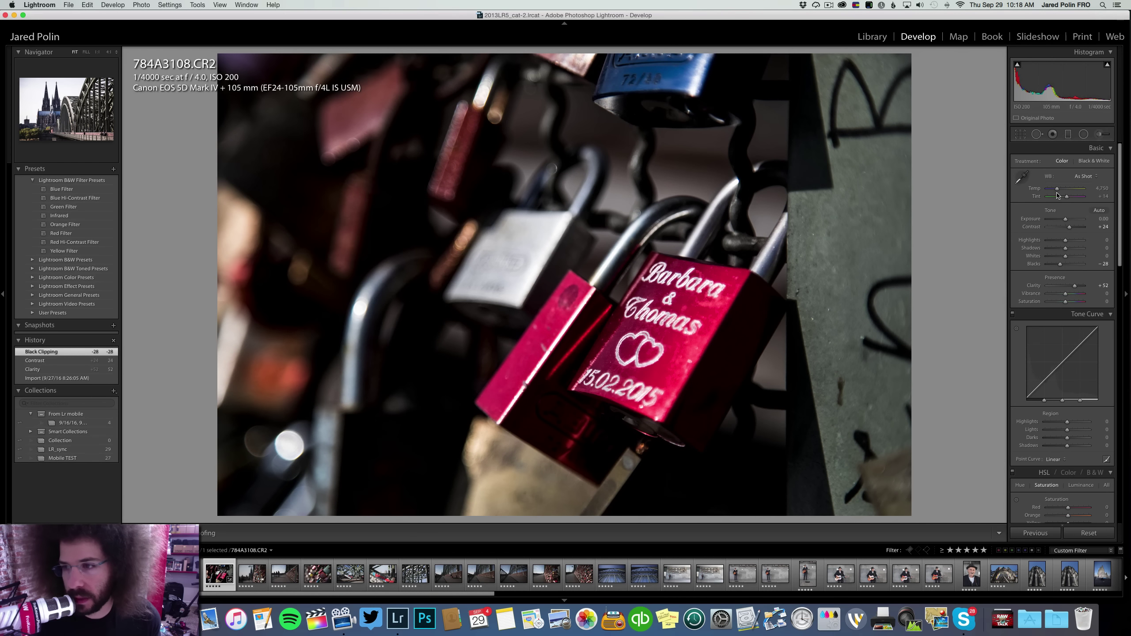
click(1058, 191)
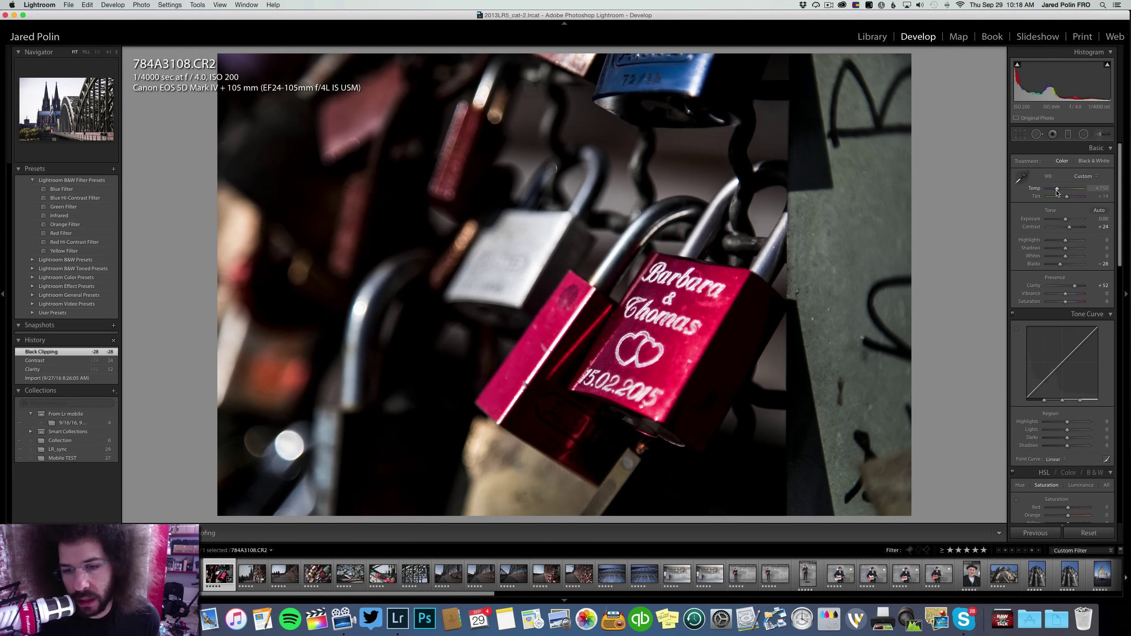
drag(1065, 219, 1064, 258)
key(Right)
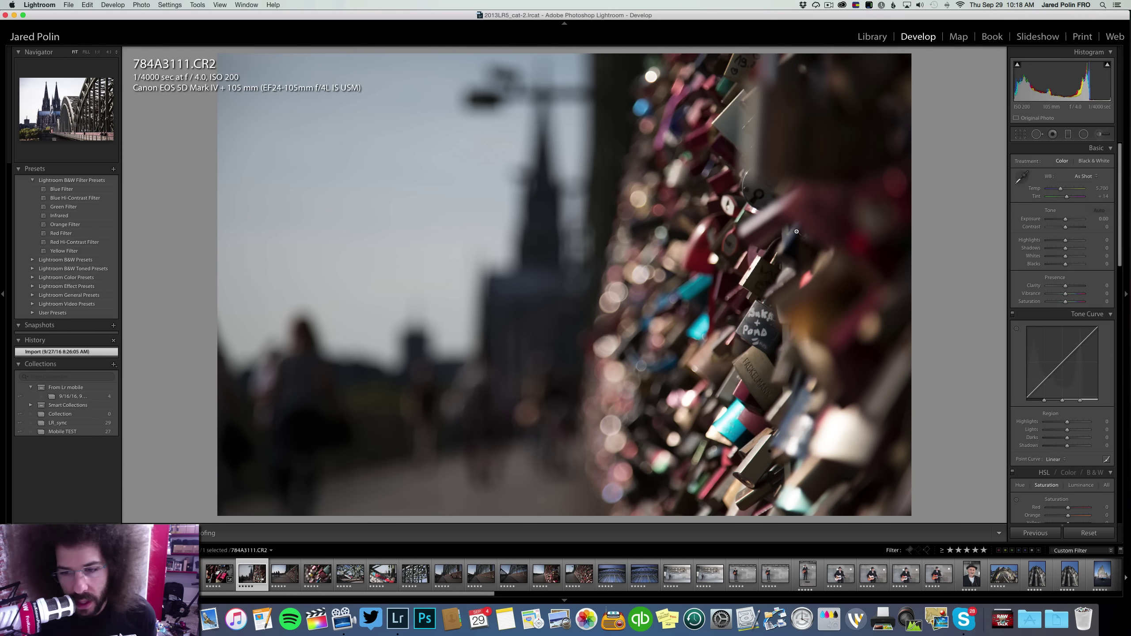
Check 784A3111 at 1:1, compare it with the previous photo, and raise exposure to +0.69
click(753, 329)
click(762, 261)
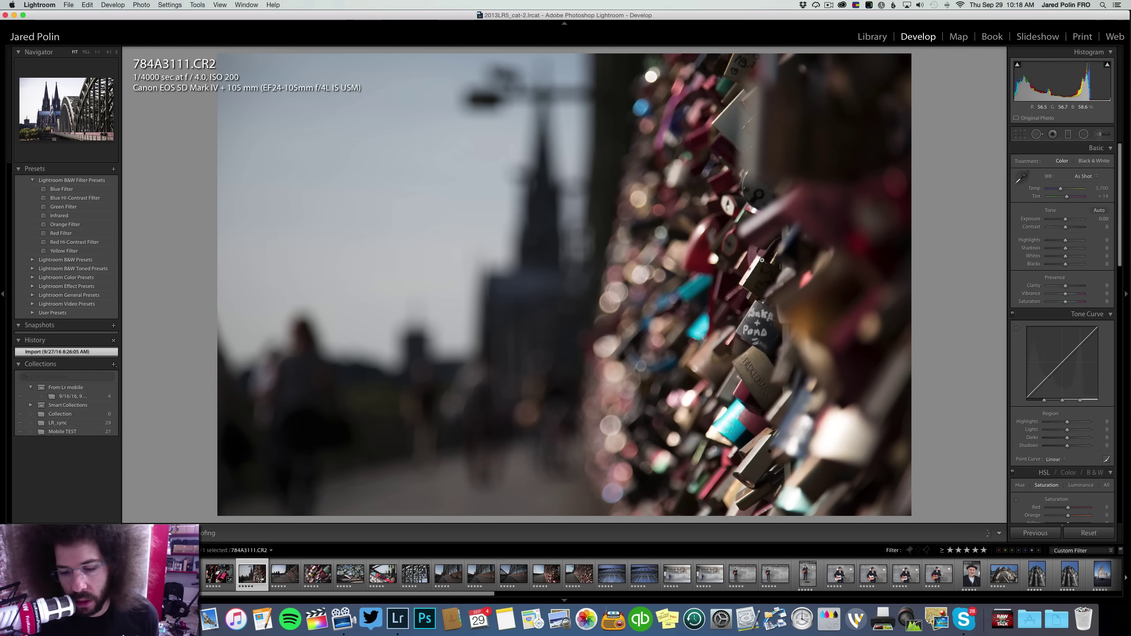
key(Left)
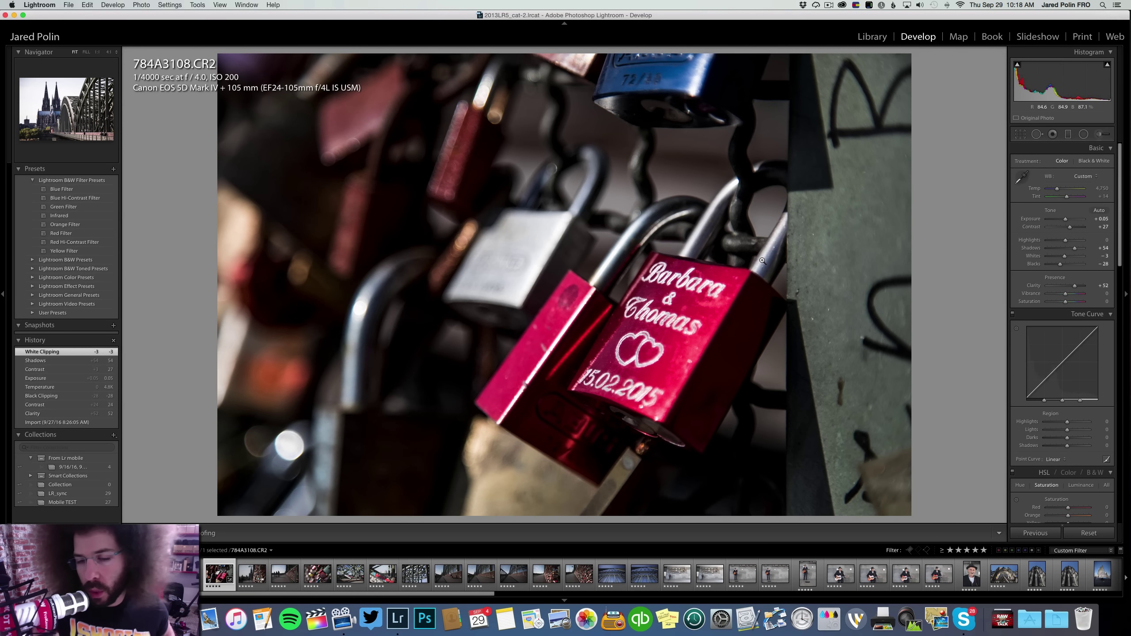
key(Right)
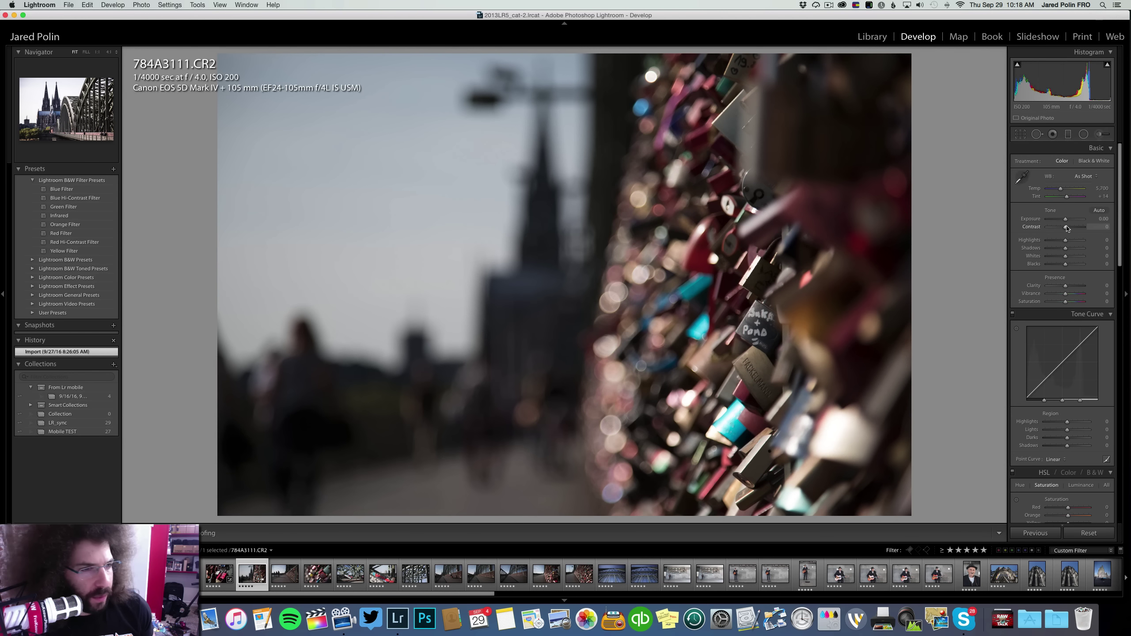
drag(1065, 219, 1063, 220)
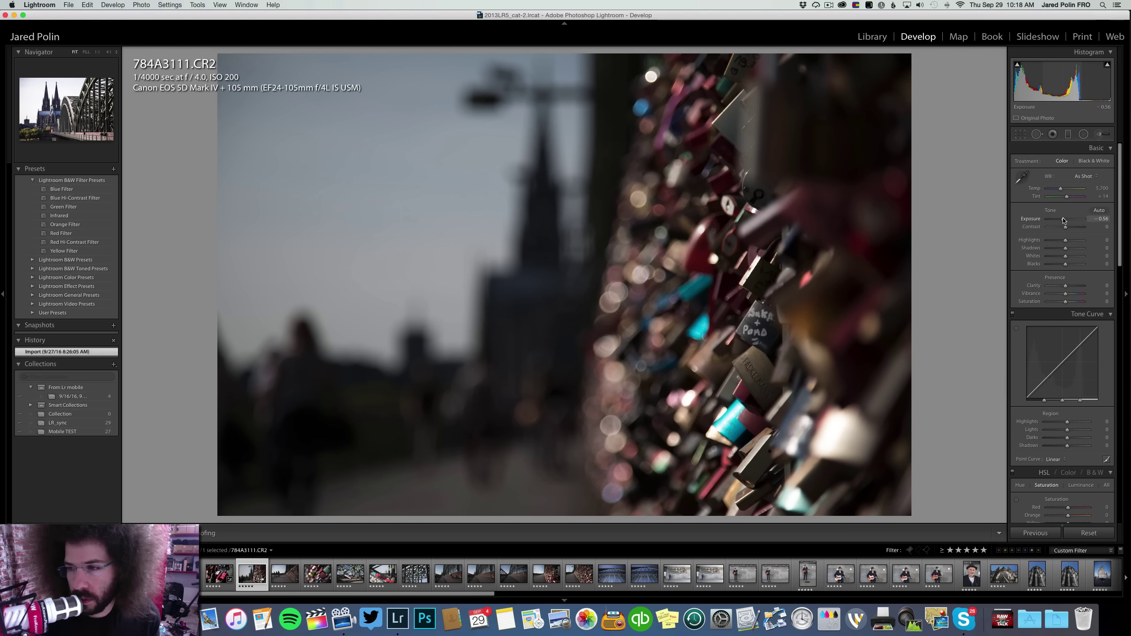
key(Up)
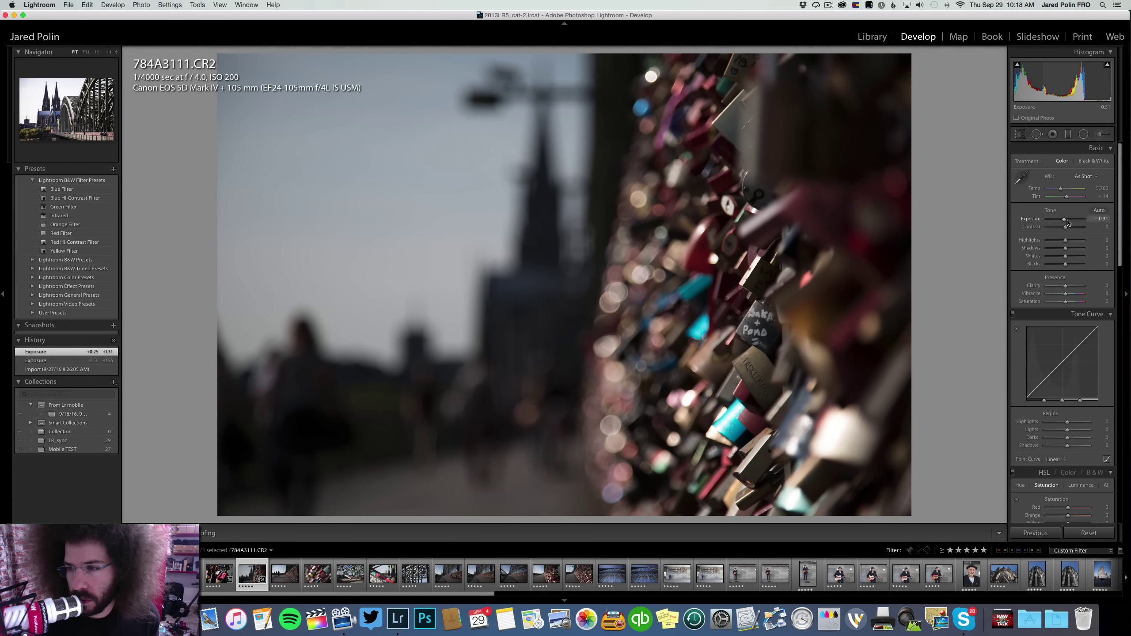
key(shift+Up)
Set contrast +55, clarity +30, Medium Contrast curve and cooler temperature, then convert to black and white
drag(1073, 228, 1075, 227)
drag(1074, 287, 1071, 287)
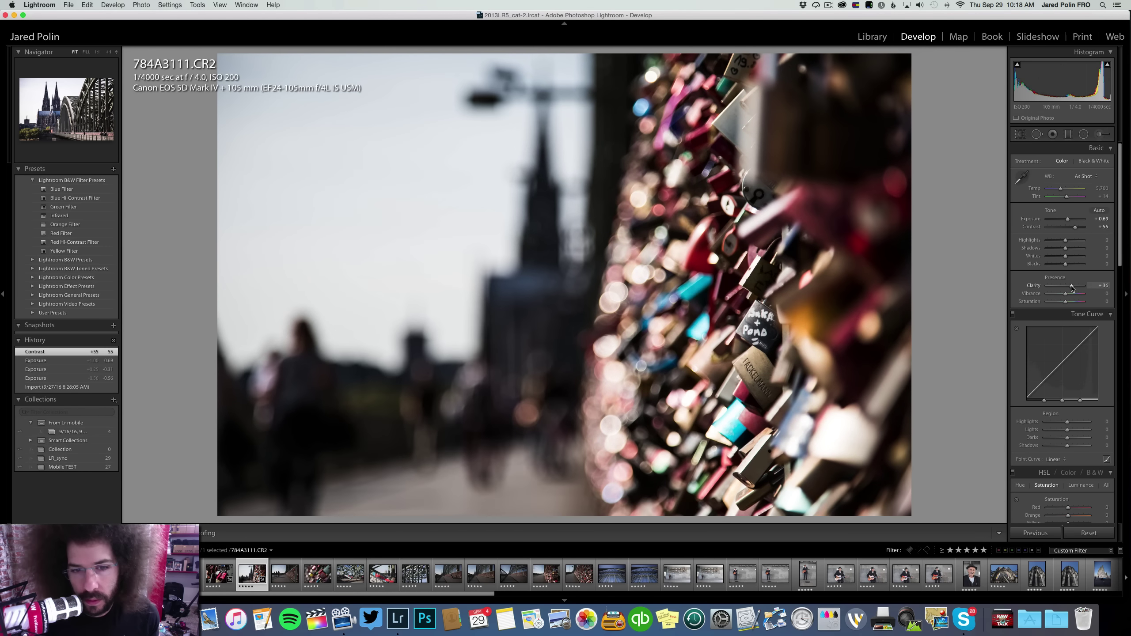
click(1064, 459)
click(1066, 467)
drag(1060, 188, 1060, 189)
click(1084, 161)
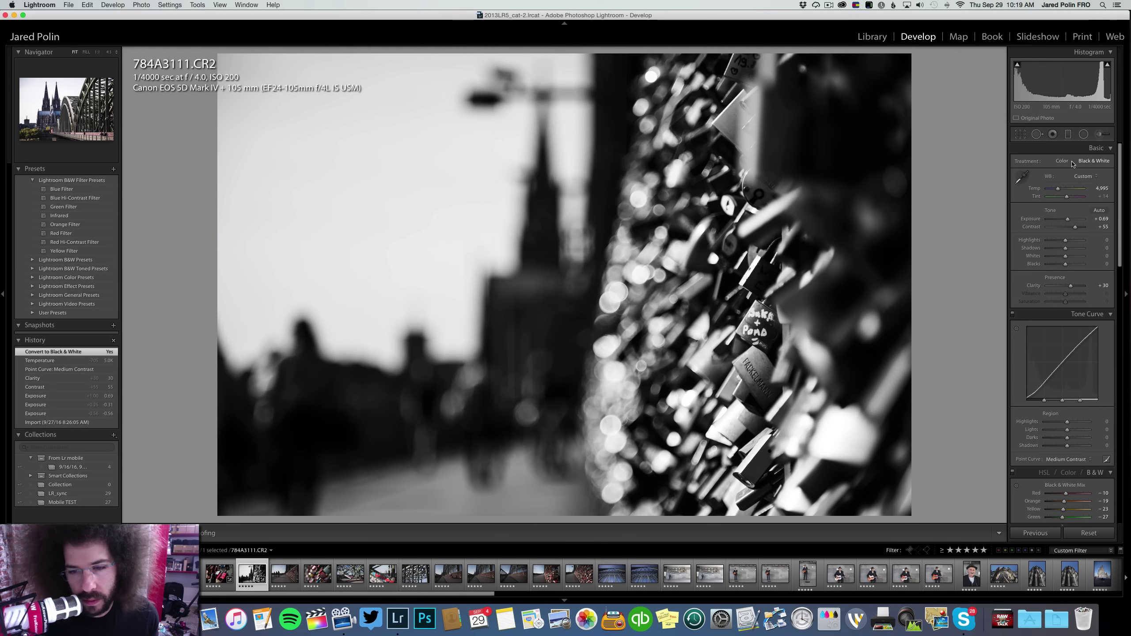
click(1068, 163)
click(1089, 163)
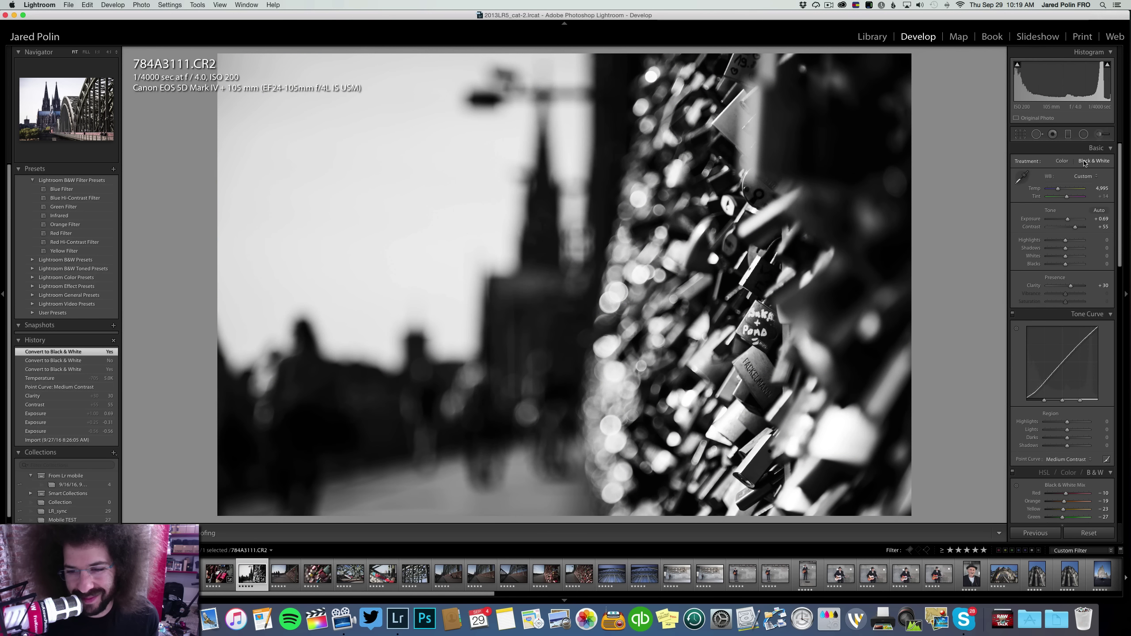
Return 784A3111 to colour and raise vibrance to +30 and saturation to +39
click(1063, 161)
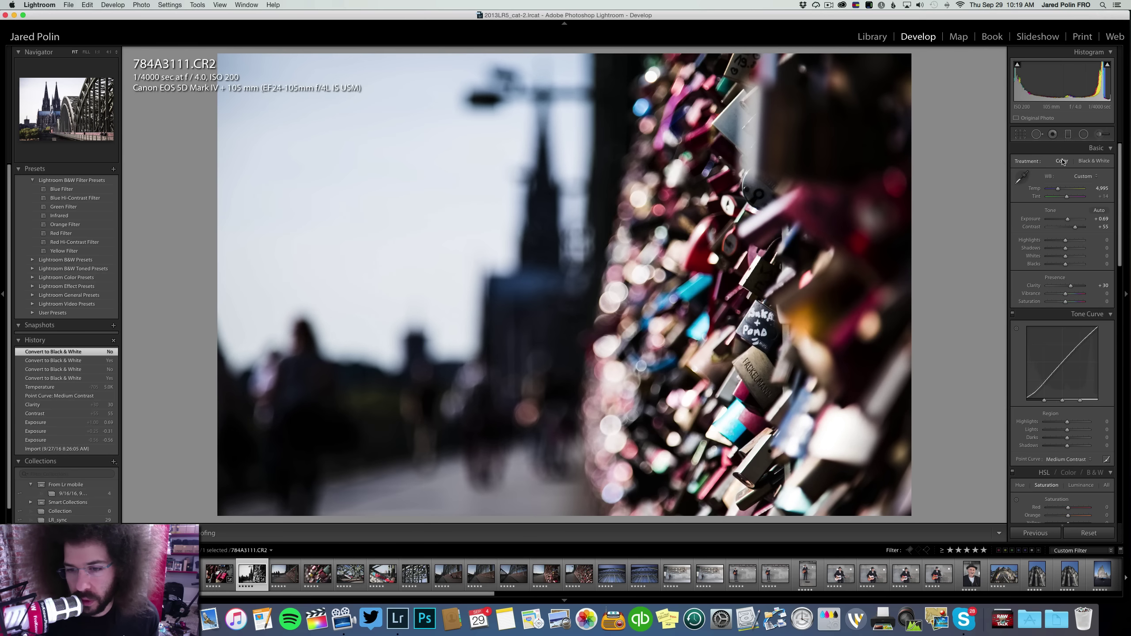
scroll(1066, 241, down, 1)
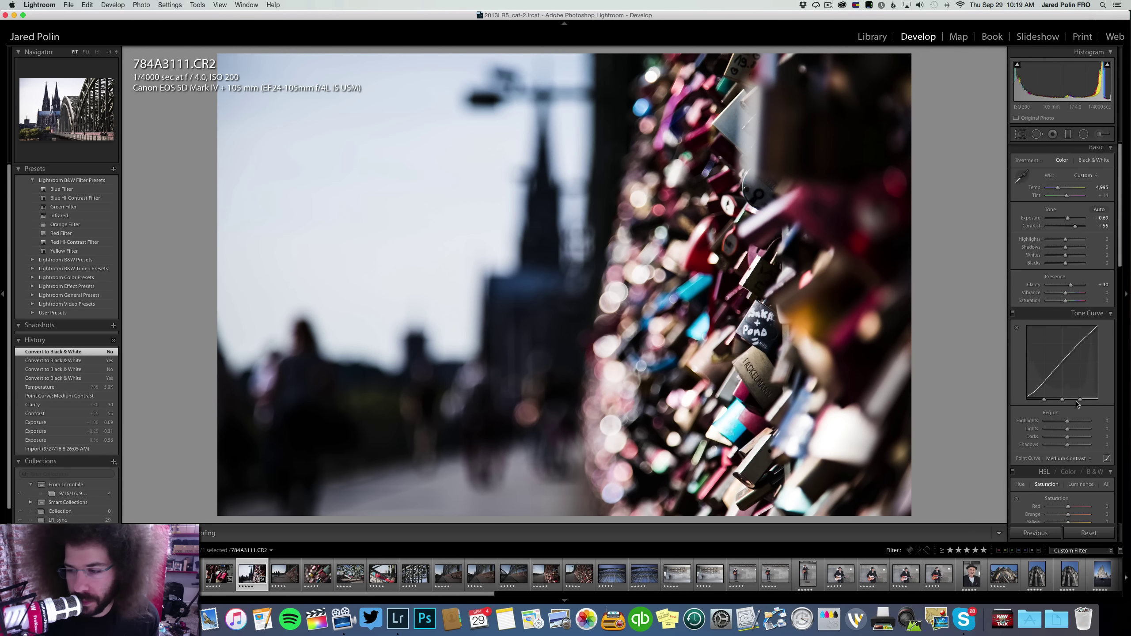
click(1070, 293)
click(1071, 301)
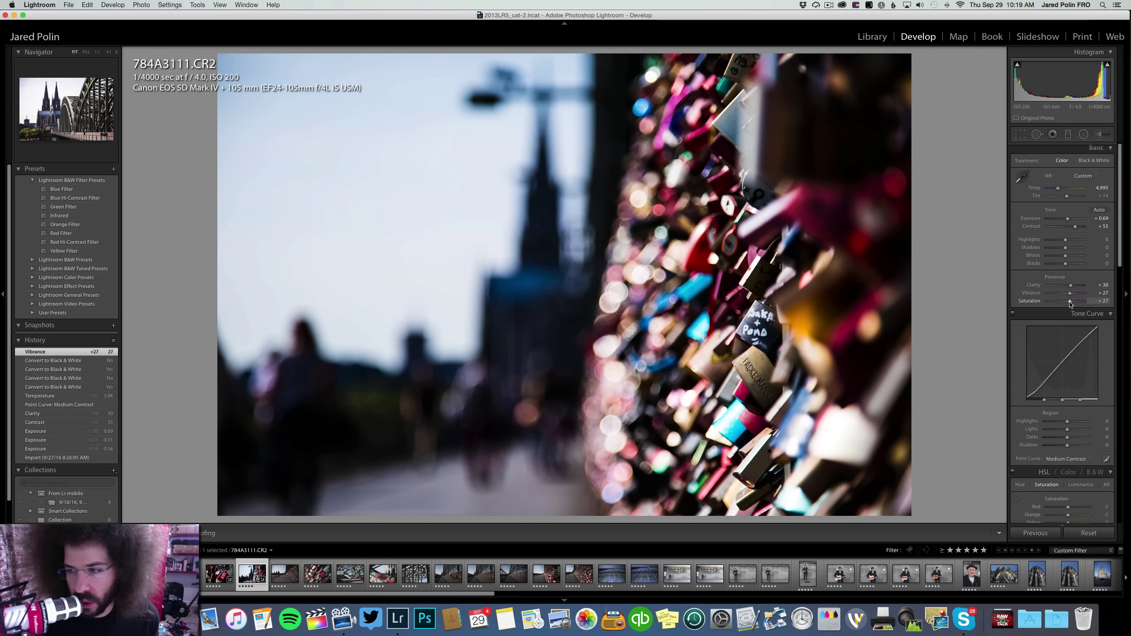
drag(1069, 302, 1071, 295)
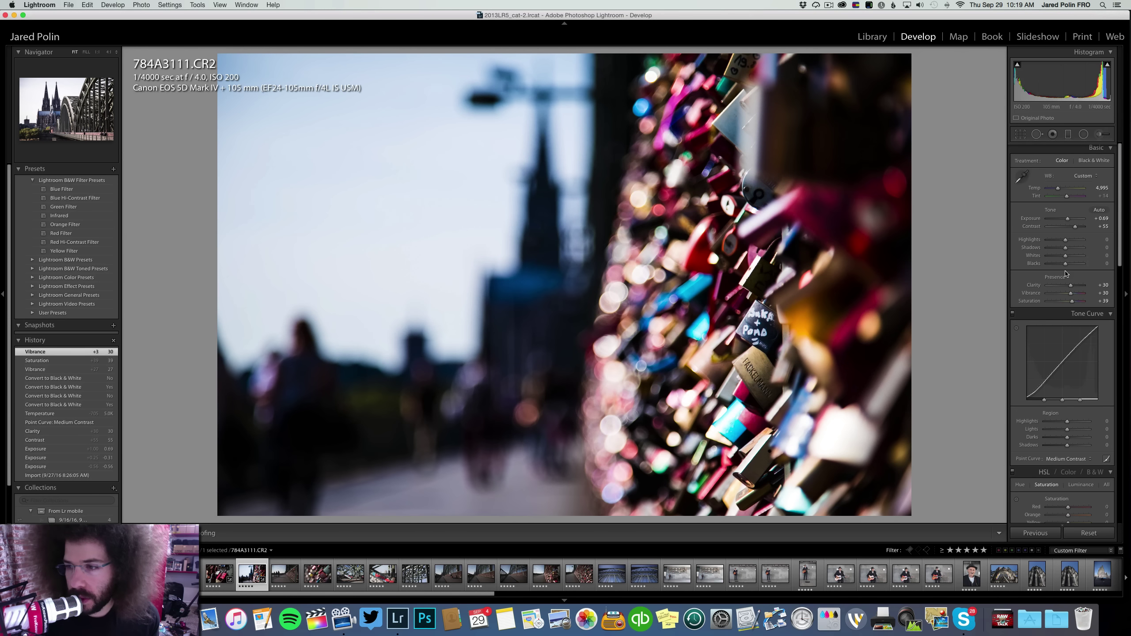
Set blacks -20, shadows +23, whites +40, highlights -24, contrast +78, clarity +33, then open 784A3112
drag(1061, 265, 1090, 251)
key(super+z)
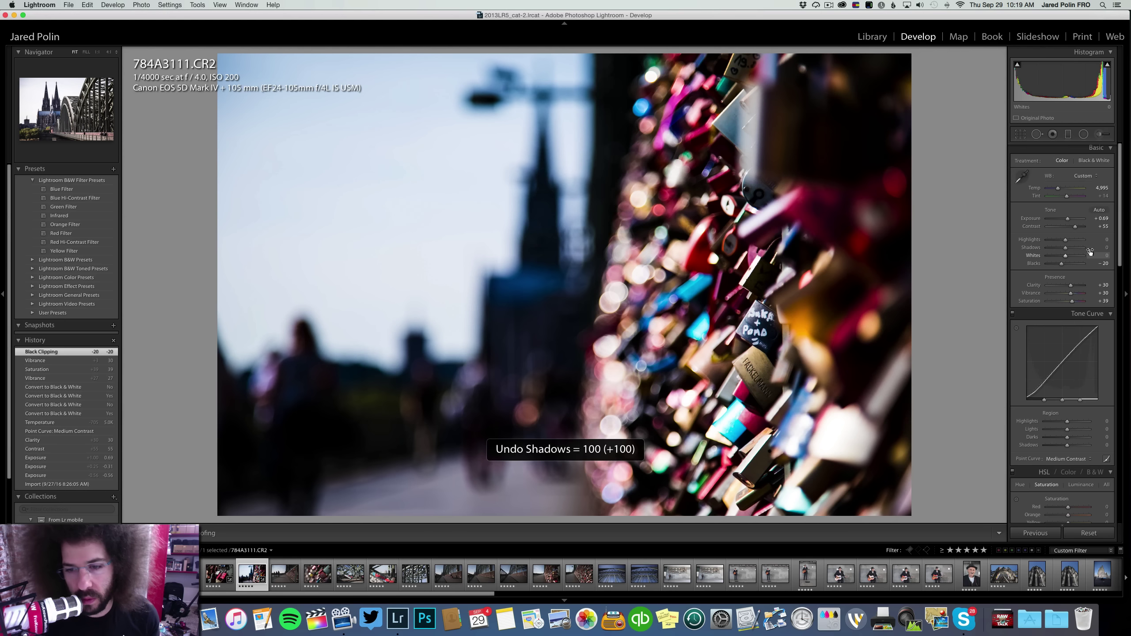
click(1071, 249)
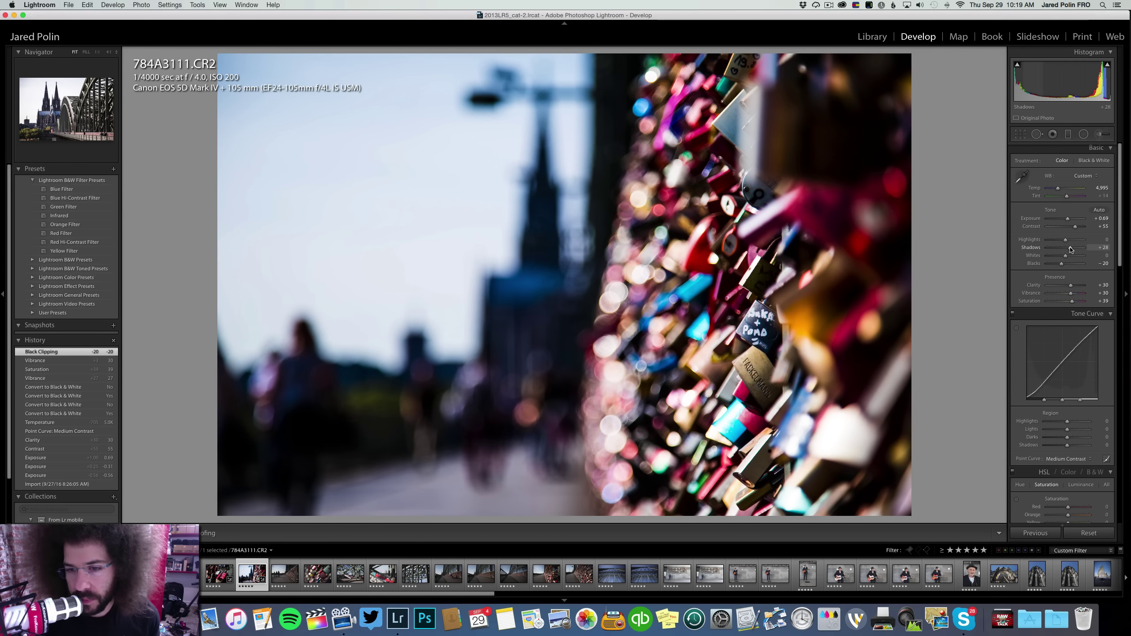
drag(1065, 256, 1072, 256)
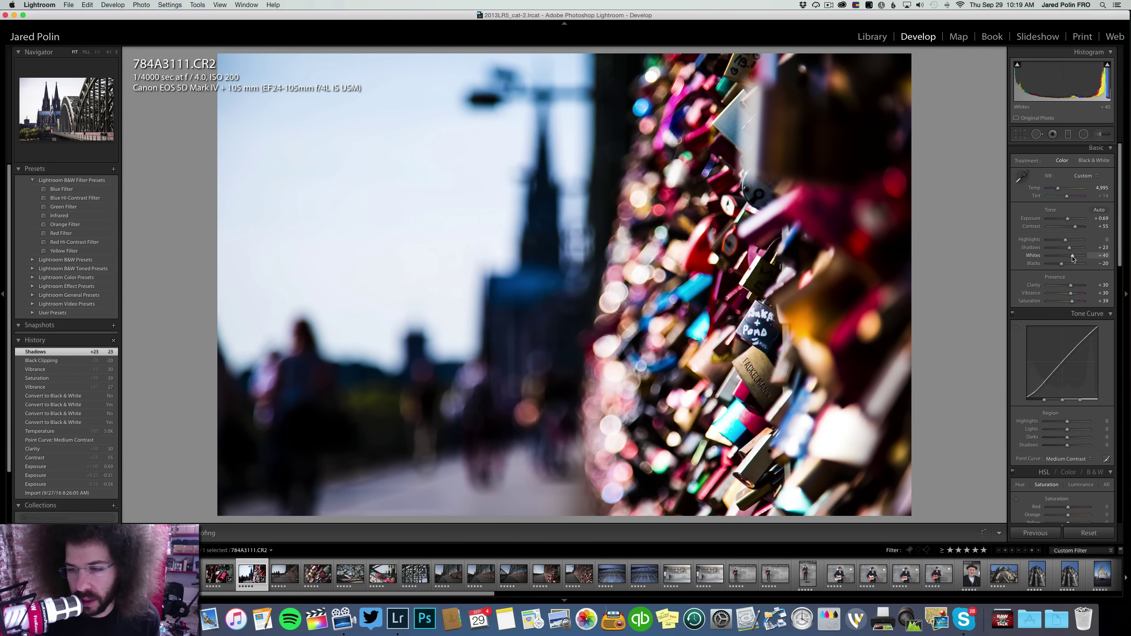
click(1060, 242)
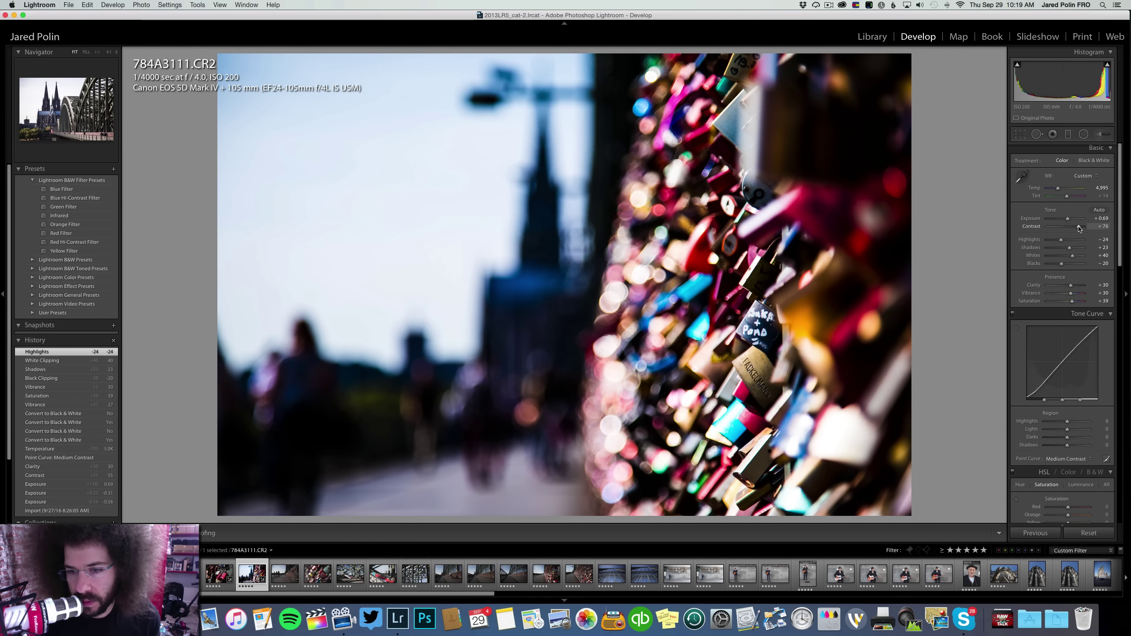
drag(1078, 228, 1079, 228)
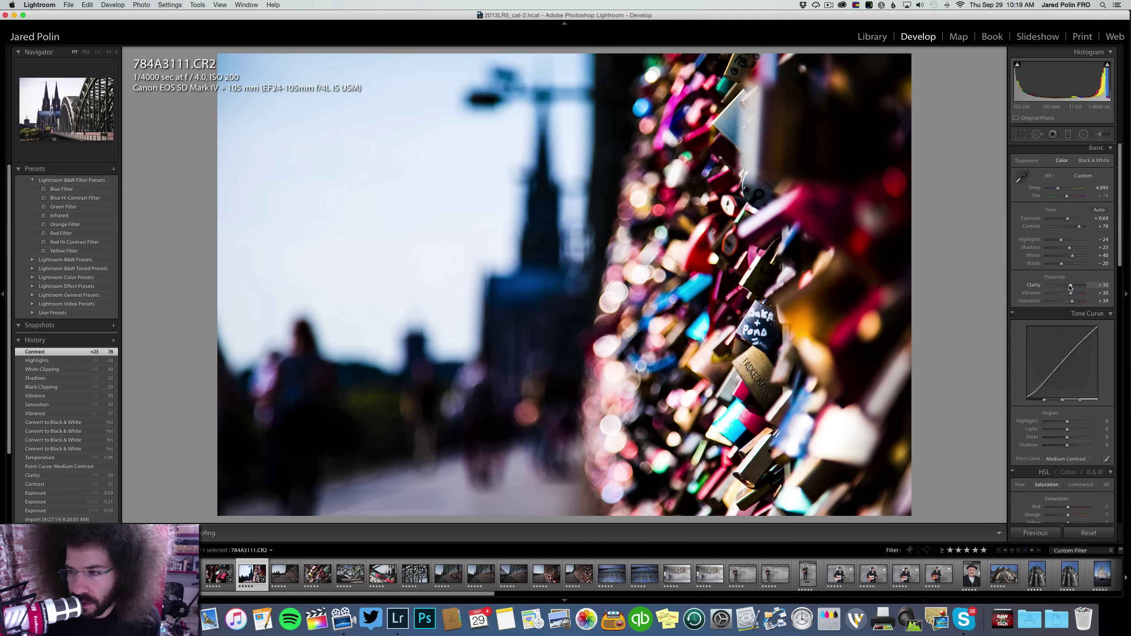
drag(1058, 289, 1059, 288)
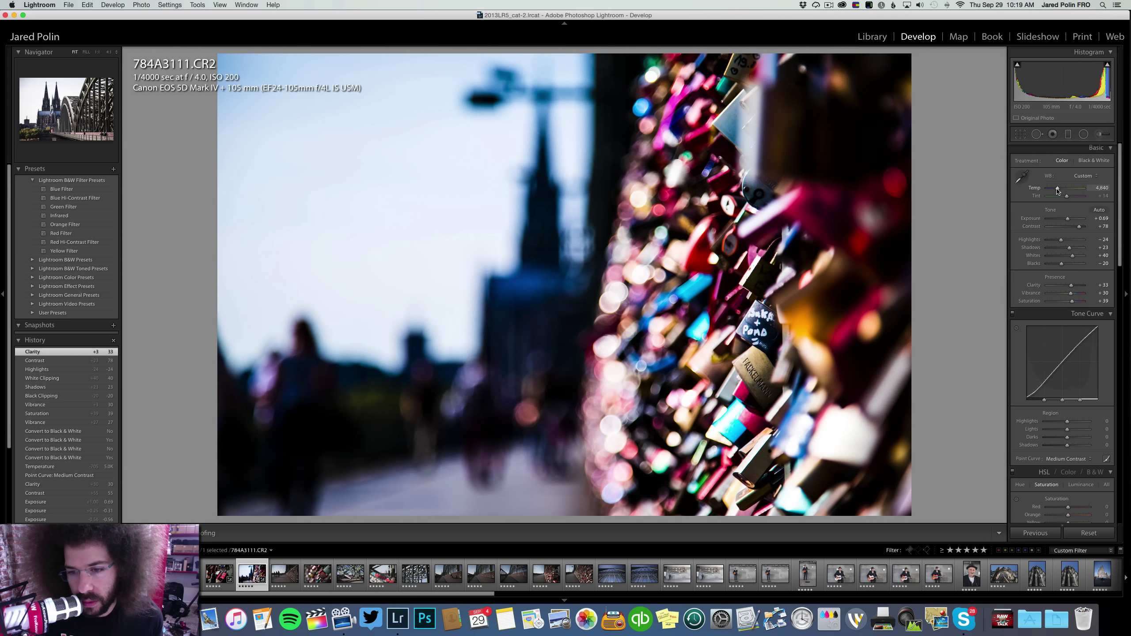
key(Right)
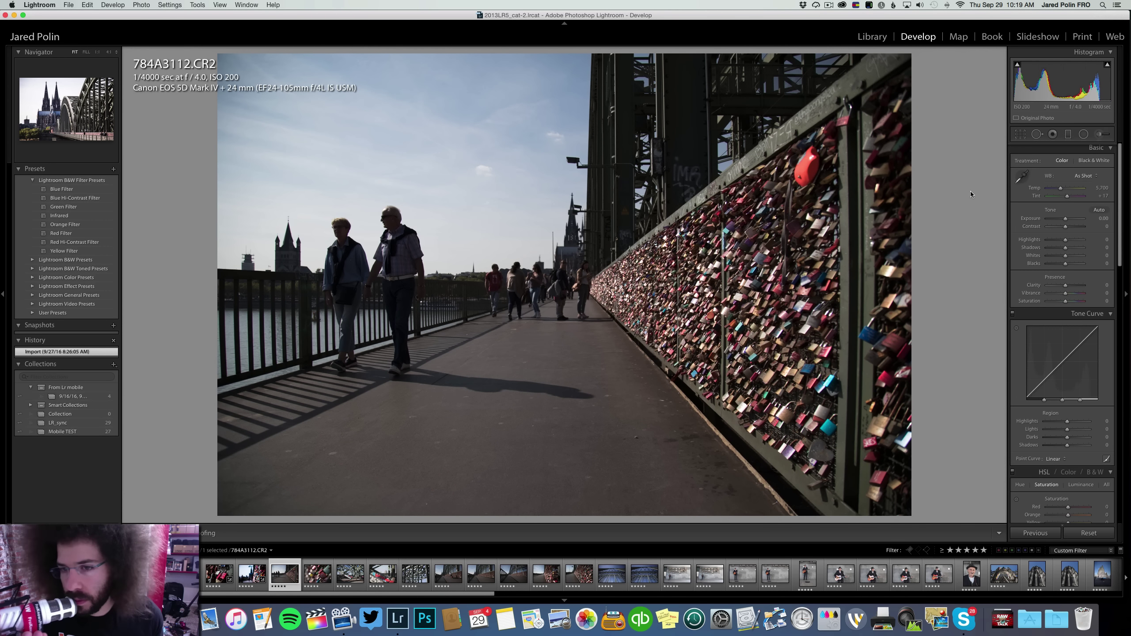
Set contrast to +66, shadows to +44 and clarity to +33 on the bridge photo
click(364, 267)
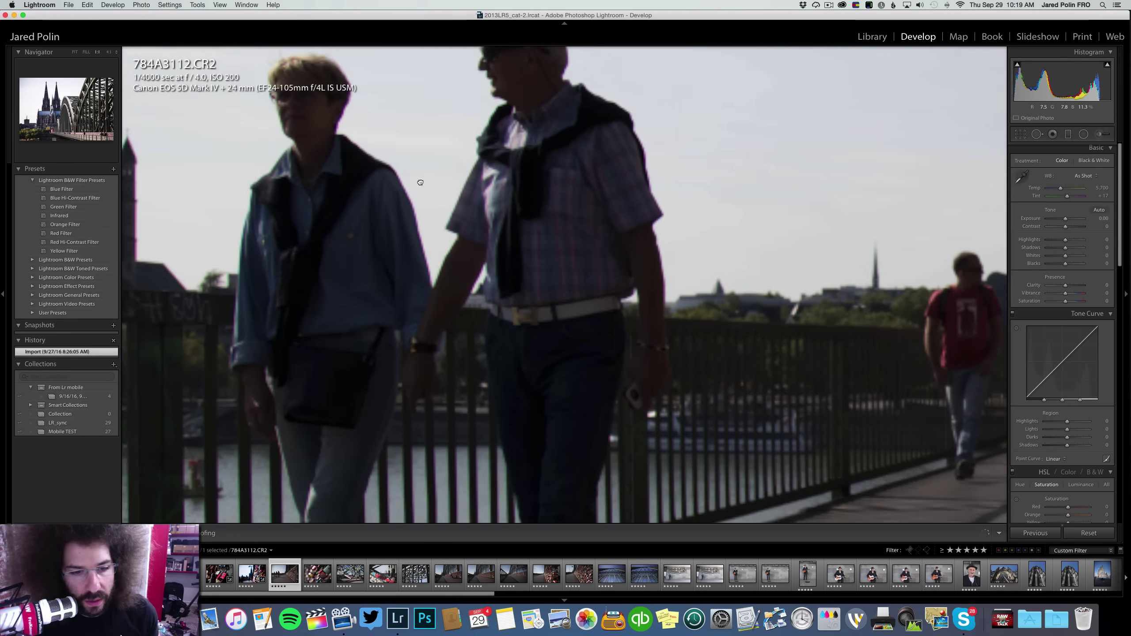
click(452, 209)
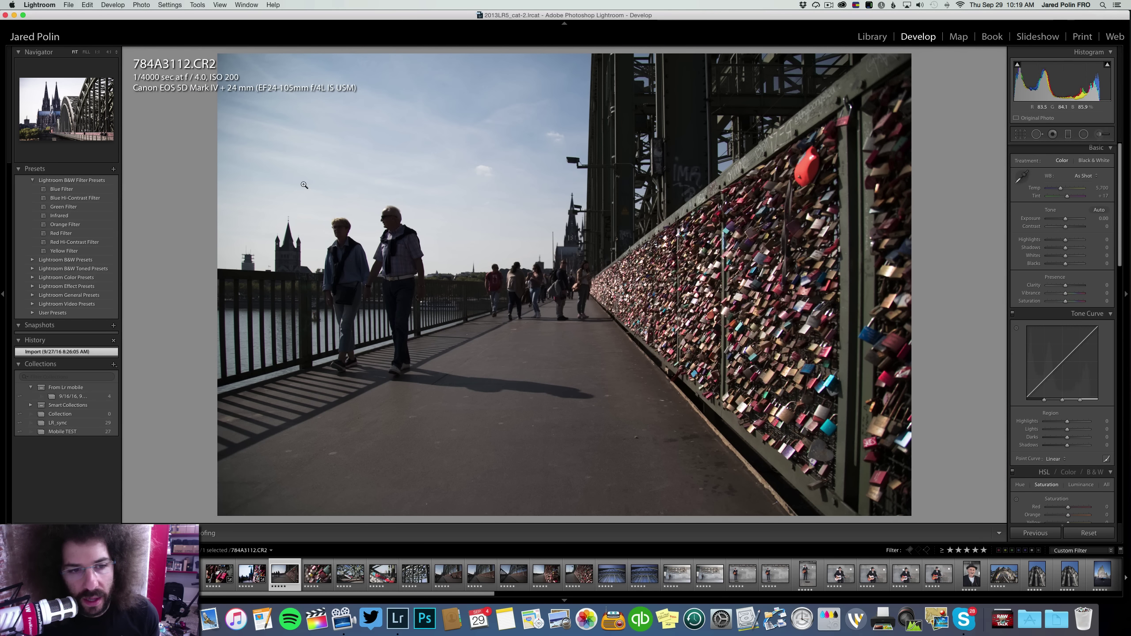
click(1083, 248)
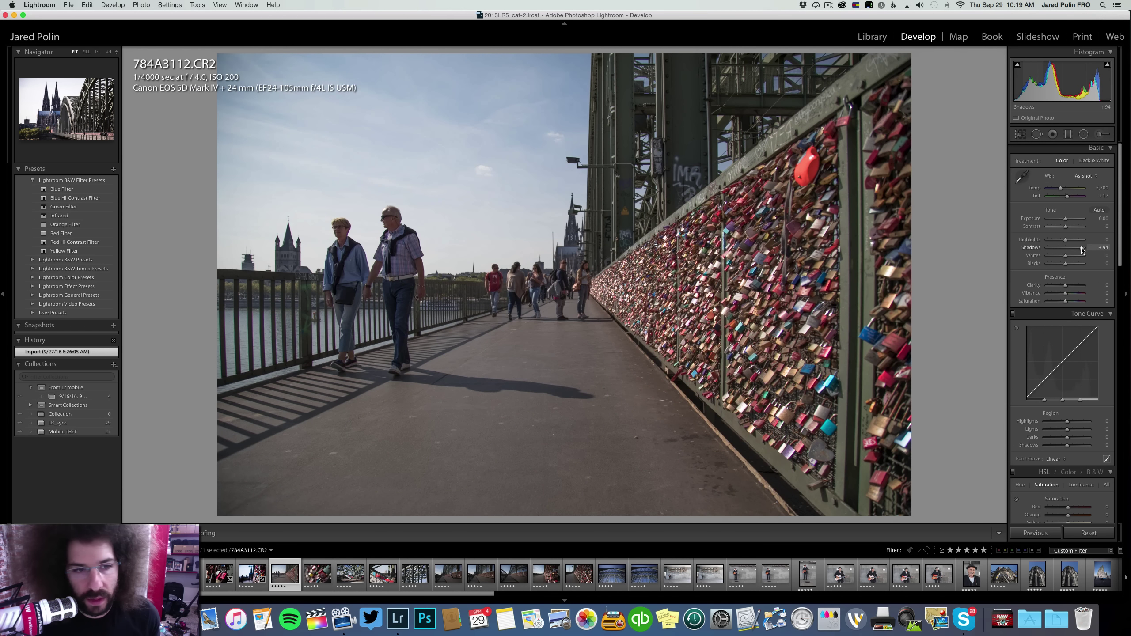
drag(1085, 250, 1087, 249)
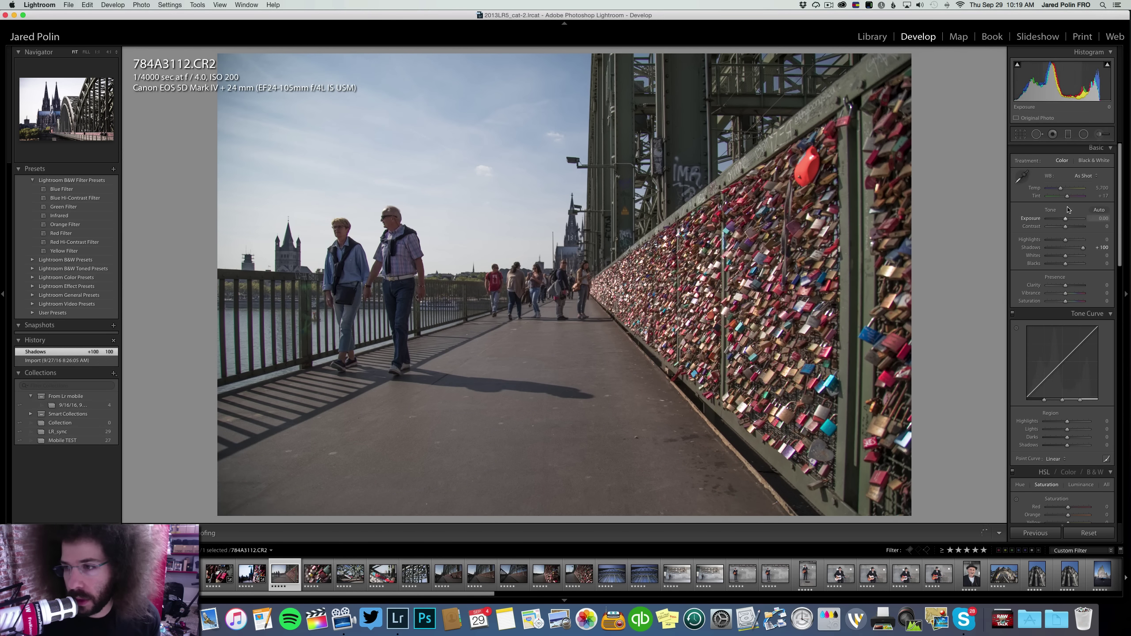
click(1076, 228)
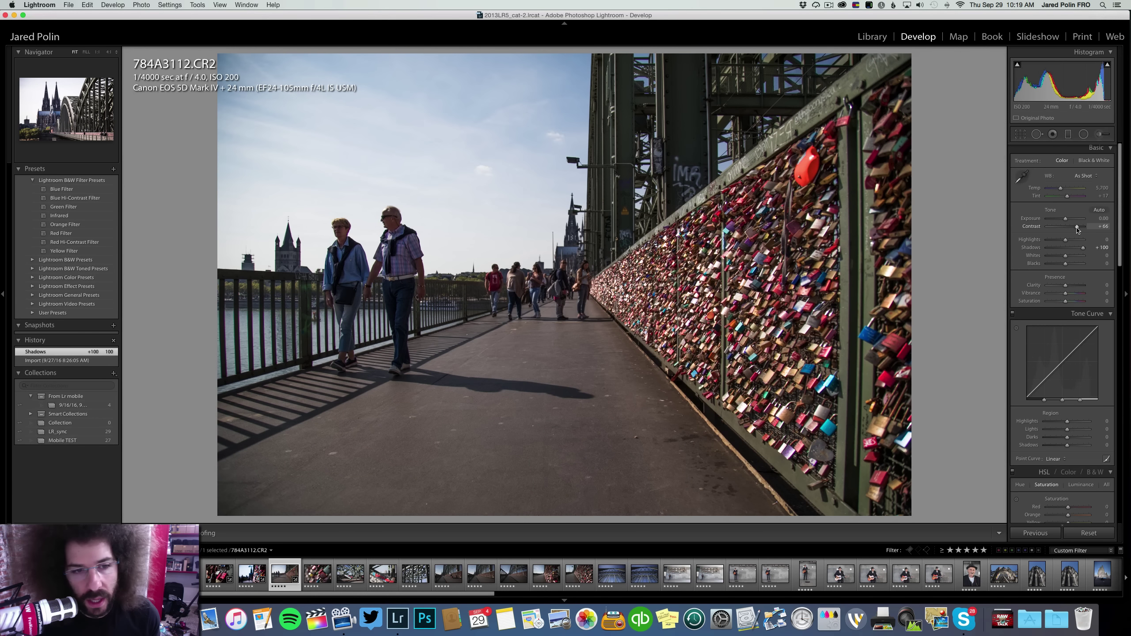
click(1071, 285)
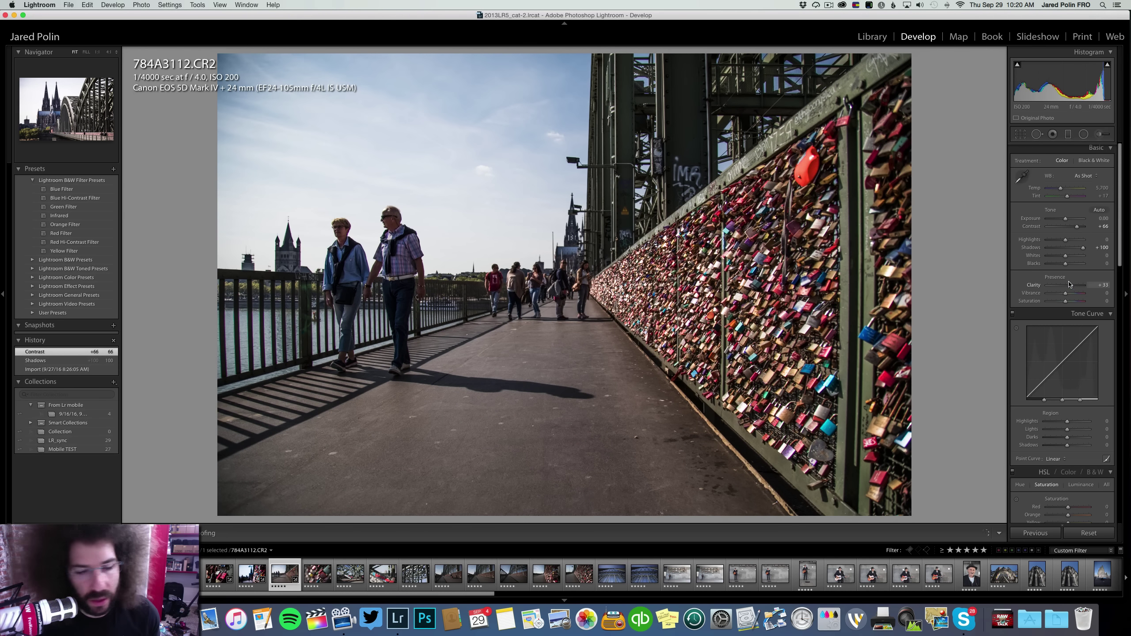
click(1074, 248)
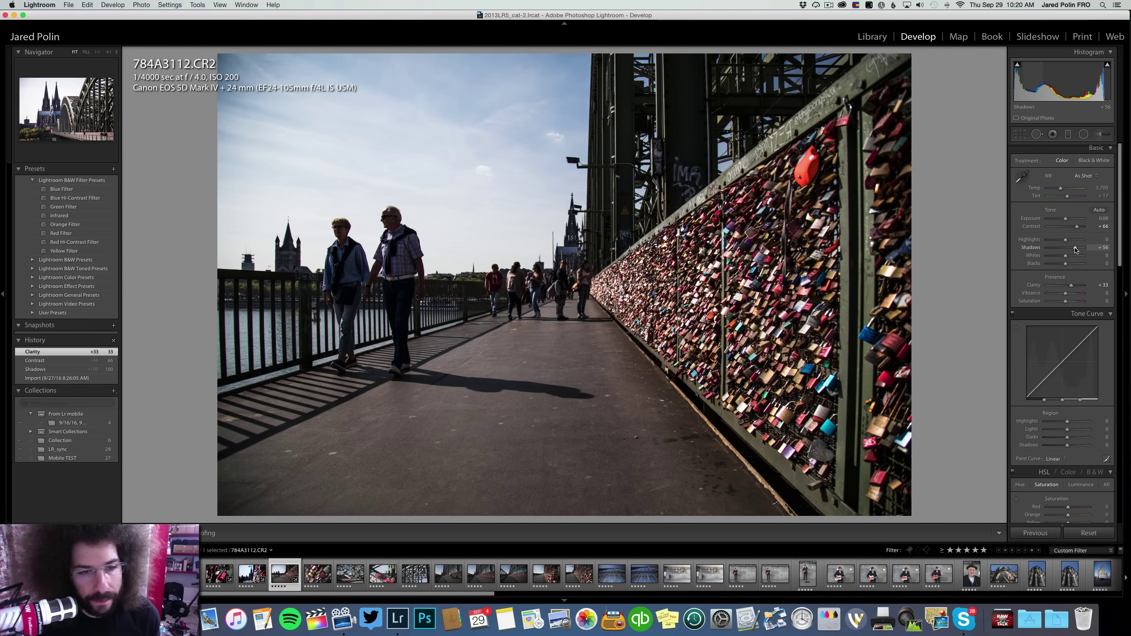
Preview the bridge photo in black and white twice, keeping it in colour
click(1094, 161)
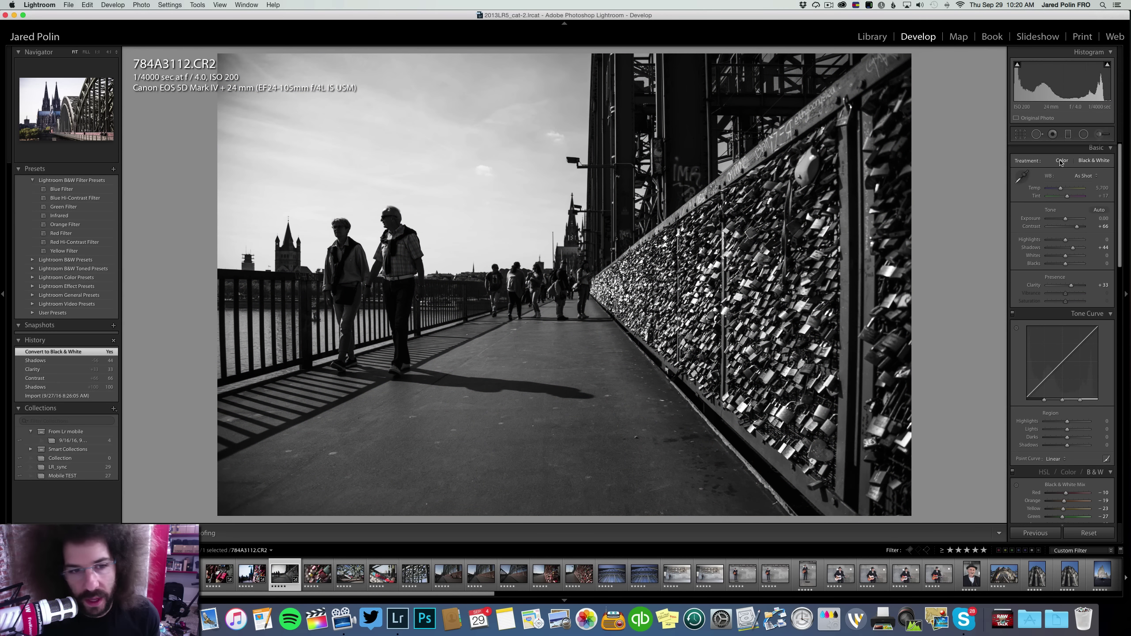
click(1061, 162)
click(1080, 161)
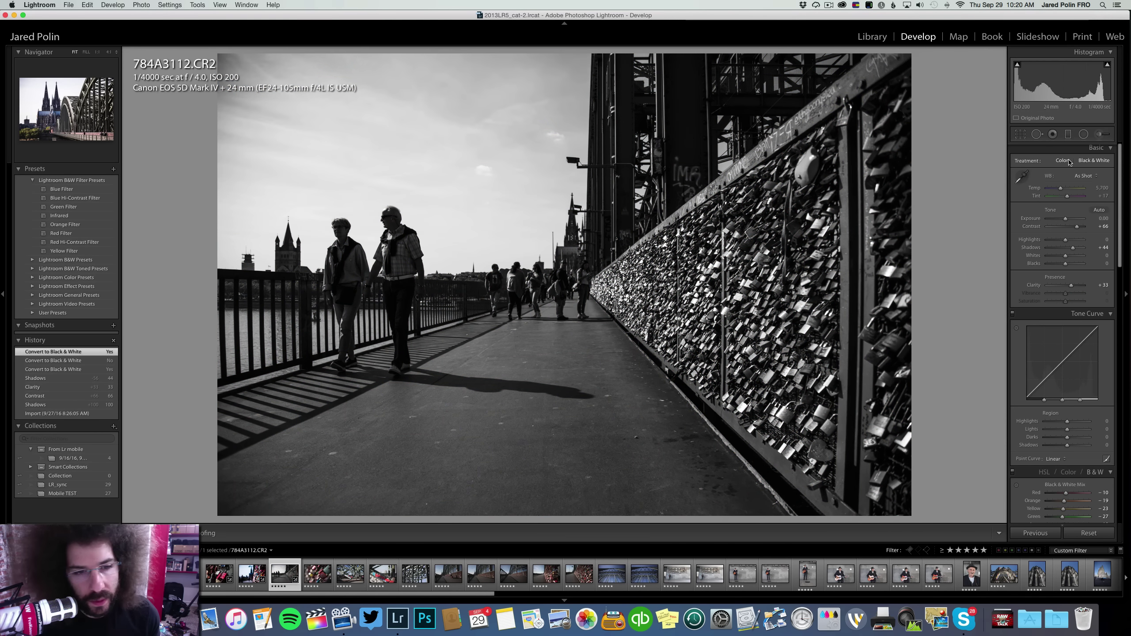
click(1068, 161)
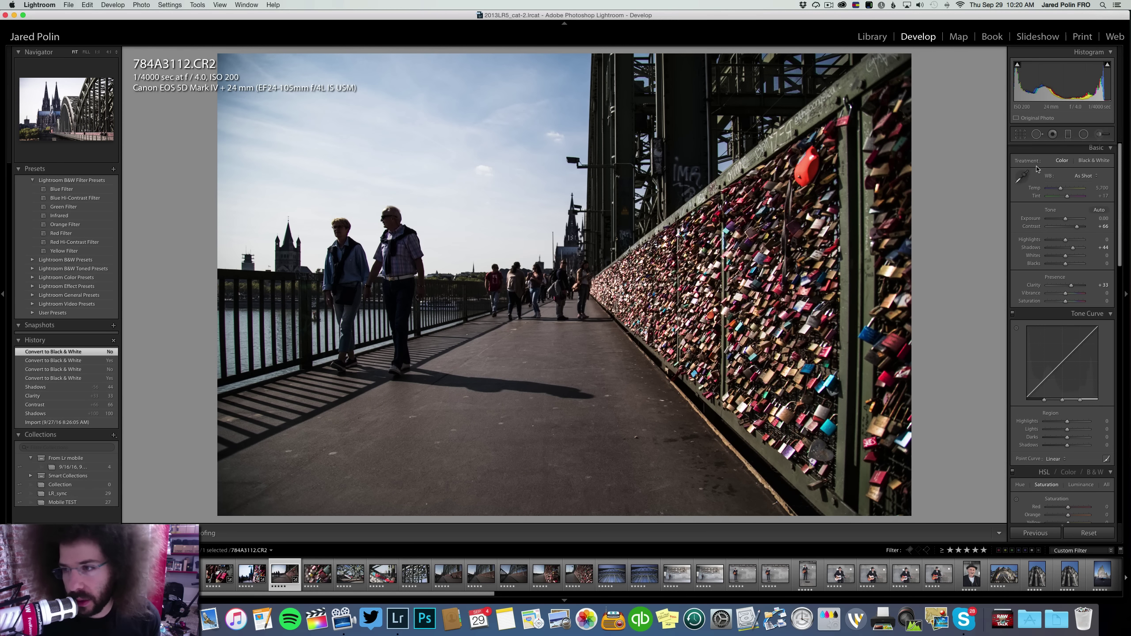
Draw a trial radial filter around the woman's head, delete it, and return to Basic
click(1084, 136)
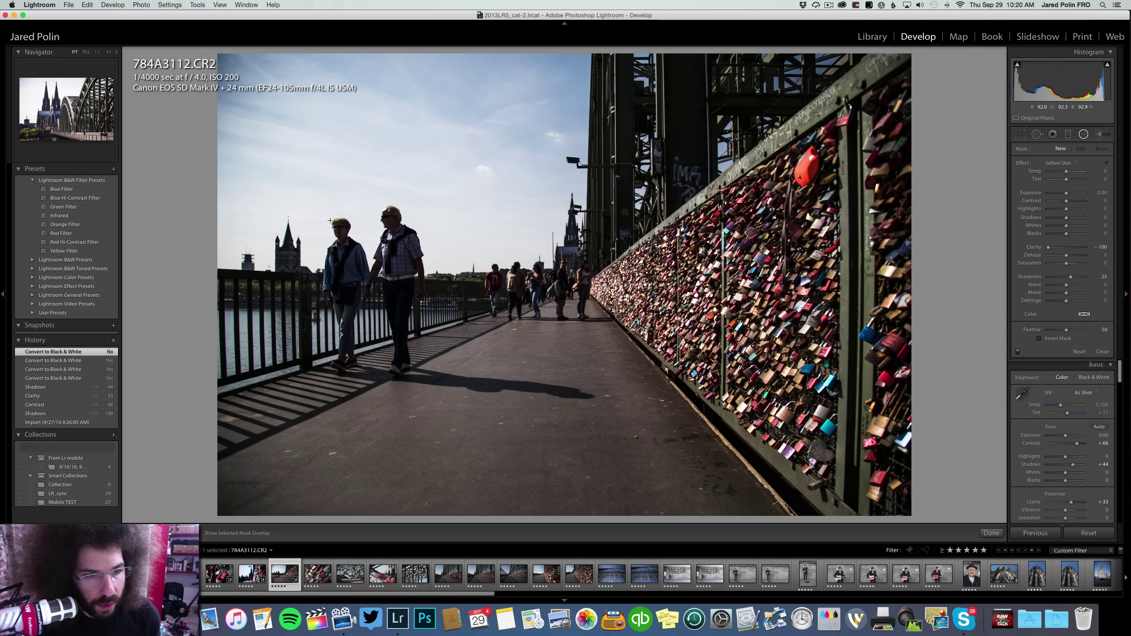
drag(329, 219, 351, 255)
key(Delete)
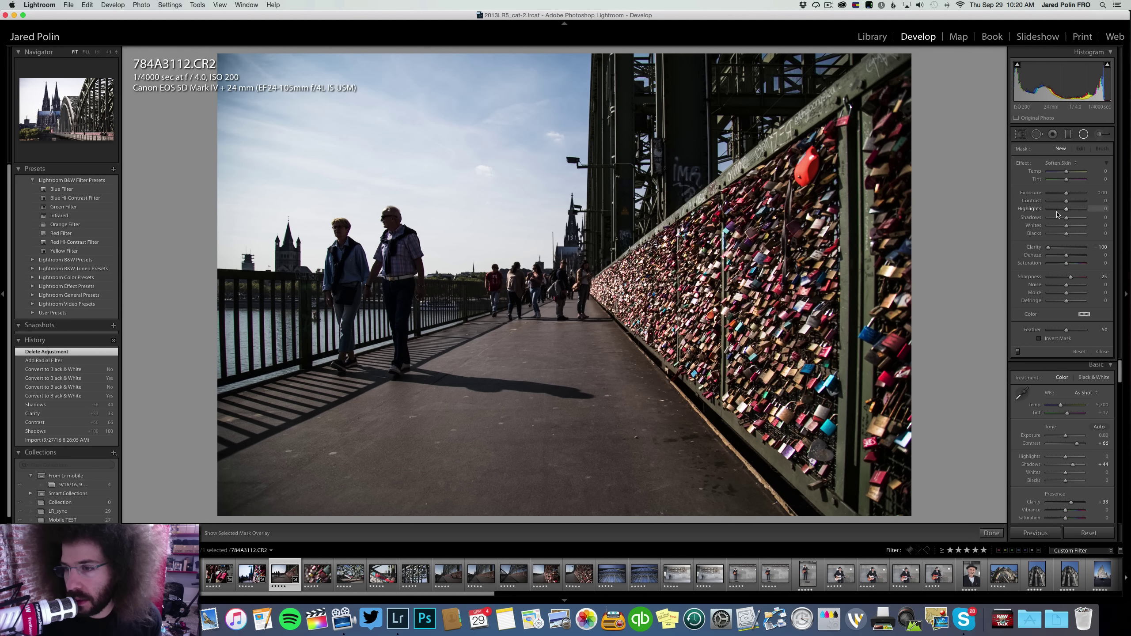
click(1096, 136)
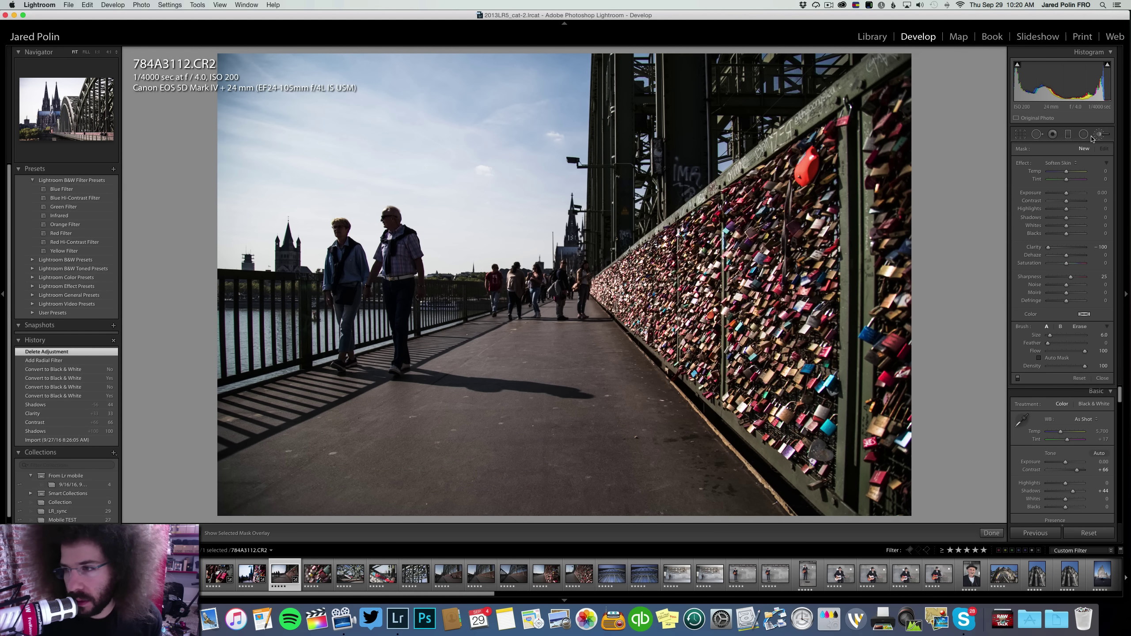
click(1098, 134)
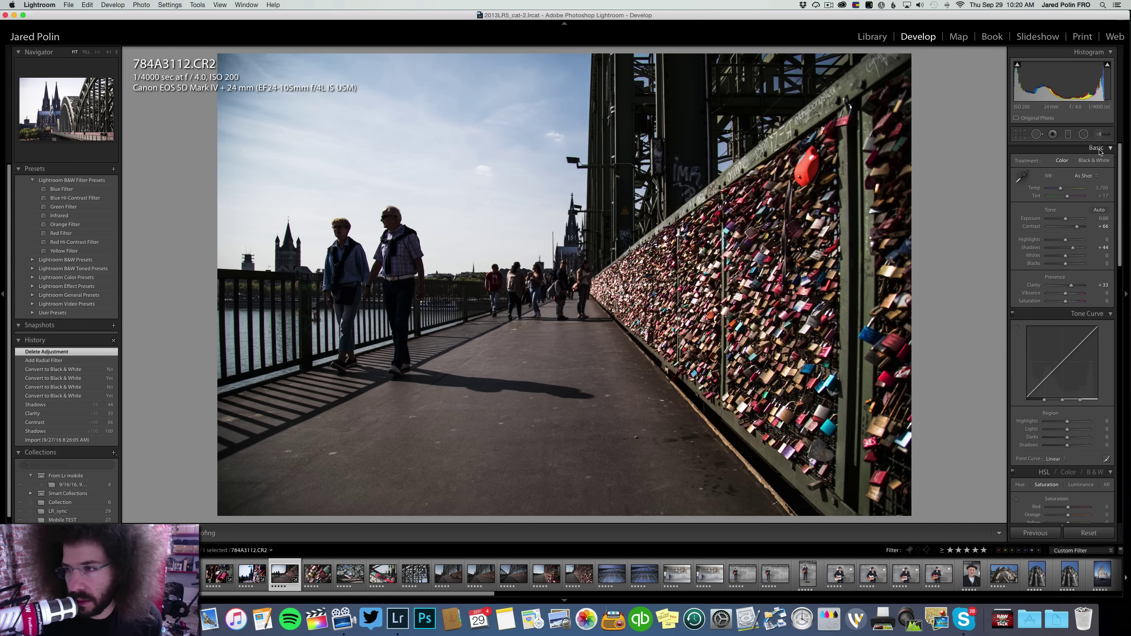
Raise exposure to +0.30, adjust whites and blacks, and convert the bridge photo to black and white
drag(1065, 219, 1080, 249)
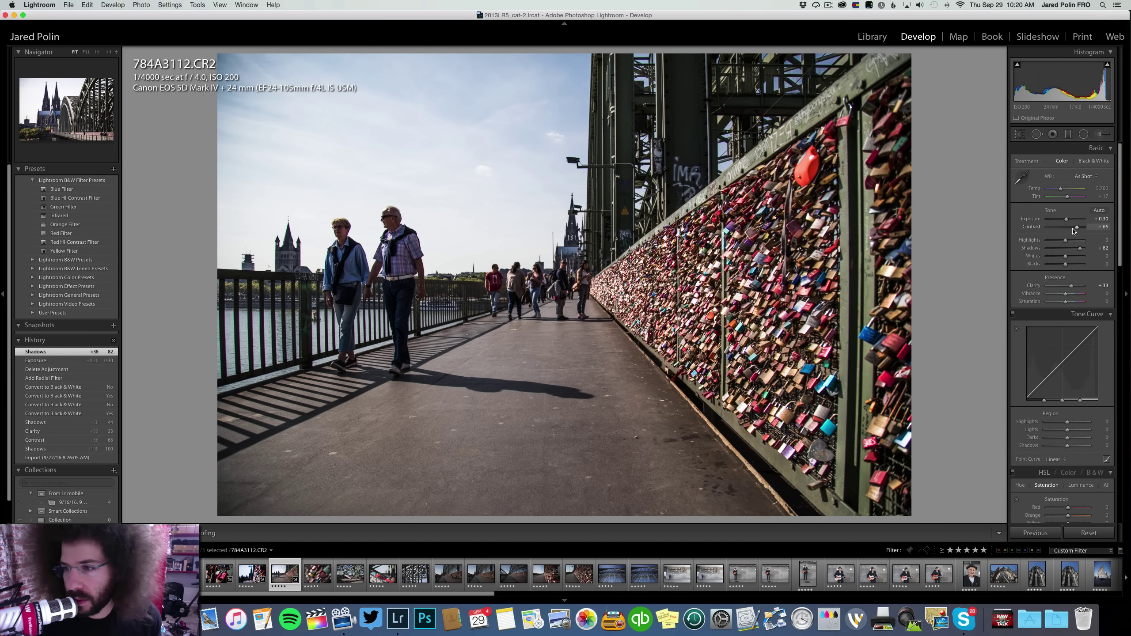
shift+double_click(1061, 266)
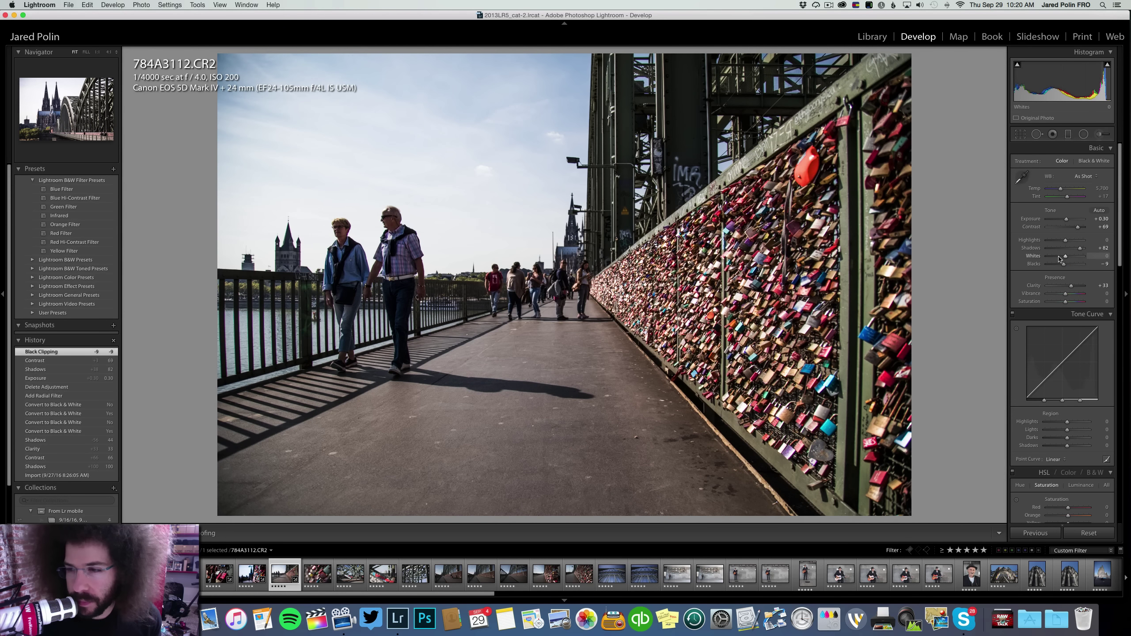
drag(1065, 256, 1056, 257)
click(1086, 161)
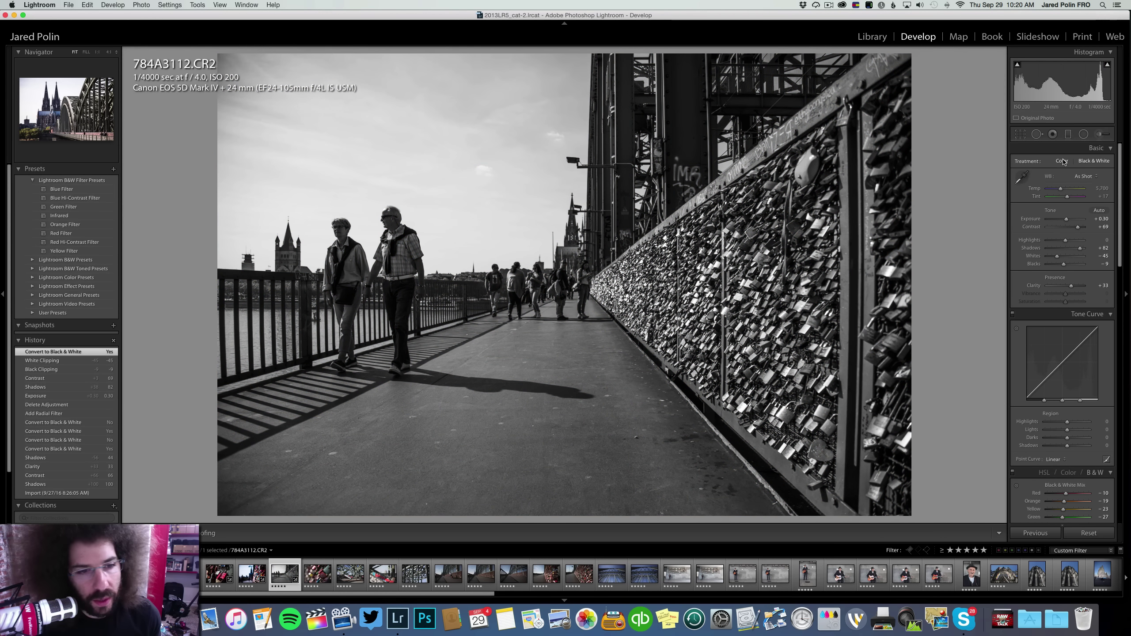
click(1063, 161)
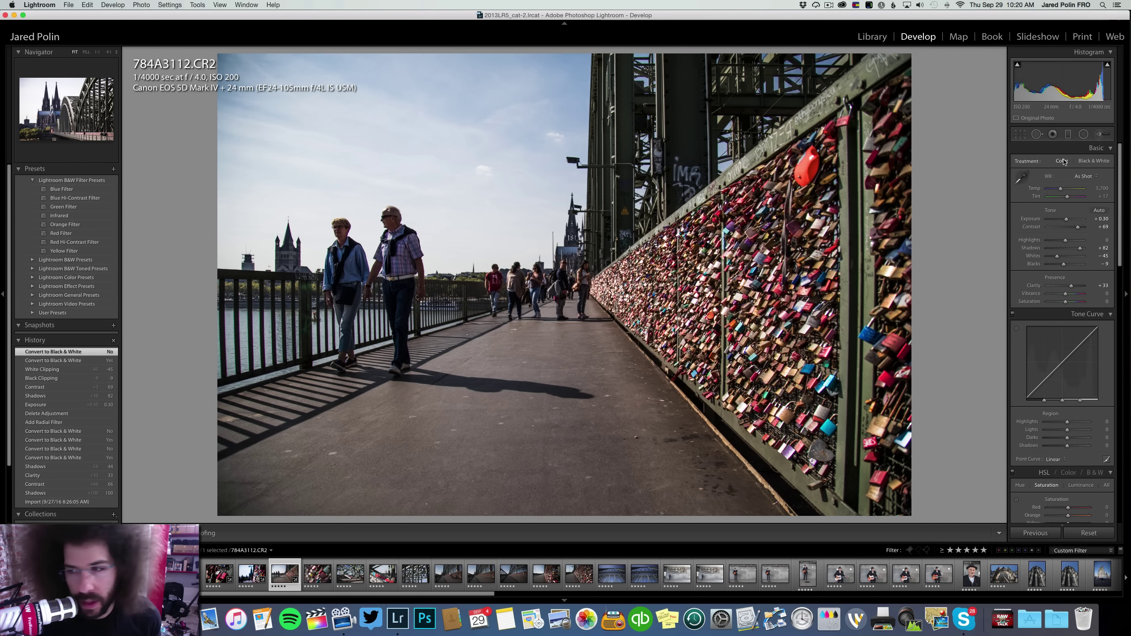
drag(1059, 190, 1060, 190)
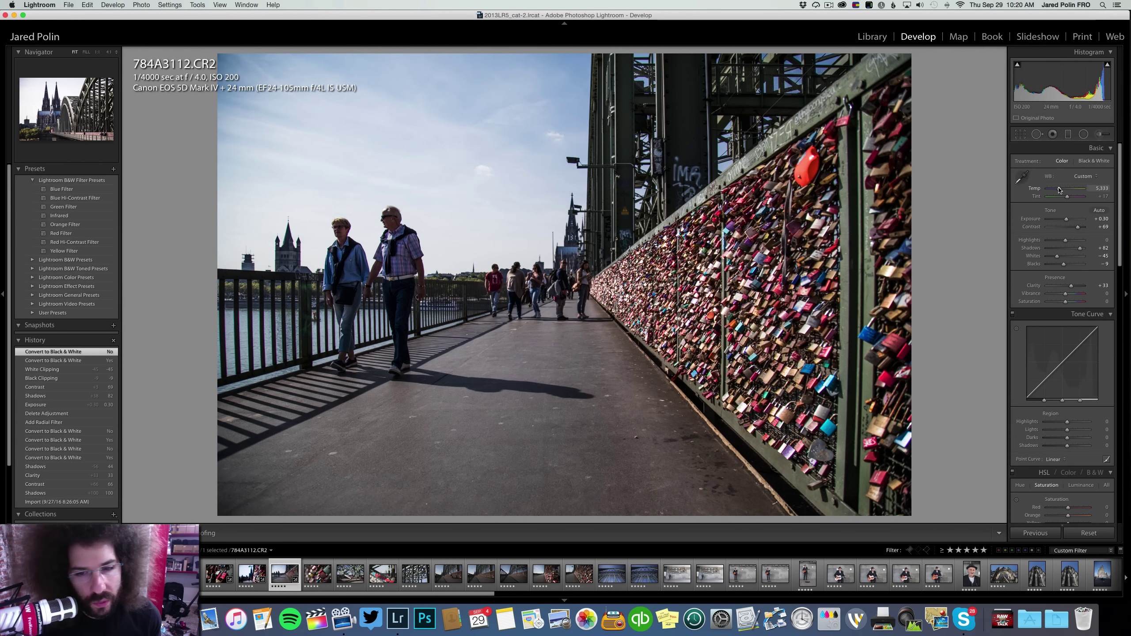
click(1094, 161)
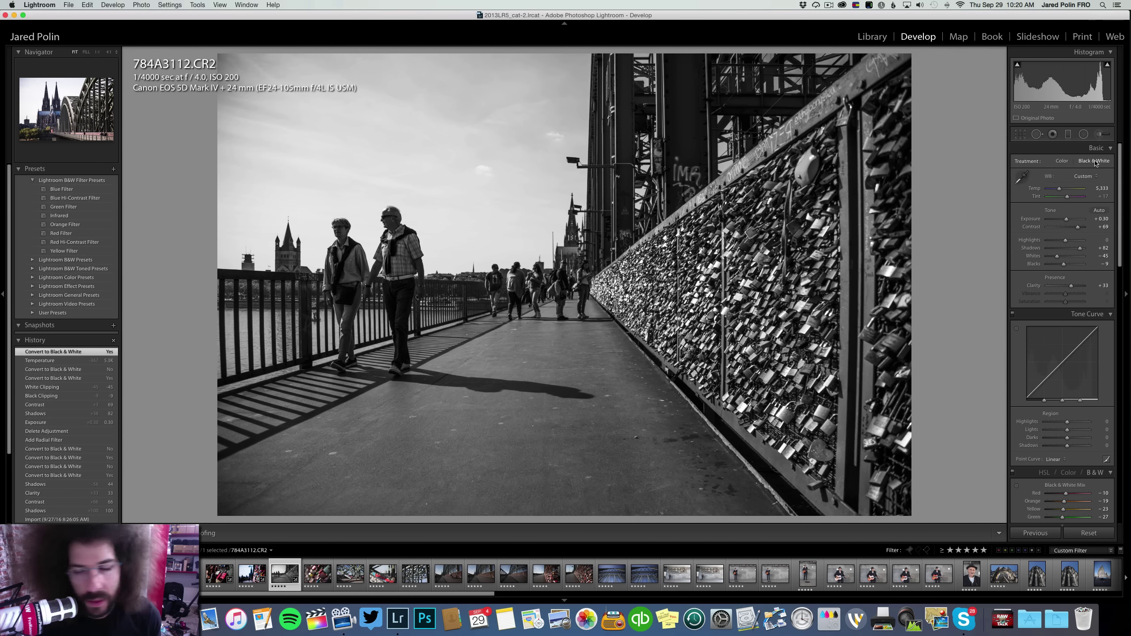
drag(1081, 231, 1078, 232)
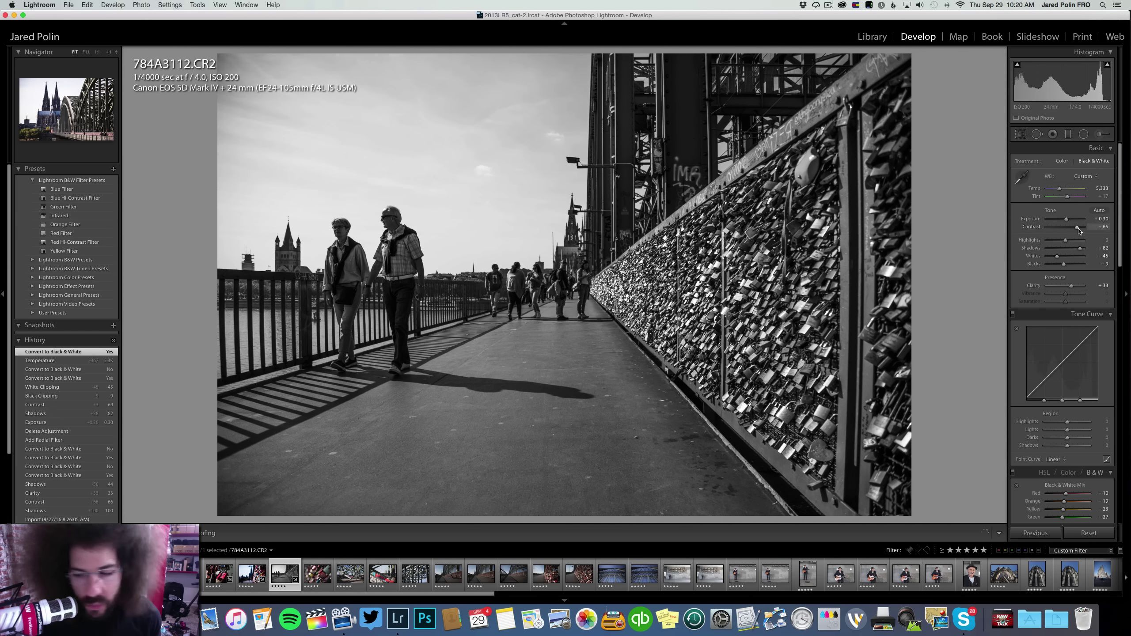
Try the tone curve presets and settle on the Medium Contrast point curve
click(1054, 459)
click(1062, 474)
click(1056, 459)
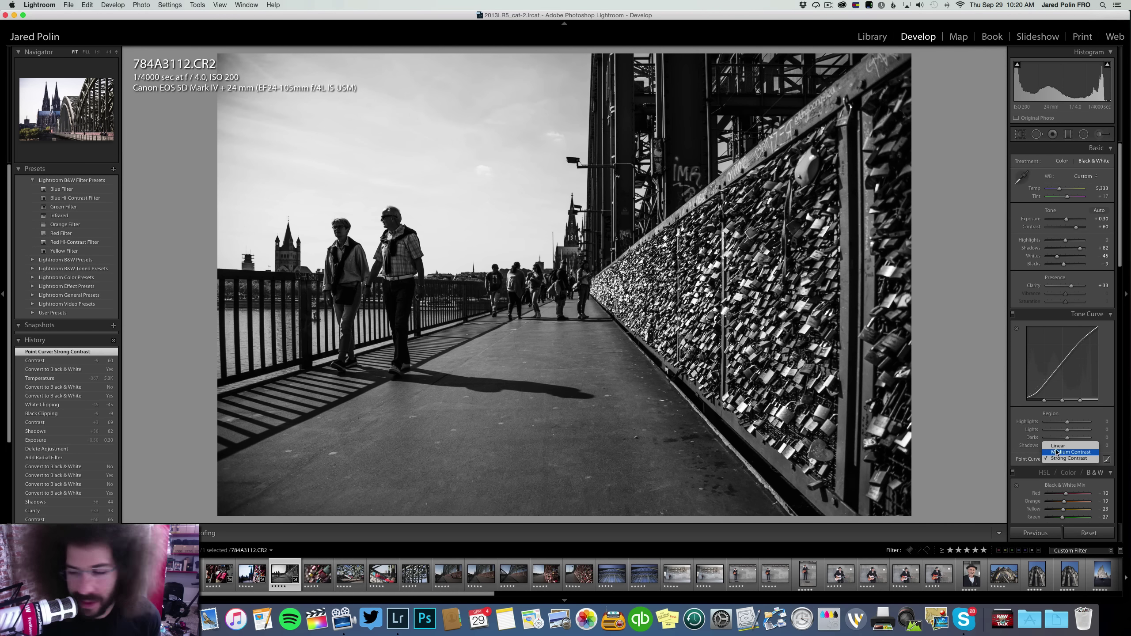
click(1059, 453)
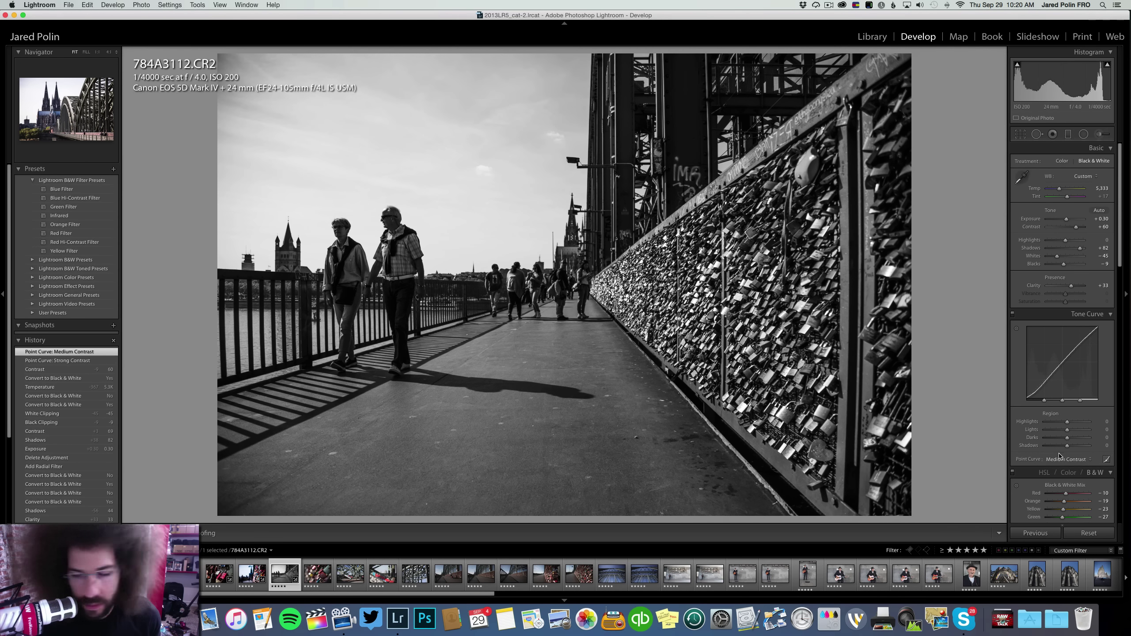
click(1060, 459)
click(1059, 452)
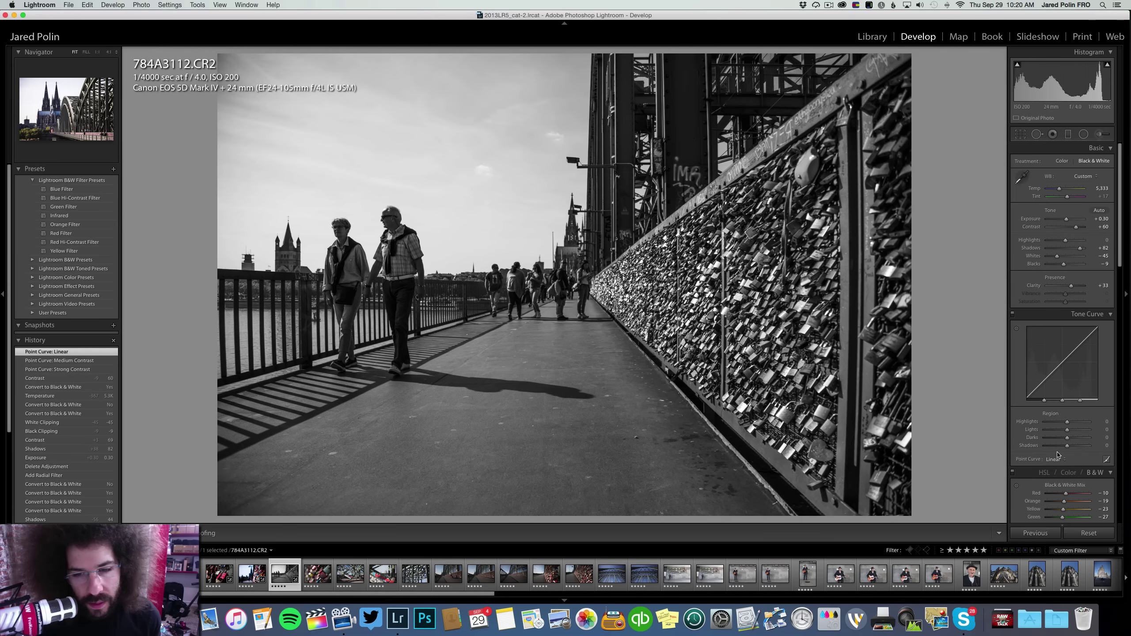
click(1055, 459)
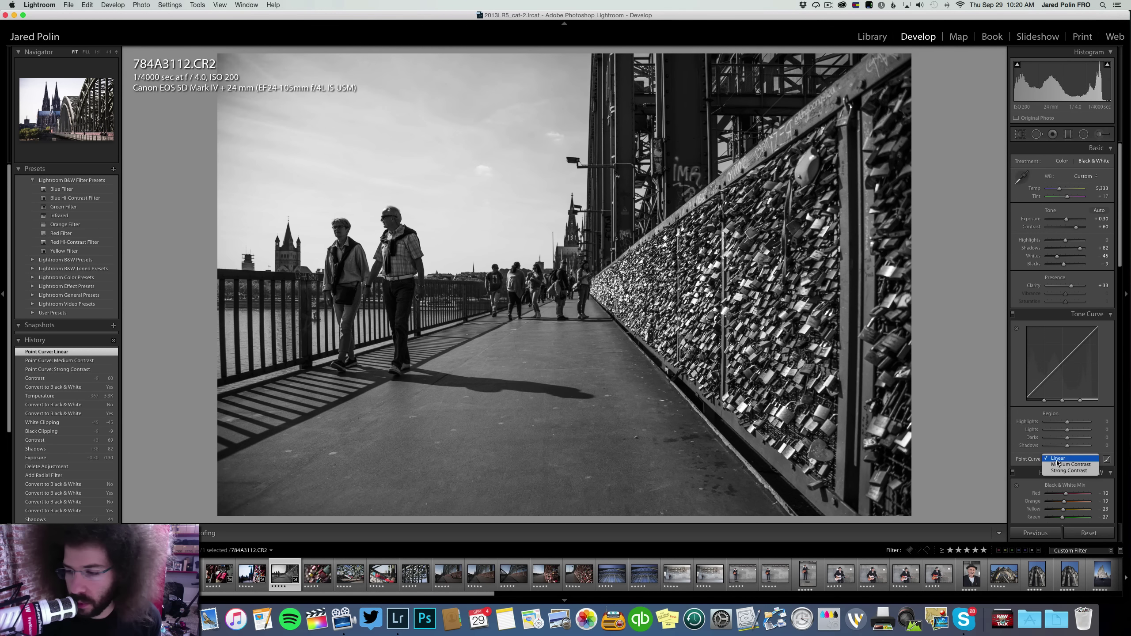
click(1060, 466)
click(363, 255)
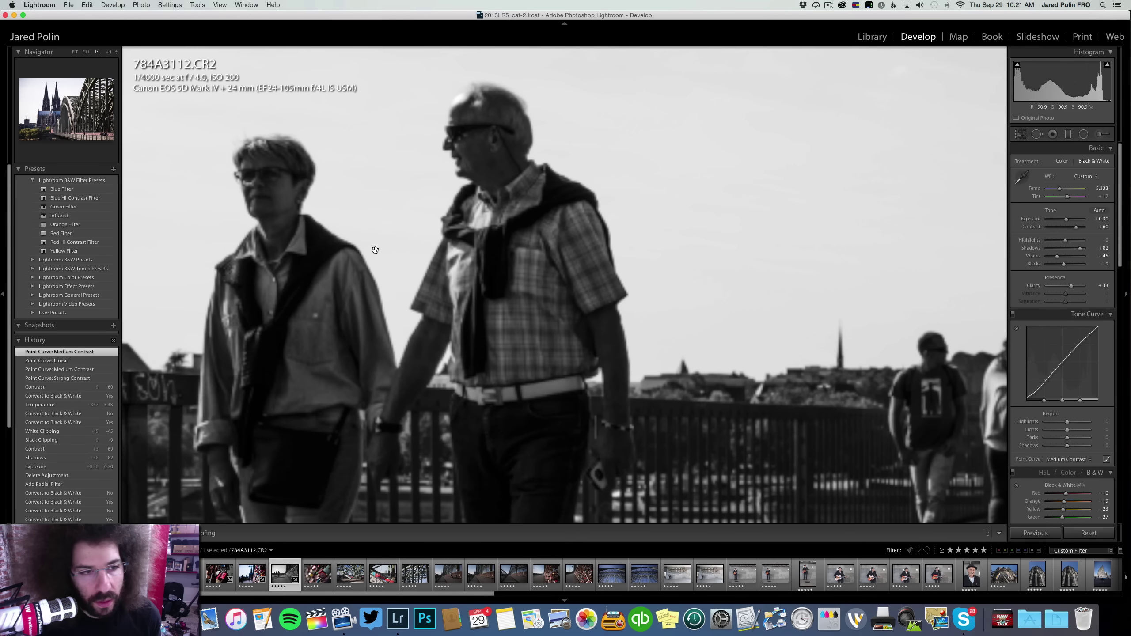
right_click(335, 224)
click(282, 184)
click(485, 175)
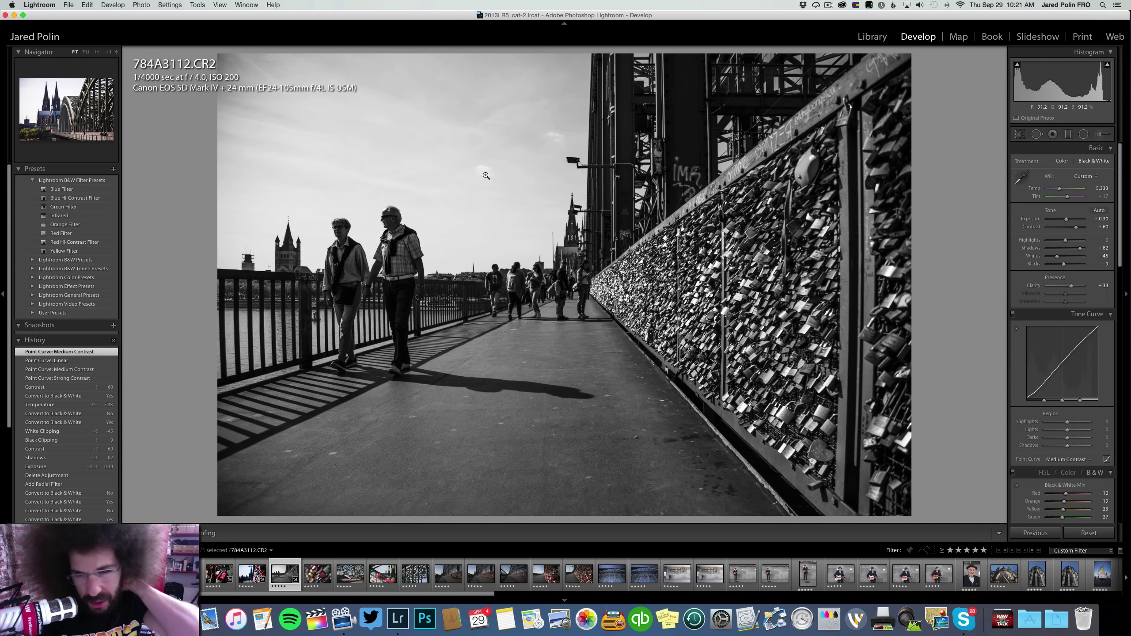
On the padlock close-up, raise exposure to +0.75 and contrast to +76 with a Medium Contrast curve
key(Right)
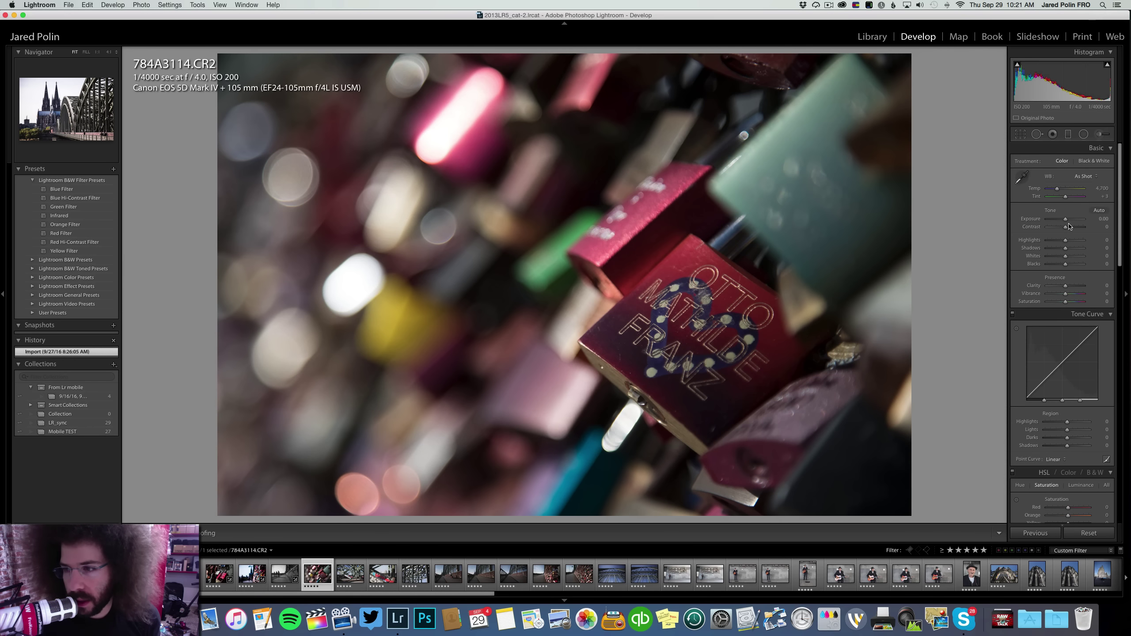
drag(1069, 226, 1082, 229)
click(1062, 460)
click(1063, 467)
Add clarity +31 and shadows +24, and cool the padlock photo's white balance
click(1070, 285)
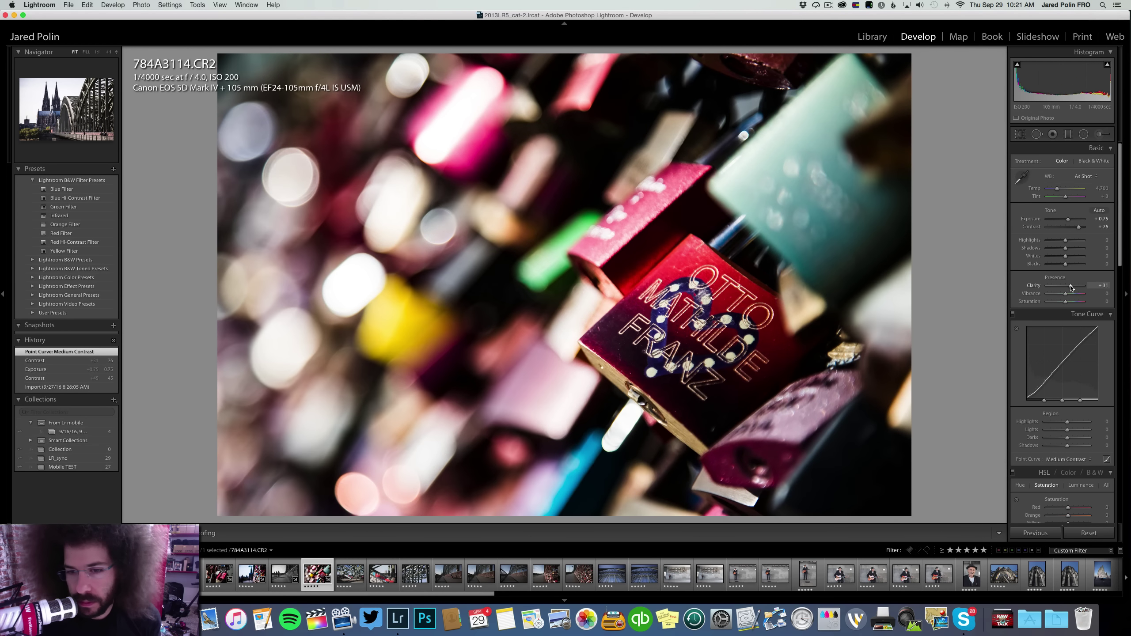
click(1071, 248)
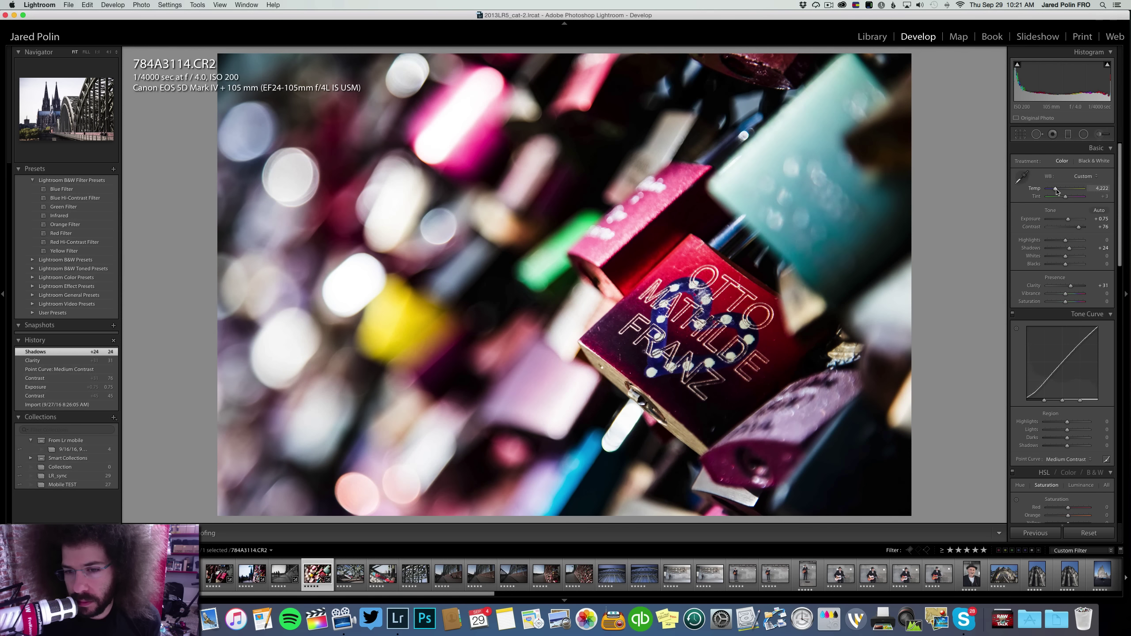
drag(1056, 191, 1056, 191)
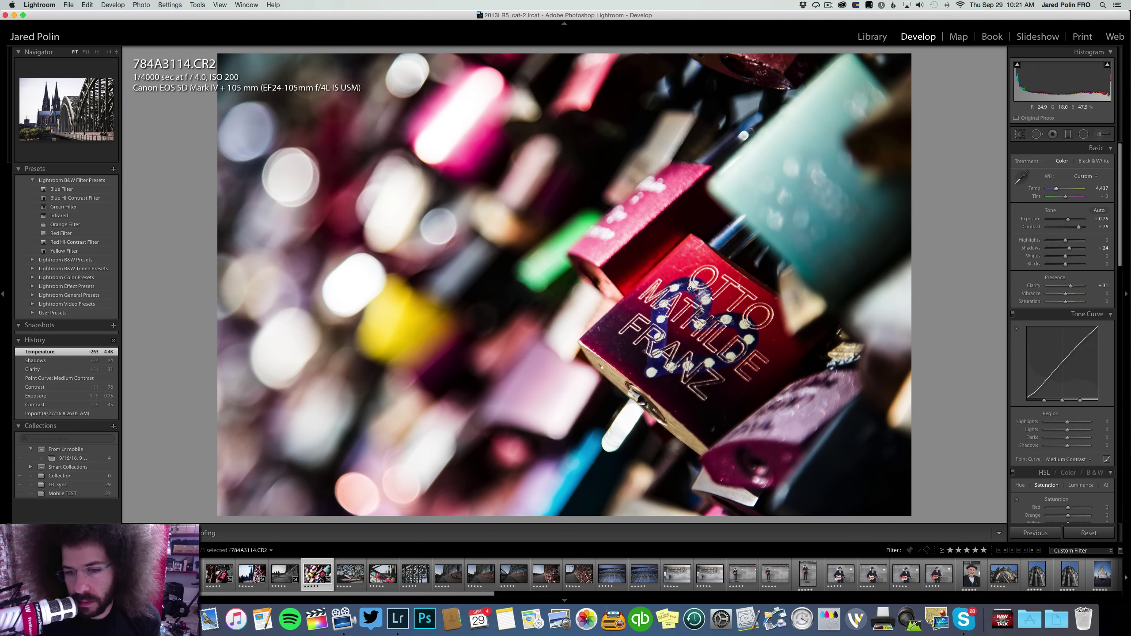
click(685, 275)
drag(685, 275, 676, 192)
click(676, 200)
key(Left)
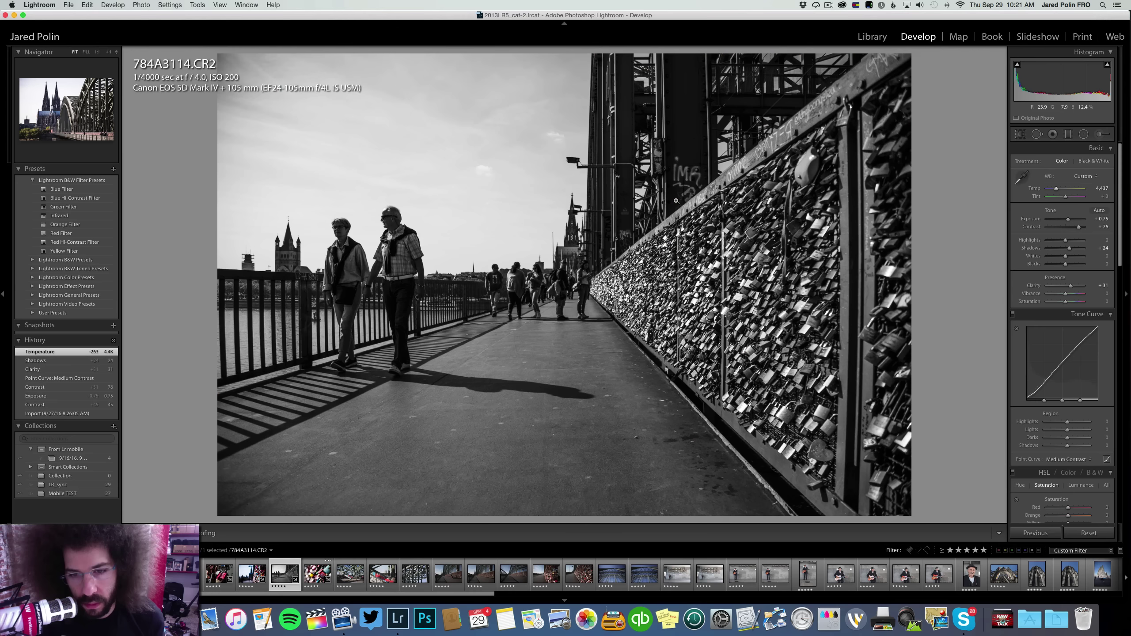
key(Right)
key(Right)
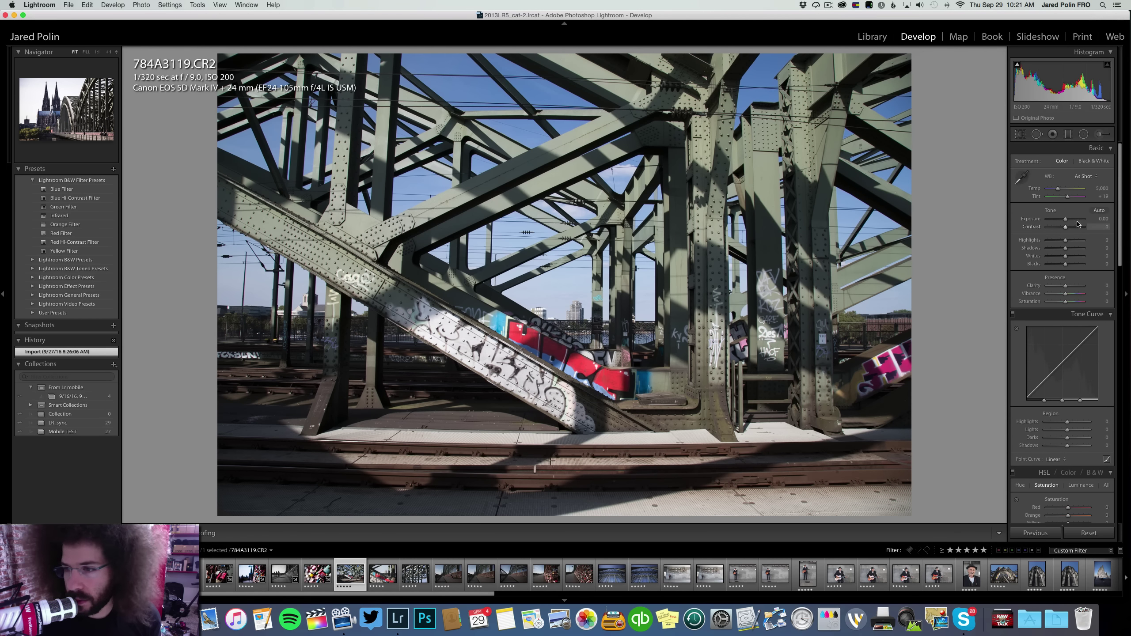
Set the girder photo's contrast to 94, darken exposure to -0.20 and add clarity
text(94)
key(Return)
click(1093, 161)
click(1061, 161)
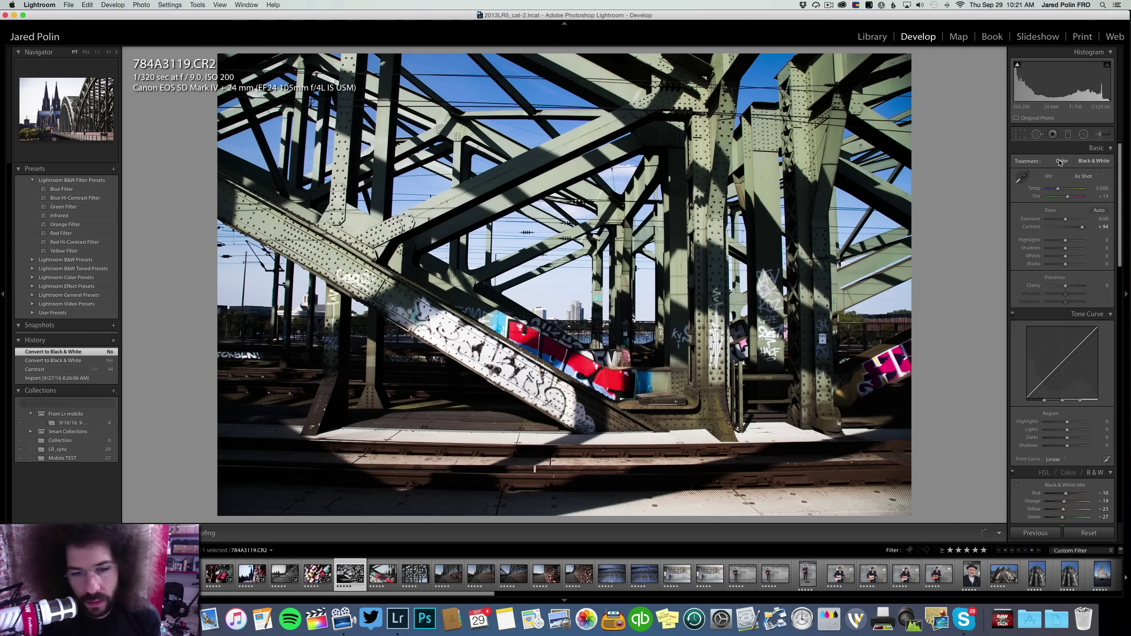
drag(1066, 219, 1064, 221)
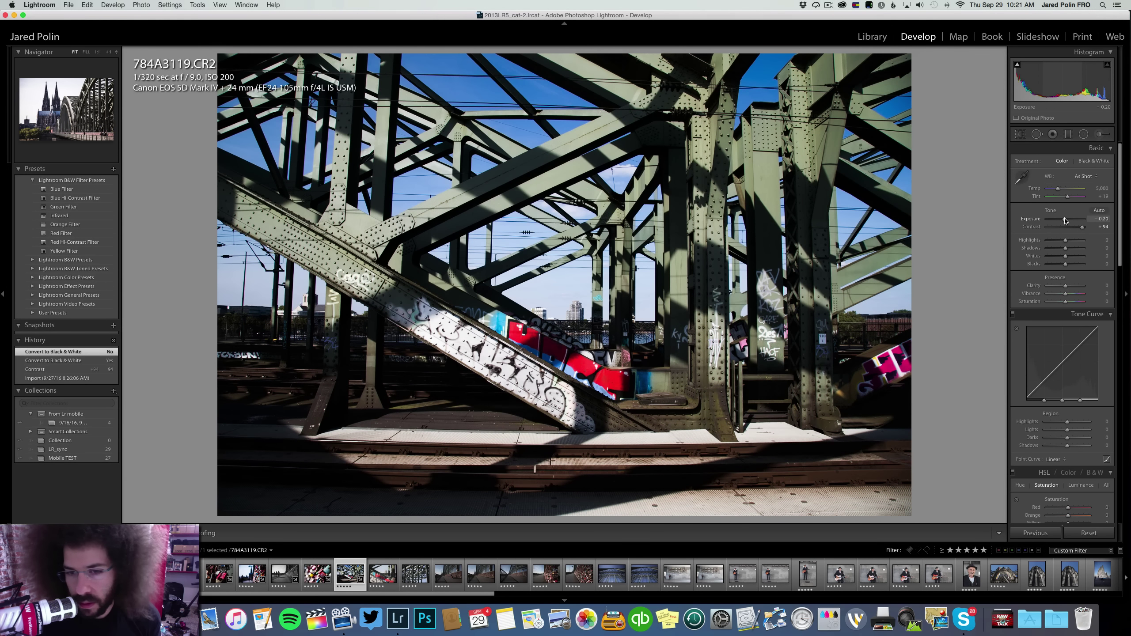
drag(1065, 286, 1080, 227)
Apply the Strong Contrast tone curve after trying Medium Contrast and a black-and-white preview
click(1055, 459)
click(1061, 467)
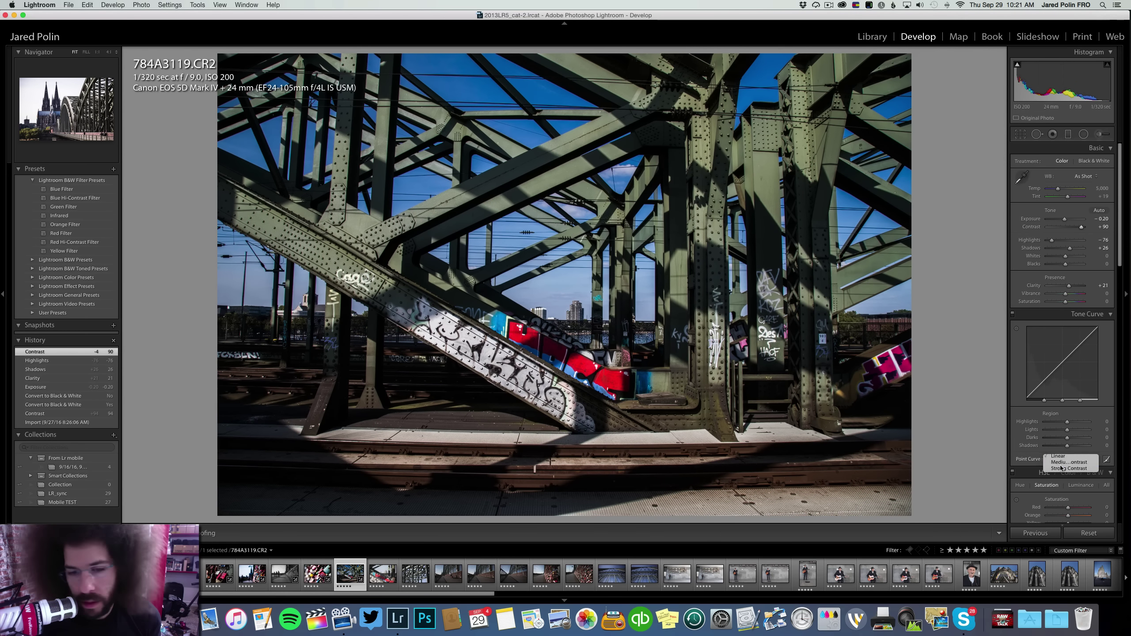
click(1093, 161)
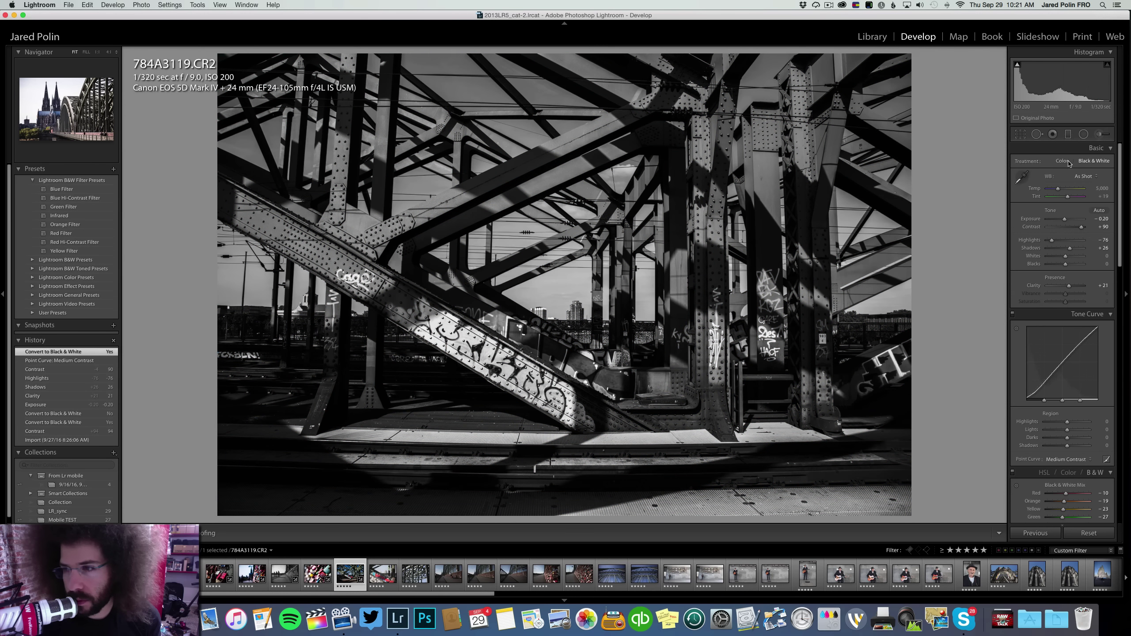
click(1064, 161)
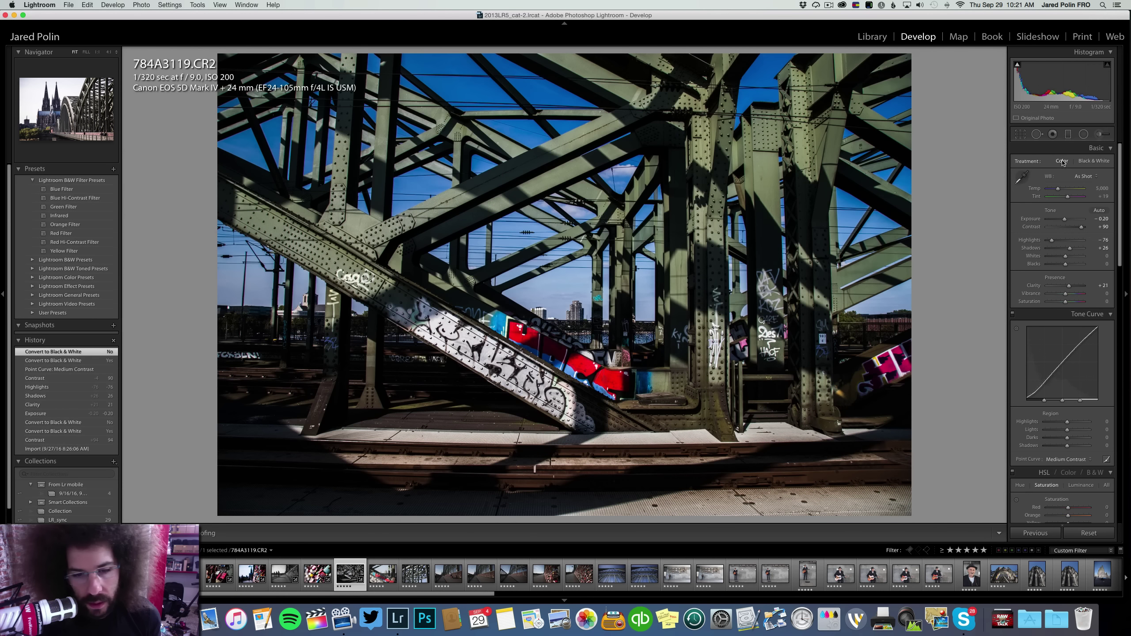
click(1055, 460)
click(1060, 468)
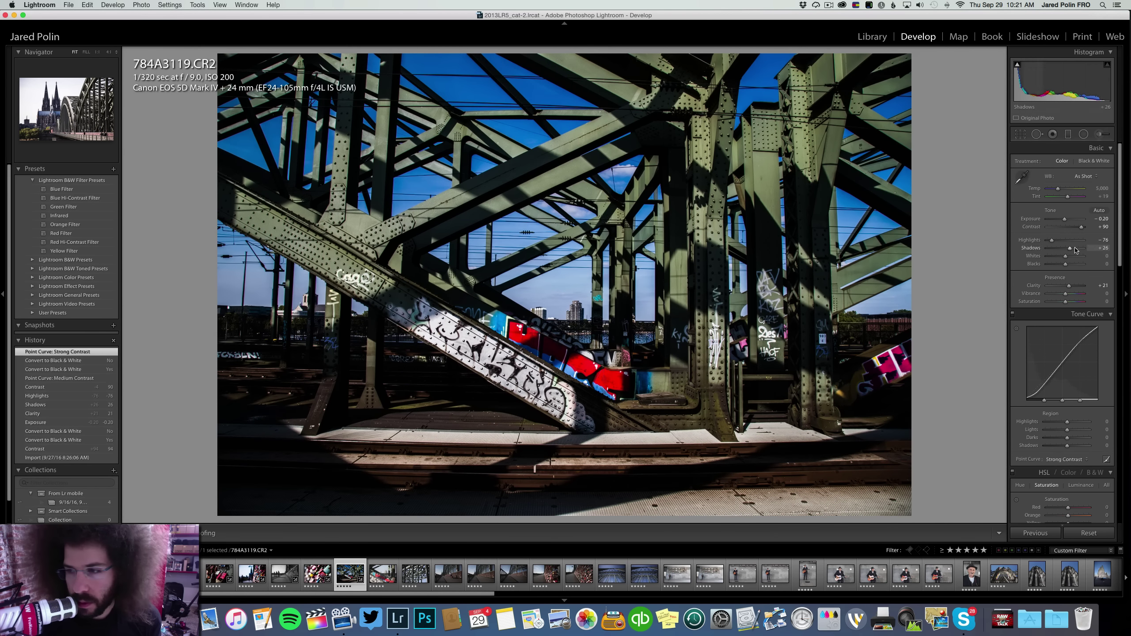
Pull highlights to -81 and raise vibrance to +34 and saturation to +27
drag(1052, 241, 1072, 297)
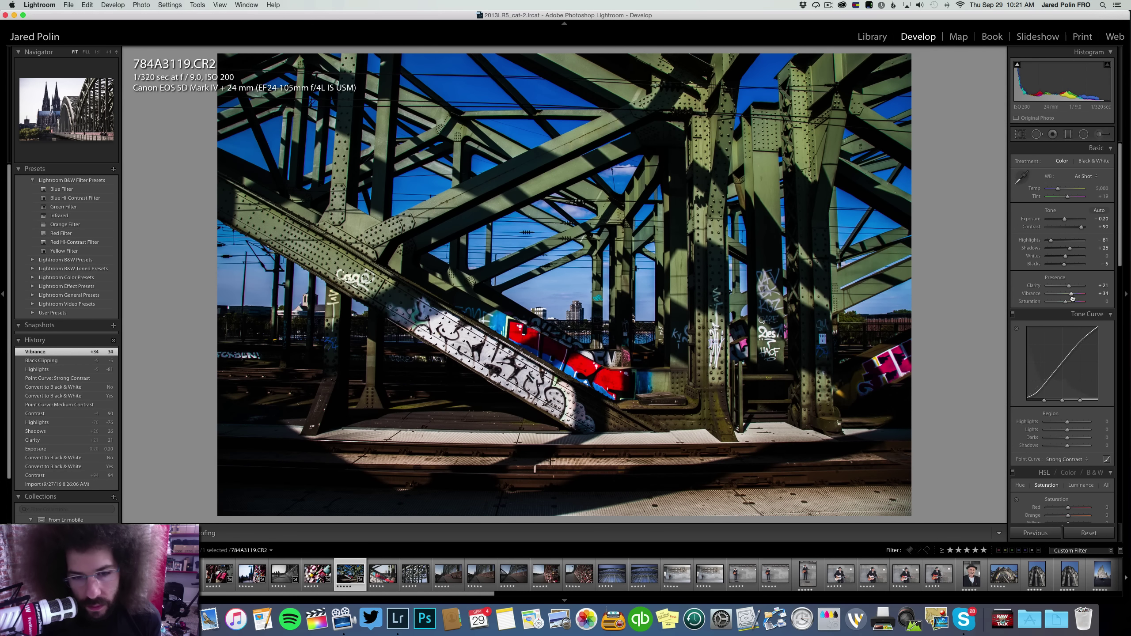
click(1072, 302)
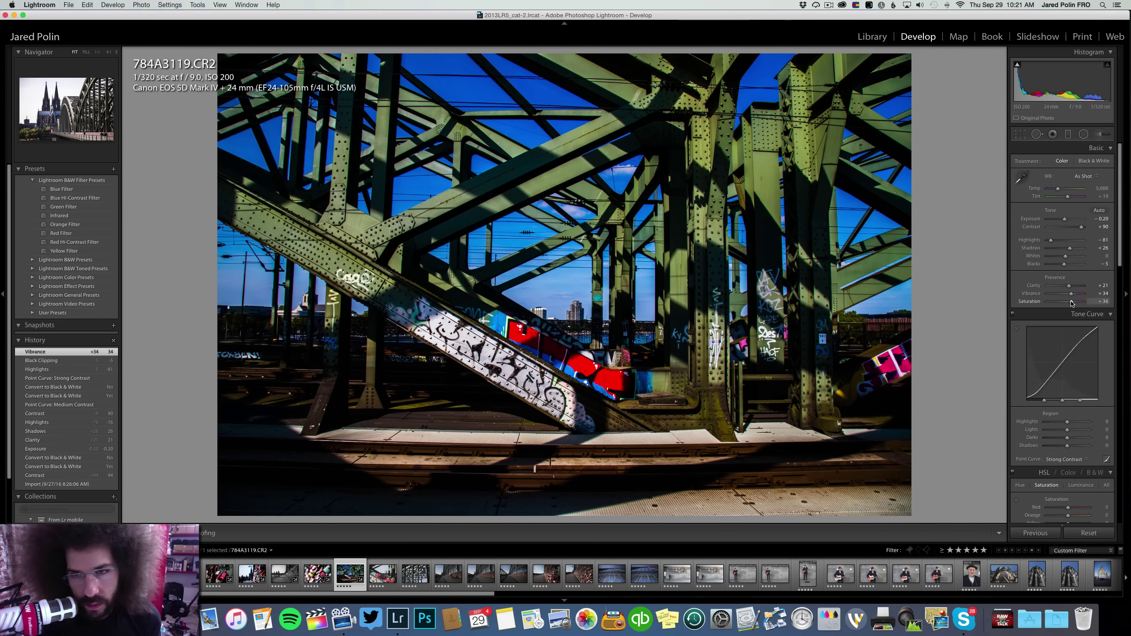
click(681, 210)
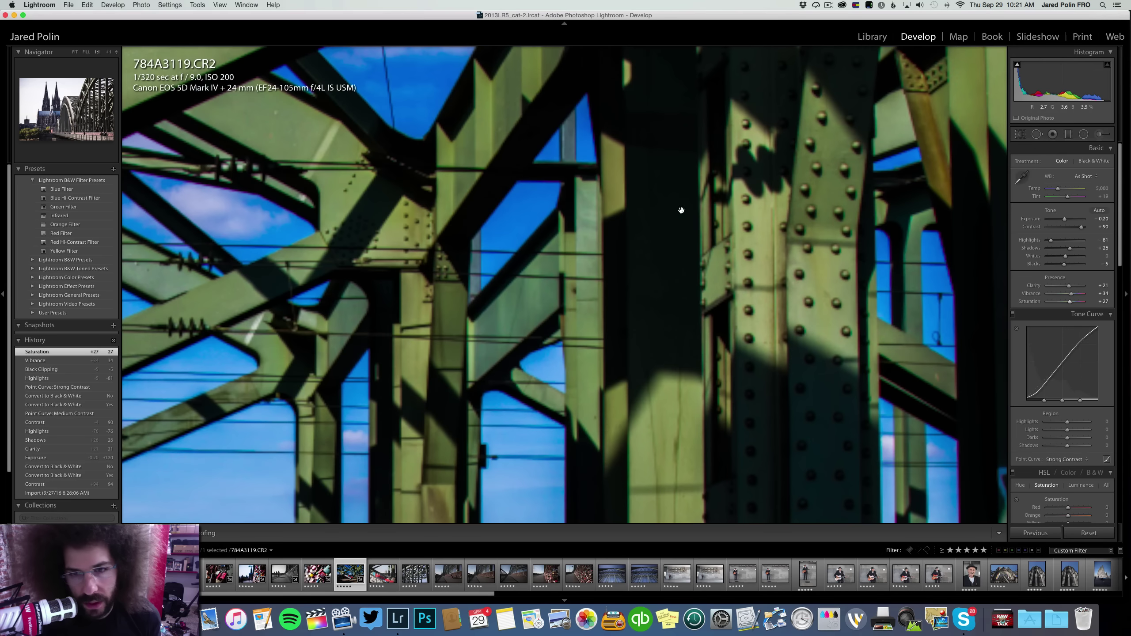
click(565, 159)
key(Right)
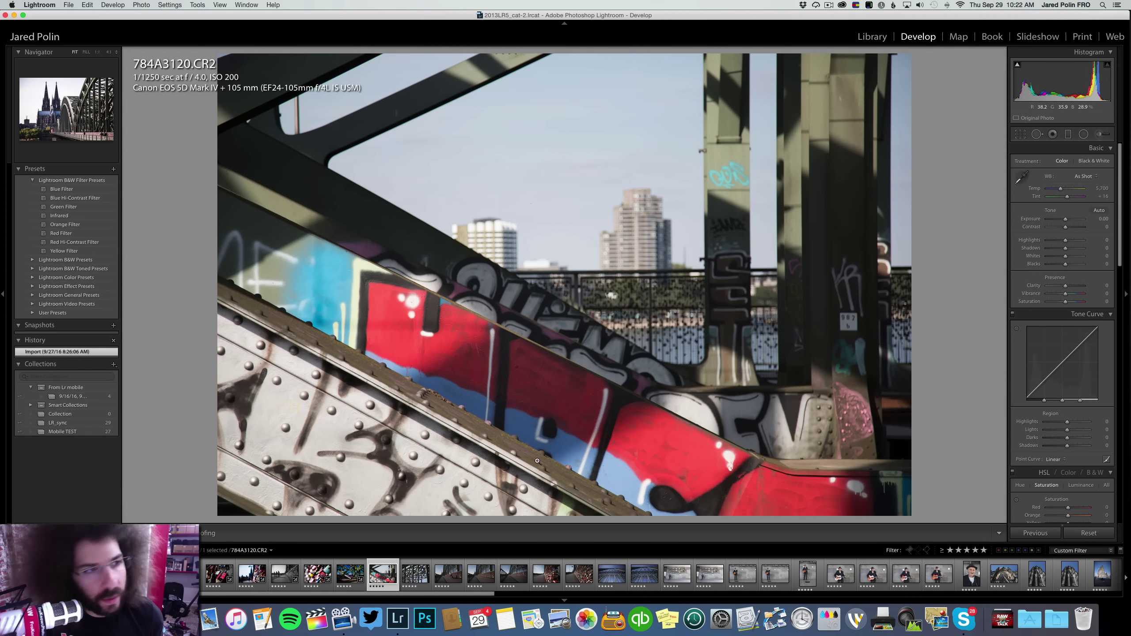
Raise contrast on the graffiti photo, previewing black and white before keeping it in colour
key(Left)
key(Right)
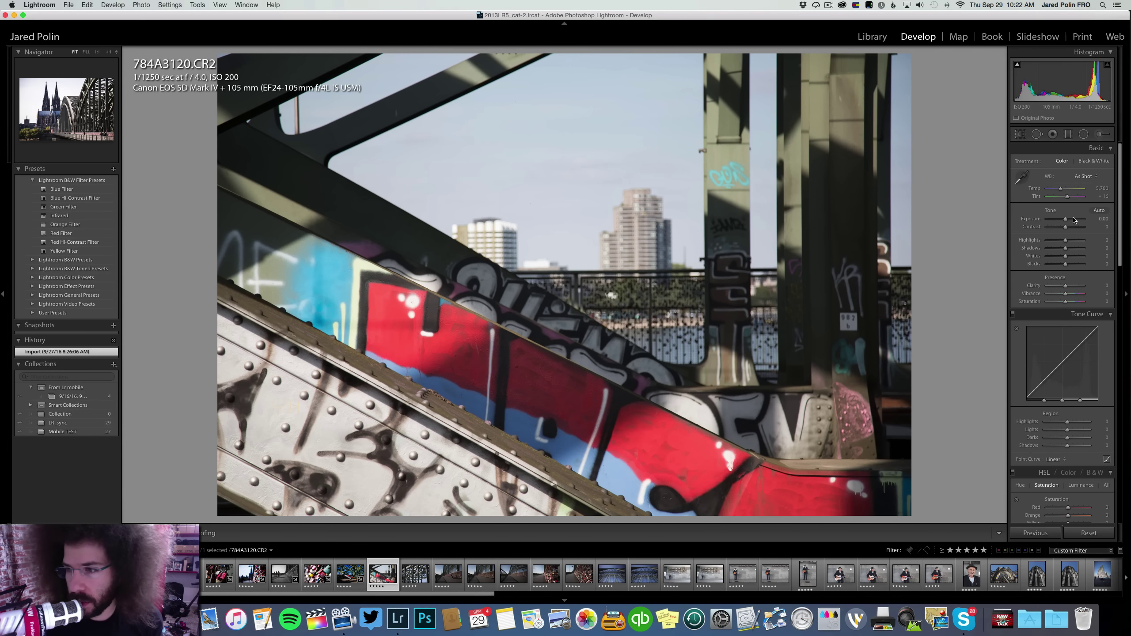
drag(1065, 226, 1049, 239)
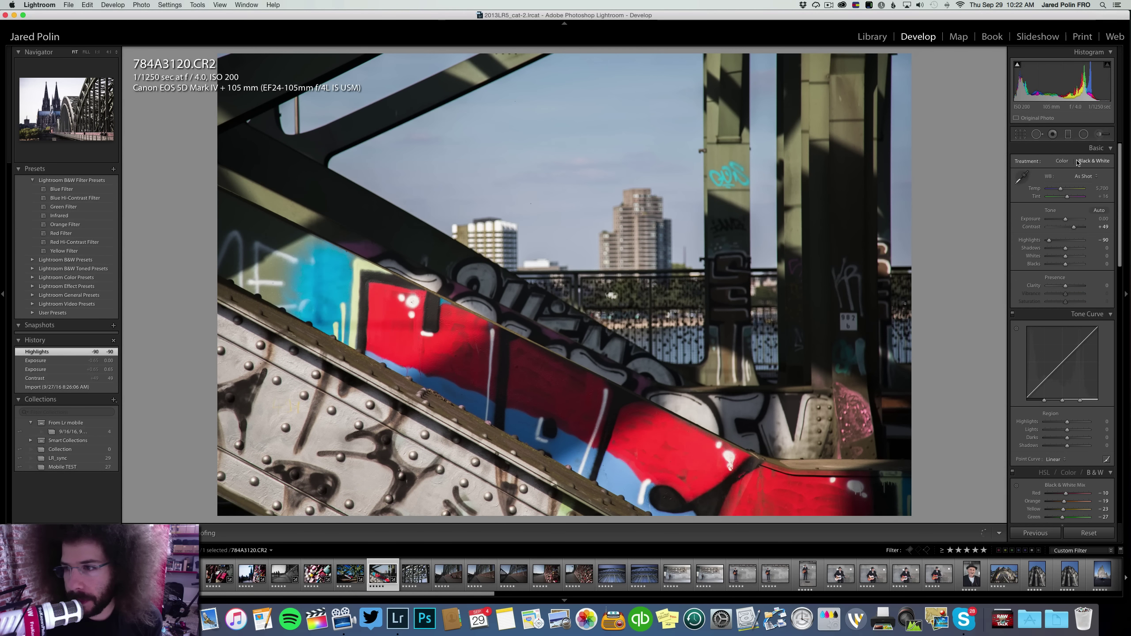
click(1092, 161)
click(1062, 162)
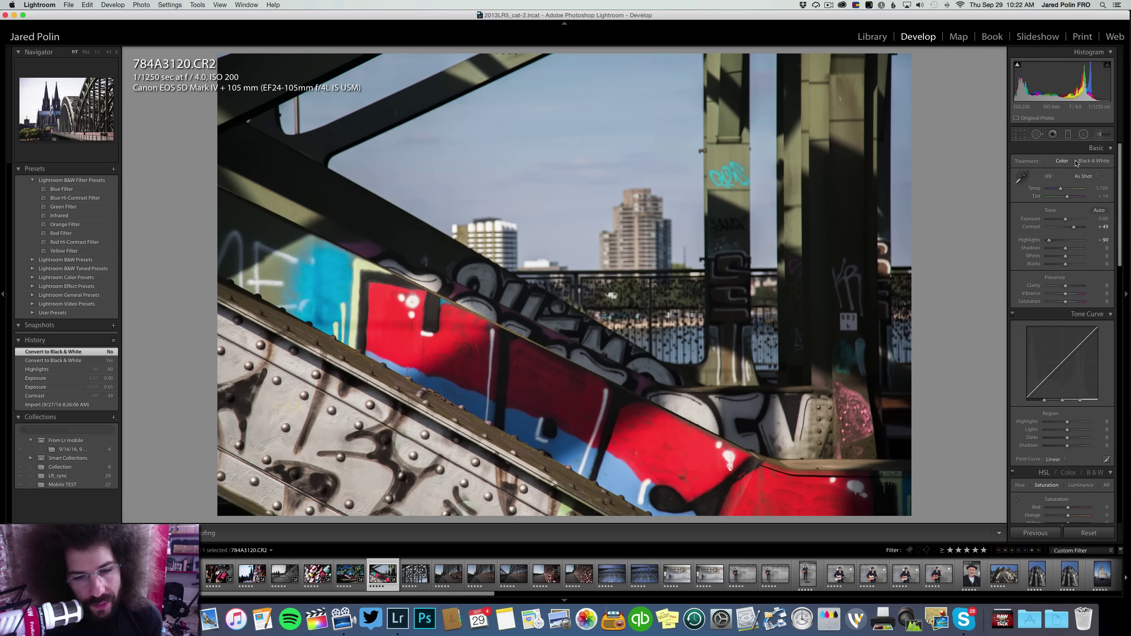
click(1093, 161)
click(1062, 161)
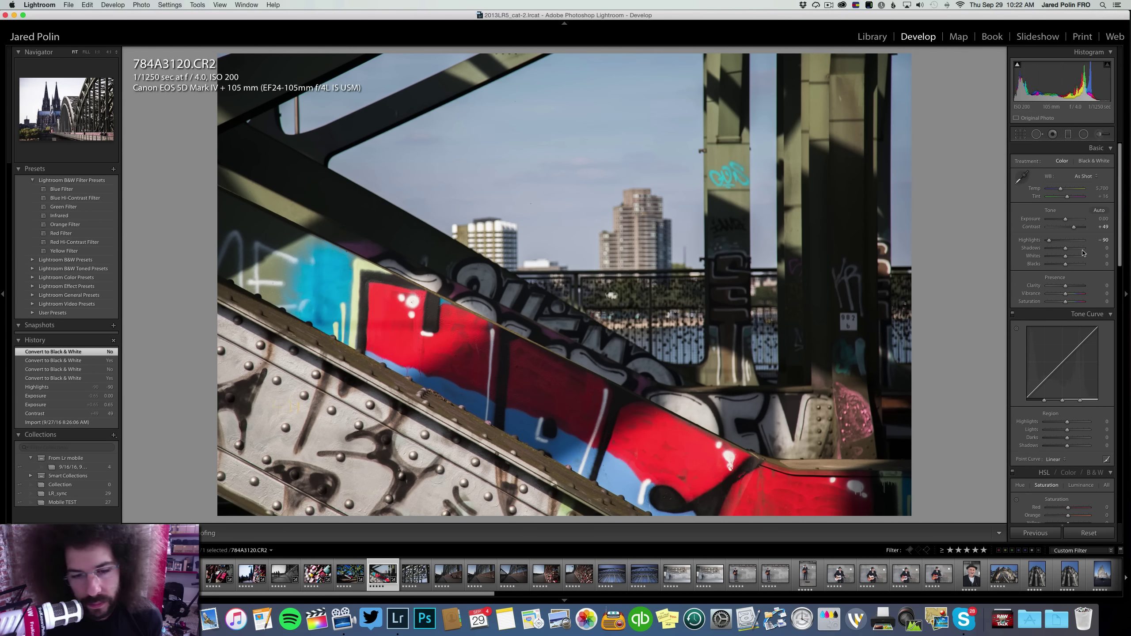
Apply the Medium Contrast curve, set exposure to -0.10 and raise clarity to +32
click(1055, 459)
click(1069, 466)
drag(1065, 218, 1065, 219)
drag(1066, 283, 1074, 250)
Clear the star rating, raise exposure and contrast, and apply the Medium Contrast curve
key(0)
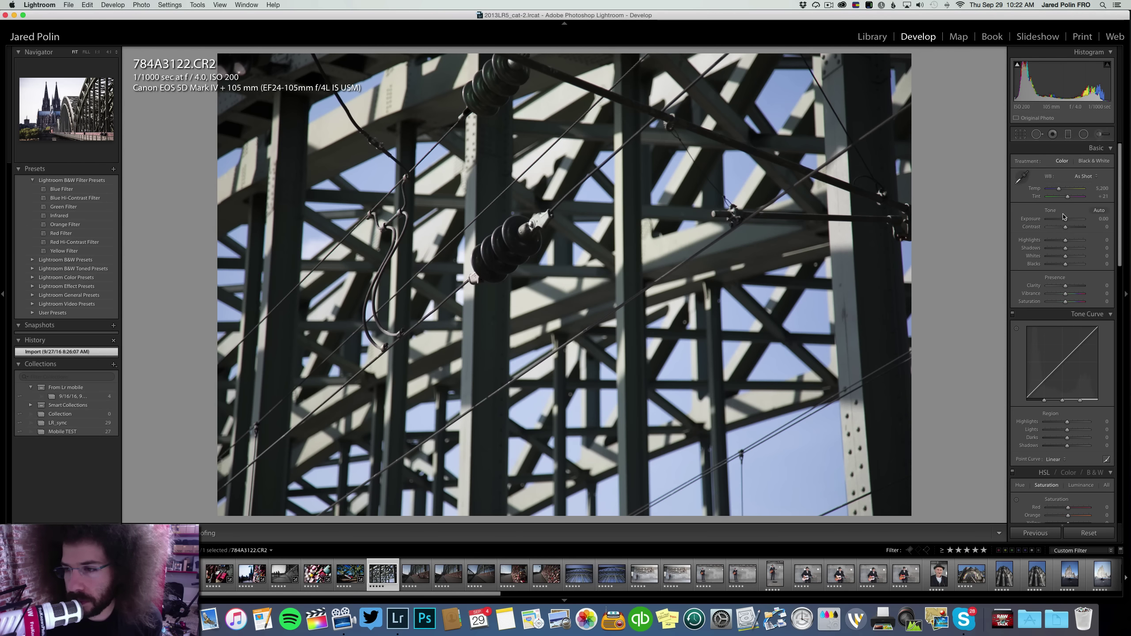
drag(1067, 218, 1076, 228)
click(1083, 163)
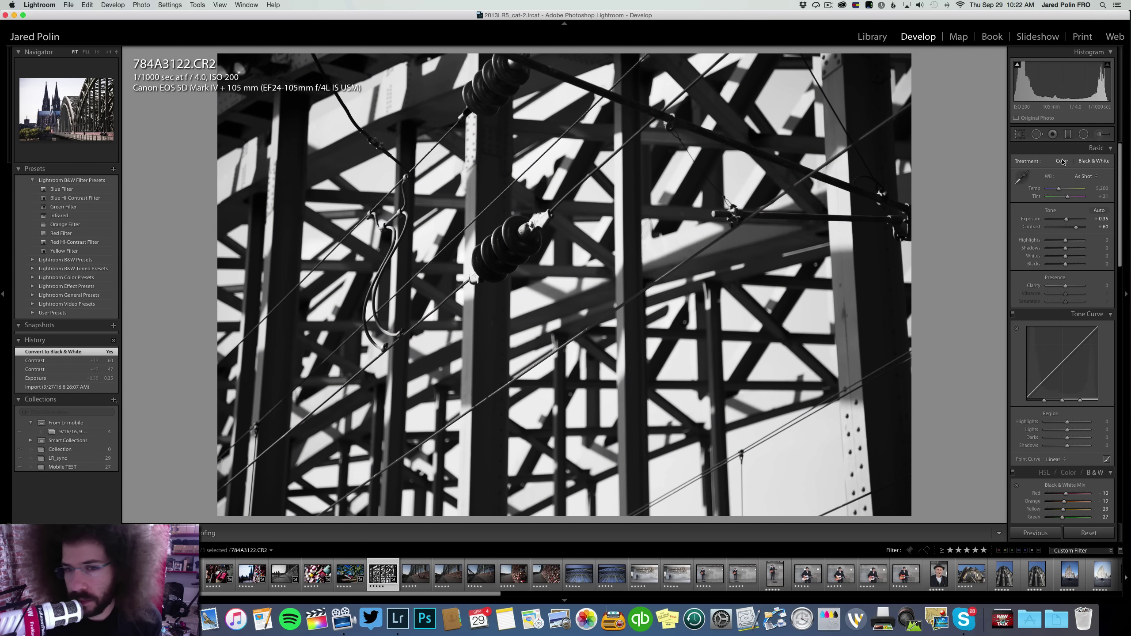
click(1056, 161)
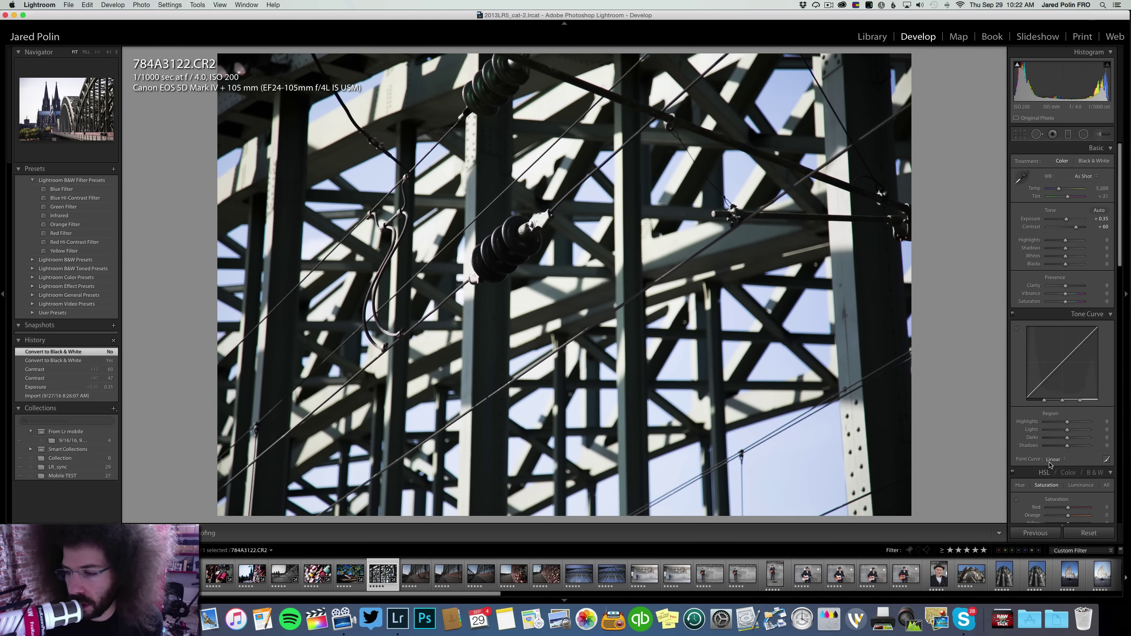
click(1054, 459)
click(1065, 466)
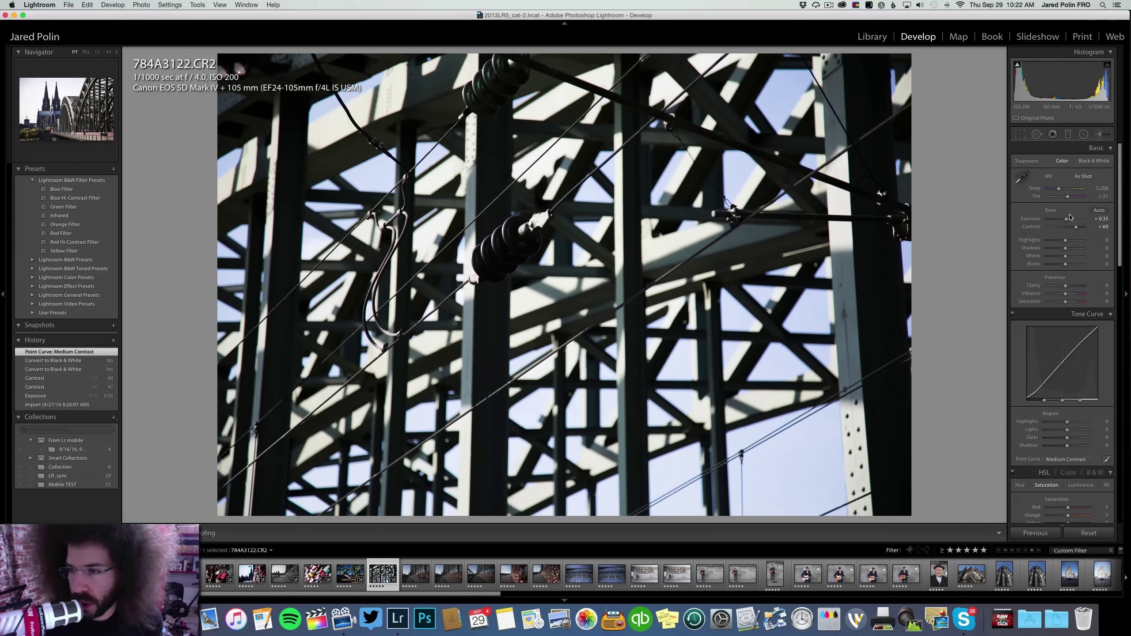
Set exposure +0.75, clarity +23, shadows +55 and highlights -59 on the truss photo
drag(1070, 217, 1071, 218)
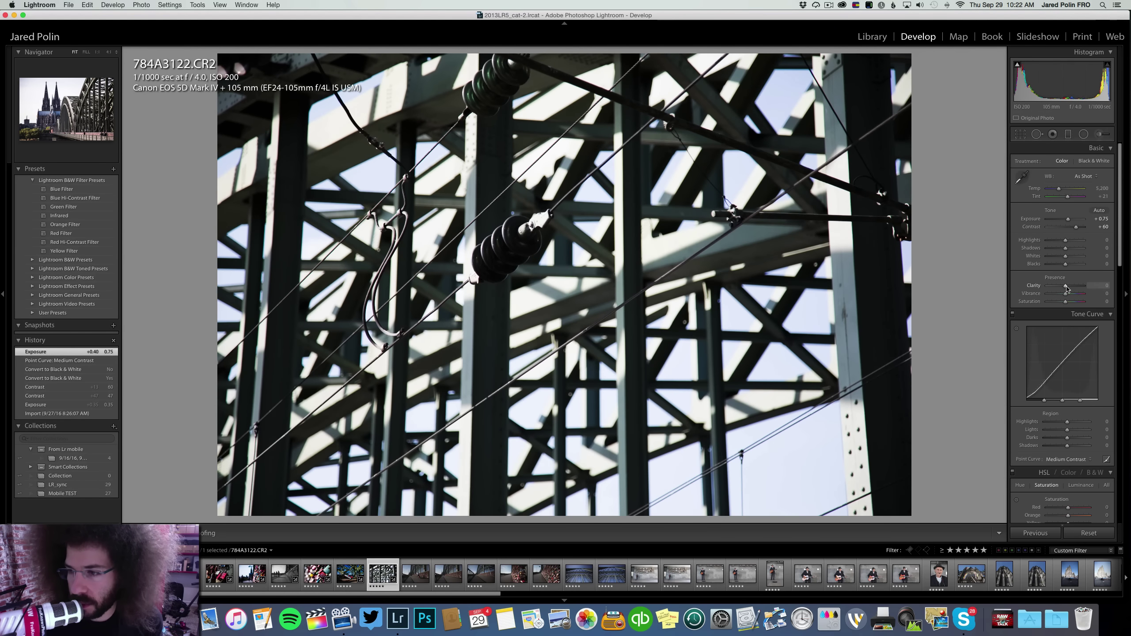
drag(1067, 287, 1071, 286)
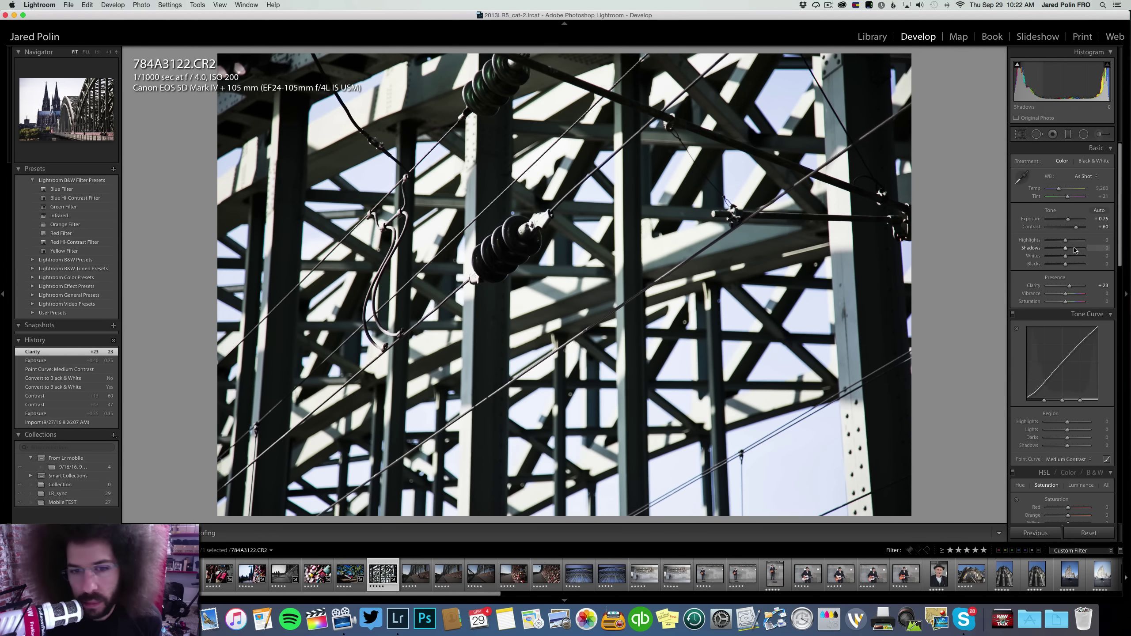
click(1074, 248)
click(1055, 241)
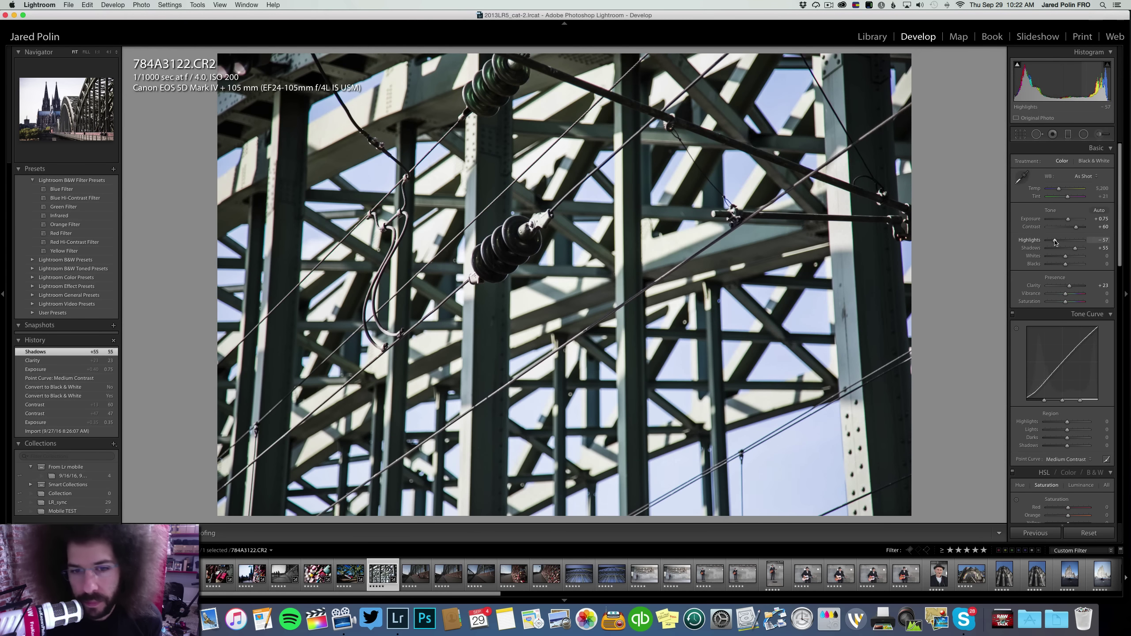
drag(1054, 241, 1078, 228)
Push contrast to +100, boost vibrance and saturation to +33, and tweak temperature
drag(1059, 189, 1062, 190)
drag(1078, 226, 1089, 228)
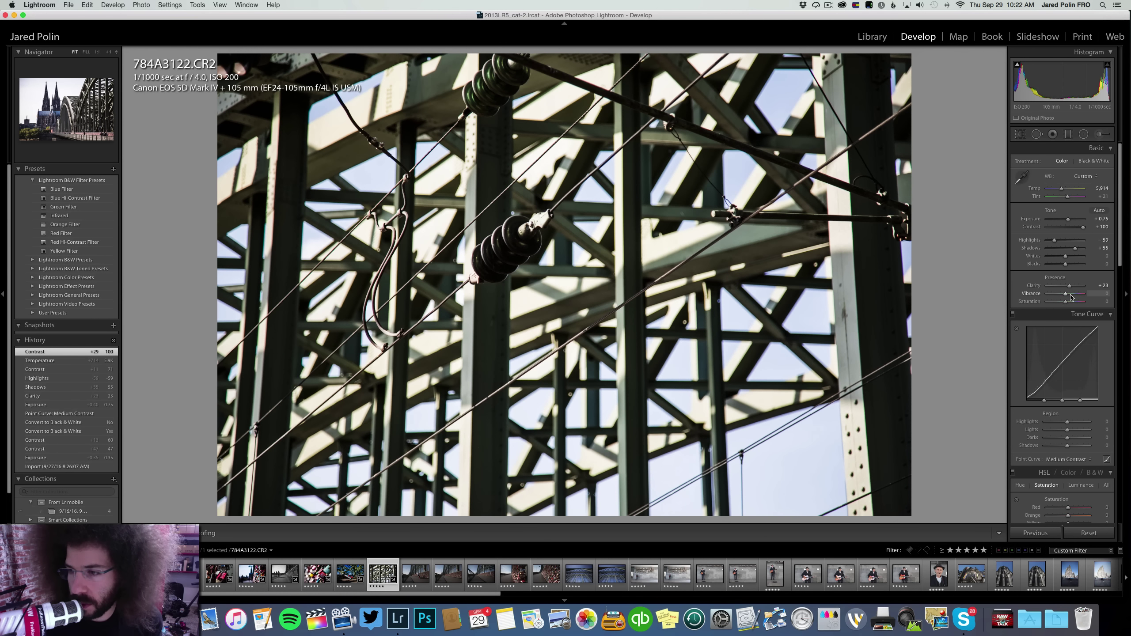
drag(1066, 294, 1070, 302)
drag(1061, 189, 1059, 190)
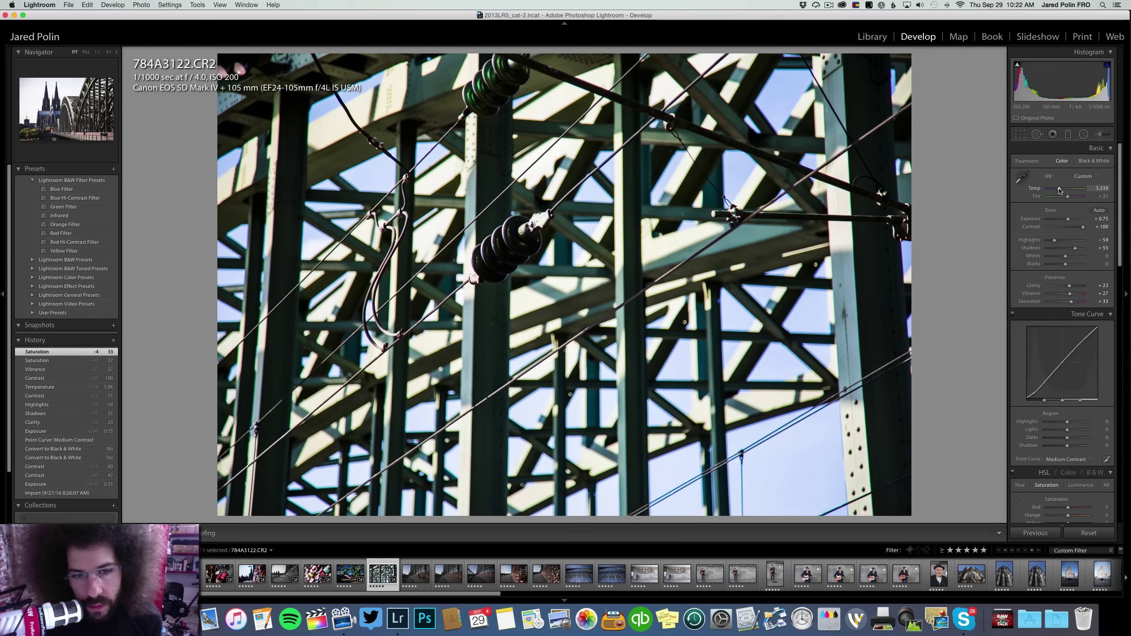
On the cyclist photo, raise exposure to +0.60 and contrast to +44 with a Medium Contrast curve
key(Right)
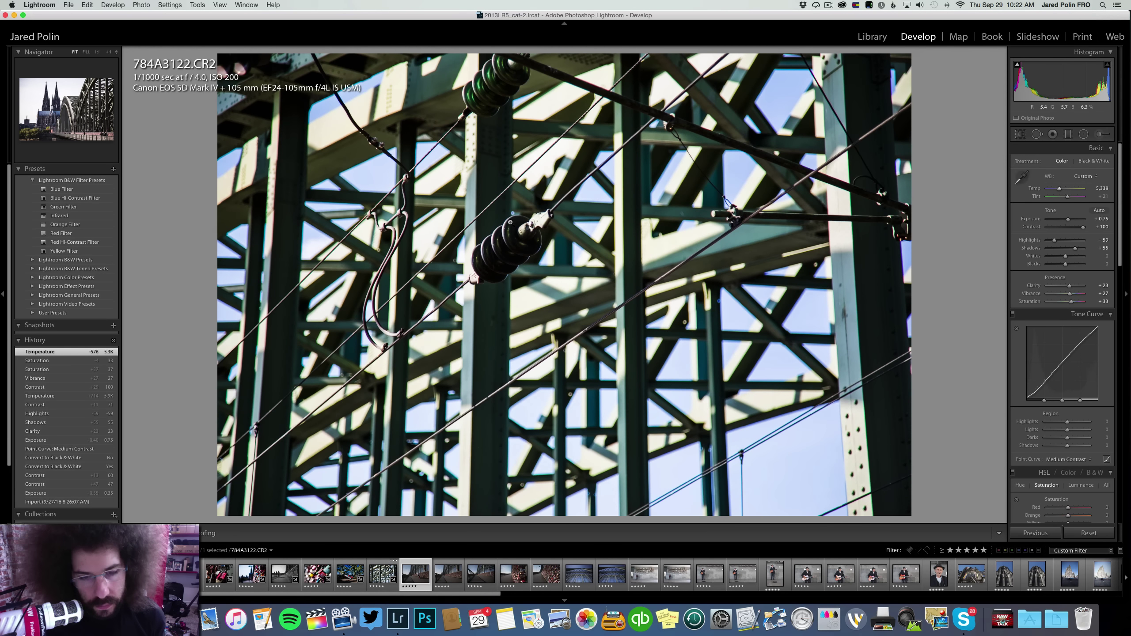
click(638, 245)
click(395, 416)
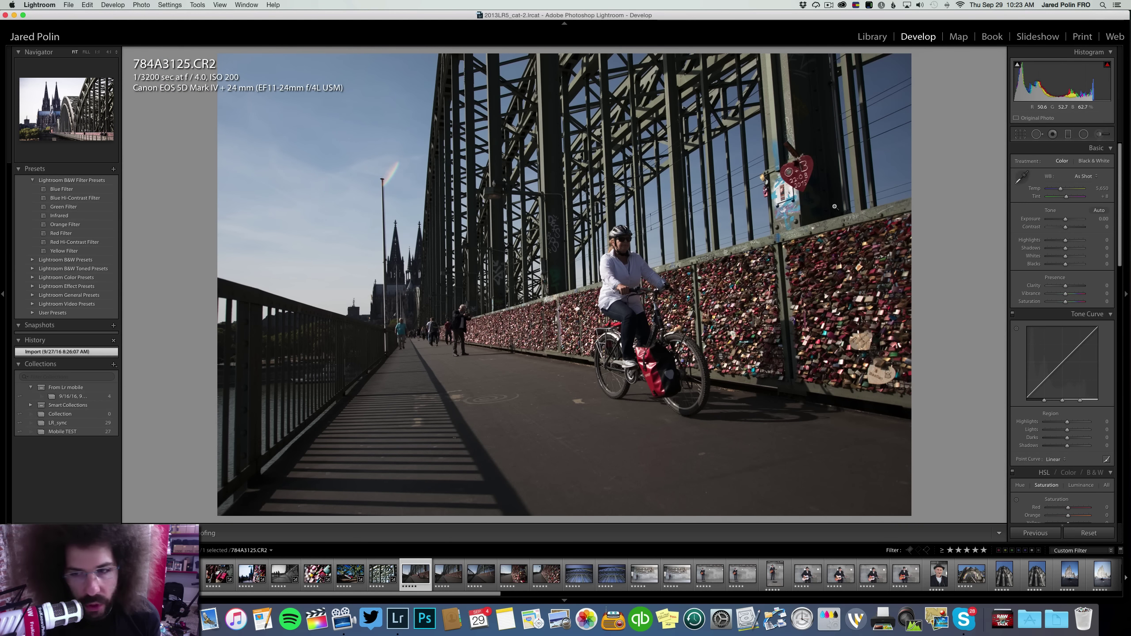
drag(1065, 219, 1072, 227)
key(v)
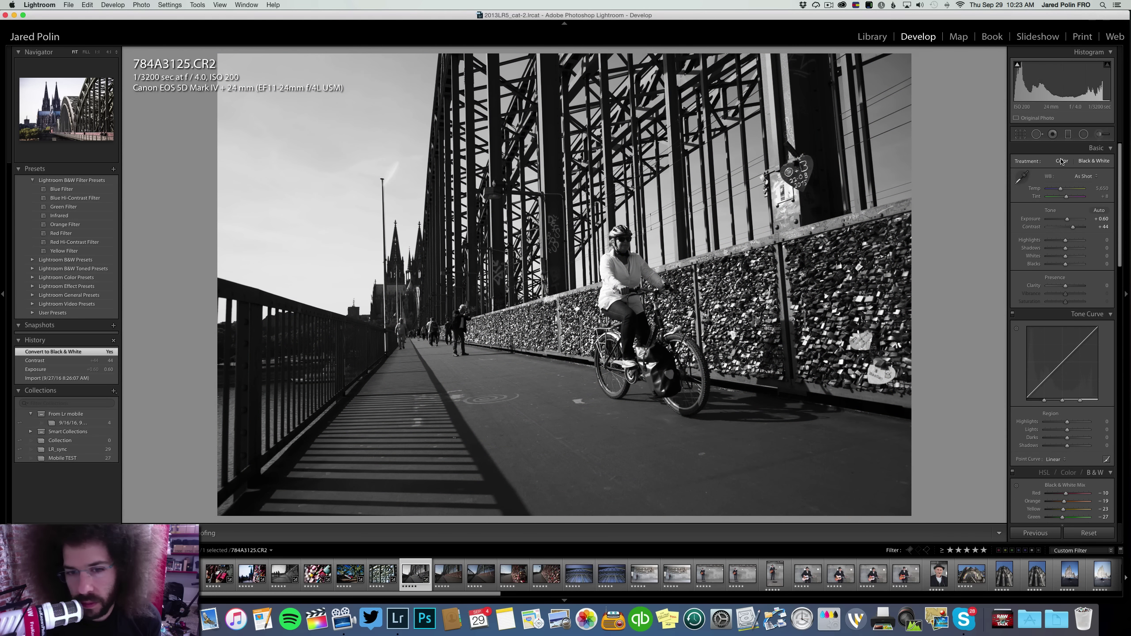
click(1061, 161)
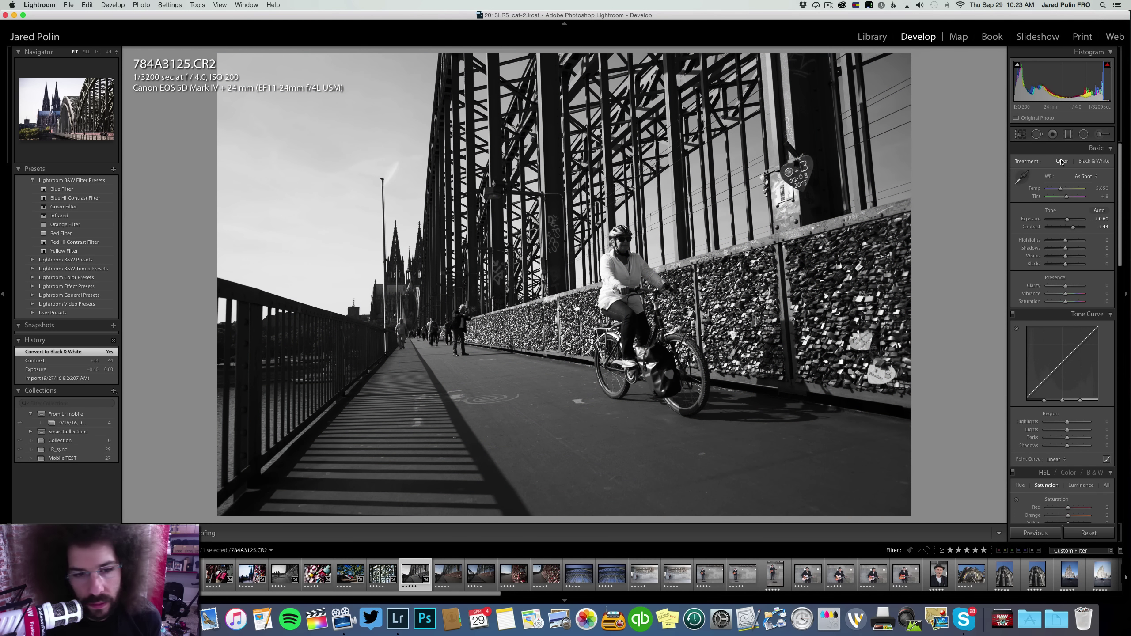
click(1056, 459)
click(1059, 467)
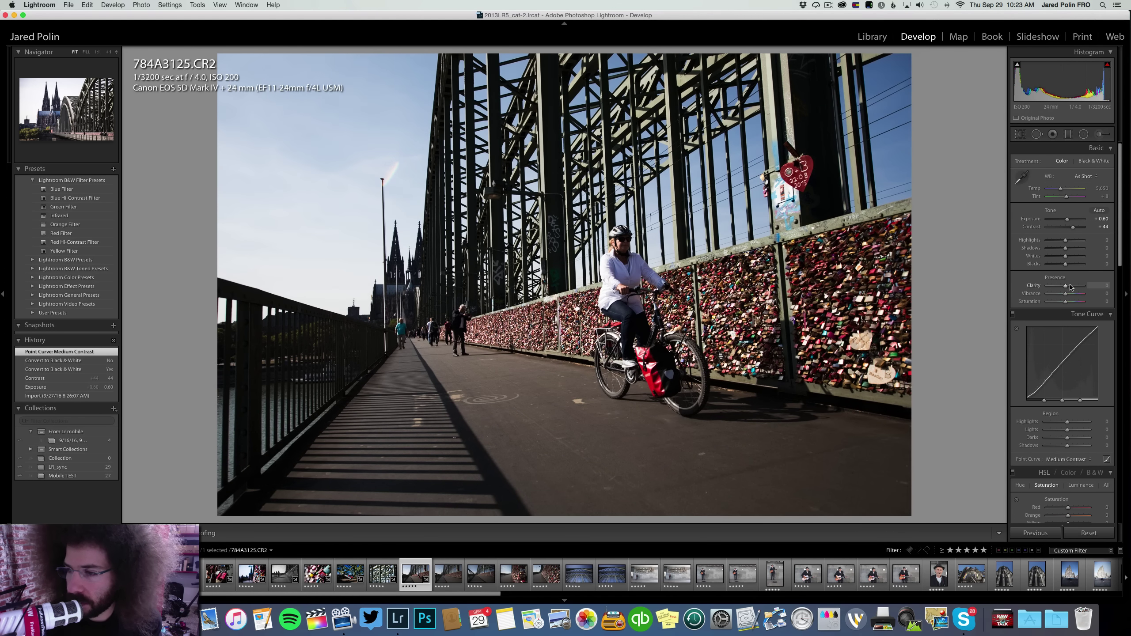
Add clarity +33 and shadows +50, and boost vibrance and saturation
click(1070, 286)
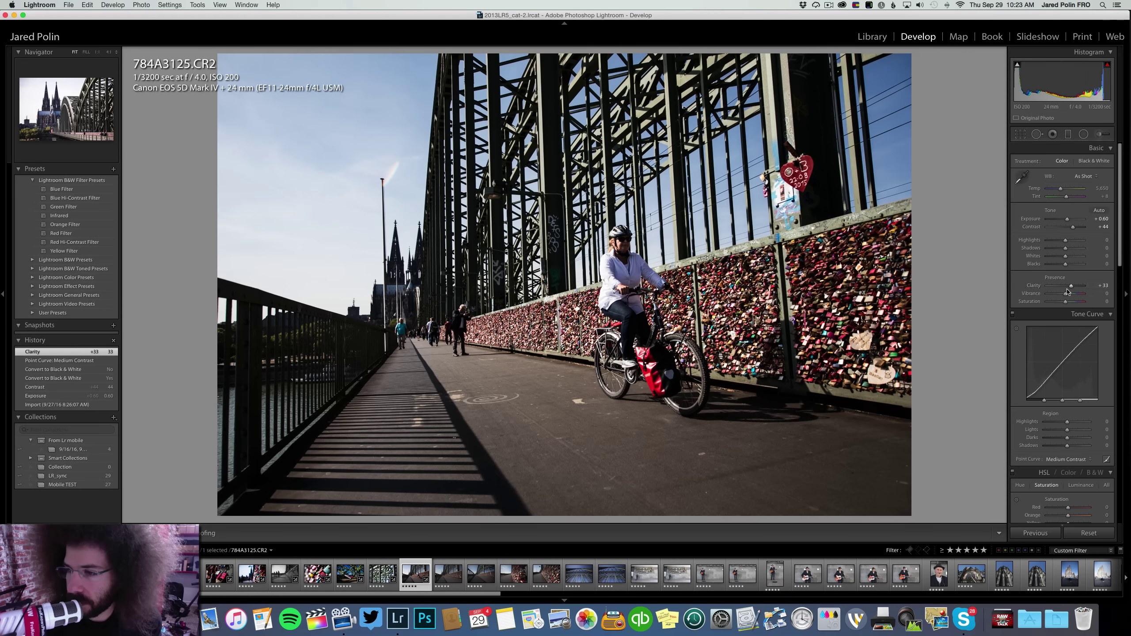
click(1071, 249)
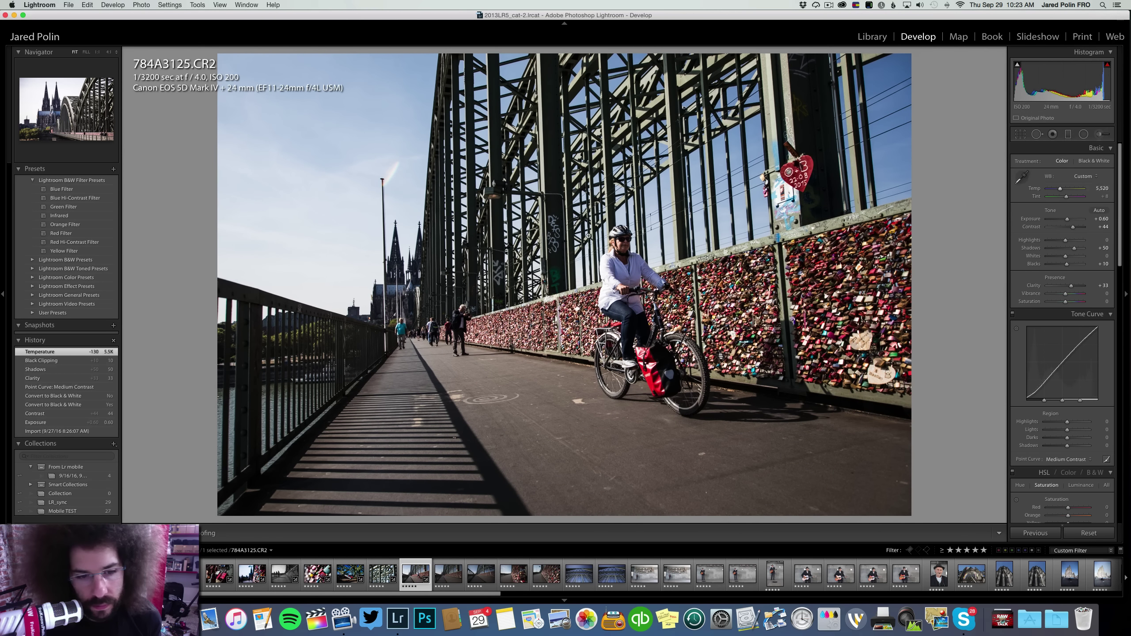
right_click(523, 266)
key(Escape)
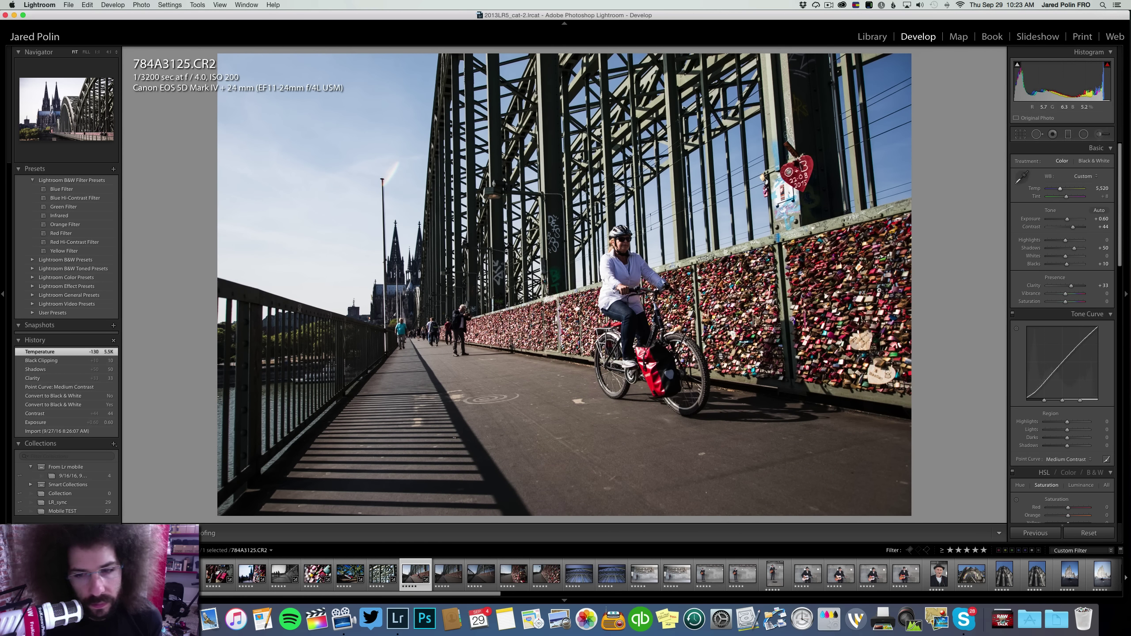
click(1069, 295)
click(1069, 301)
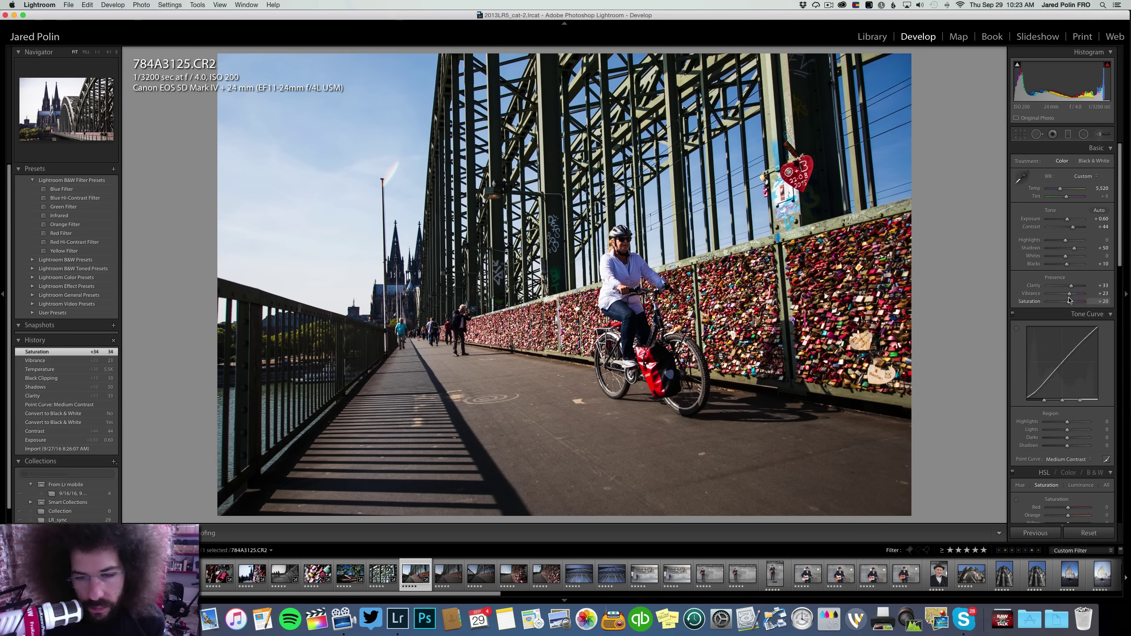
drag(1069, 301, 1068, 301)
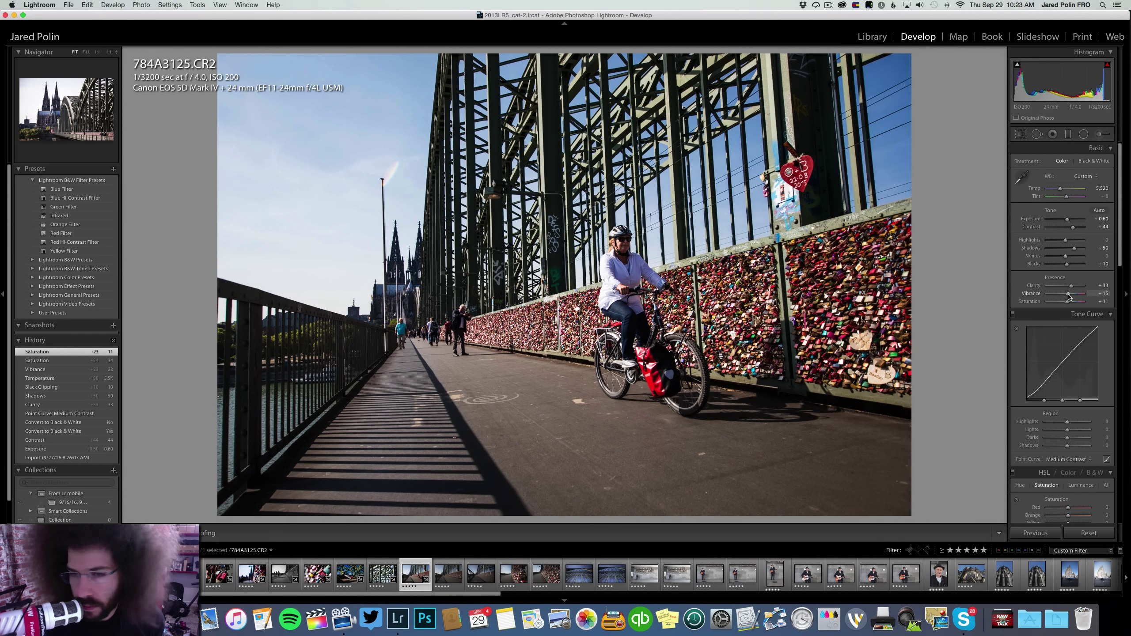
On the love-lock photo, raise exposure to +0.67 and add contrast, keeping it in colour
key(Right)
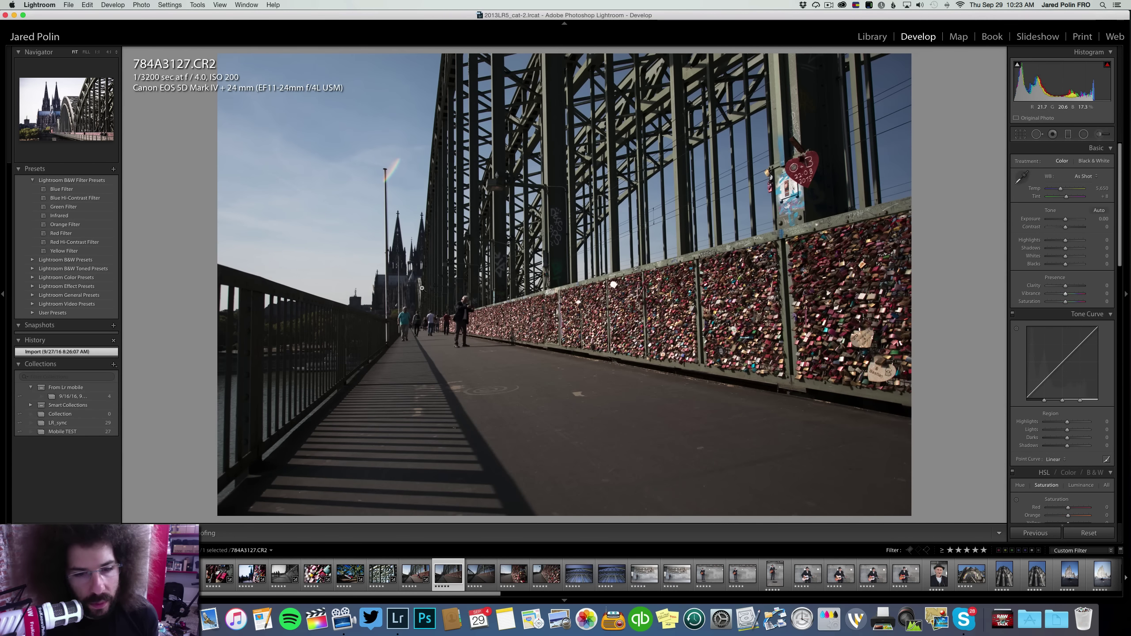
click(465, 305)
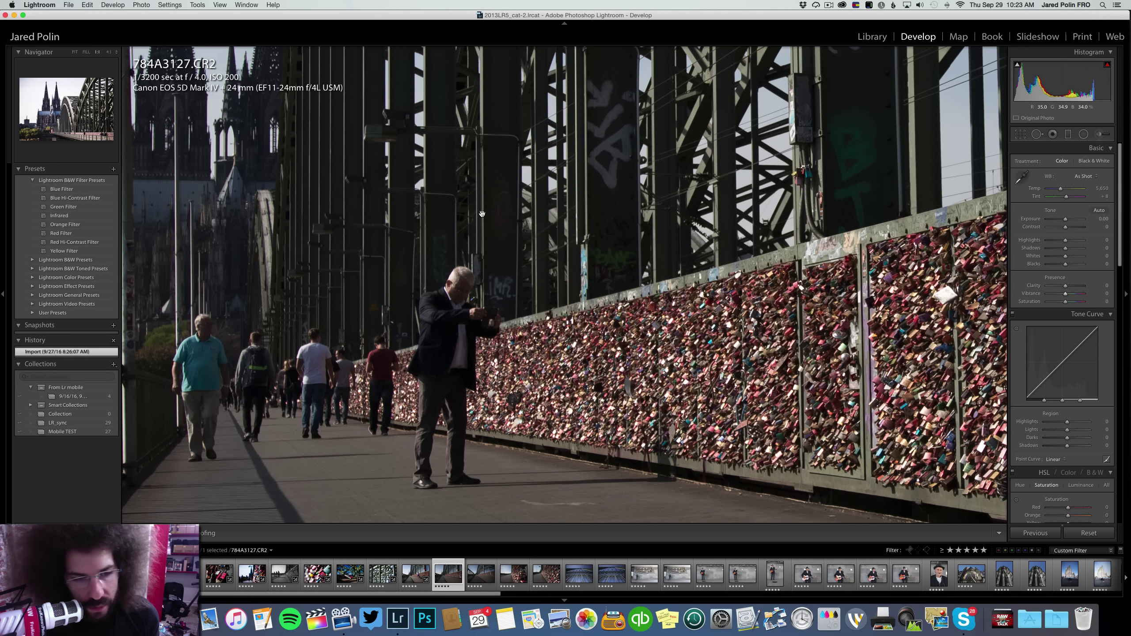
click(472, 265)
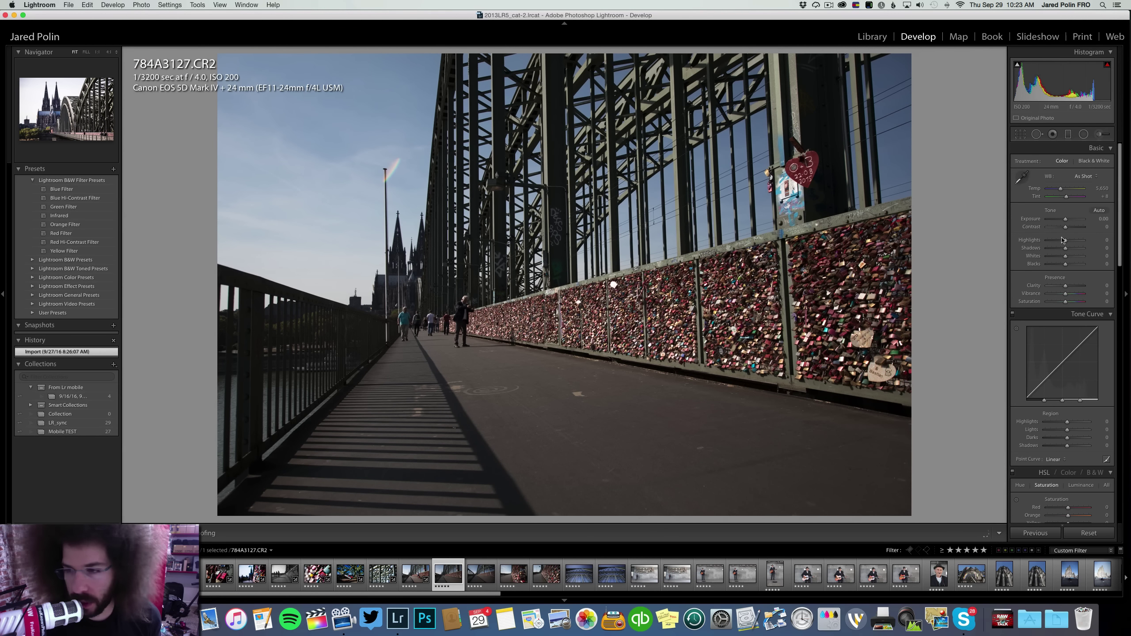
key(equal)
key(equal)
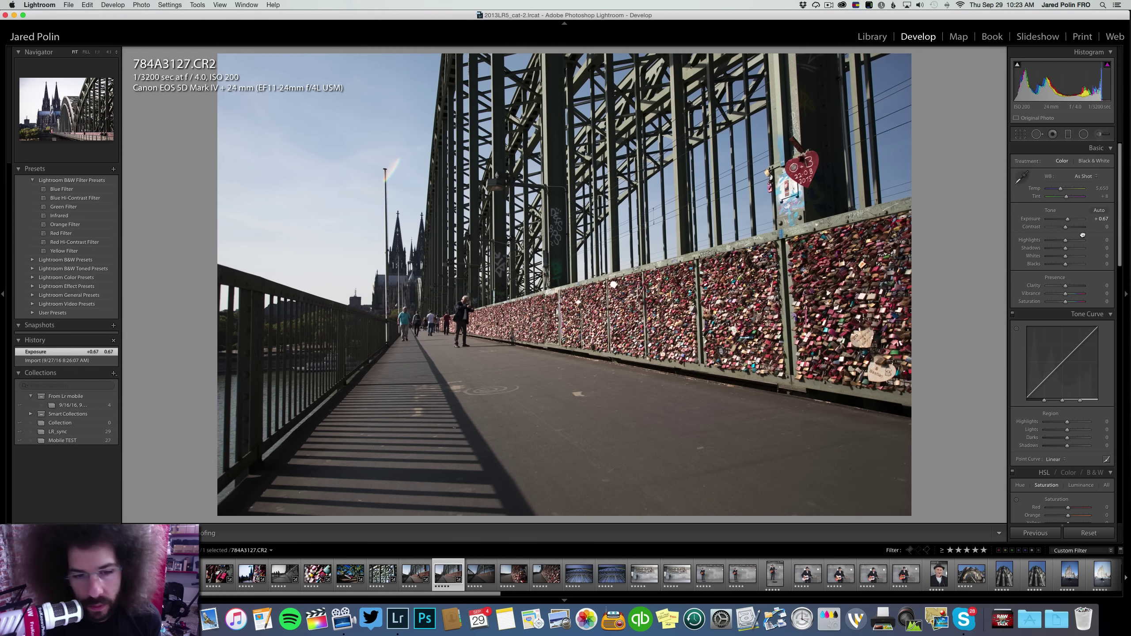
click(1073, 227)
key(v)
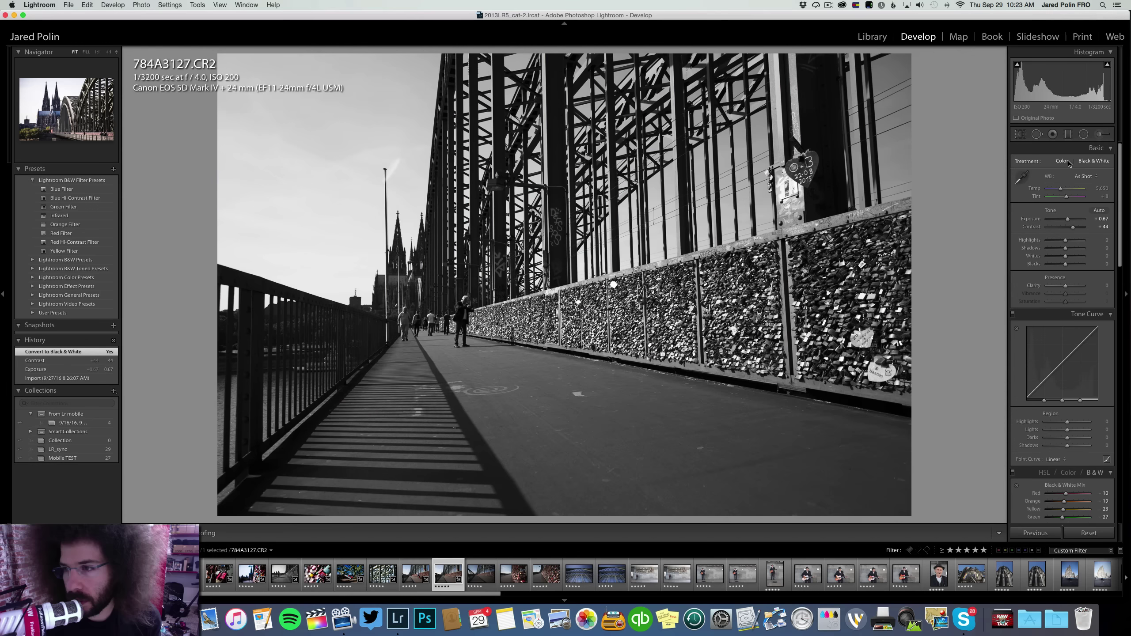
click(1064, 162)
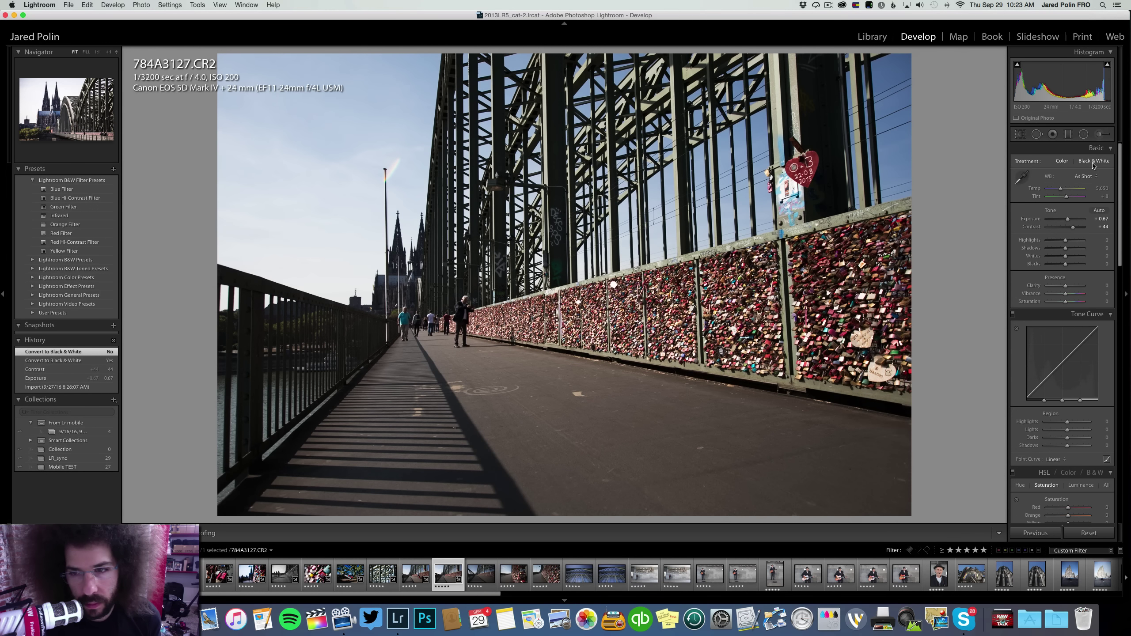
click(1079, 228)
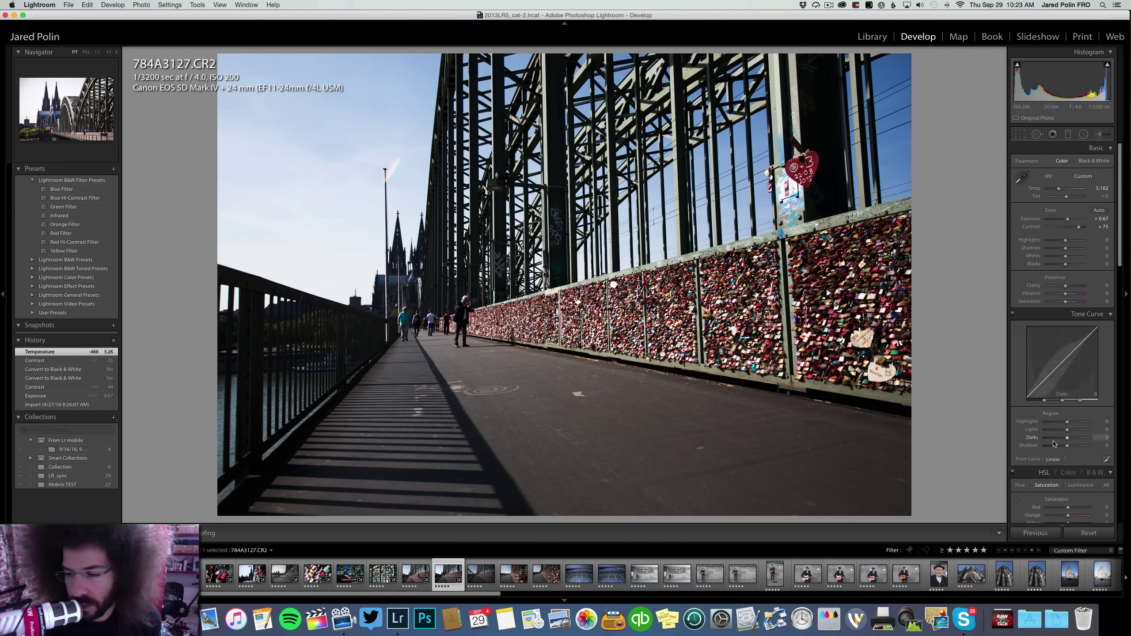
Apply the Medium Contrast curve, set clarity to +14 and lift shadows to +34
click(1056, 460)
click(1068, 465)
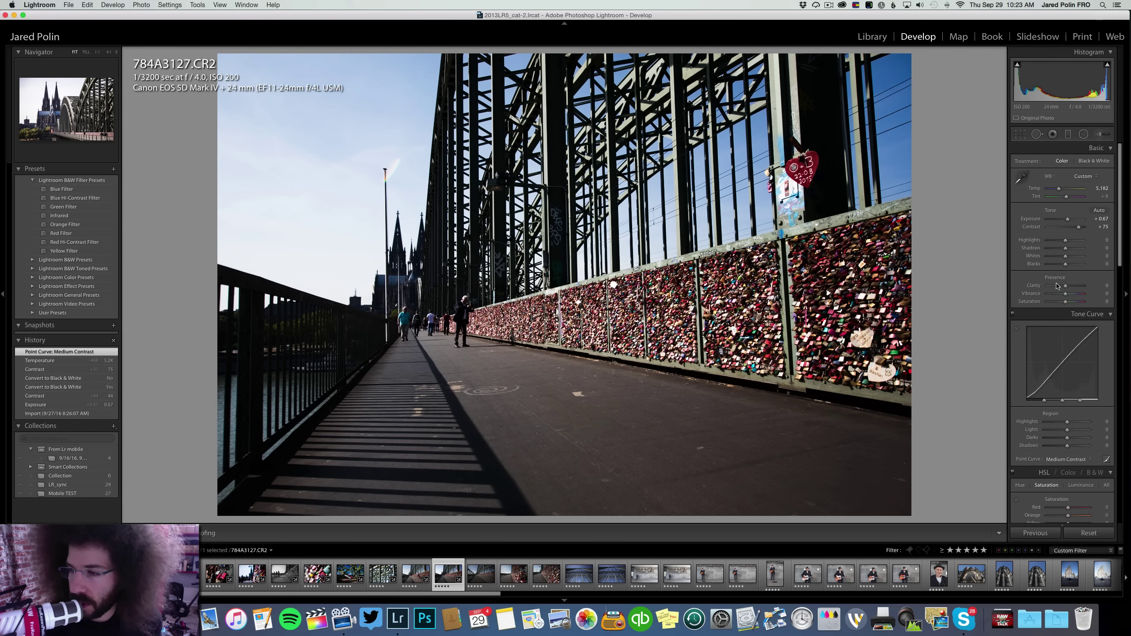
drag(1068, 288, 1067, 287)
drag(1065, 248, 1074, 228)
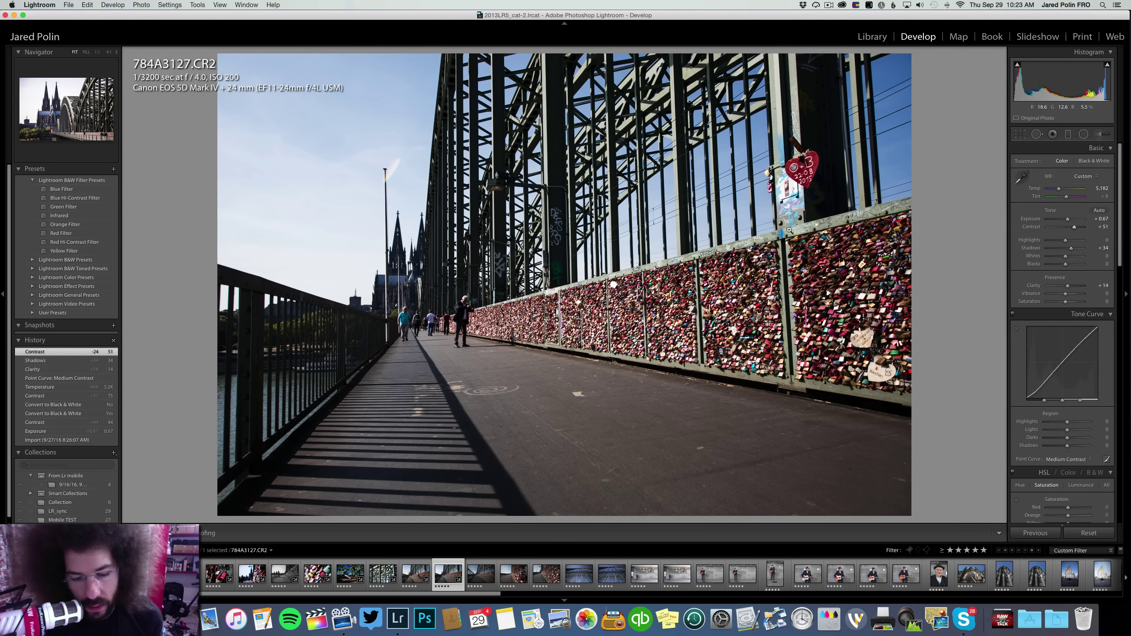
Brighten the walkway photo and make it black and white with contrast +66 and a Medium Contrast curve
key(Right)
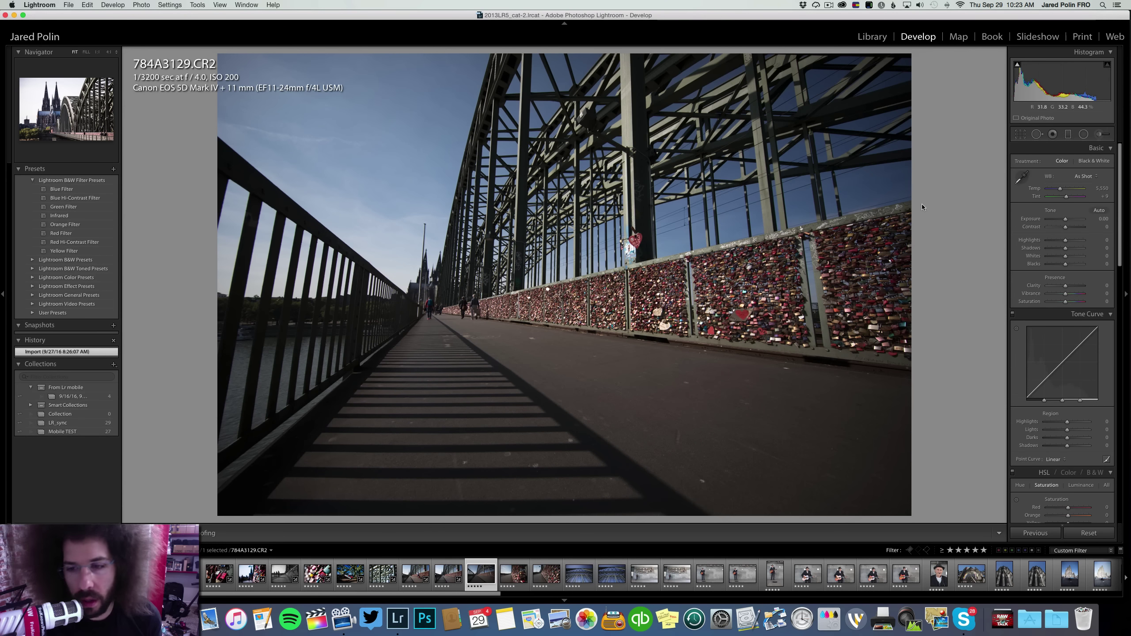
drag(1065, 219, 1068, 220)
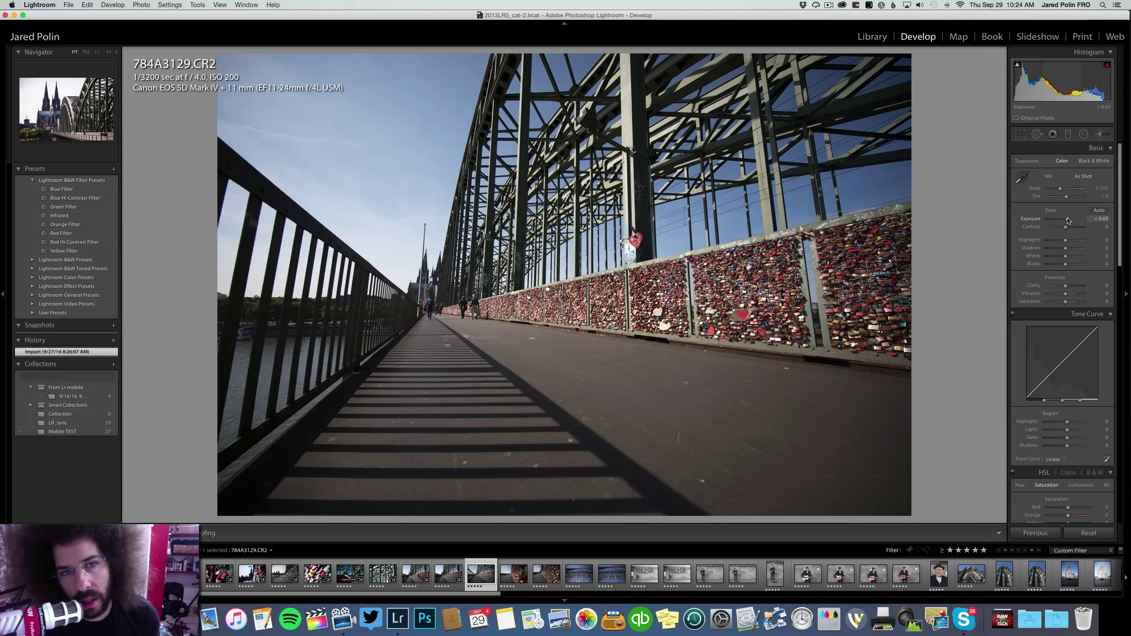
click(1073, 228)
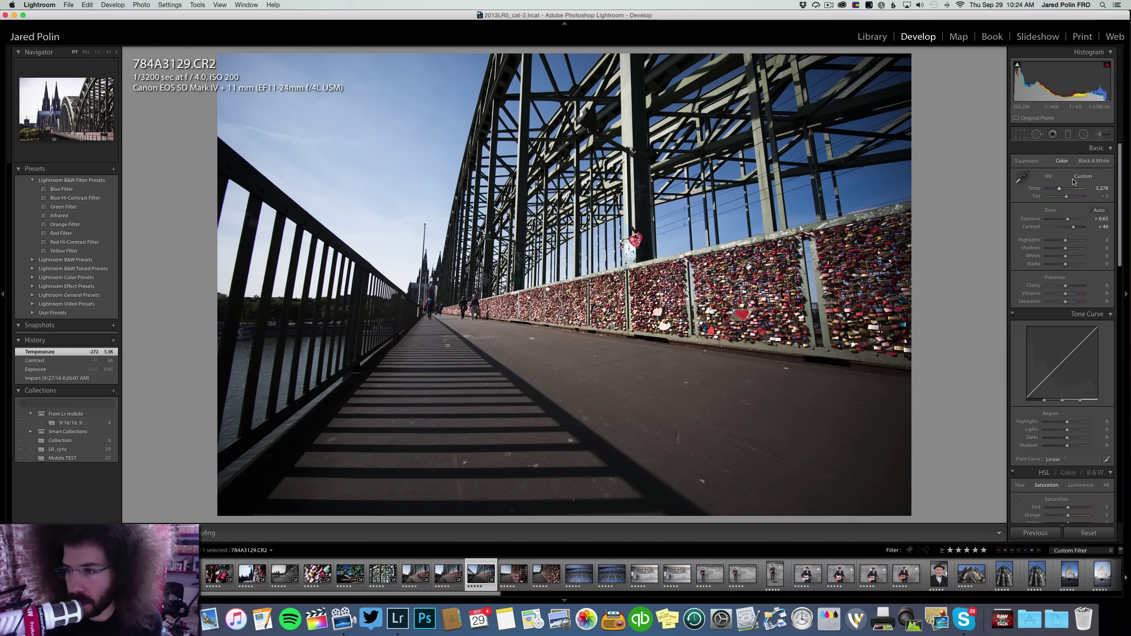
click(1082, 162)
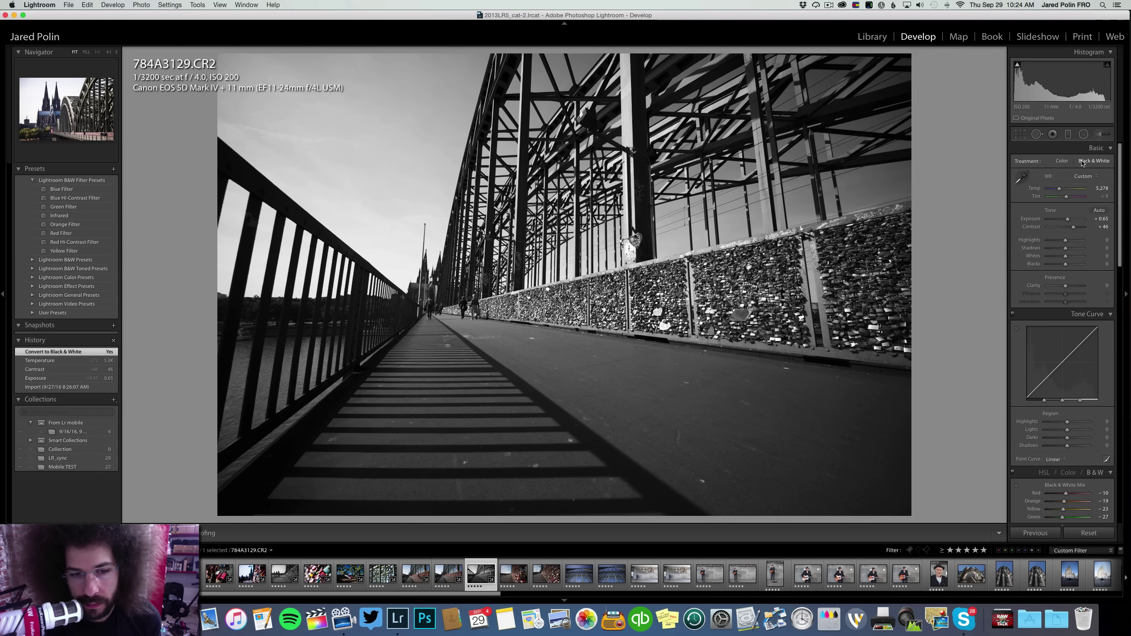
drag(1073, 227, 1076, 227)
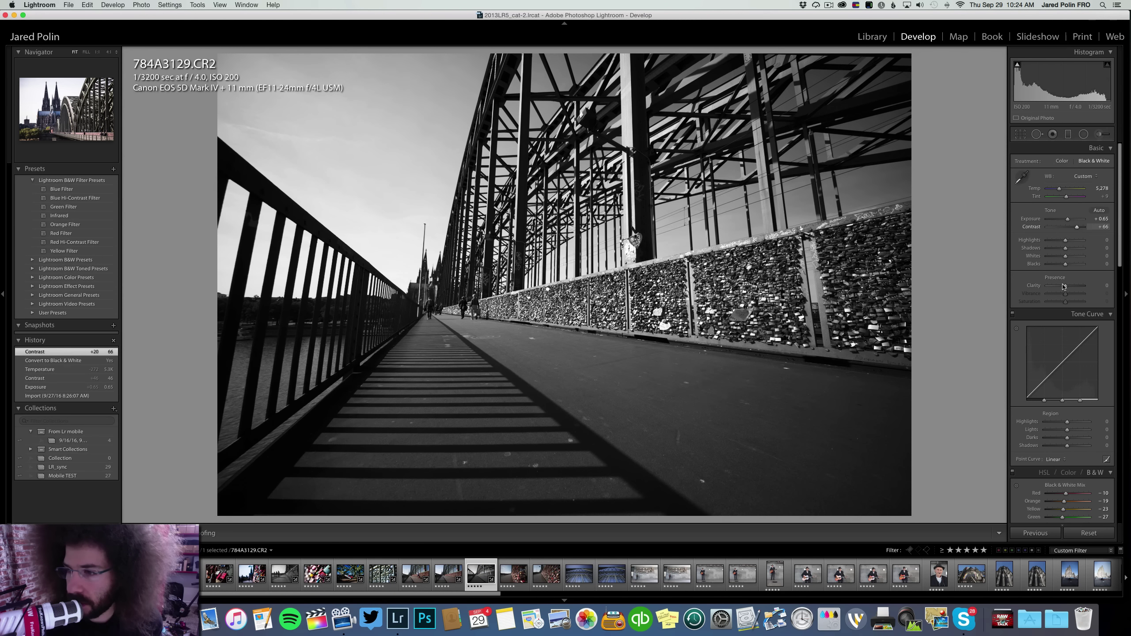
click(1058, 460)
click(1062, 466)
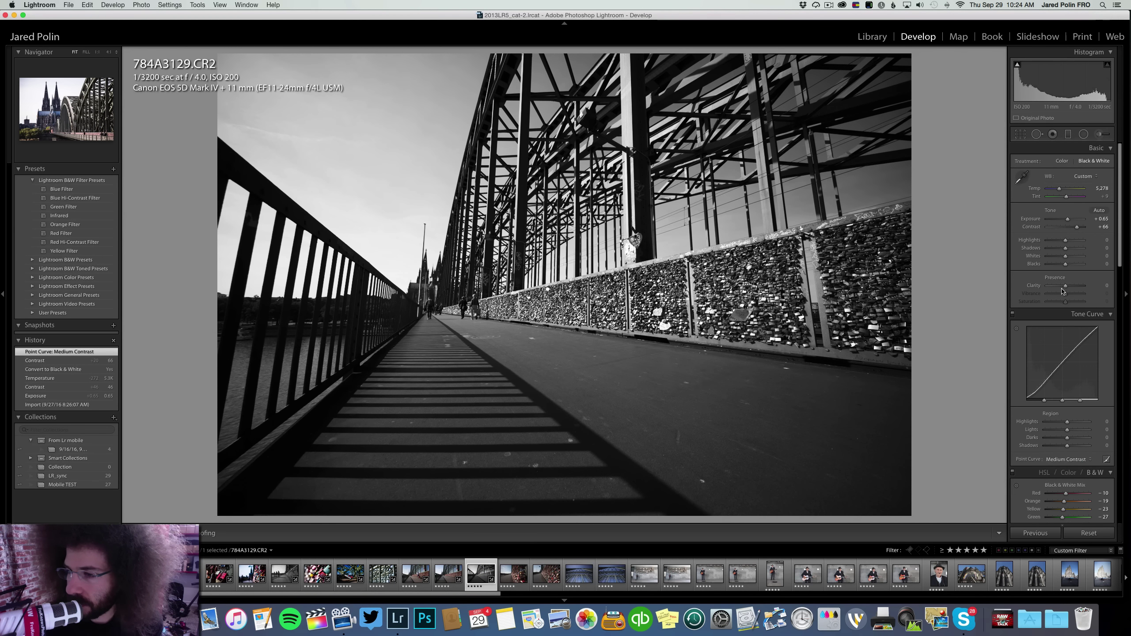
Add clarity +41, lift shadows to +40 and pull back the highlights
drag(1070, 288, 1072, 288)
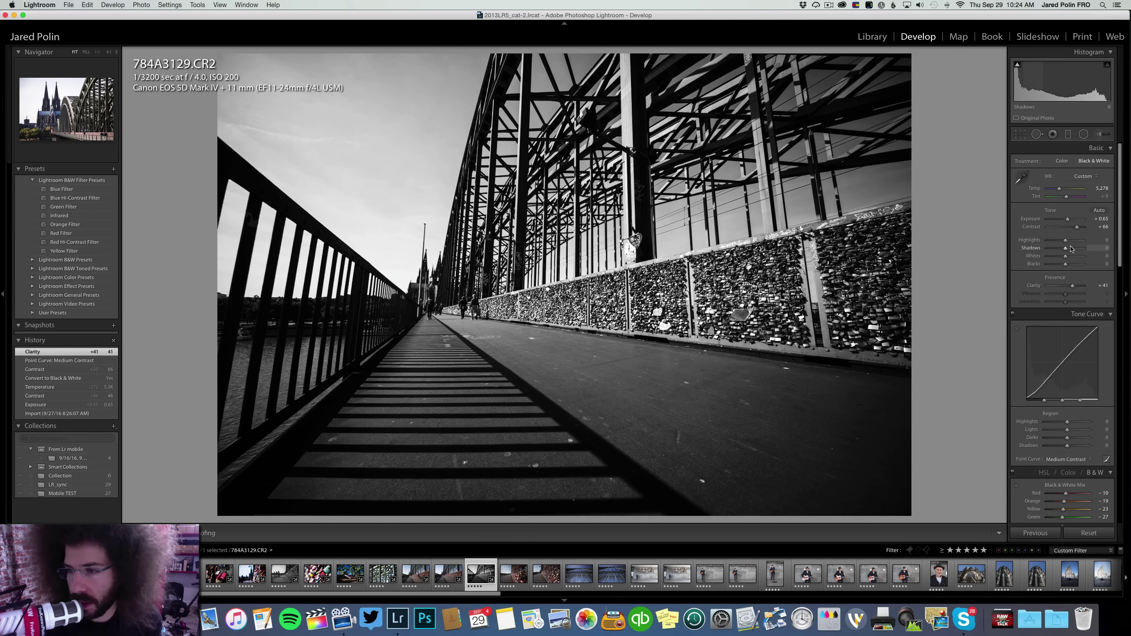
drag(1065, 249, 1072, 251)
drag(379, 483, 378, 483)
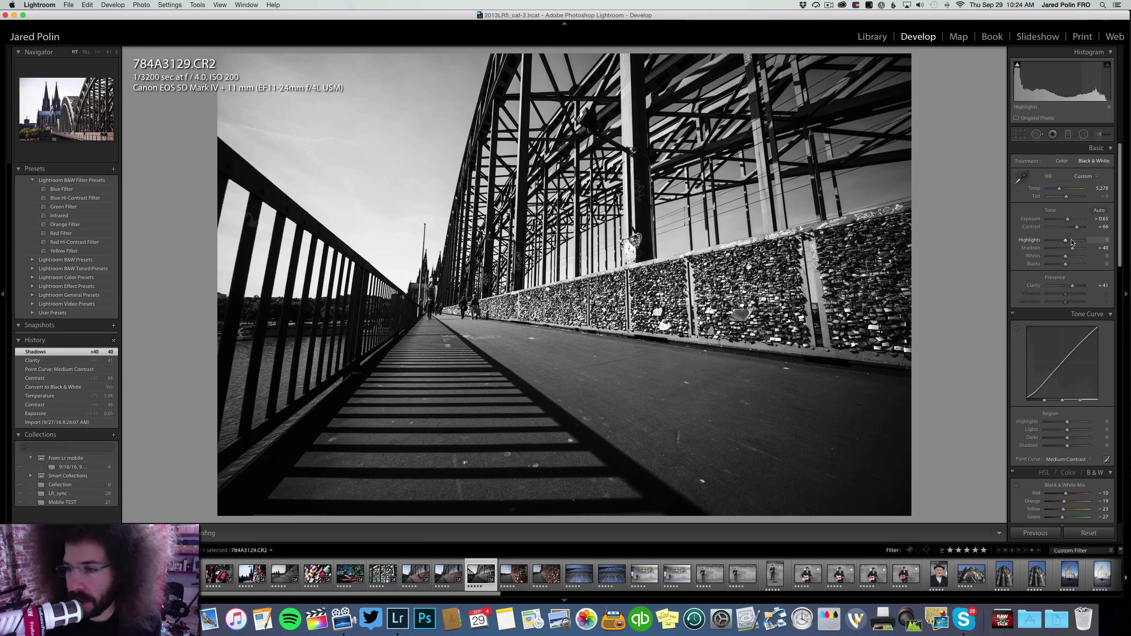
drag(1070, 242, 1063, 265)
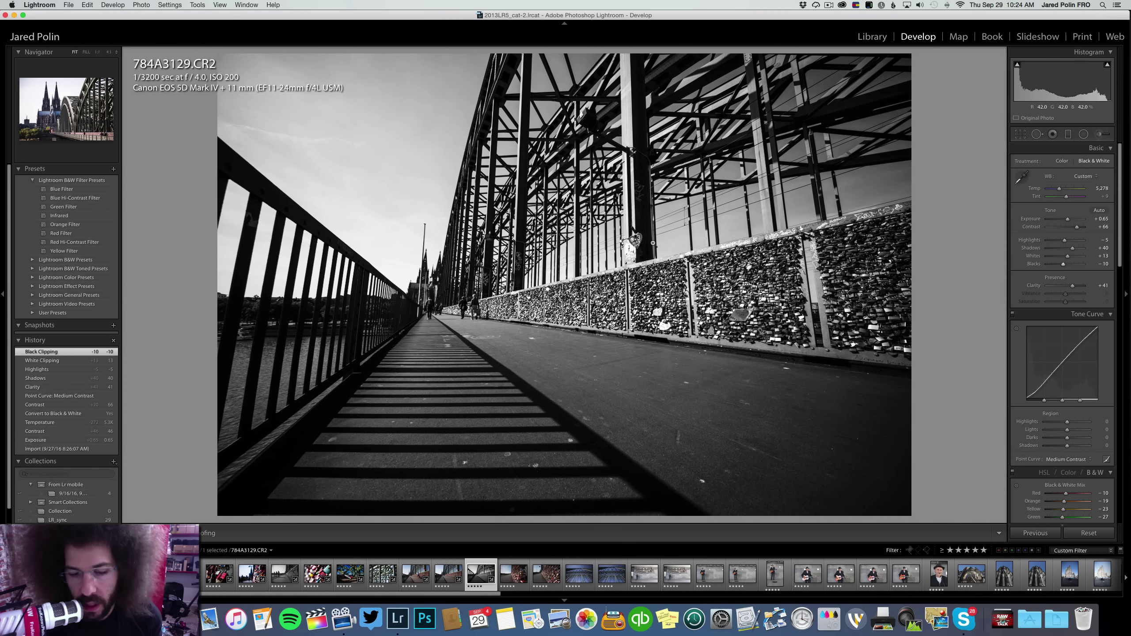
key(Right)
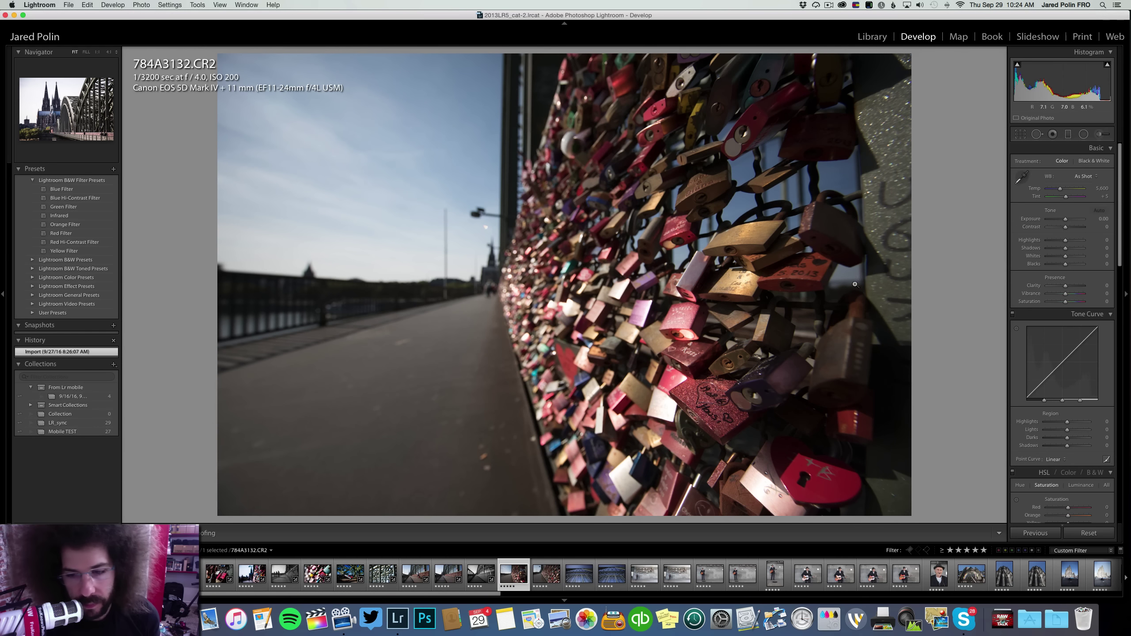
Give the padlock photo more contrast, a Medium Contrast curve, cooler temperature, clarity +29 and blacks -17, keeping it in colour
drag(1066, 227, 1075, 227)
click(1088, 162)
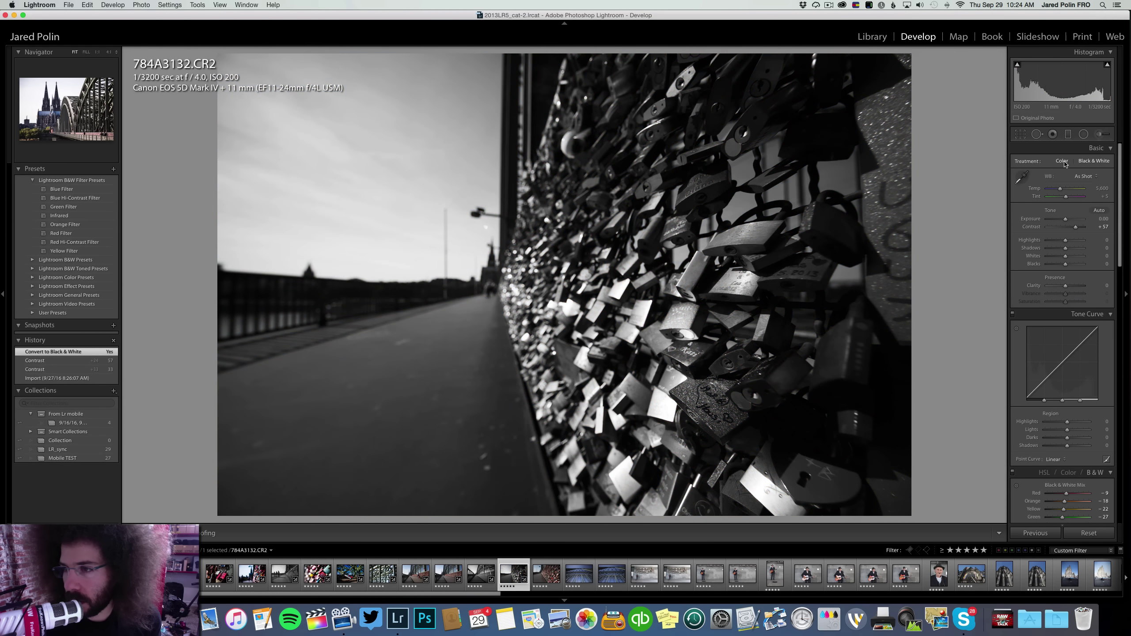
click(1061, 162)
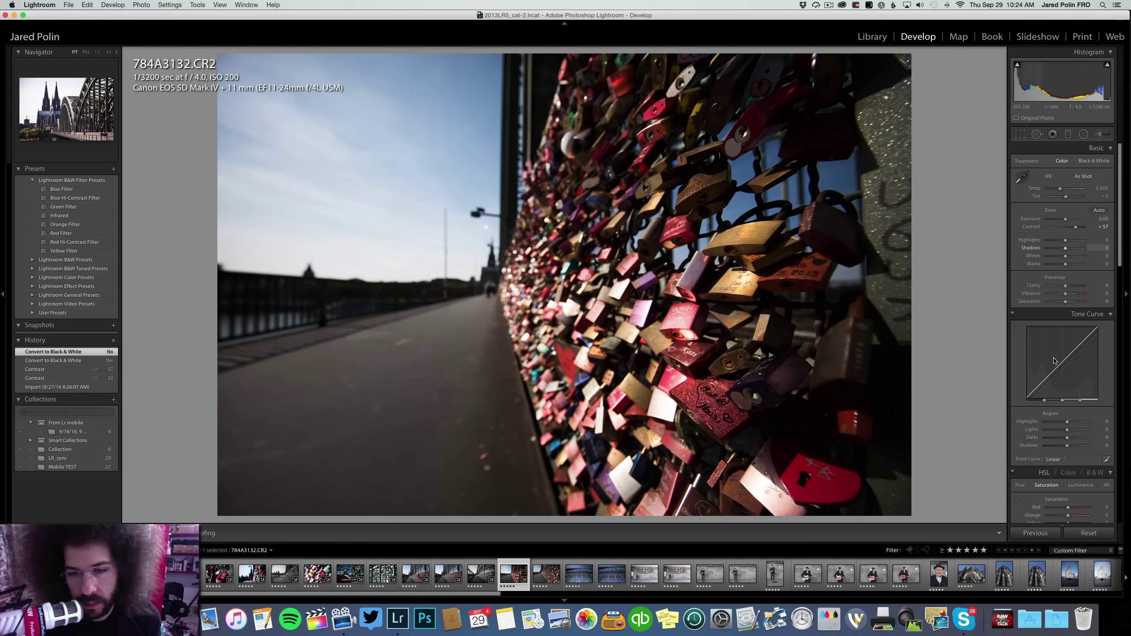
click(1054, 462)
click(1053, 464)
drag(1059, 188, 1075, 248)
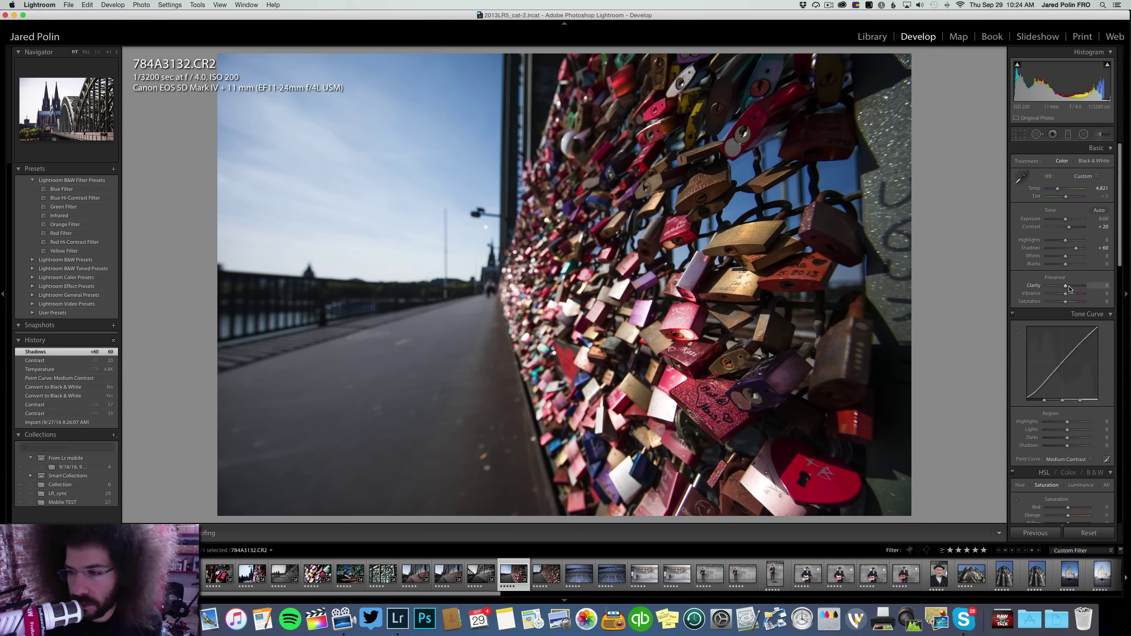
drag(1068, 286, 1062, 264)
drag(1057, 189, 1059, 189)
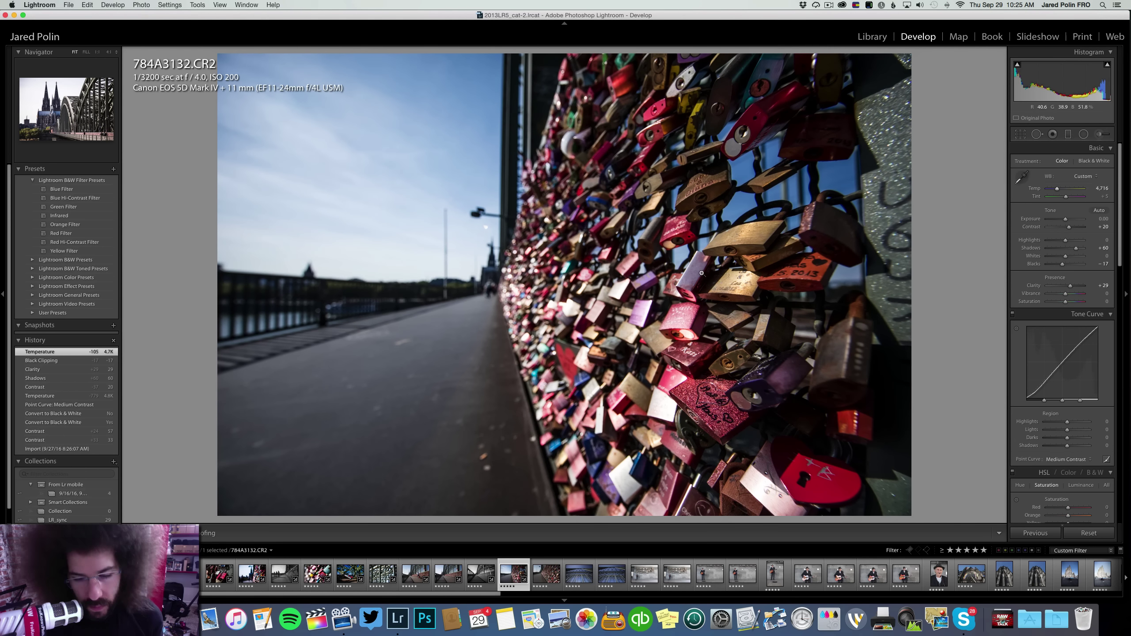
Paste the padlock edits onto the next photo, 784A3133.CR2
key(Right)
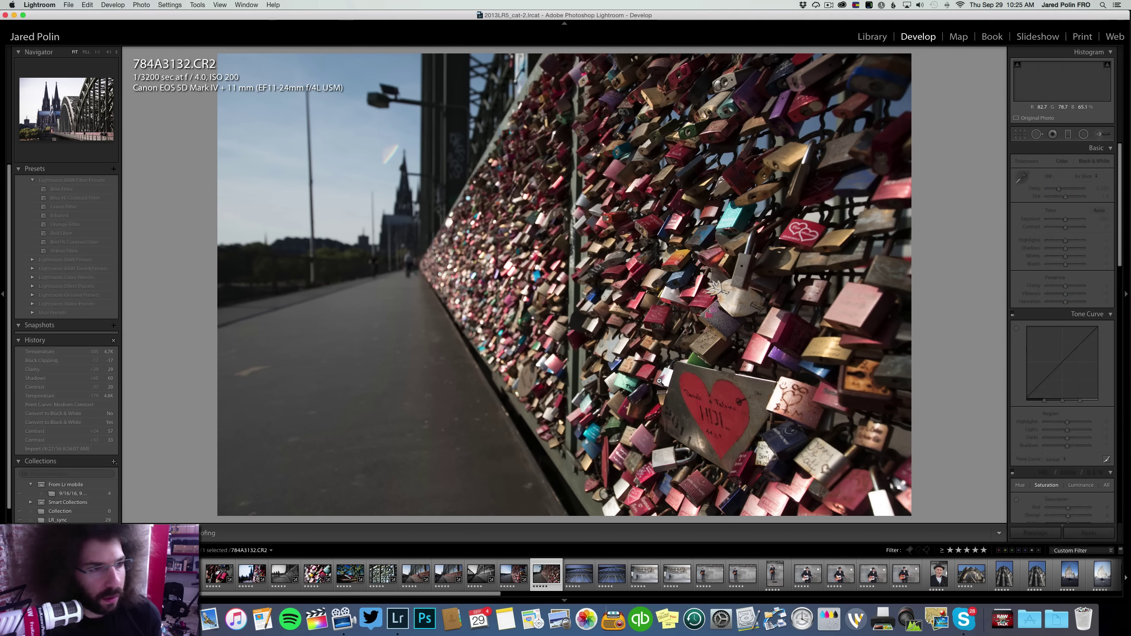
key(shift+Left)
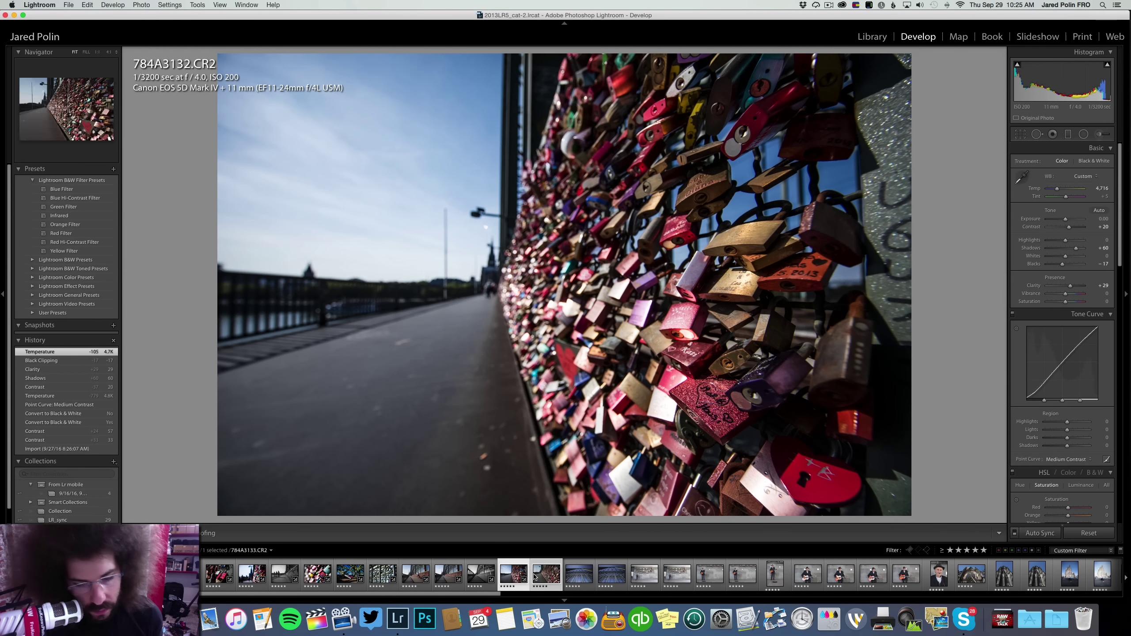
key(super+shift+v)
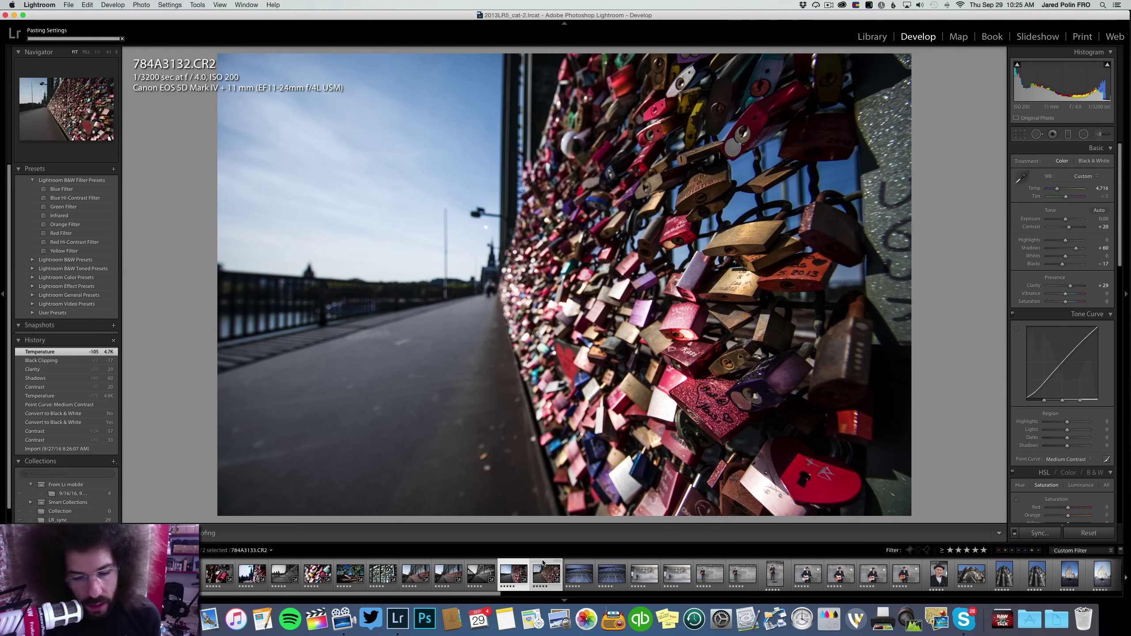
click(543, 563)
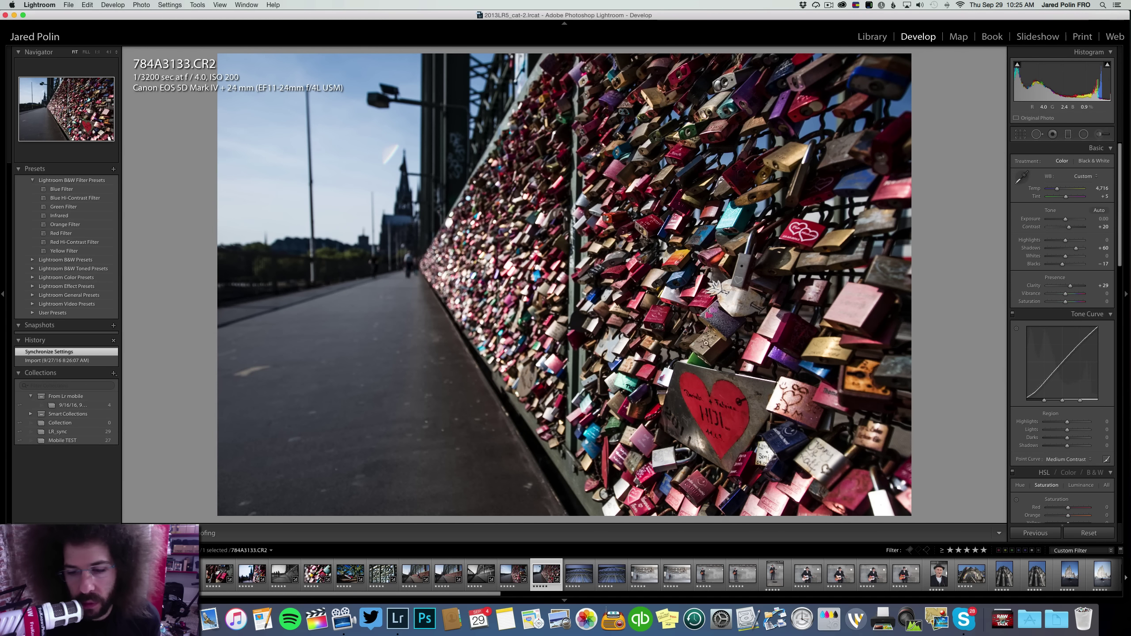
On the girder photo, raise contrast to +71, lower highlights to -57 and apply the Medium Contrast curve
key(Right)
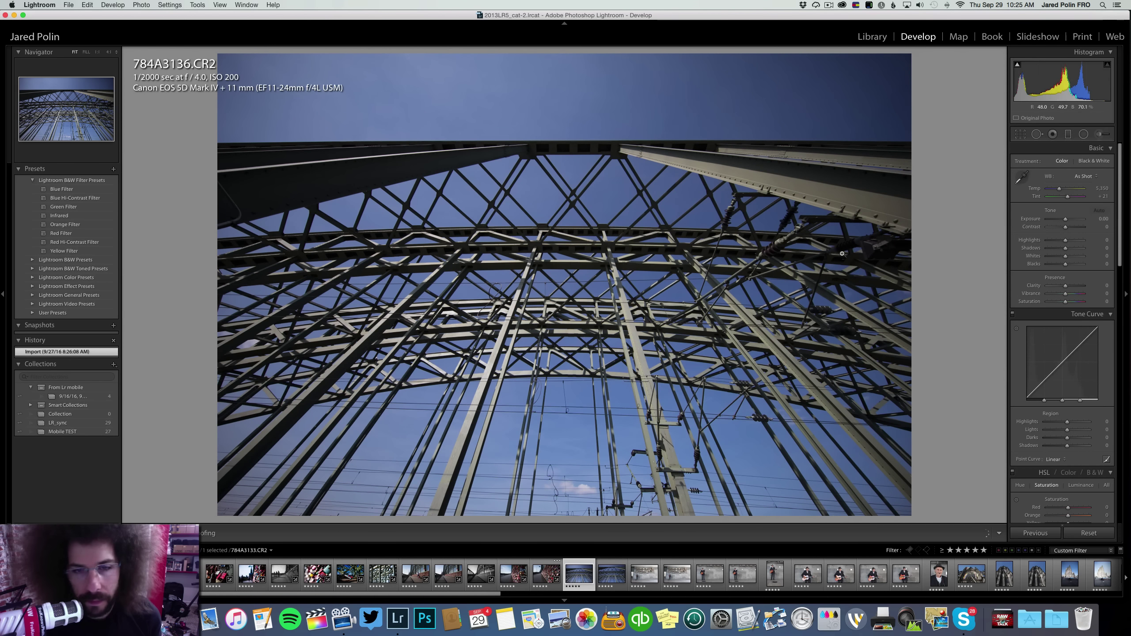
click(1072, 227)
click(1055, 241)
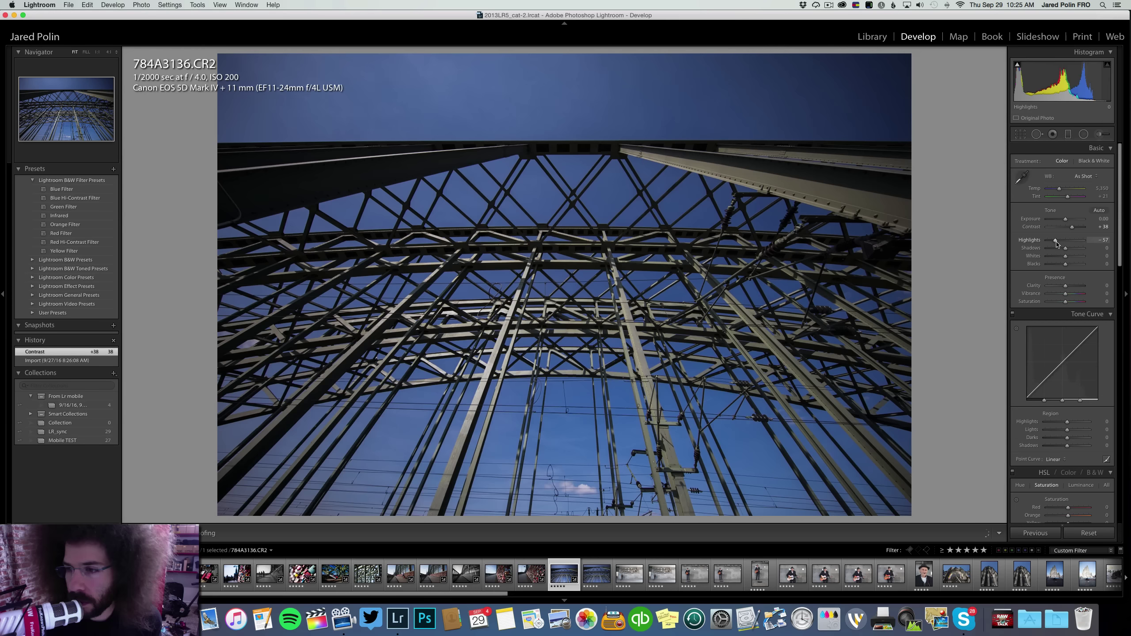
click(1053, 459)
click(1062, 464)
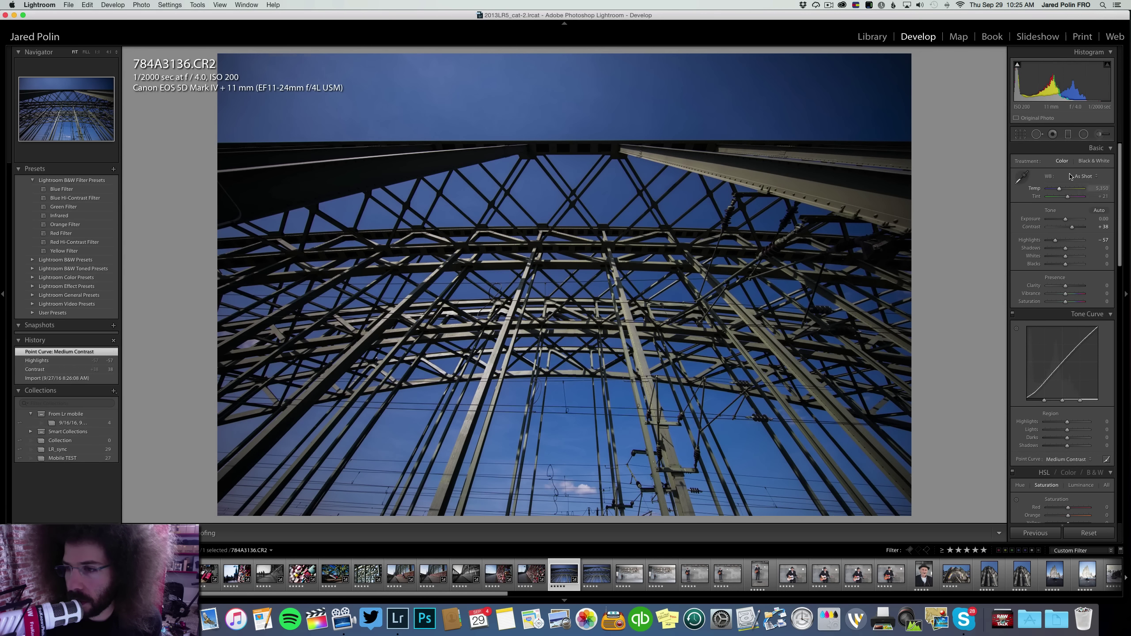
Keep the girders in colour, brighten exposure slightly, add clarity +27 and lower whites to -21
key(v)
click(1066, 162)
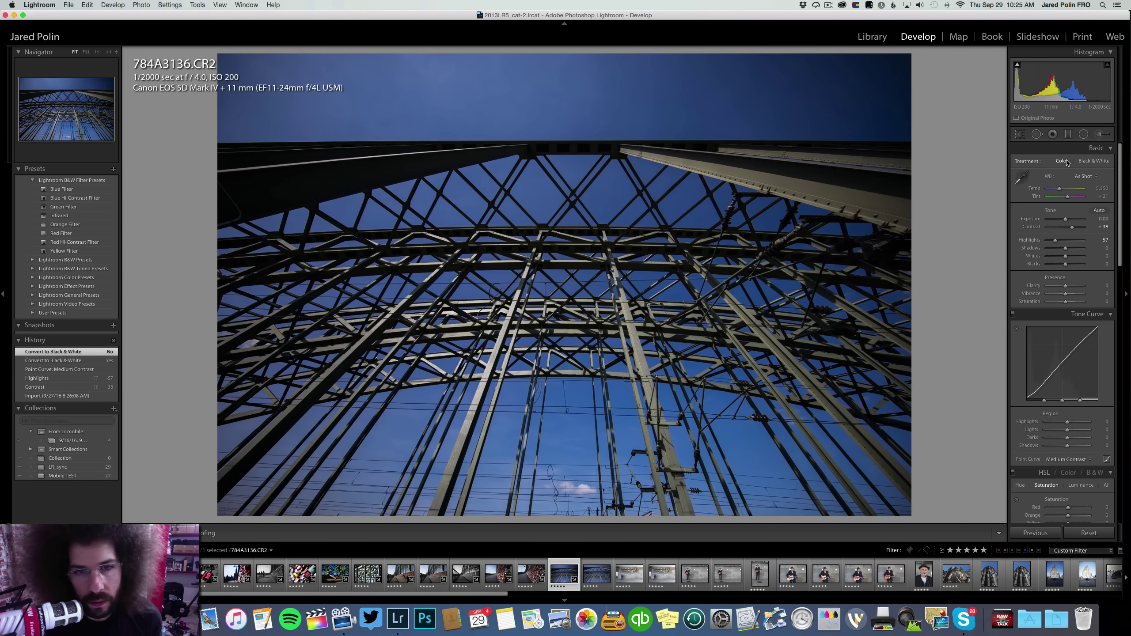
drag(1066, 219, 1078, 227)
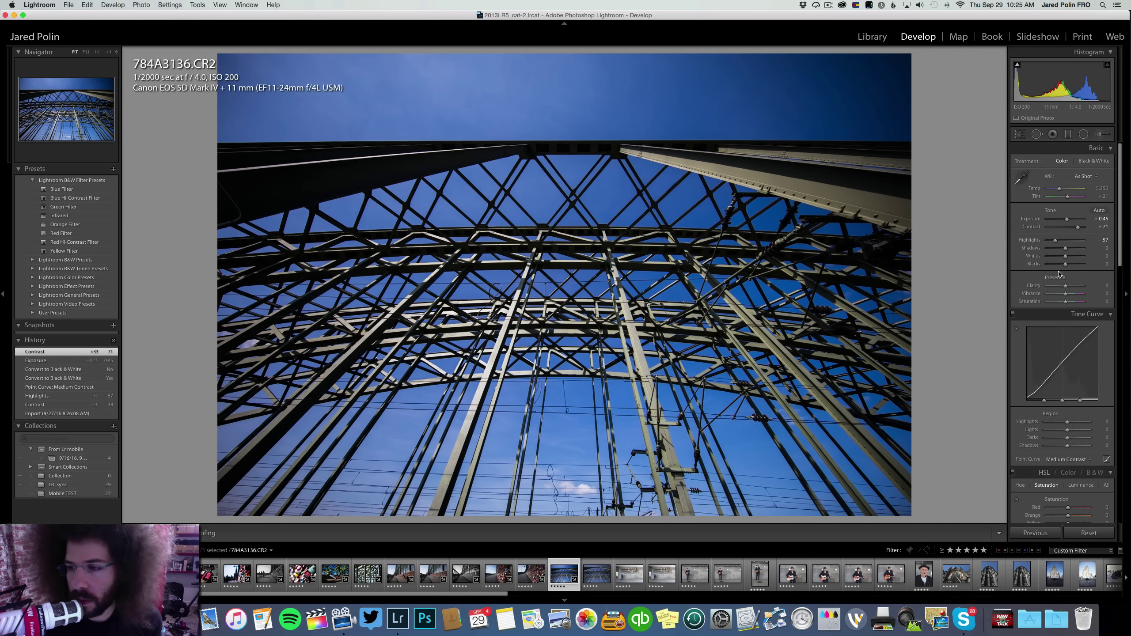
drag(1066, 286, 1062, 264)
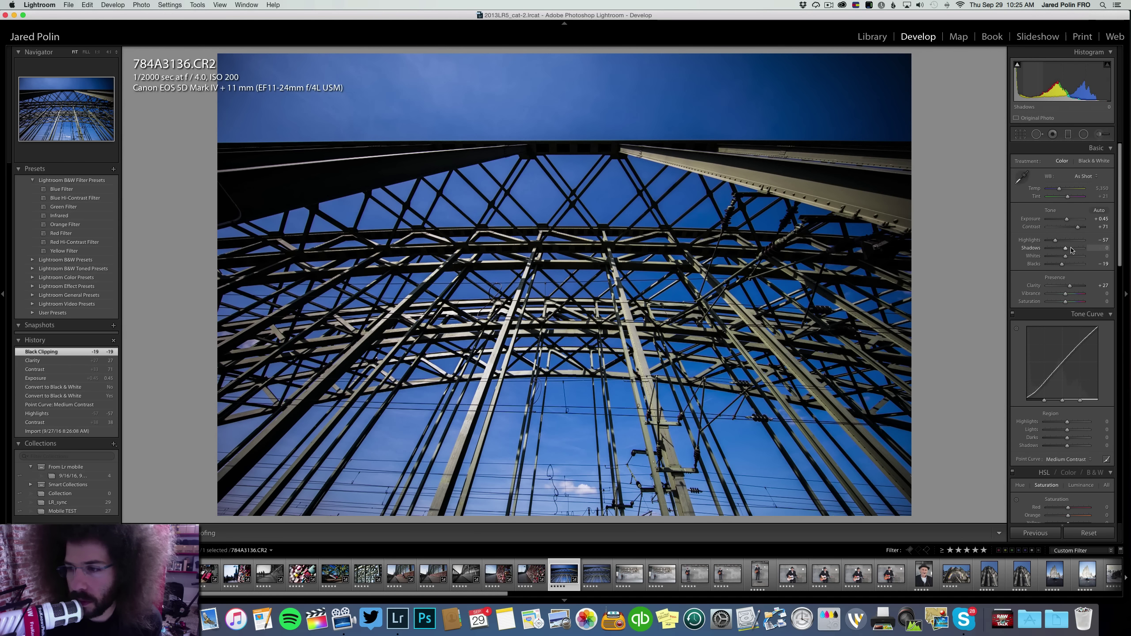
click(1057, 256)
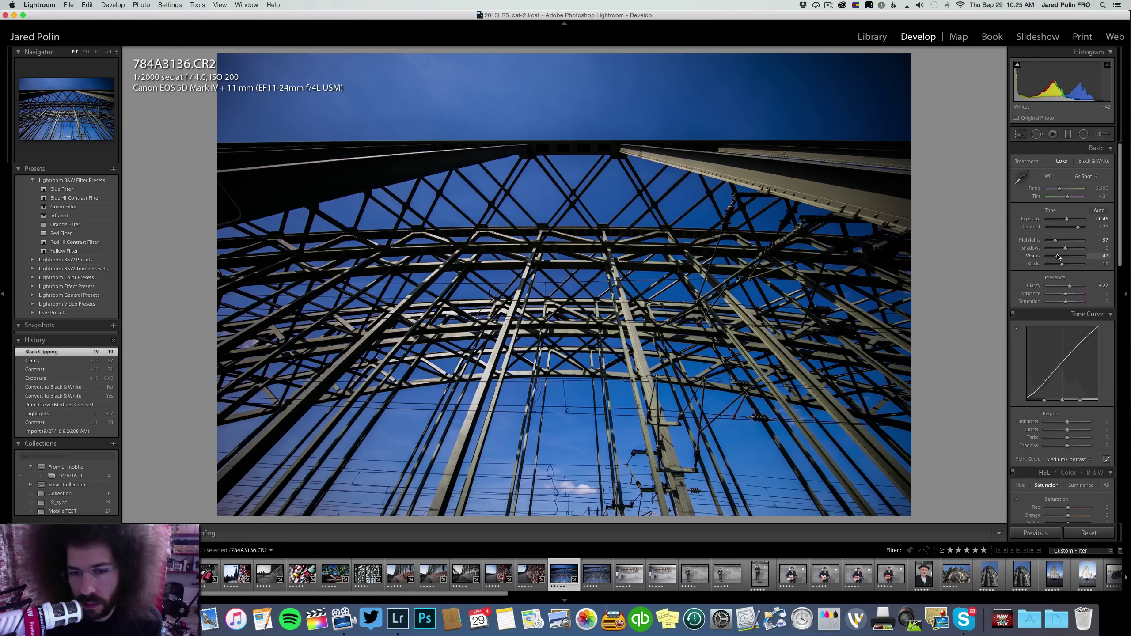
drag(1062, 257, 1061, 257)
Sync the girder edits onto the next girder shot, 784A3137.CR2
super+click(597, 573)
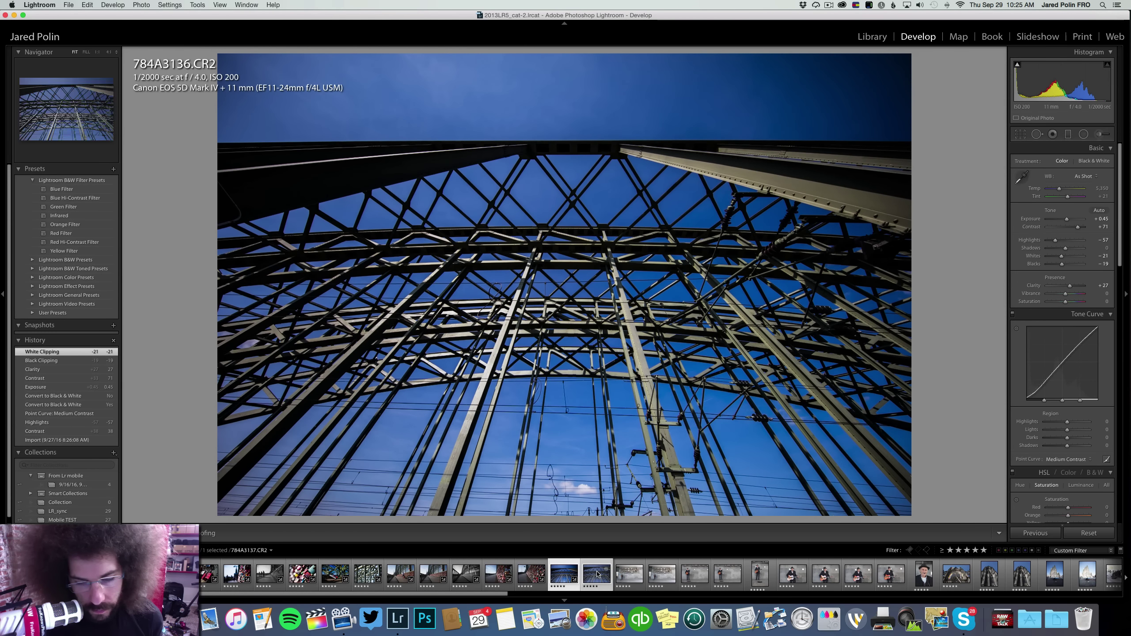
click(1040, 533)
key(Return)
click(597, 567)
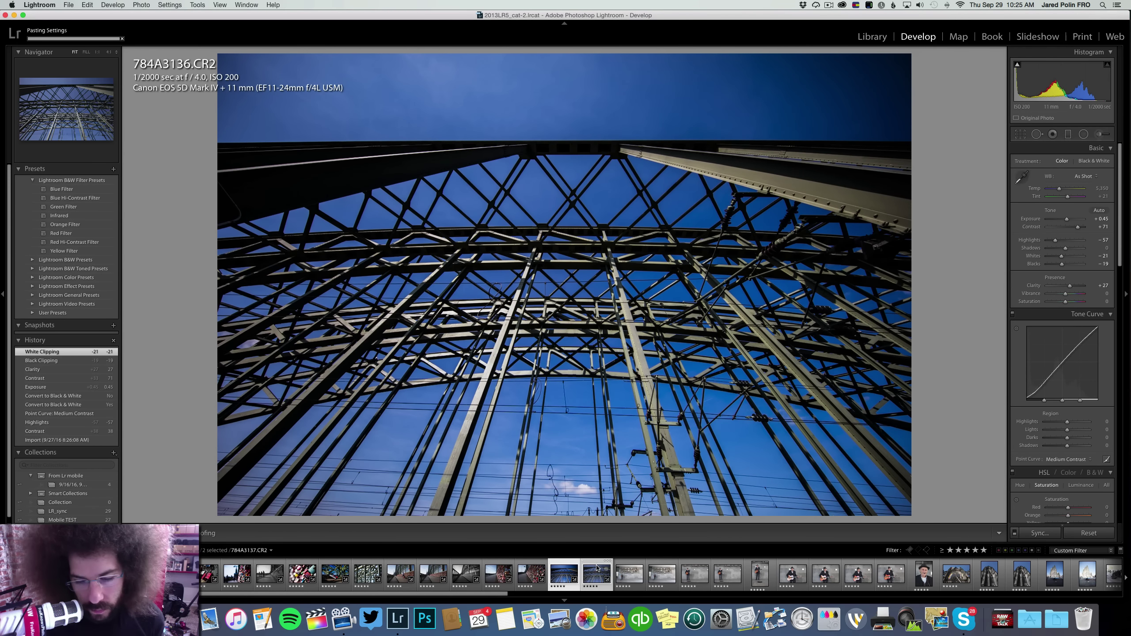
key(Right)
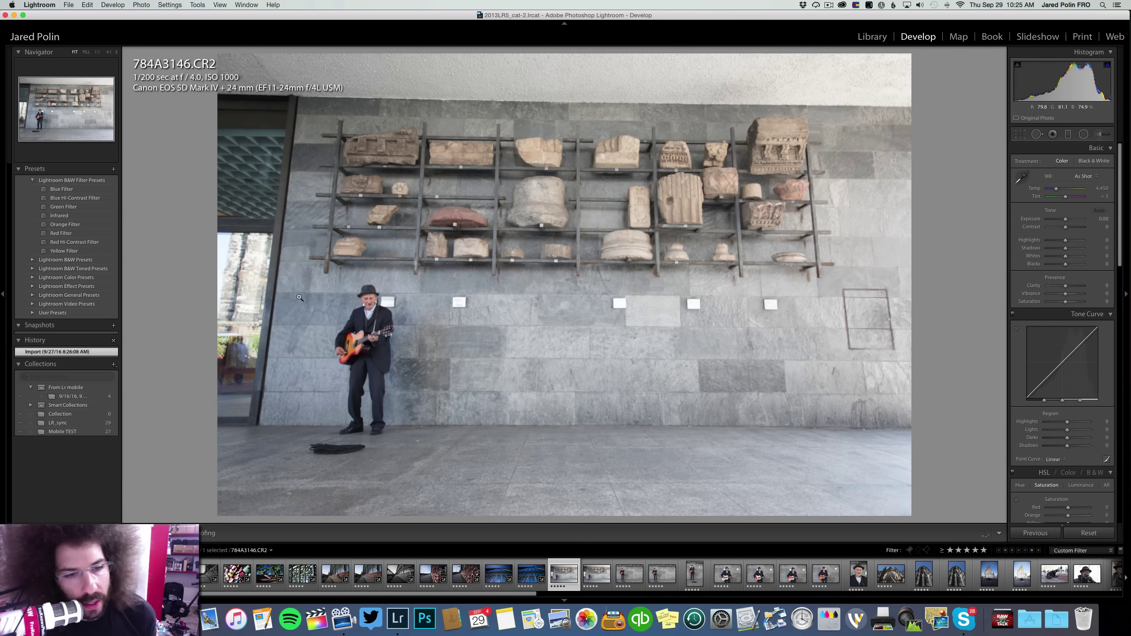
Zoom in 1:1 to inspect the stone fragments and the guitarist, then return to the full view
click(385, 158)
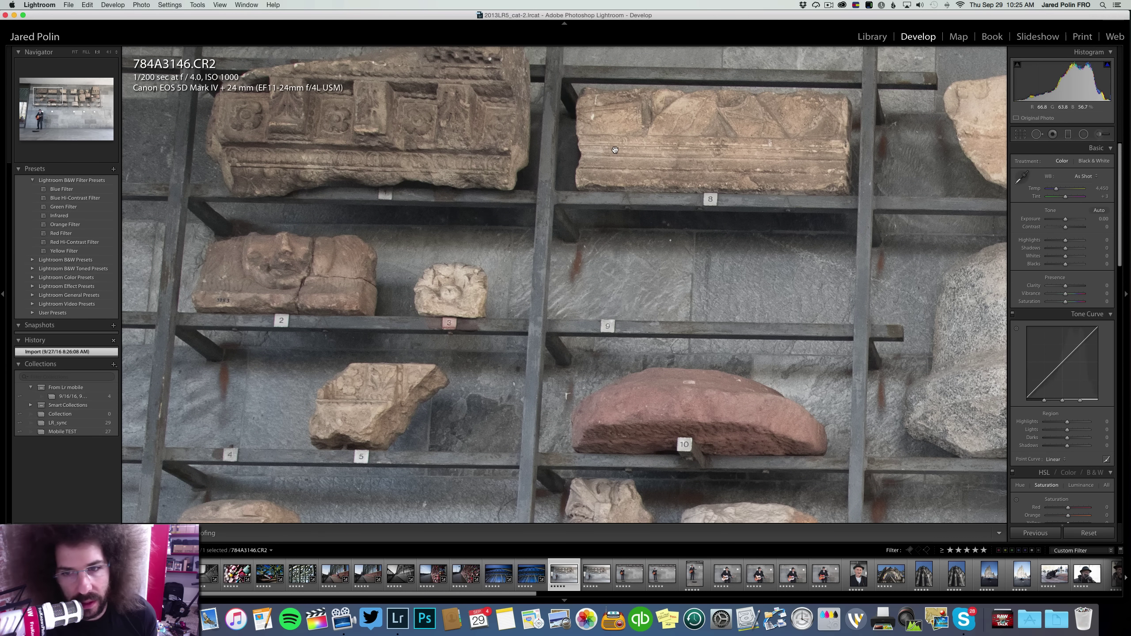
scroll(685, 178, right, 10)
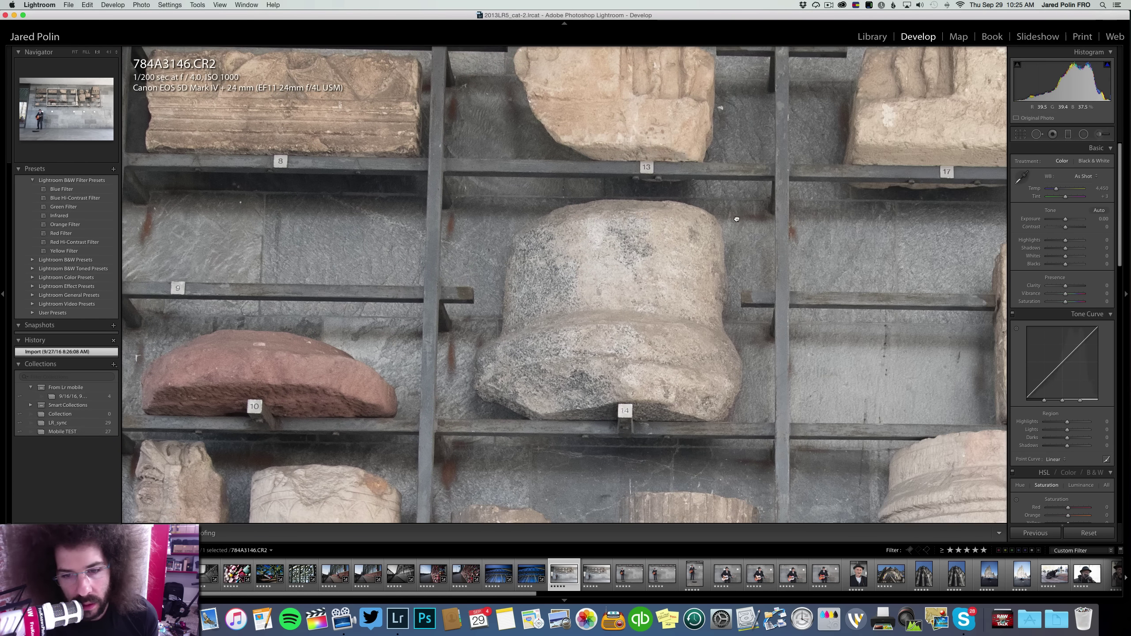
scroll(725, 219, right, 10)
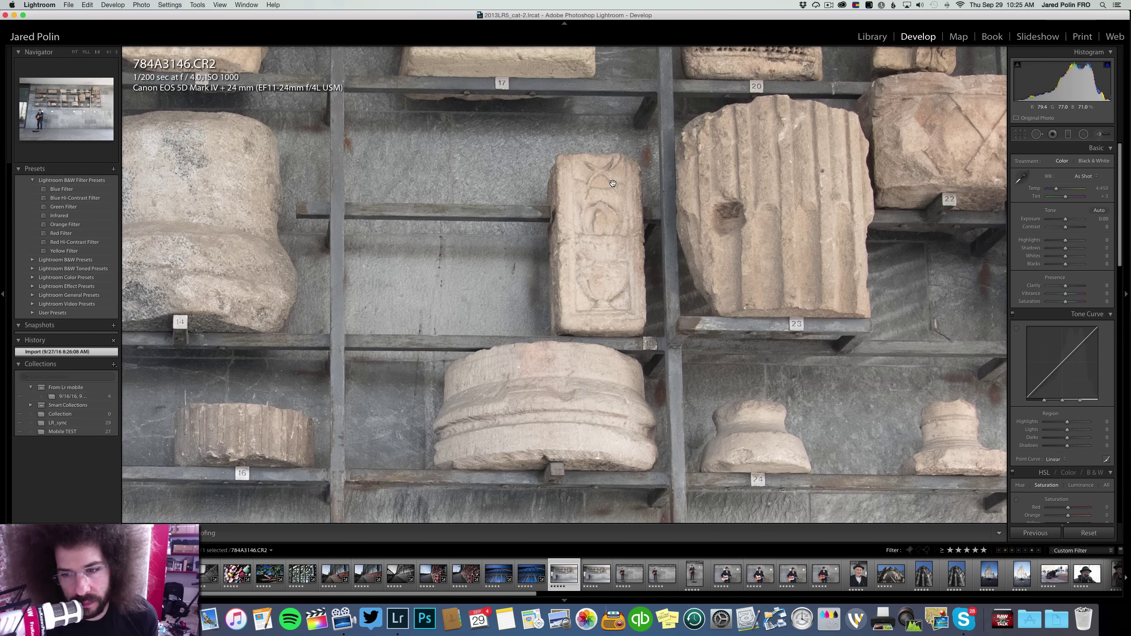
scroll(642, 230, down, 2)
click(653, 244)
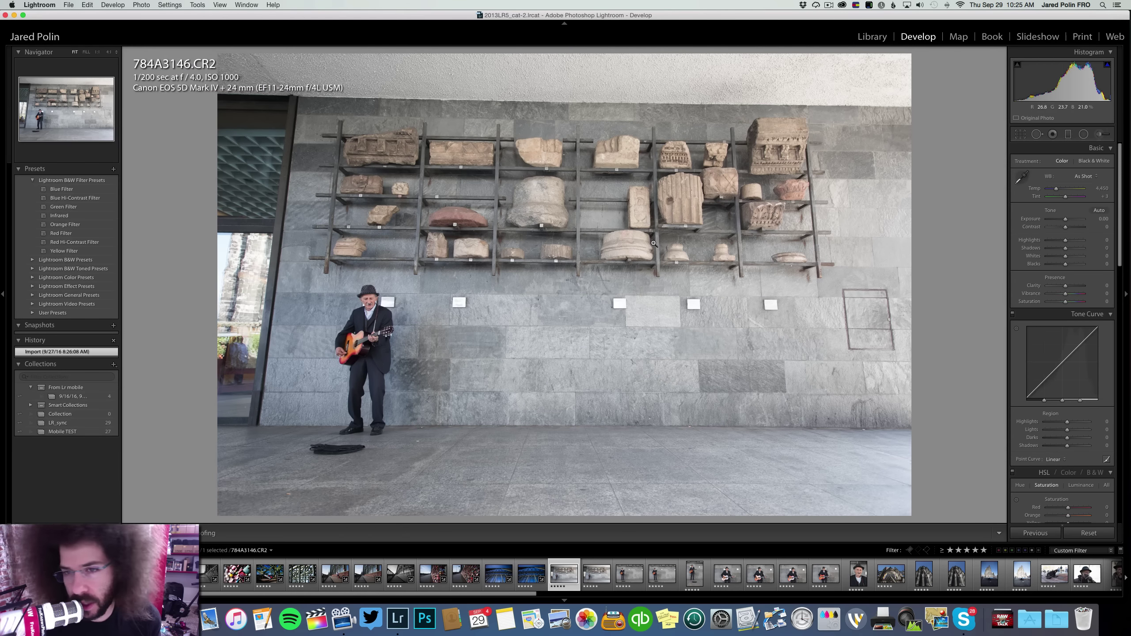
click(764, 152)
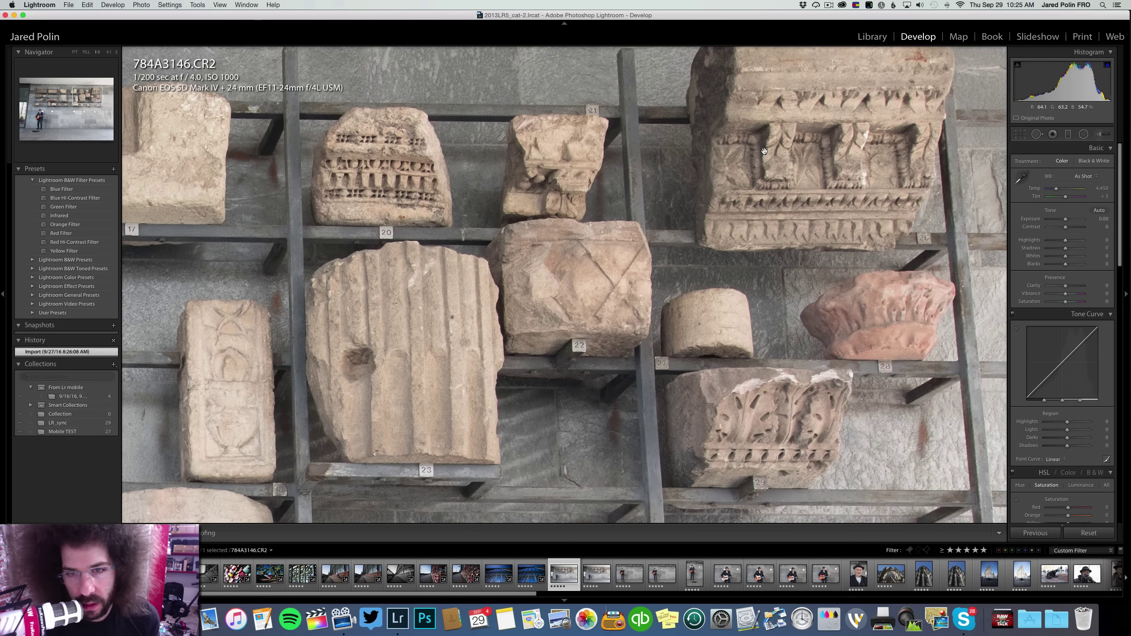
click(765, 151)
click(399, 301)
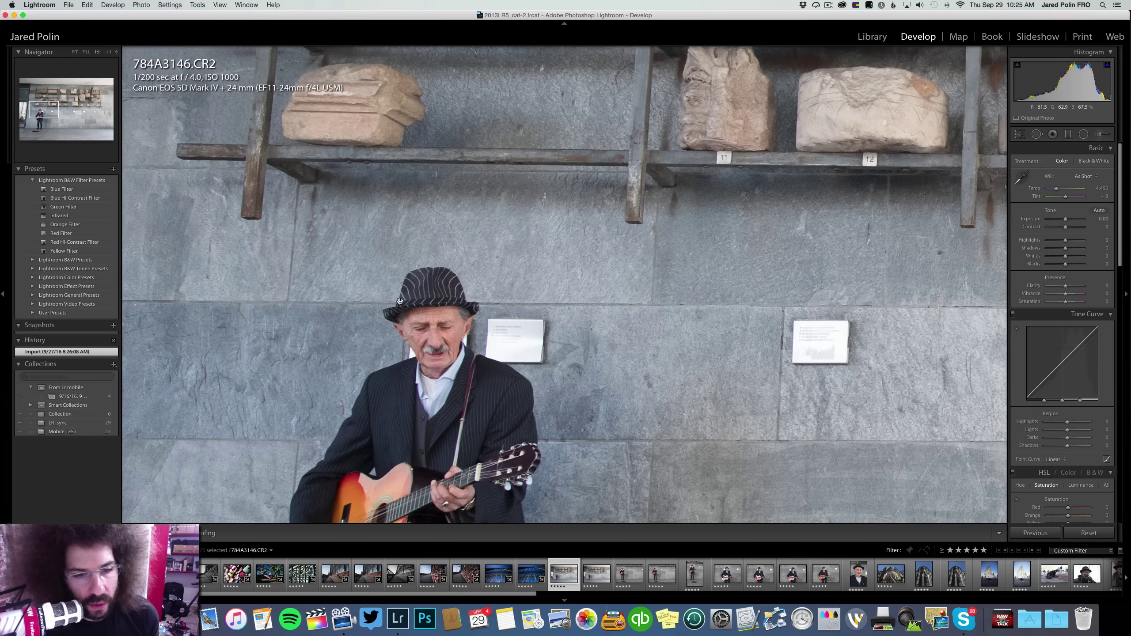
click(399, 301)
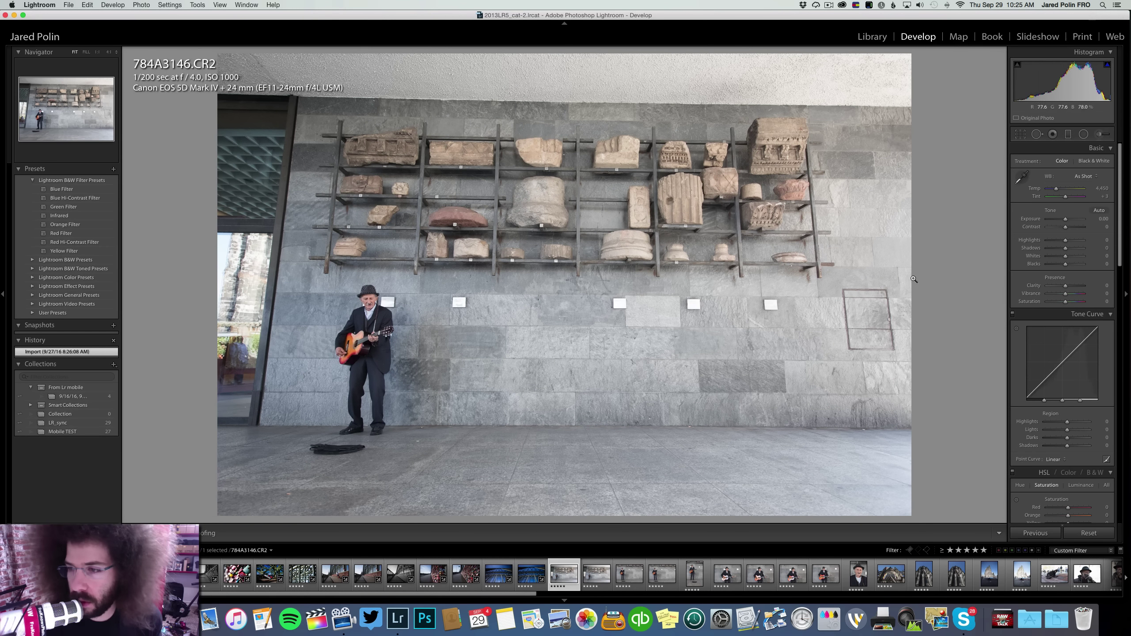
Lower the guitarist photo's exposure, apply the Medium Contrast curve and raise clarity to about +25
drag(1065, 218, 1070, 228)
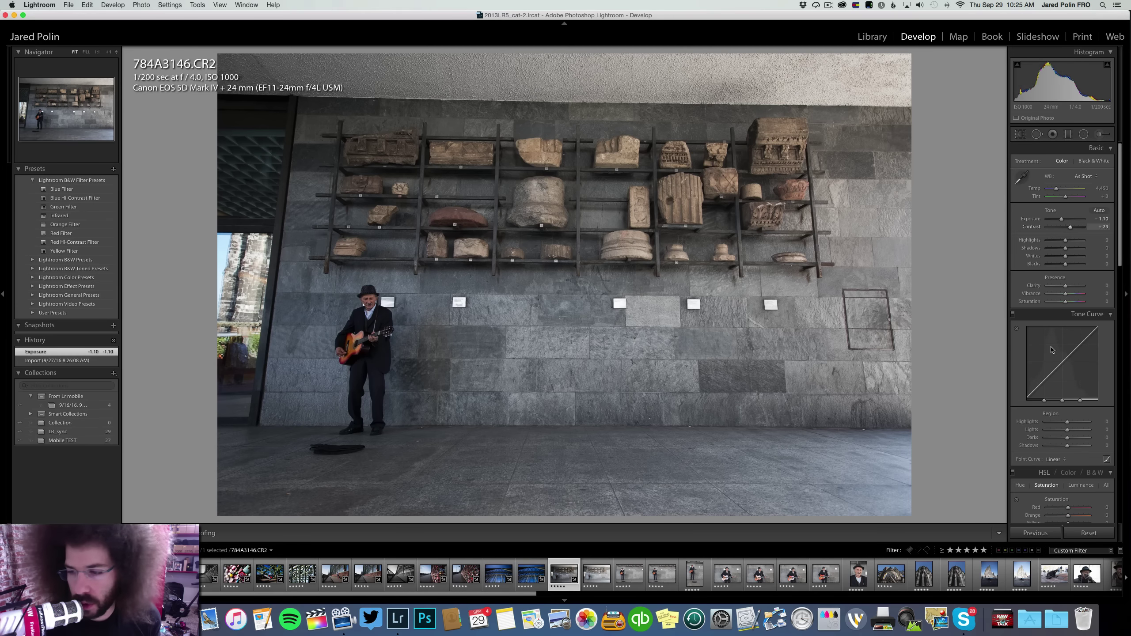
click(1054, 459)
click(1059, 466)
drag(1065, 286, 1067, 225)
Boost contrast to +84 while comparing black-and-white and colour treatments, ending in colour
click(1091, 161)
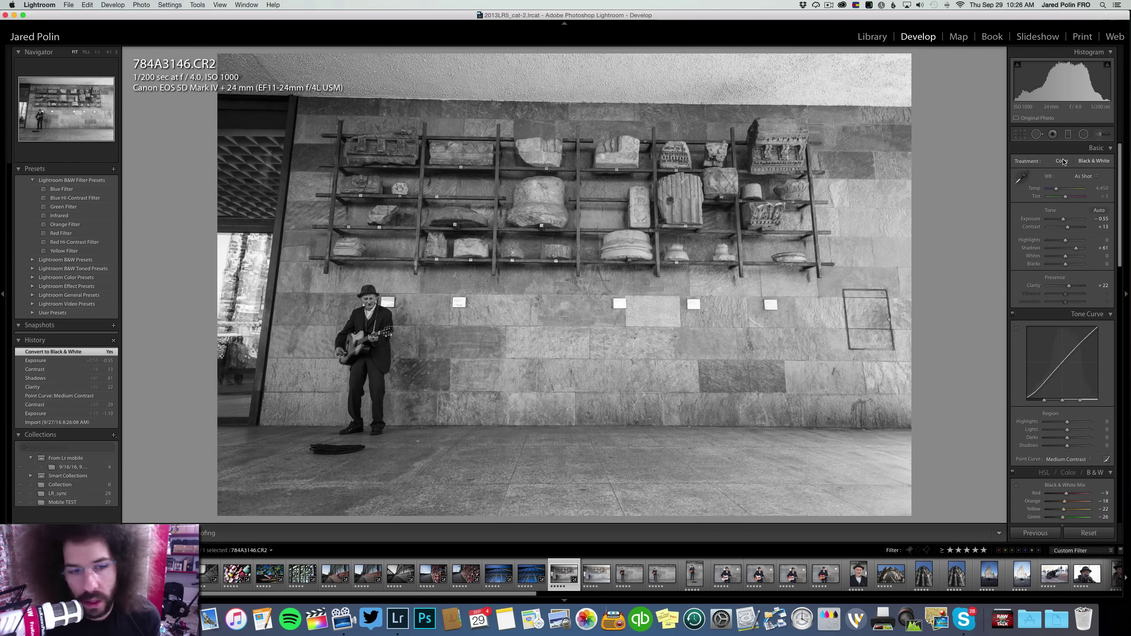
click(1063, 161)
click(1091, 161)
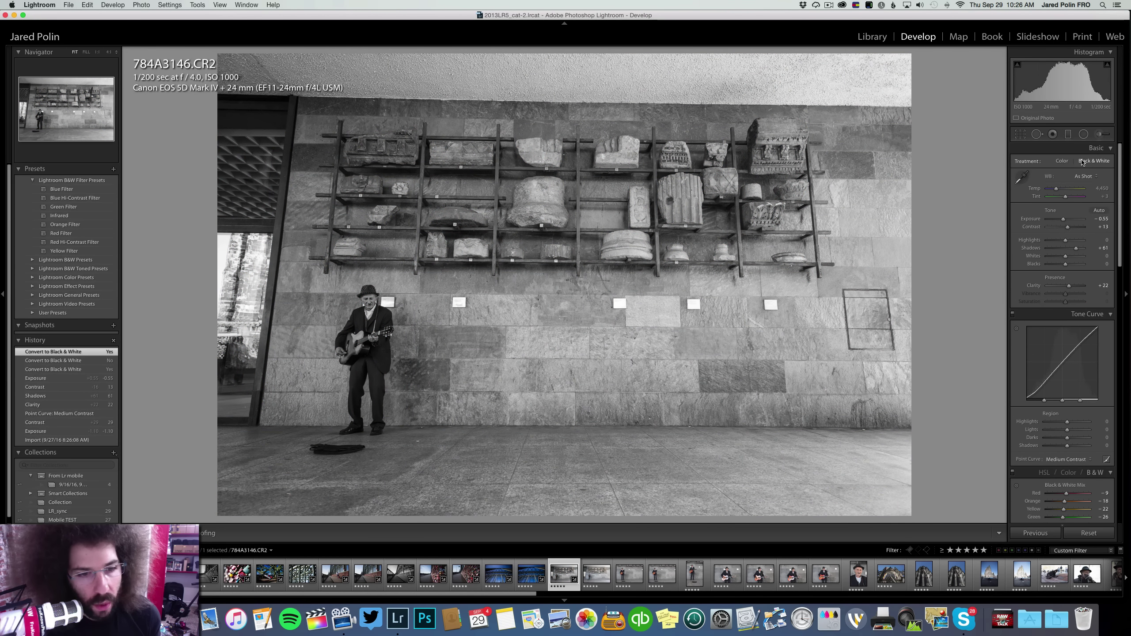
drag(1067, 228, 1080, 229)
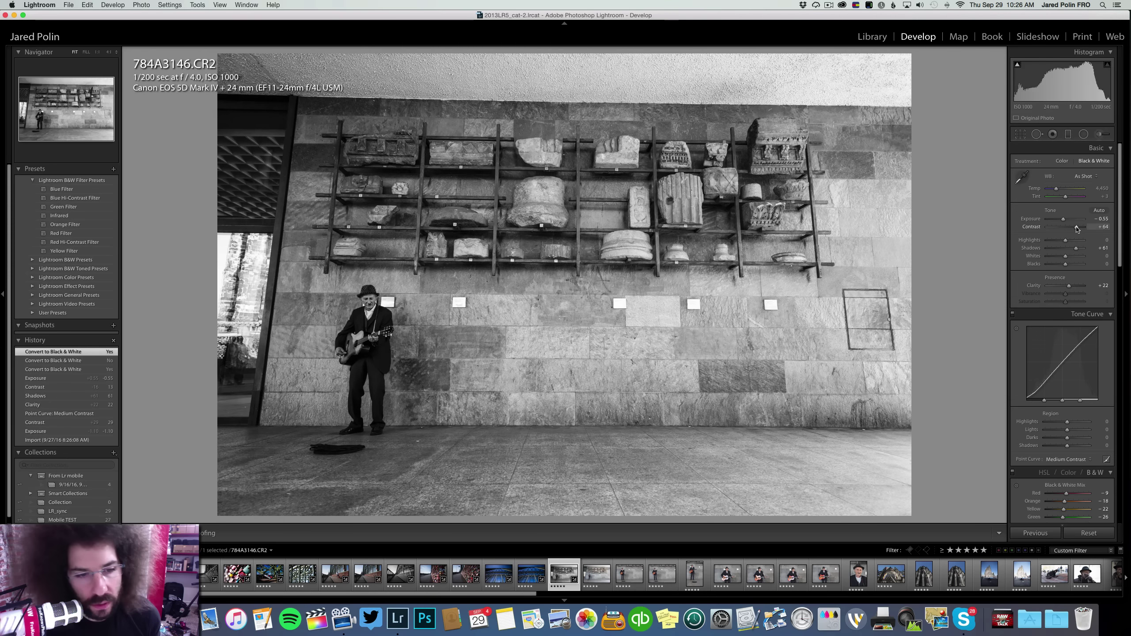
click(1062, 162)
click(1089, 161)
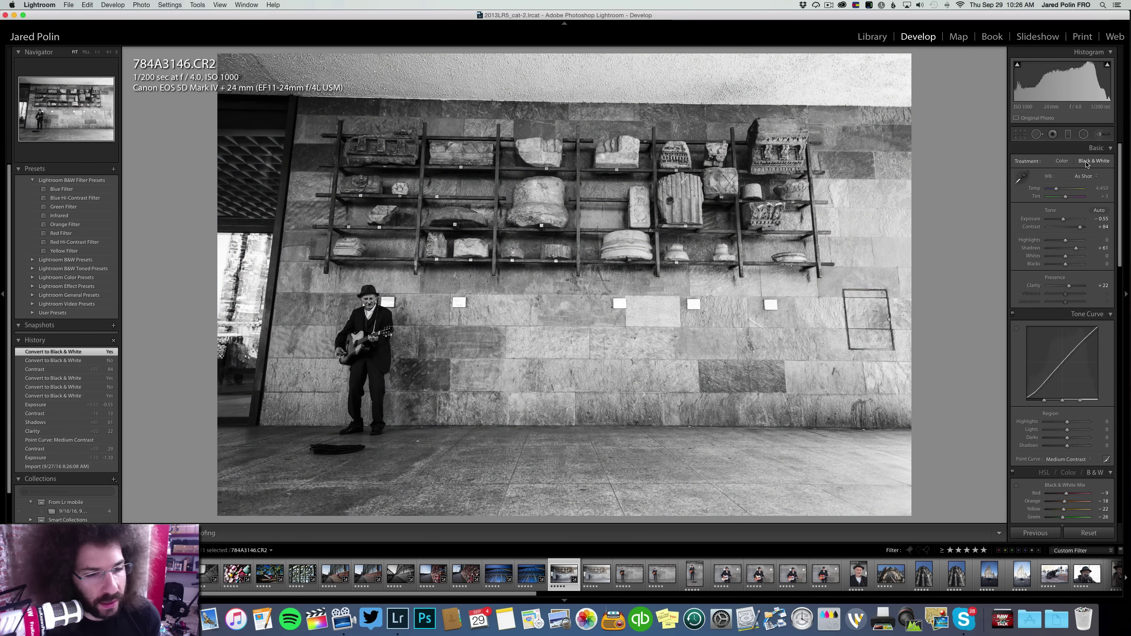
click(1063, 161)
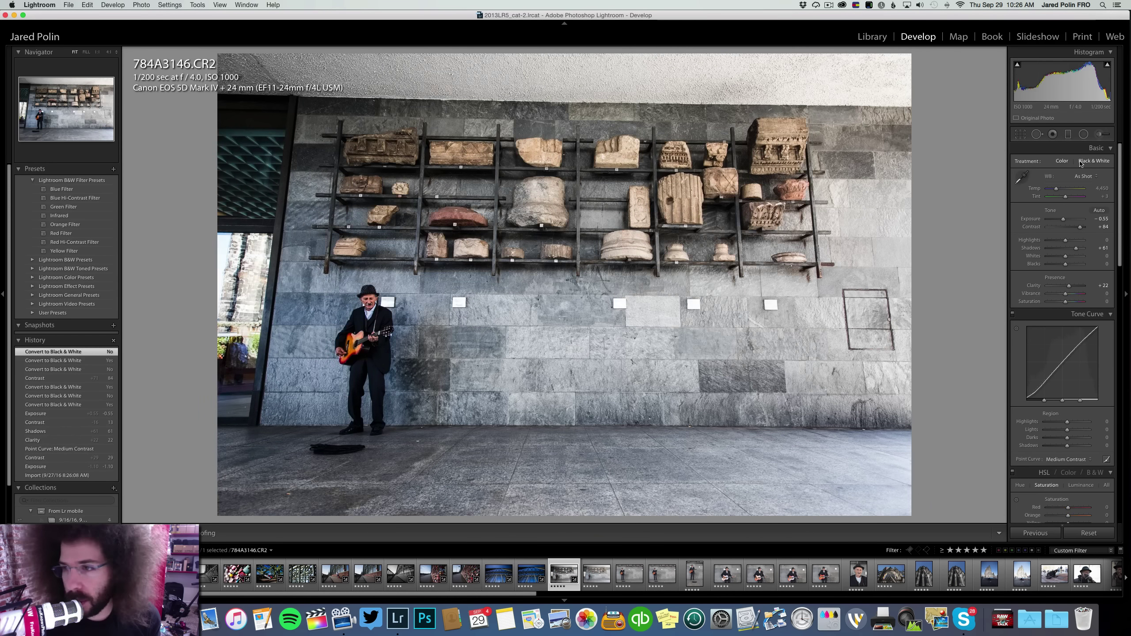
click(1086, 161)
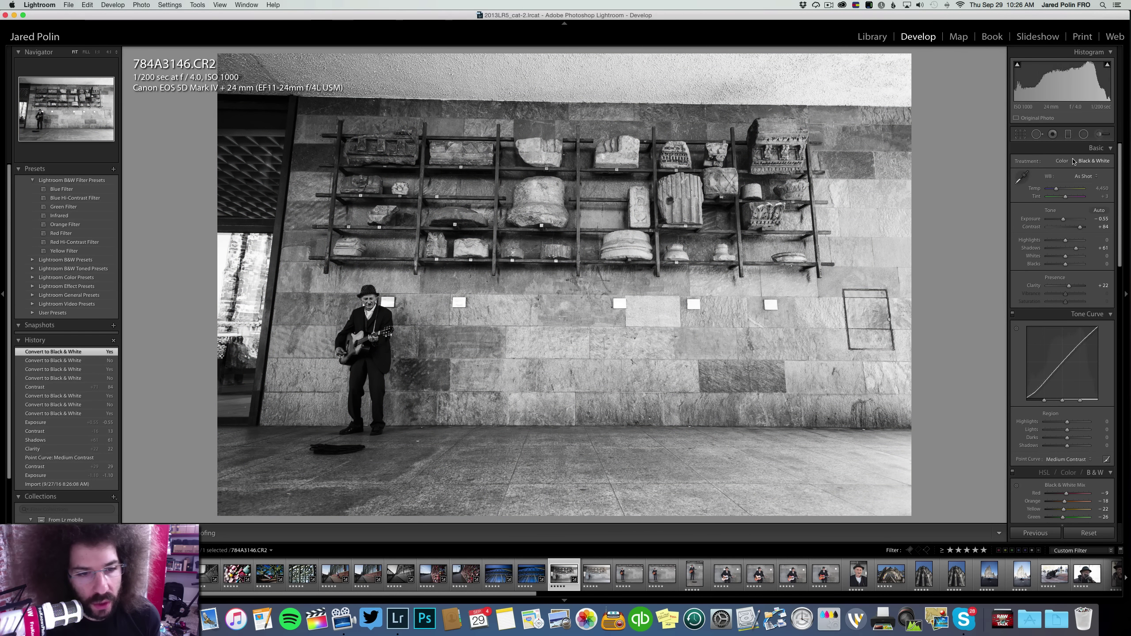
click(1067, 162)
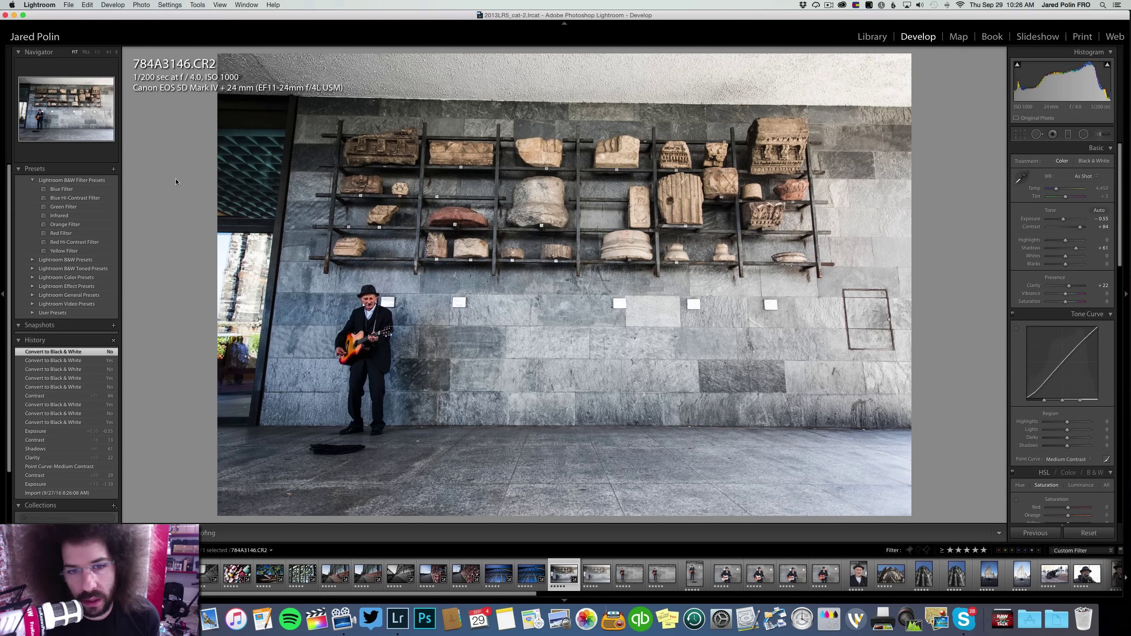
Check the guitarist at 1:1, then set exposure to -0.70 and highlights to -39
click(360, 332)
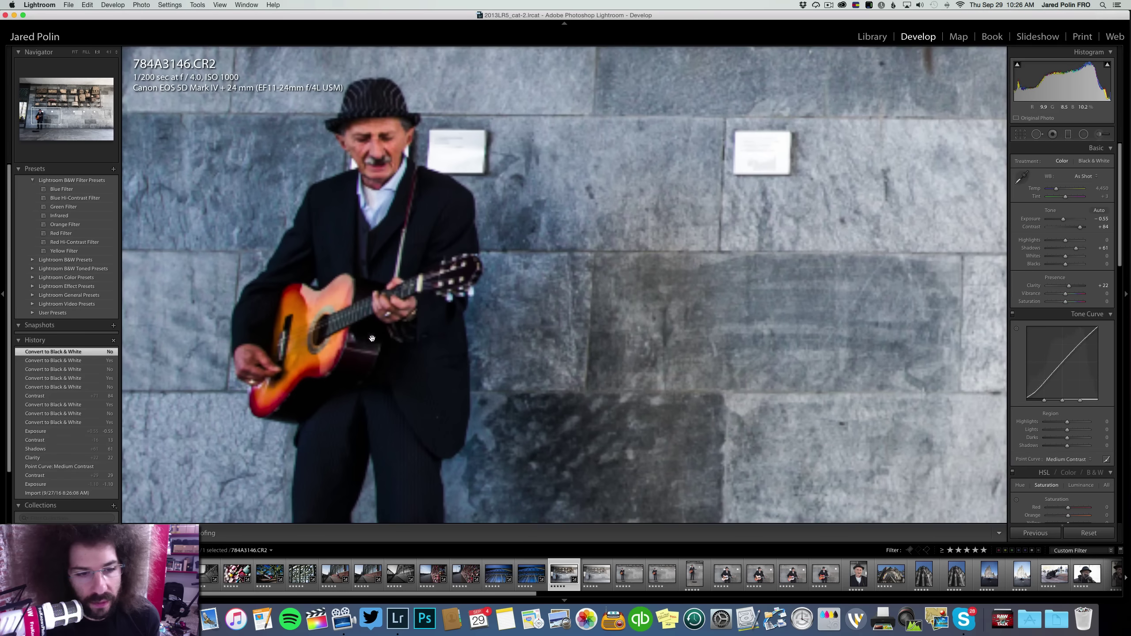
click(348, 280)
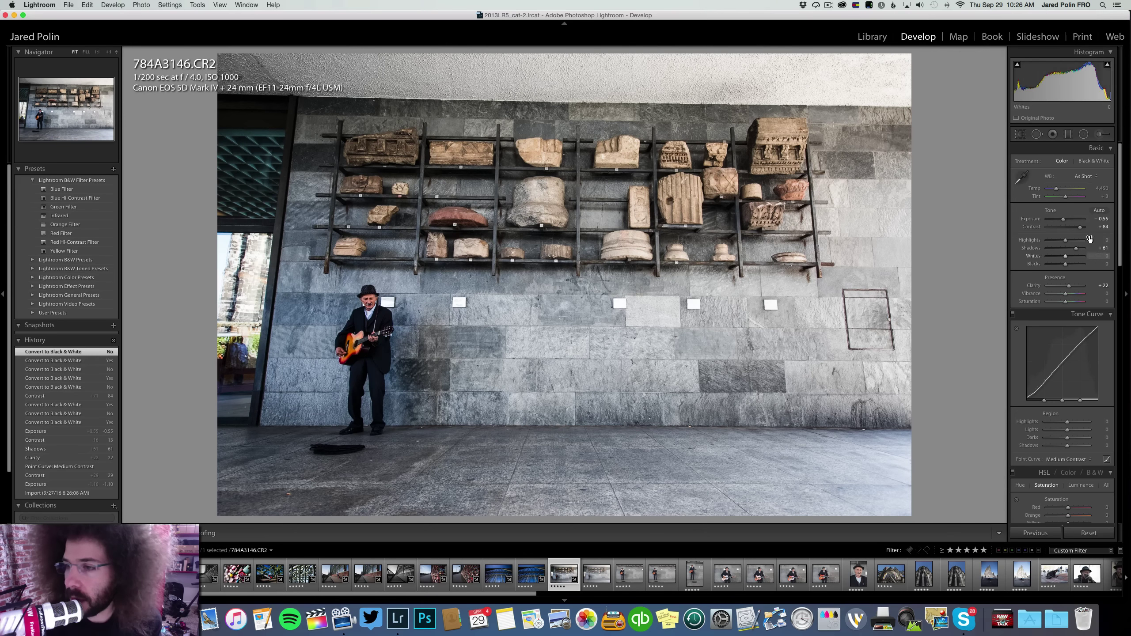
drag(1065, 221, 1062, 219)
click(1058, 241)
Make the guitarist photo black and white with a Strong Contrast curve, exposure around -0.30 and highlights -74
click(1086, 161)
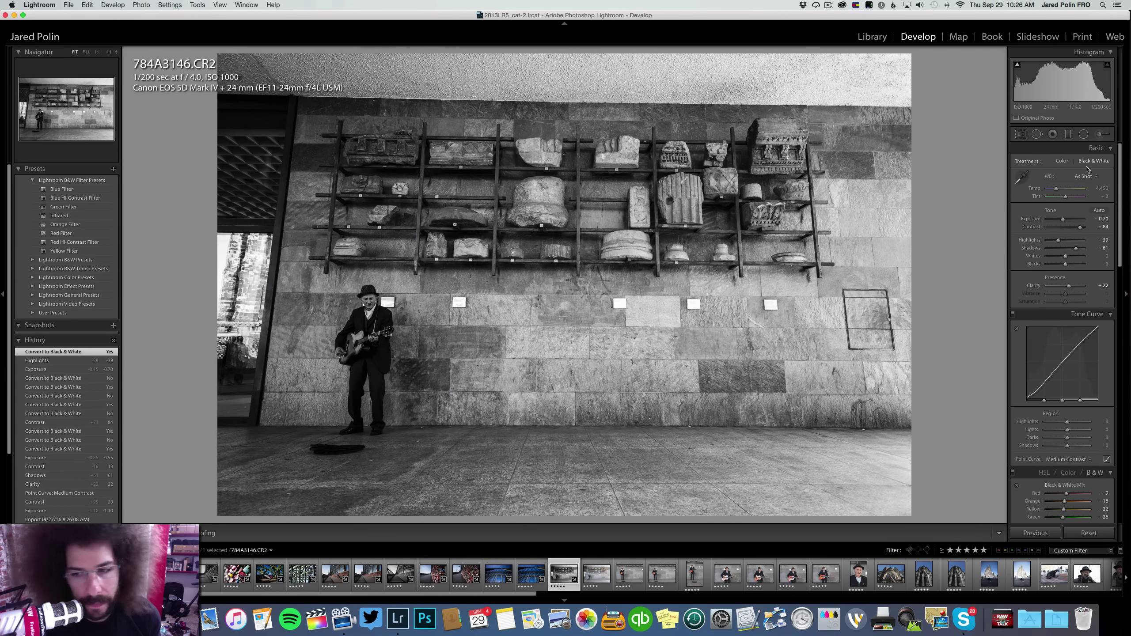
drag(1063, 220, 1063, 221)
double_click(1063, 220)
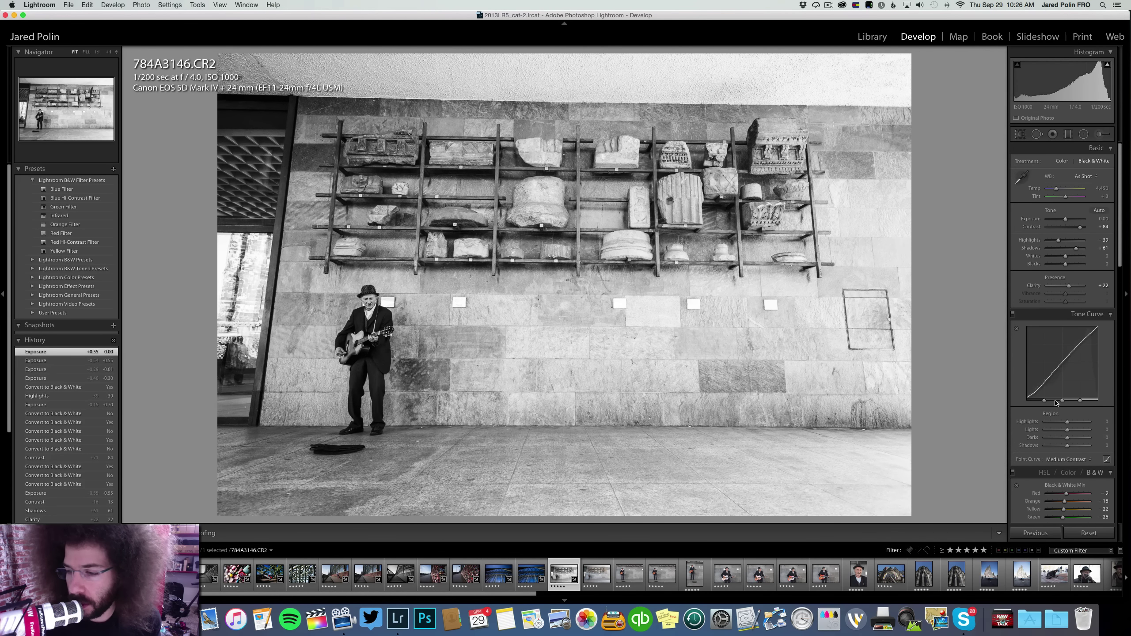
click(1067, 459)
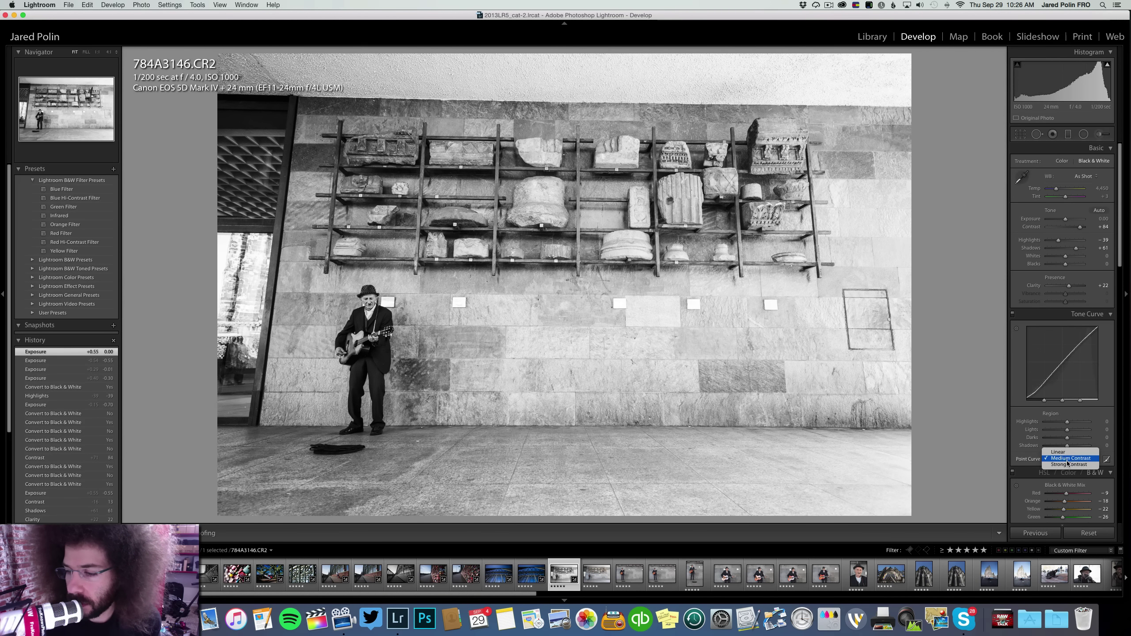
click(1068, 465)
drag(1065, 220, 1063, 221)
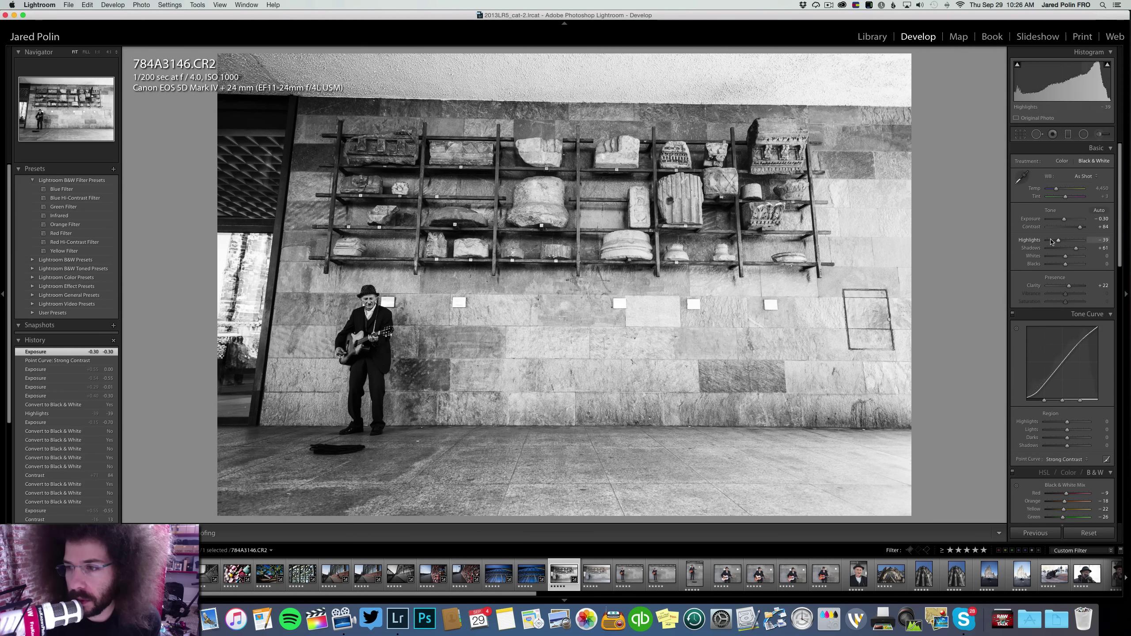
drag(1052, 242, 1071, 266)
click(361, 300)
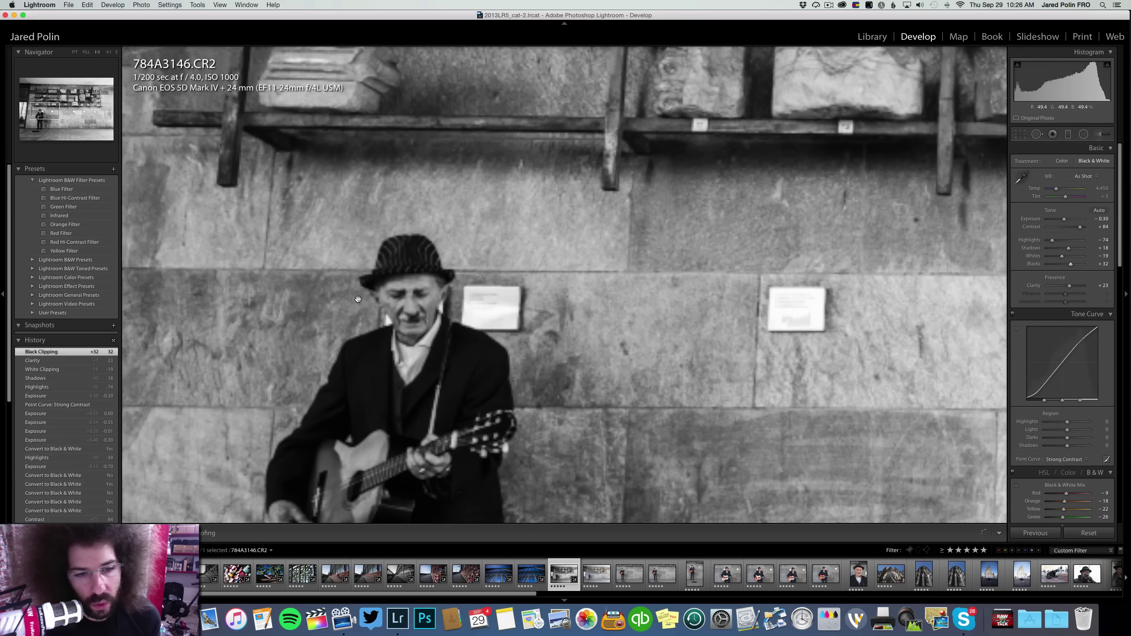
click(408, 278)
Copy the guitarist edit's develop settings and paste them onto the next shot, 784A3149
key(Right)
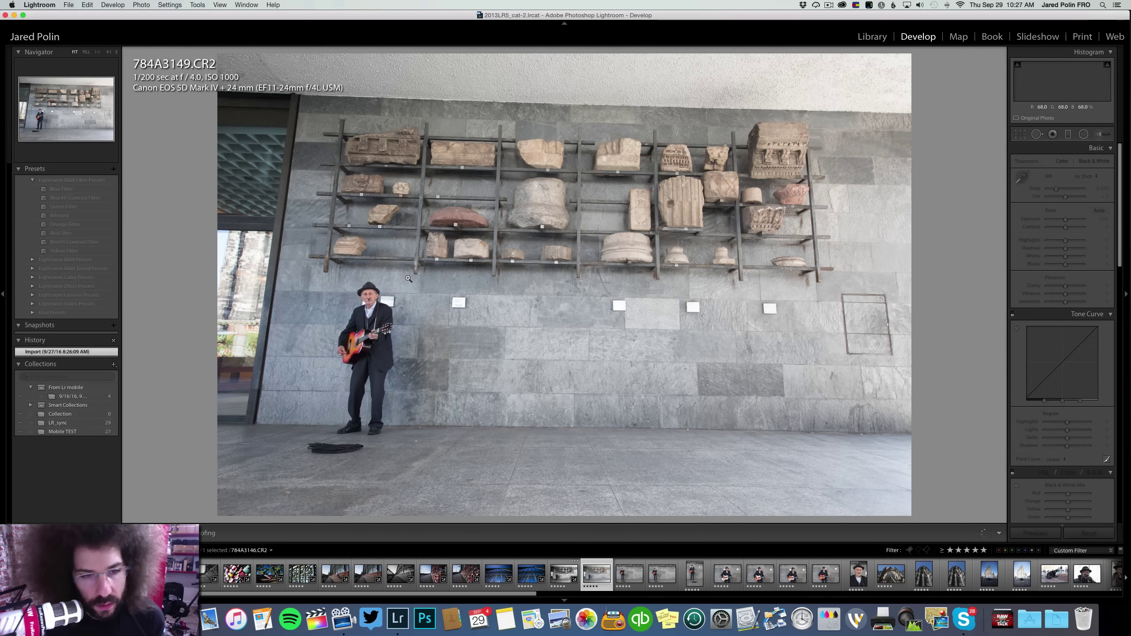
key(Left)
key(Right)
key(Left)
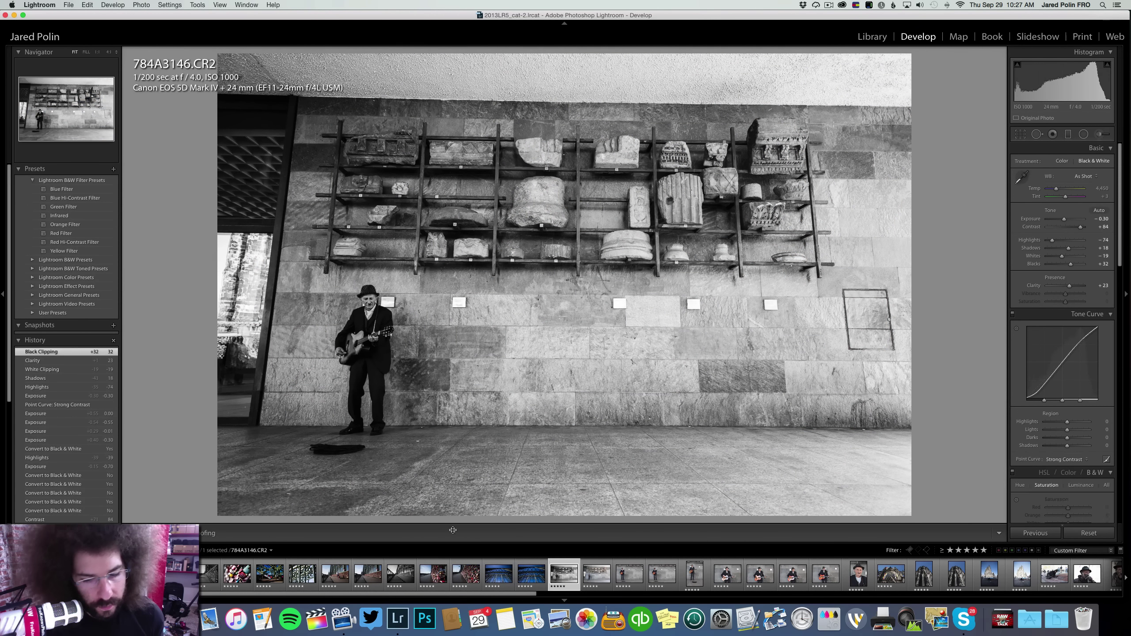
super+click(584, 578)
key(super+shift+c)
key(Return)
key(super+shift+v)
Return 784A3149 to colour and check the guitarist's face at 1:1
click(590, 562)
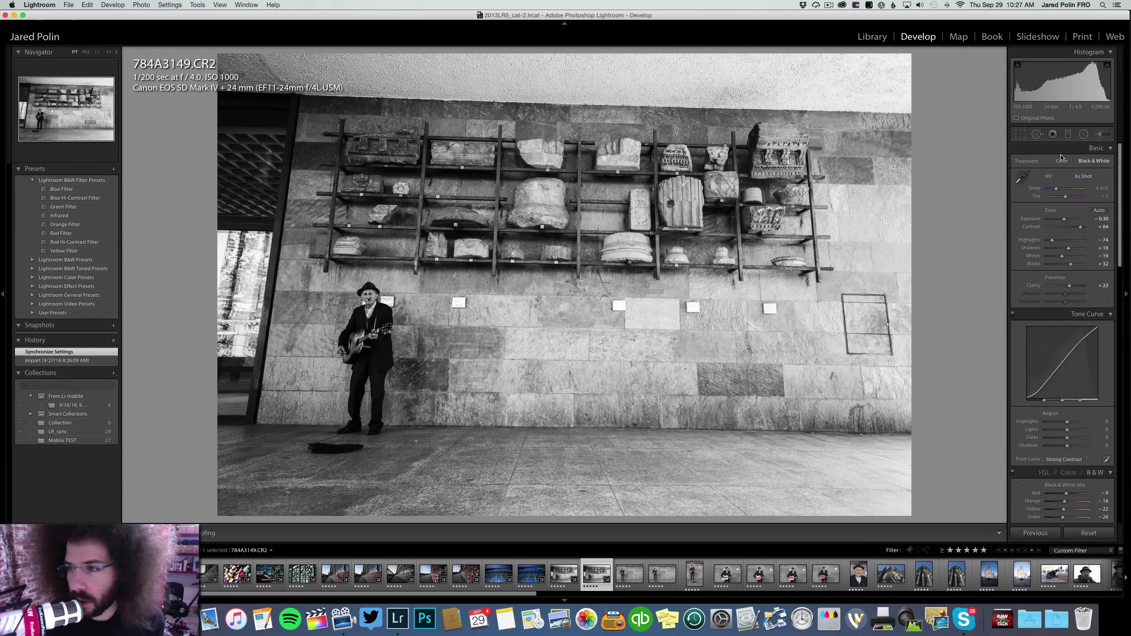
click(1062, 161)
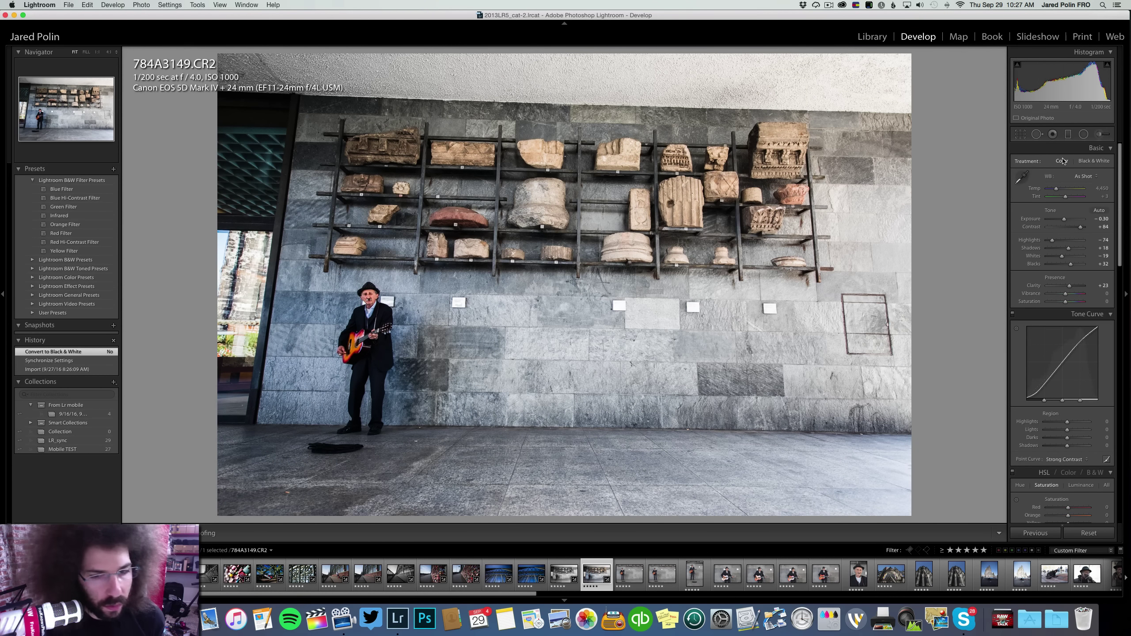
click(363, 297)
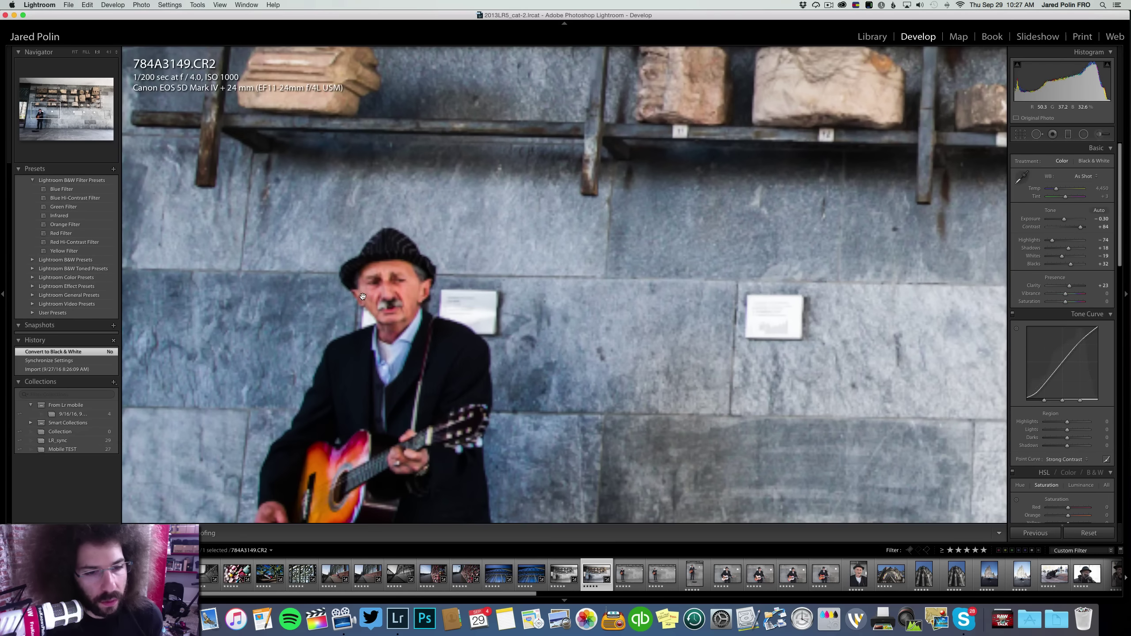
click(384, 227)
key(Right)
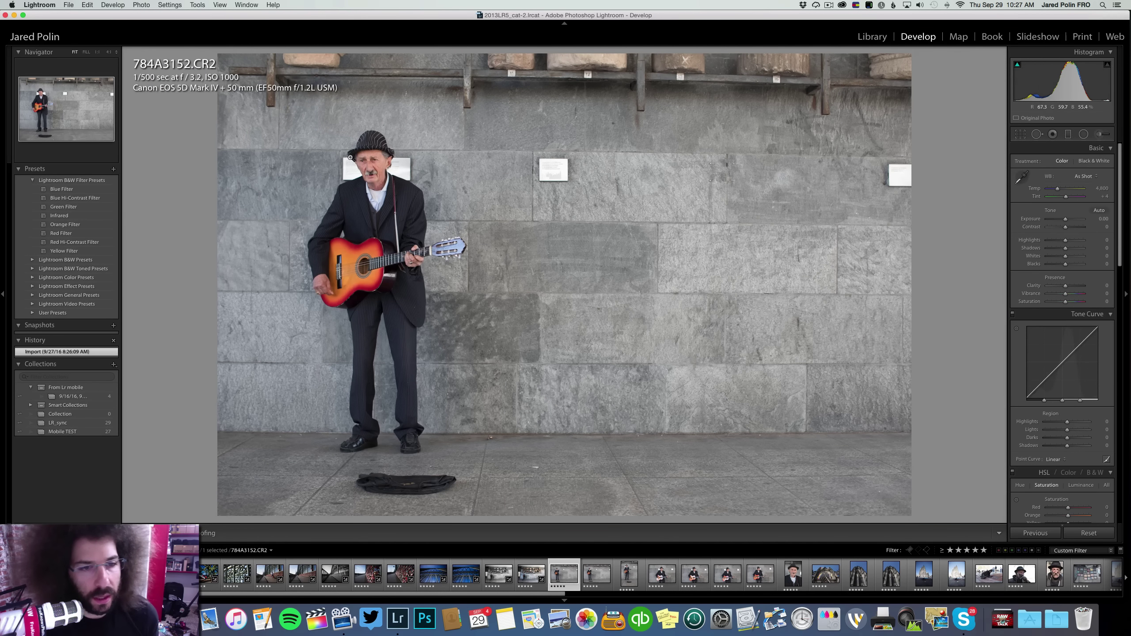
Inspect the man's face at 1:1 on photo 784A3152
key(Right)
key(Left)
click(394, 165)
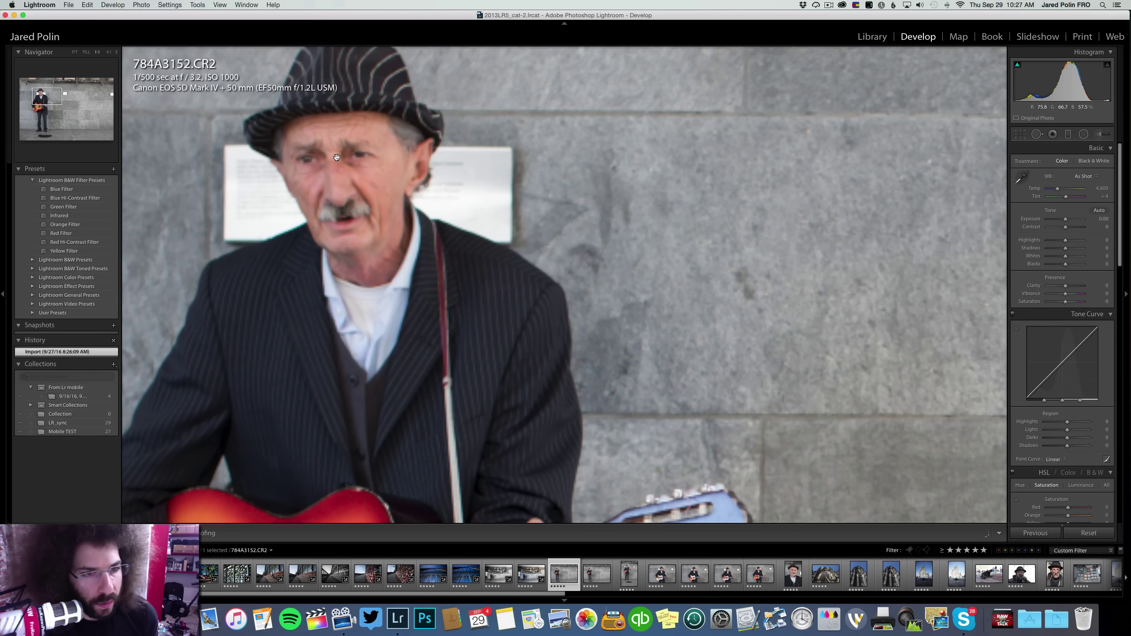
click(359, 173)
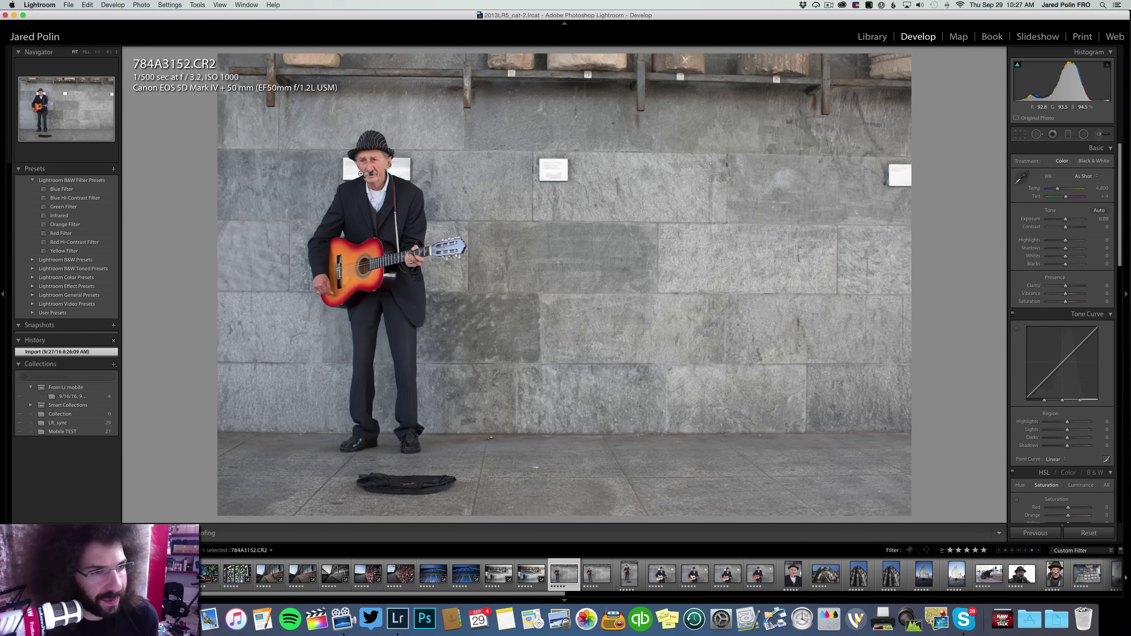
click(360, 173)
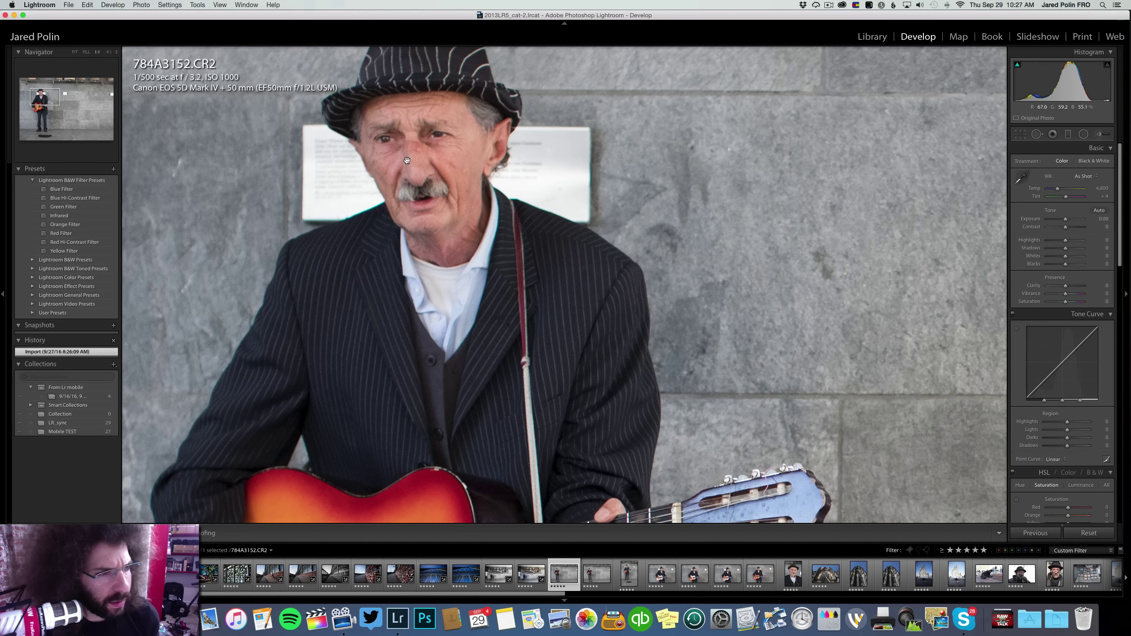
click(442, 174)
Raise contrast to +48, clarity to +41 and shadows to +19, keeping the photo in colour
drag(1065, 226, 1073, 227)
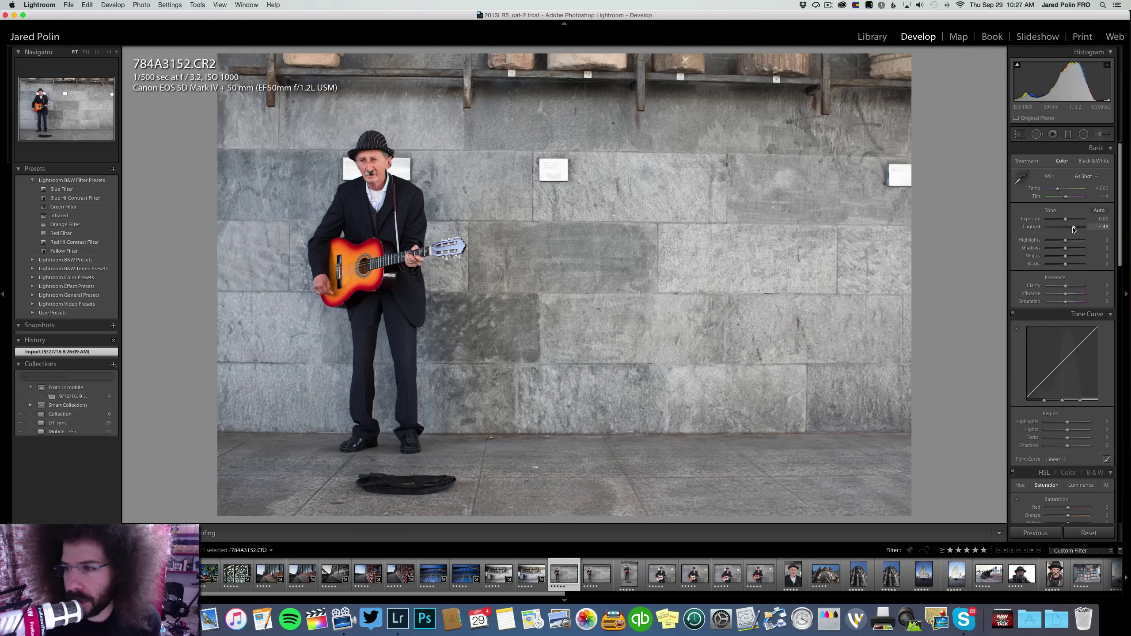
click(1072, 286)
drag(1072, 286, 1073, 285)
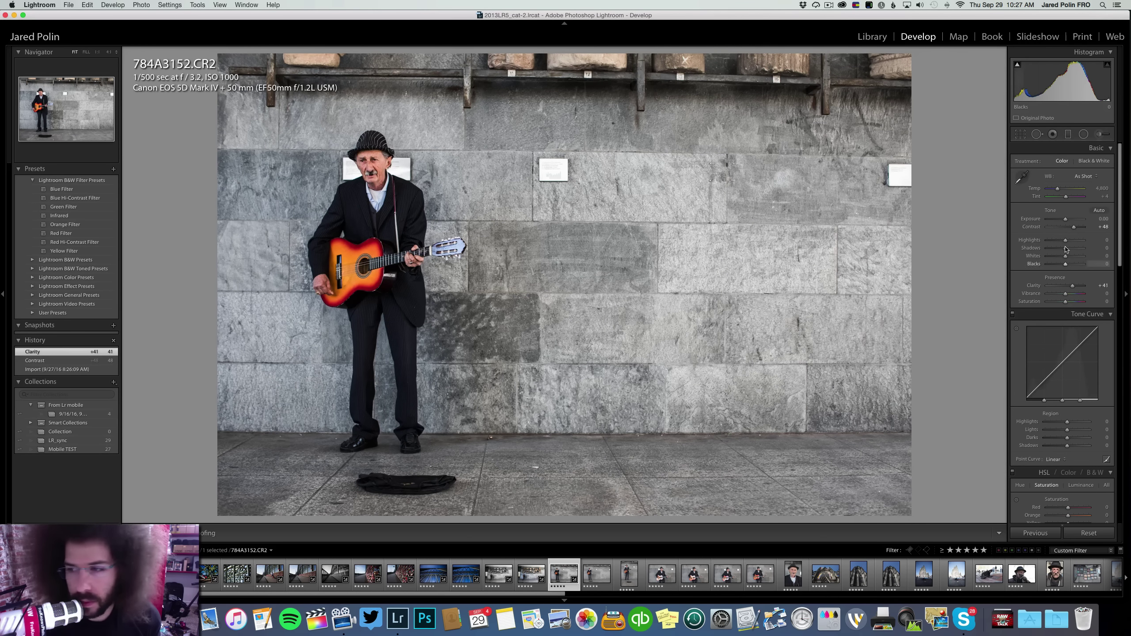
click(1068, 248)
key(v)
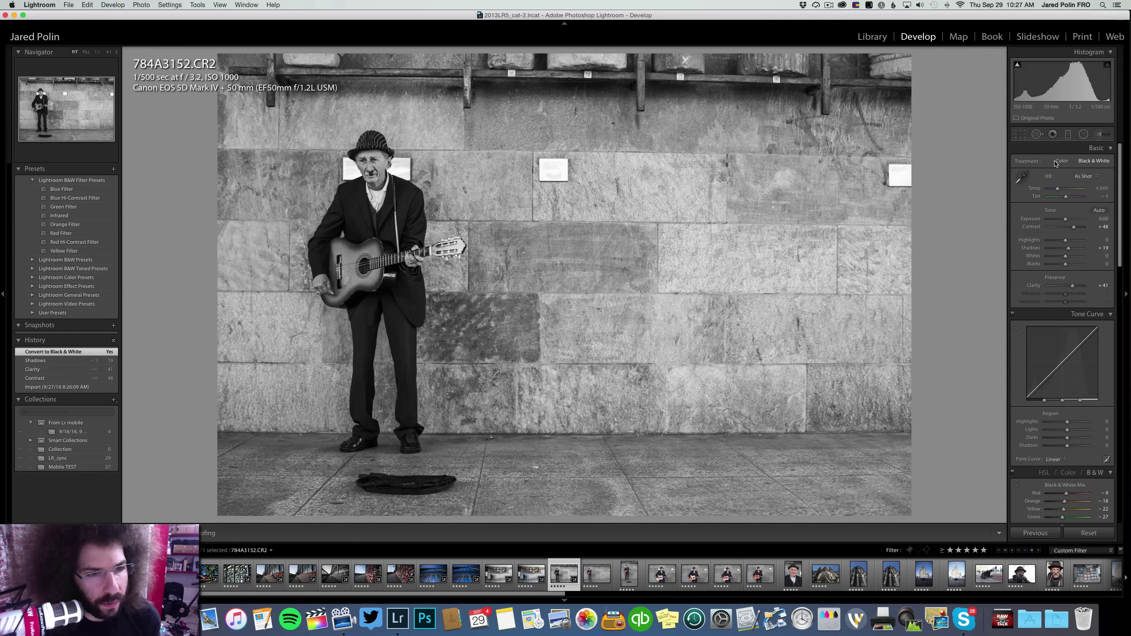
click(1059, 163)
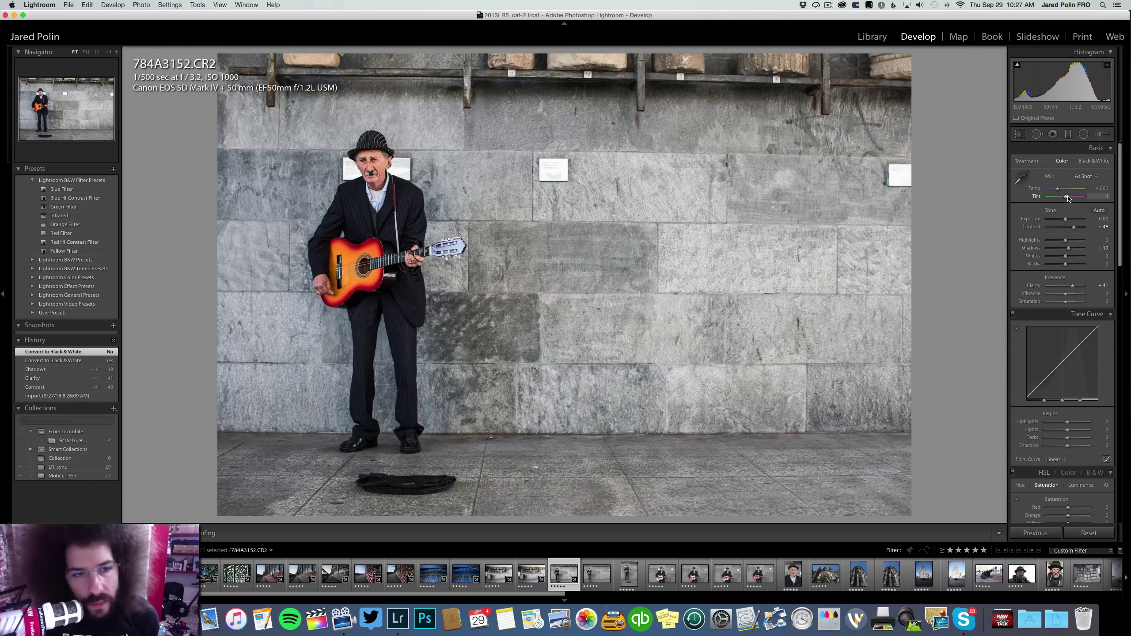
Set tint to +9, cool the temperature, lift shadows to +35 and clear the filmstrip rating filter
key(super+z)
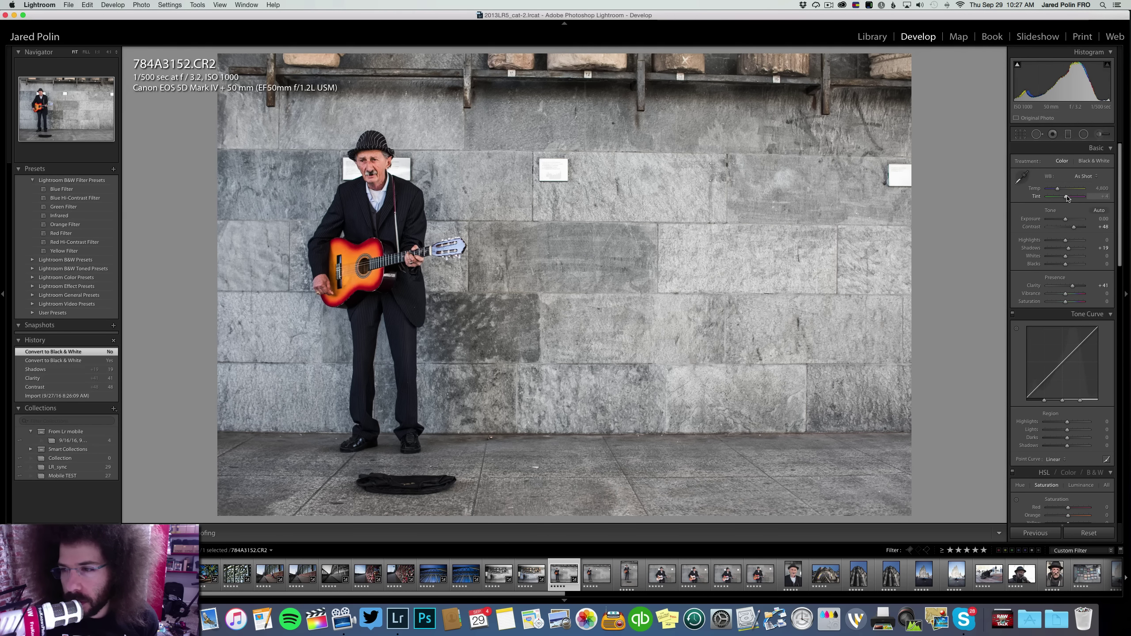
click(1067, 197)
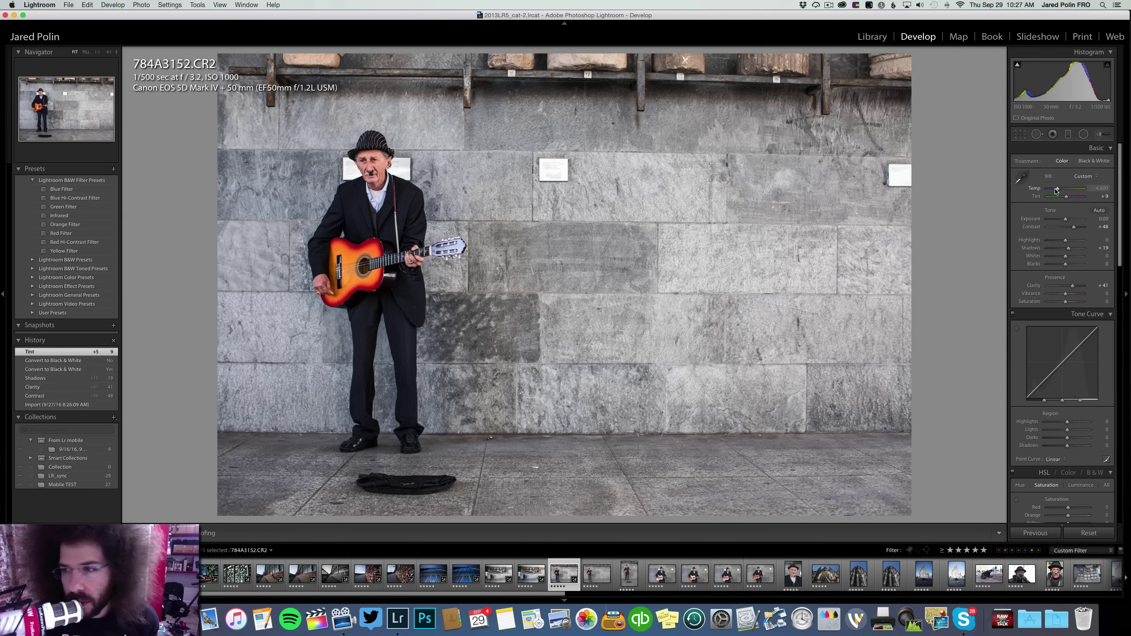
drag(1057, 191, 1056, 192)
mouse_move(1070, 248)
mouse_down()
mouse_move(1072, 289)
mouse_move(1062, 270)
mouse_move(1077, 229)
mouse_up()
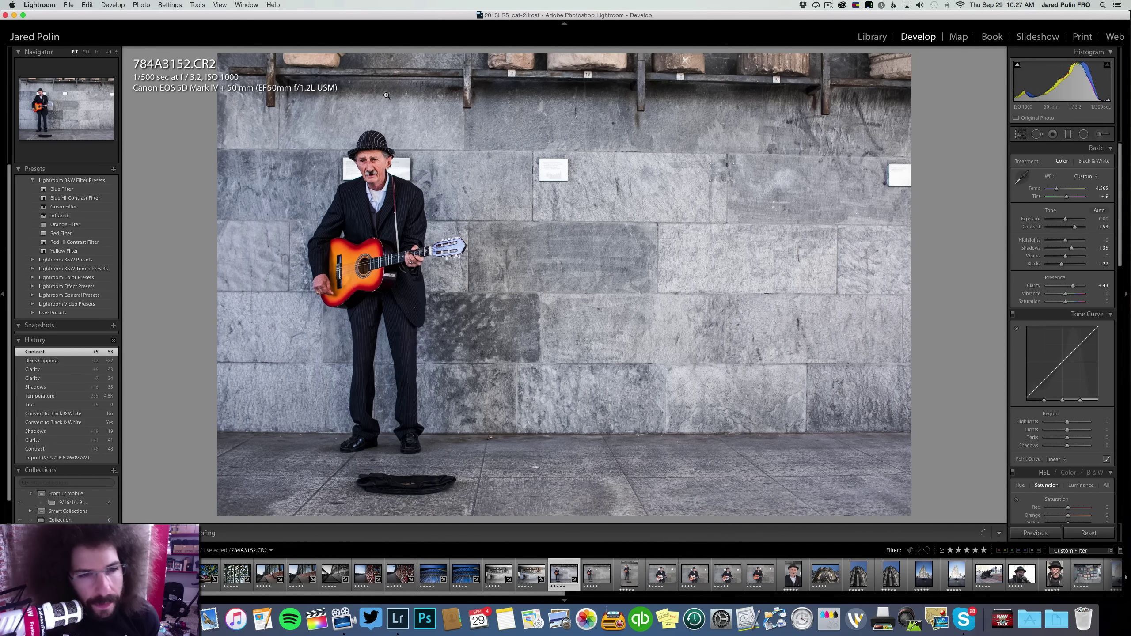
click(375, 156)
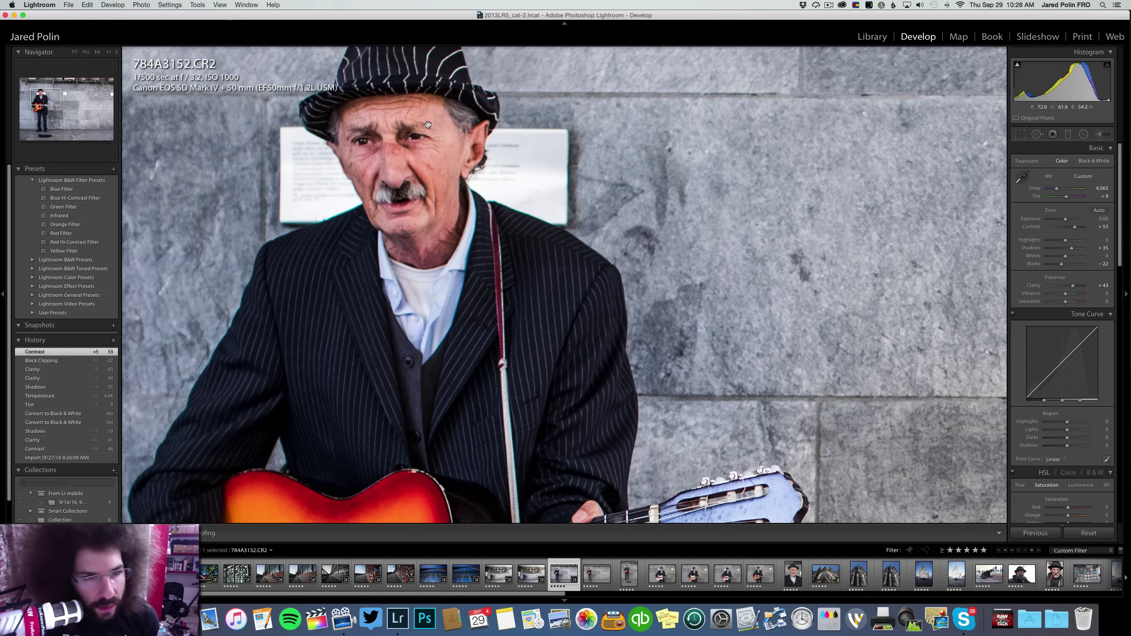
click(433, 122)
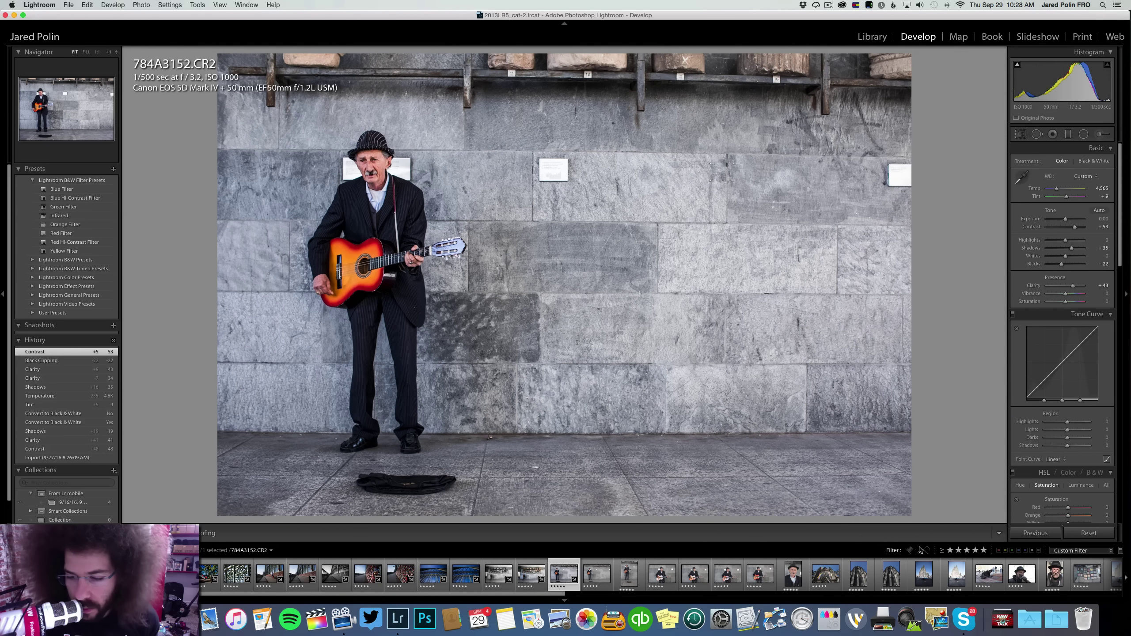
click(950, 551)
Compare frames 784A3151 to 784A3154 at 1:1, then return to 784A3152 with the five-star filter
click(950, 550)
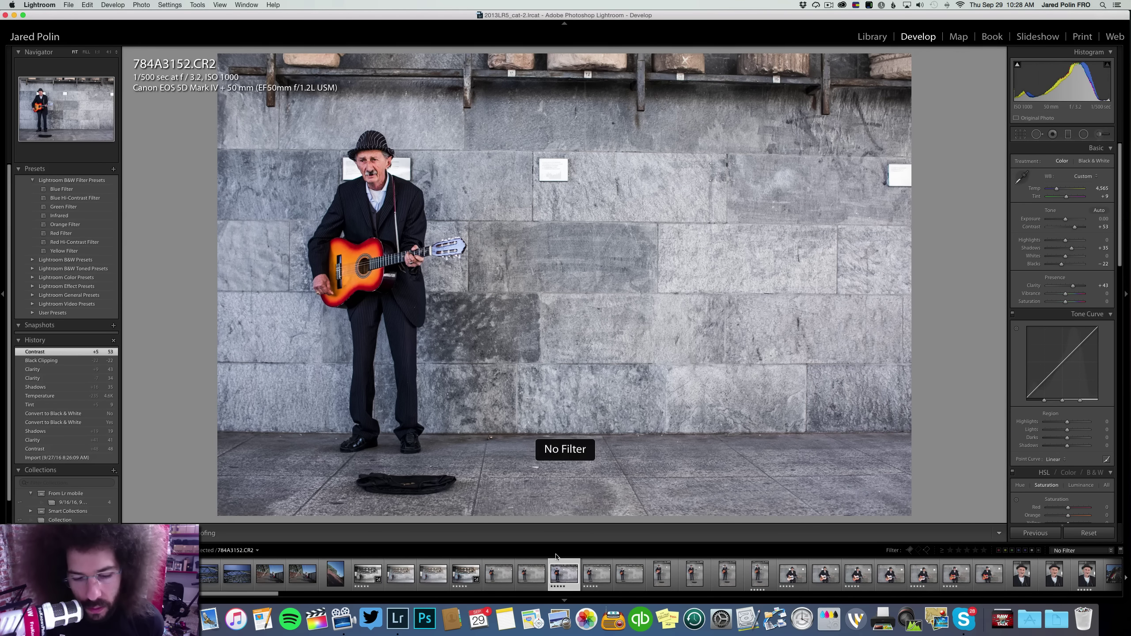
key(Left)
click(380, 153)
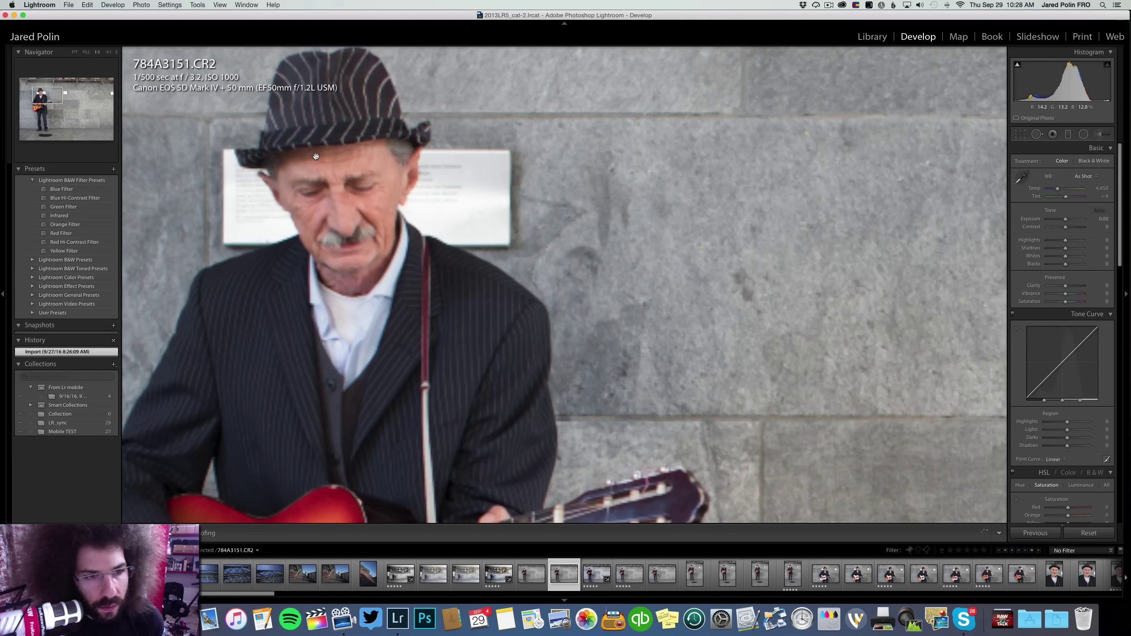
key(Right)
key(Right)
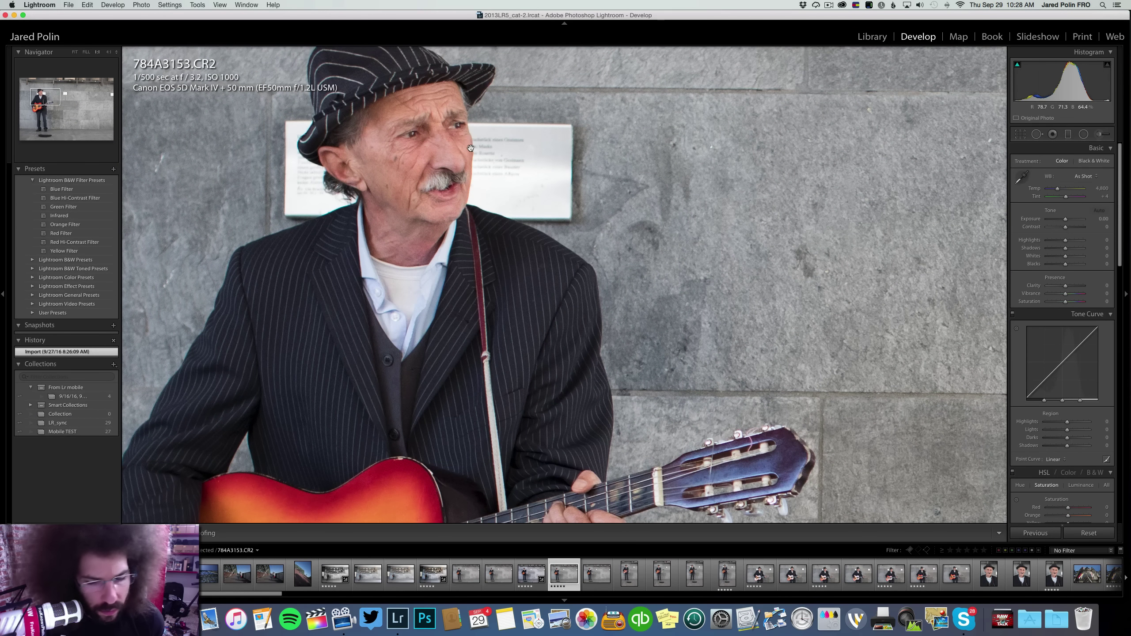
key(Right)
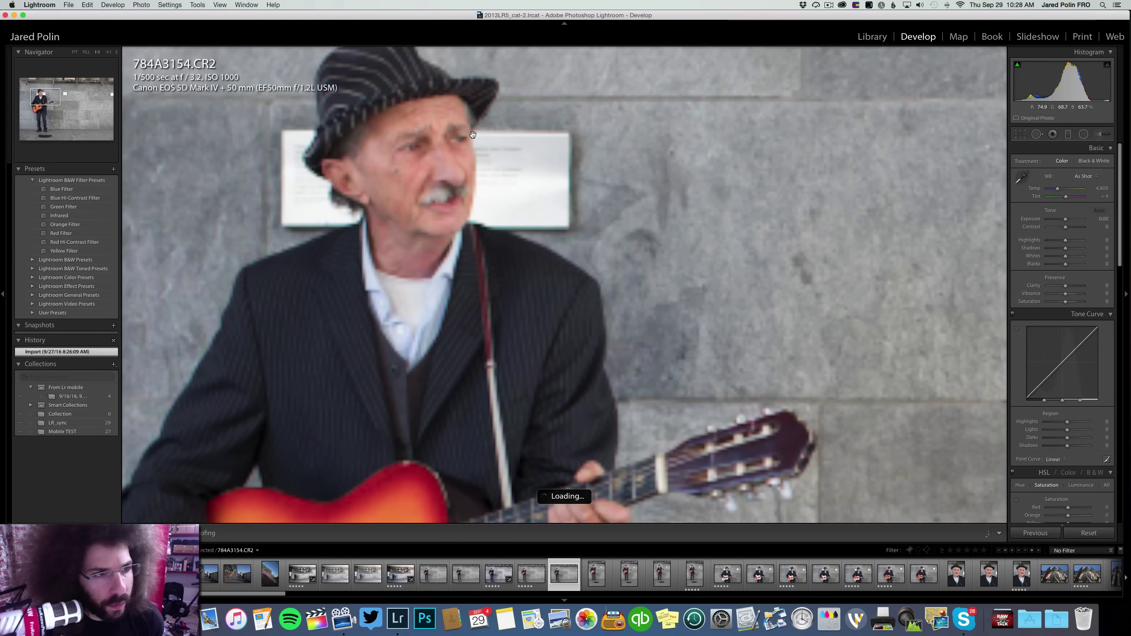
click(434, 121)
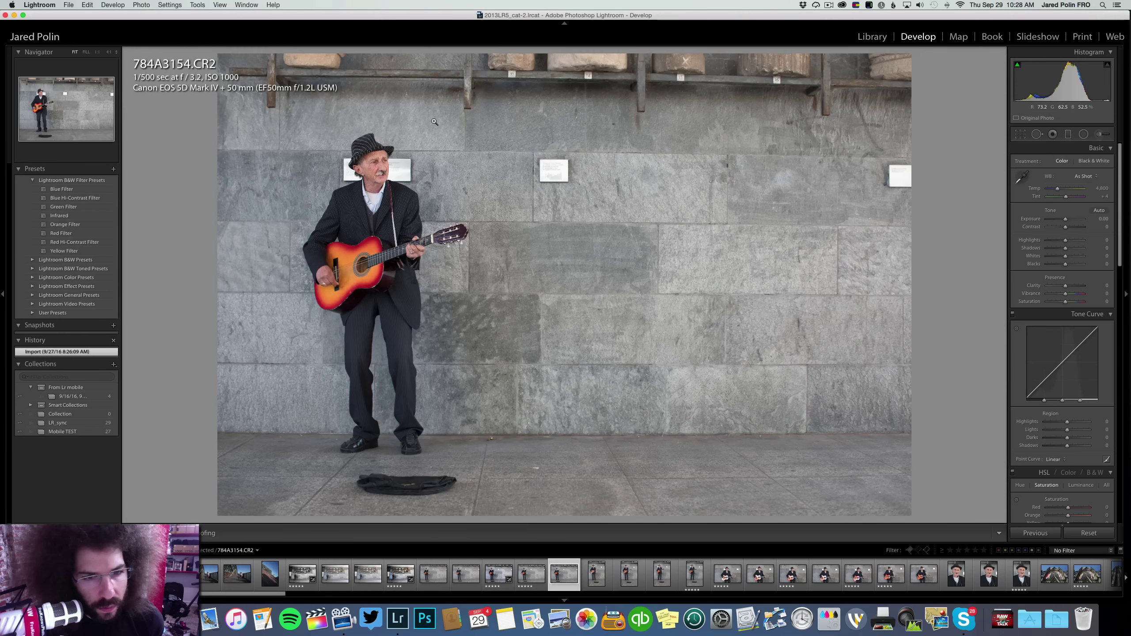
key(Left)
key(Left)
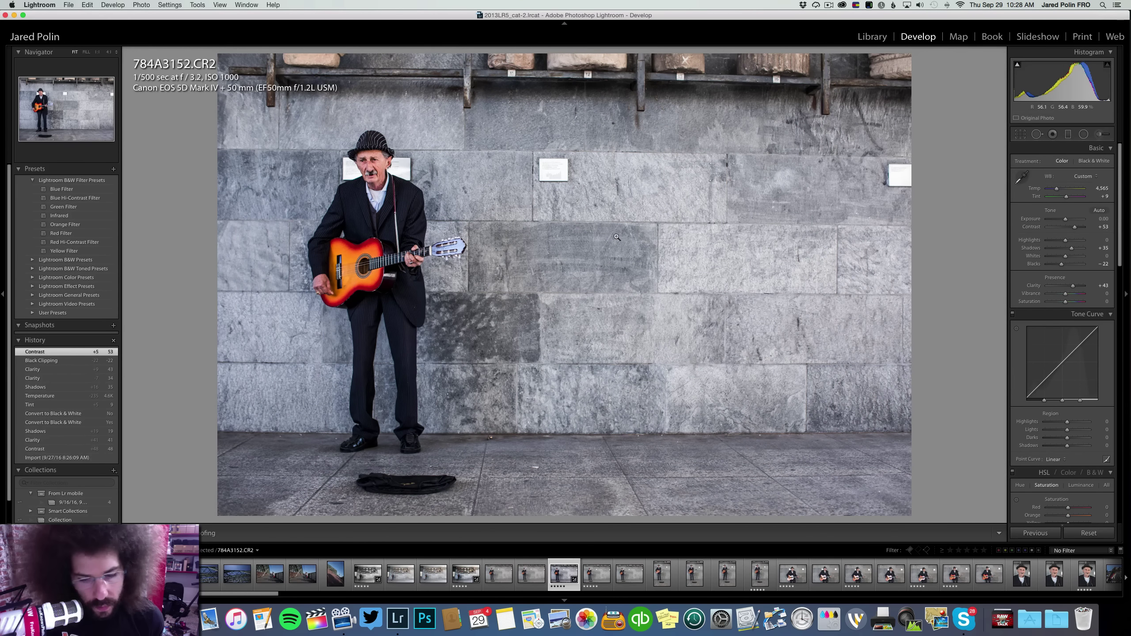
click(982, 550)
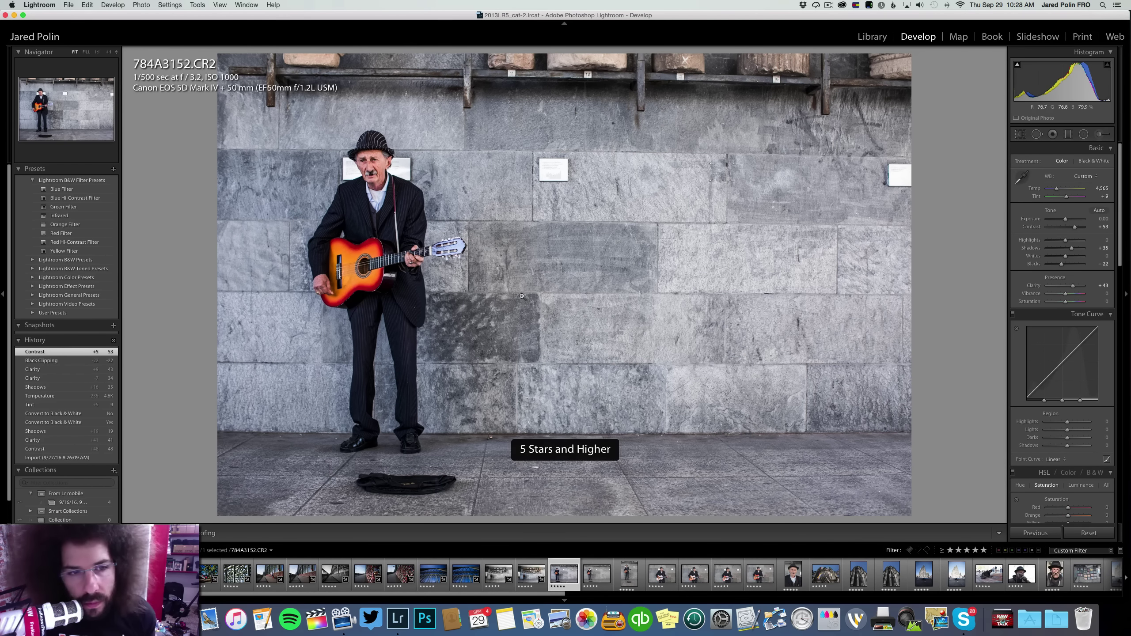
Sync 784A3152's colour edit onto 784A3153 after comparing black-and-white and colour treatments
click(1095, 162)
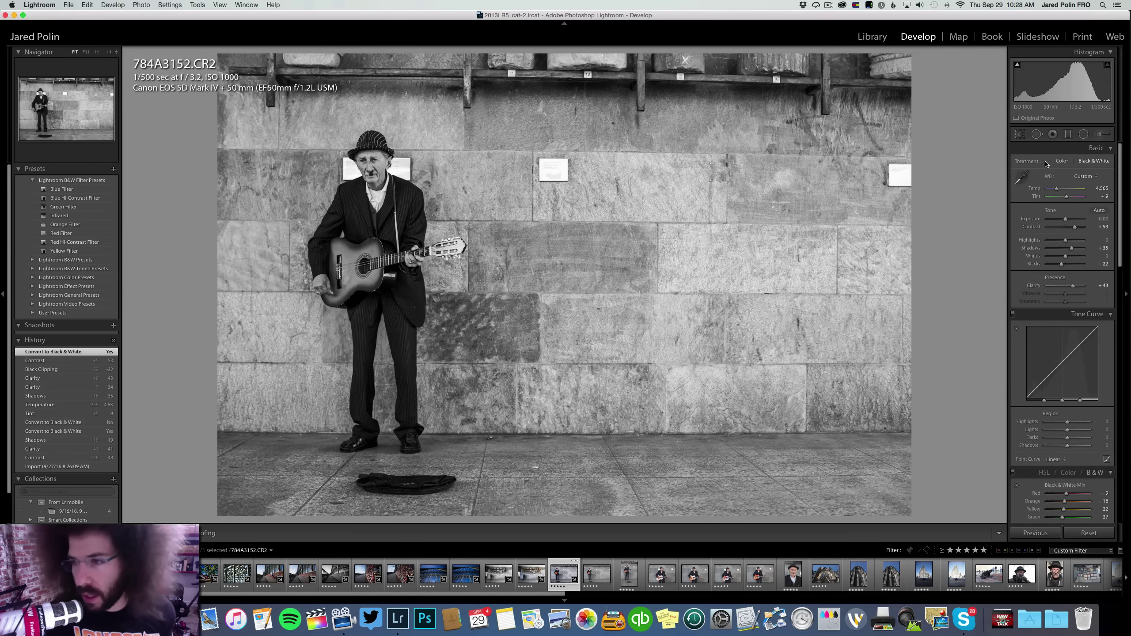
click(1059, 162)
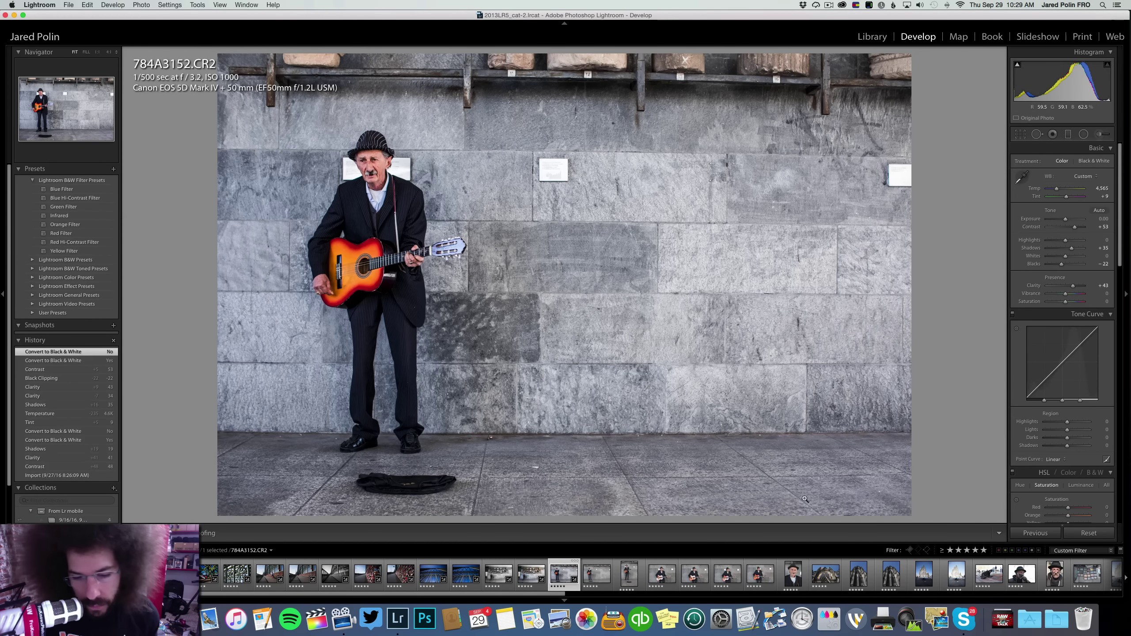
shift+click(632, 577)
click(1039, 533)
key(Return)
click(588, 562)
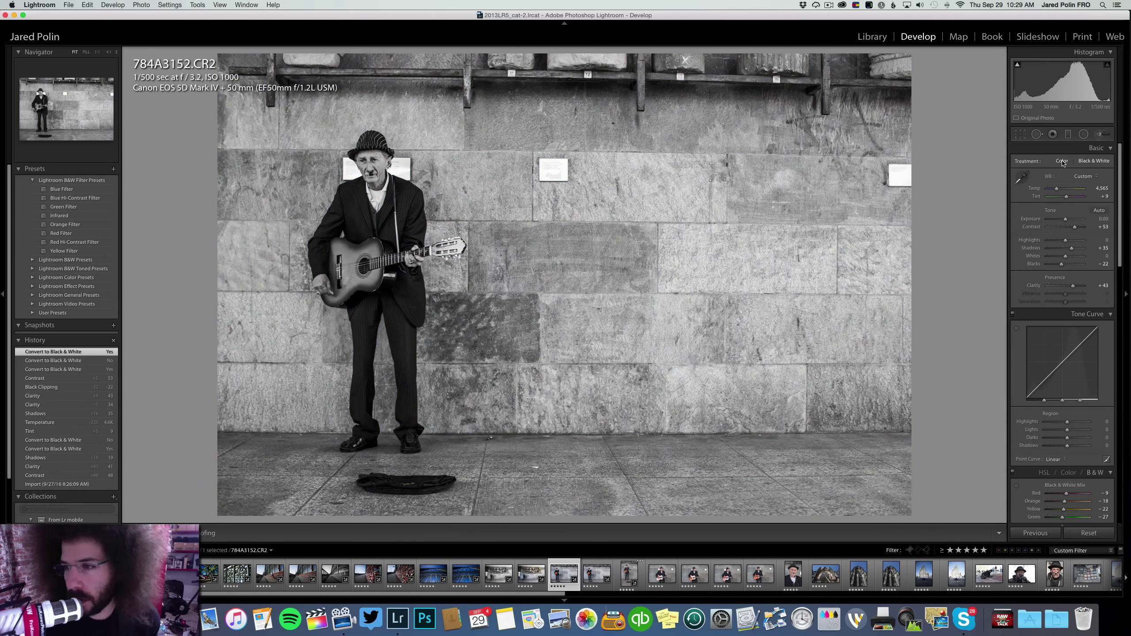
click(1061, 161)
click(1087, 161)
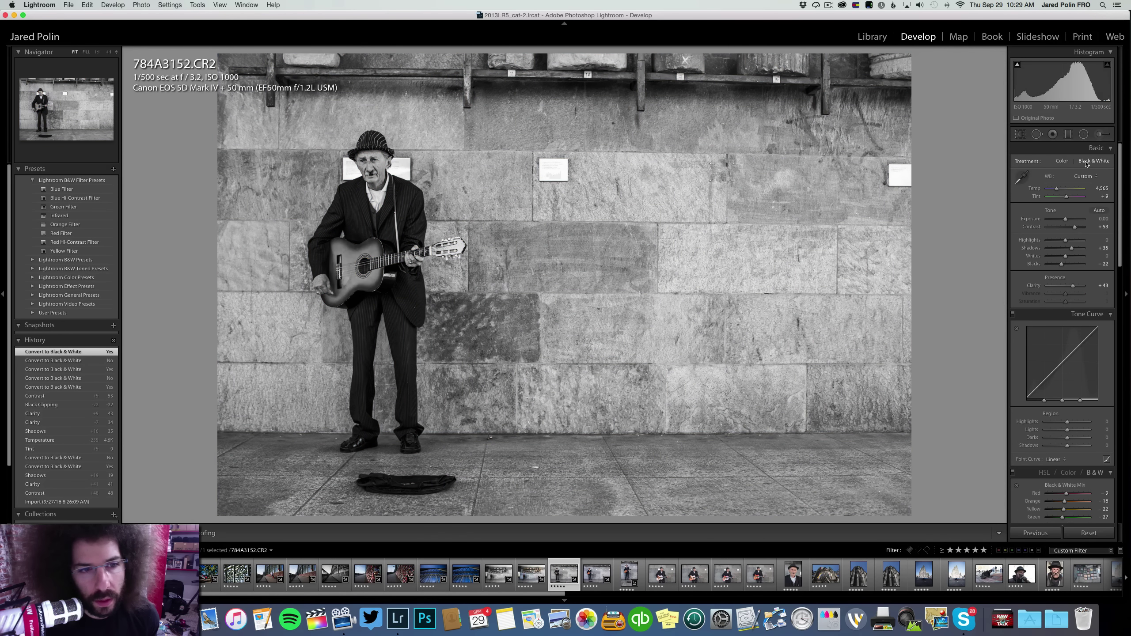
Return the portrait to colour and create a virtual copy of it
key(v)
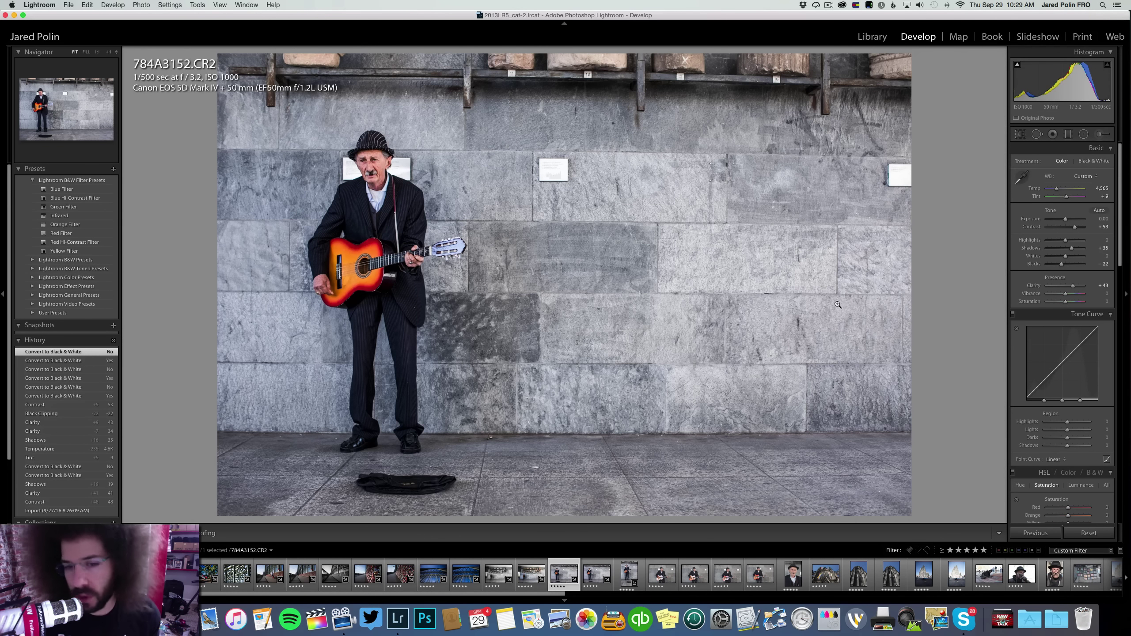
right_click(550, 563)
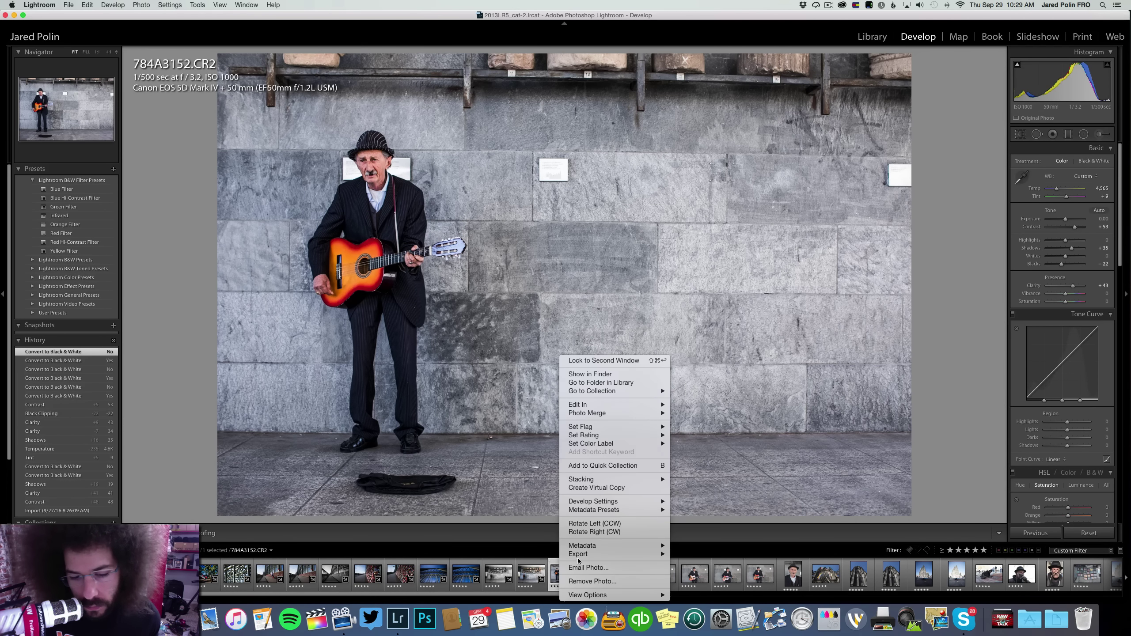
mouse_move(595, 512)
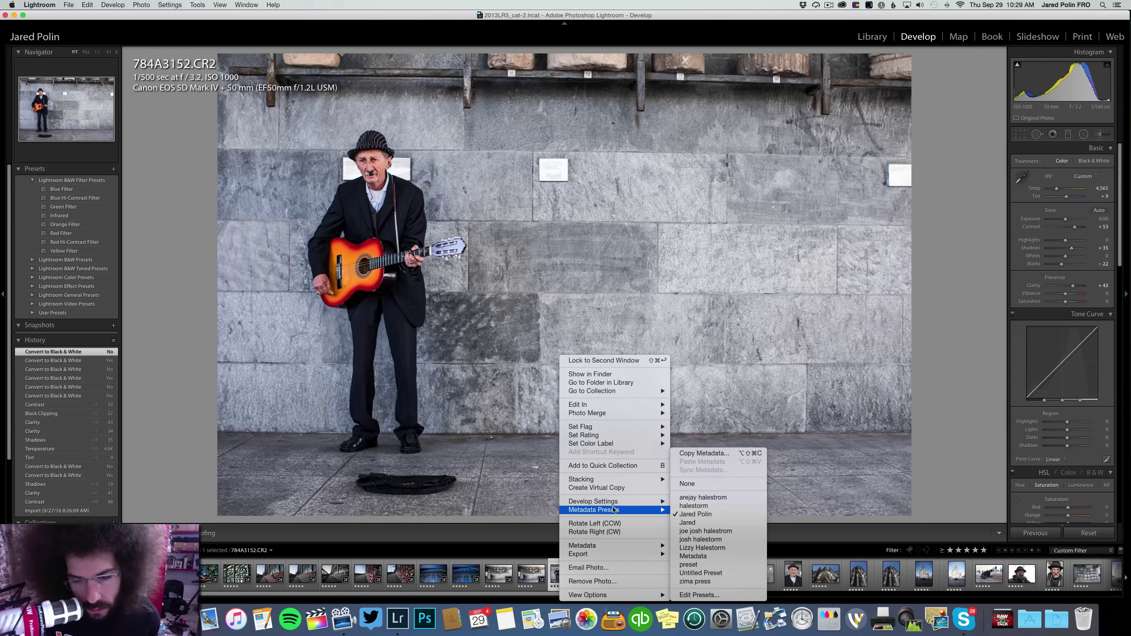
click(610, 488)
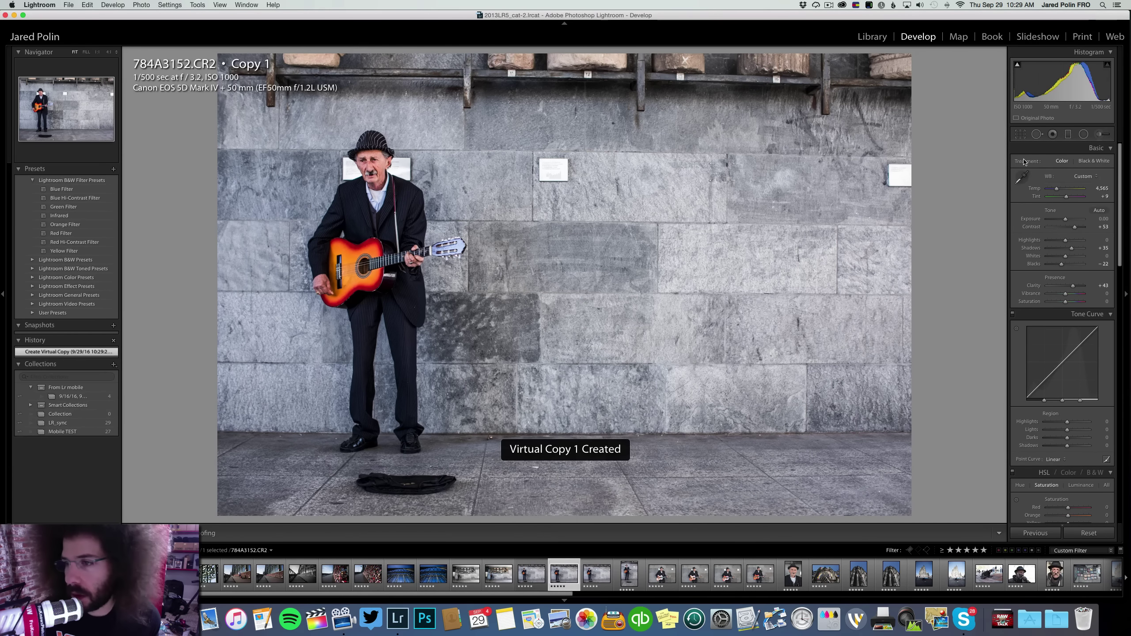
Make the copy black and white with contrast +100, exposure +0.30, highlights -37 and blacks -33
key(v)
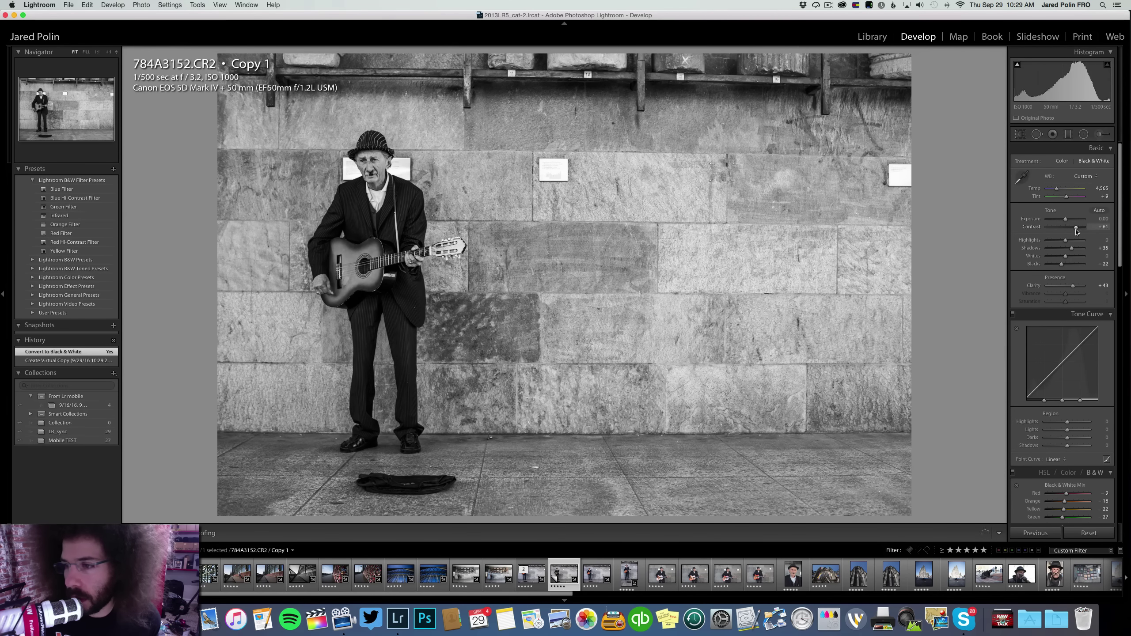
drag(1077, 231, 1067, 222)
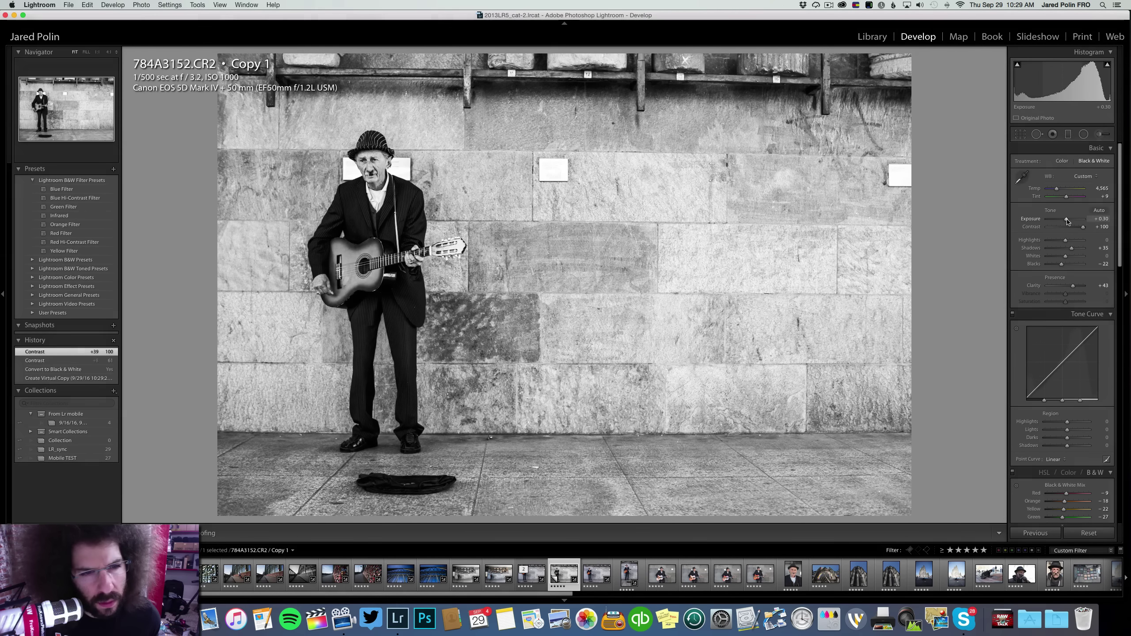
click(1059, 241)
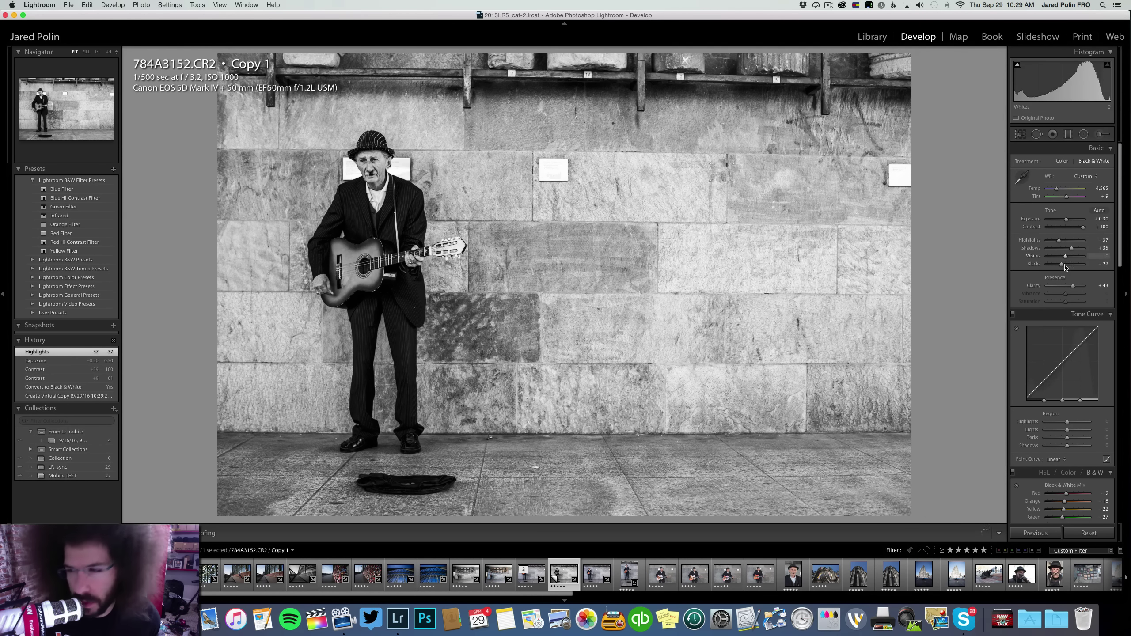
mouse_move(1062, 267)
mouse_down()
mouse_move(1073, 258)
mouse_move(1063, 258)
mouse_up()
key(Left)
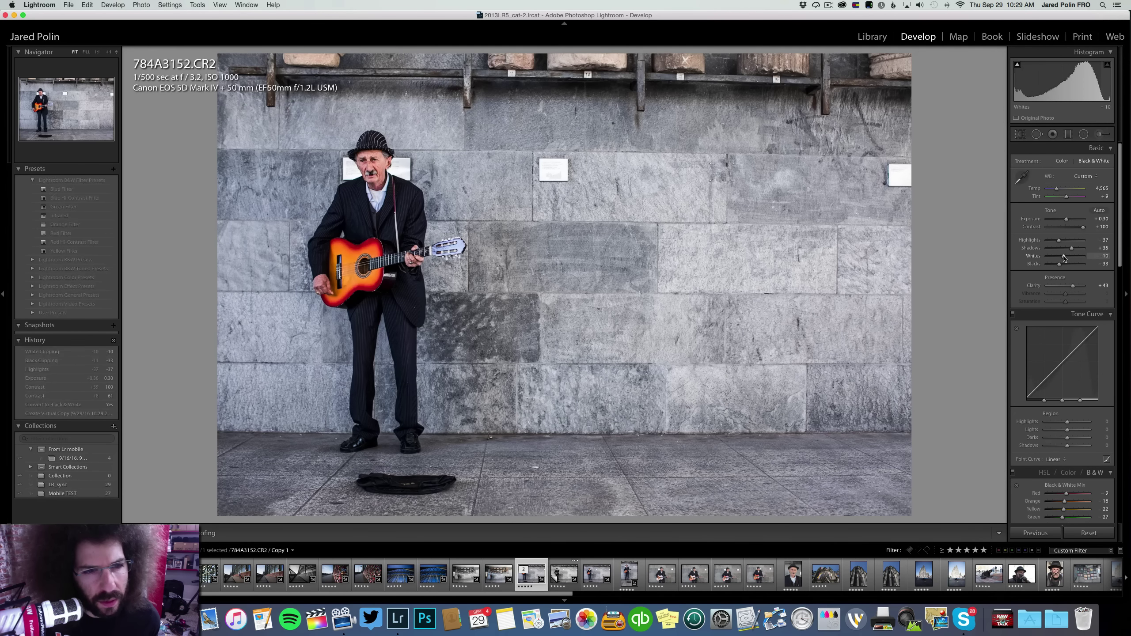
key(v)
key(v)
key(v)
key(v)
key(v)
key(v)
key(Right)
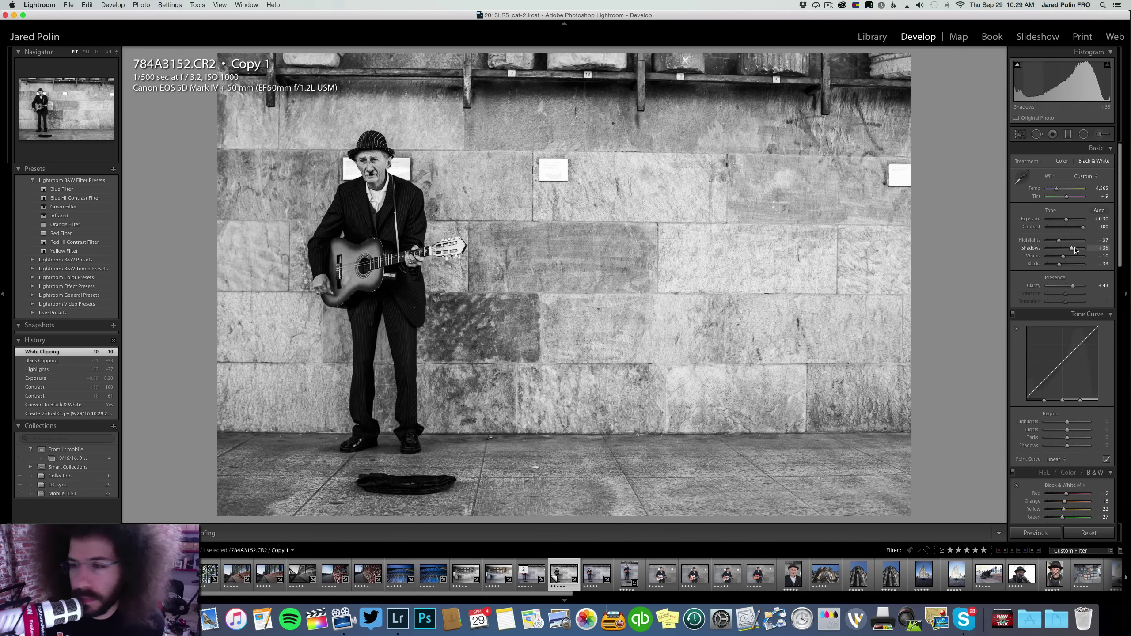
click(1075, 248)
drag(1073, 250, 1065, 242)
key(Right)
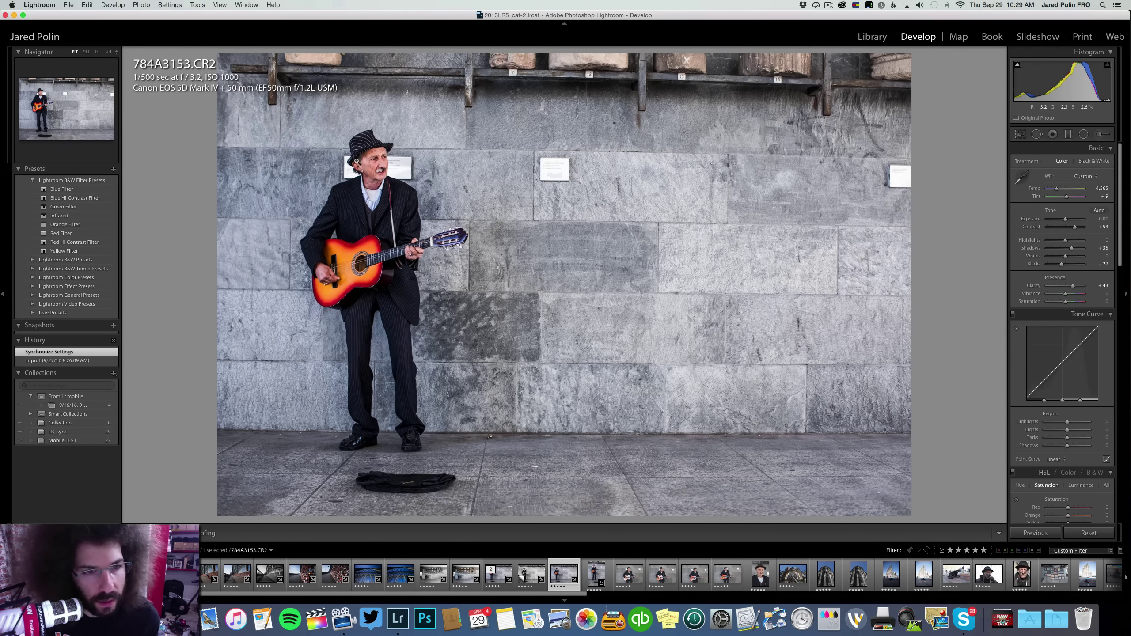
Check the musician's face at 1:1, then trial black and white twice before keeping the shot in colour
click(356, 161)
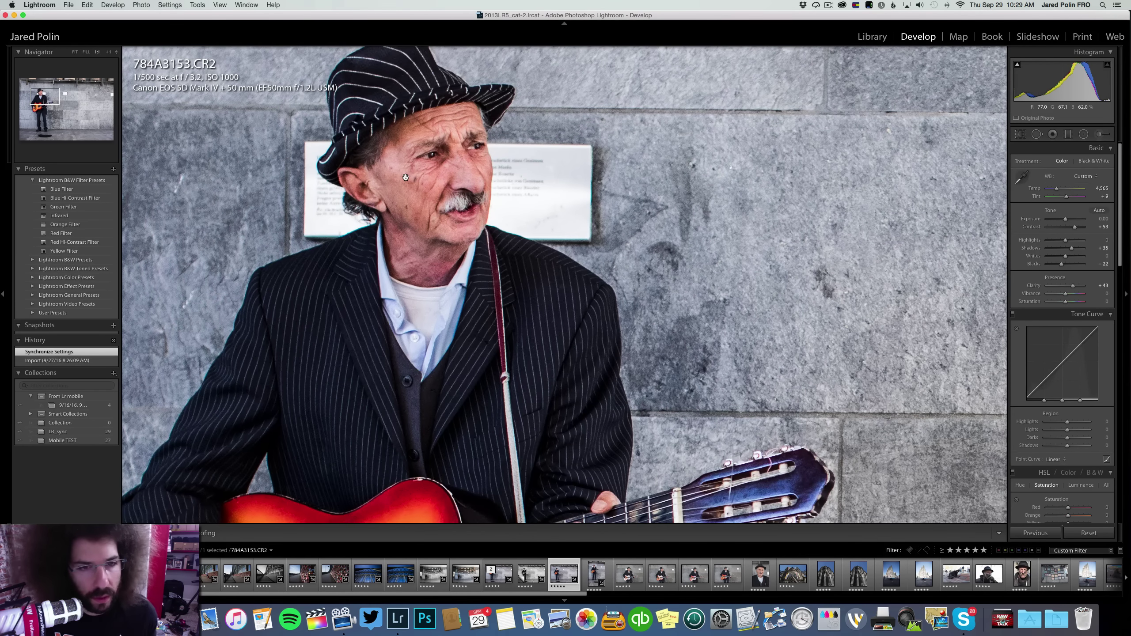
click(406, 177)
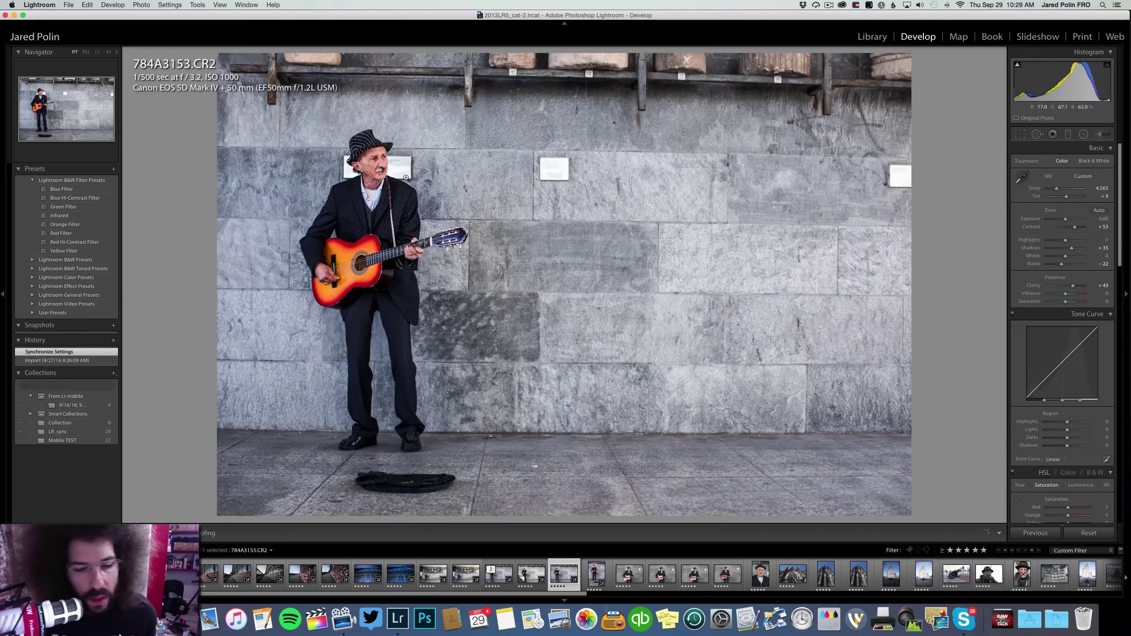
click(1080, 161)
click(1062, 161)
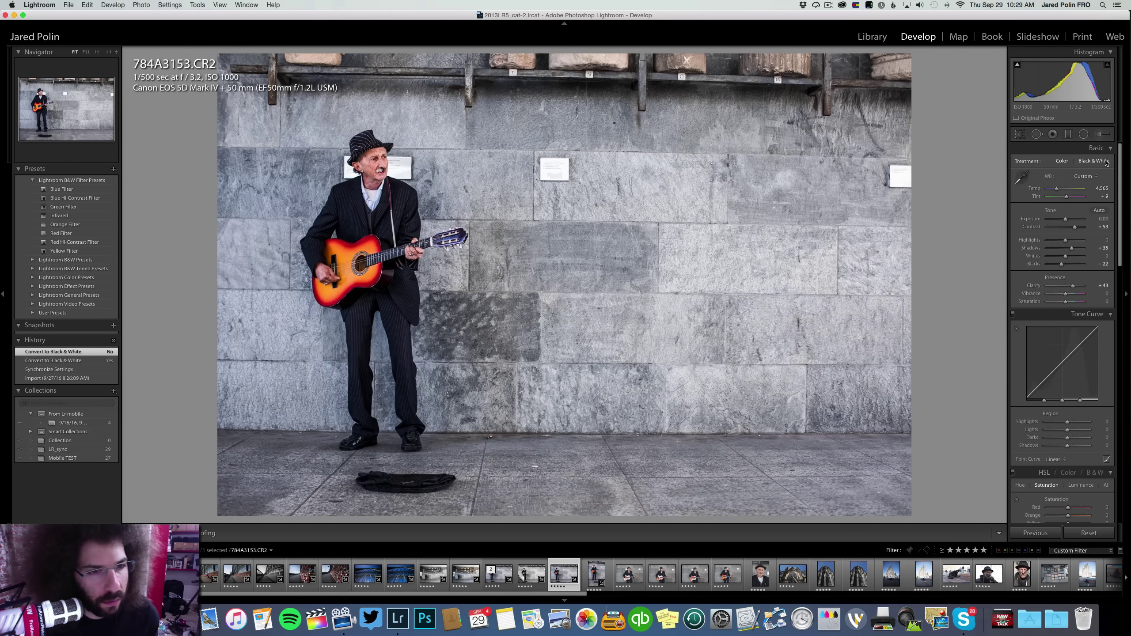
click(1106, 161)
click(1068, 161)
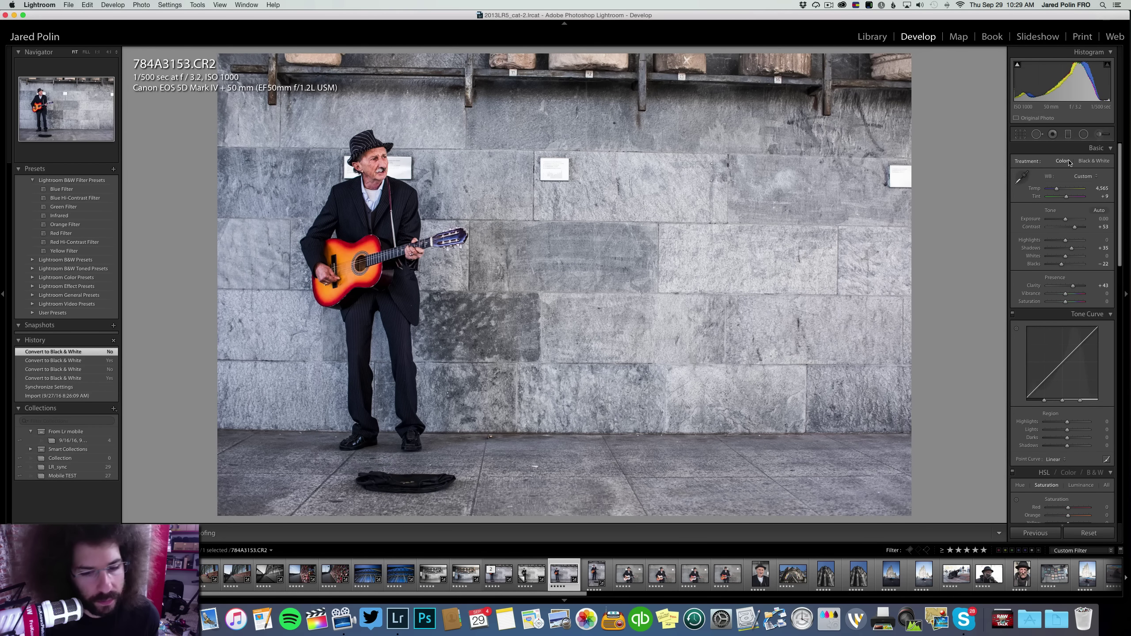
Trial black and white on 784A3158.CR2 and check its face up close, then open 784A3153.CR2
key(Right)
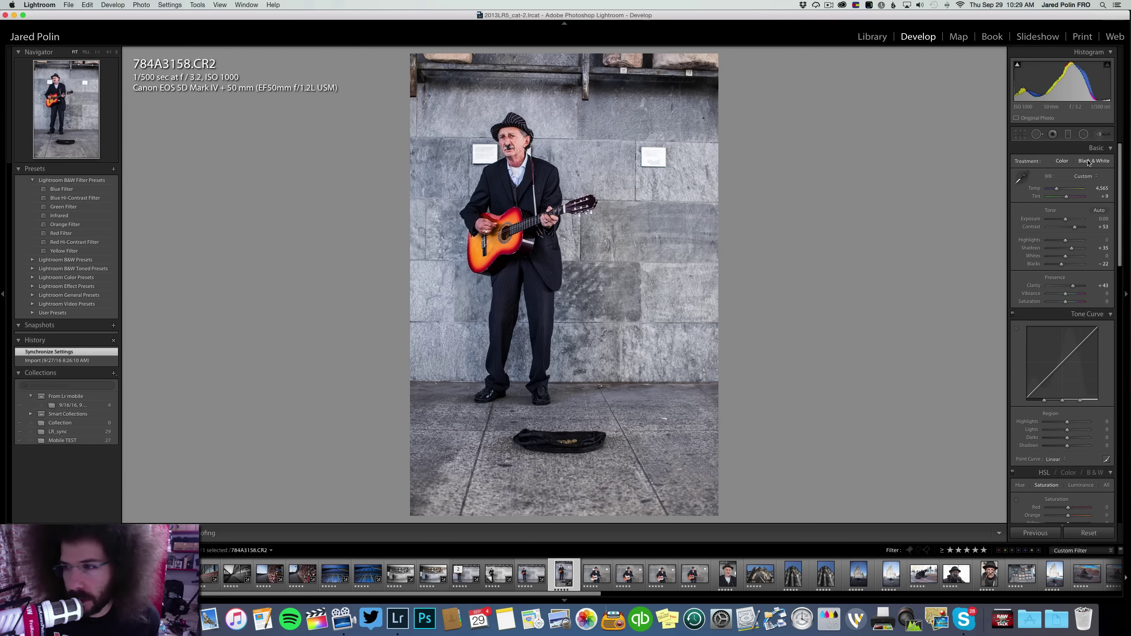
click(1088, 161)
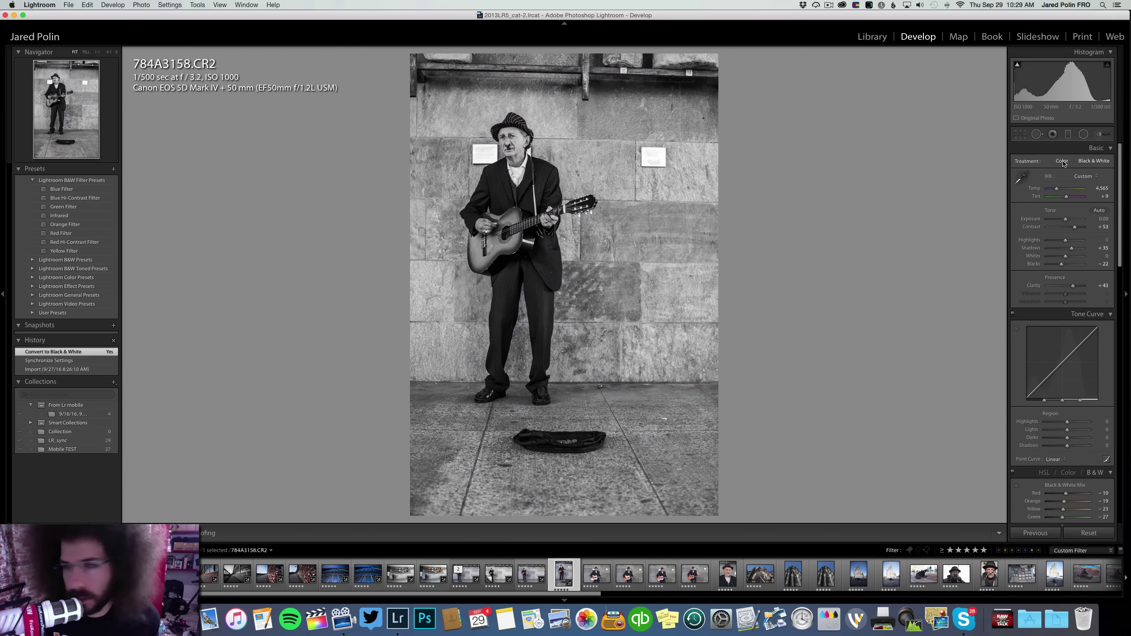
click(1062, 161)
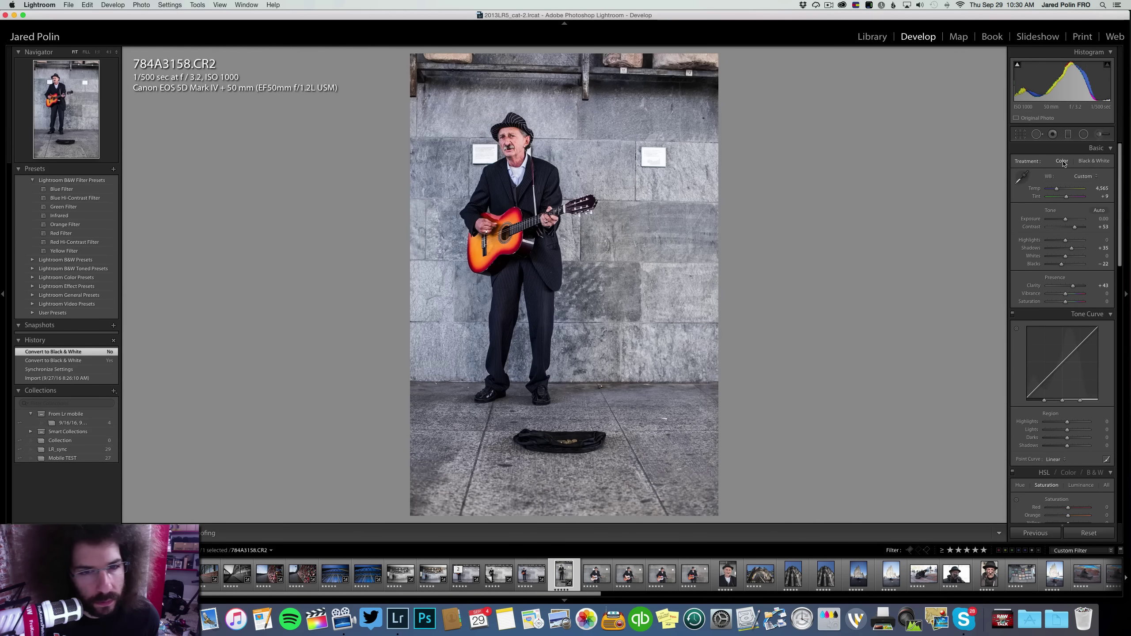
click(504, 135)
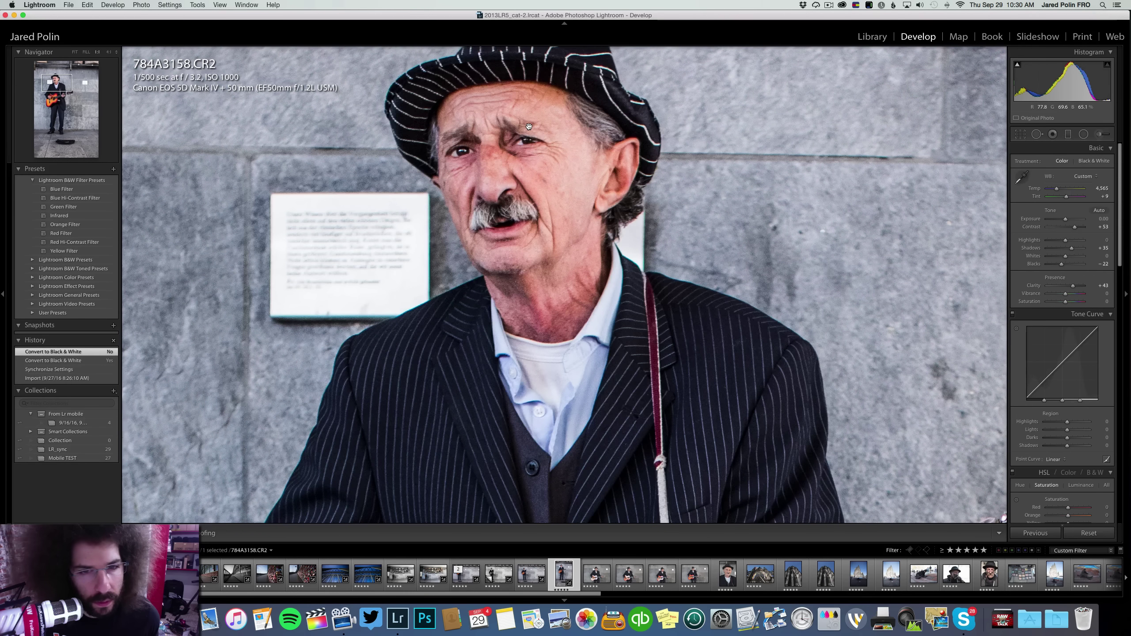
click(528, 126)
click(531, 573)
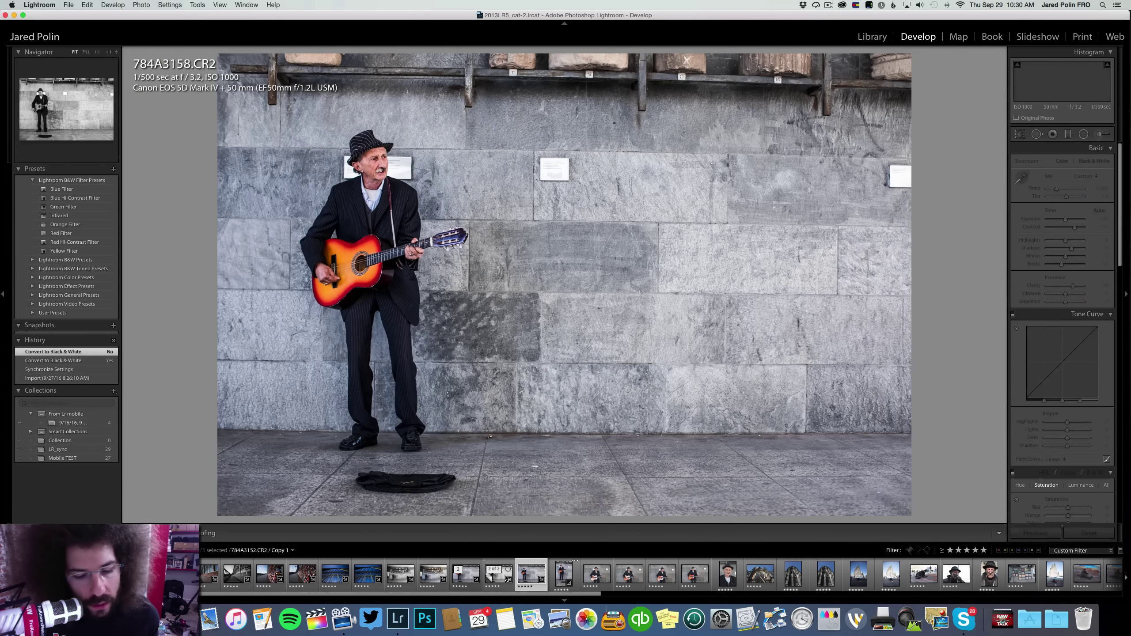
Create a black-and-white virtual copy of 784A3153.CR2 with contrast +100
right_click(550, 580)
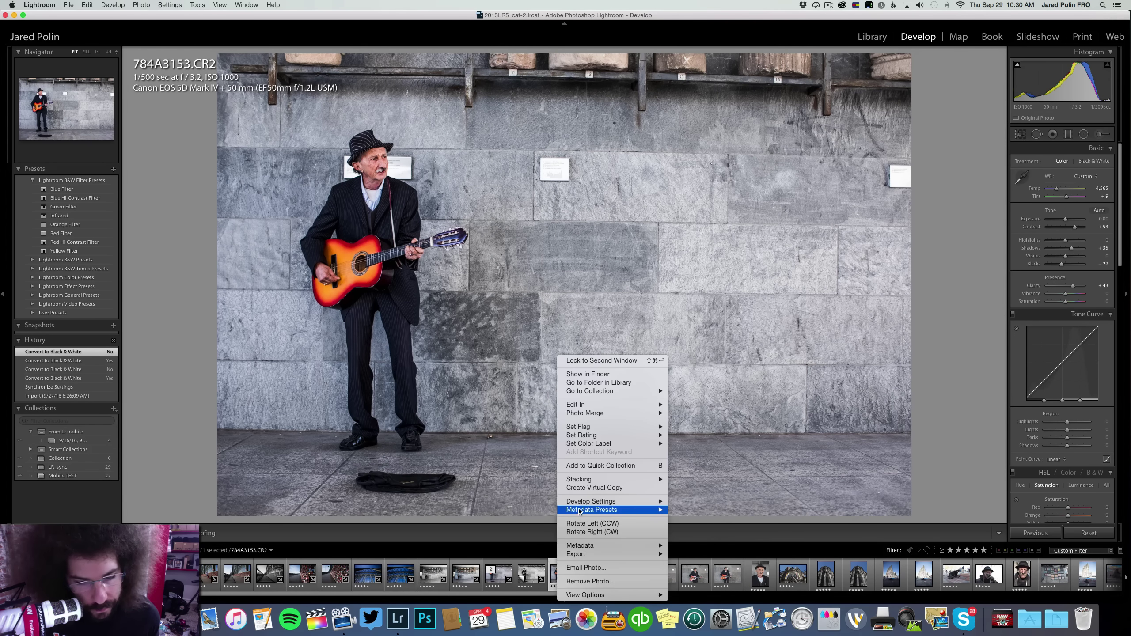
click(576, 490)
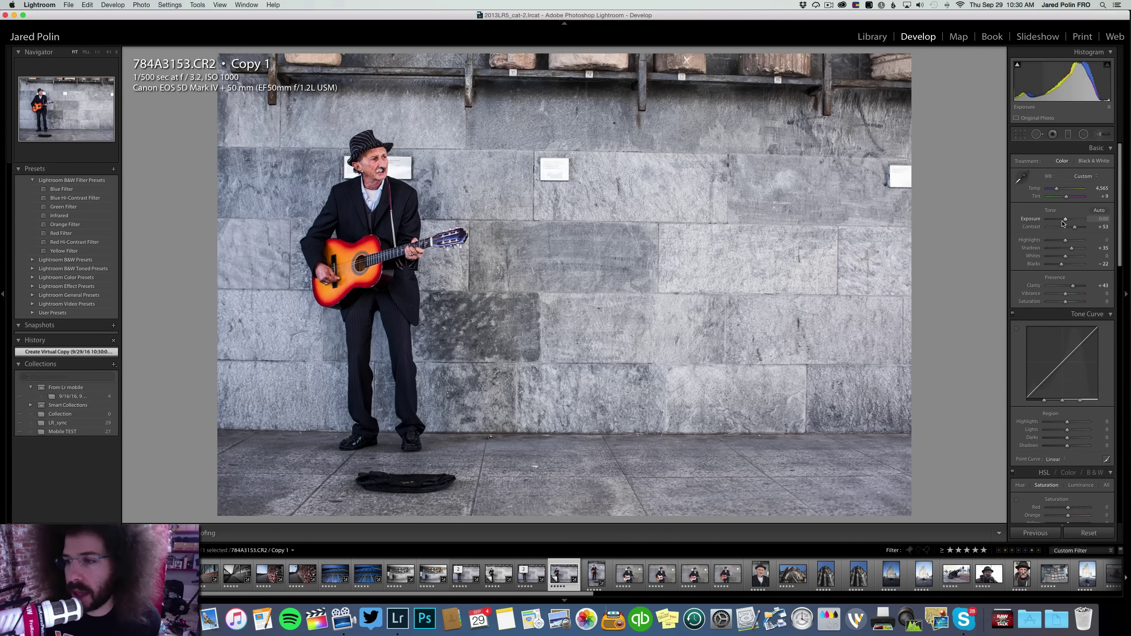
click(1087, 163)
mouse_move(1081, 229)
mouse_down()
mouse_move(1091, 232)
mouse_move(1071, 242)
mouse_up()
key(super+z)
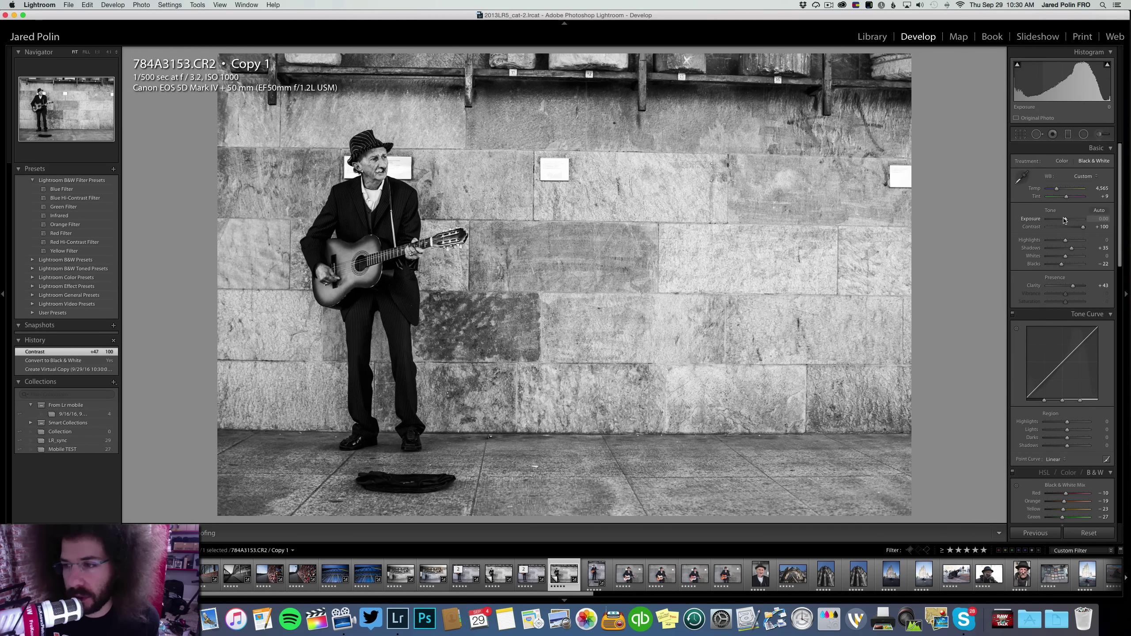
Give the copy exposure -0.05, whites +21 and shadows +46, checking detail against the original
drag(1065, 222, 1064, 221)
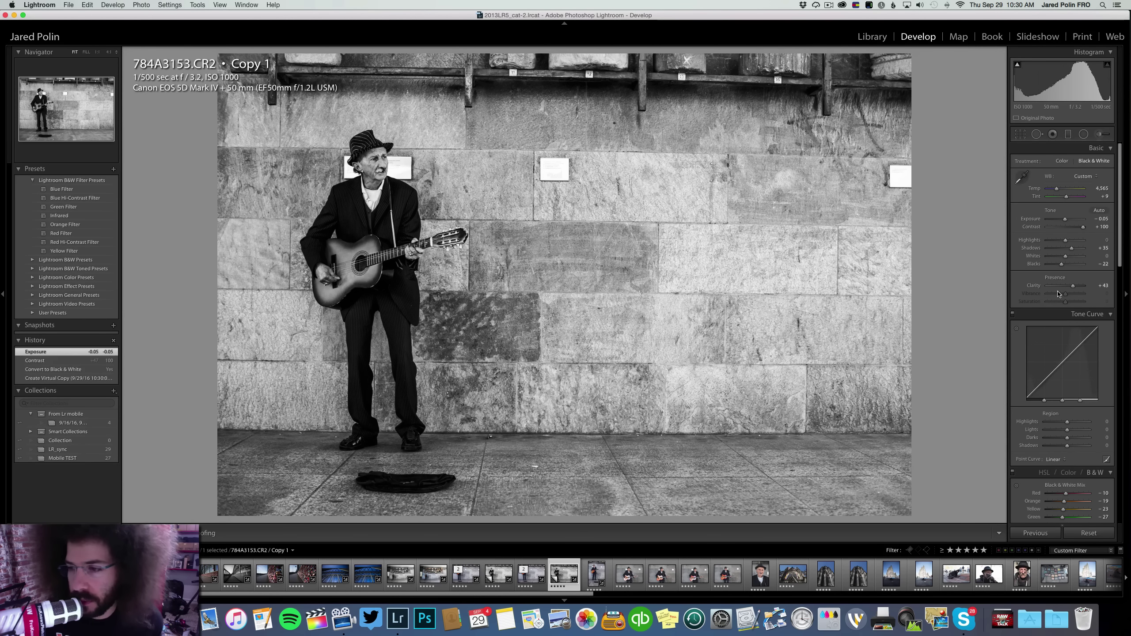
click(1069, 256)
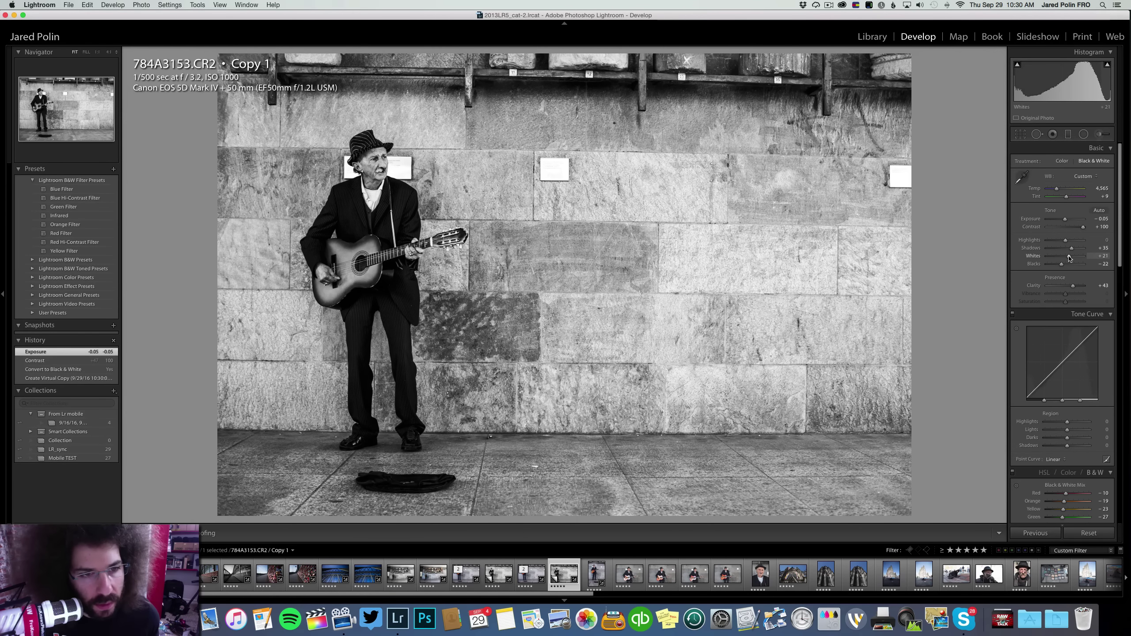
key(Right)
key(Left)
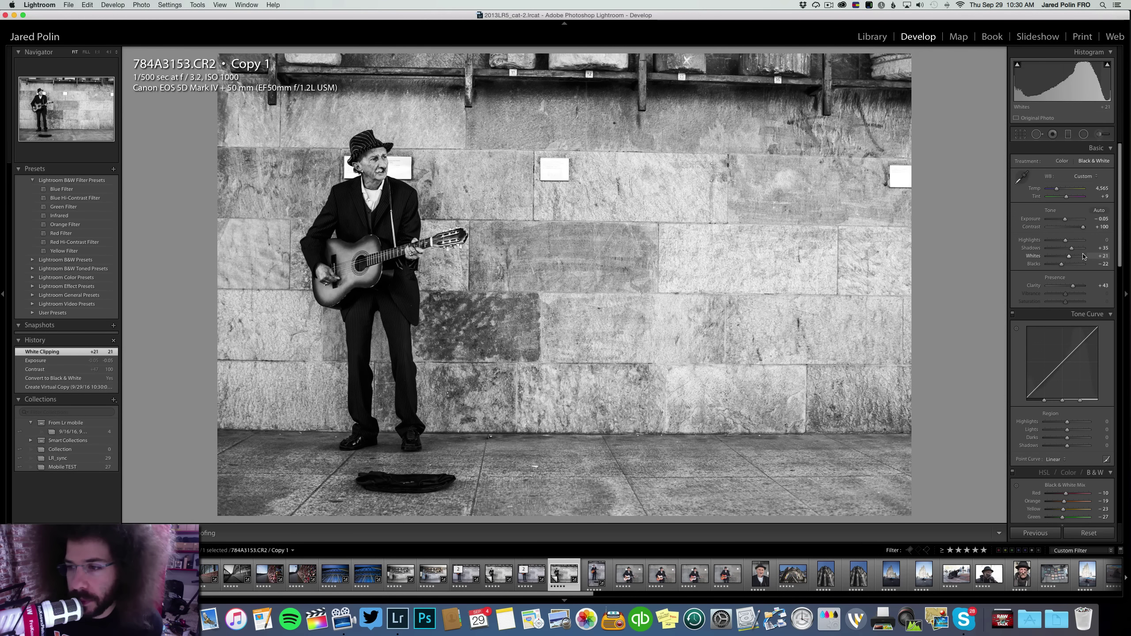
click(1076, 249)
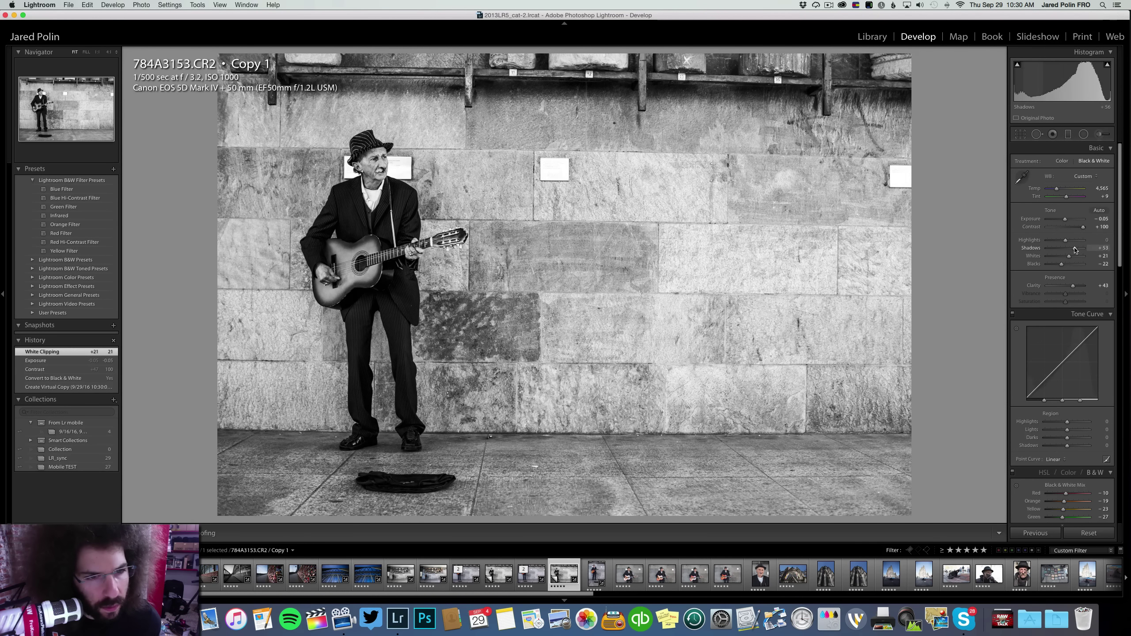
drag(1075, 250, 1074, 249)
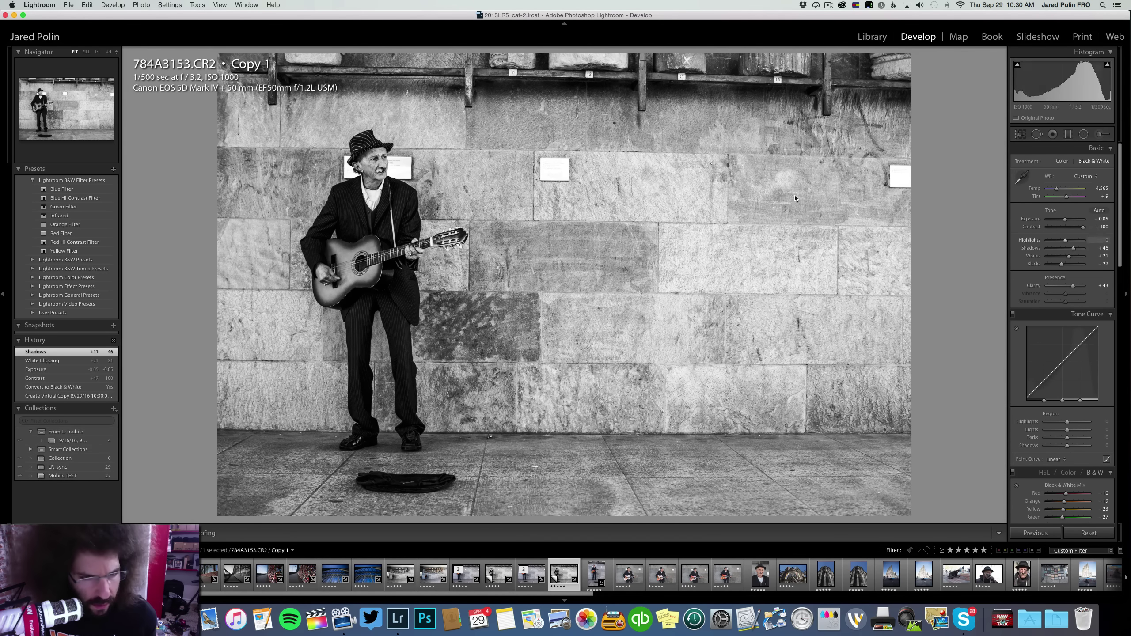
click(369, 203)
click(402, 197)
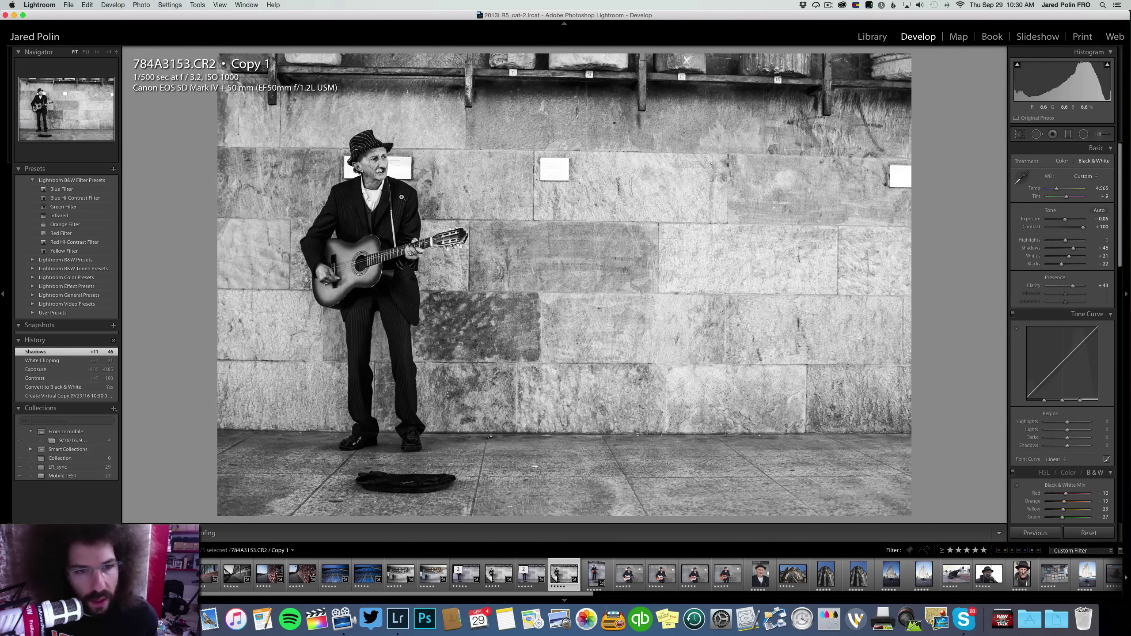
key(Right)
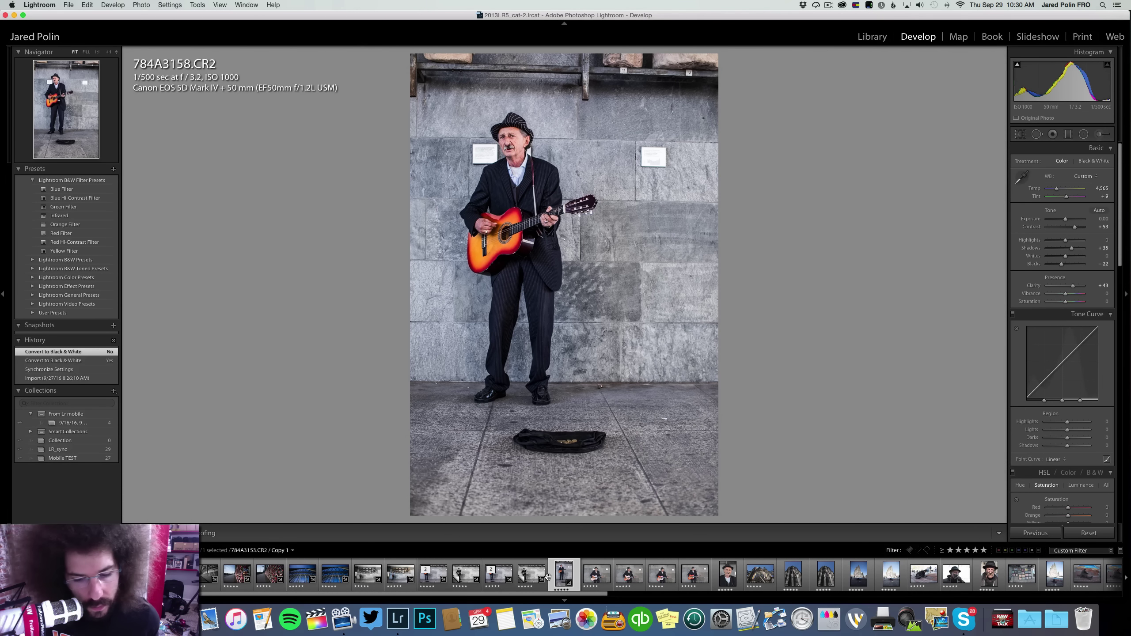
Create a black-and-white virtual copy of 784A3158.CR2 with contrast +100, blacks -16 and shadows +50
right_click(563, 574)
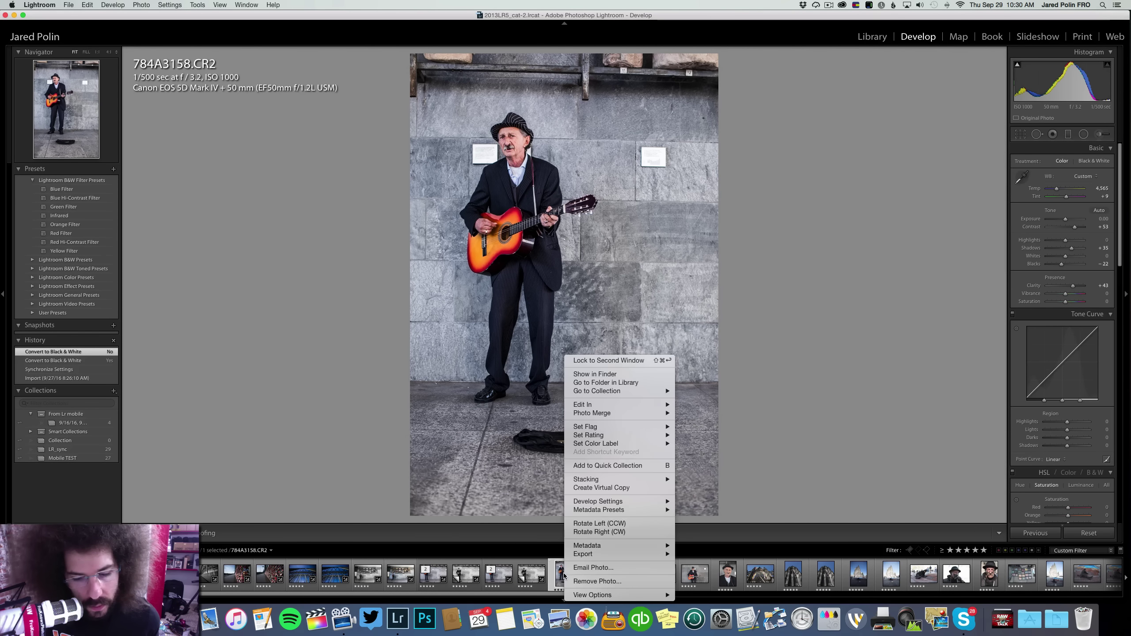
click(597, 489)
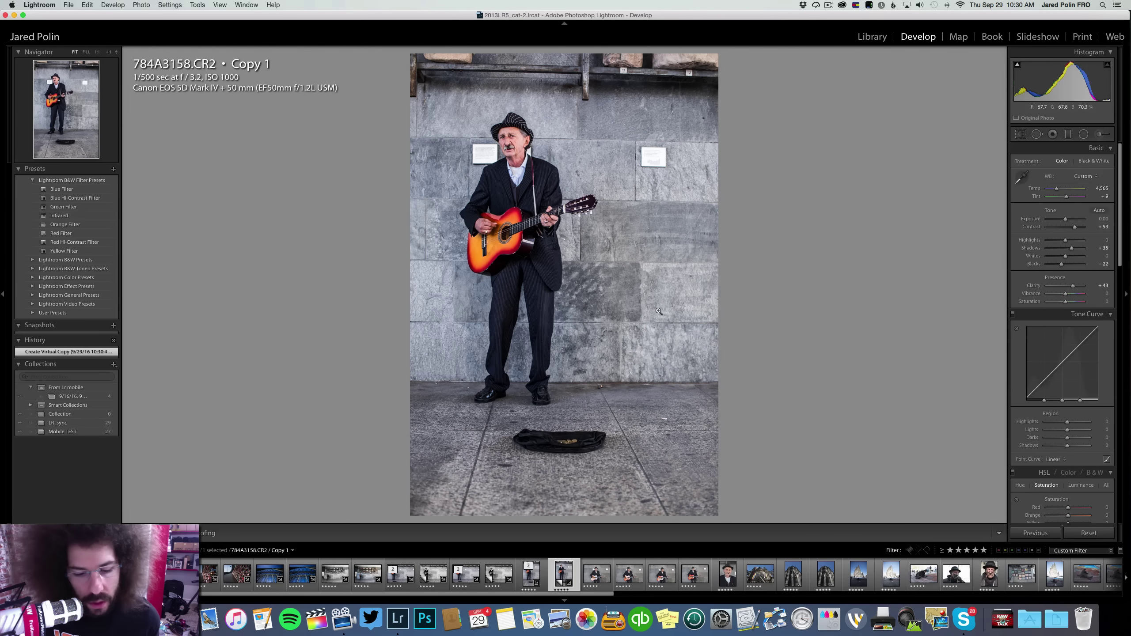
click(1095, 162)
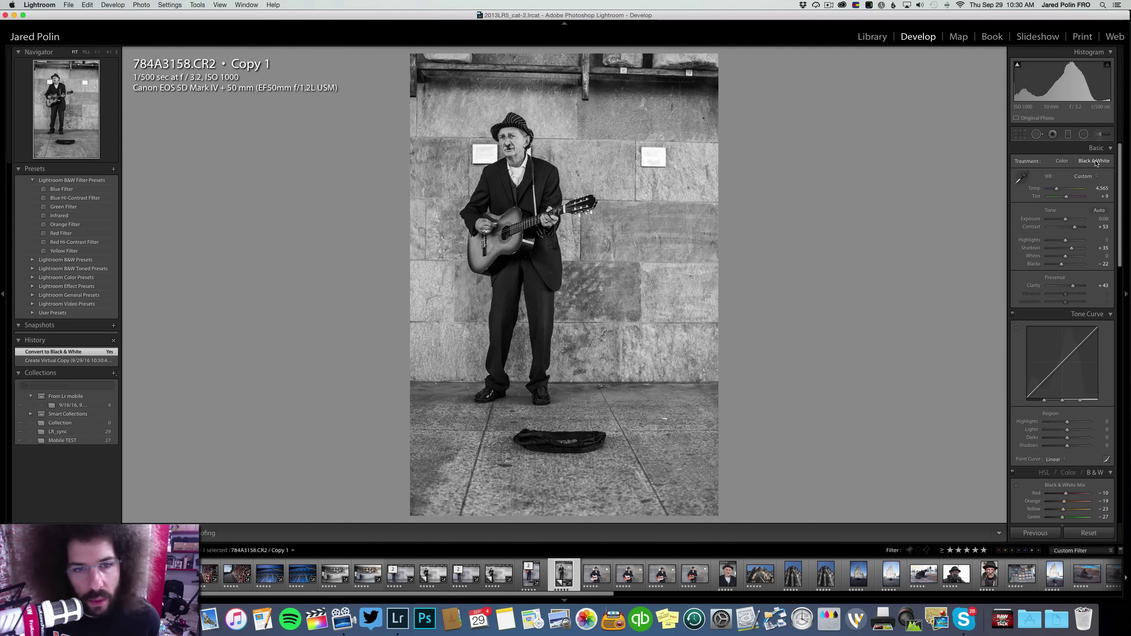
drag(1074, 227, 1085, 228)
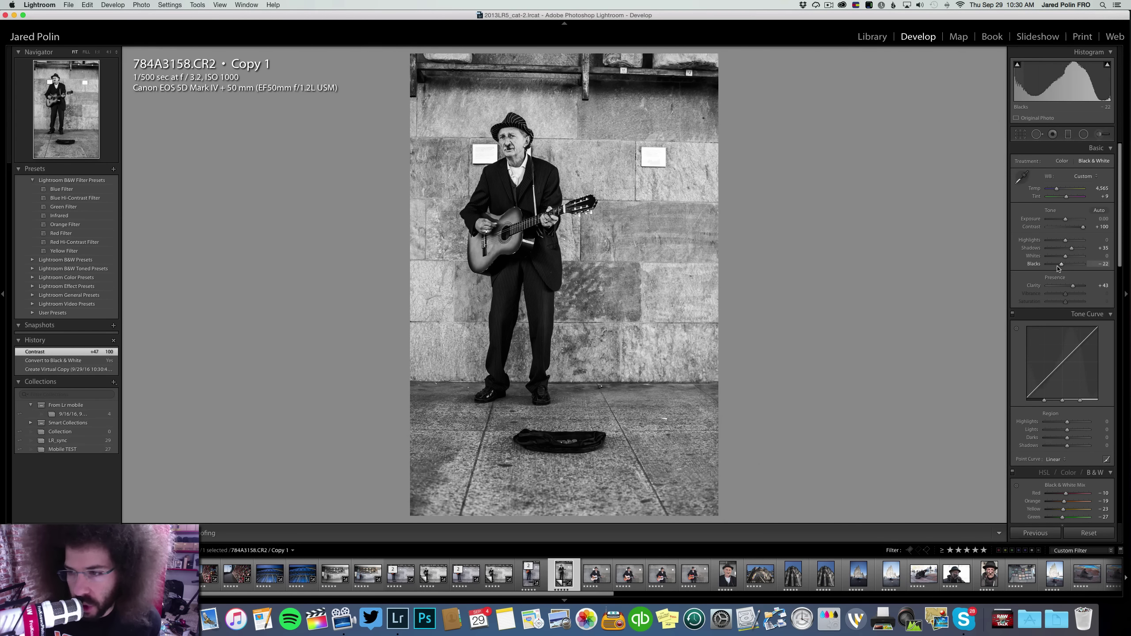
drag(1061, 266, 1078, 250)
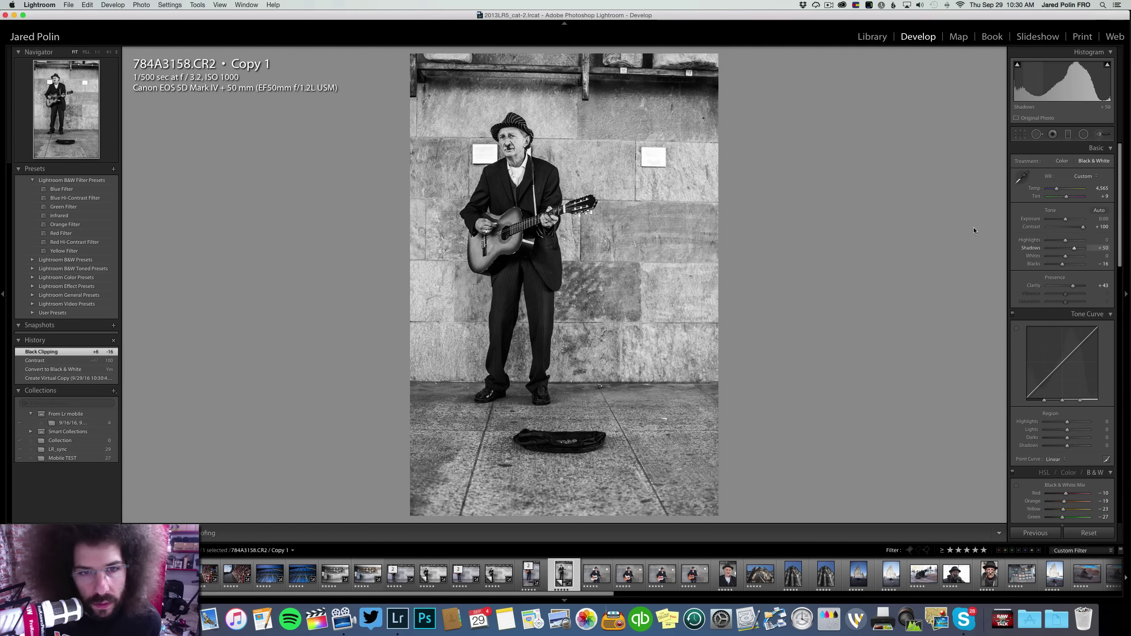
click(566, 401)
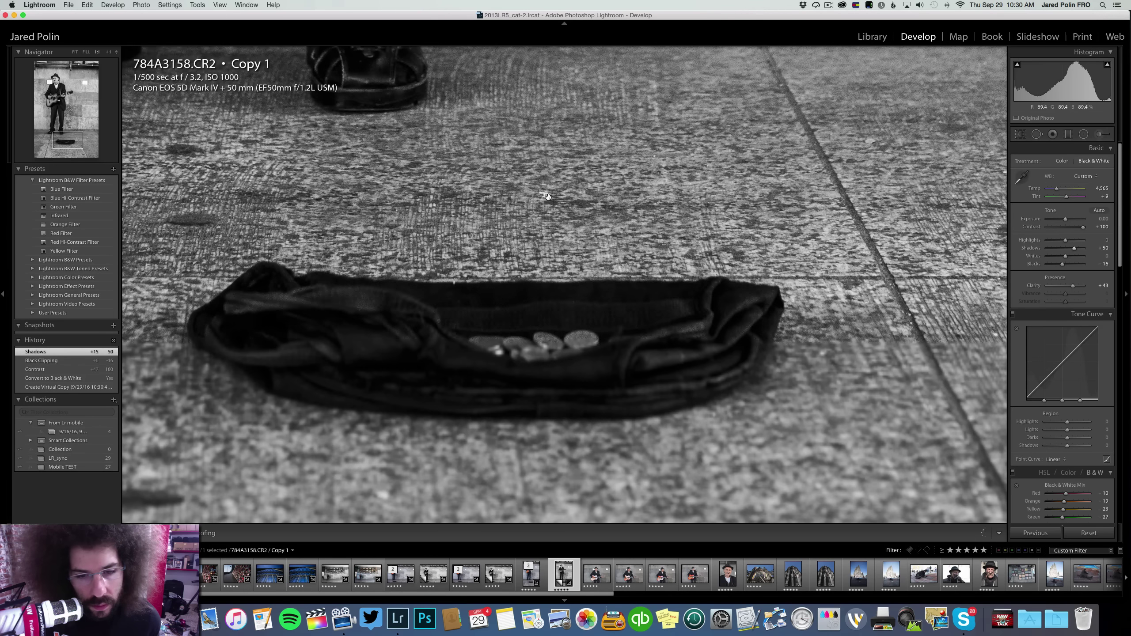
Inspect the copy's face at 1:1, then return to the colour original 784A3158.CR2
right_click(548, 280)
click(364, 150)
click(364, 149)
click(501, 135)
click(501, 136)
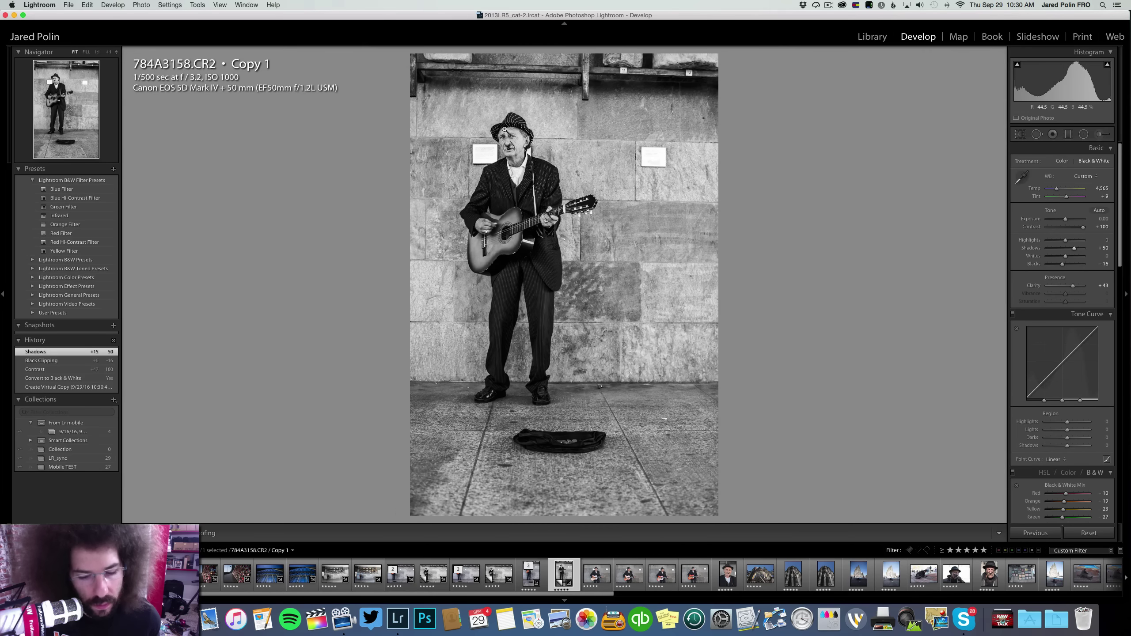
key(Right)
key(Left)
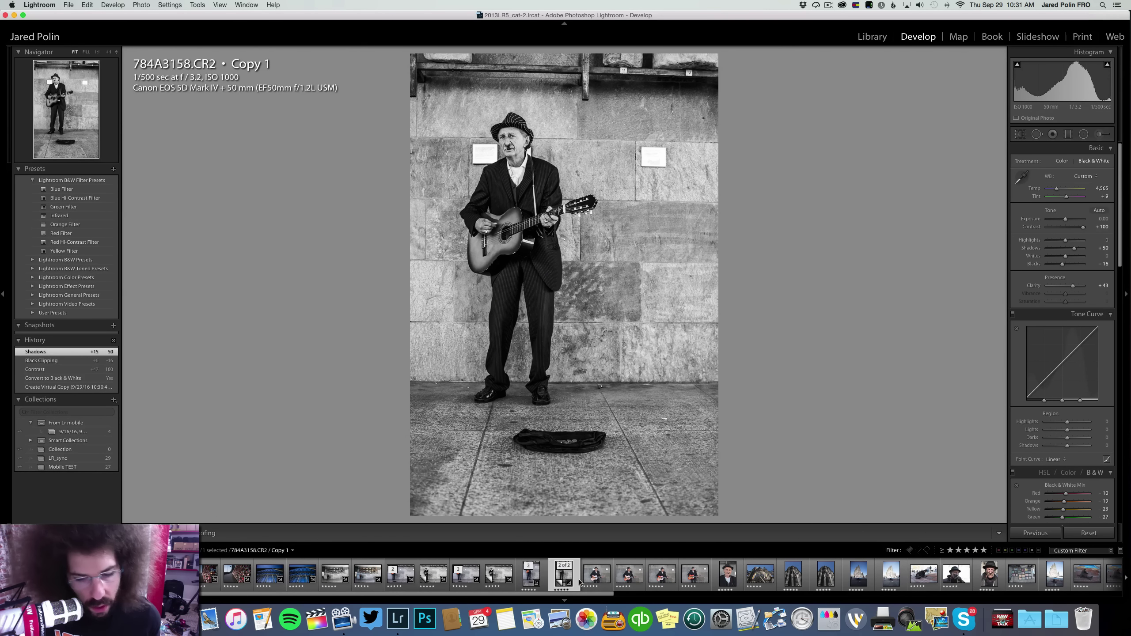
key(Left)
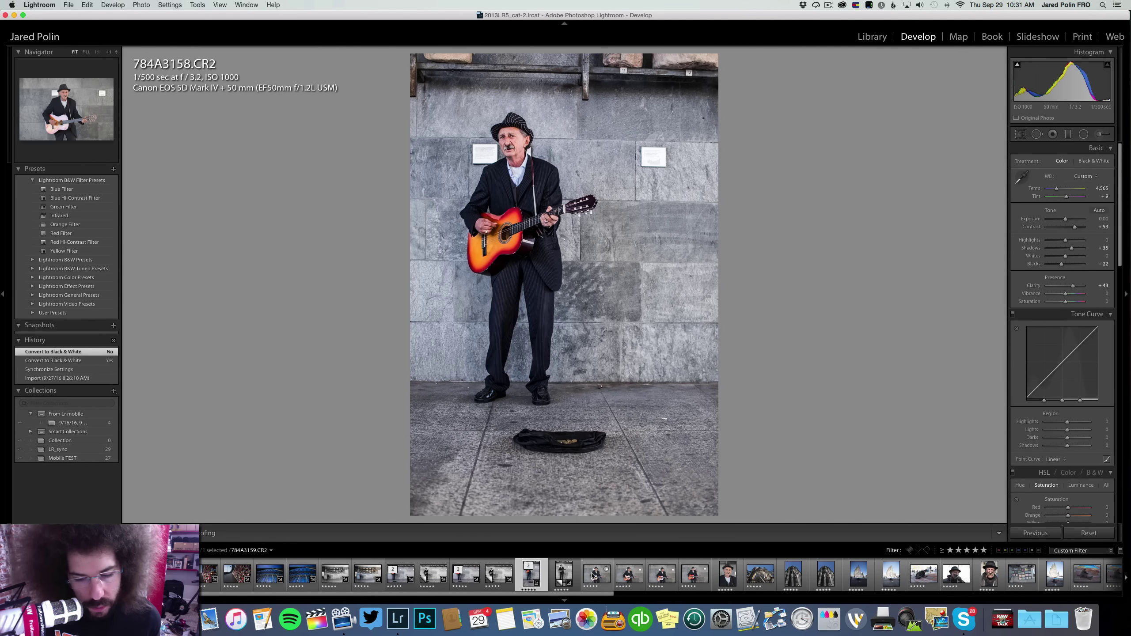
Synchronize 784A3158.CR2's colour settings onto the following guitarist portraits
shift+click(663, 574)
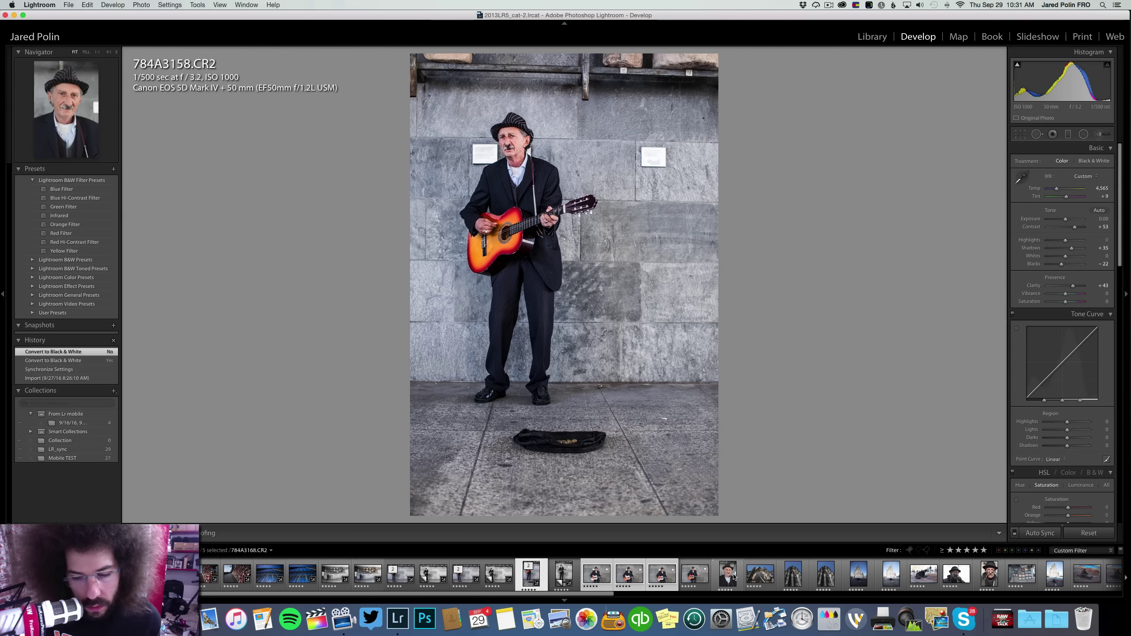
click(1039, 533)
key(Return)
Show 784A3159.CR2 alone and convert it to black and white
click(596, 573)
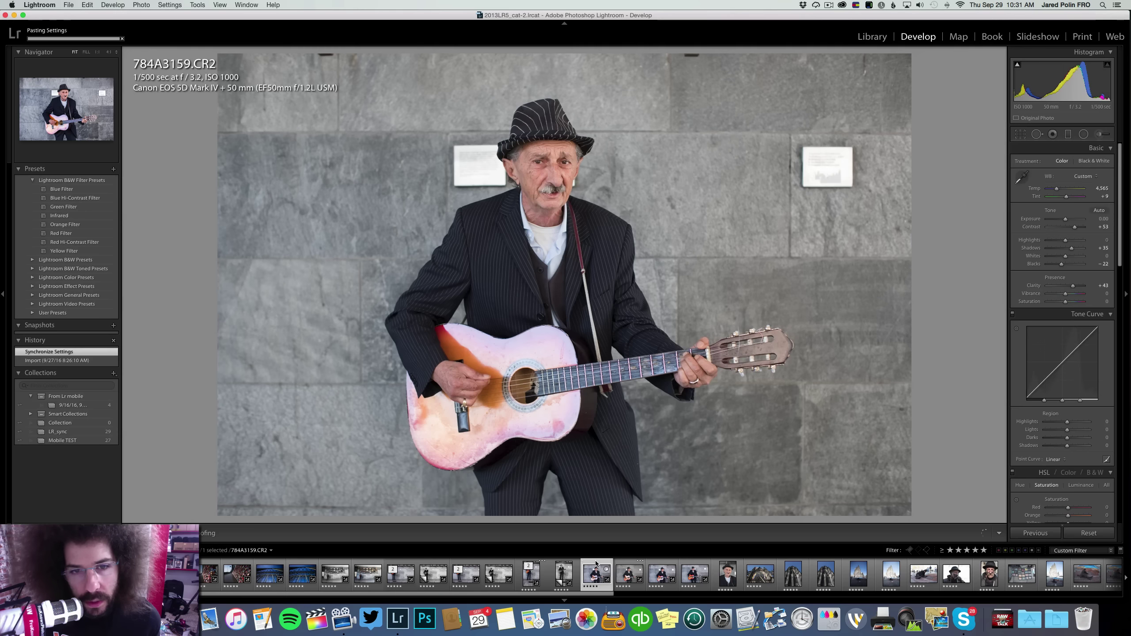
key(Right)
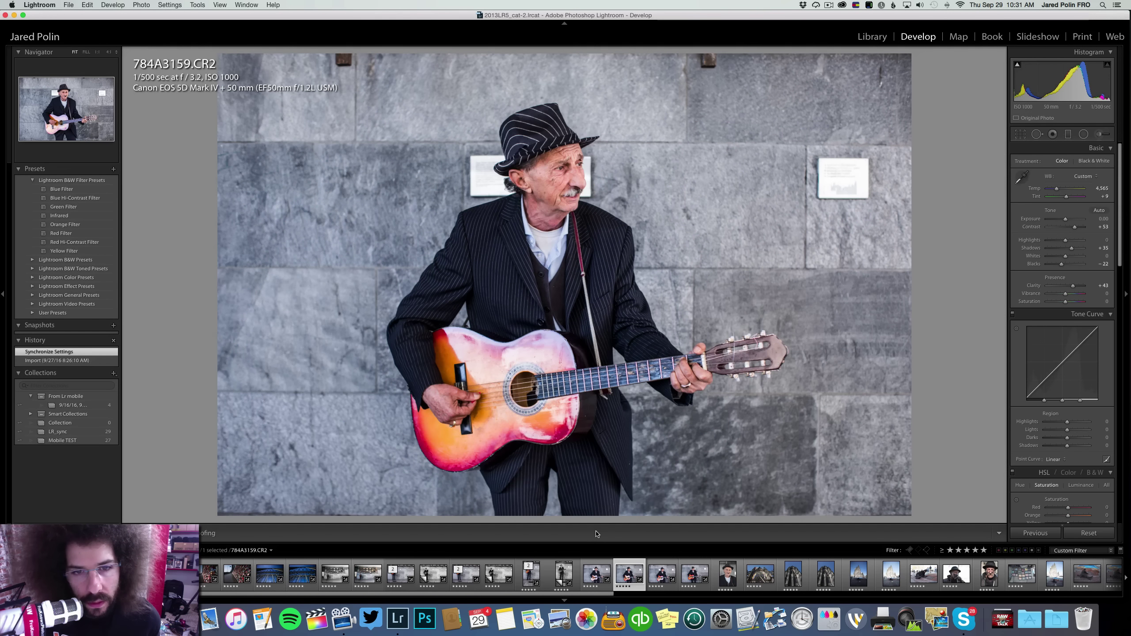
key(Left)
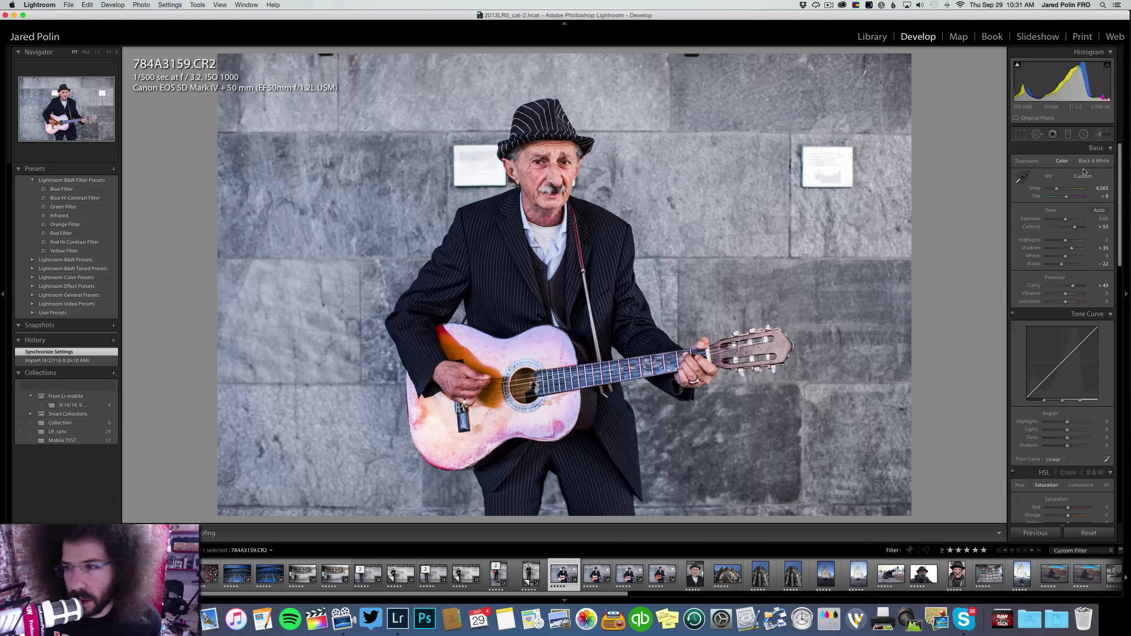
click(1093, 161)
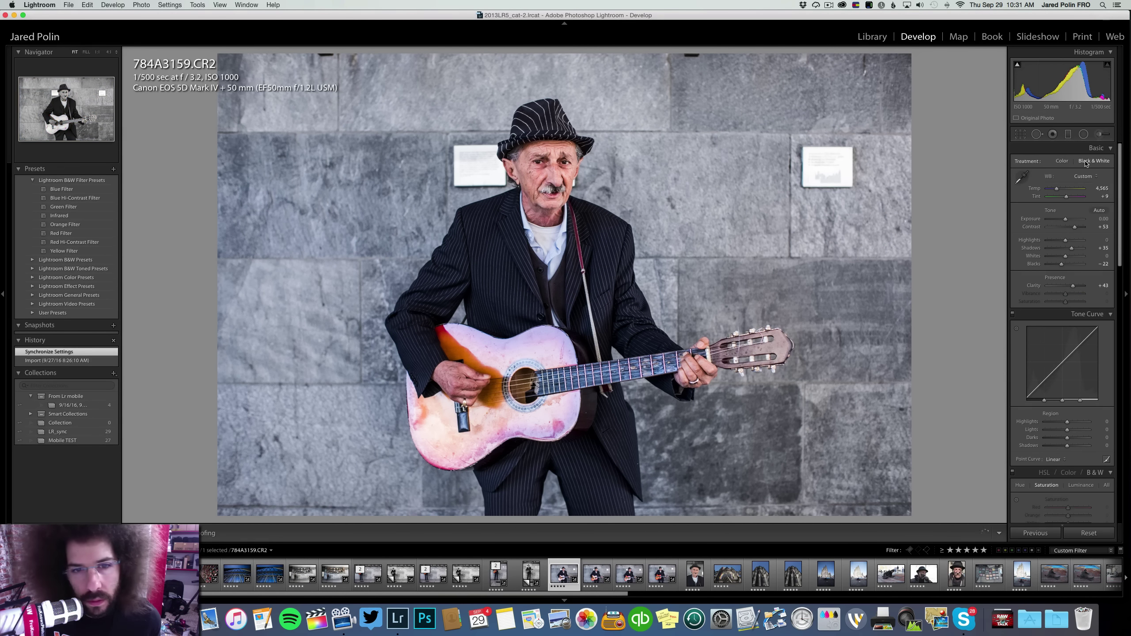
Return 784A3159.CR2 to colour with contrast +78 and warmer white balance, inspecting the guitar close up
click(1061, 161)
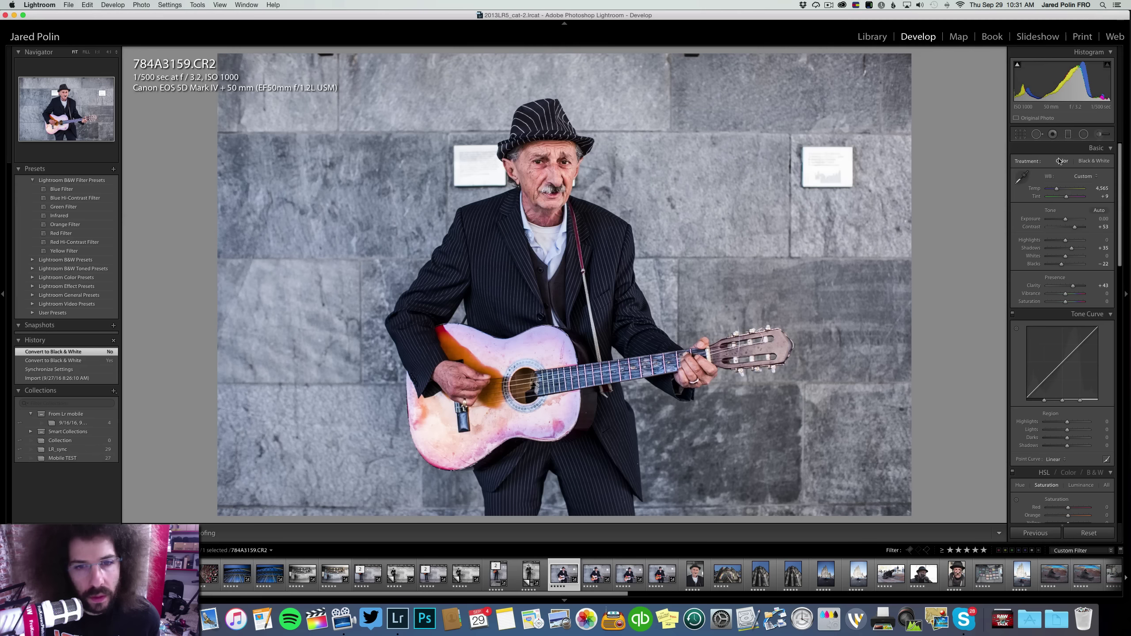
click(1080, 227)
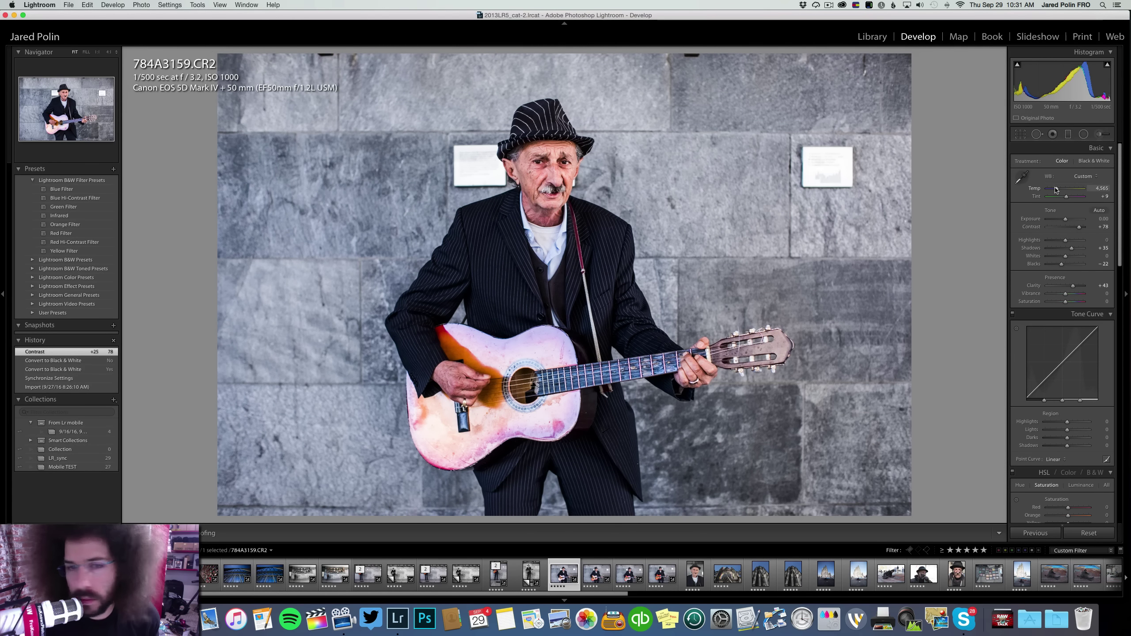
drag(1057, 189, 1057, 190)
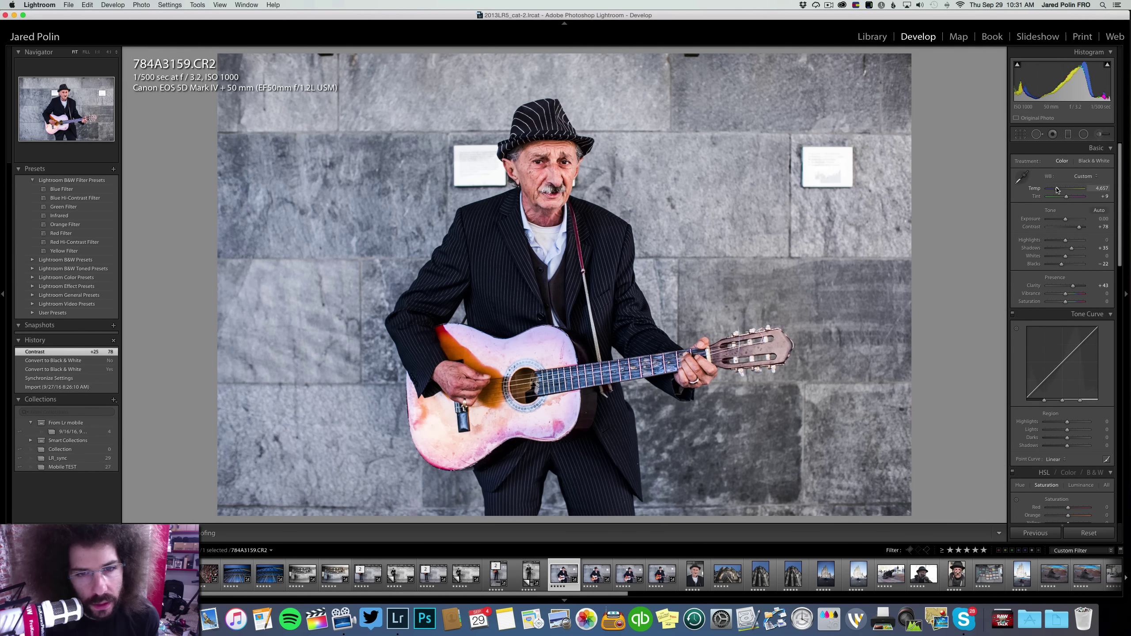
click(489, 452)
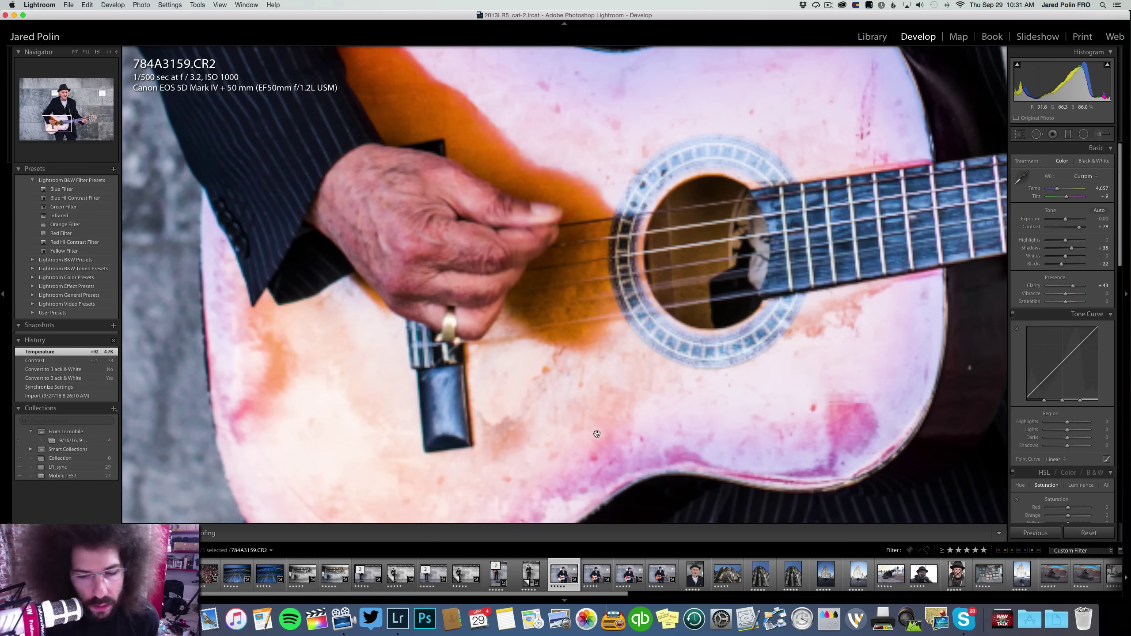
drag(589, 386, 576, 275)
drag(657, 248, 579, 269)
drag(516, 239, 526, 384)
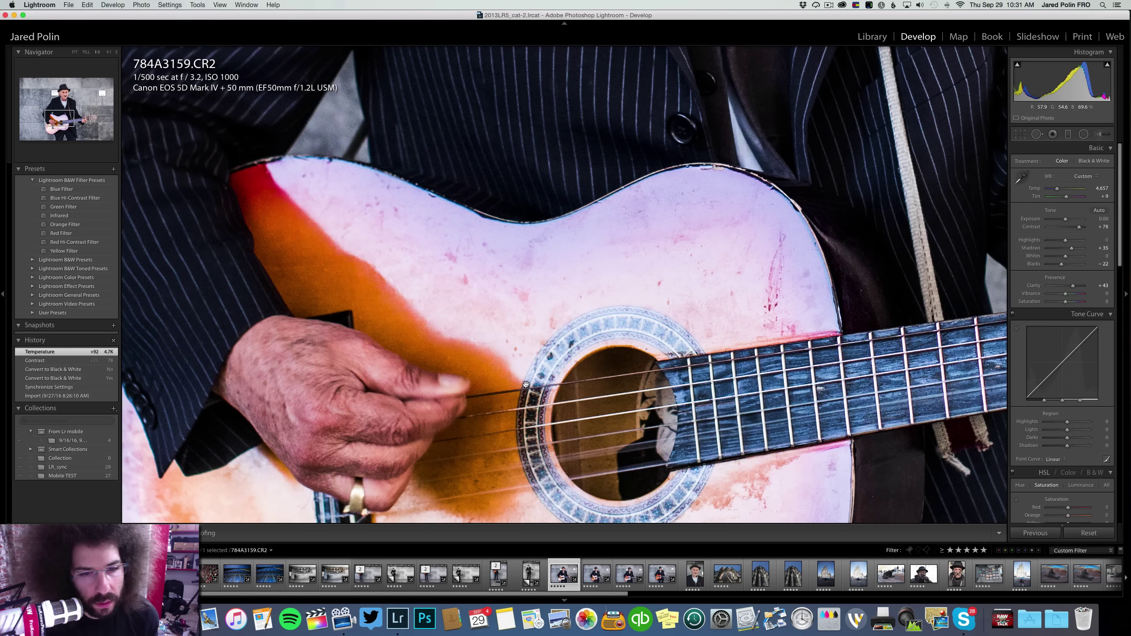
click(526, 271)
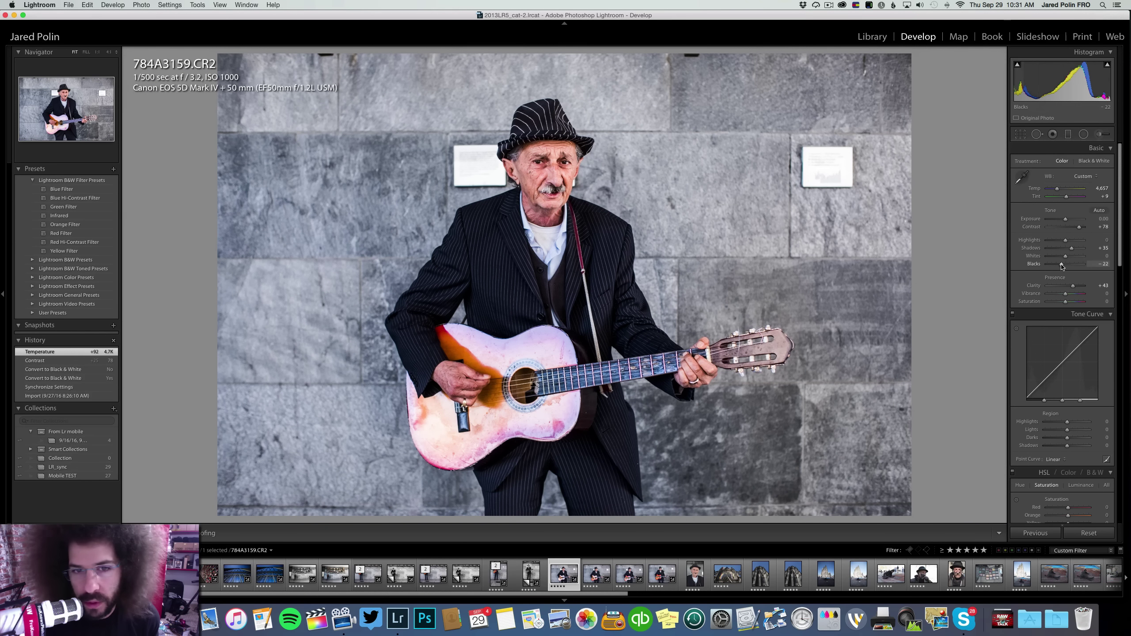
Brighten the whites, settle shadows at +29 and set tint to +12 for a temperature of 4,780
drag(1065, 256, 1070, 258)
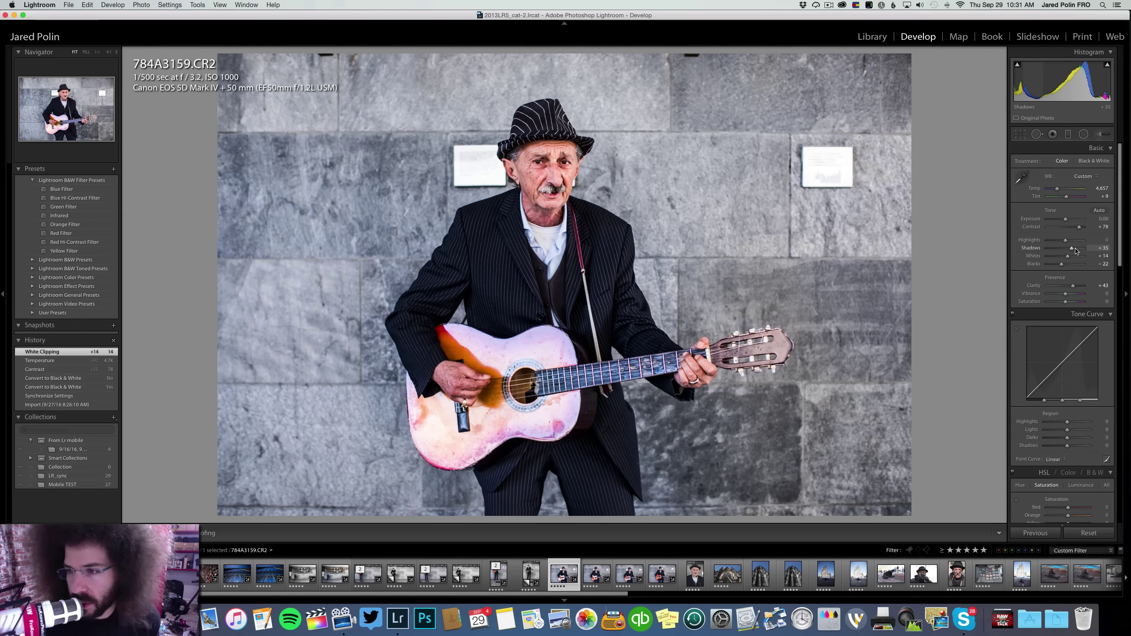
drag(1077, 252, 1082, 249)
click(1082, 249)
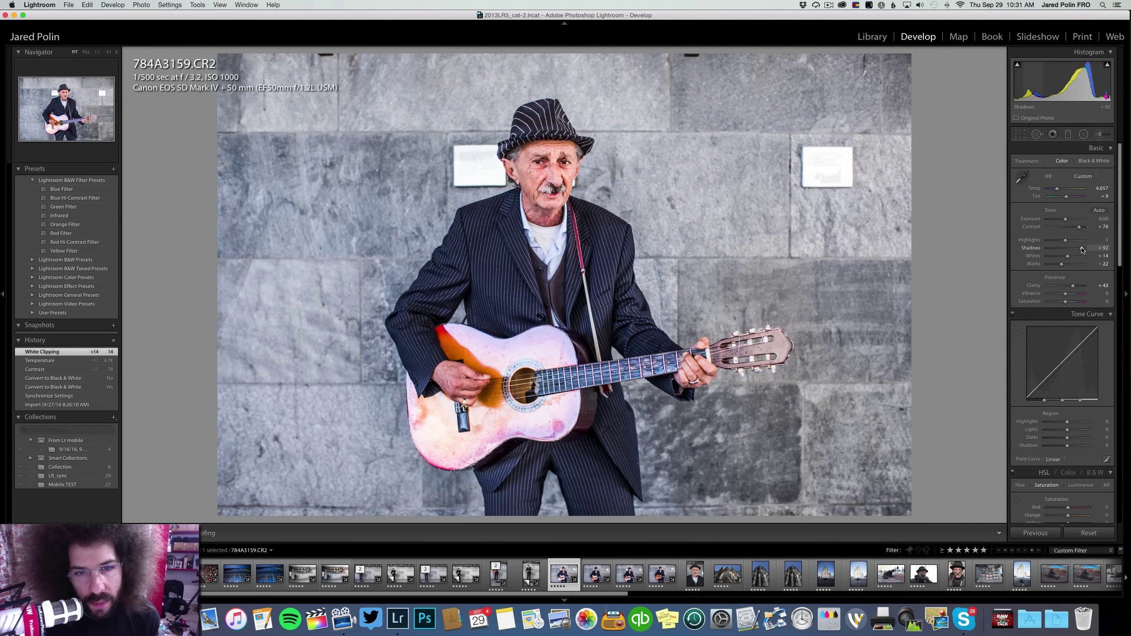
key(super+z)
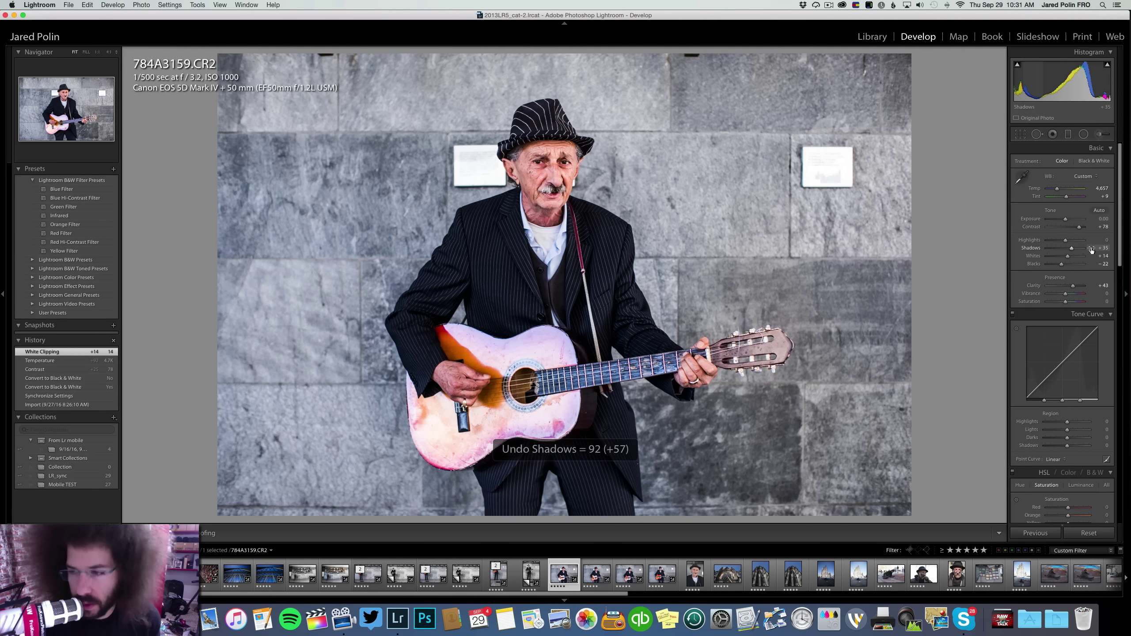
drag(1071, 249, 1070, 248)
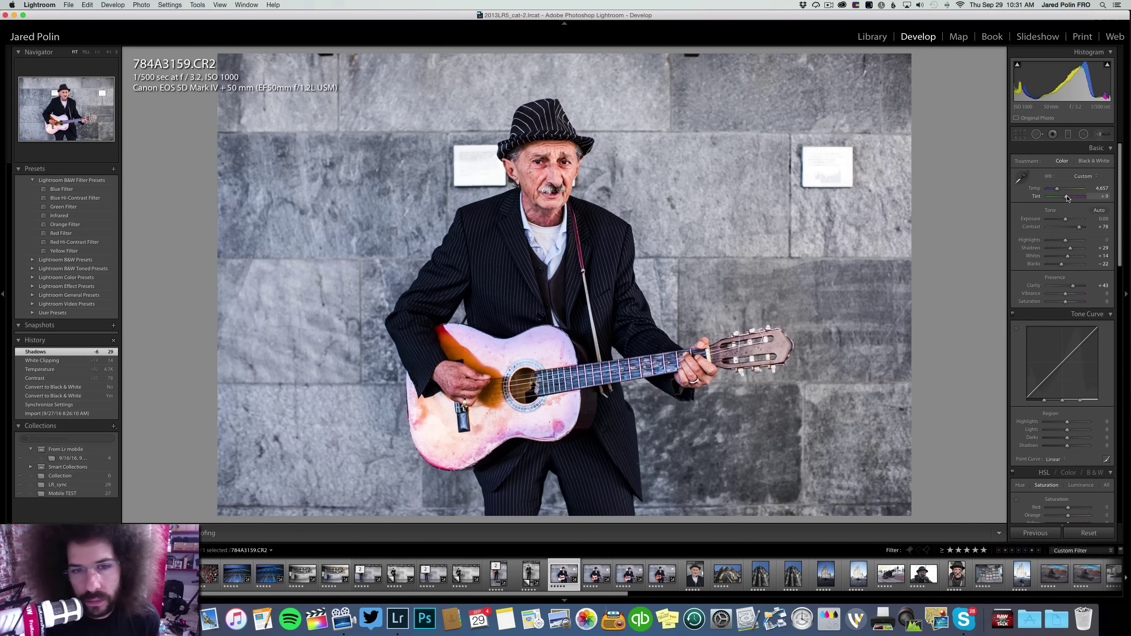
drag(1067, 197, 1059, 191)
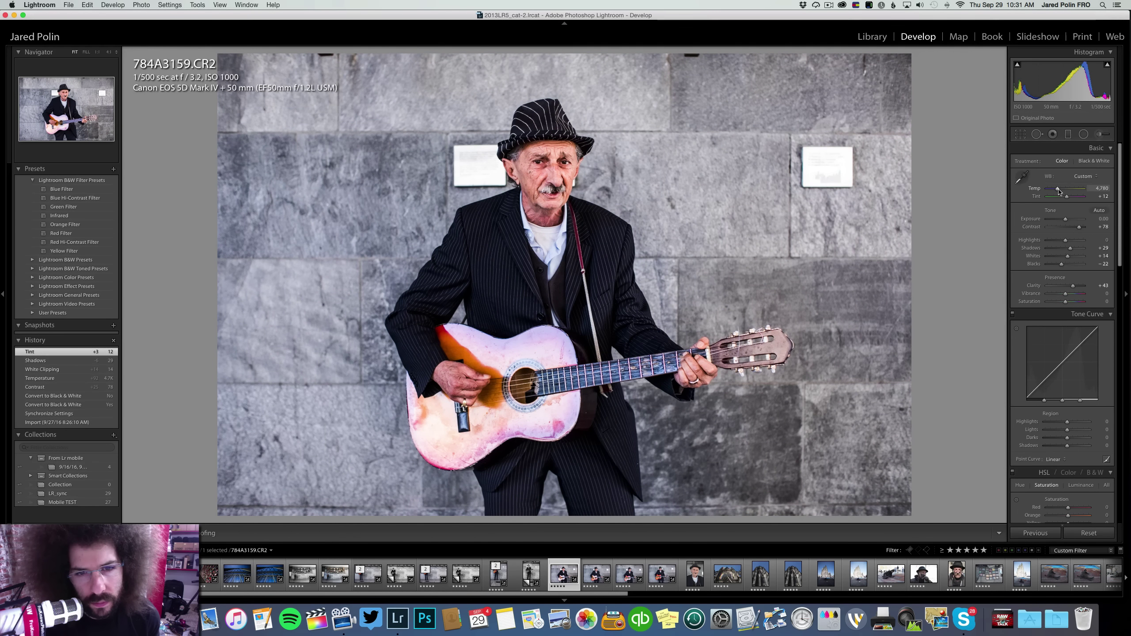
key(Left)
key(Left)
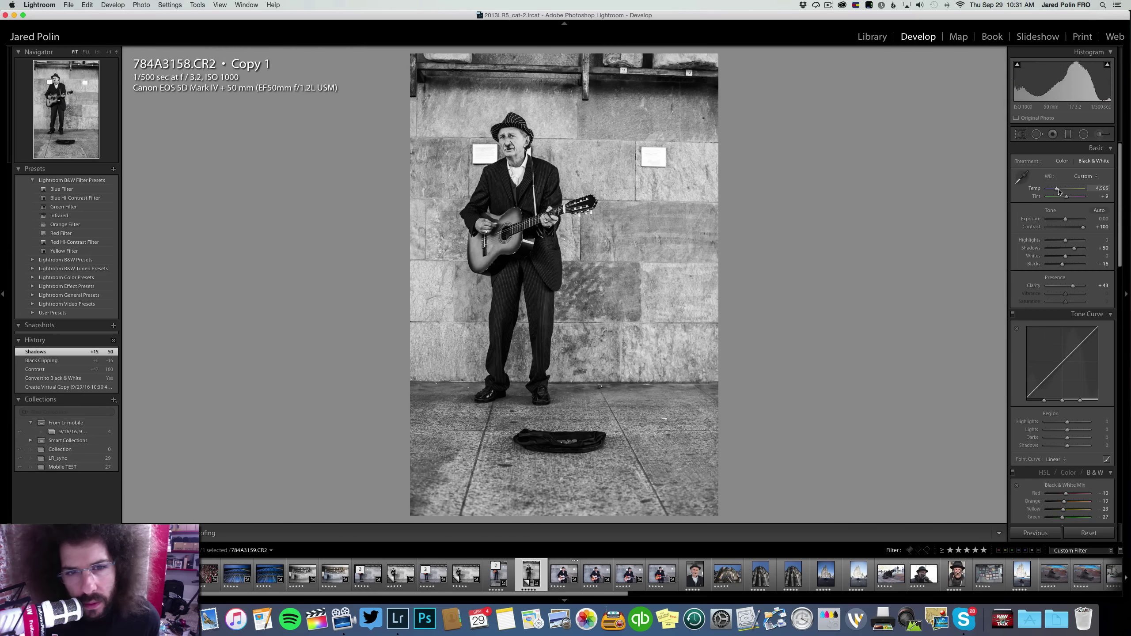
Make a black-and-white virtual copy of 784A3159.CR2 with contrast +100
key(v)
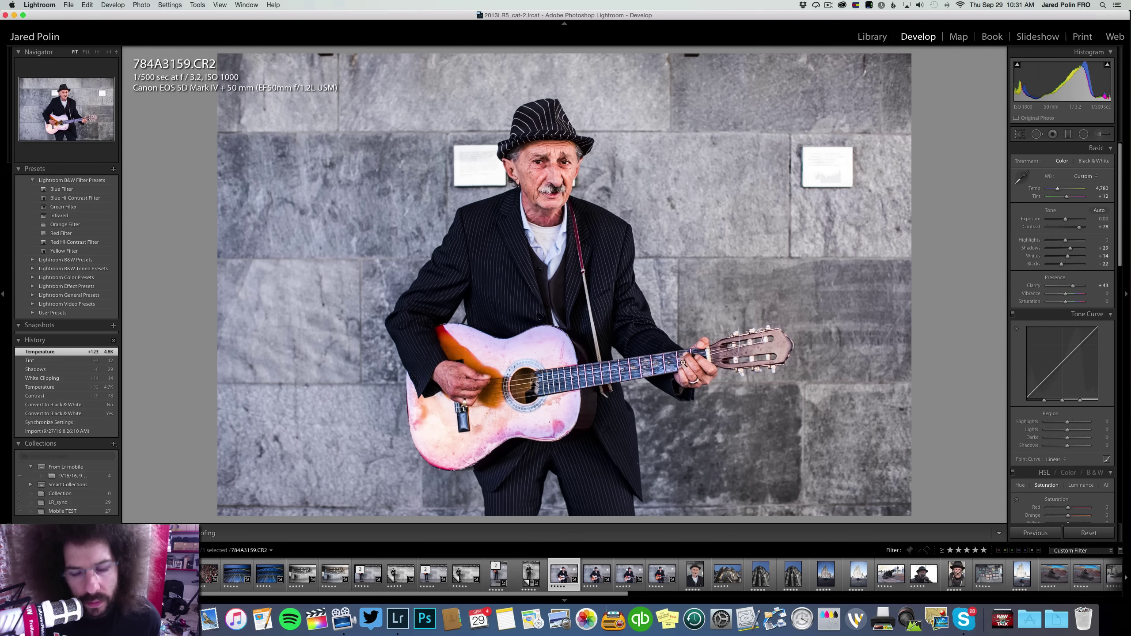
right_click(553, 572)
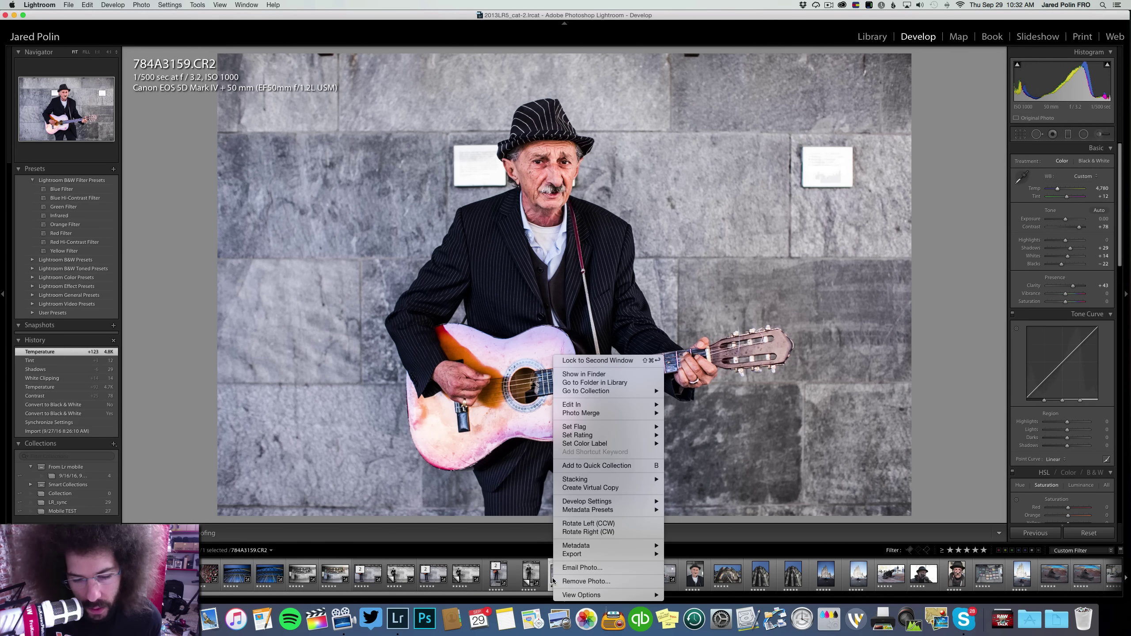
click(591, 488)
key(v)
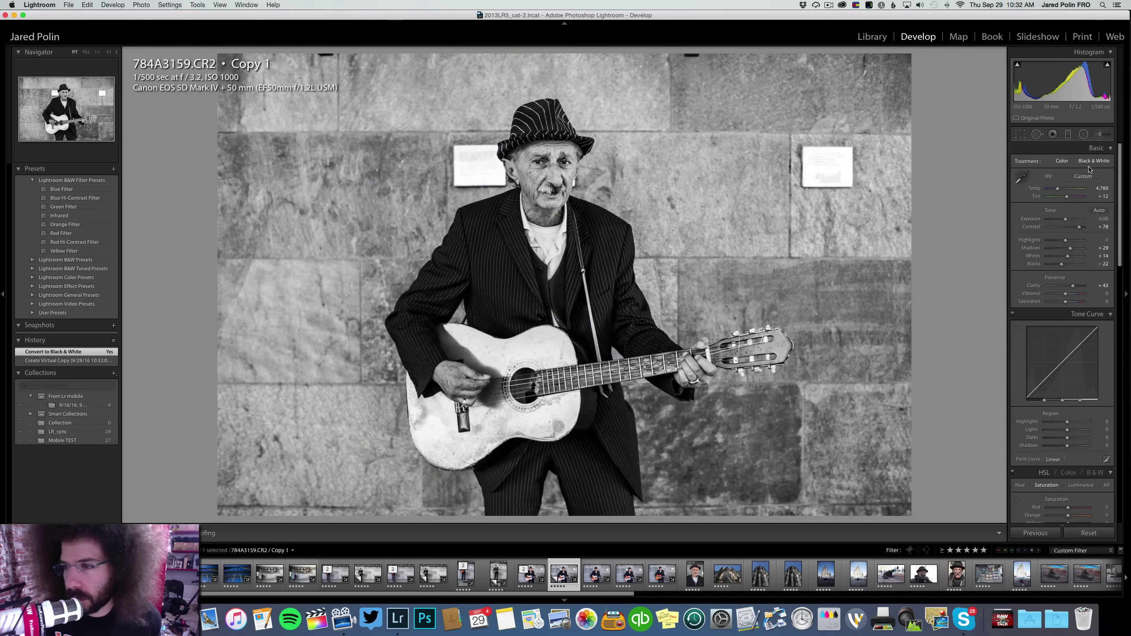
click(1084, 228)
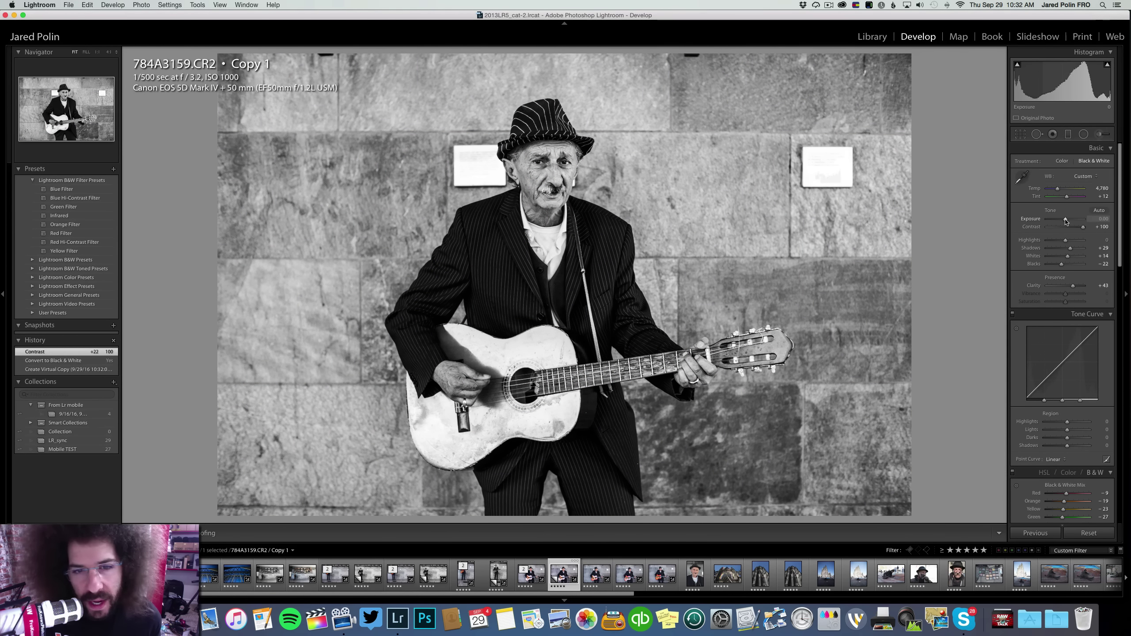
Set the copy's exposure -0.05, highlights -24 and clarity +28, then return to the colour original
drag(1066, 222, 1065, 221)
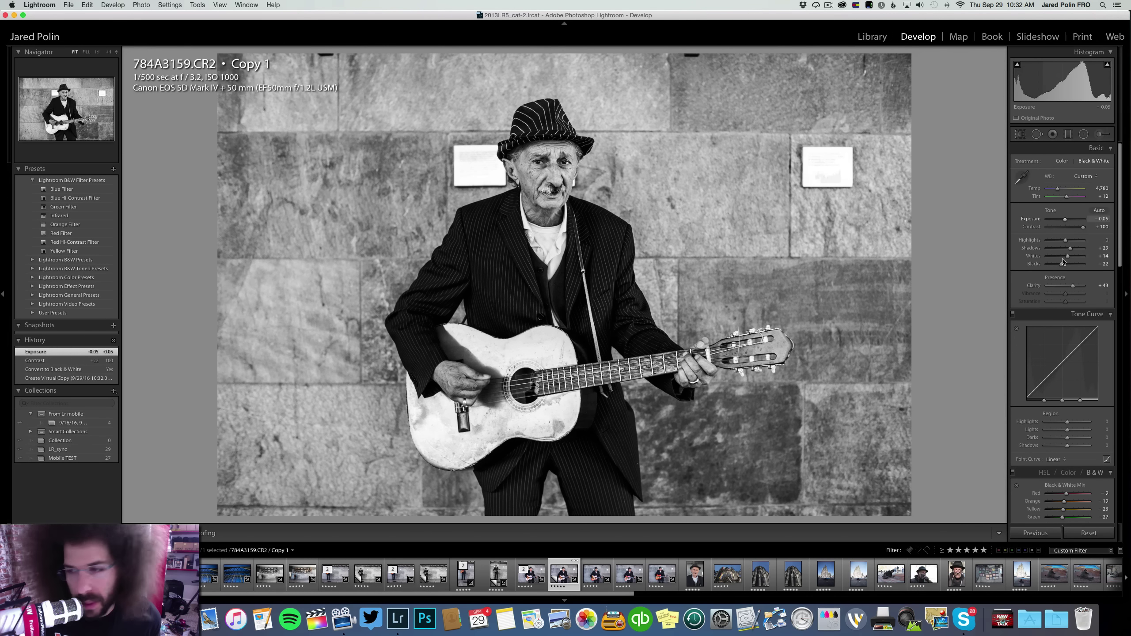
click(1059, 241)
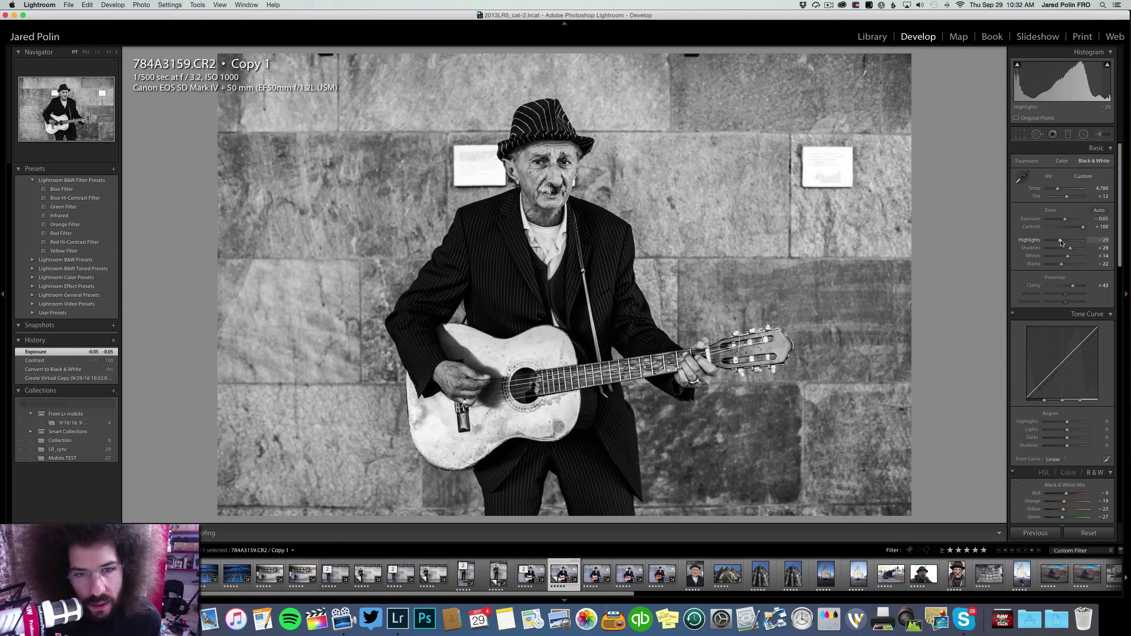
drag(1061, 243, 1074, 248)
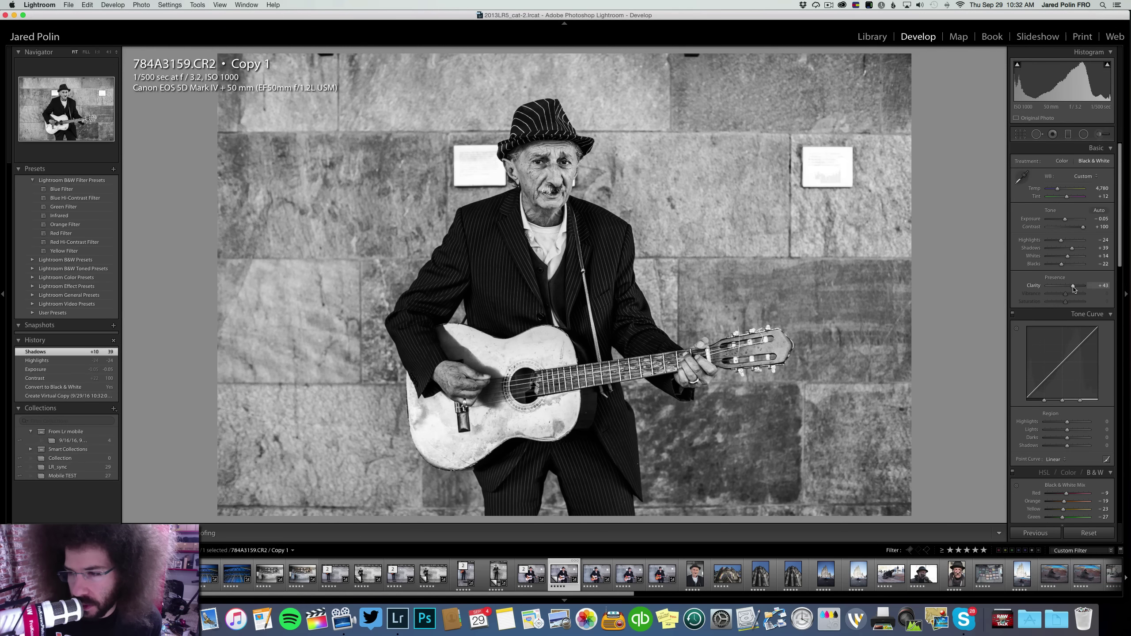
drag(1074, 289, 1072, 290)
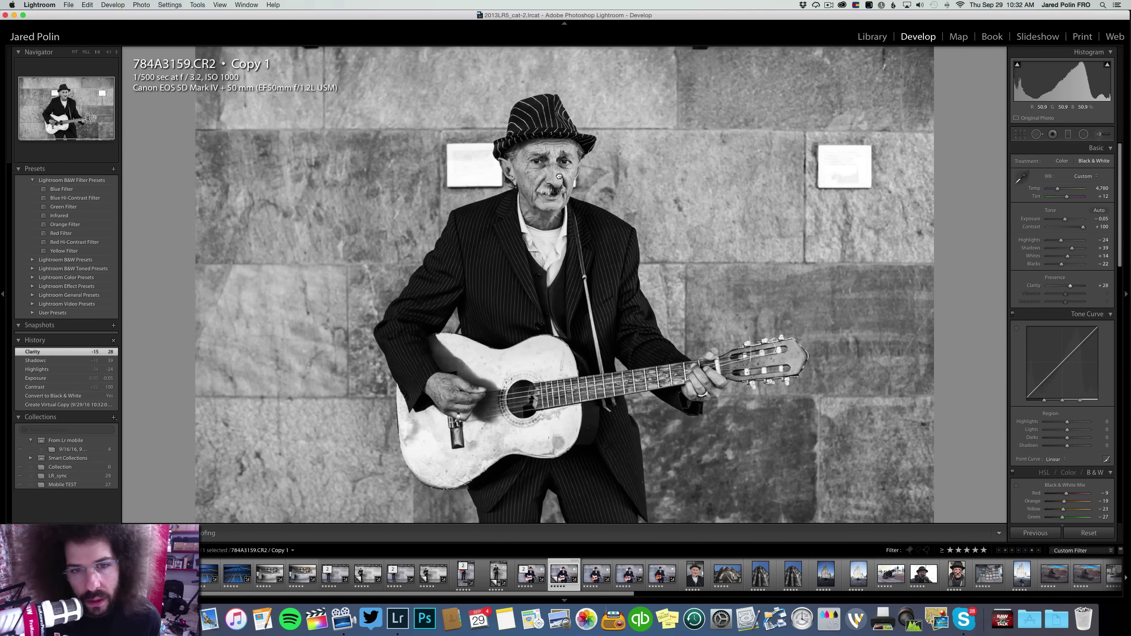
click(538, 158)
click(468, 126)
click(543, 565)
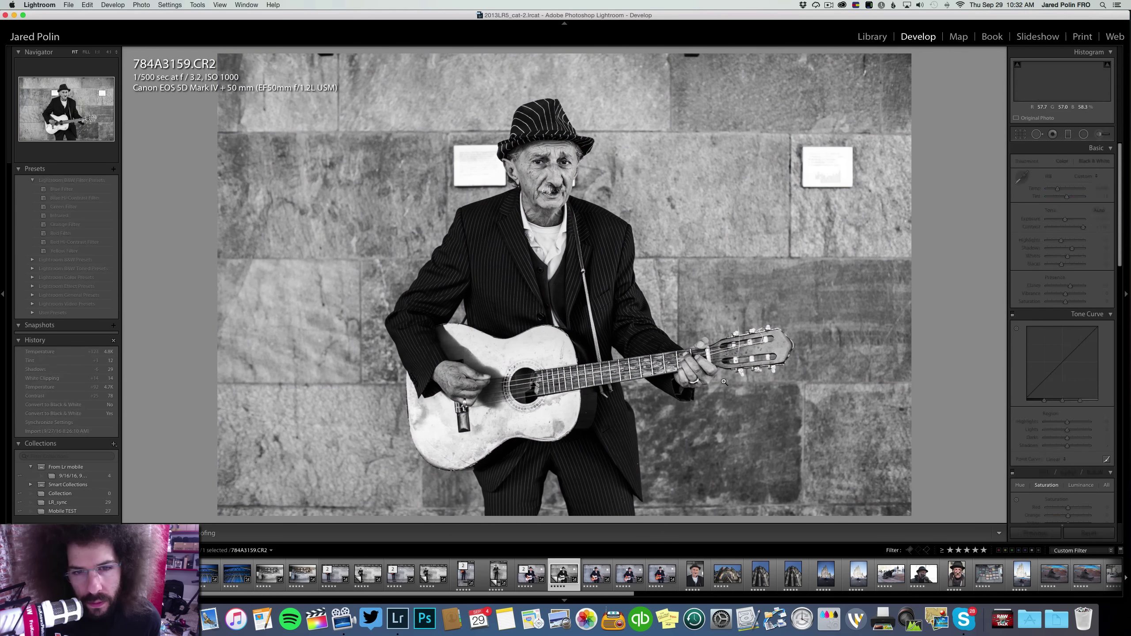
Select only 784A3161 and trial black and white before keeping it in colour
key(Right)
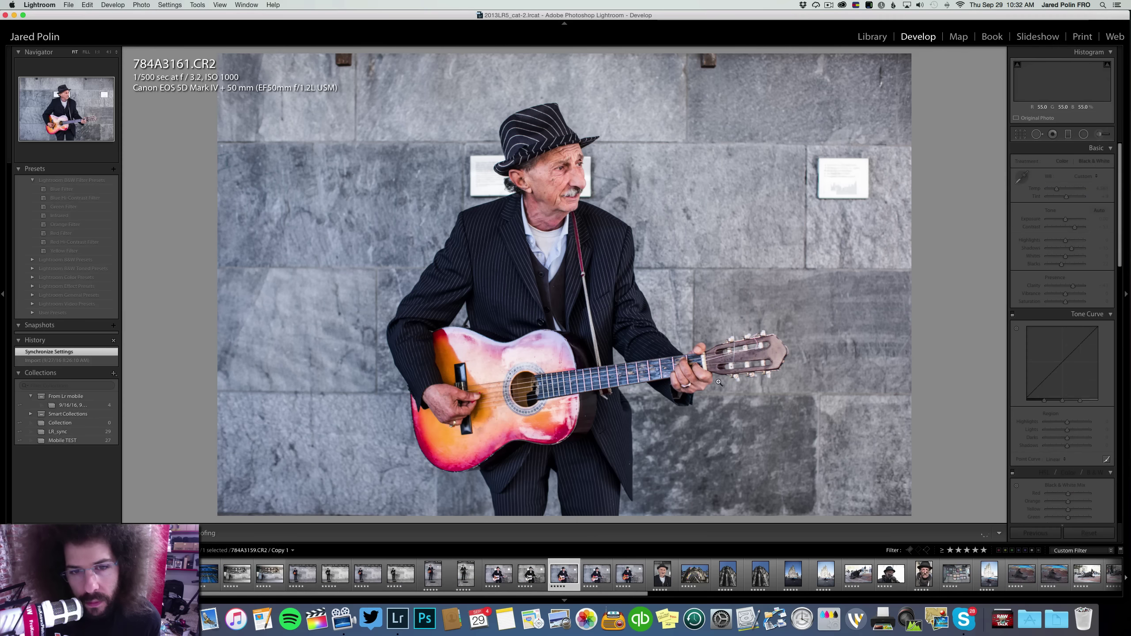
key(Left)
key(Left)
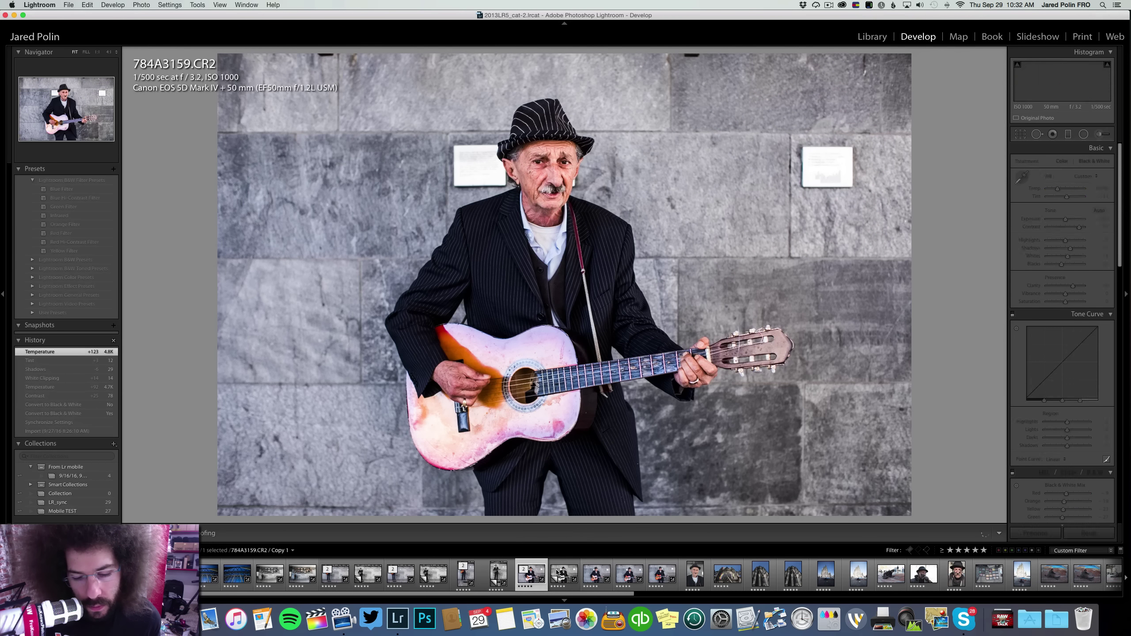
super+click(625, 579)
super+click(662, 576)
super+click(694, 575)
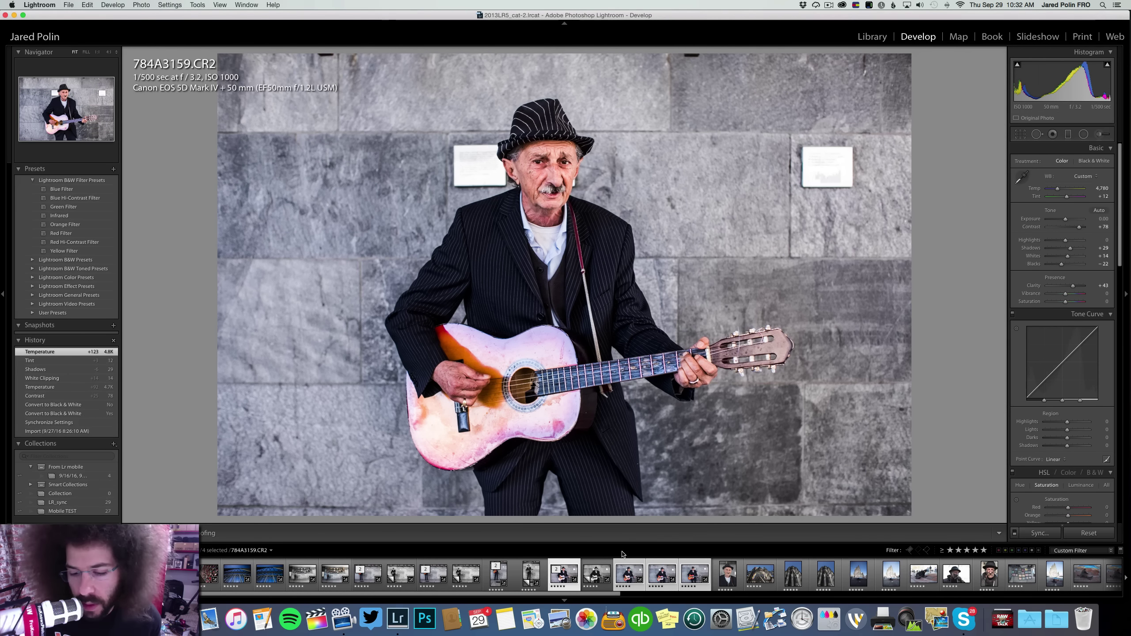
click(627, 564)
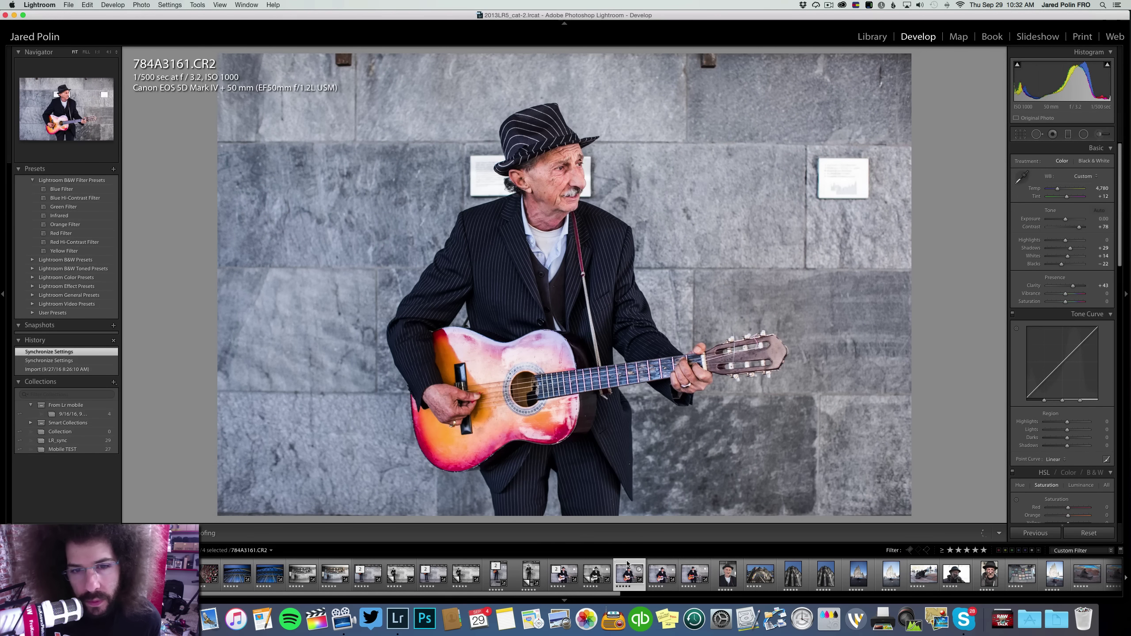
click(1086, 161)
click(1062, 161)
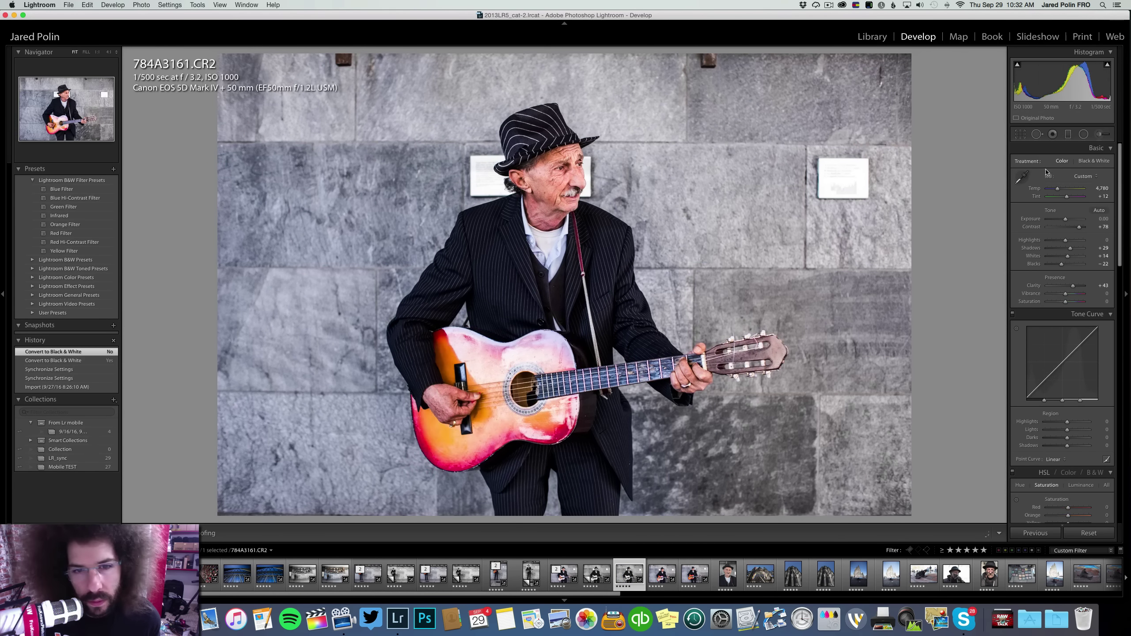
Create a virtual copy of 784A3161.CR2
right_click(623, 576)
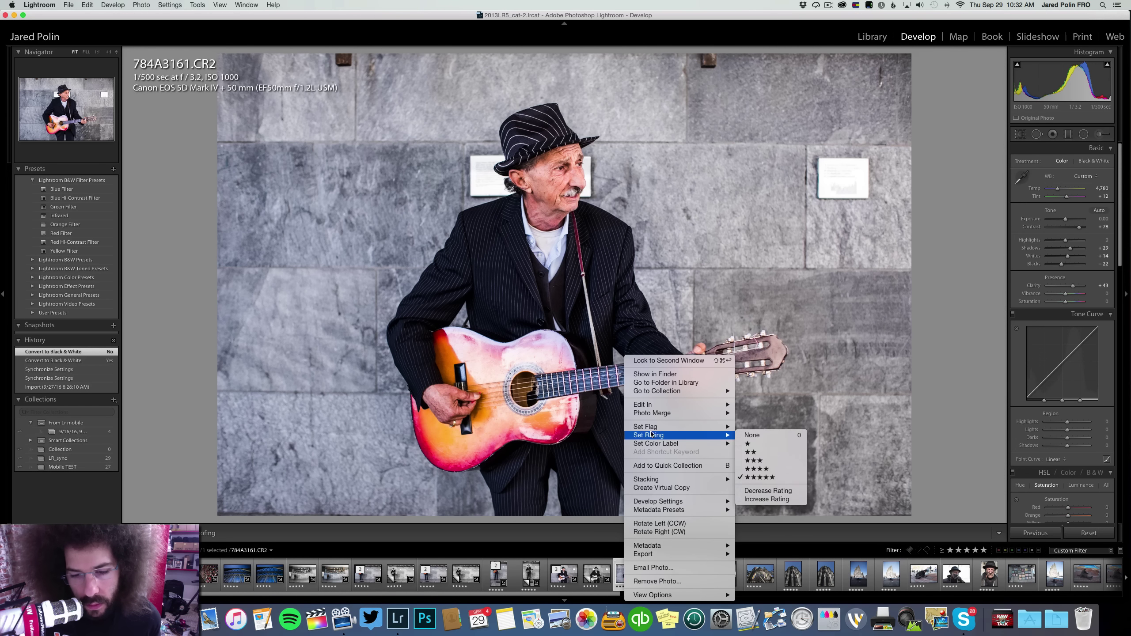
click(664, 488)
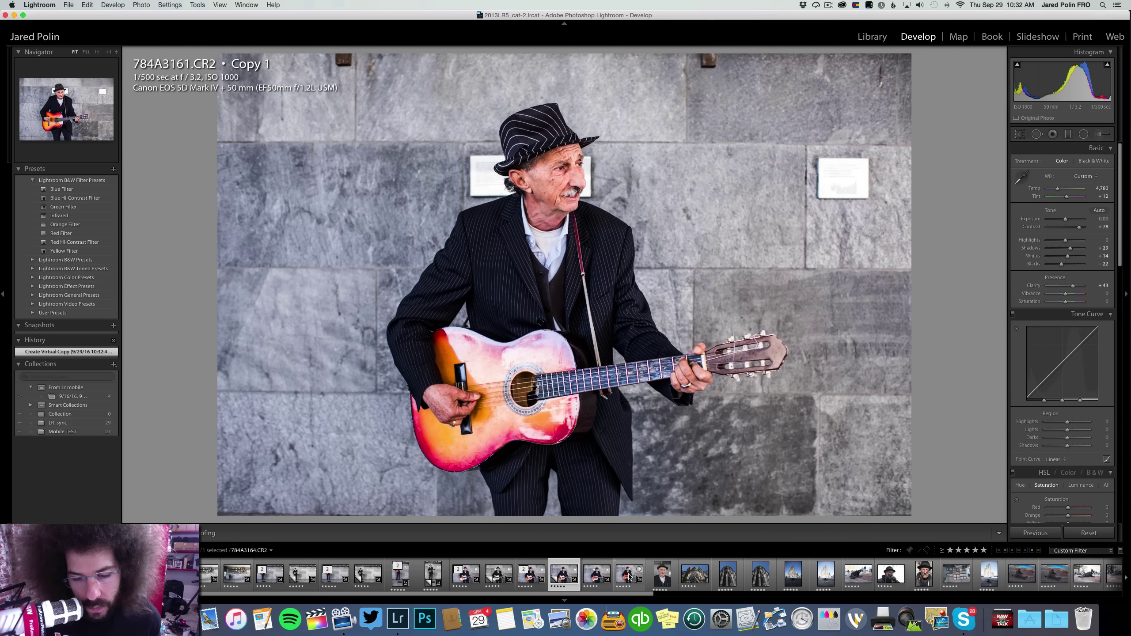
click(593, 576)
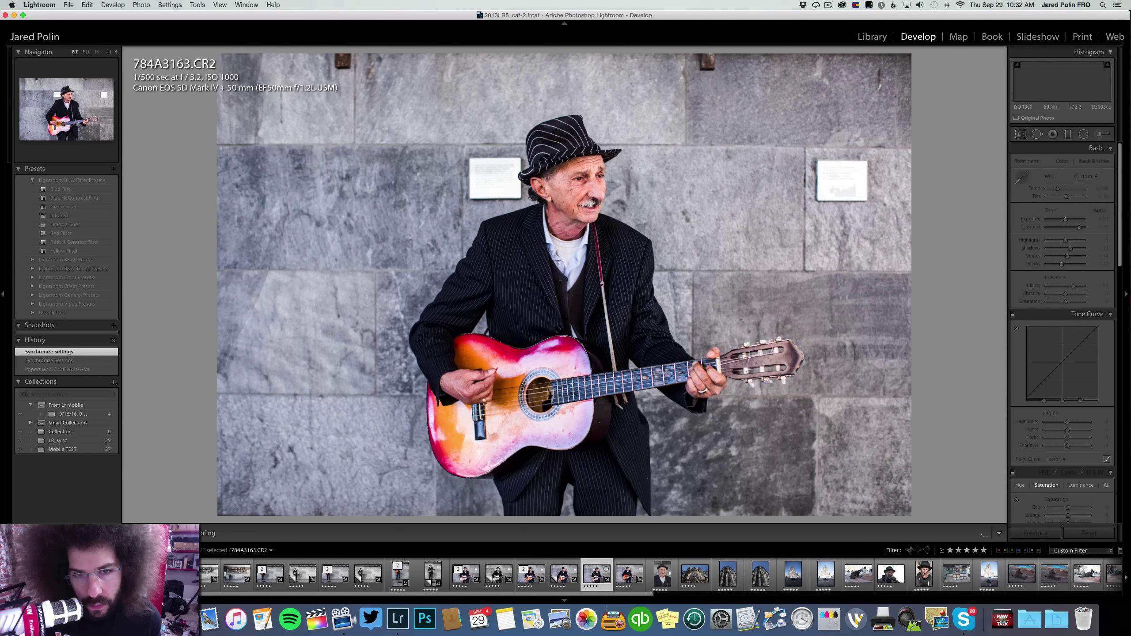
key(Left)
key(Left)
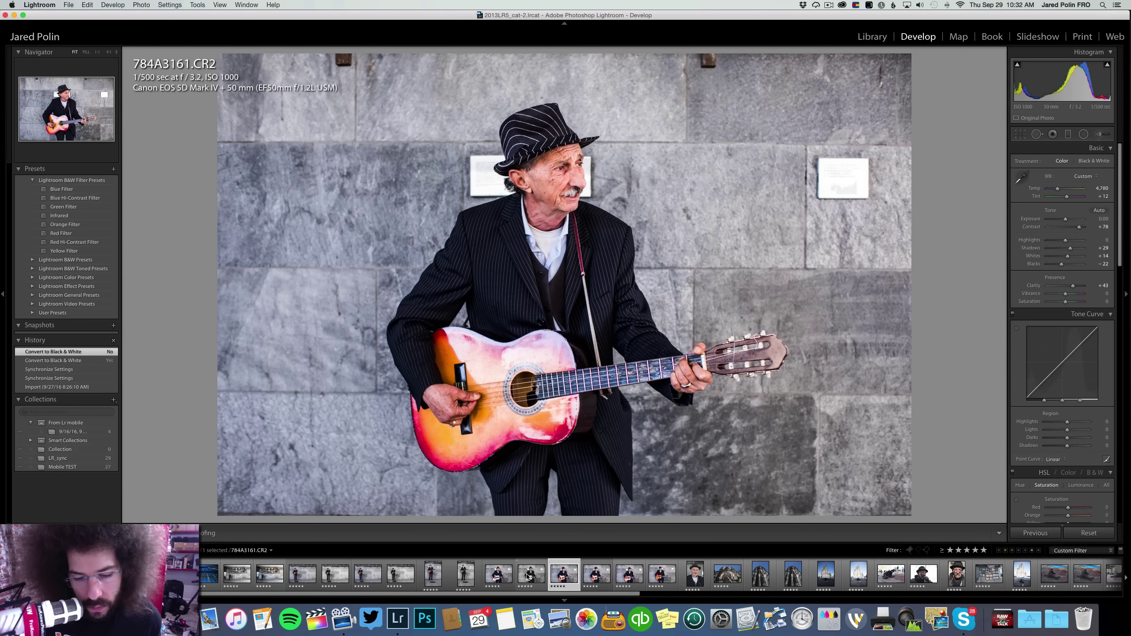
Sync the black-and-white 784A3159 copy's settings onto 784A3161 Copy 1 and compare it with the colour original
super+click(596, 575)
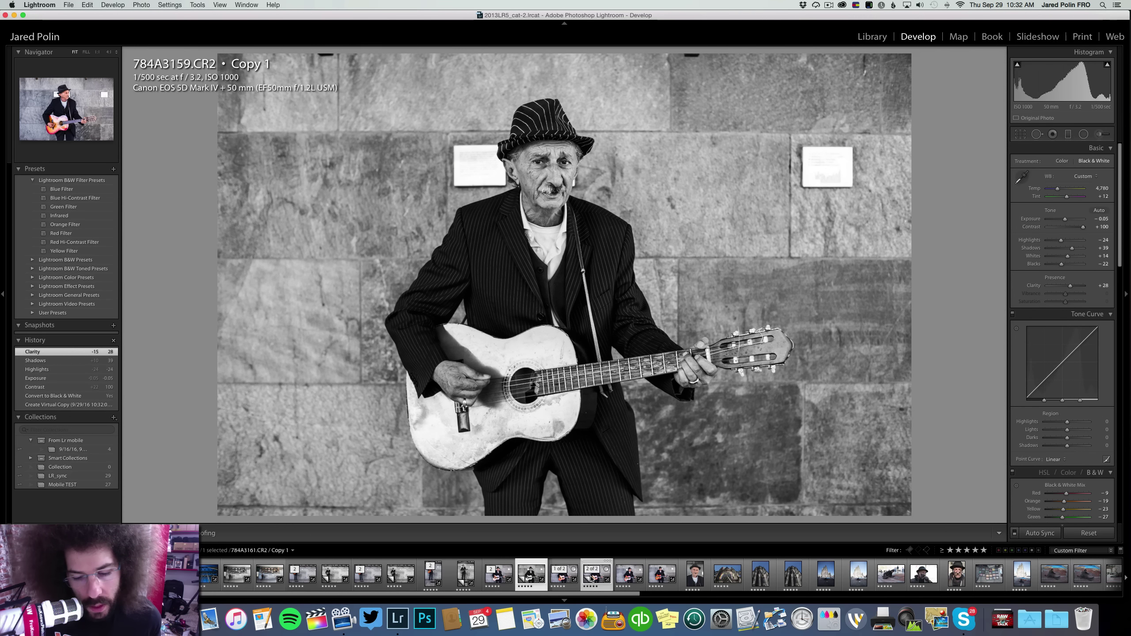
click(1033, 535)
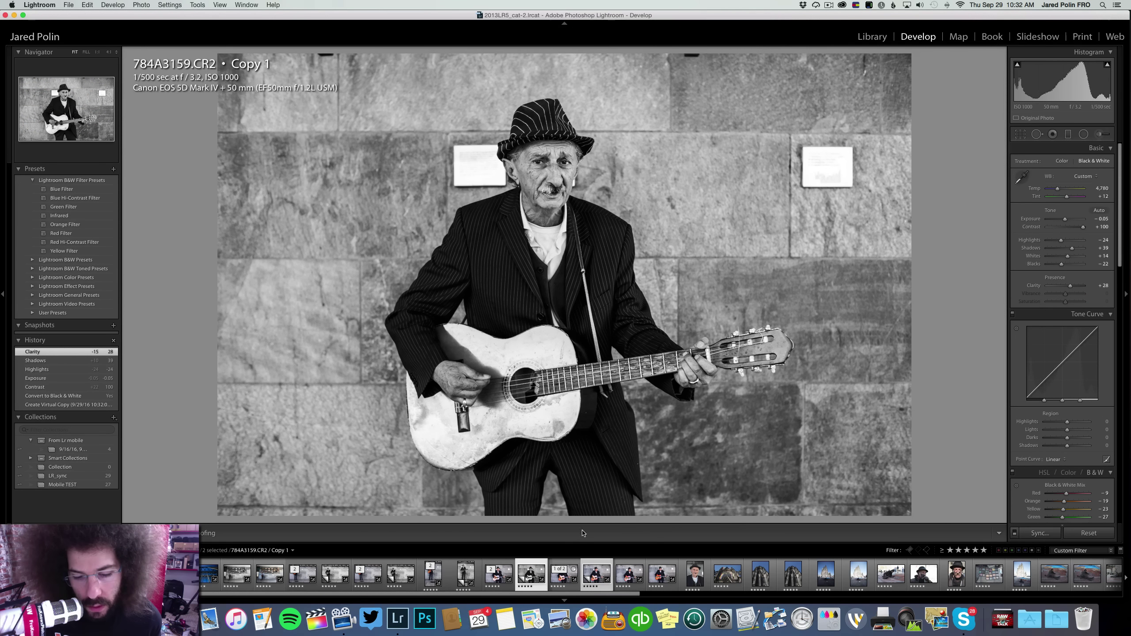
click(596, 562)
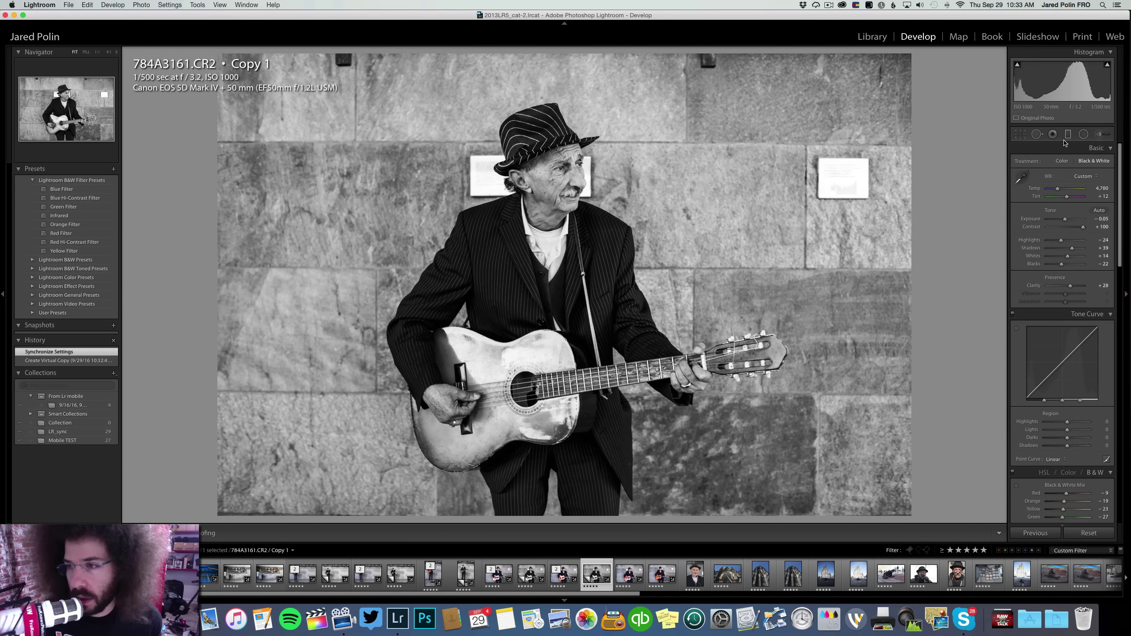
key(Left)
key(Right)
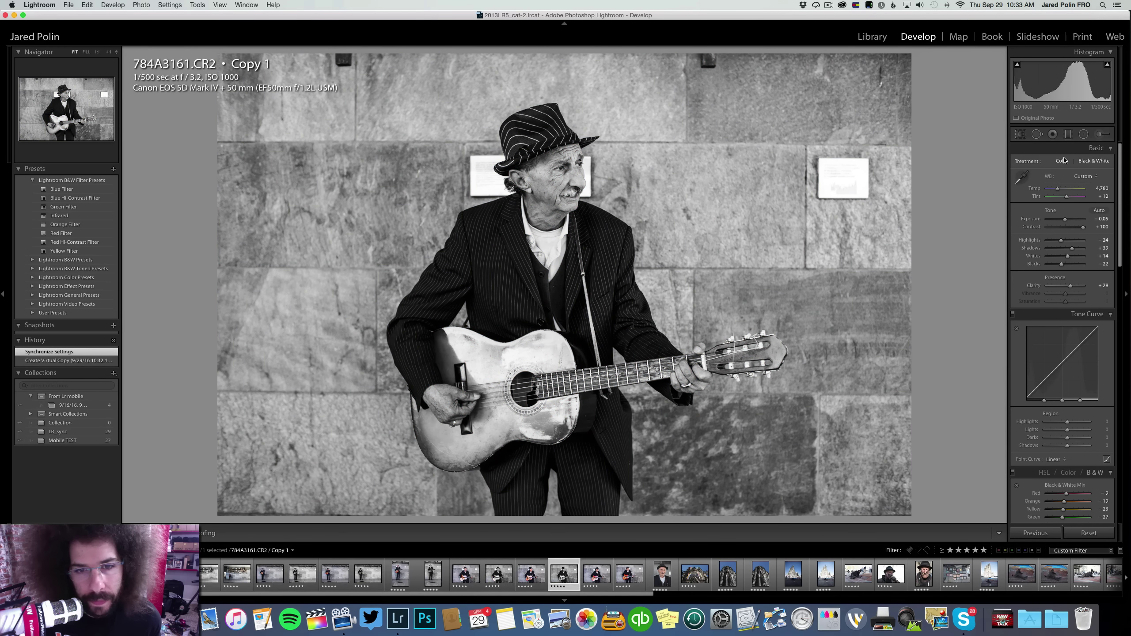
key(Left)
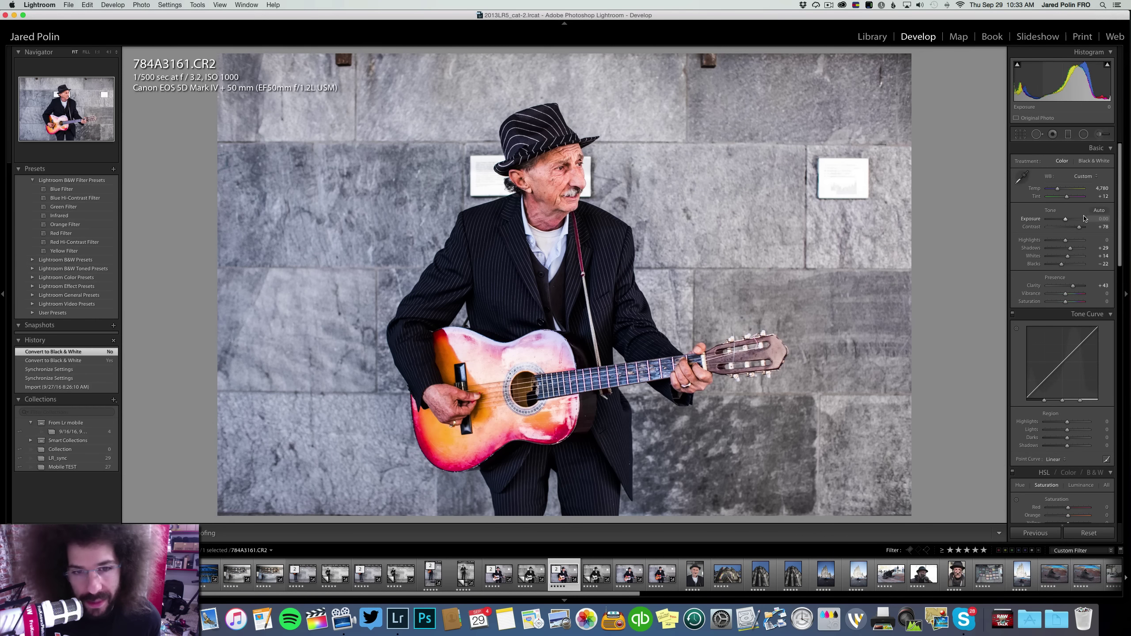
key(Left)
key(Right)
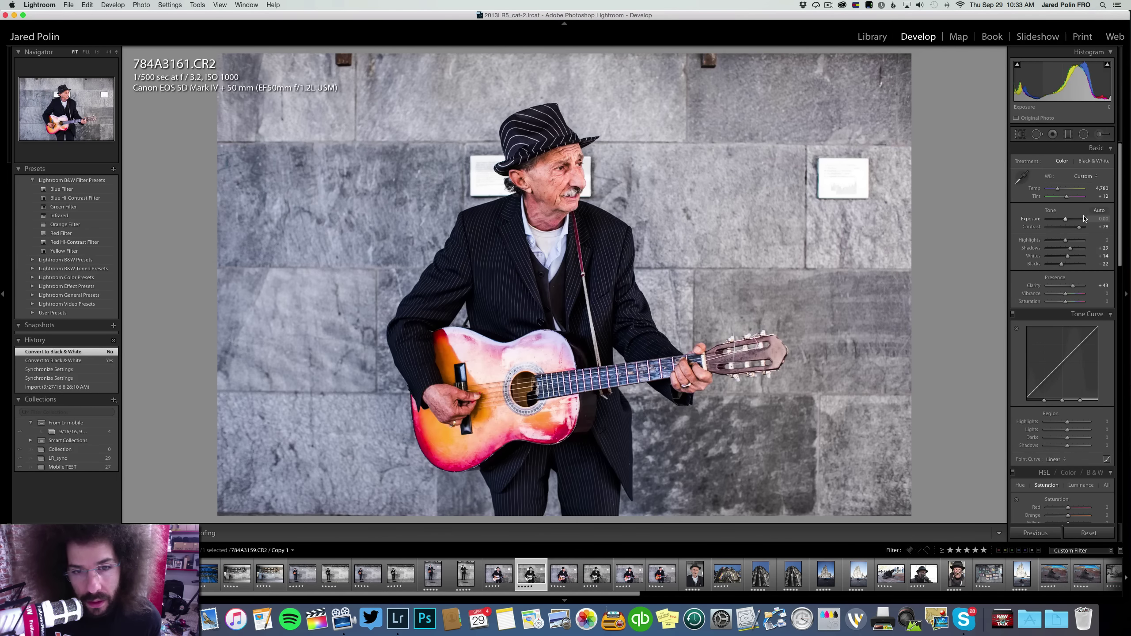
key(Left)
key(Left)
key(Right)
key(Left)
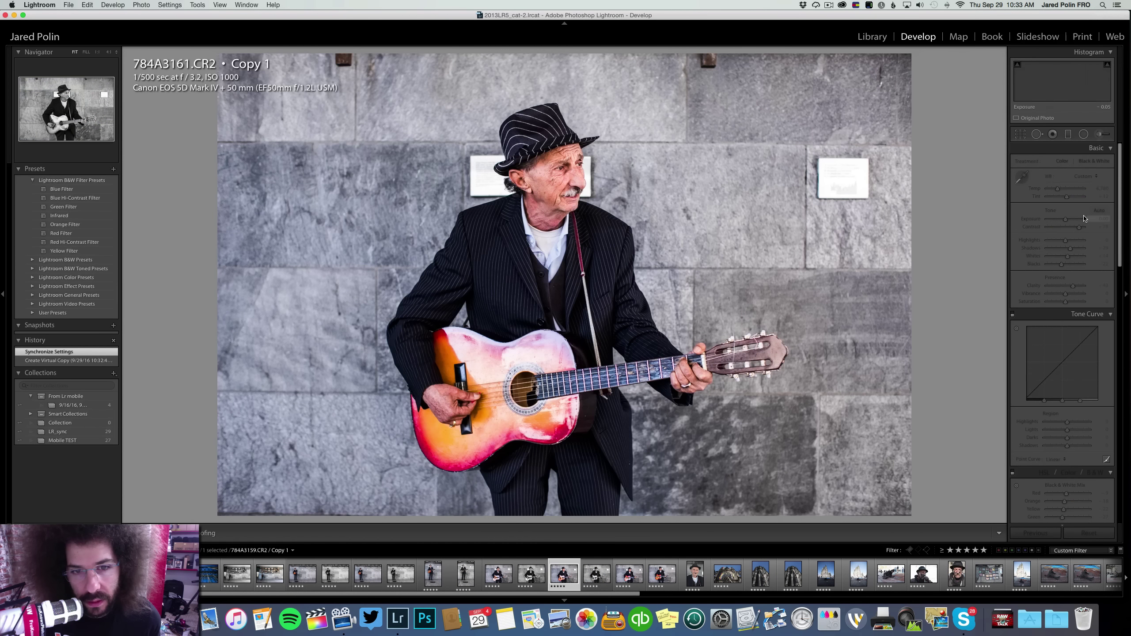
key(Right)
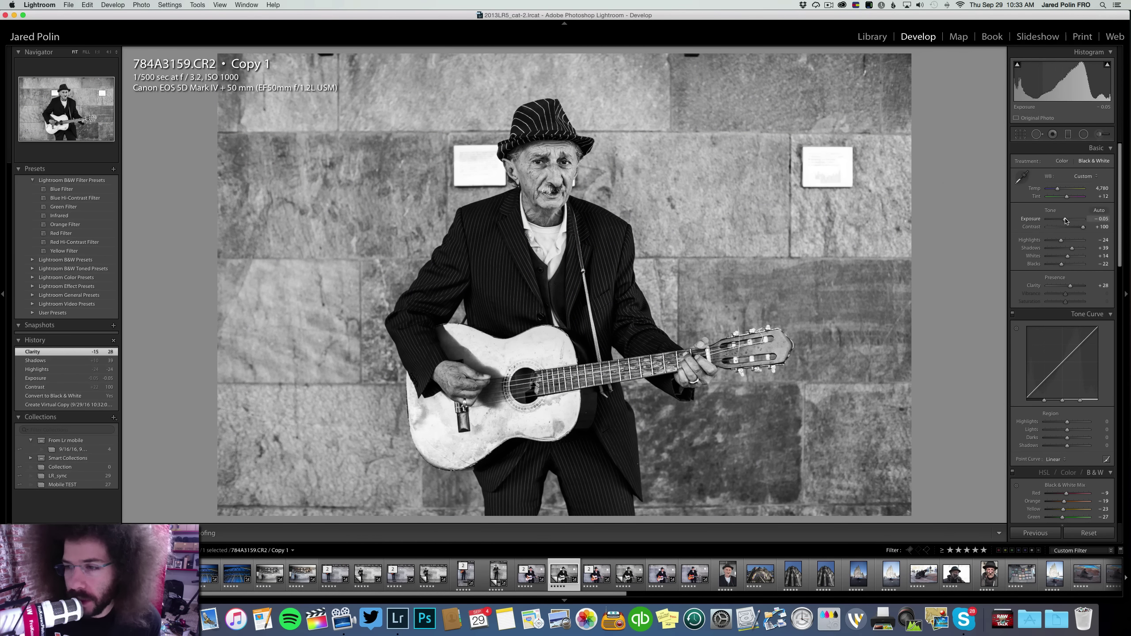
Settle the copy's exposure at -0.05 and advance to colour shot 784A3163.CR2
click(1065, 220)
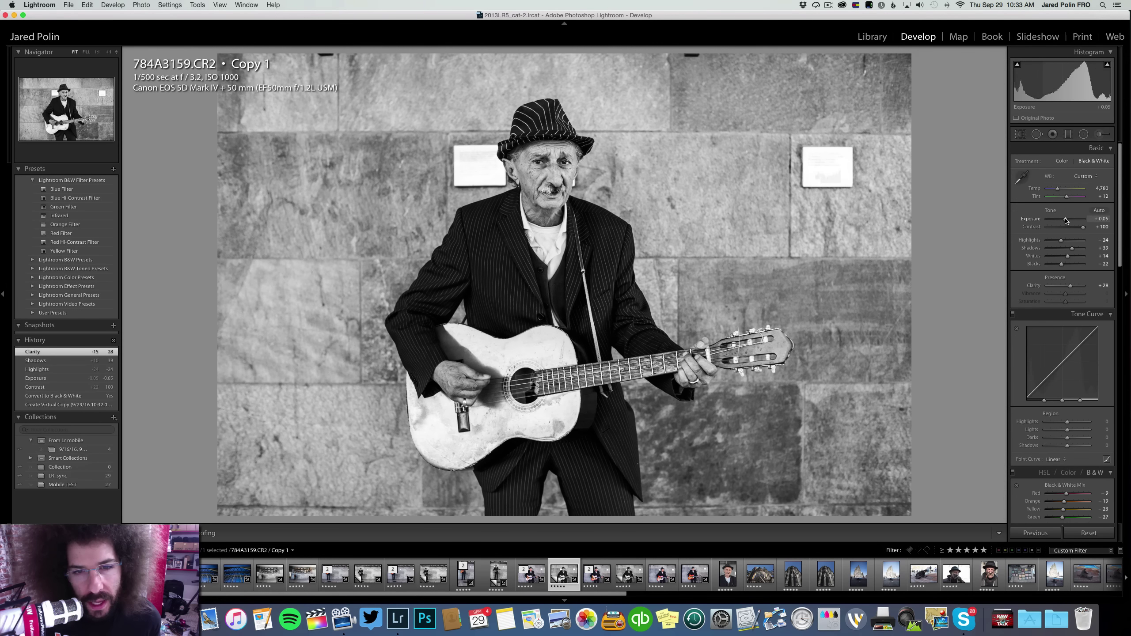
drag(1065, 220, 1064, 220)
key(Right)
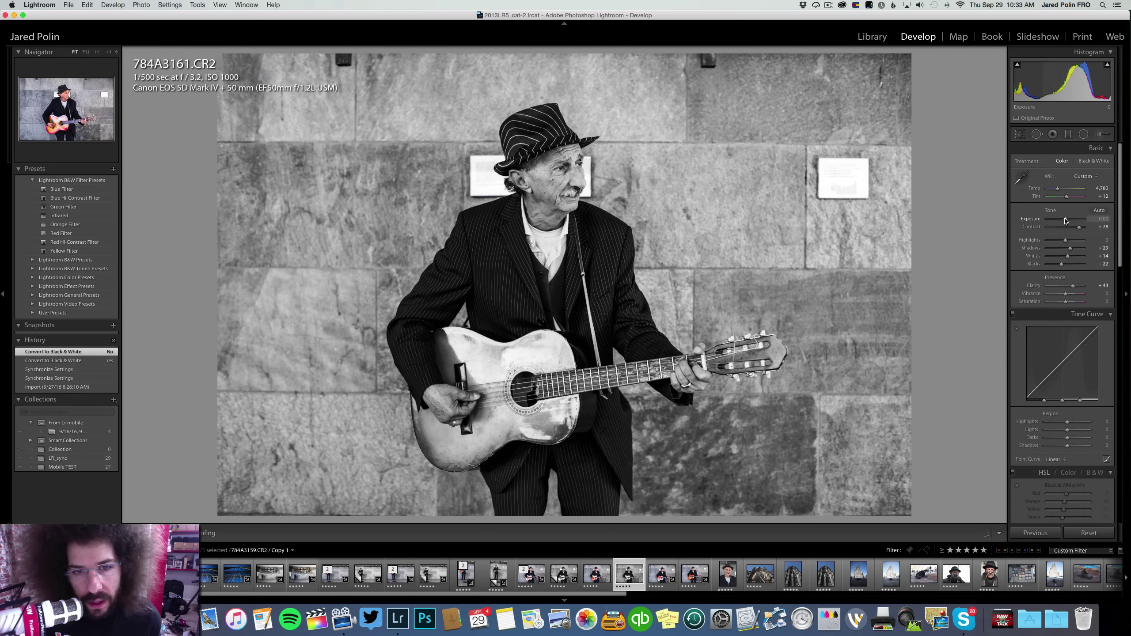
key(Right)
key(Right)
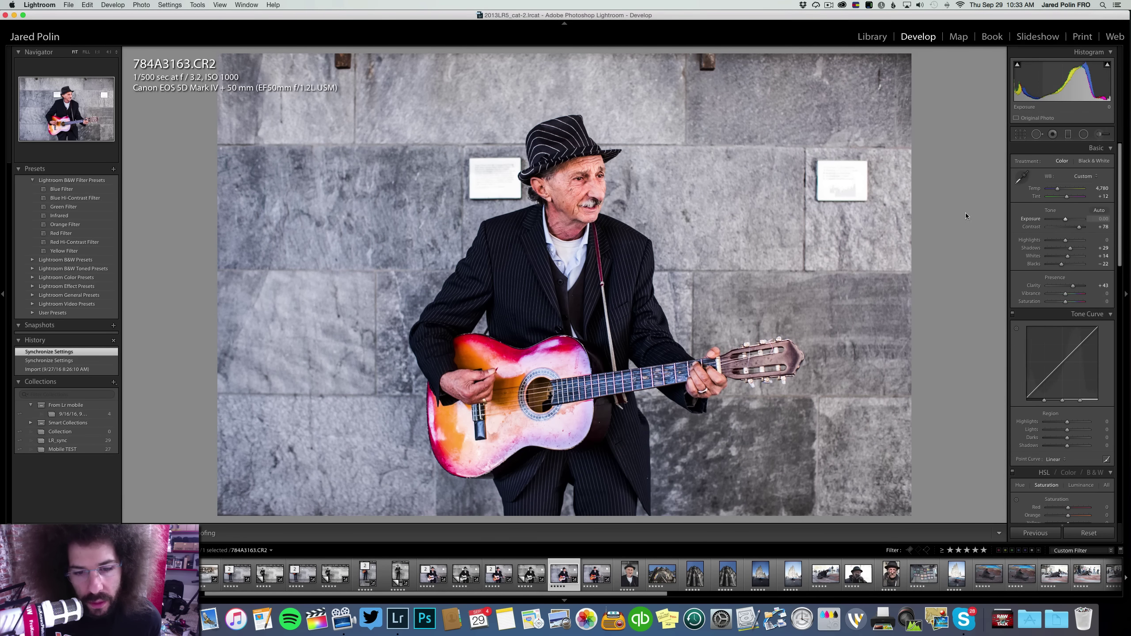
Check the guitarist's face at 1:1 and move to 784A3164
click(580, 176)
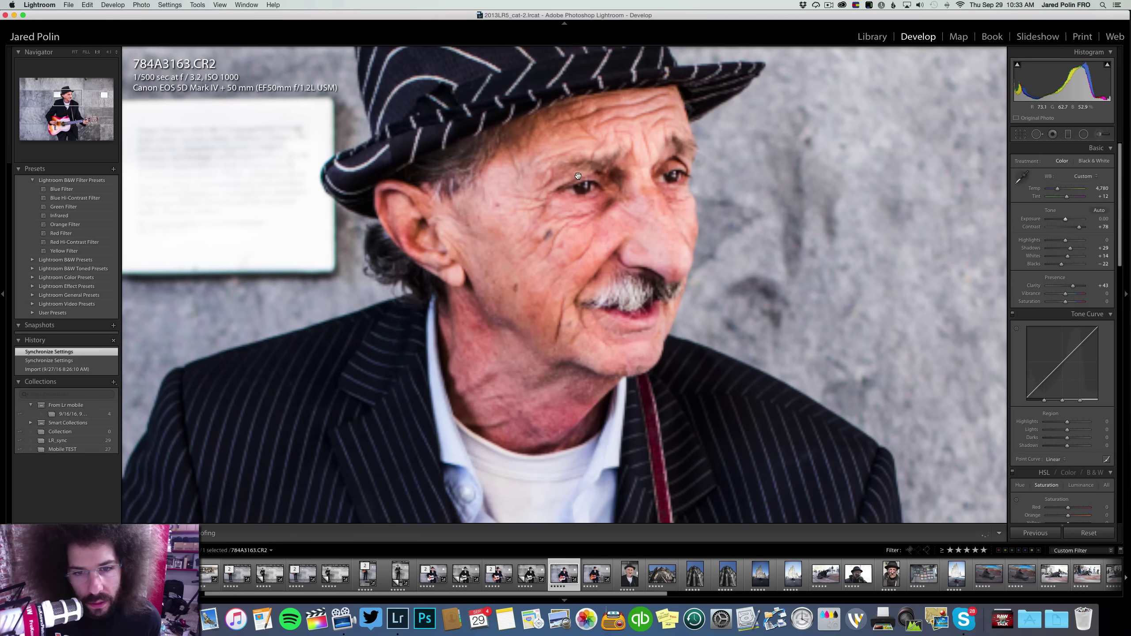
click(607, 156)
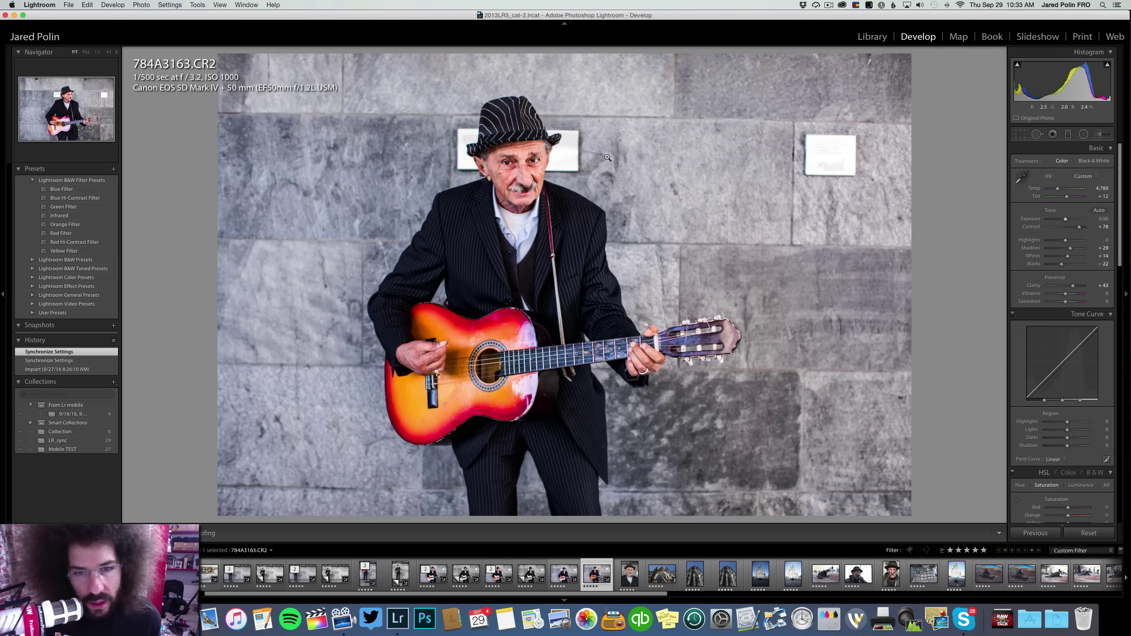
key(Right)
Inspect 784A3164's face up close and create a virtual copy of it
click(493, 153)
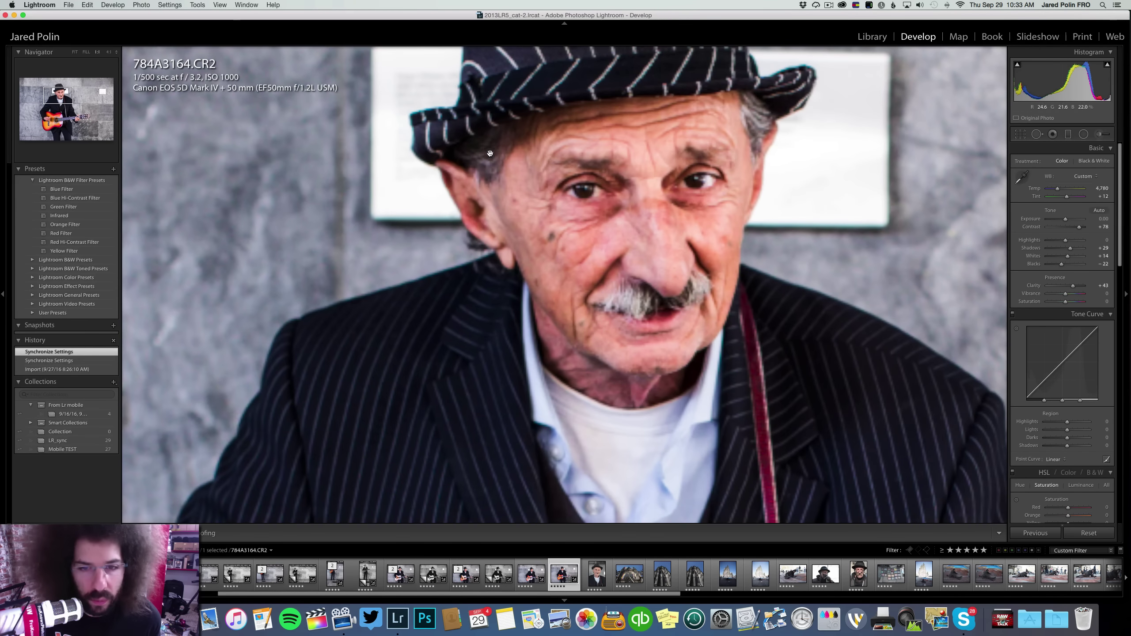
click(589, 168)
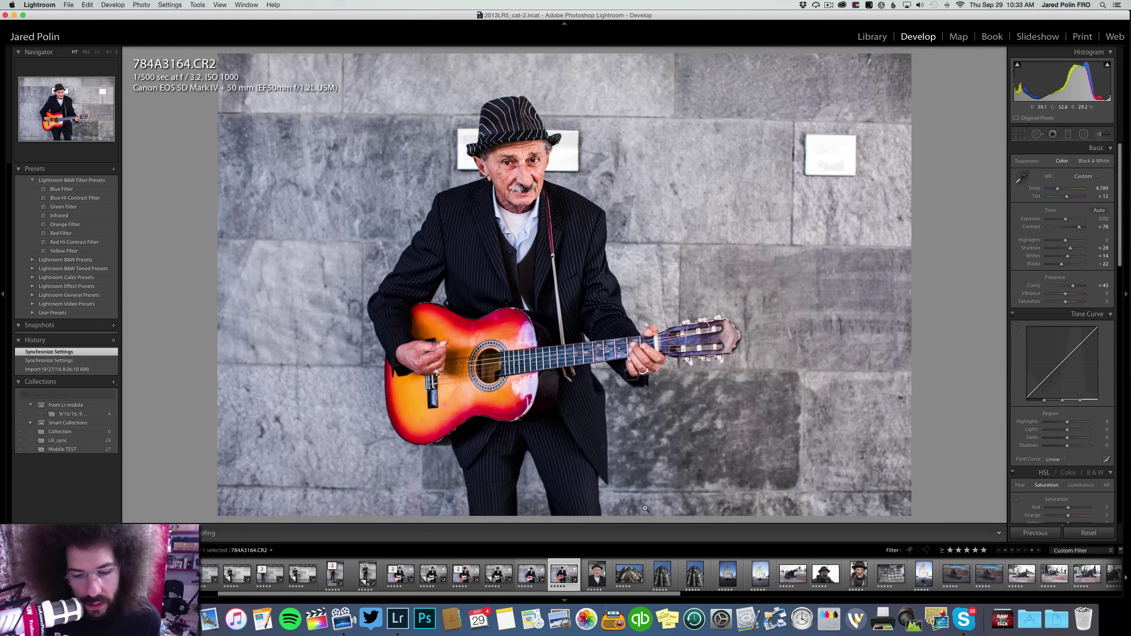
right_click(560, 575)
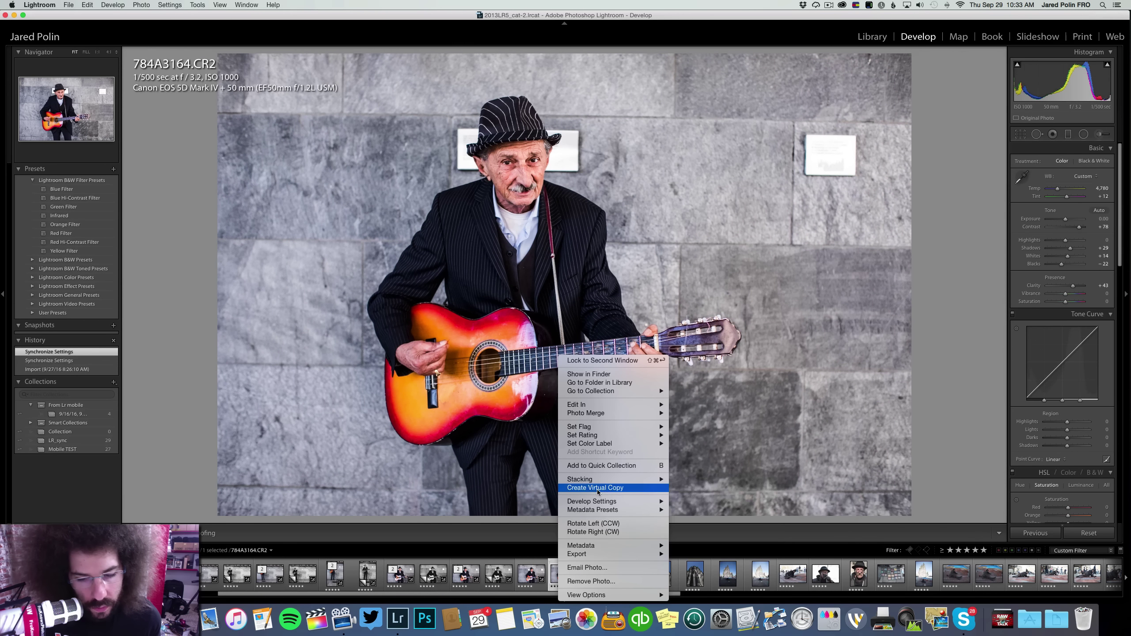
click(597, 487)
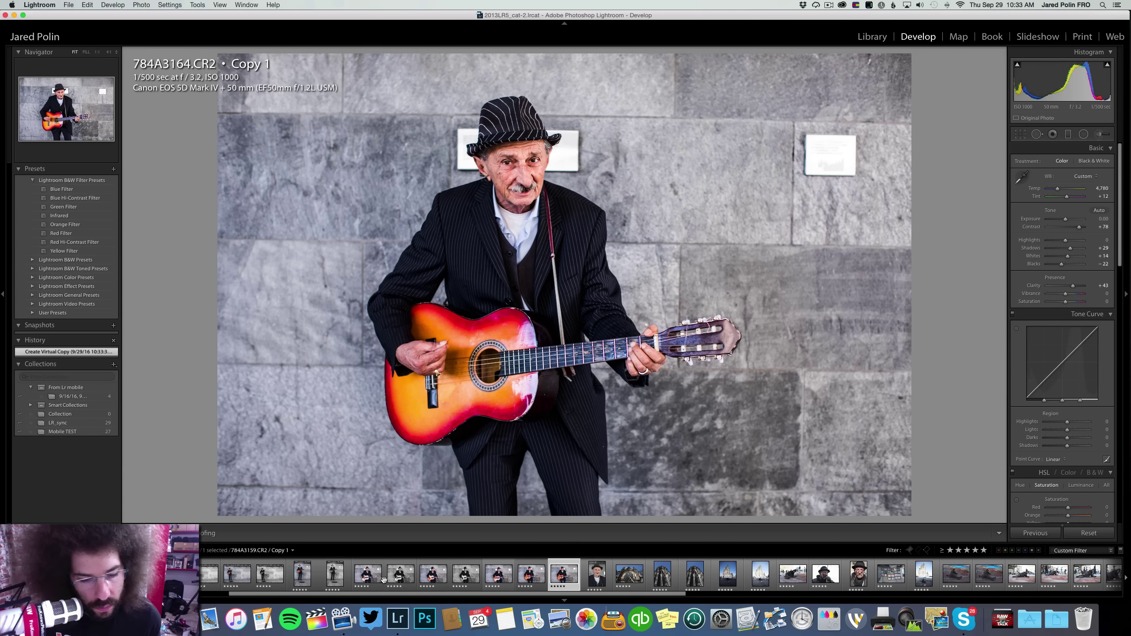
Sync the black-and-white 784A3159 copy's settings onto the 784A3164 copy and raise shadows to +58
click(399, 578)
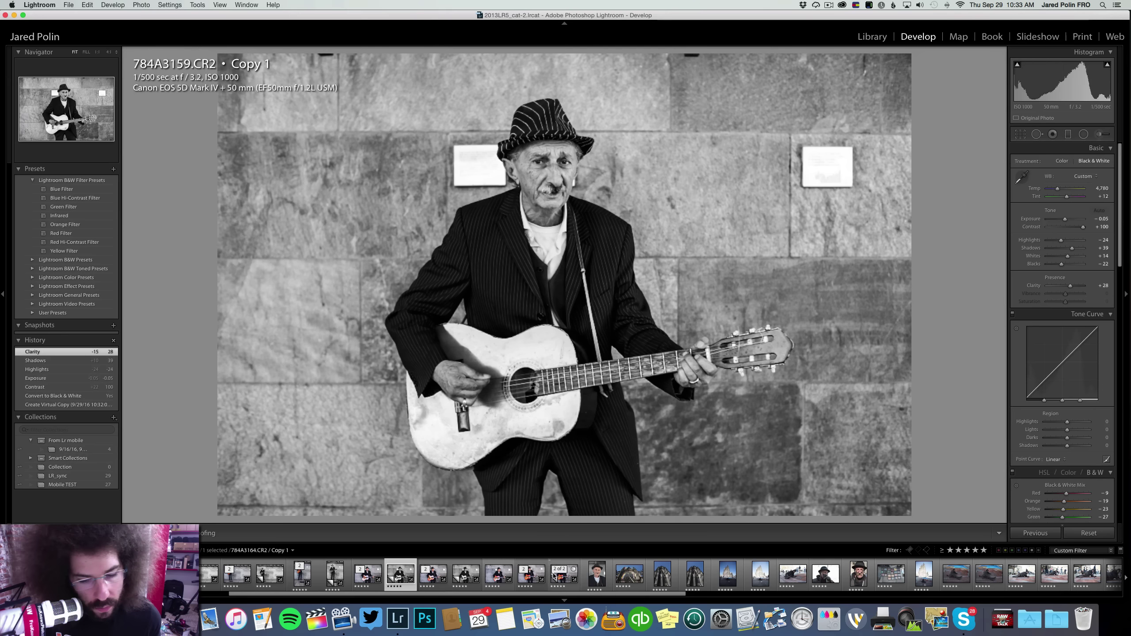
super+click(563, 575)
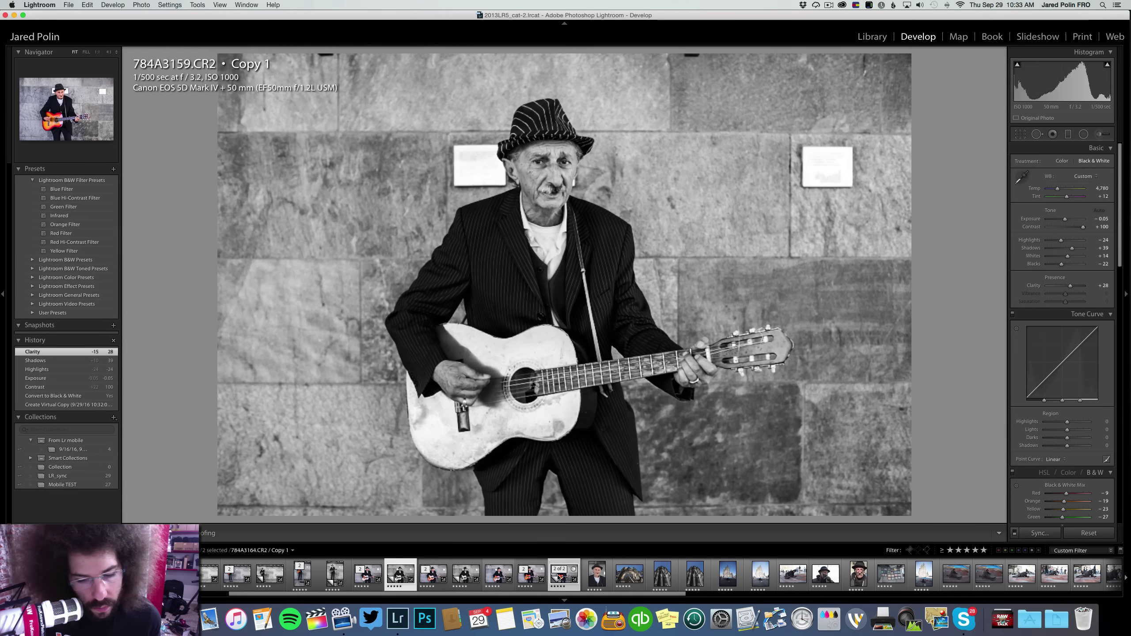
click(1040, 533)
key(Return)
click(561, 564)
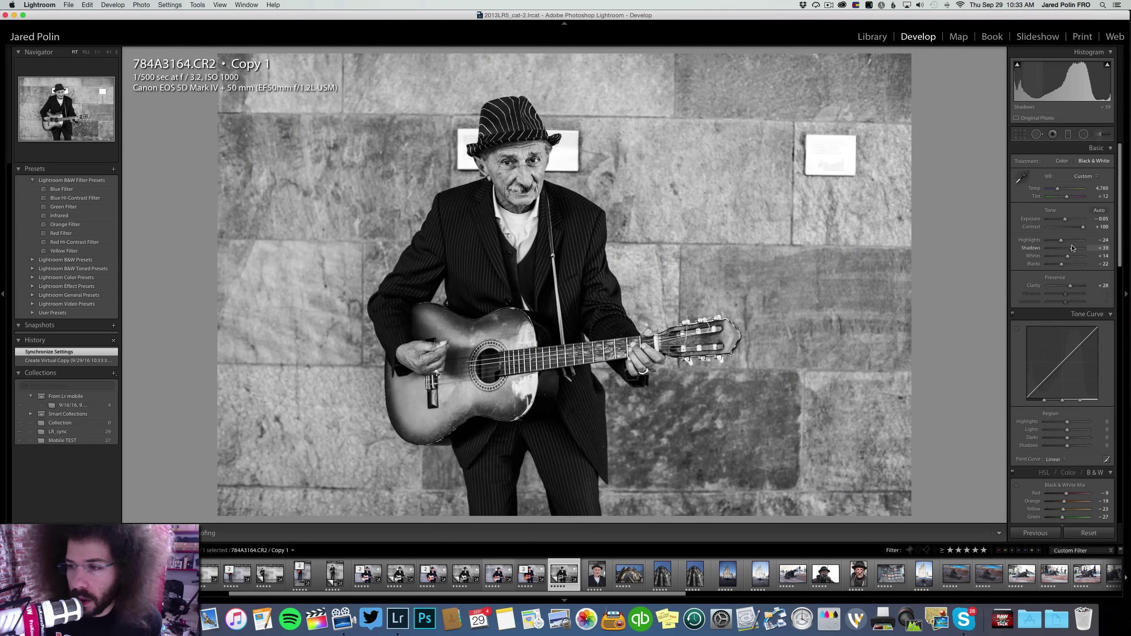
drag(1072, 249, 1075, 250)
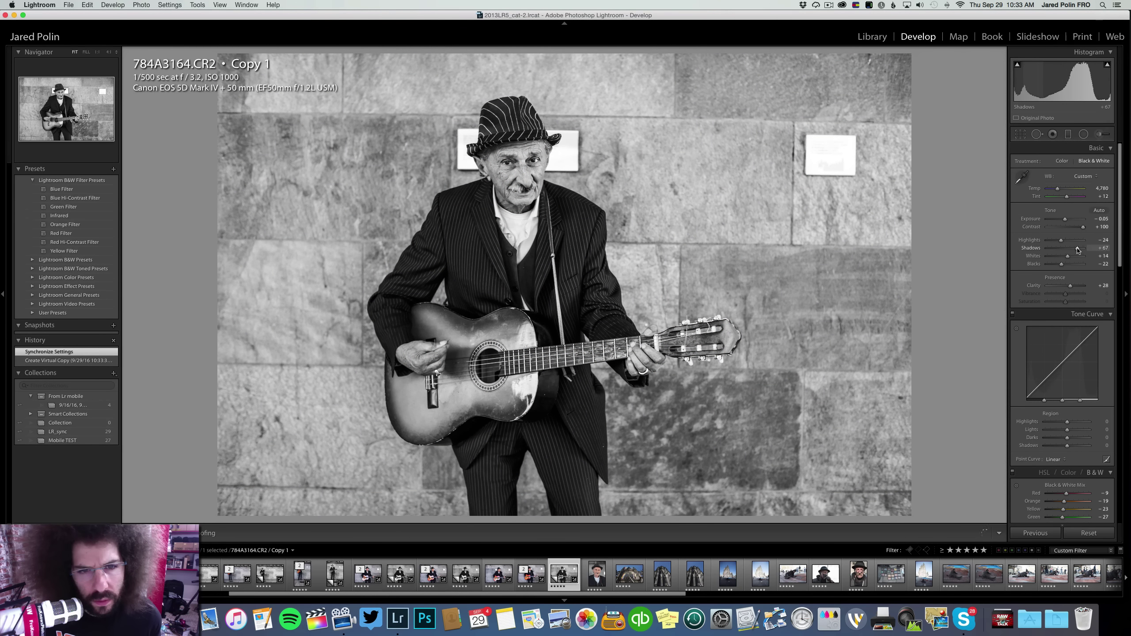
Compare the copy against the colour version, then delete the virtual copy, landing on 784A3168.CR2
key(super+z)
key(super+z)
key(super+z)
key(super+z)
key(super+z)
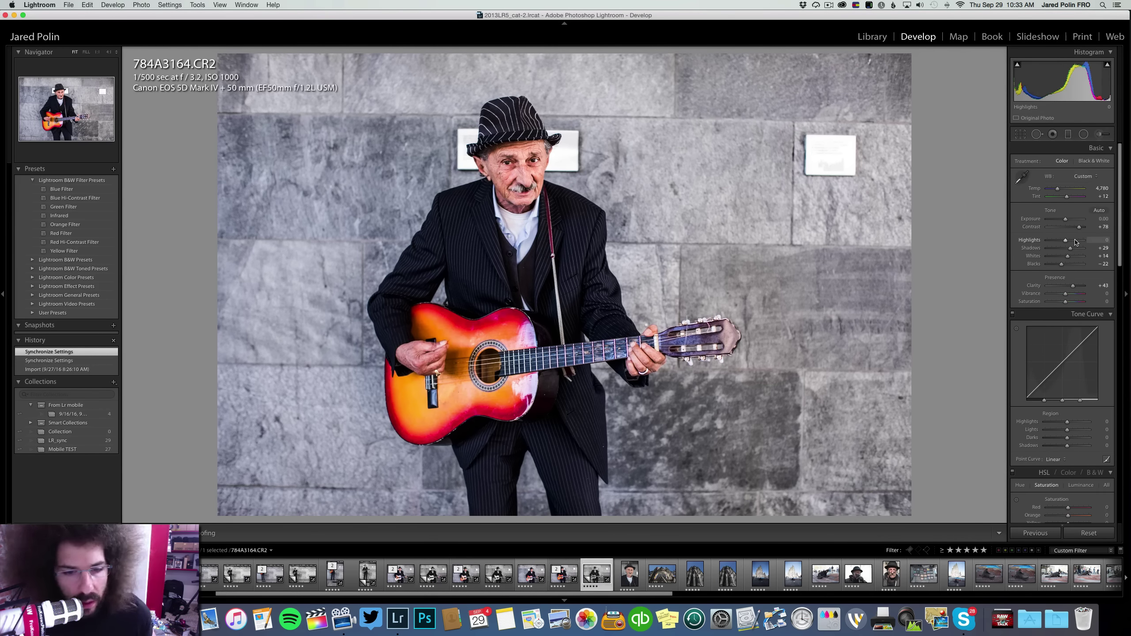
key(super+shift+z)
key(super+shift+z)
key(super+shift+z)
key(super+z)
key(super+shift+z)
key(BackSpace)
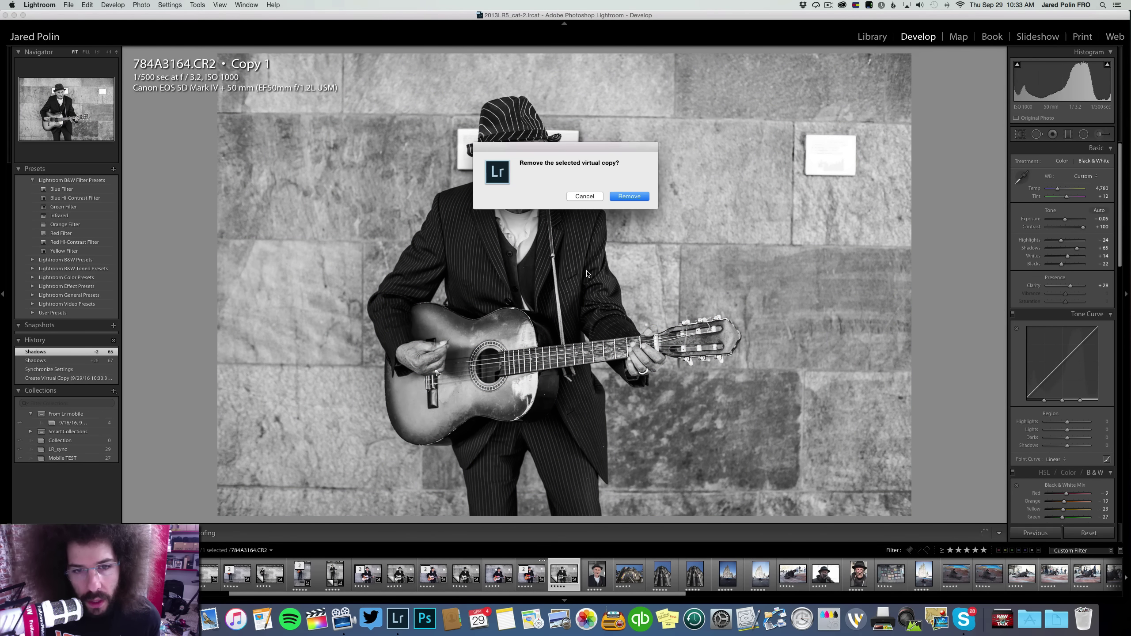
click(635, 196)
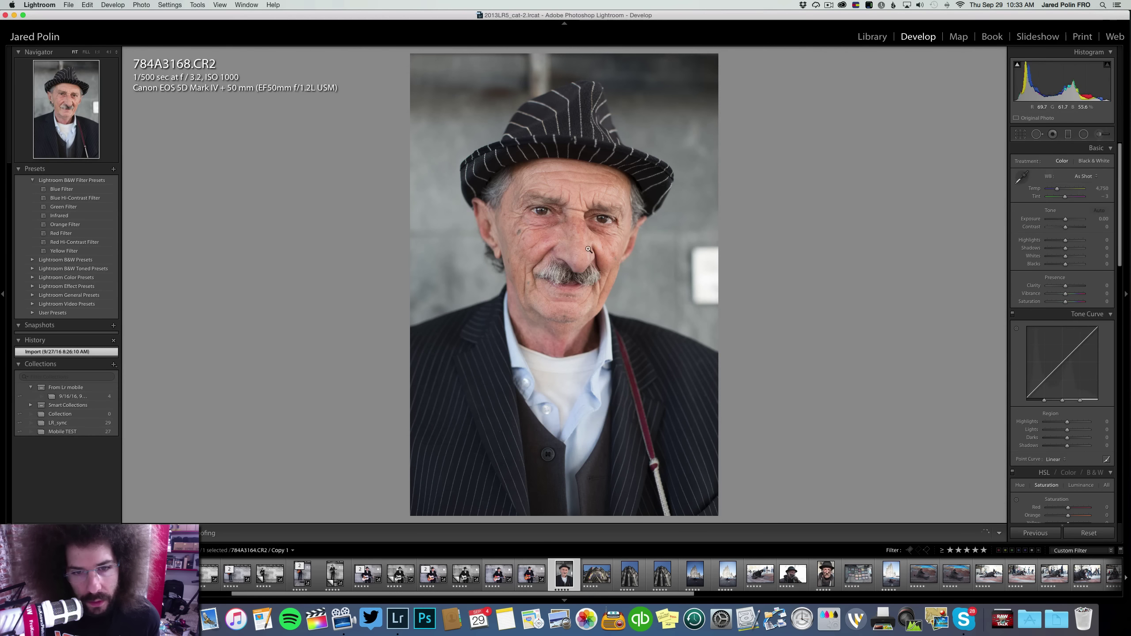
Give the portrait Contrast +57, Clarity +31, Shadows +37, lower Highlights, tint -3 and a Strong Contrast curve
click(1075, 228)
click(1052, 460)
click(1052, 465)
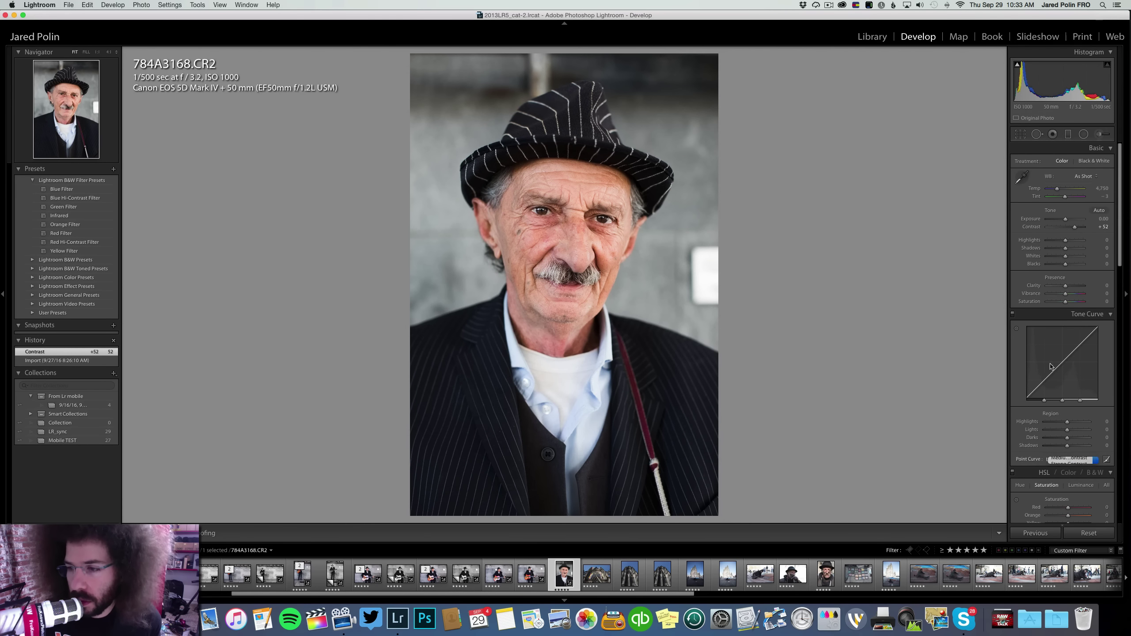
click(1071, 285)
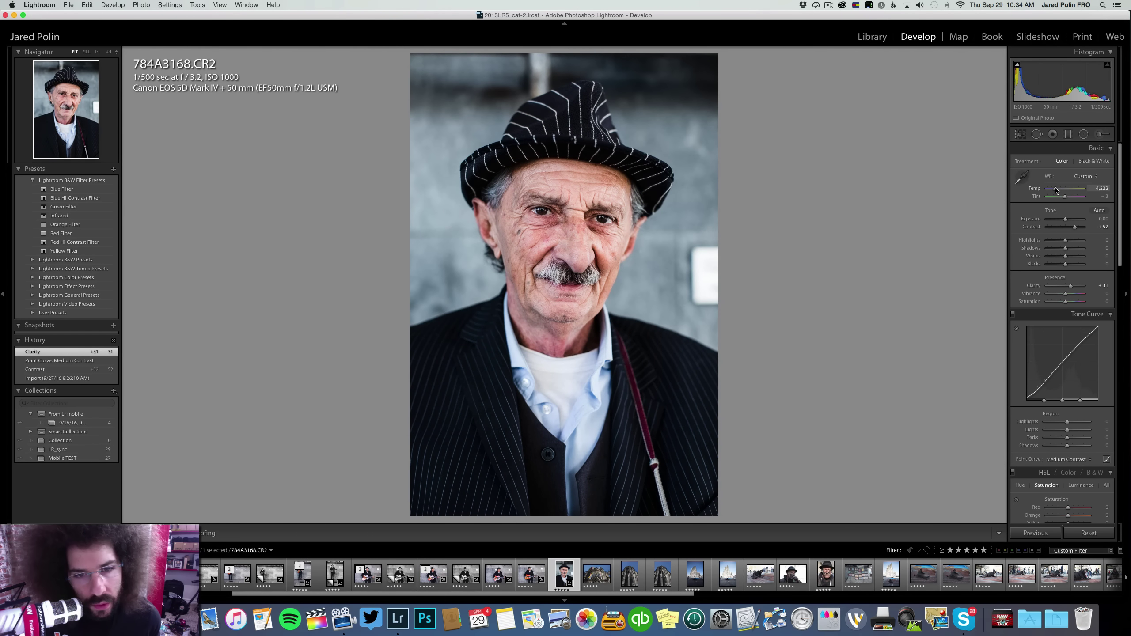
drag(1055, 190, 1056, 191)
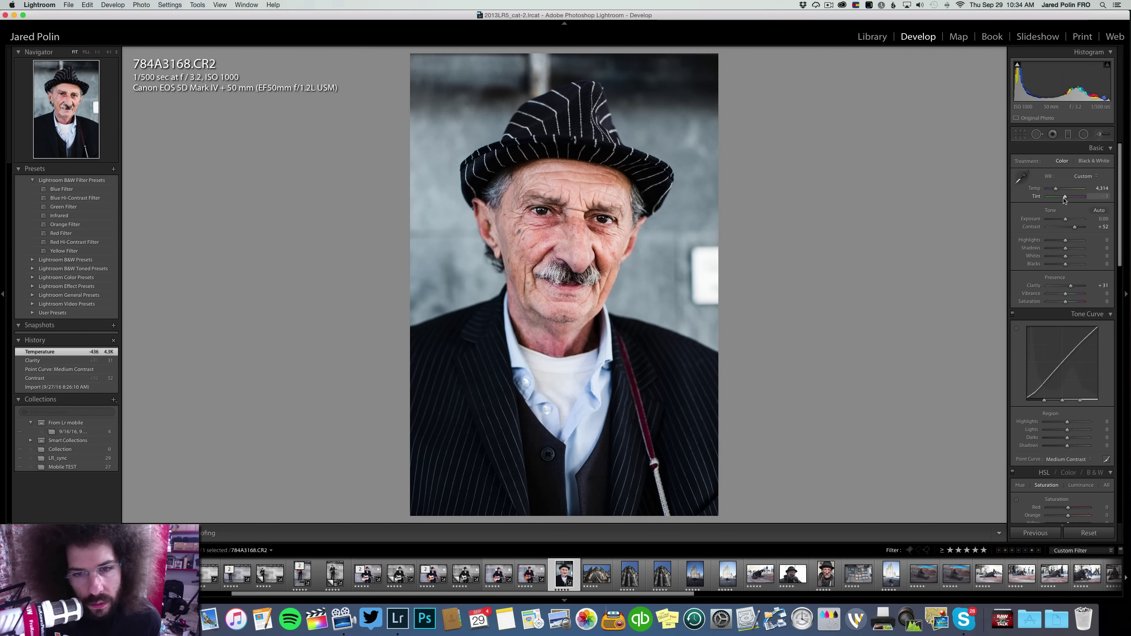
drag(1063, 200, 1065, 199)
drag(1071, 249, 1060, 241)
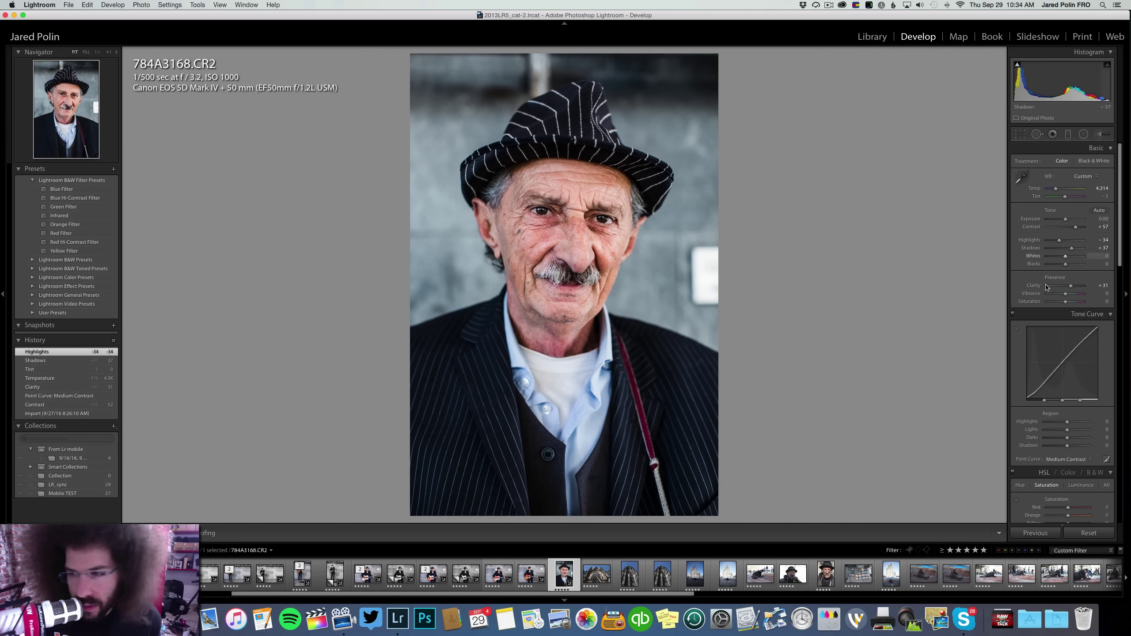
click(1056, 459)
click(1064, 467)
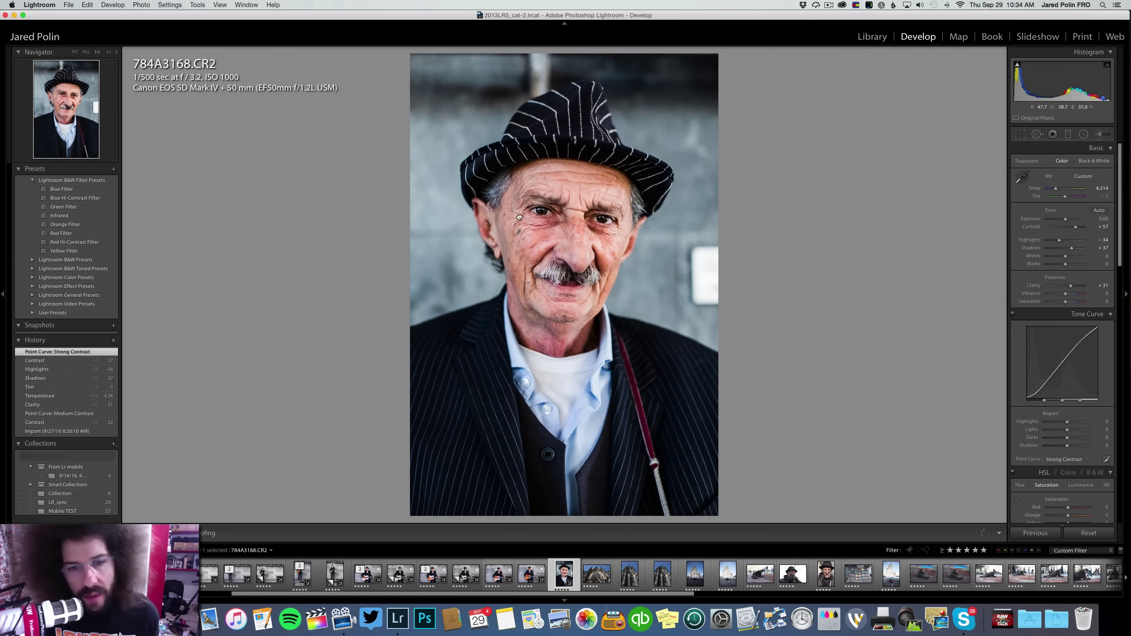
Check the detail on the man's eye at 1:1, then return to the full portrait
click(569, 218)
drag(657, 182, 573, 297)
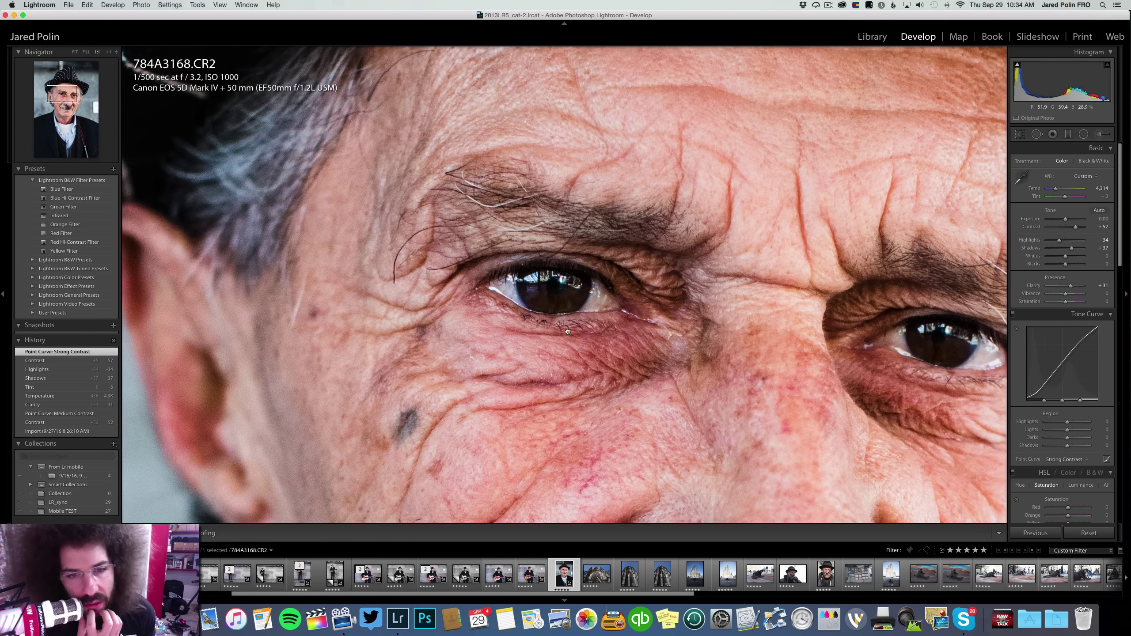
scroll(572, 297, right, 10)
scroll(686, 270, down, 10)
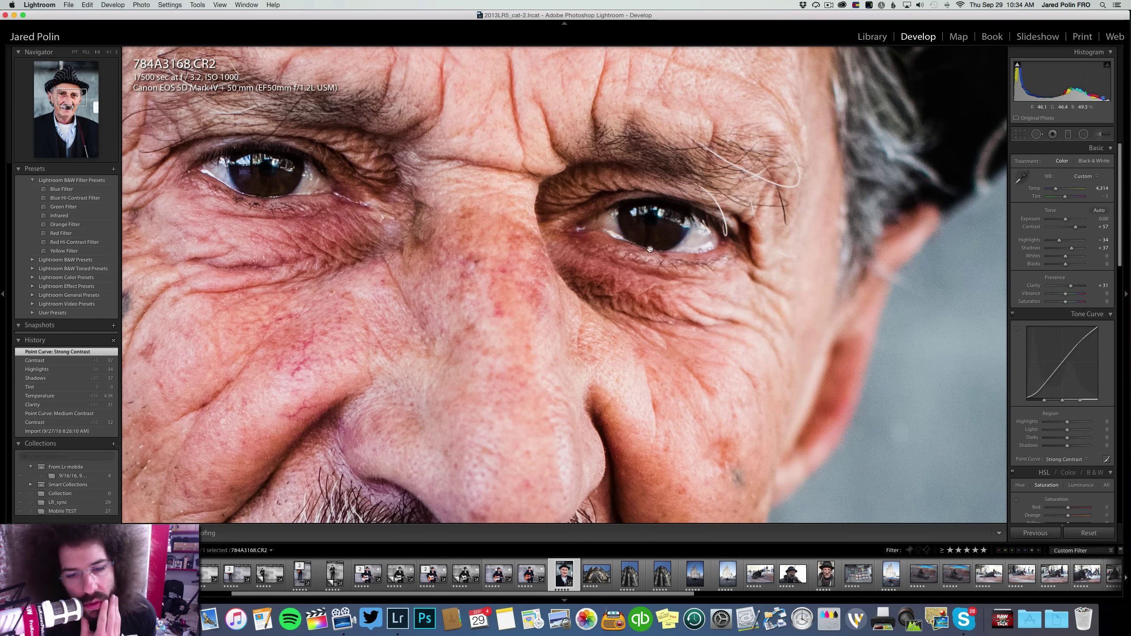
scroll(578, 267, left, 5)
scroll(441, 258, down, 3)
scroll(463, 276, up, 10)
scroll(479, 290, up, 3)
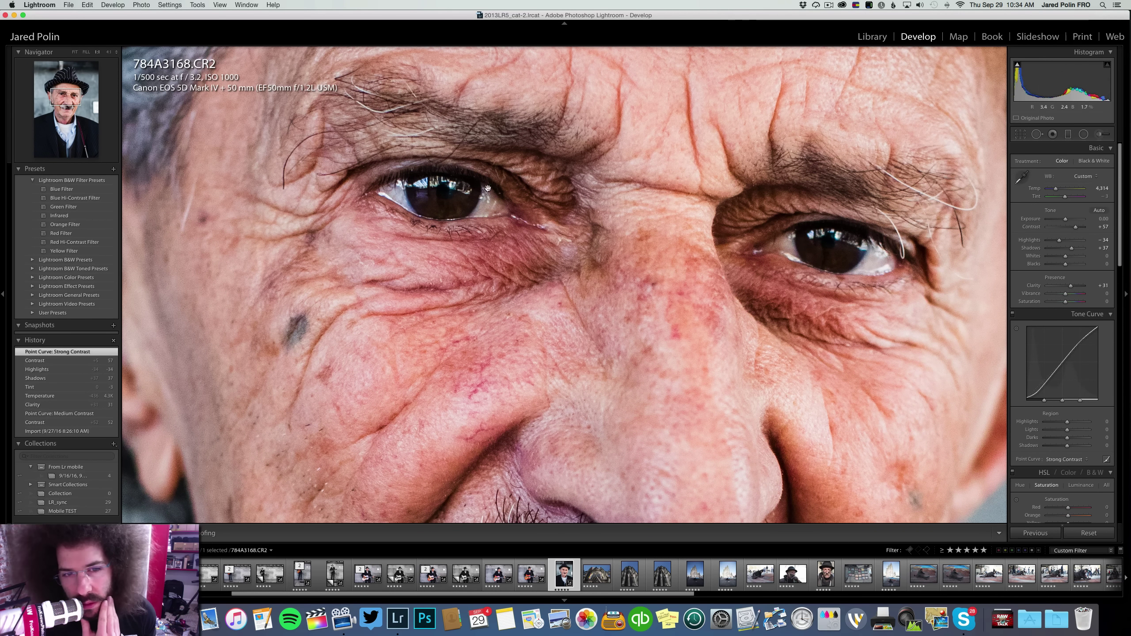
click(462, 218)
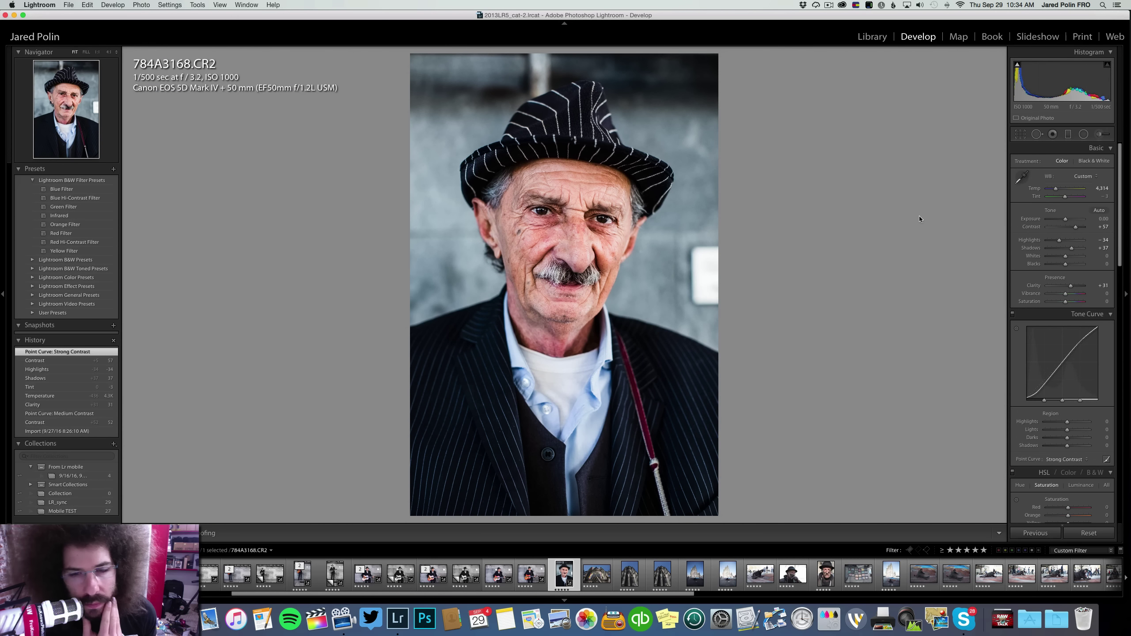
Preview black and white but keep colour, brighten Whites to +16 and set Temp to 4,405
click(1082, 161)
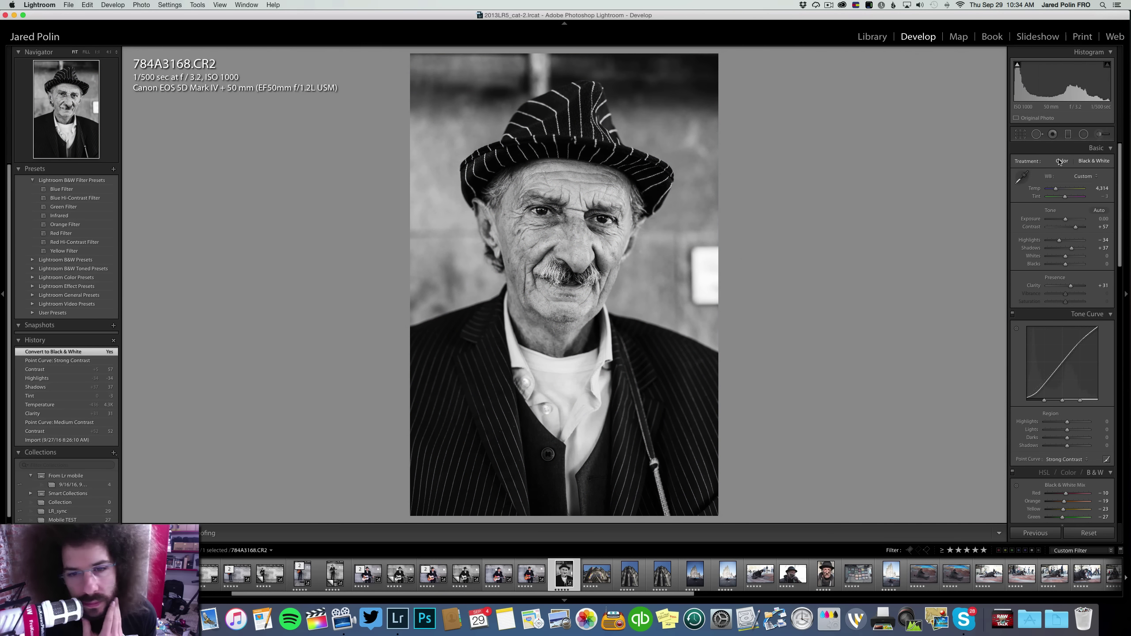
click(1061, 161)
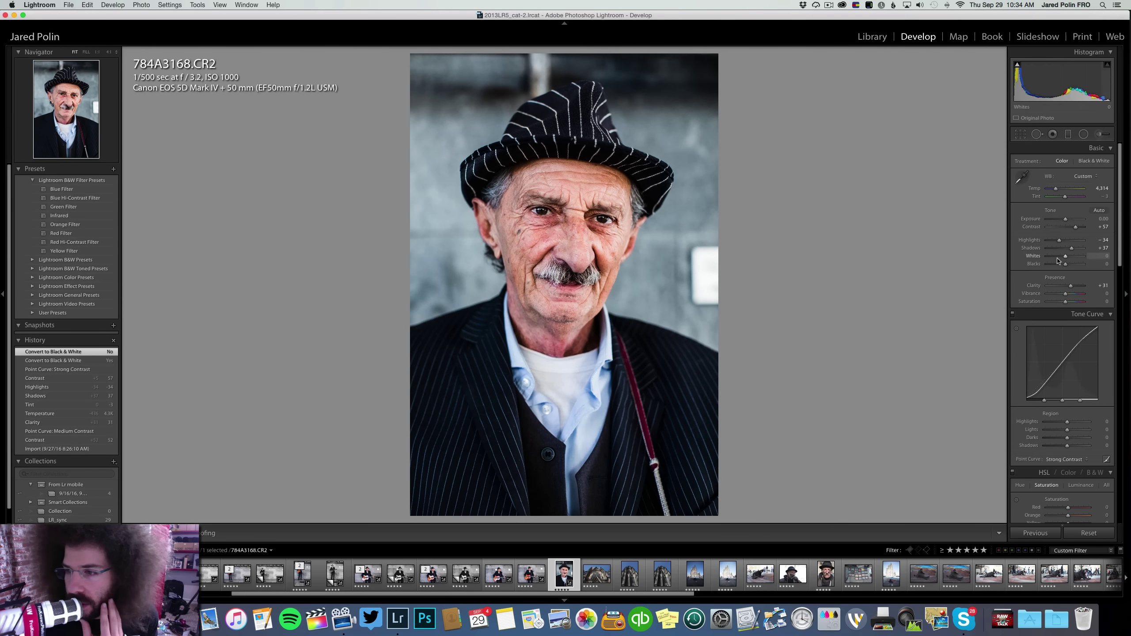
drag(1067, 256, 1068, 258)
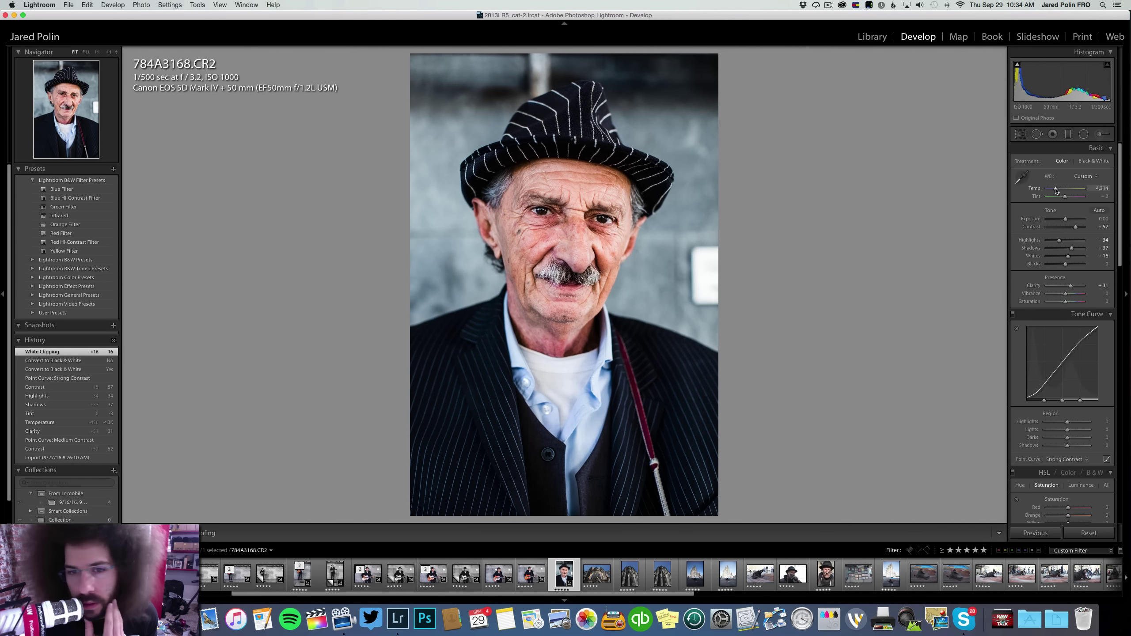
drag(1056, 191, 1055, 191)
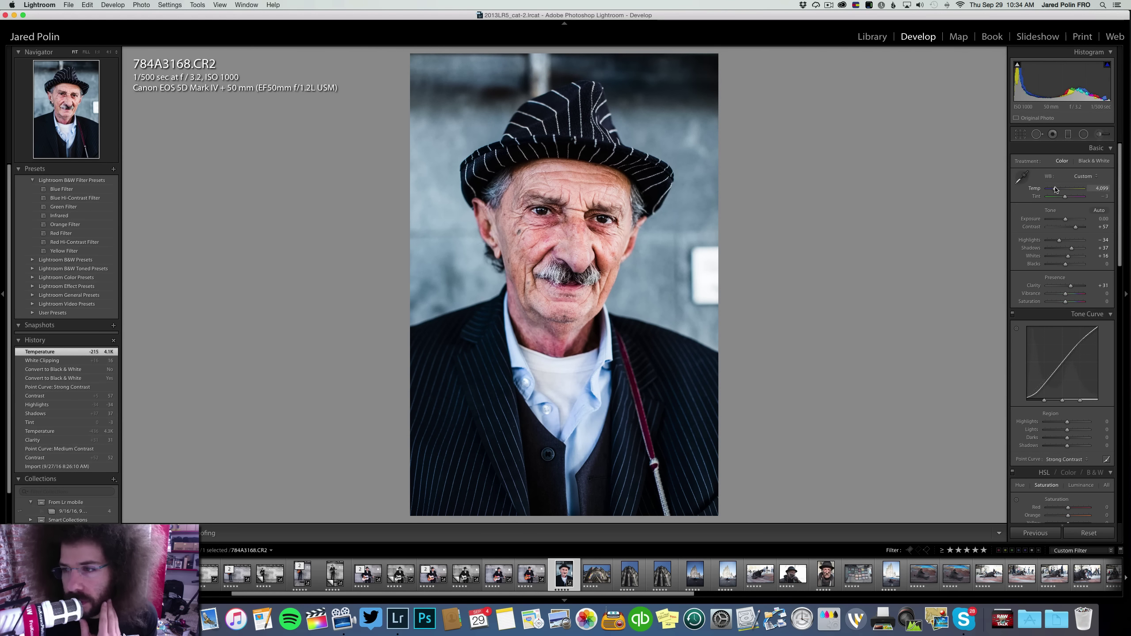
drag(1056, 190, 1056, 191)
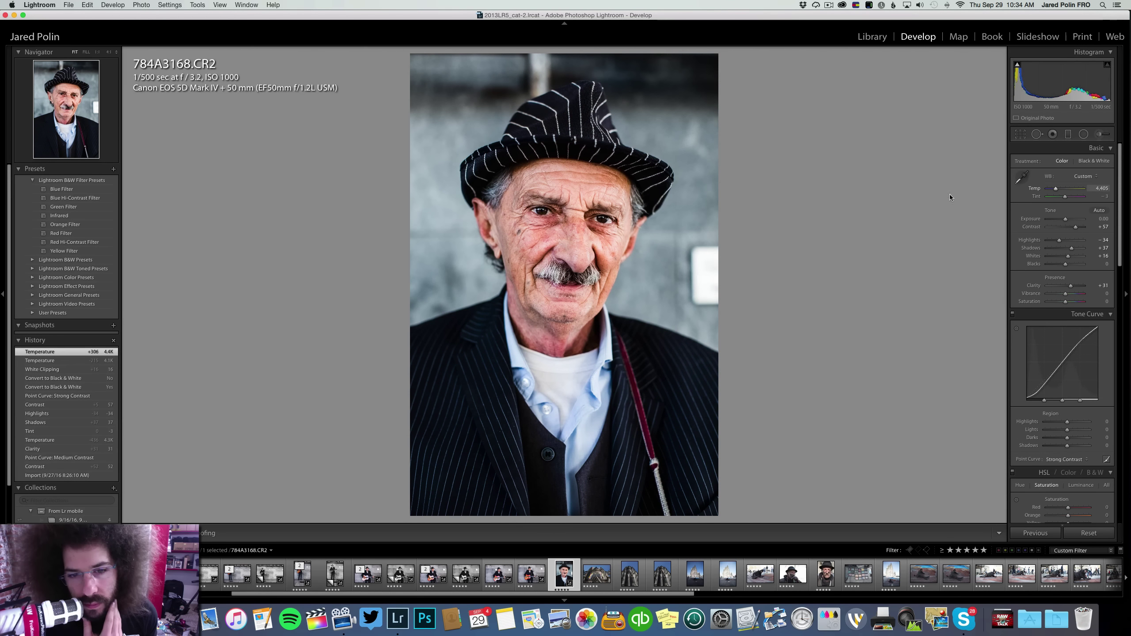
Make a black-and-white virtual copy of the portrait with Contrast pushed to about +100
right_click(563, 574)
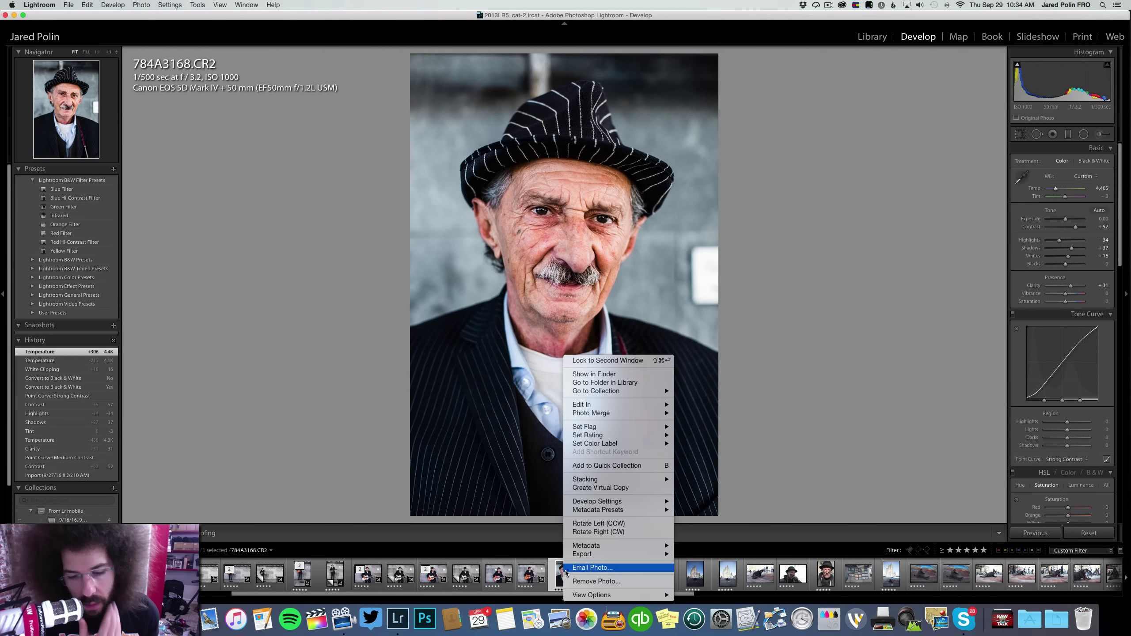
click(601, 488)
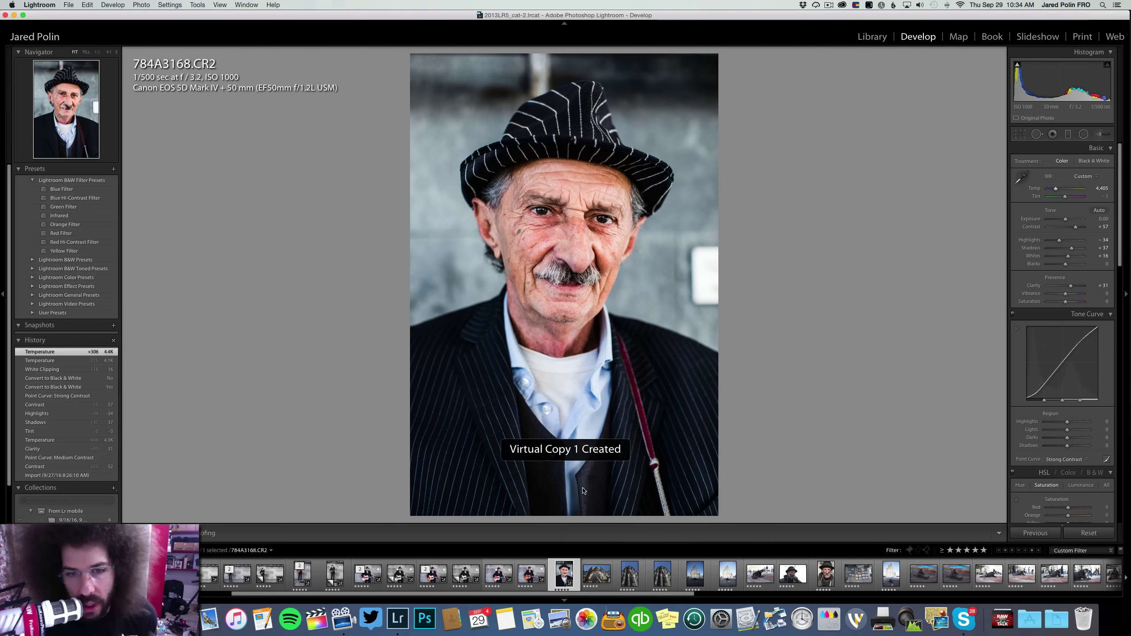
click(1094, 160)
click(1083, 227)
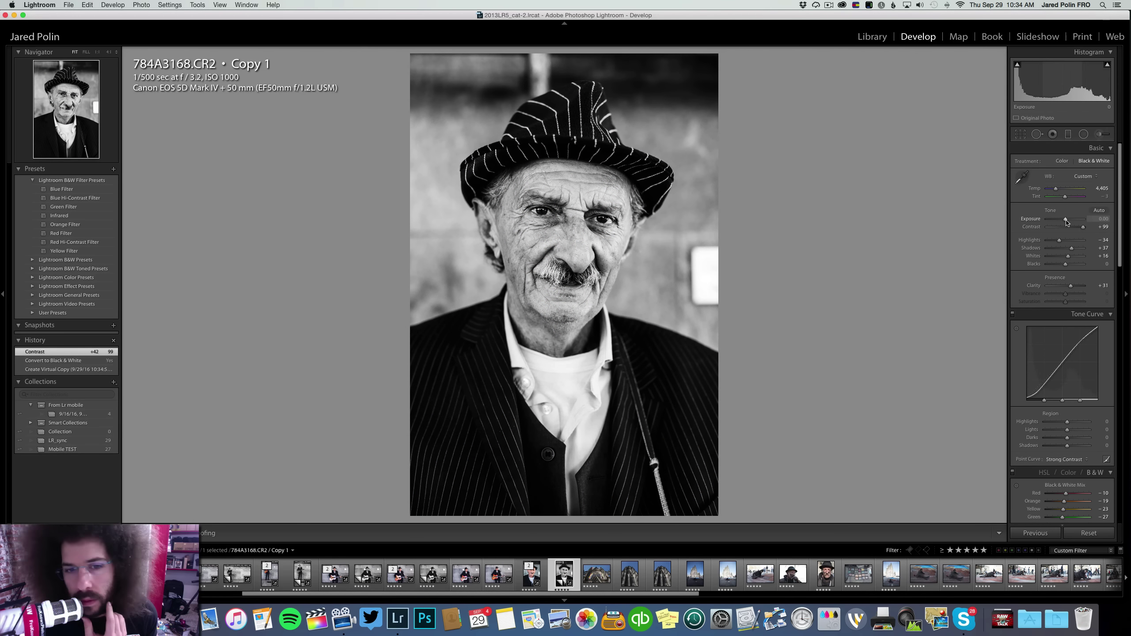
Adjust exposure and highlights, undoing one change, and lift Shadows to +59 in the dark jacket
drag(1066, 221, 1067, 222)
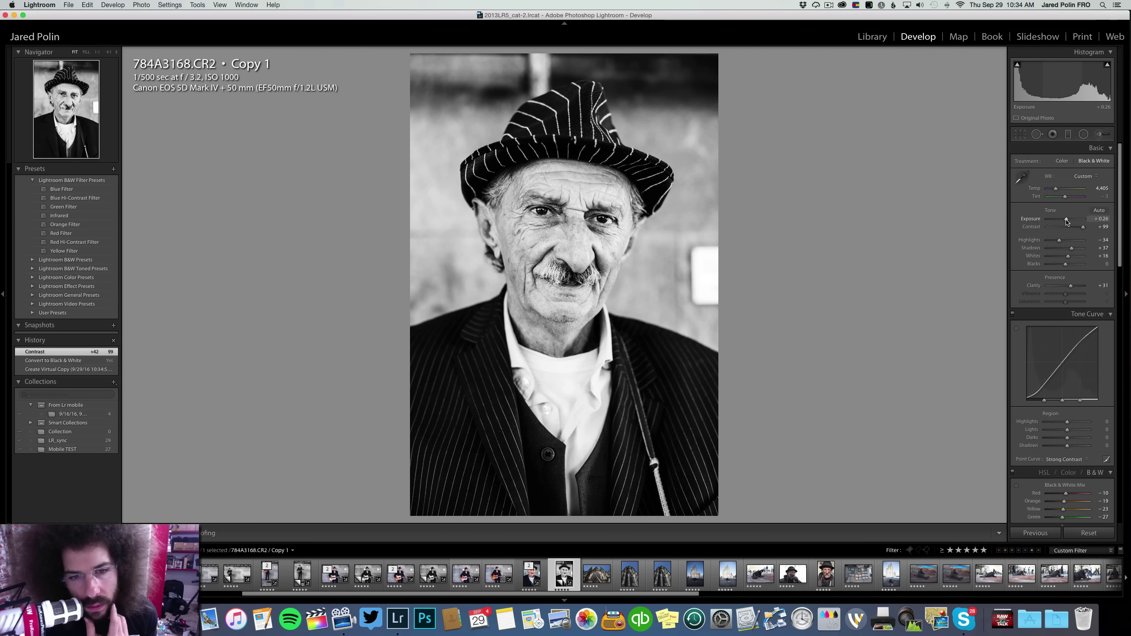
drag(1057, 240, 1066, 220)
key(super+z)
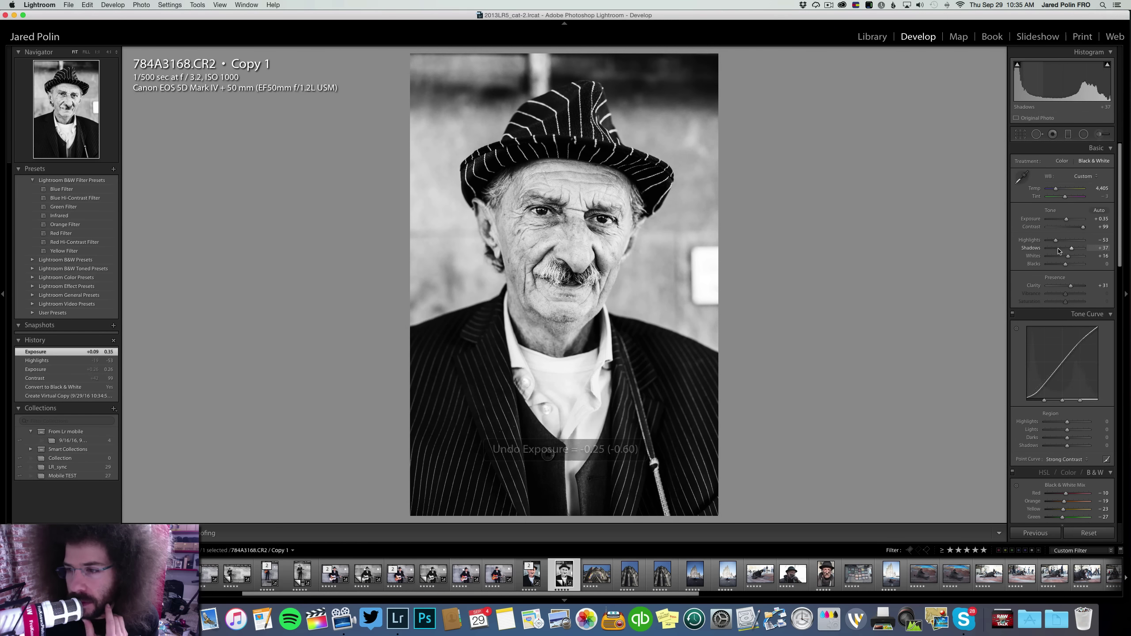
drag(1062, 241, 1065, 221)
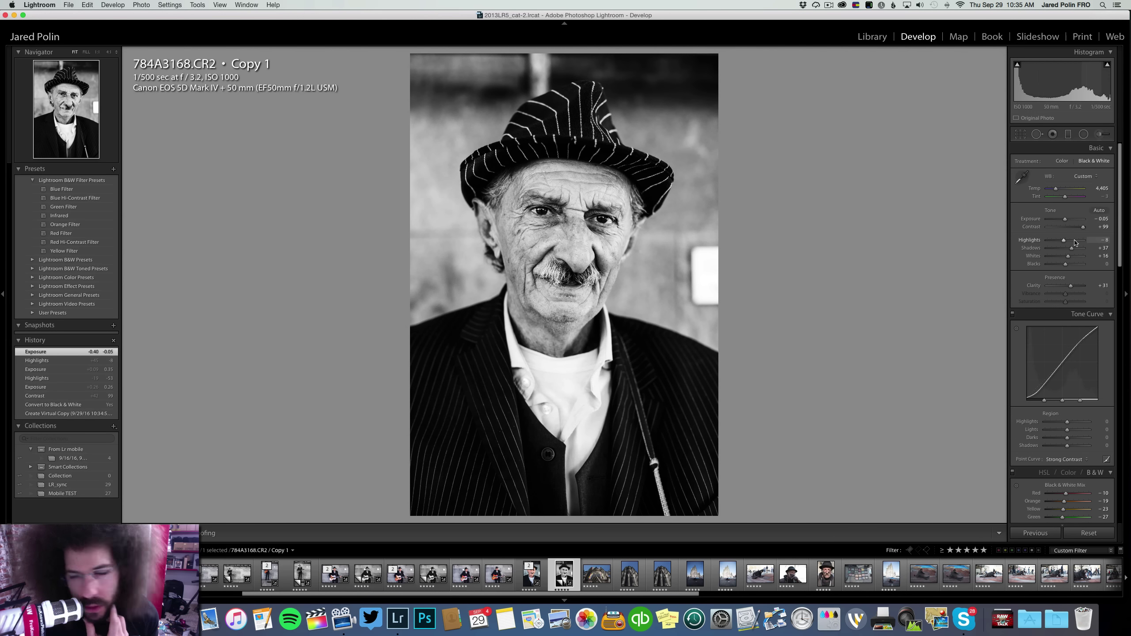
drag(1078, 251, 1076, 250)
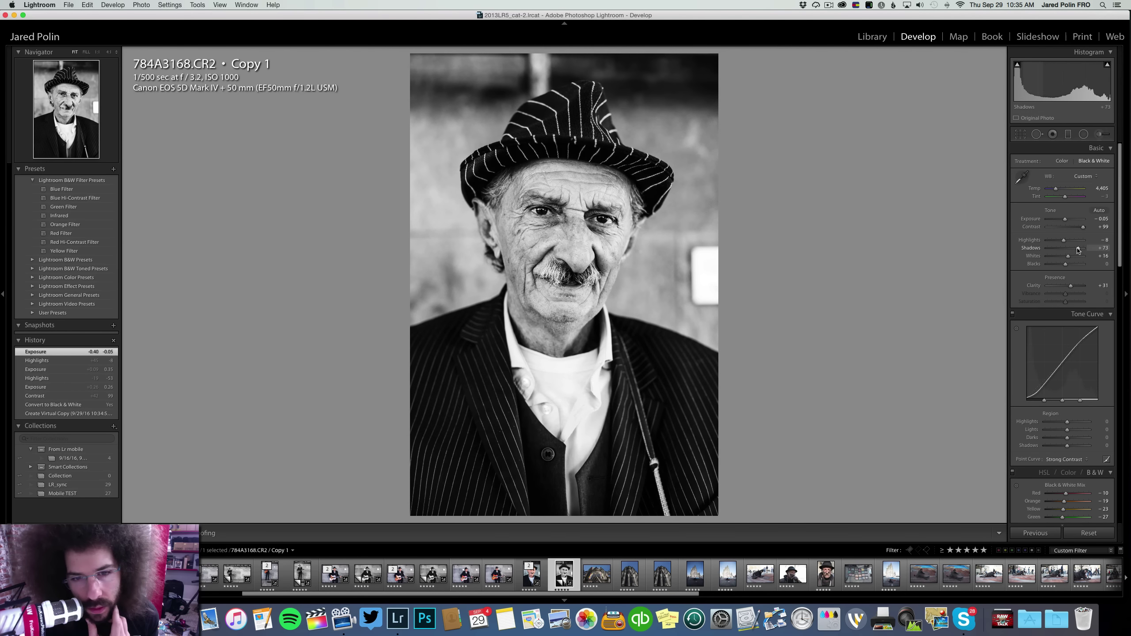
Check the eye detail, set Blacks to +7, compare with the colour original, and advance to 784A3170
click(545, 207)
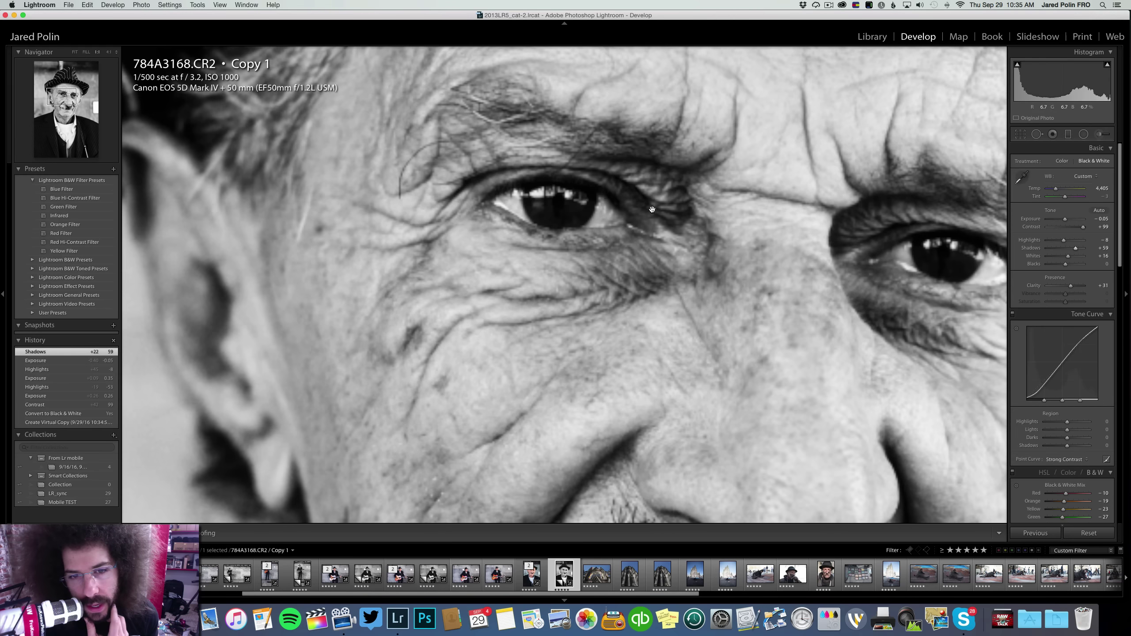
right_click(560, 200)
click(560, 182)
click(576, 189)
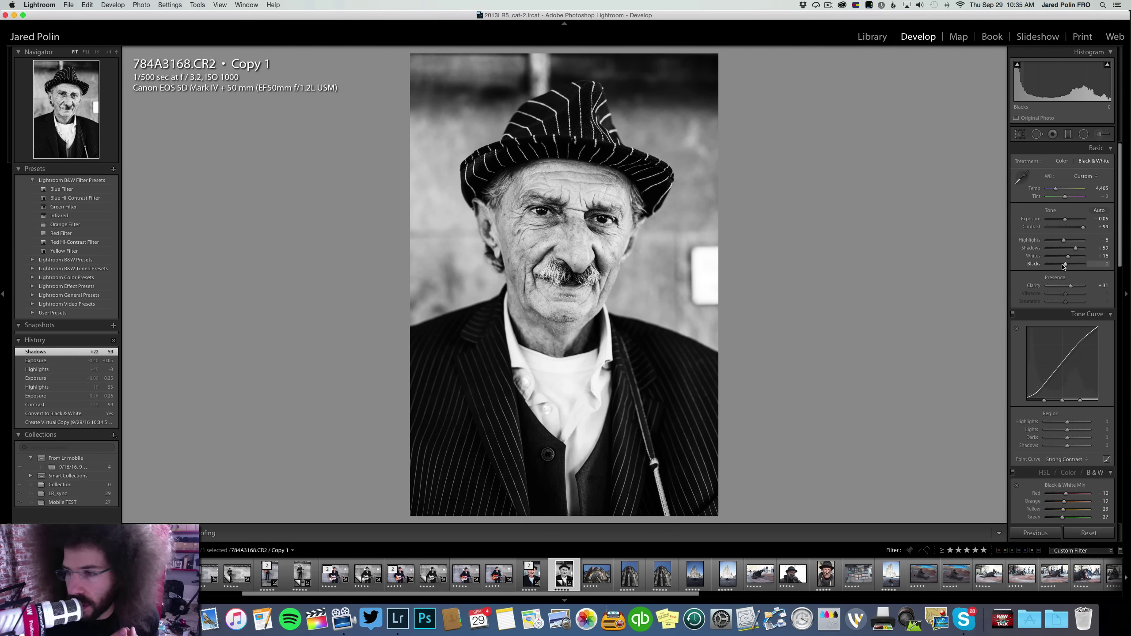
drag(1063, 266, 1064, 266)
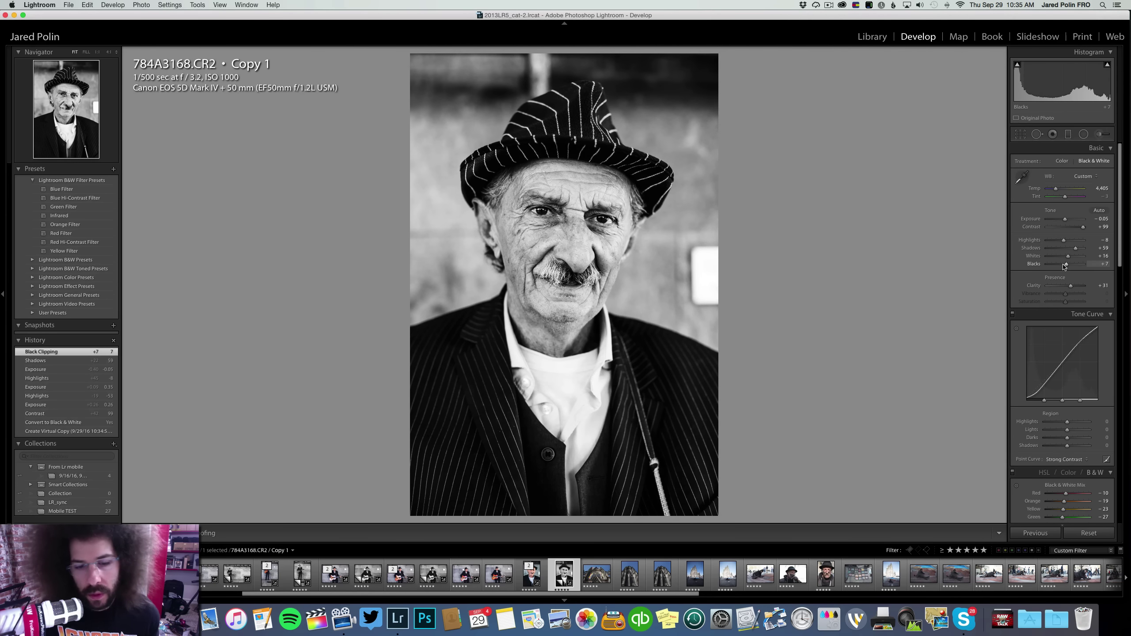
key(Left)
key(Right)
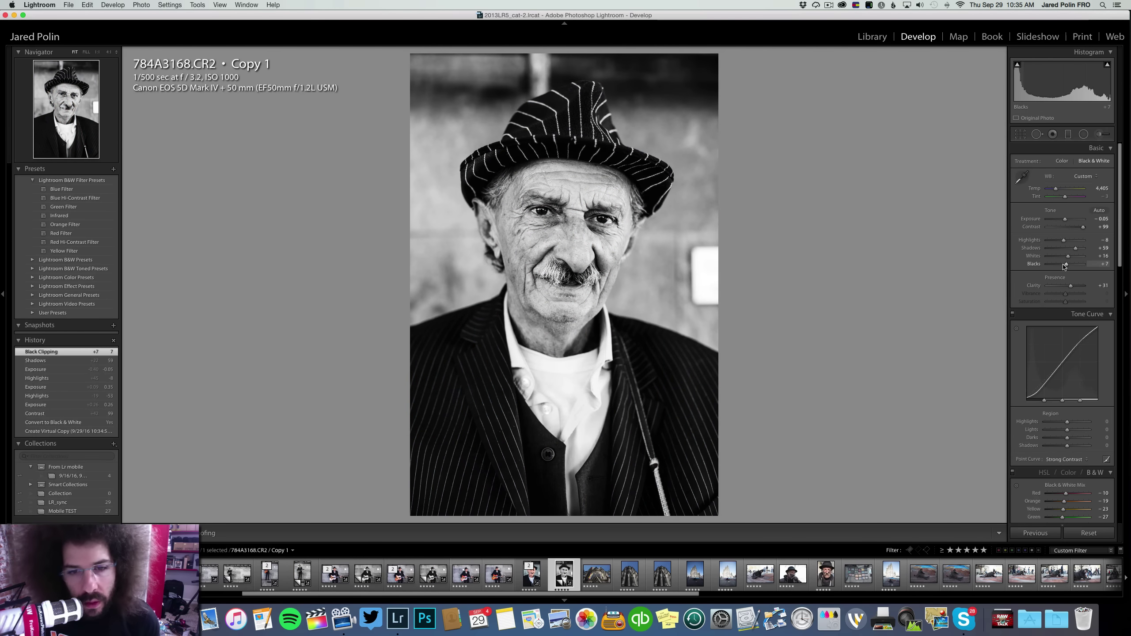
key(Right)
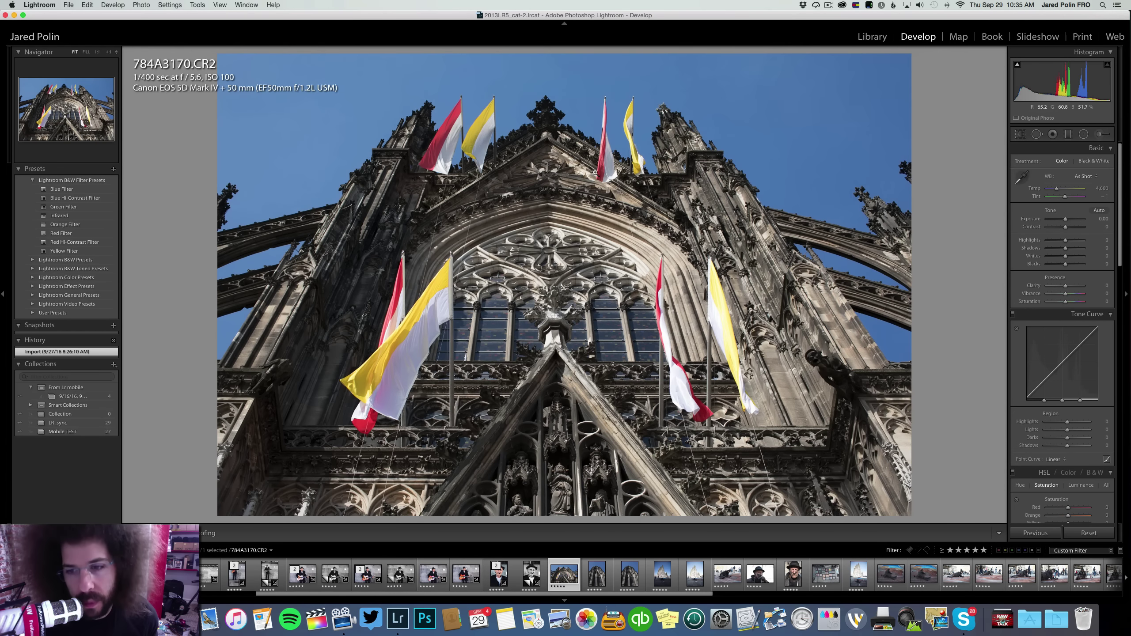
Keep the facade in colour: Medium Contrast curve, Contrast +76, Clarity +31, Highlights -38, lifted shadows, exposure +0.05
click(1081, 161)
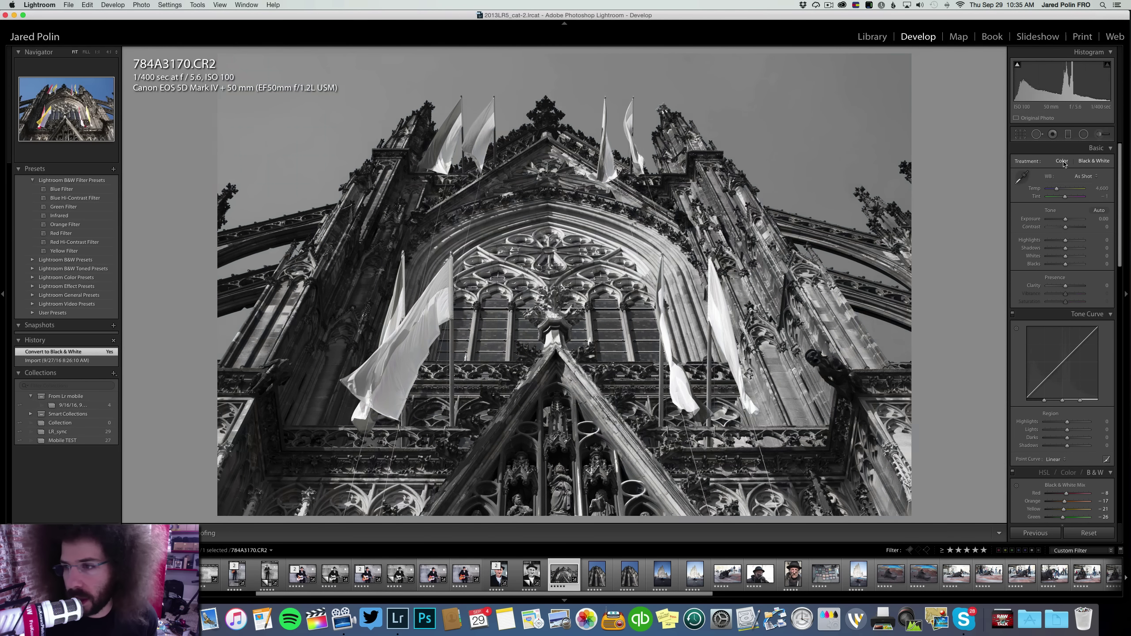
click(1064, 161)
drag(1066, 220, 1078, 227)
click(1057, 463)
click(1064, 468)
click(1071, 286)
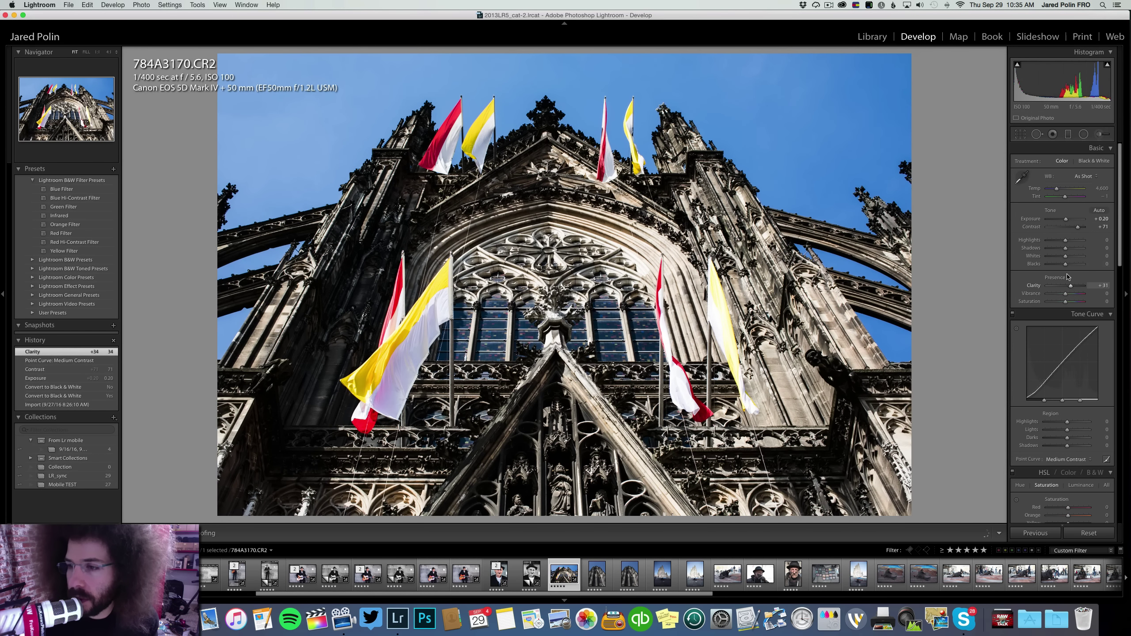
click(1071, 248)
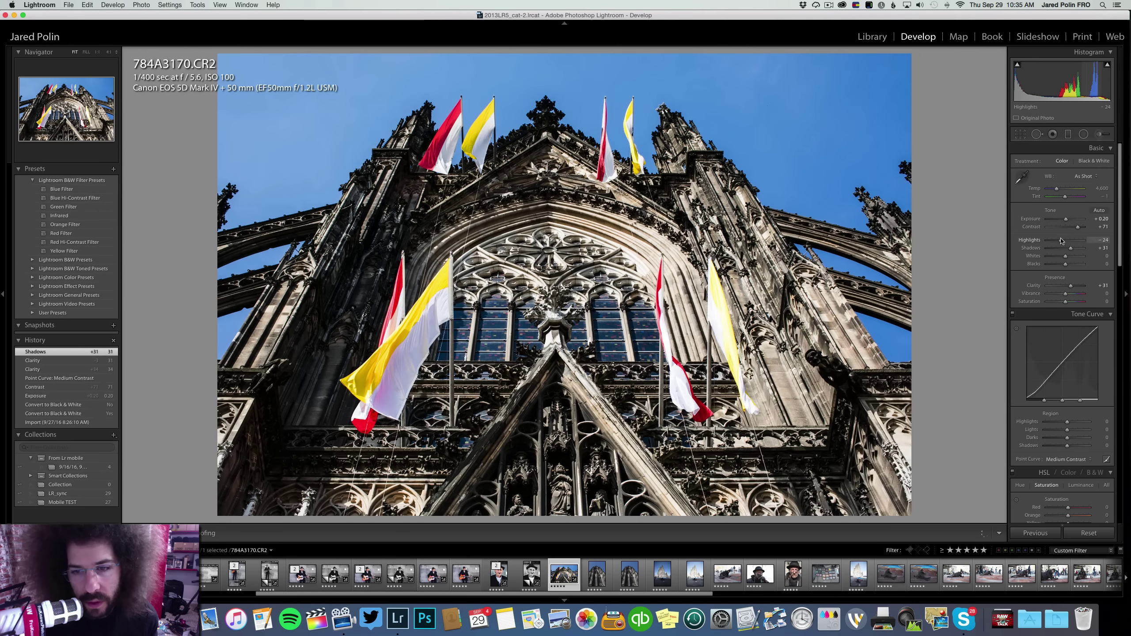
click(1059, 240)
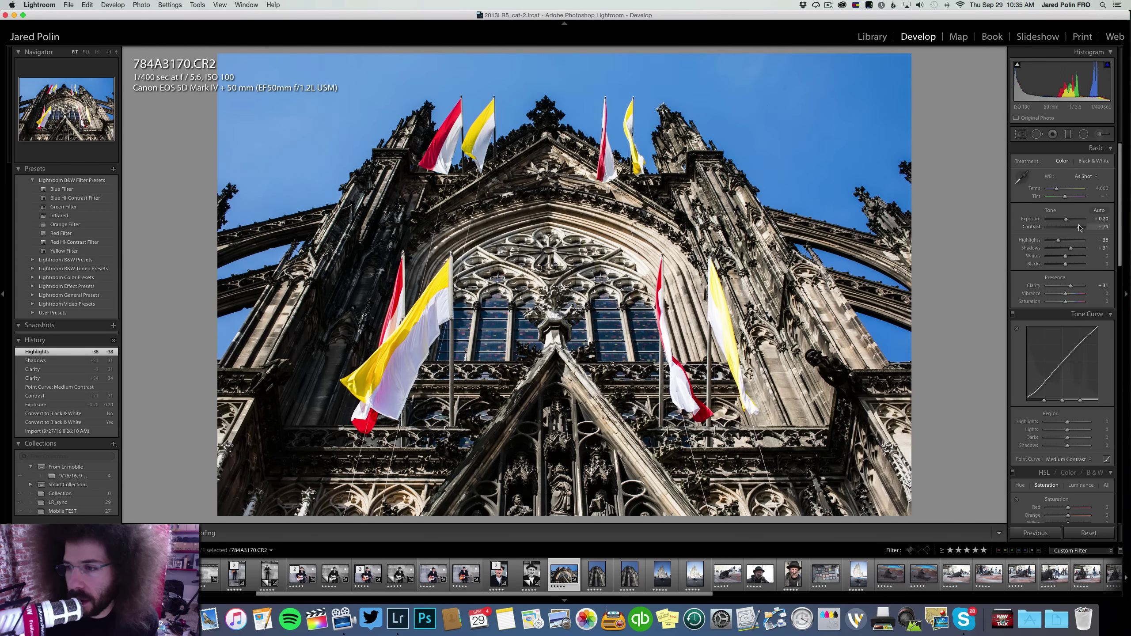
drag(1079, 227, 1078, 227)
click(1065, 220)
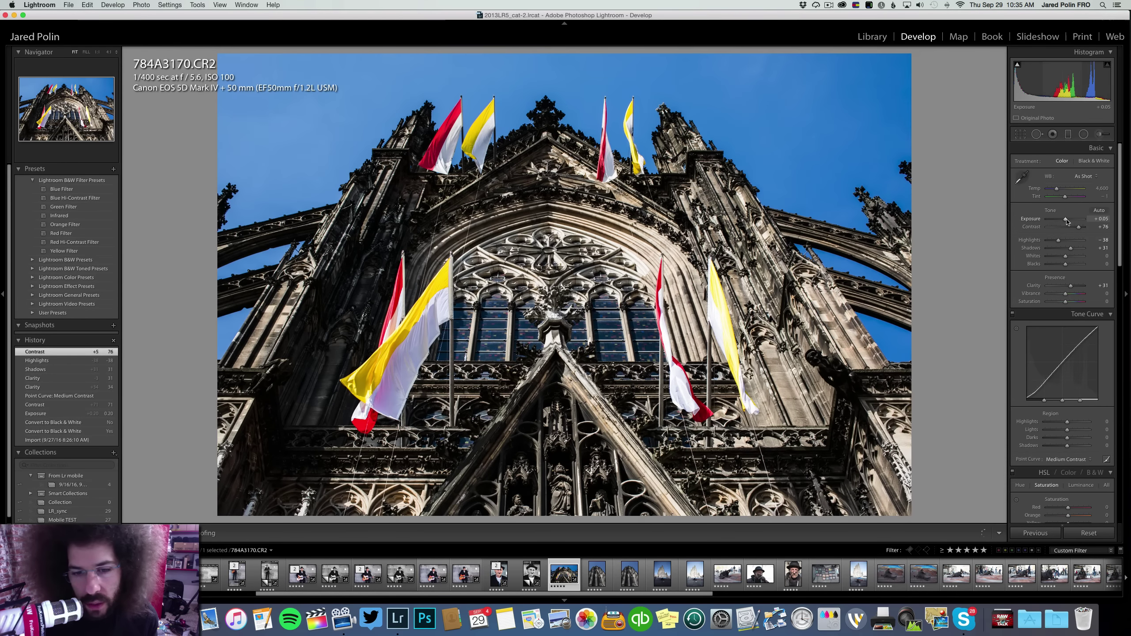
drag(1067, 221, 1066, 221)
Inspect the finial between the windows at 1:1, then advance to the tower shot 784A3174
click(486, 327)
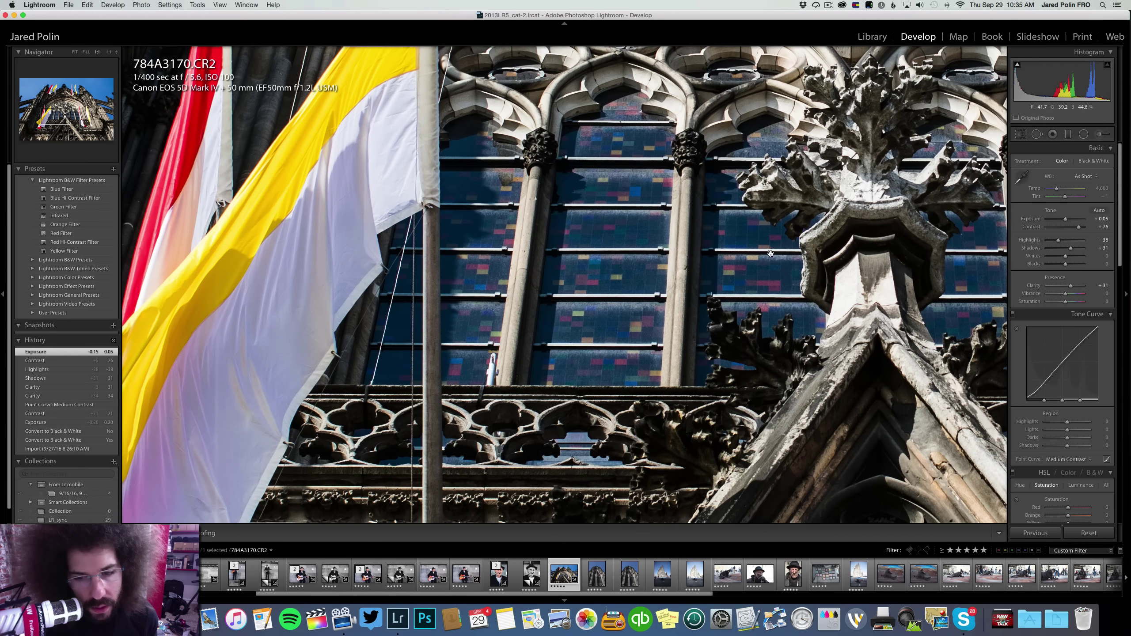
drag(581, 240, 715, 304)
scroll(681, 304, right, 5)
scroll(712, 289, down, 3)
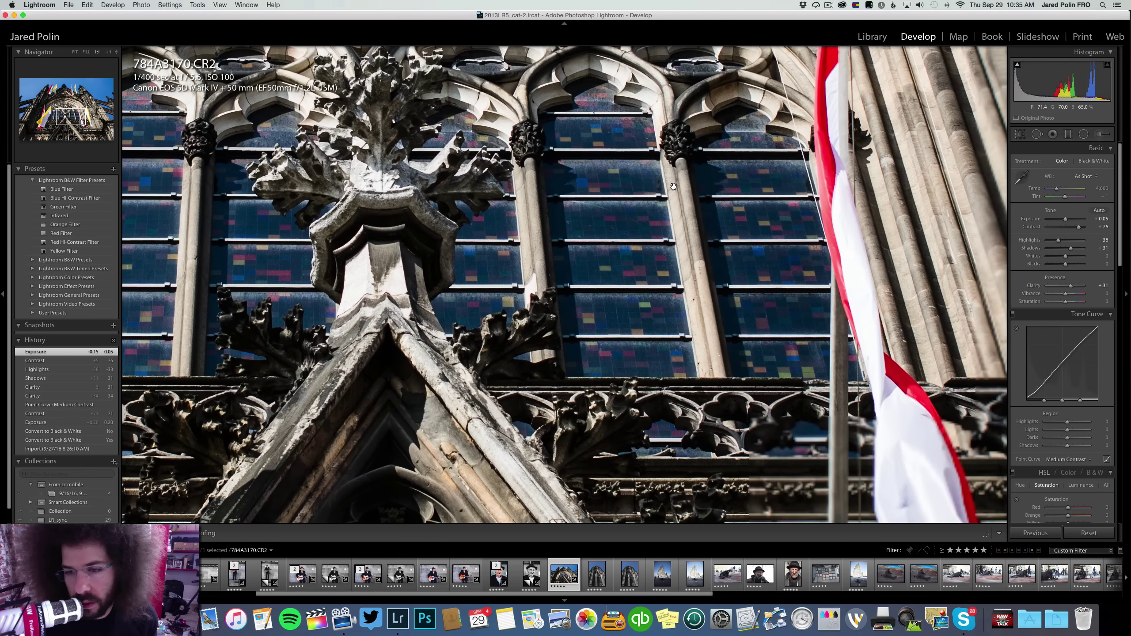
click(726, 268)
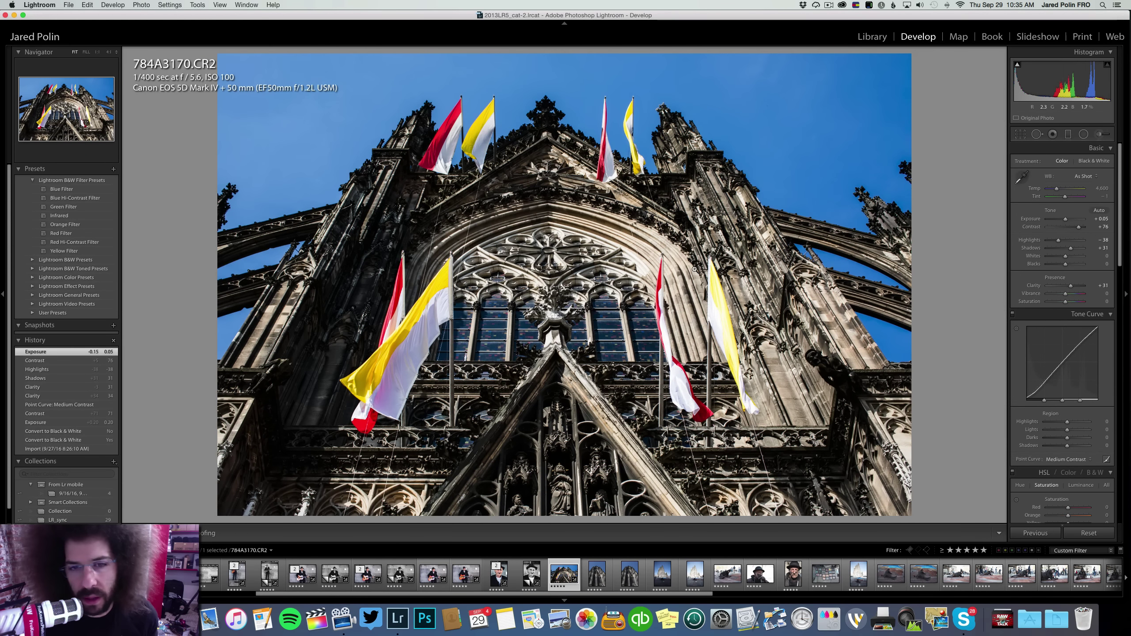
key(Right)
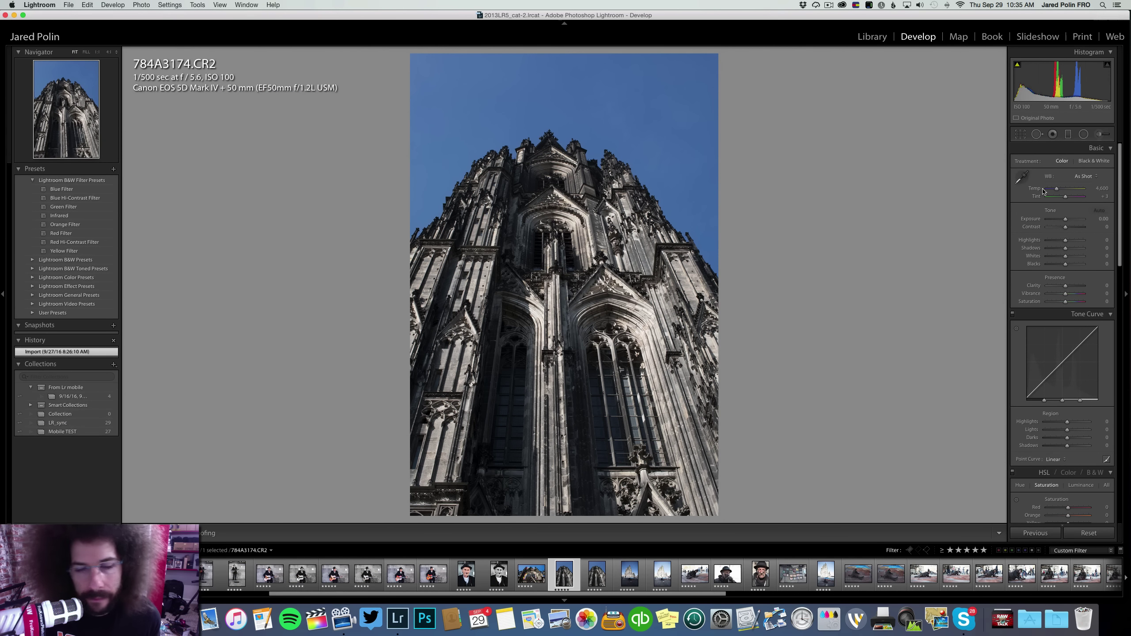
Brighten the tower to exposure +0.80 with a Medium Contrast curve, Clarity +25 and a Temp tweak
mouse_move(1065, 219)
mouse_down()
mouse_move(1075, 226)
mouse_move(1068, 220)
mouse_up()
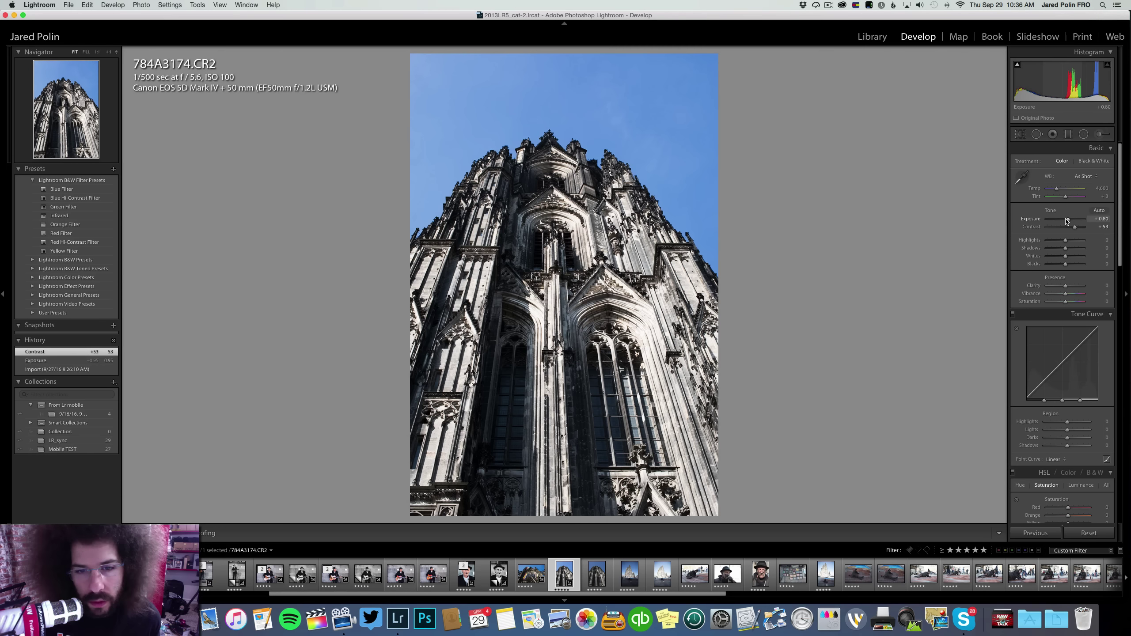
click(1054, 460)
click(1062, 467)
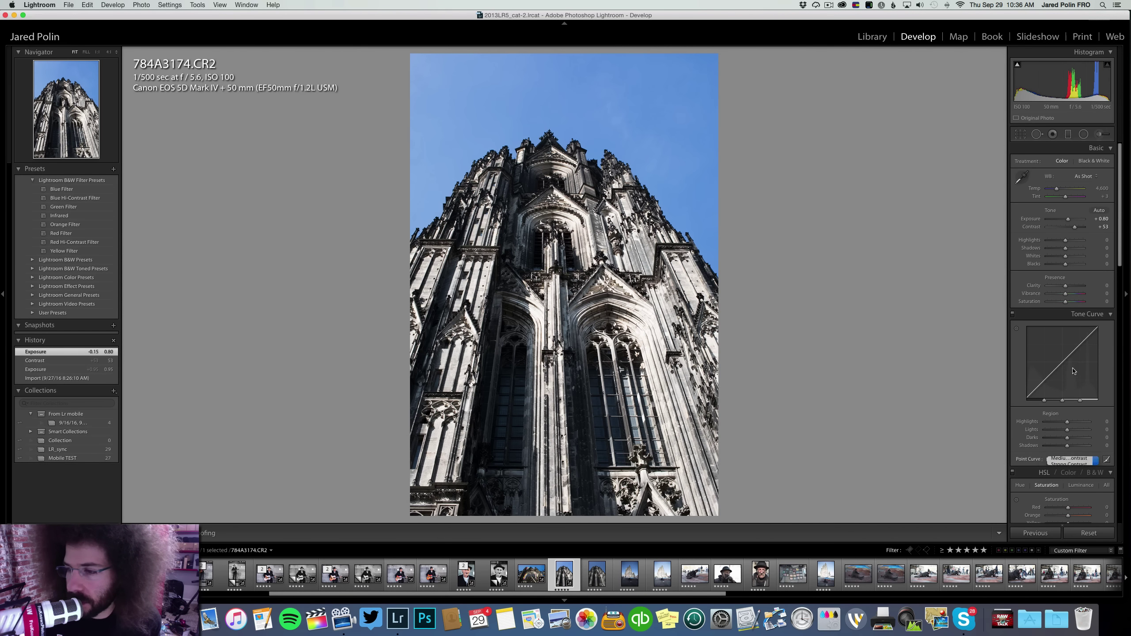
click(1070, 286)
drag(1056, 189, 1059, 191)
Keep the tower in colour, raise Vibrance to +52, then move on and clear the next shot's rating
click(1081, 161)
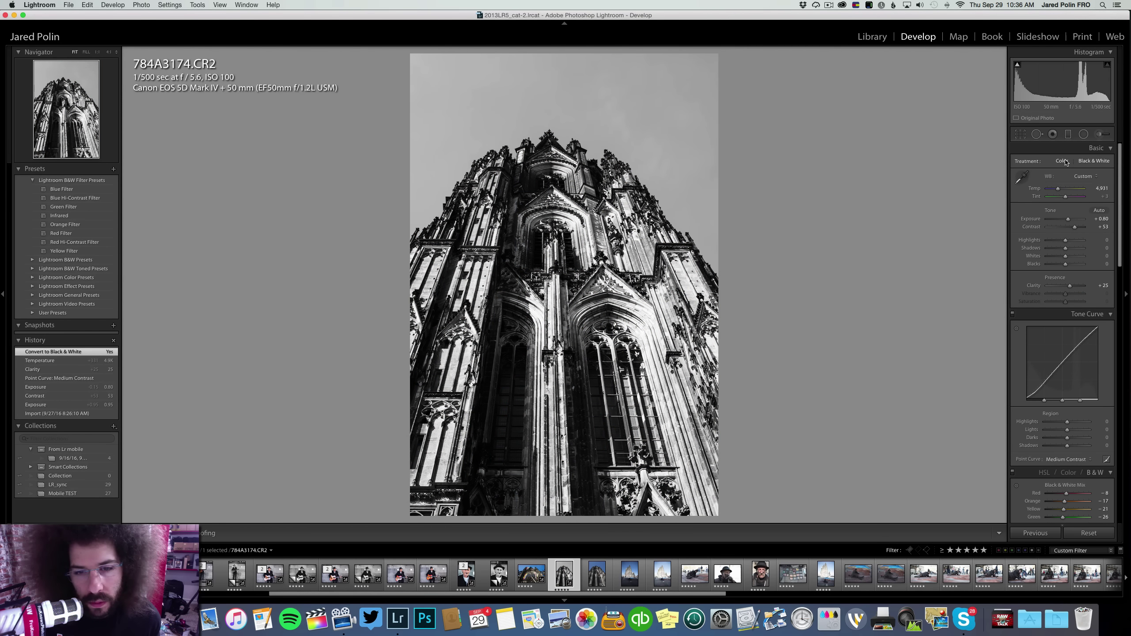
click(1064, 161)
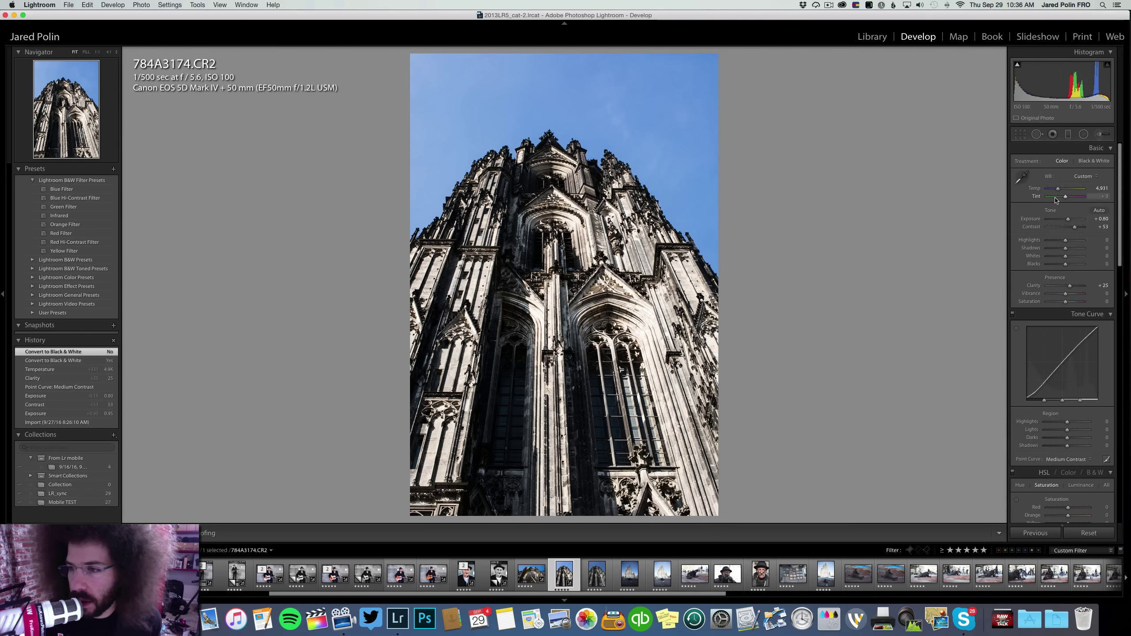
drag(1065, 294, 1069, 302)
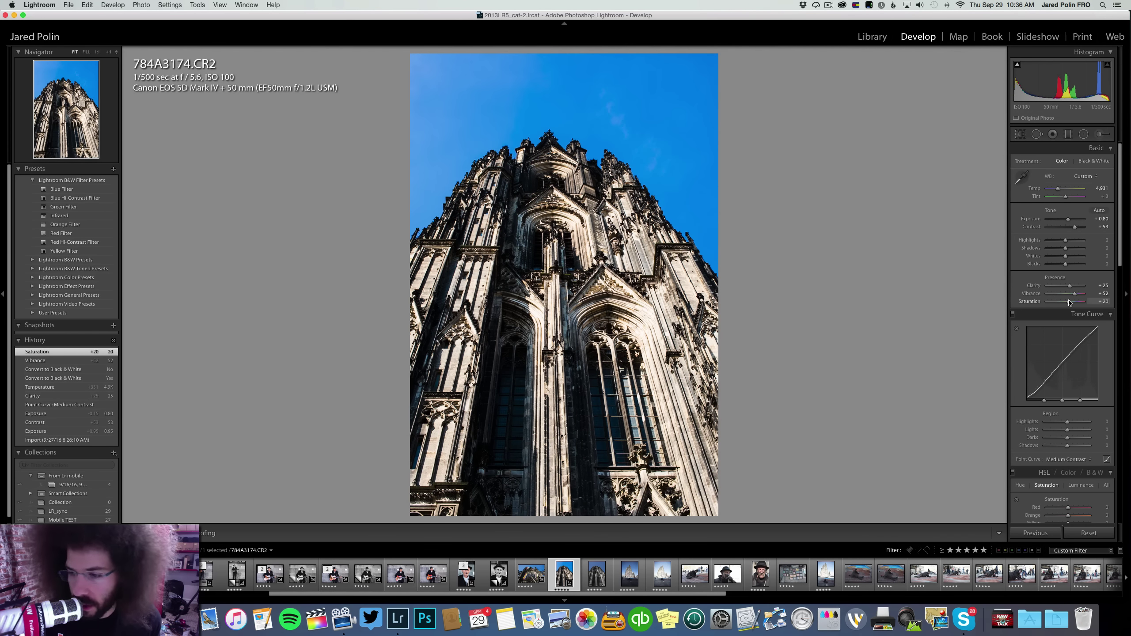
key(Right)
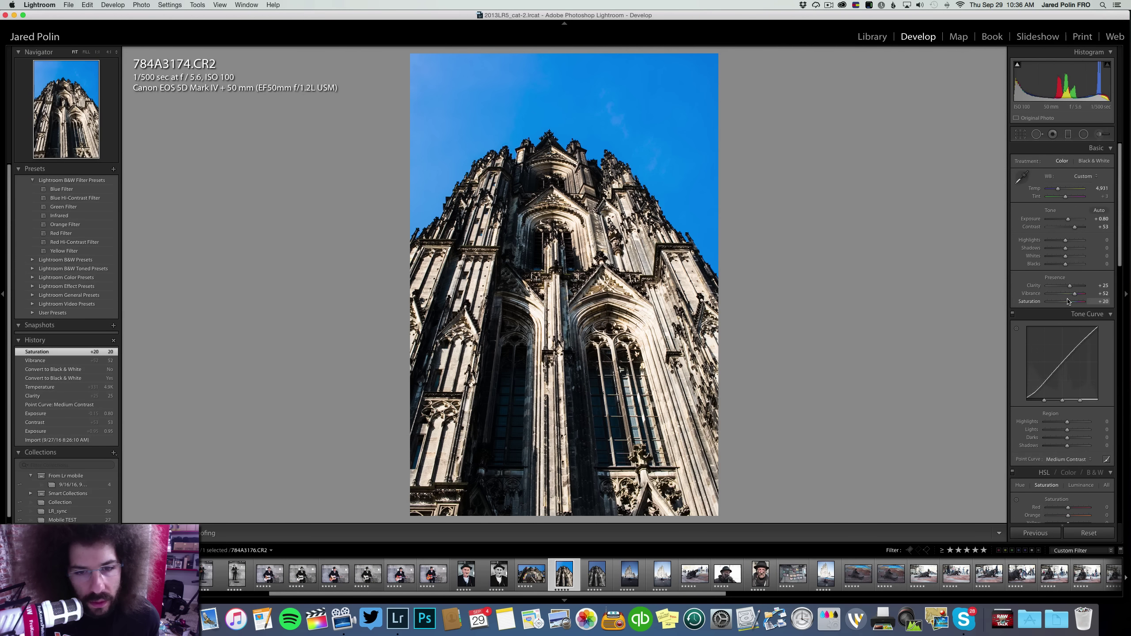
key(0)
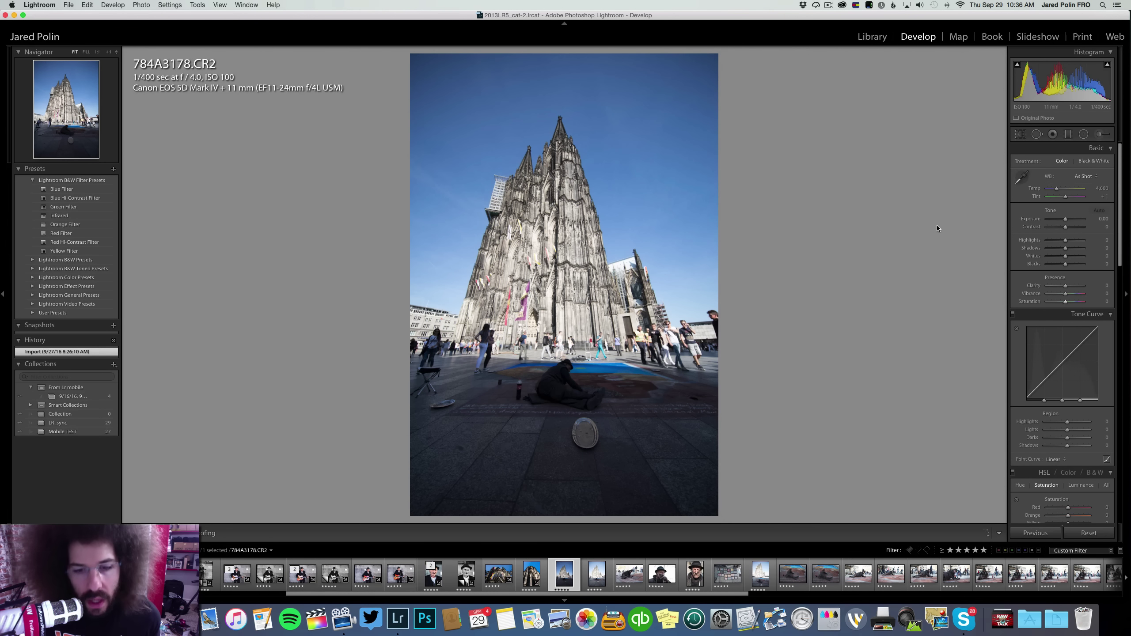
Inspect the flags and seated man up close, then pull Highlights to -100 to recover the sky
click(547, 262)
click(542, 206)
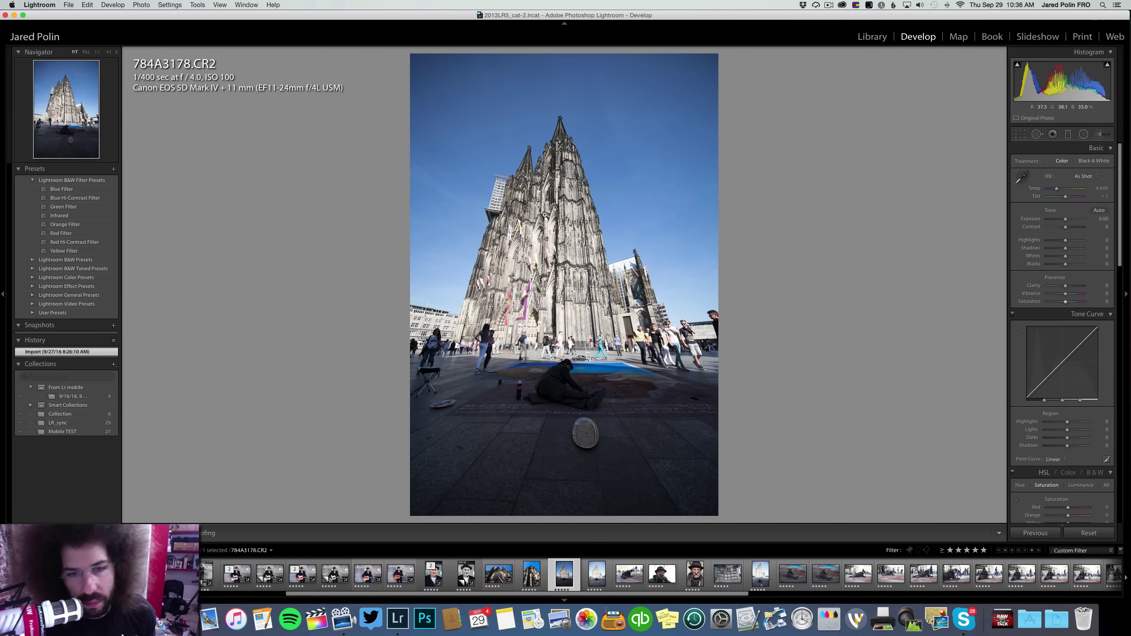
click(573, 371)
drag(572, 370, 569, 250)
click(569, 249)
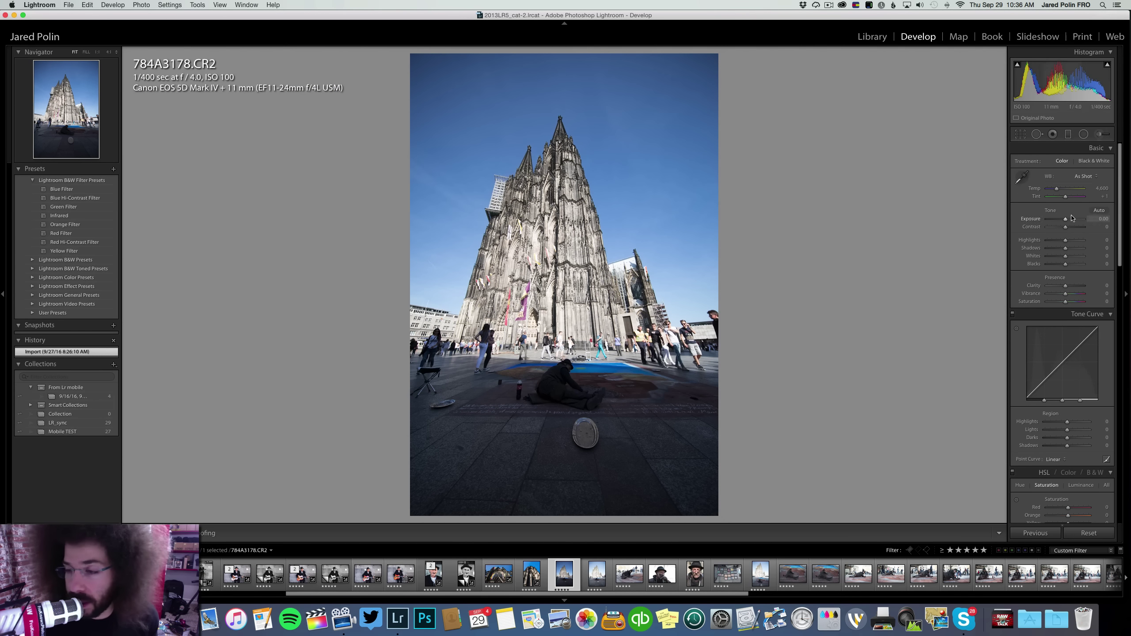
mouse_move(1066, 240)
mouse_down()
mouse_move(1045, 242)
mouse_move(1081, 249)
mouse_move(1071, 226)
mouse_up()
Apply a Medium Contrast curve, warm the Temp, compare before/after, and raise Contrast to +48
click(1055, 459)
click(1067, 466)
drag(1058, 189, 1061, 189)
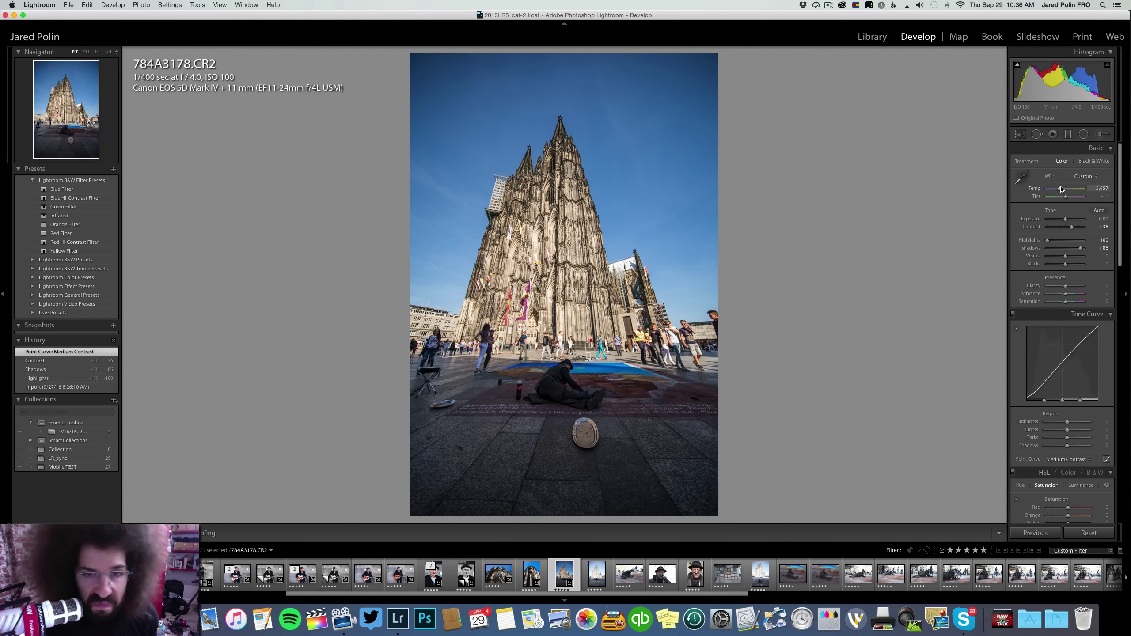
key(backslash)
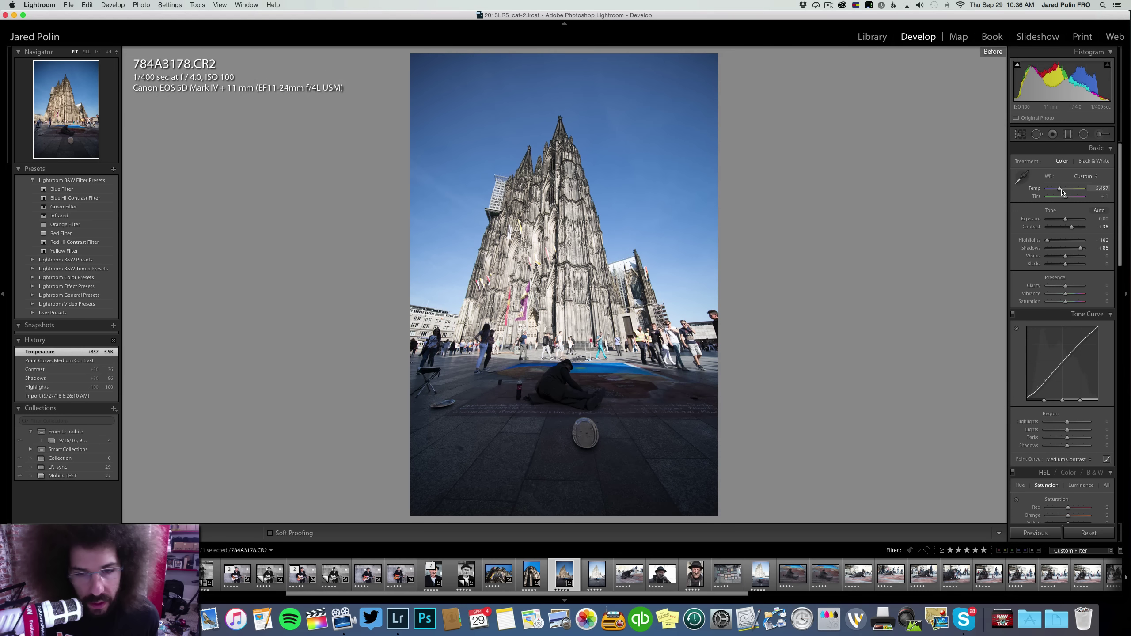
key(backslash)
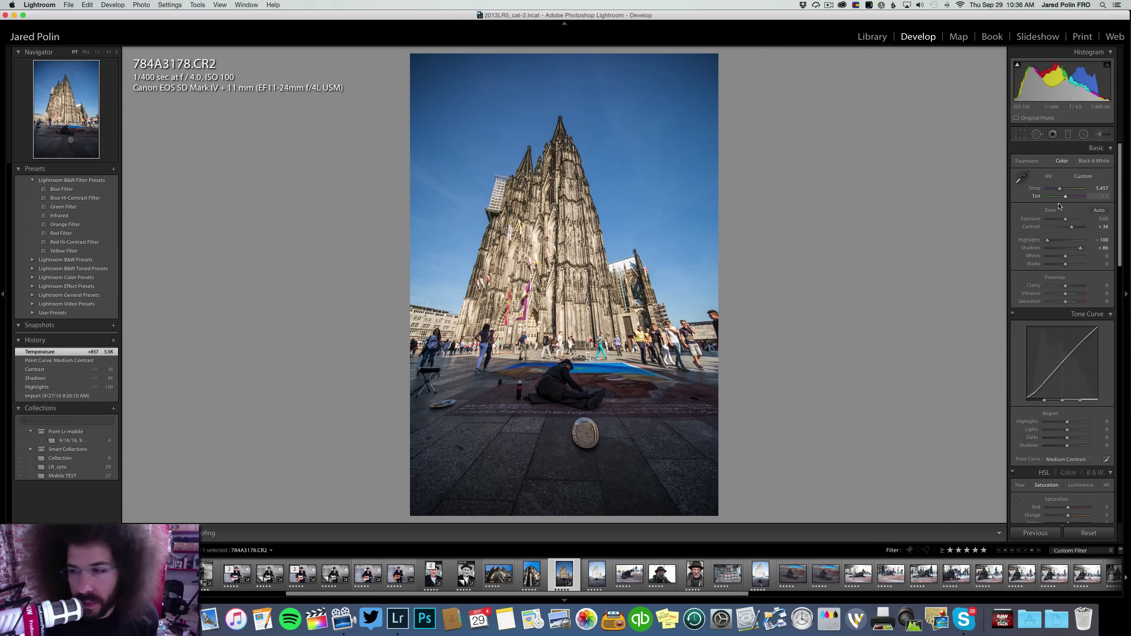
drag(1075, 230, 1069, 287)
Try the square shot in black and white, settle on colour, and check the chalk painter at 1:1
key(v)
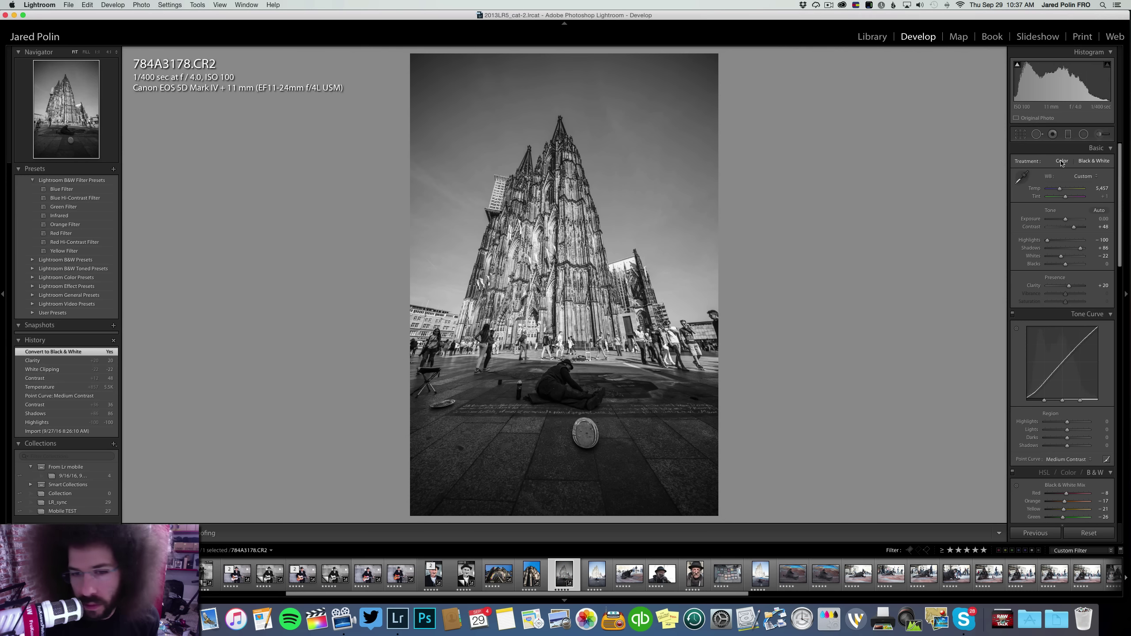
click(1062, 161)
click(1092, 161)
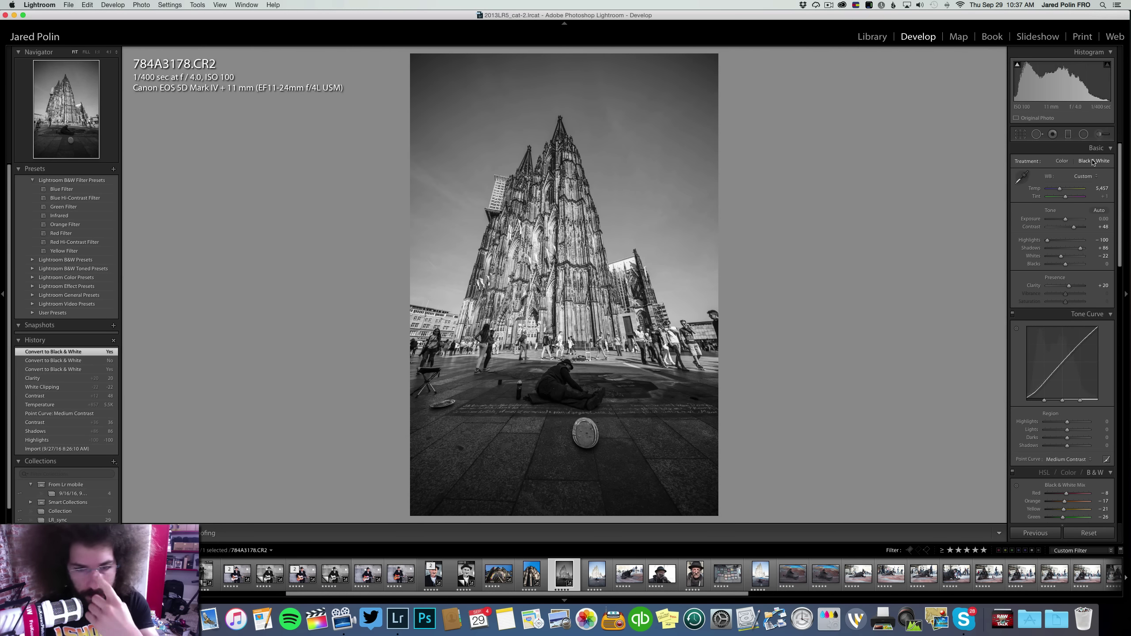
click(1064, 160)
click(1084, 161)
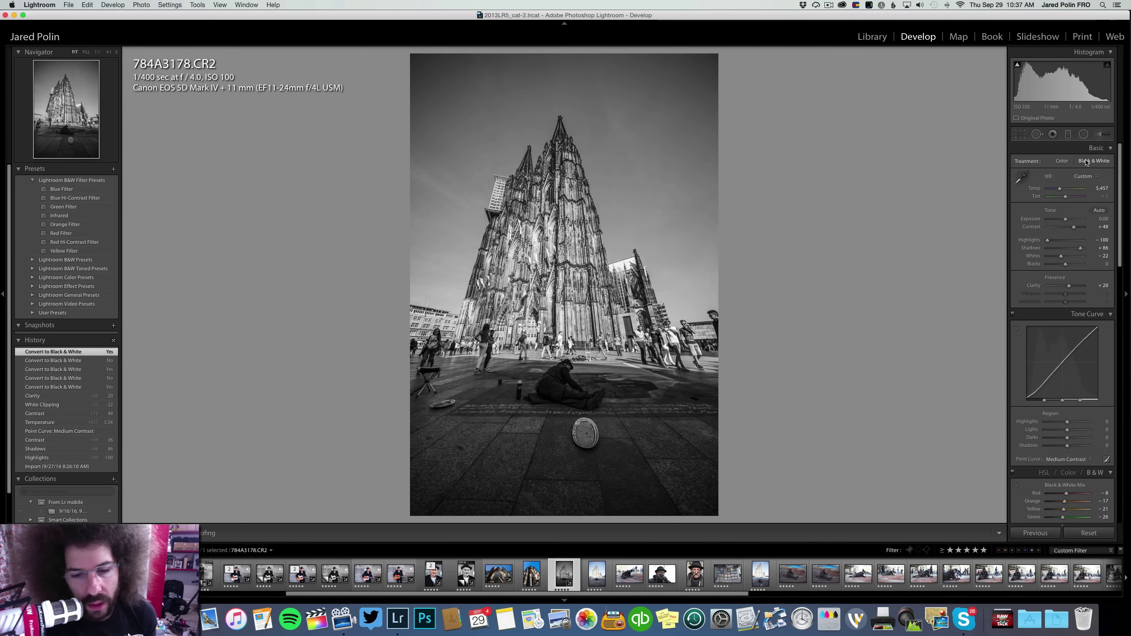
click(1065, 161)
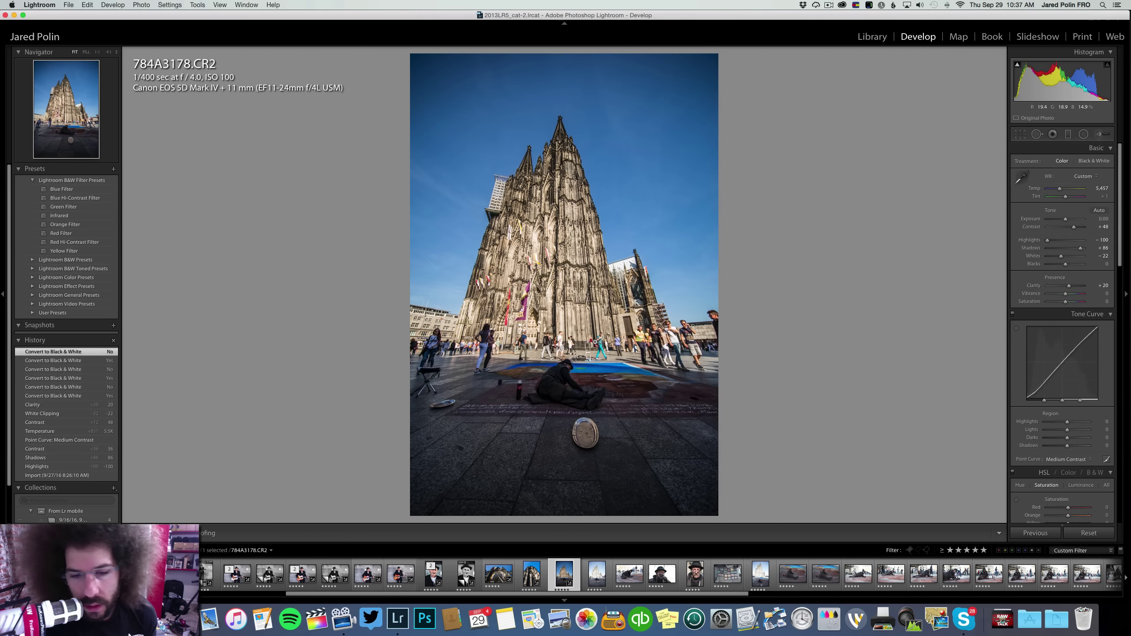
click(553, 362)
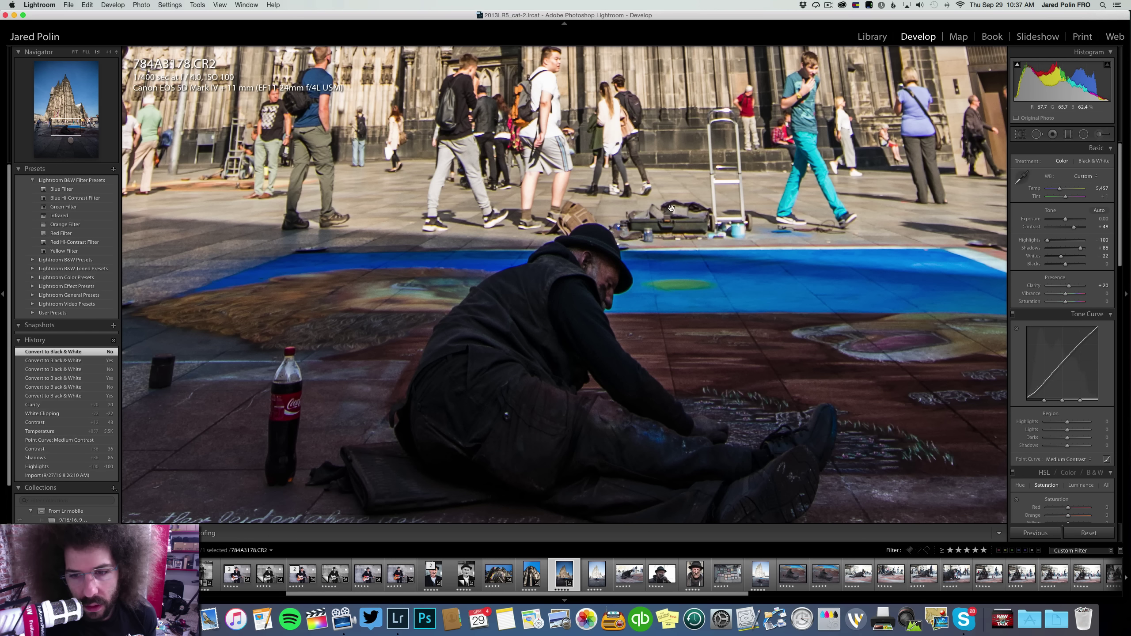
click(720, 271)
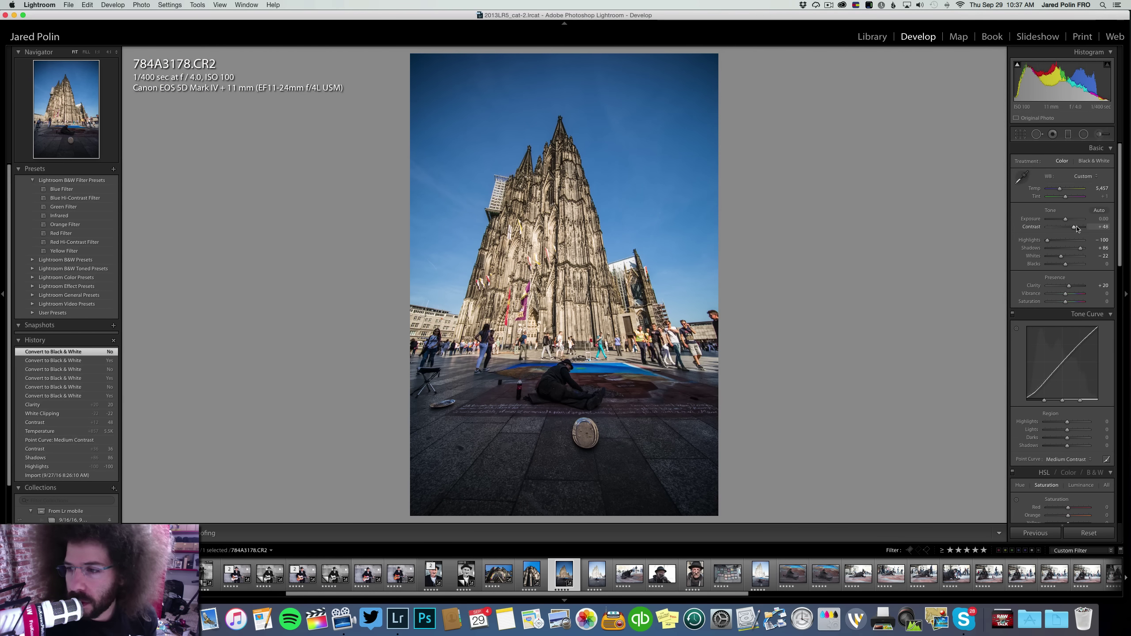
Raise Contrast to +53 and Whites to +12, then drag a graduated filter up from the bottom
drag(1073, 227, 1074, 227)
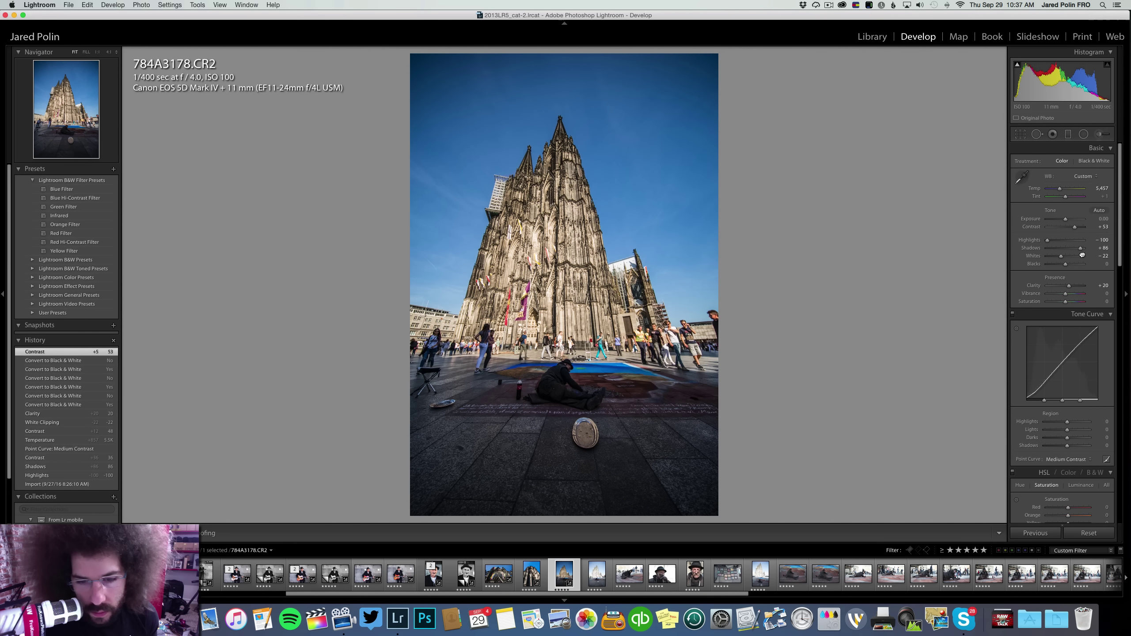
mouse_move(1061, 257)
mouse_down()
mouse_move(1077, 258)
mouse_move(1067, 261)
mouse_up()
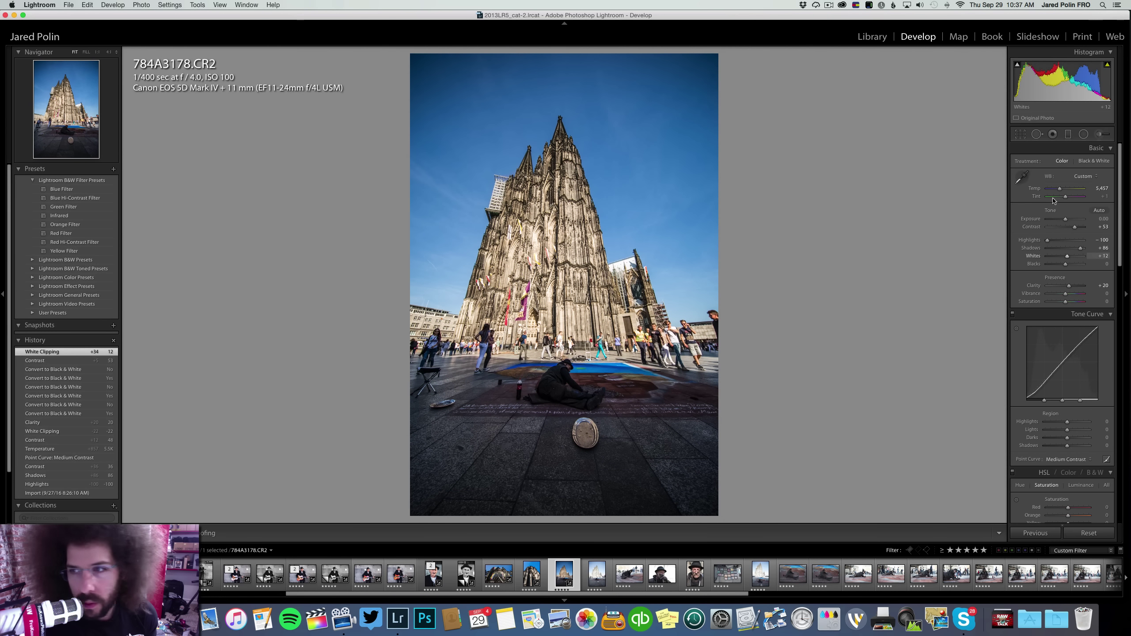
click(1067, 135)
drag(584, 516, 596, 364)
Tweak the filter's exposure, then delete the extra and existing graduated filters
click(1075, 193)
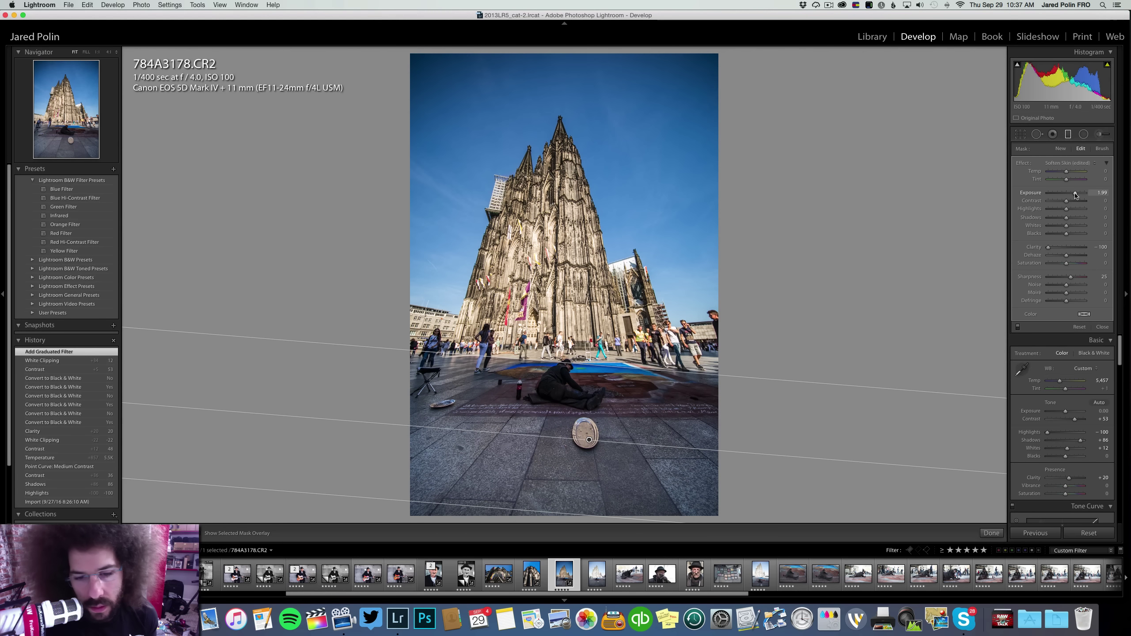
drag(1076, 195, 1074, 195)
drag(649, 406, 563, 547)
key(Delete)
drag(564, 390, 536, 450)
key(Delete)
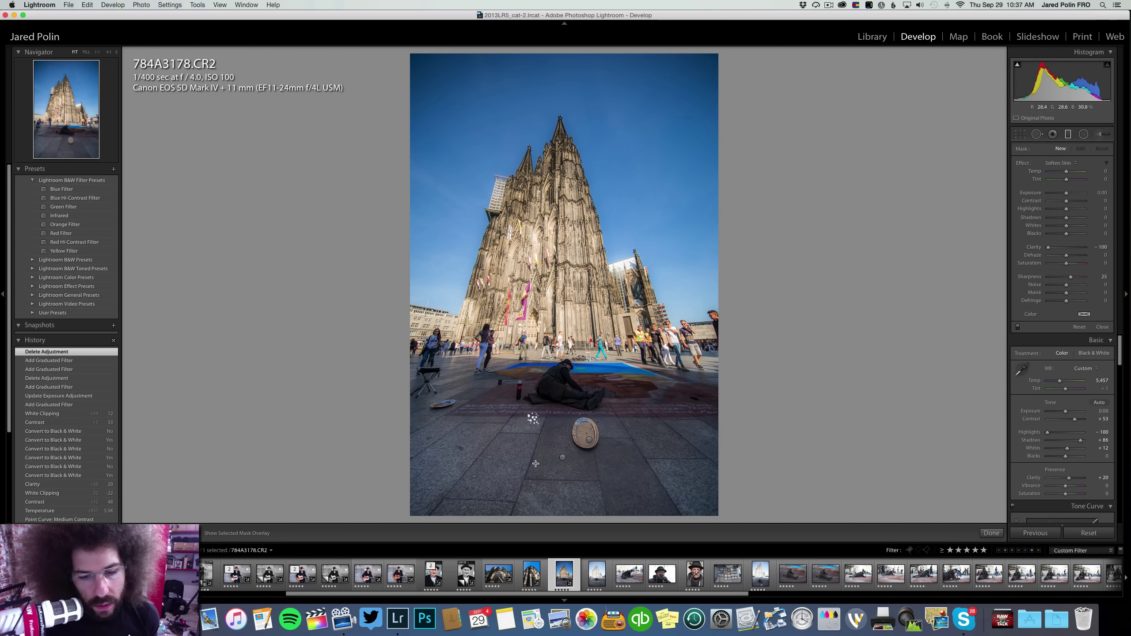
click(563, 458)
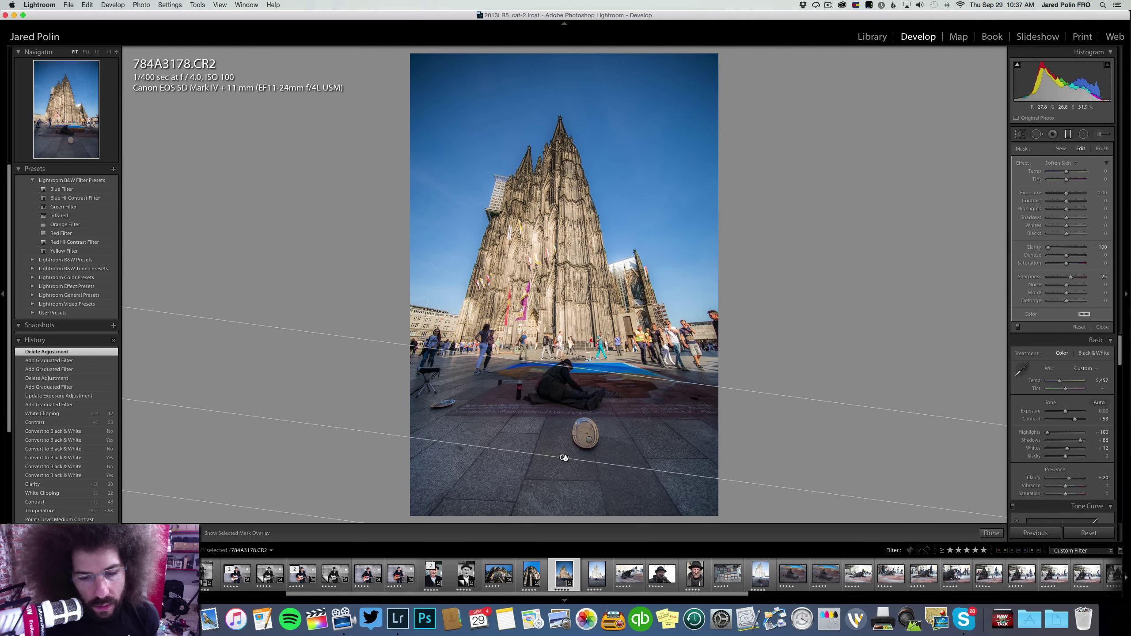
key(Delete)
click(589, 439)
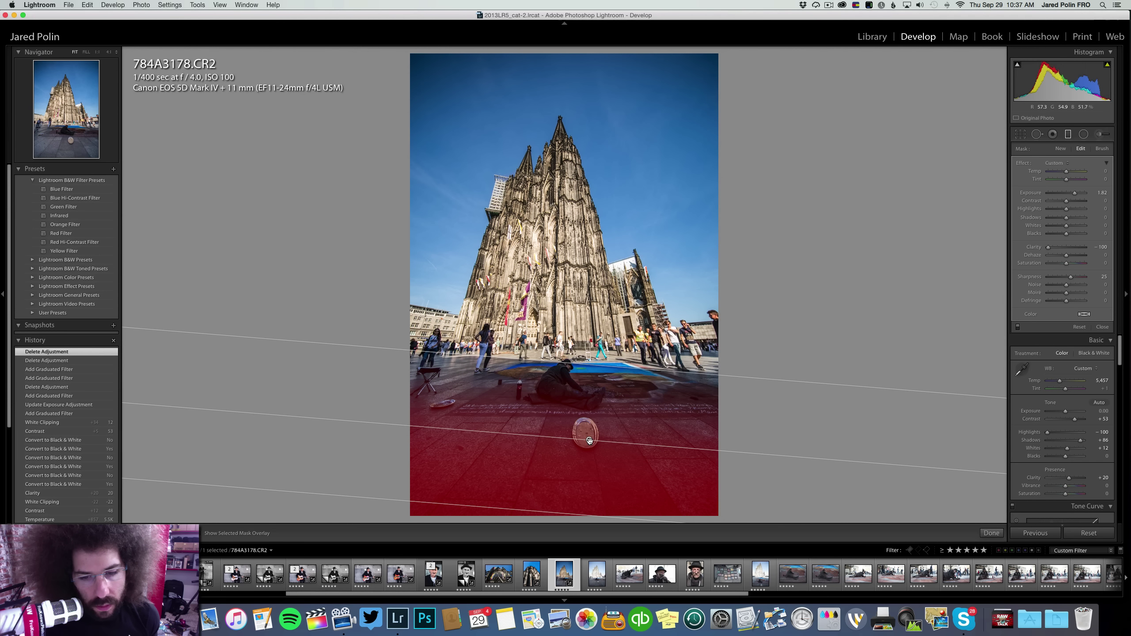
key(Delete)
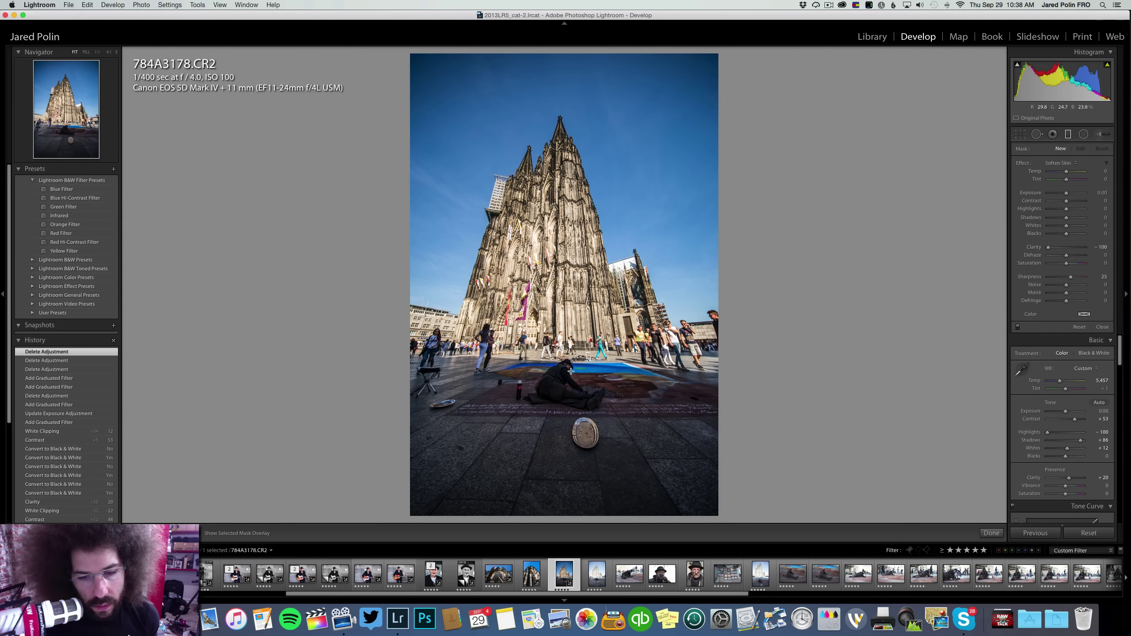
Draw a graduated filter over the lower plaza and try brightening it, then delete it to restart
drag(570, 371, 548, 554)
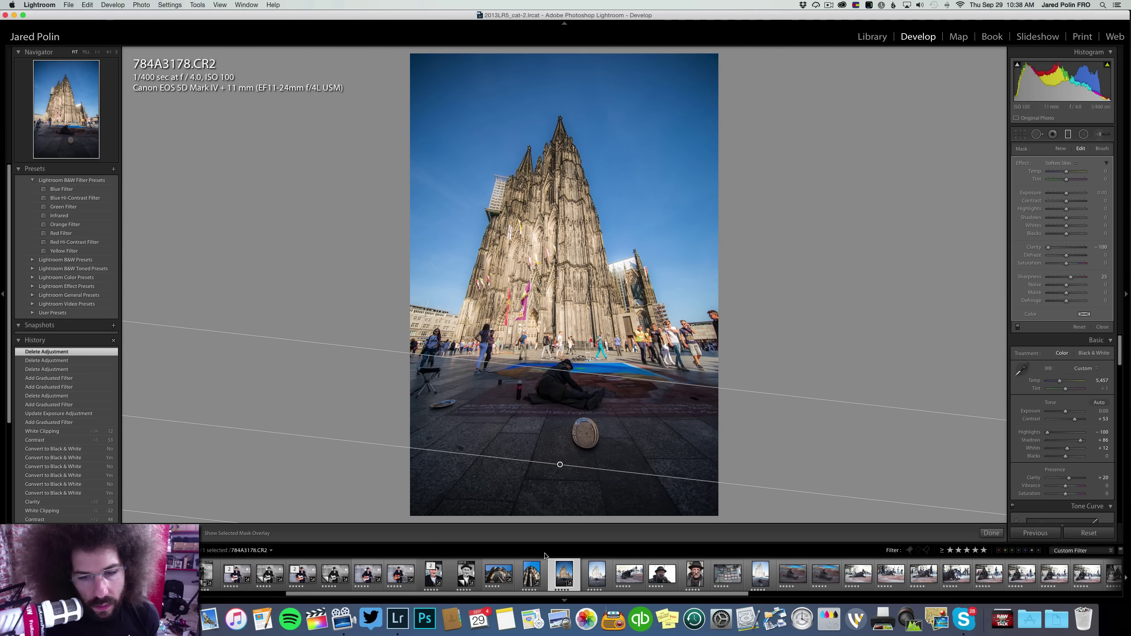
click(576, 397)
key(Delete)
click(561, 464)
key(Delete)
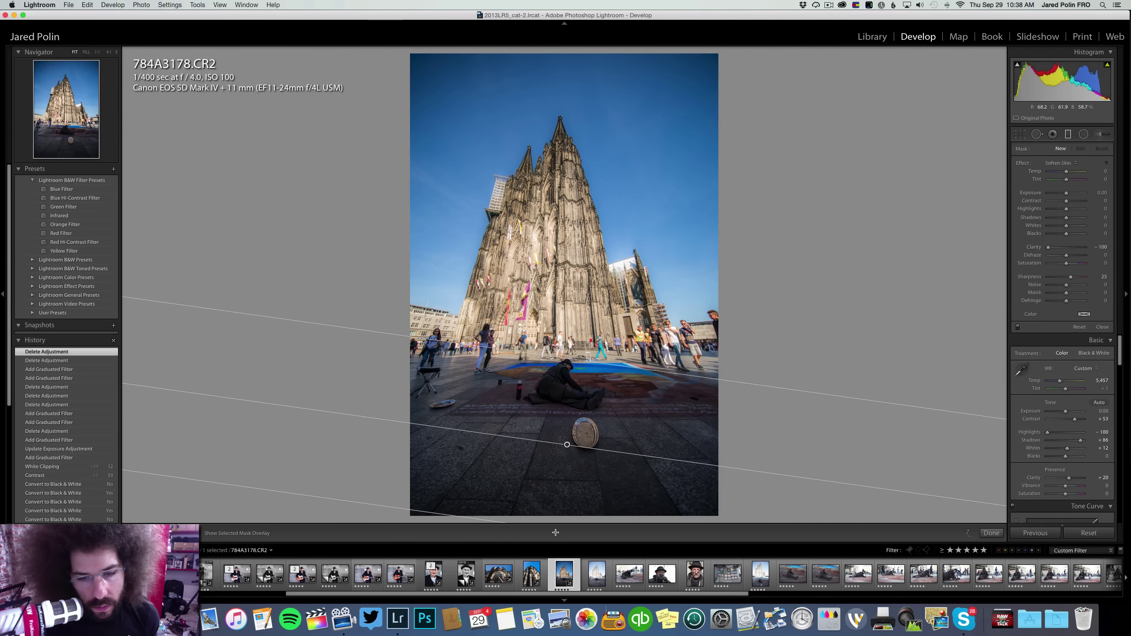
drag(555, 534, 557, 542)
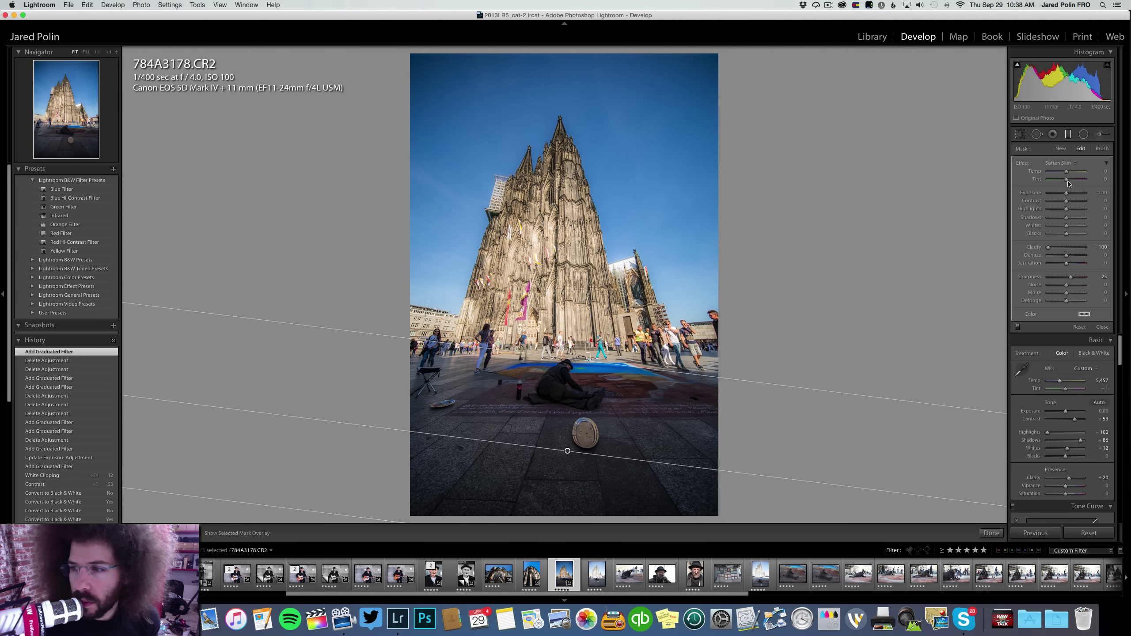
drag(1075, 191, 1079, 192)
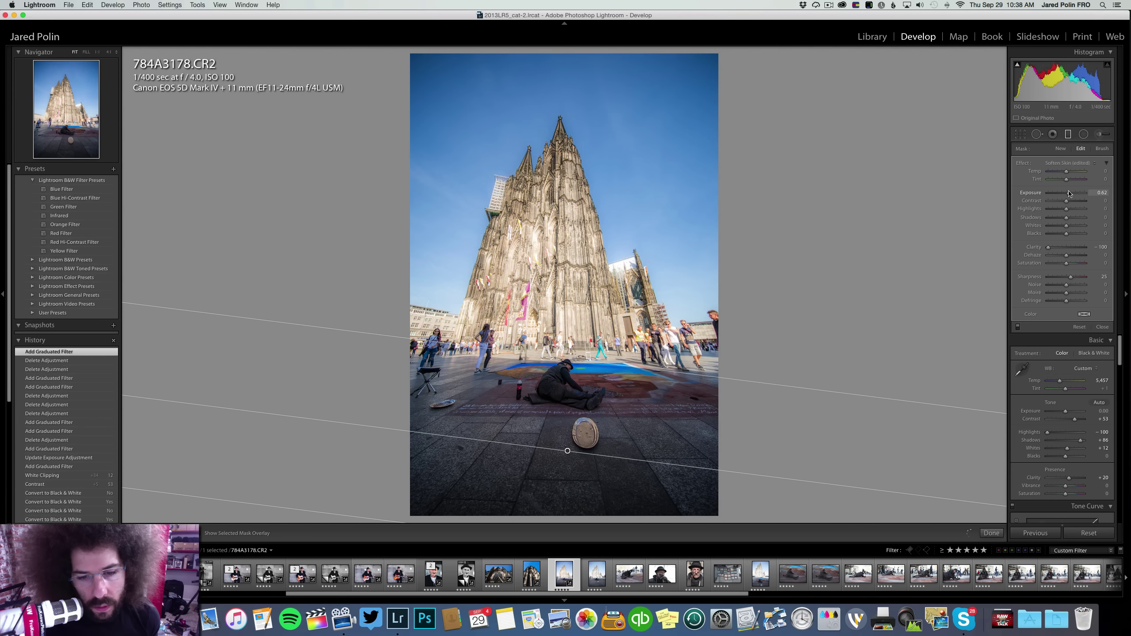
key(Escape)
key(Delete)
Draw a fresh plaza filter: exposure +1.22, contrast +11, clarity 15, shadows +32, widened toward the crowd
drag(529, 512, 542, 360)
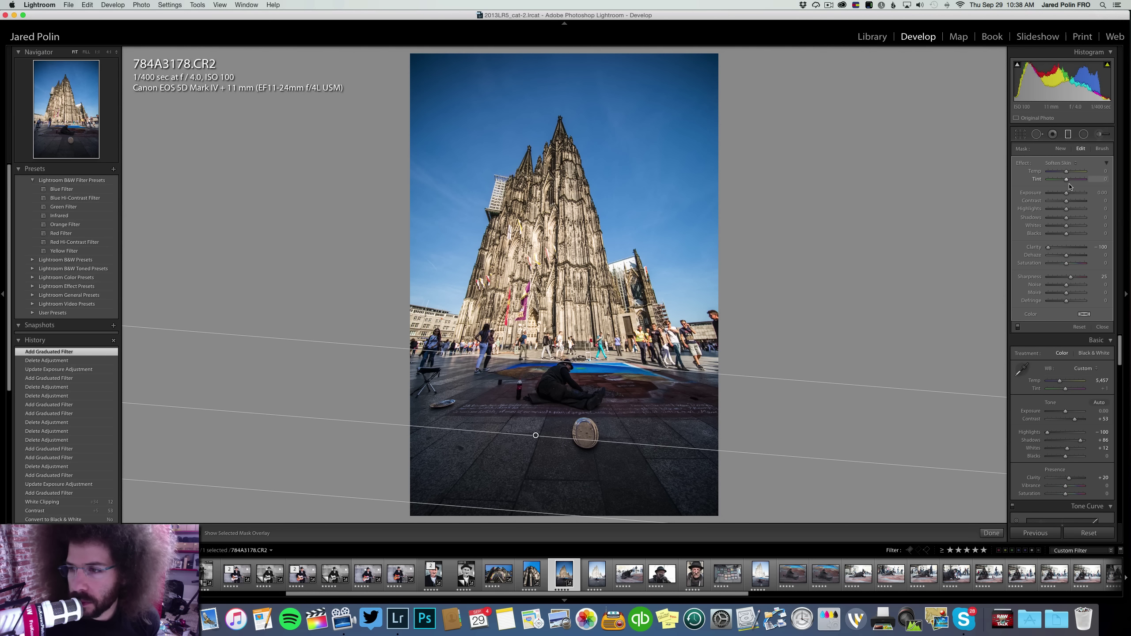
click(1070, 248)
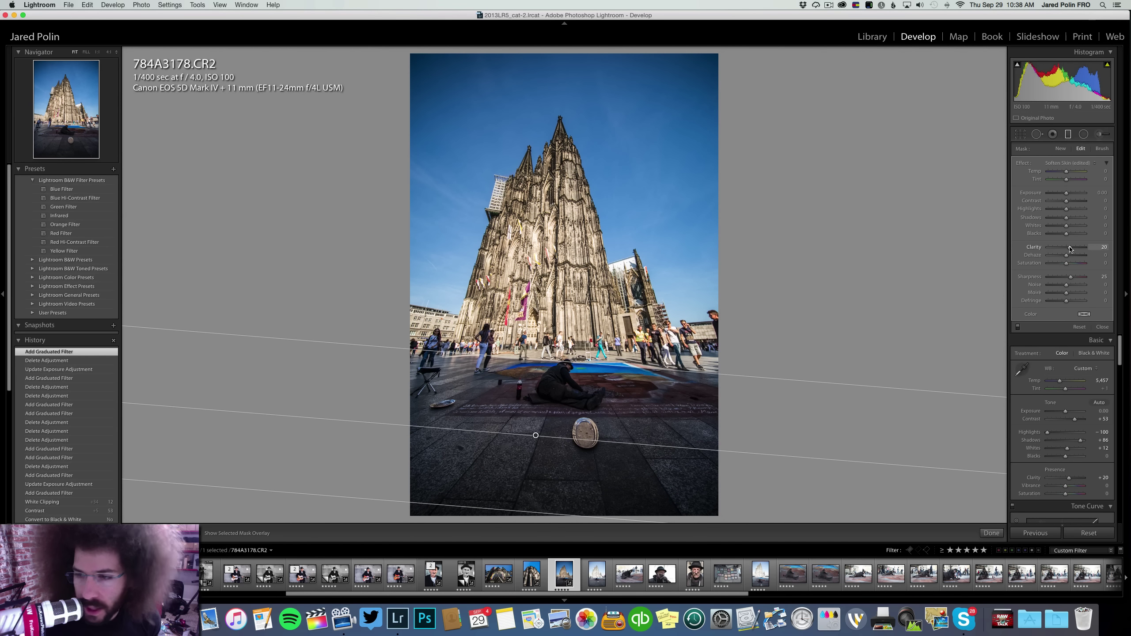
click(1072, 196)
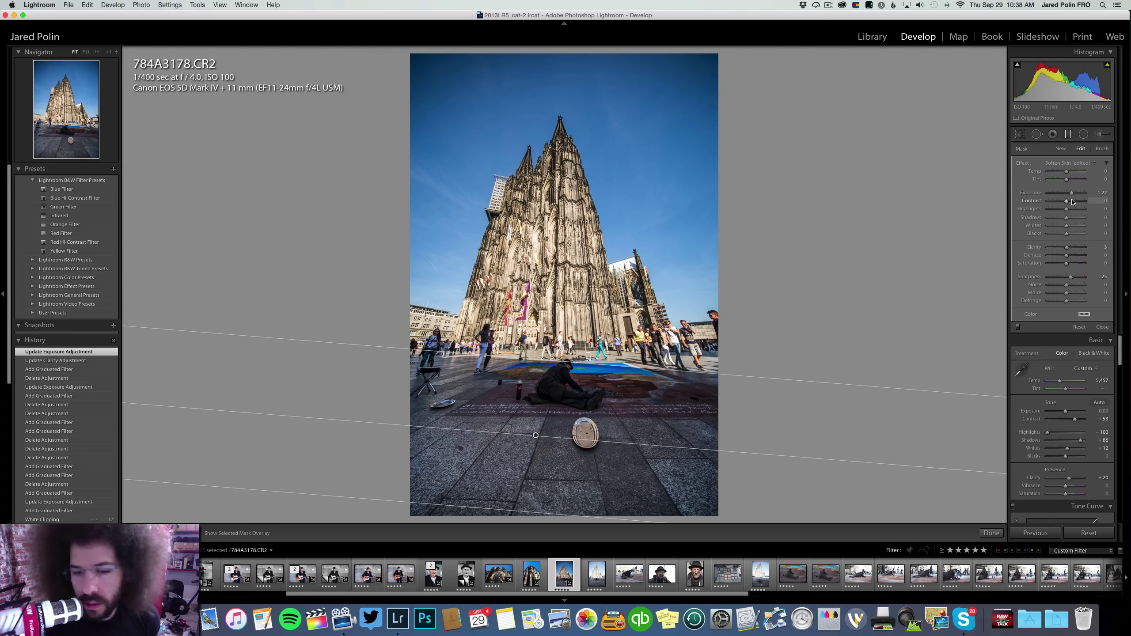
click(1069, 201)
click(1079, 209)
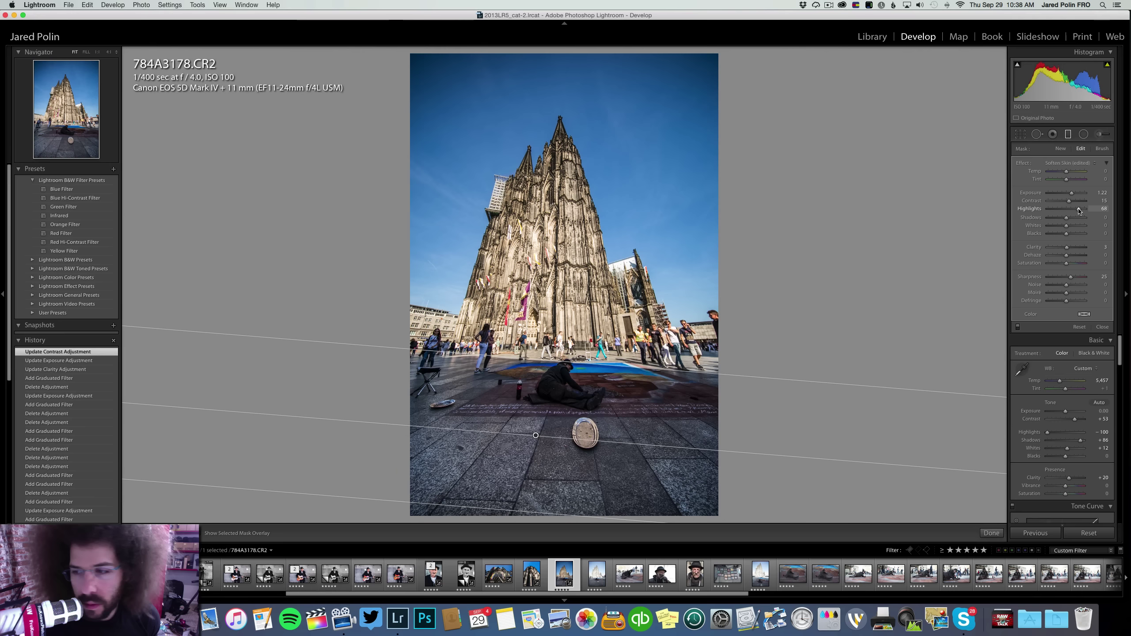
click(1073, 218)
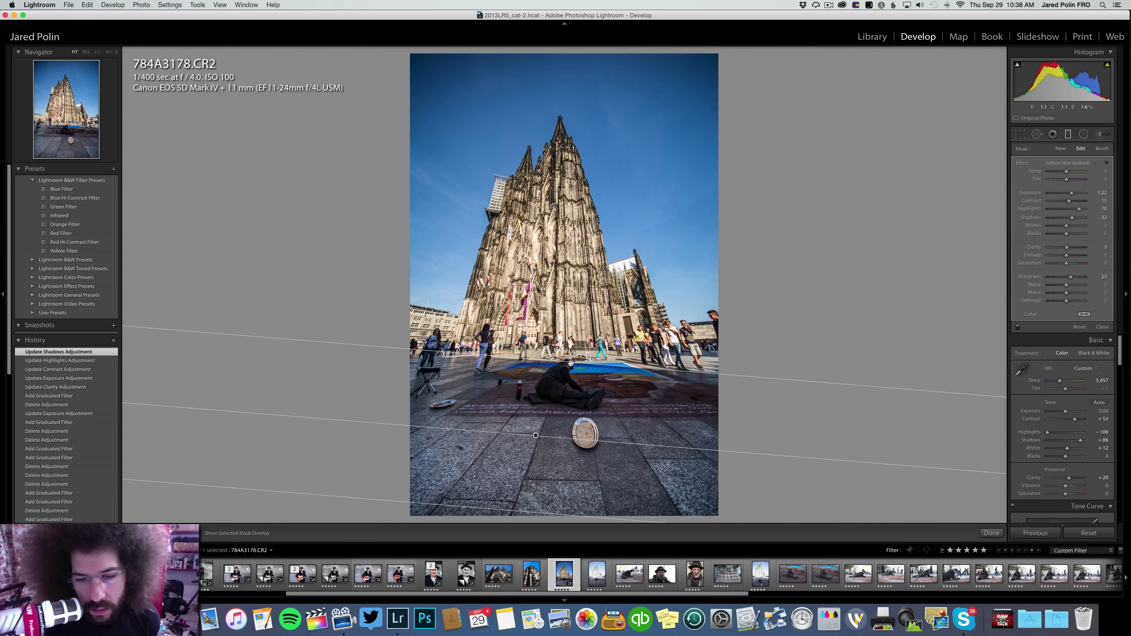
drag(570, 363, 591, 294)
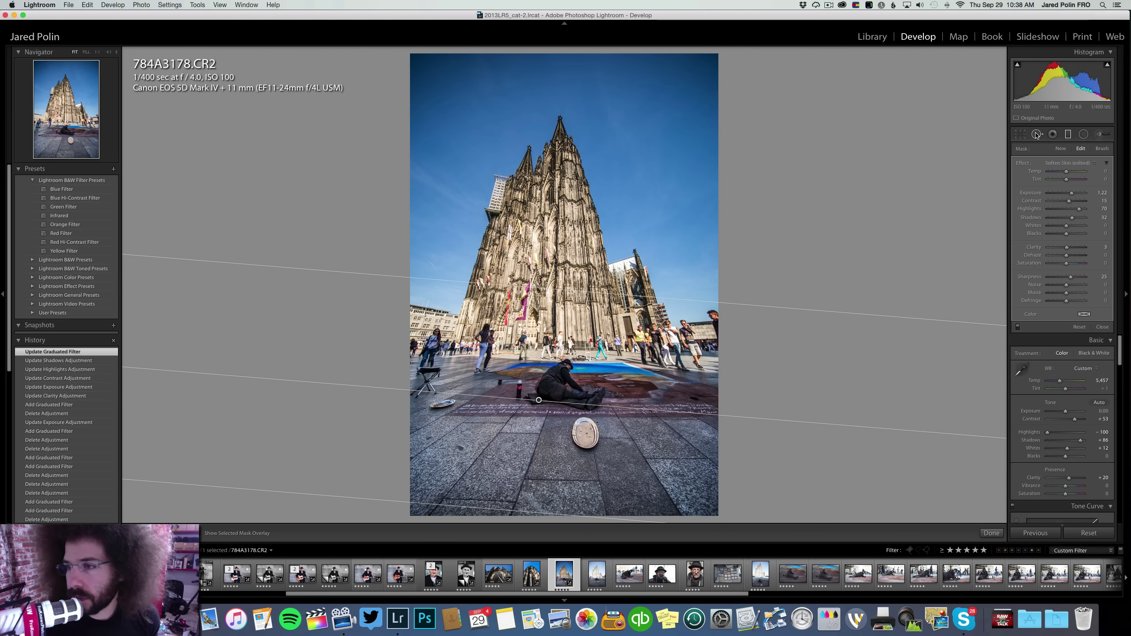
Finish the graduated filter, compare before/after, check the chalk artist, and keep the photo in colour
click(1068, 134)
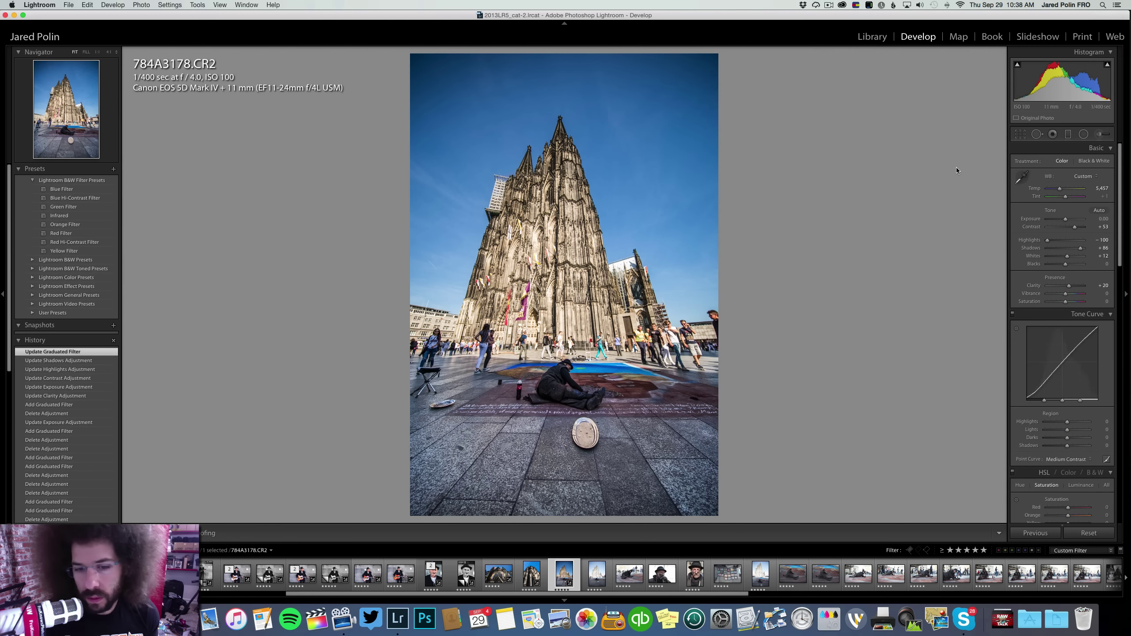
key(backslash)
key(backslash)
key(backslash)
key(backslash)
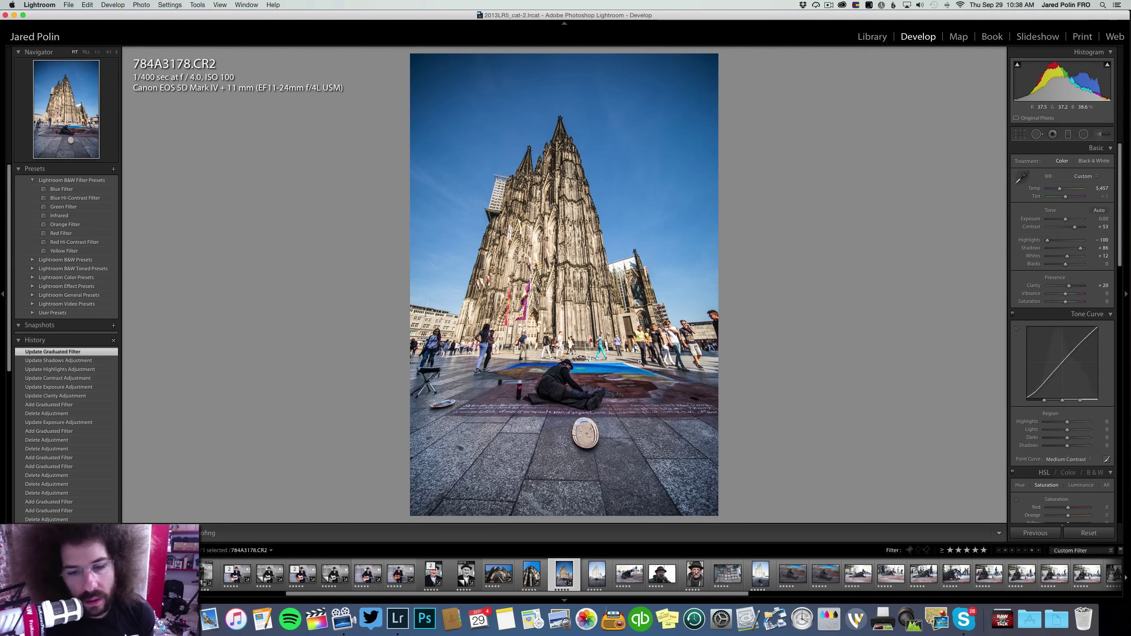
click(568, 358)
click(659, 281)
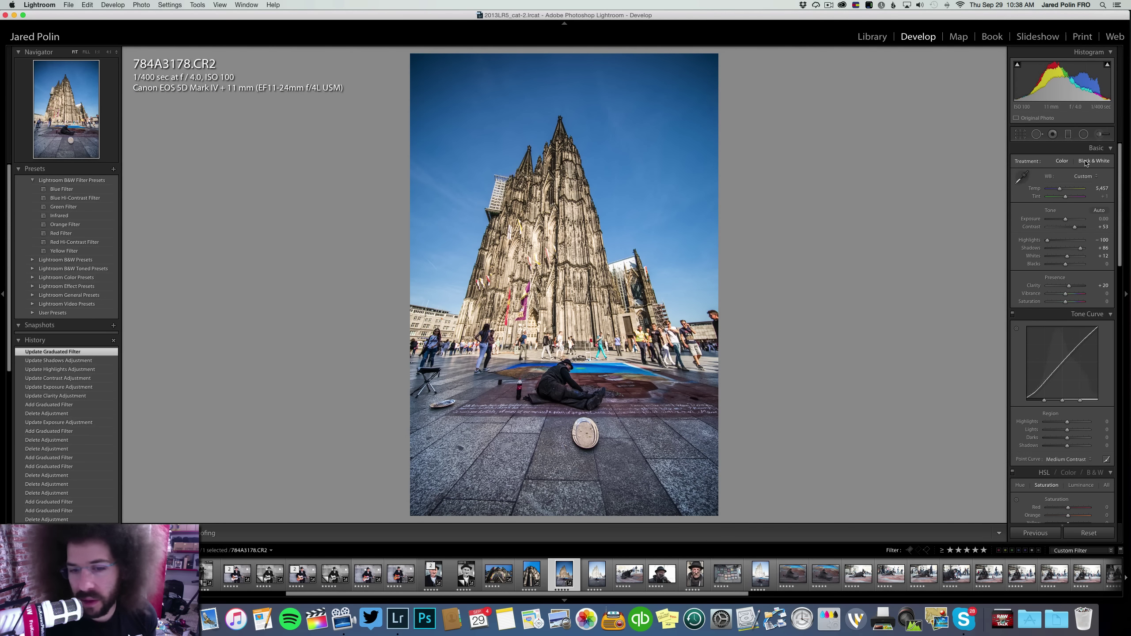
click(1083, 162)
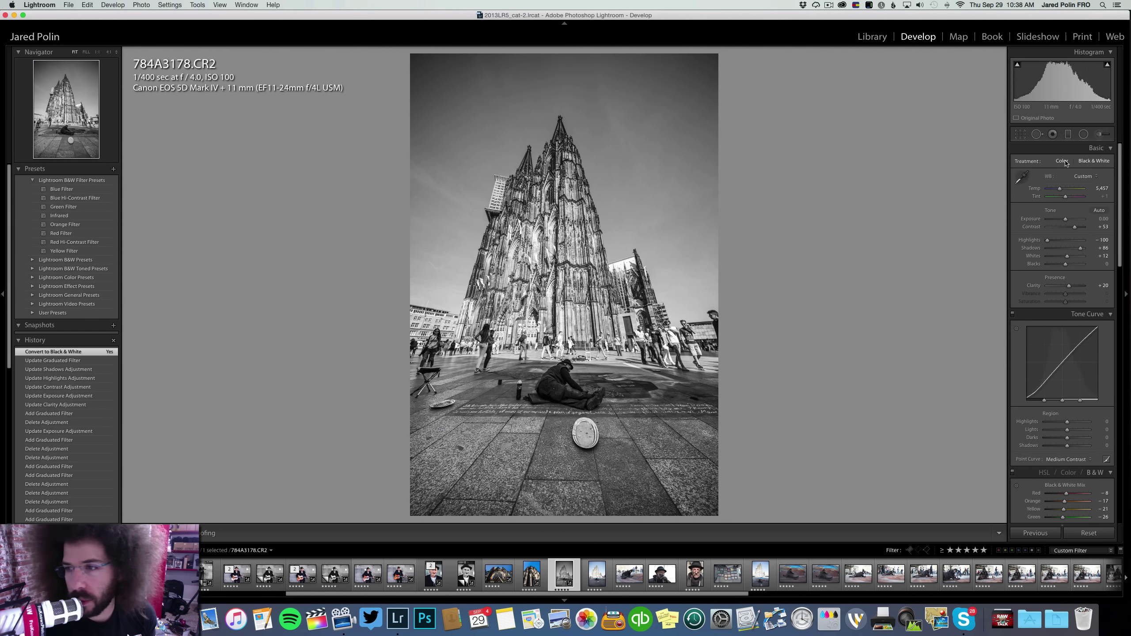
click(1064, 161)
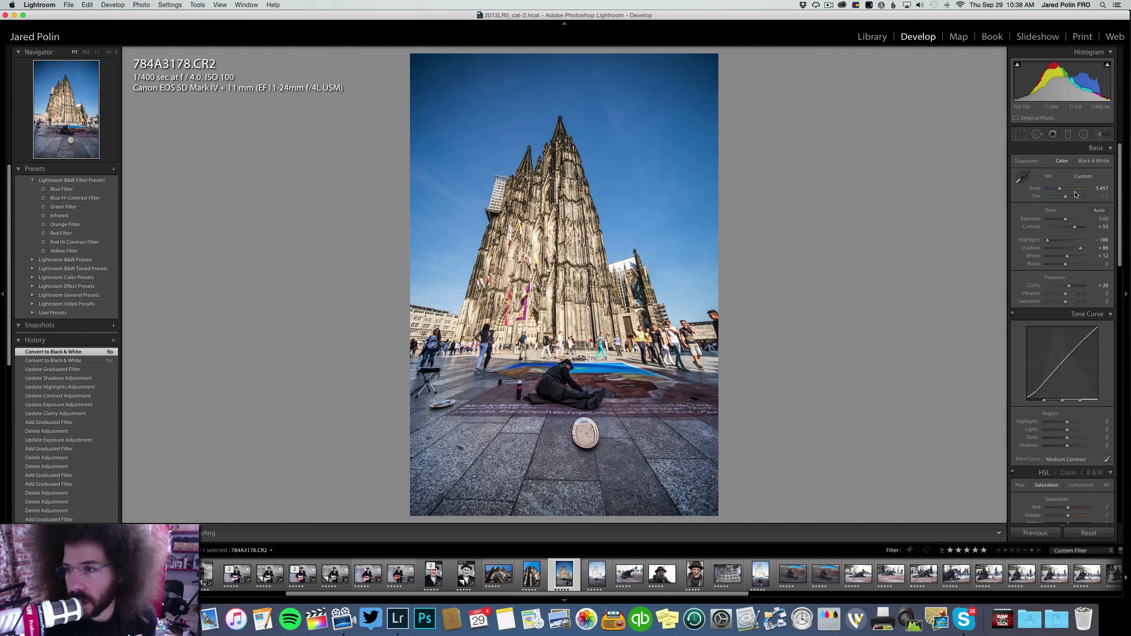
Set the white balance to Temp 6,321 with tint +6 and raise Contrast to +77
drag(1061, 190, 1064, 190)
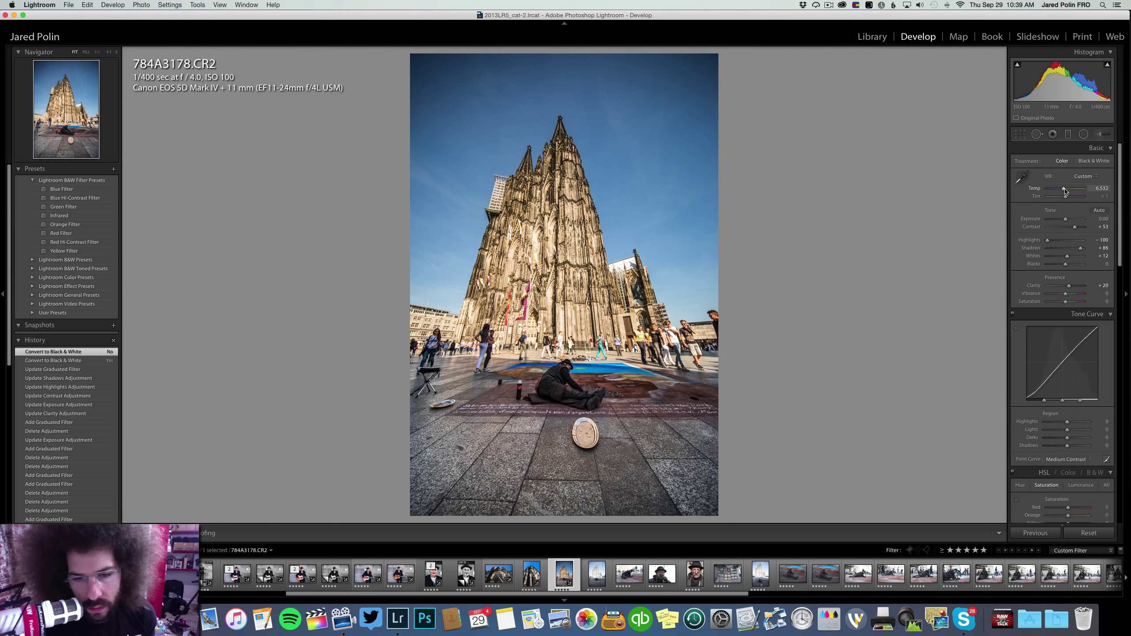
drag(1064, 190, 1066, 199)
click(588, 364)
right_click(590, 359)
click(547, 306)
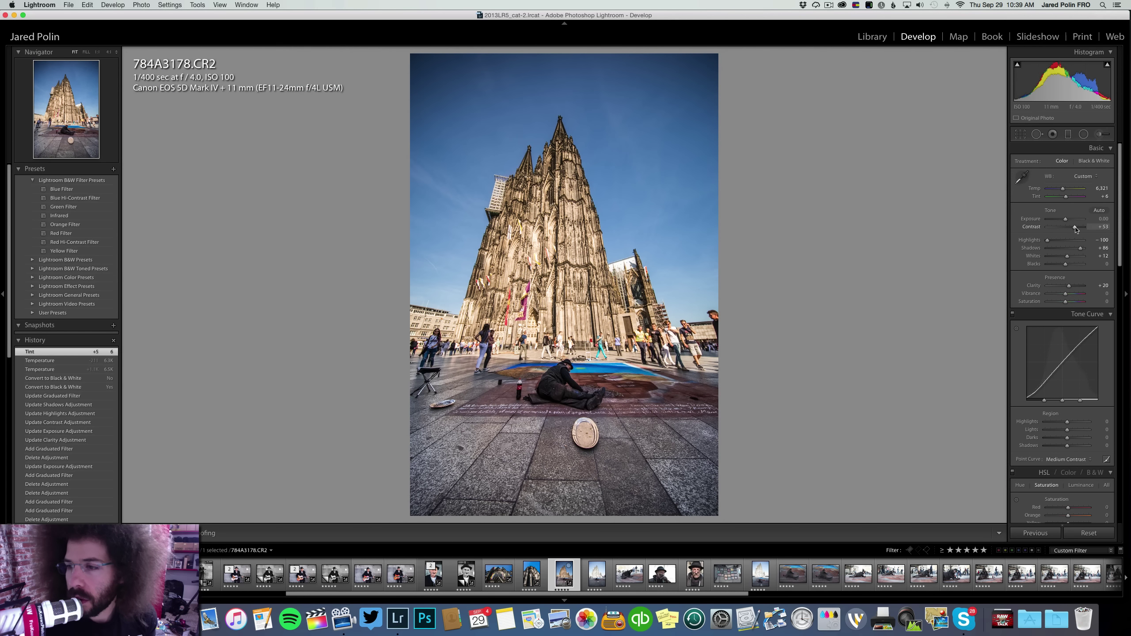
drag(1076, 228, 1079, 229)
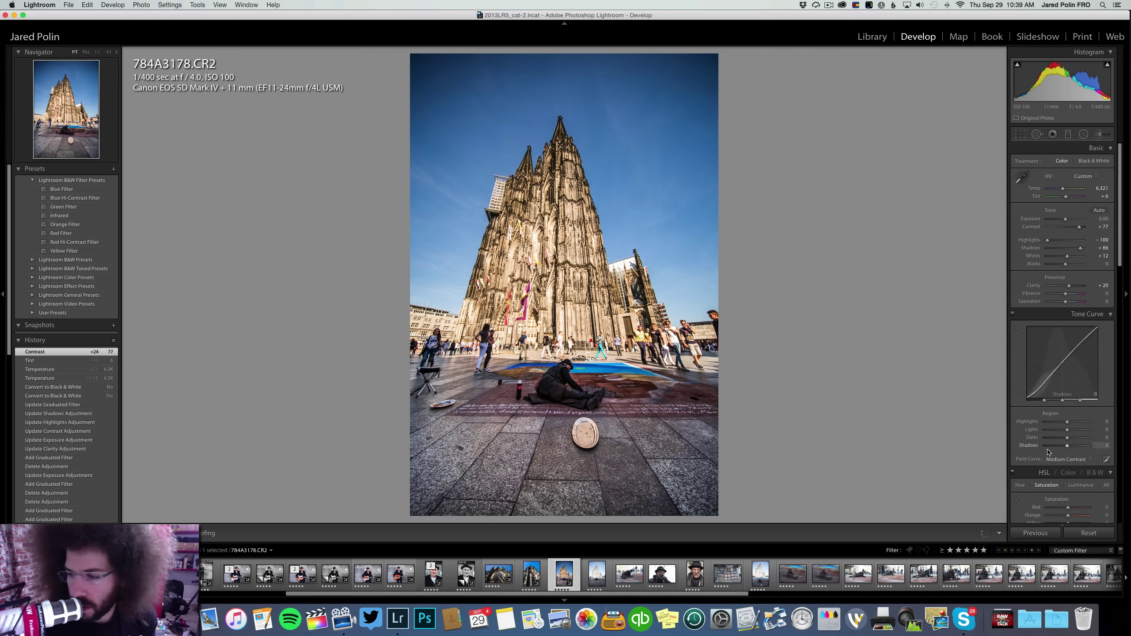
Create a Black & White virtual copy of 784A3178 with Contrast +100, Clarity +35 and a Temp tweak
right_click(563, 562)
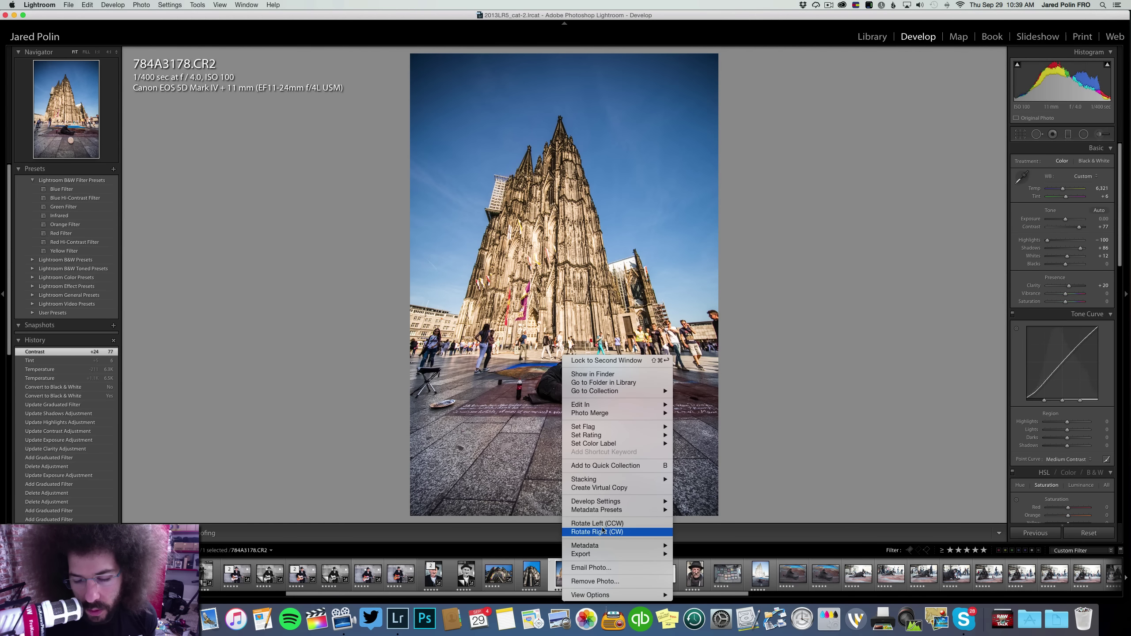
key(Escape)
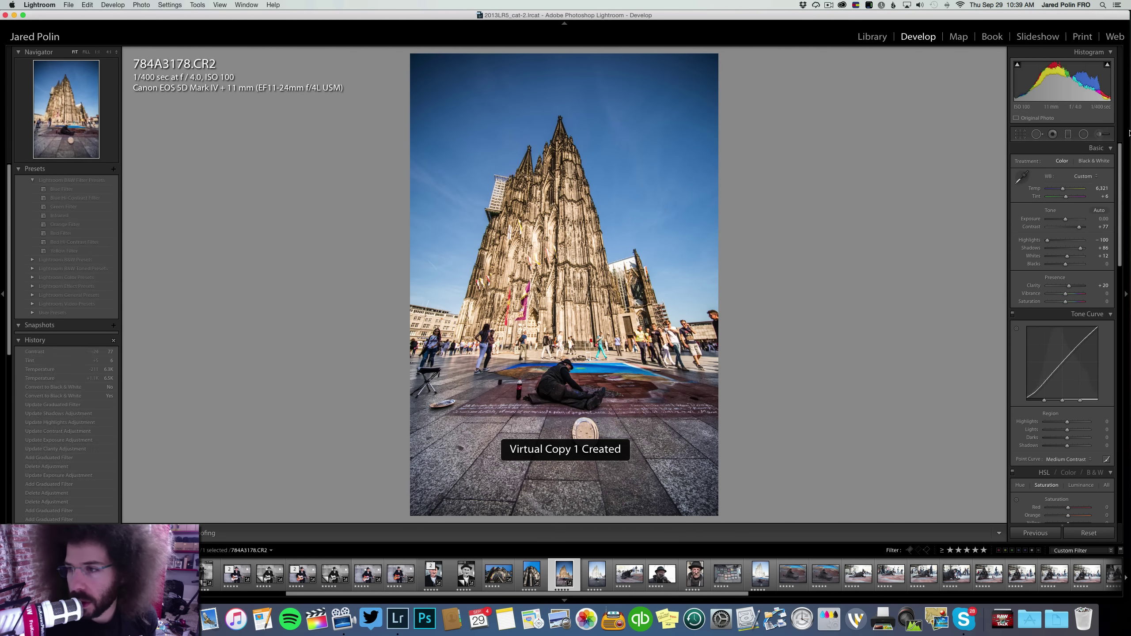
click(1090, 160)
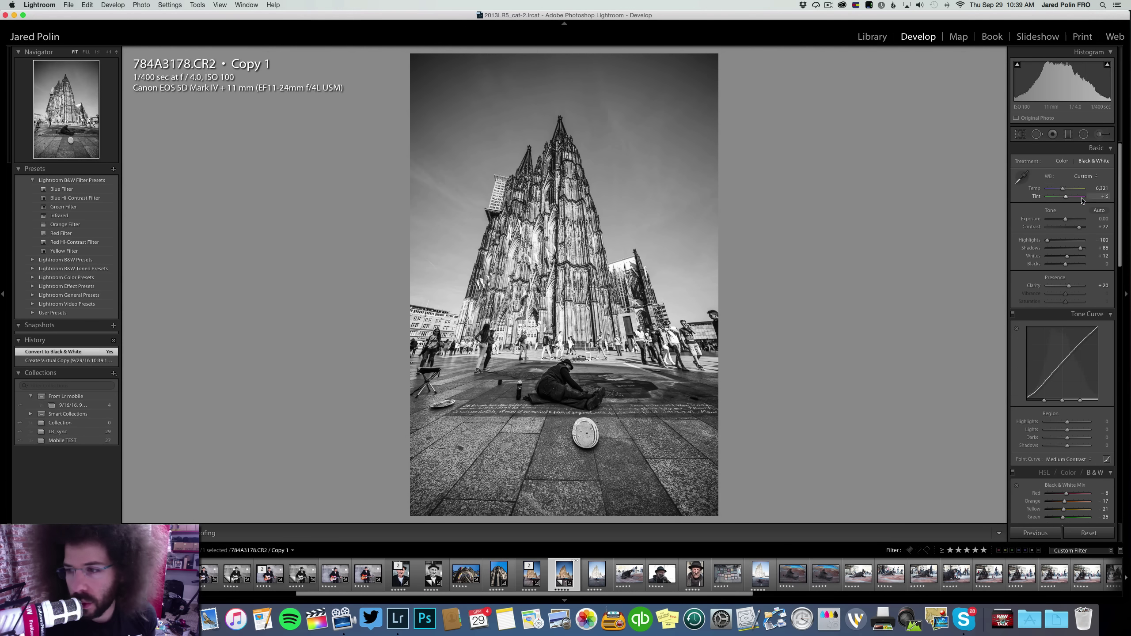
drag(1079, 226, 1087, 228)
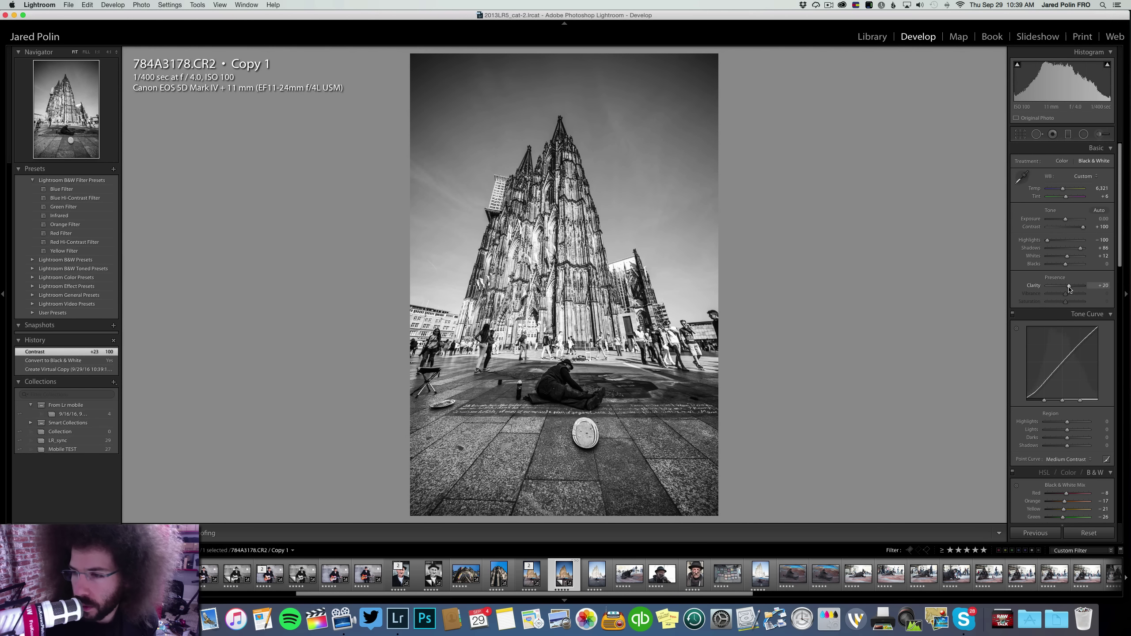
drag(1071, 288, 1072, 288)
drag(1062, 188, 1065, 191)
scroll(1062, 197, down, 10)
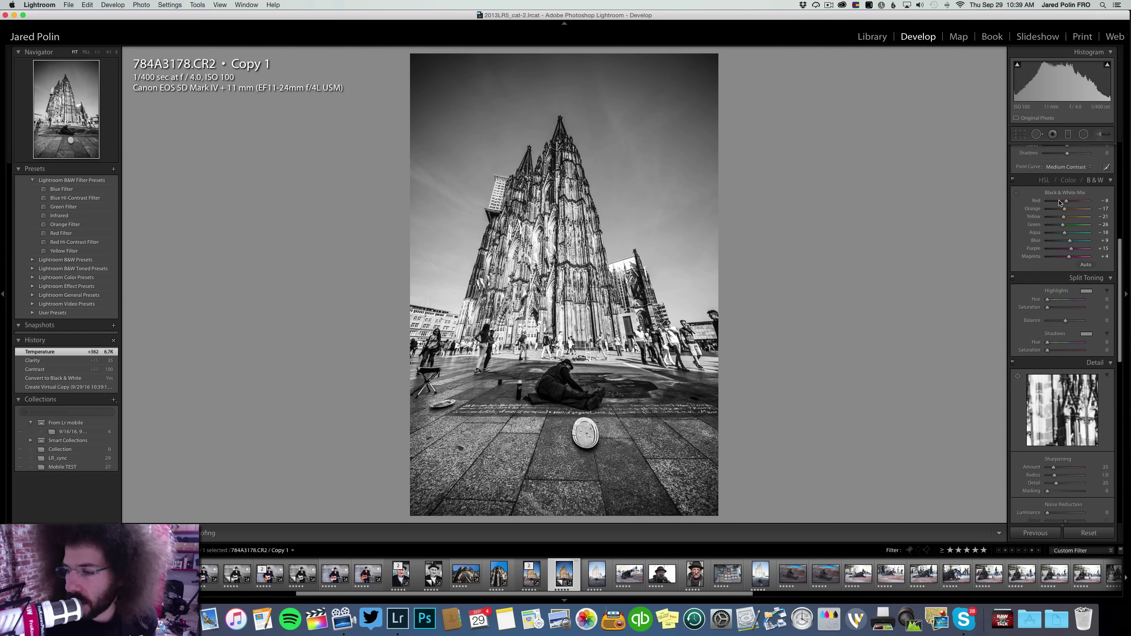
scroll(1058, 203, down, 3)
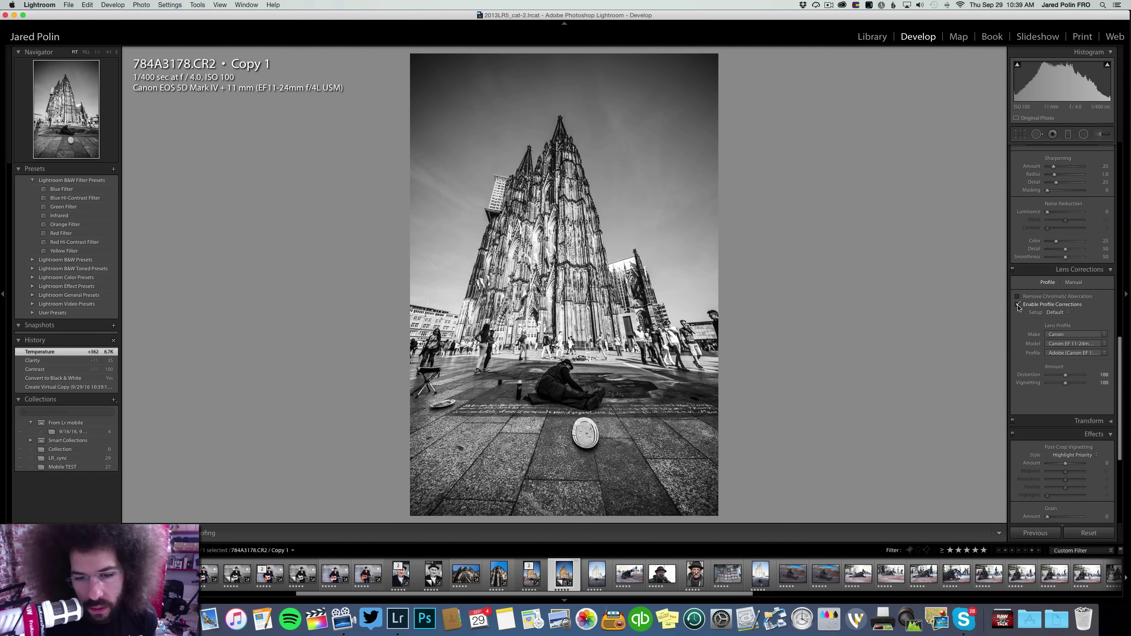
Compare the black-and-white cathedral with and without lens profile corrections, leaving them off
click(1017, 305)
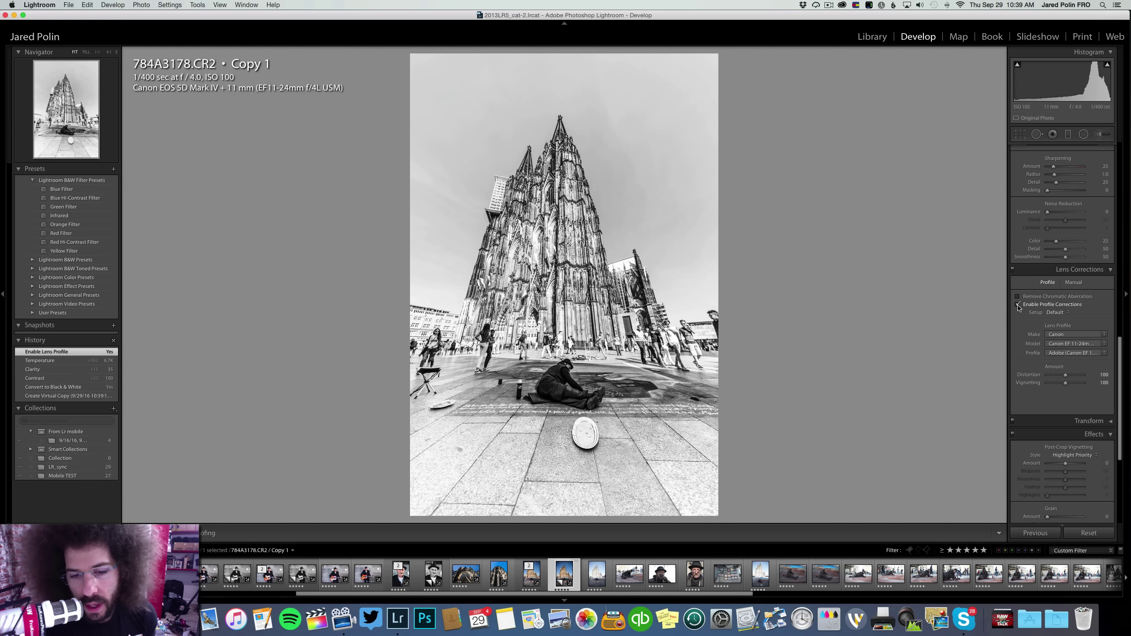
click(1017, 304)
click(1017, 305)
click(1017, 305)
scroll(1018, 308, down, 1)
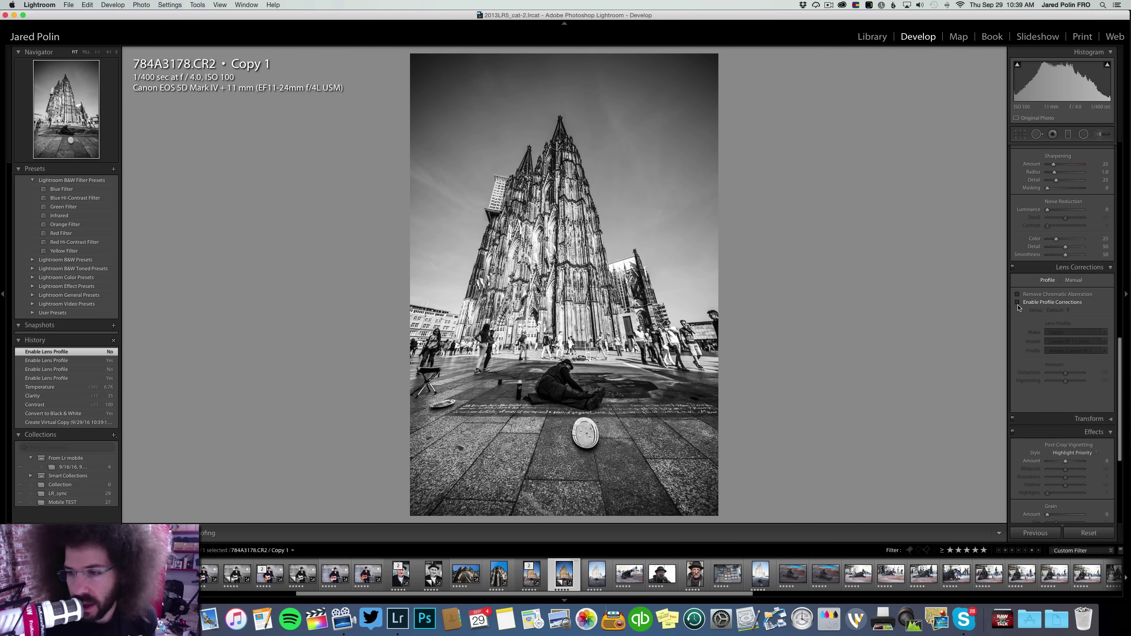
click(1018, 306)
click(1018, 305)
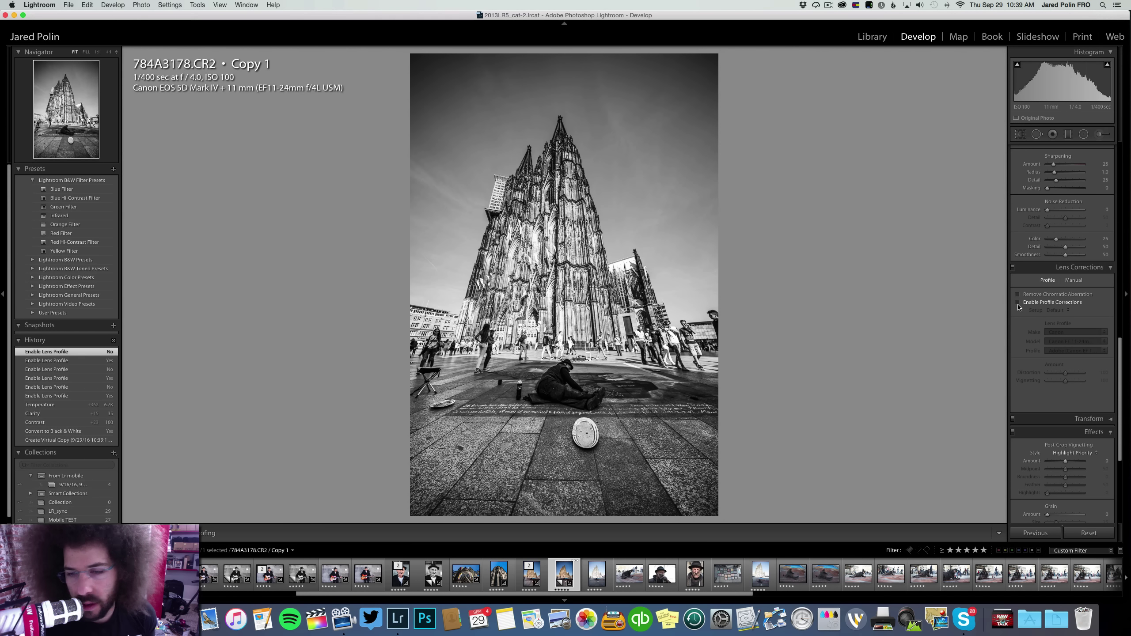
scroll(1018, 306, up, 15)
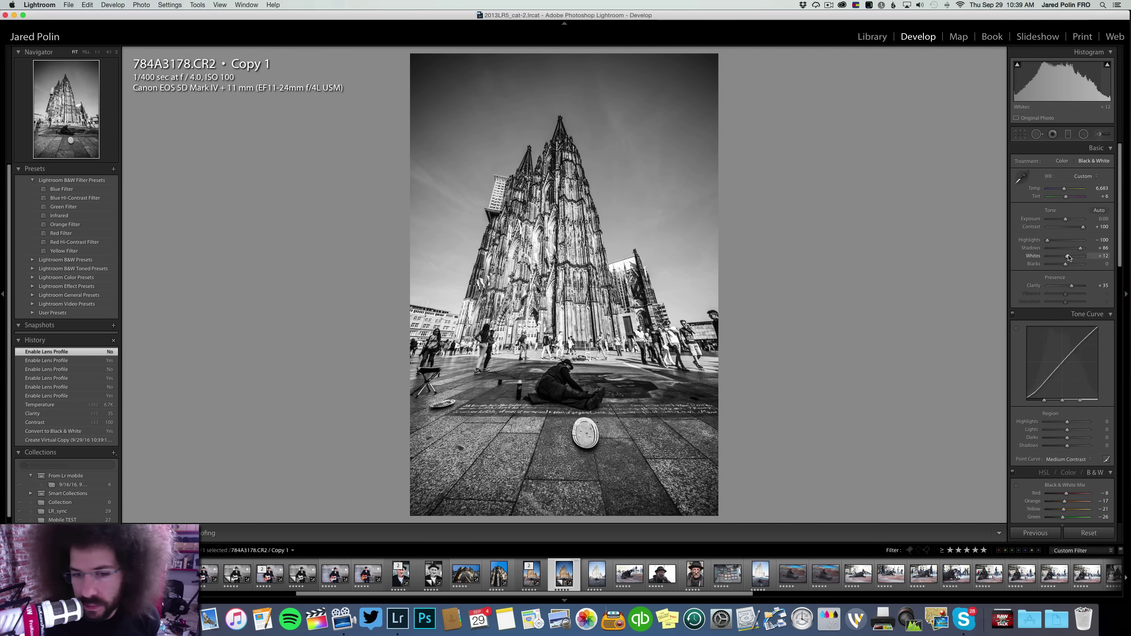
Compare the colour and B&W cathedral versions, clear 784A3179's rating, and advance to 784A3180.CR2
key(Right)
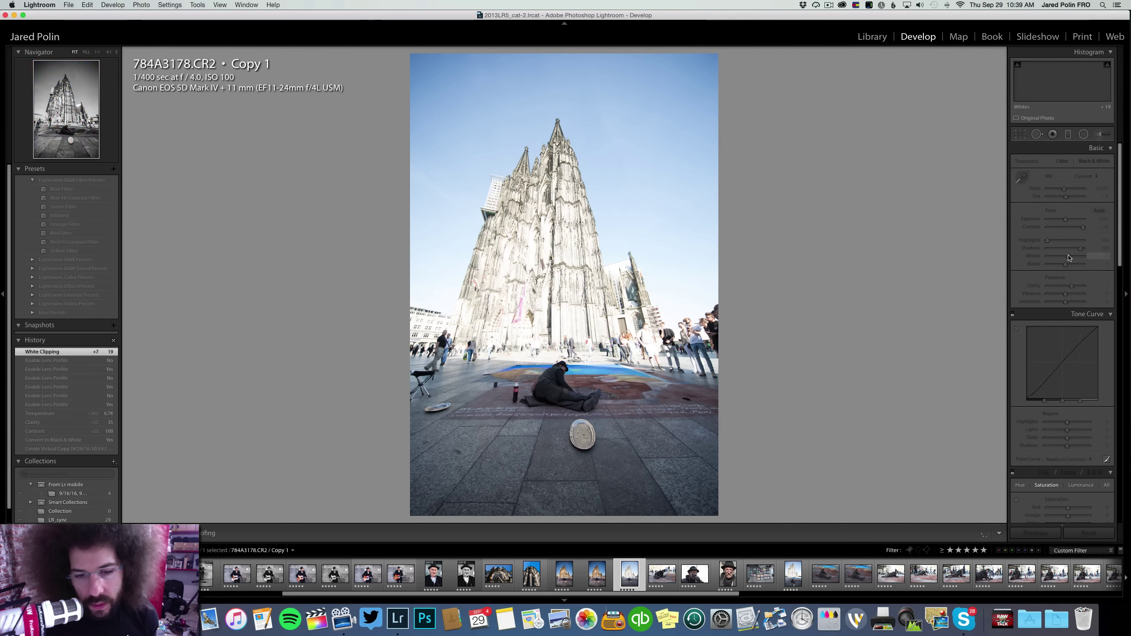
key(Left)
key(Right)
key(Left)
key(Right)
key(0)
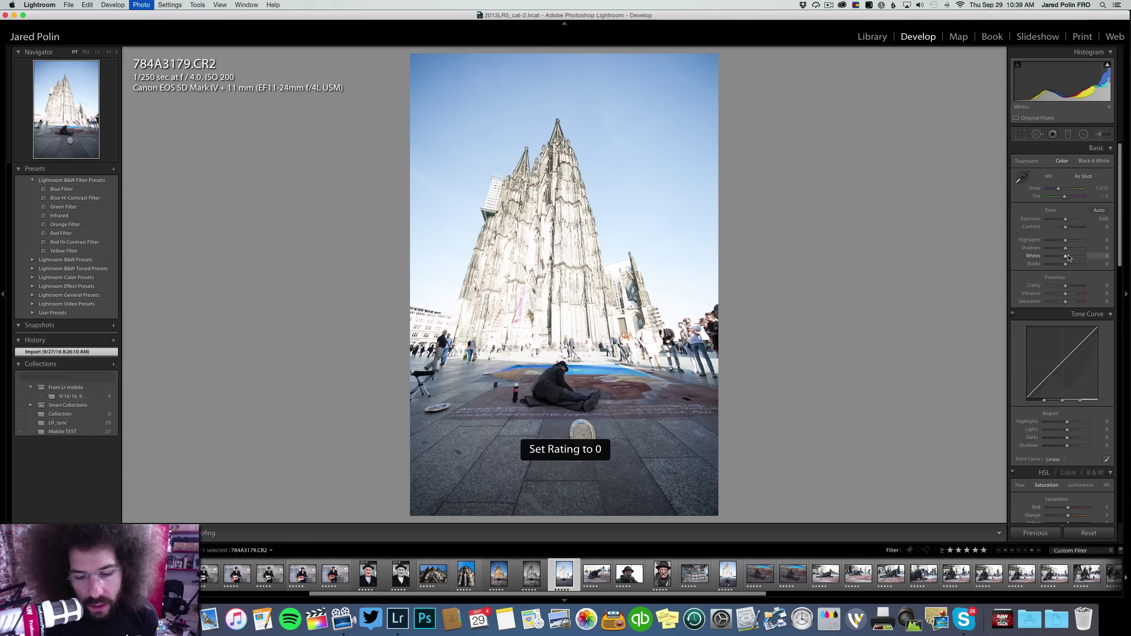
key(Right)
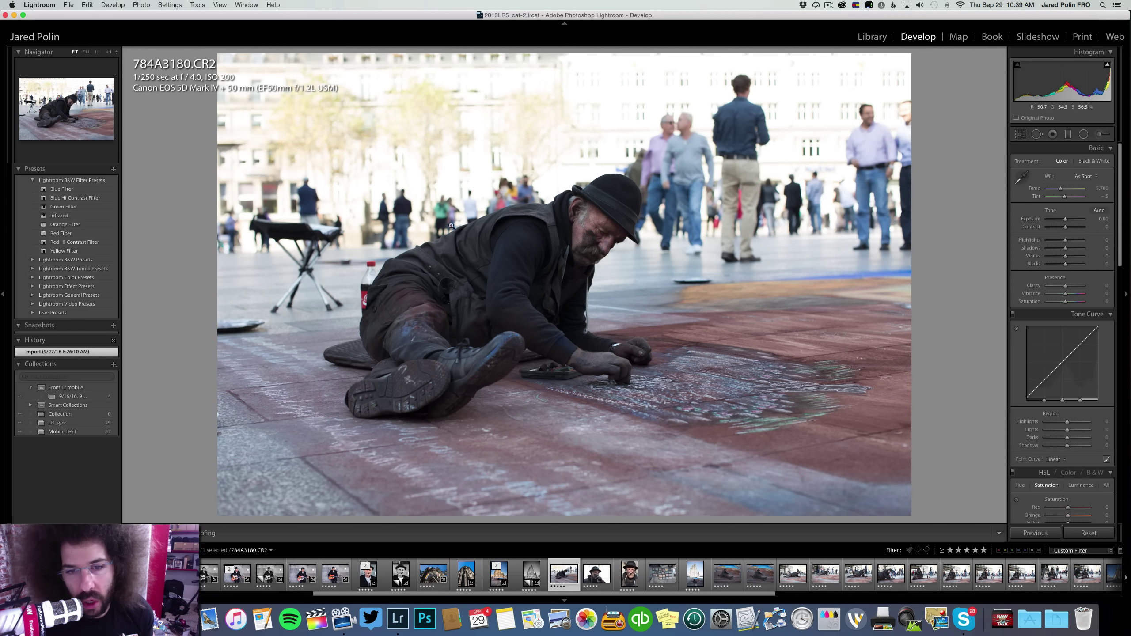
Set the chalk artist photo to exposure +0.20, contrast +53, highlights -100 and shadows +28
click(603, 227)
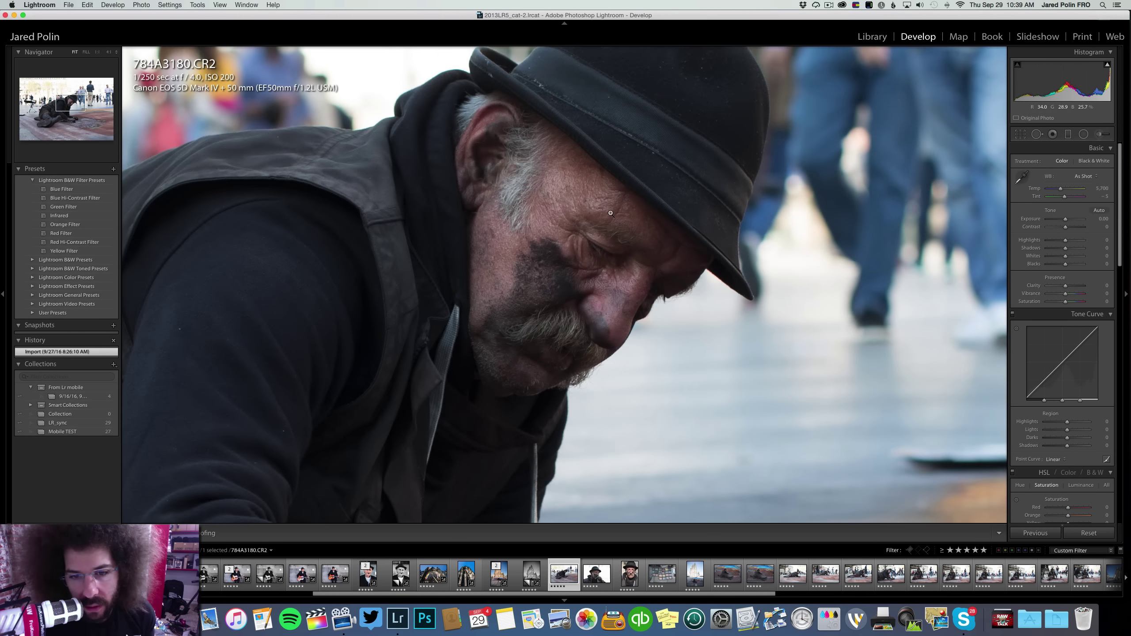
click(610, 223)
drag(1066, 219, 1046, 241)
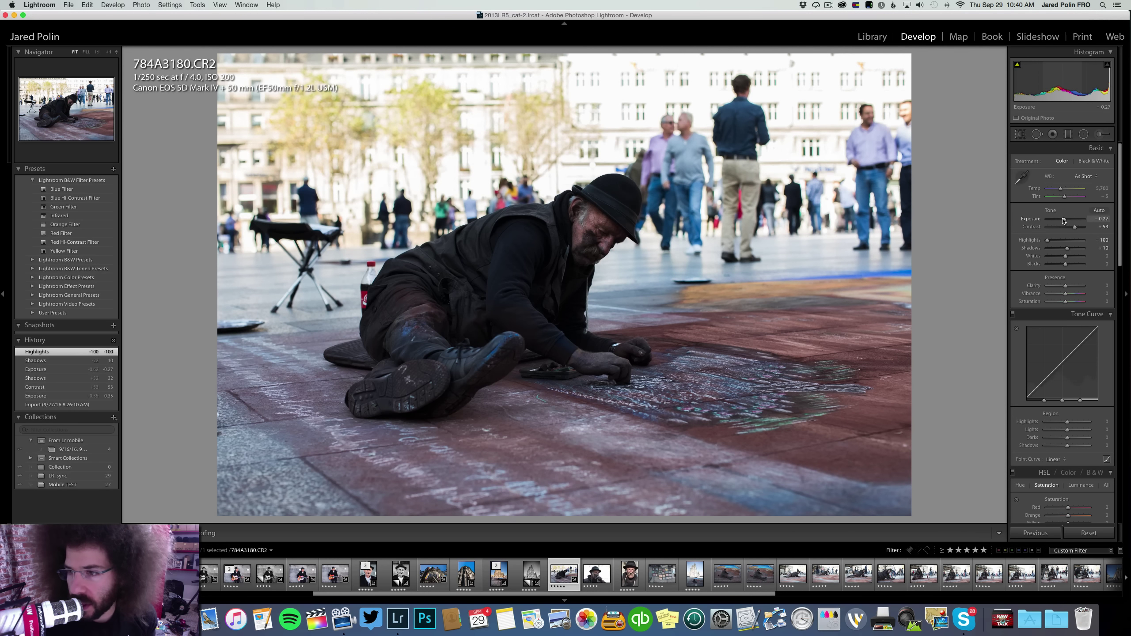
drag(1063, 219, 1065, 219)
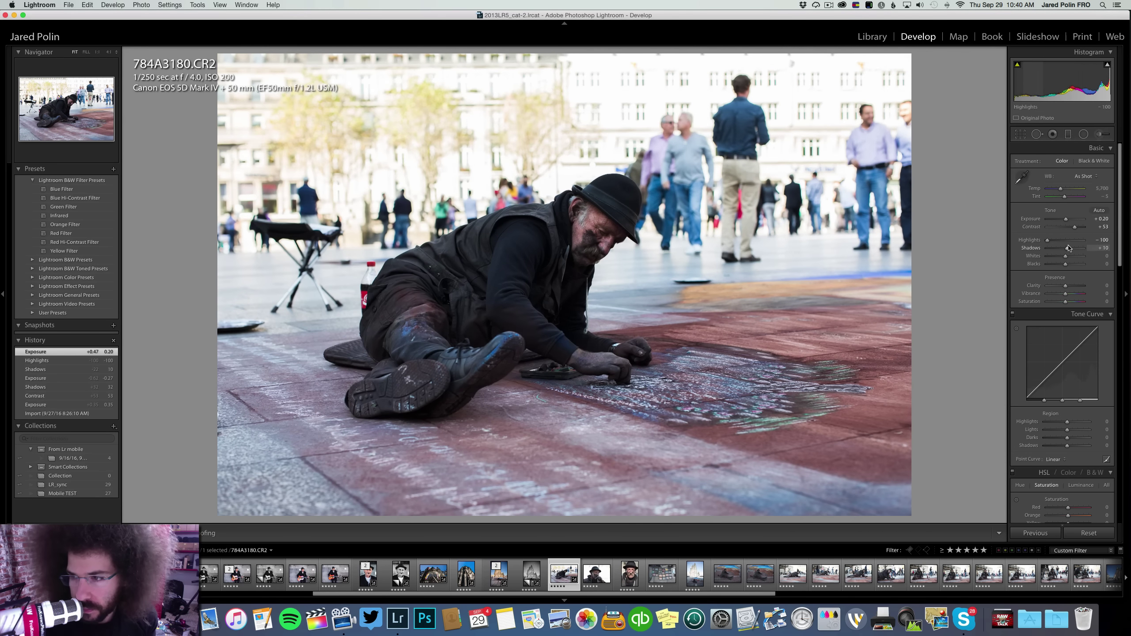
drag(1071, 250, 1075, 249)
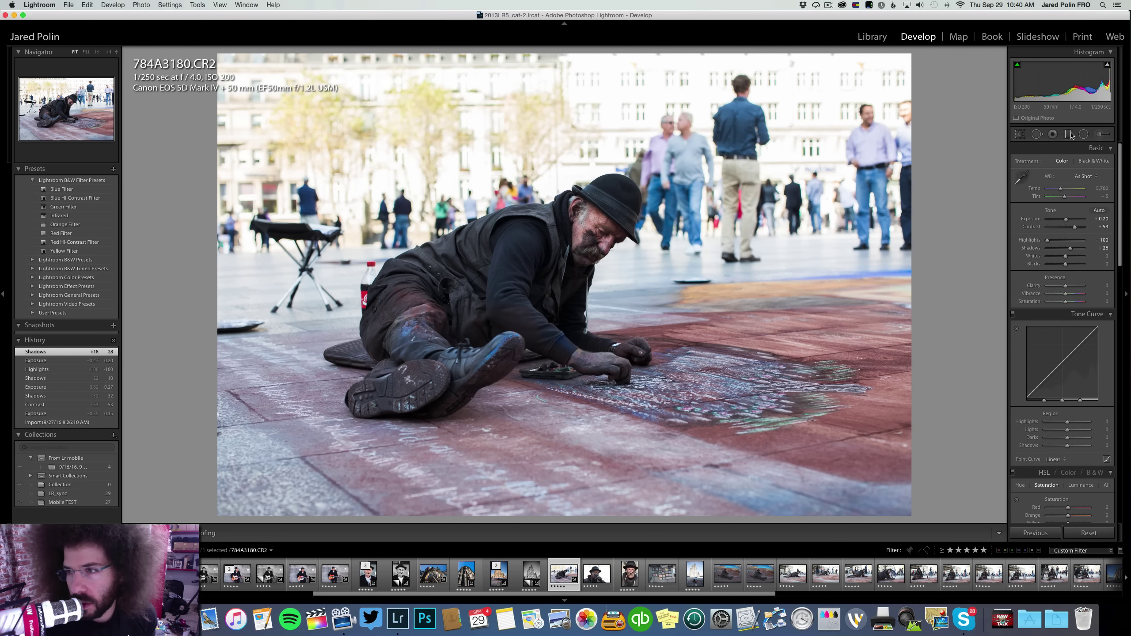
Add a graduated filter over the upper background and strongly lower its exposure
key(m)
drag(550, 51, 562, 195)
drag(1064, 194, 1057, 194)
Delete the trial graduated filter and close its settings
click(555, 122)
key(Delete)
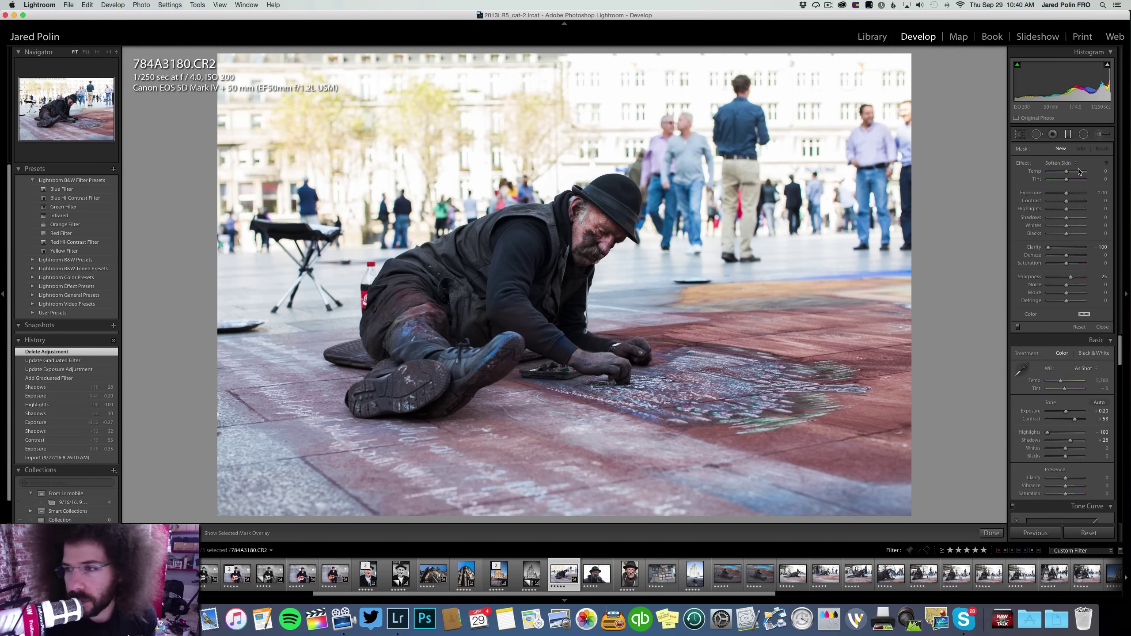
key(m)
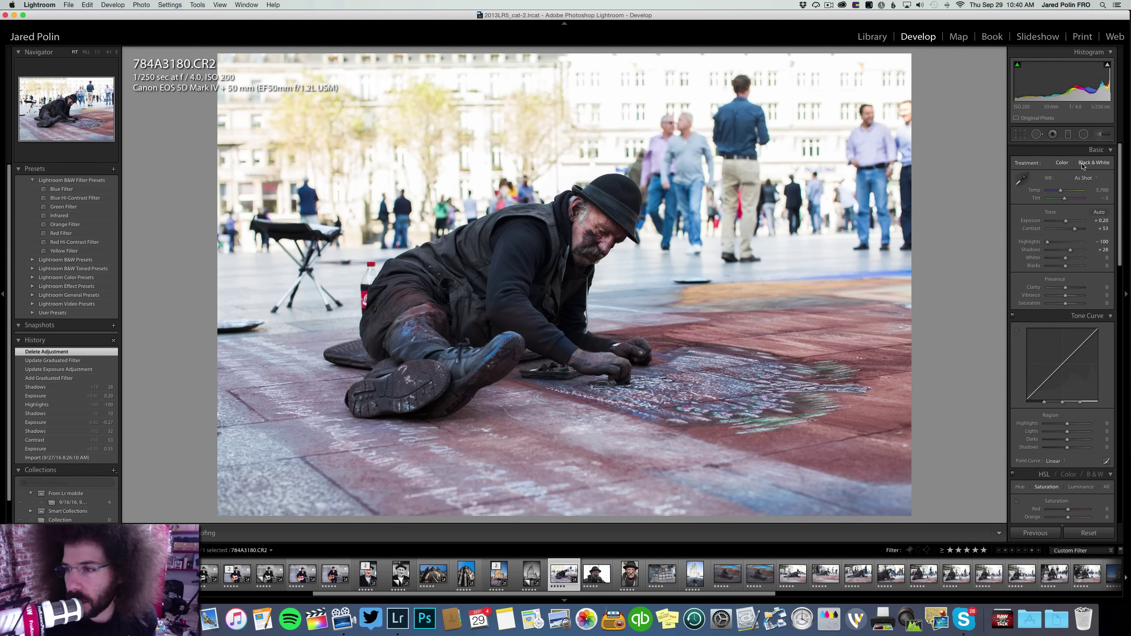
Preview black and white, keep colour, and boost vibrance to +24 and saturation to +25
key(v)
click(1061, 161)
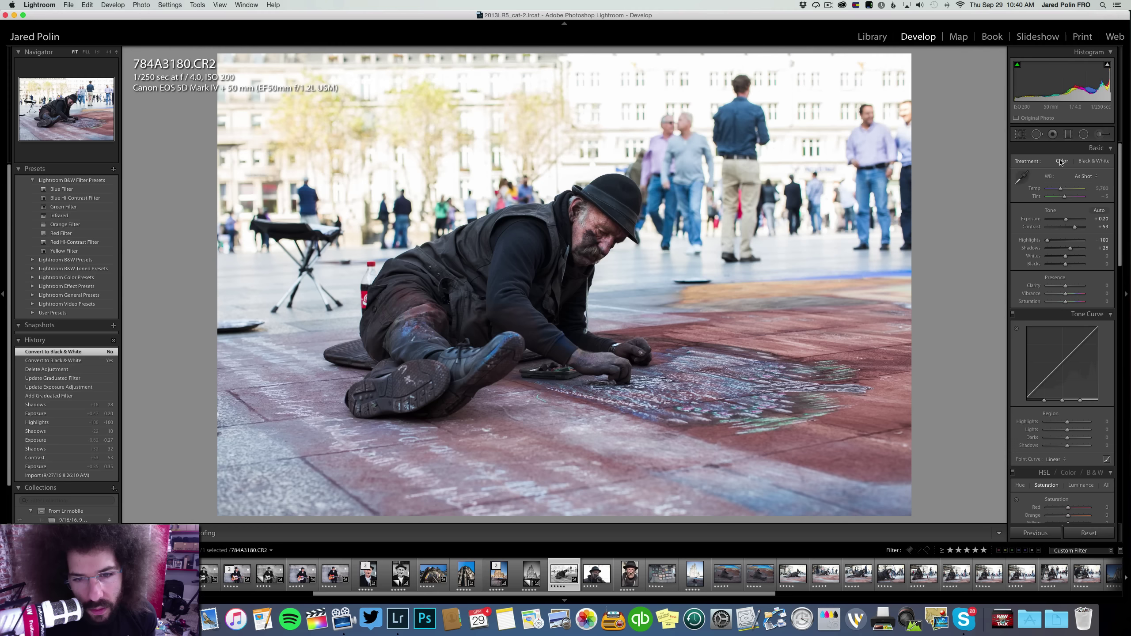
click(1082, 161)
click(1062, 162)
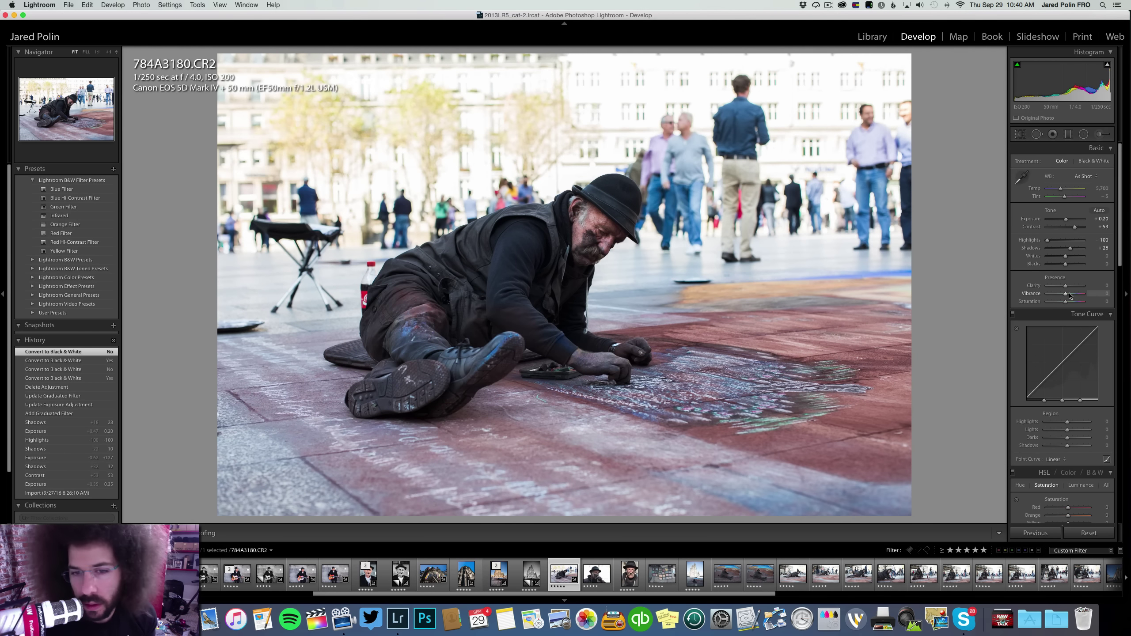
drag(1069, 295, 1071, 304)
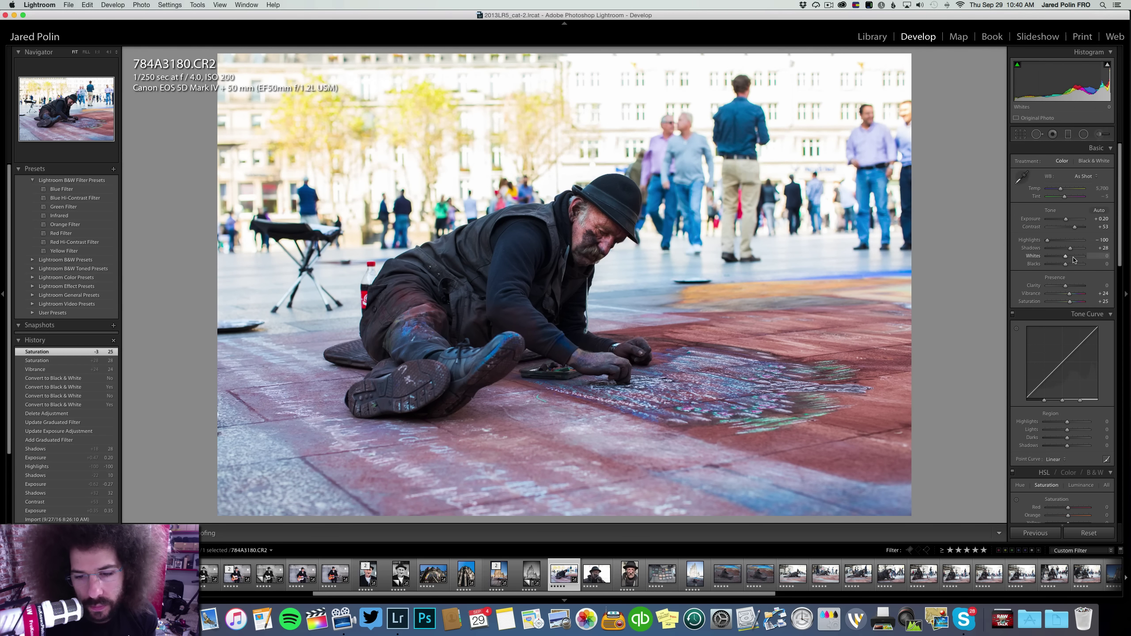
drag(522, 341, 623, 271)
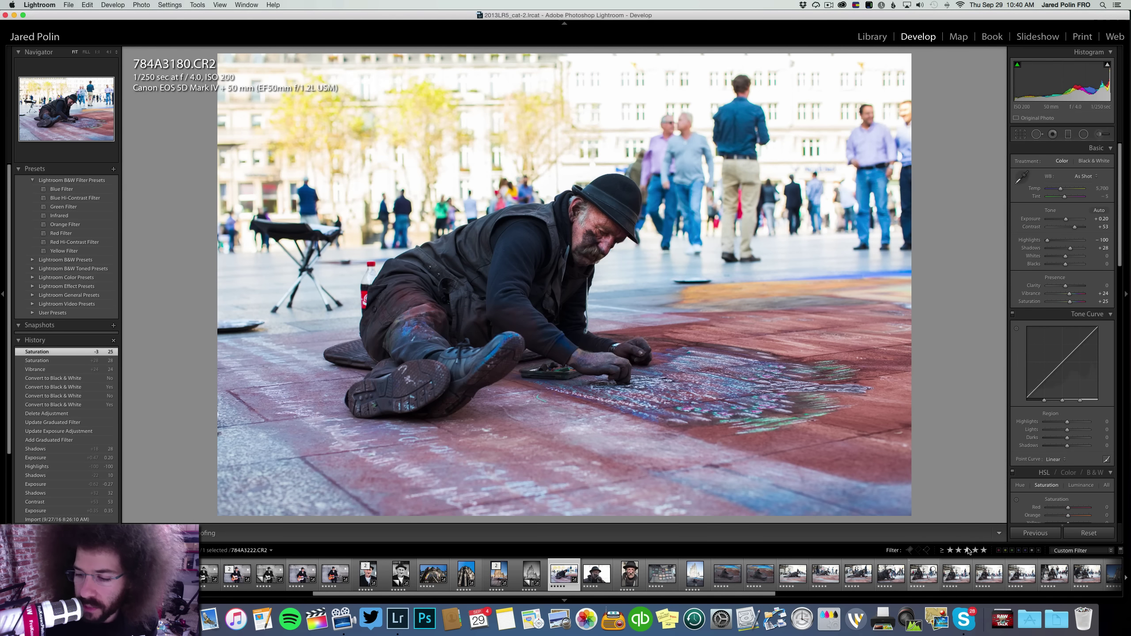
Show all photos to check the neighbouring shots, then filter back to five-star photos
click(952, 550)
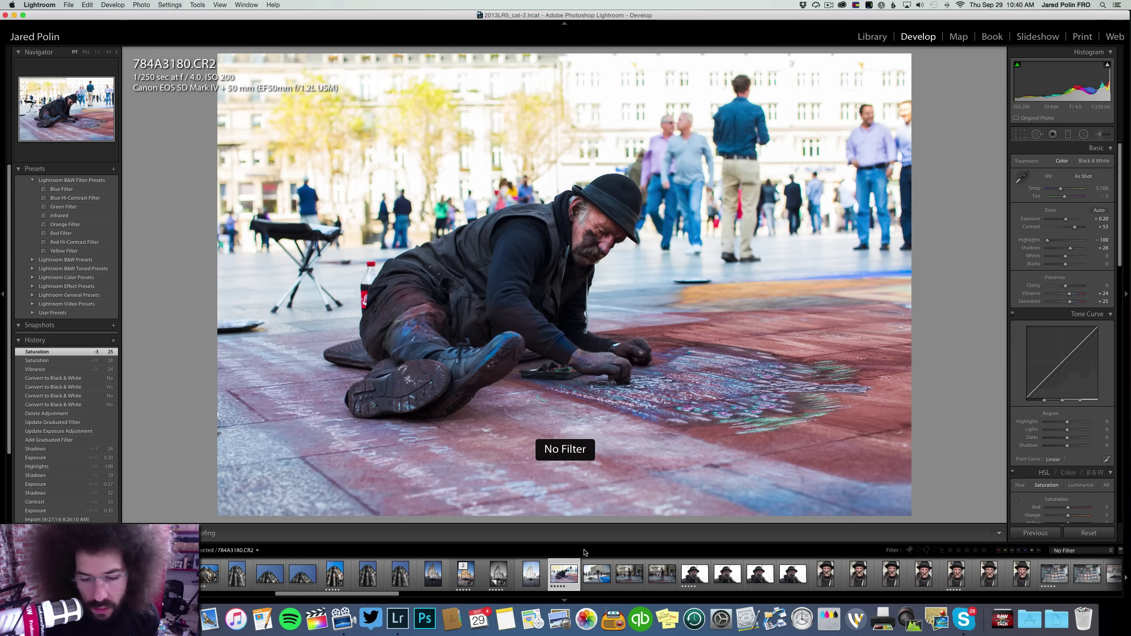
key(Right)
key(Right)
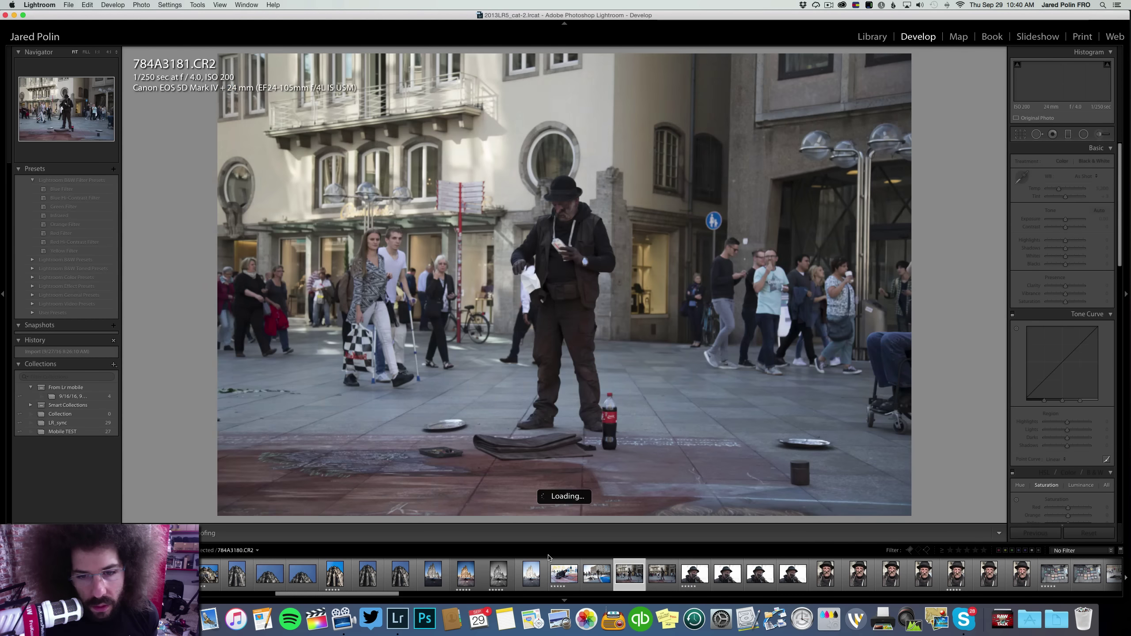
key(Left)
key(Left)
key(Left)
key(Right)
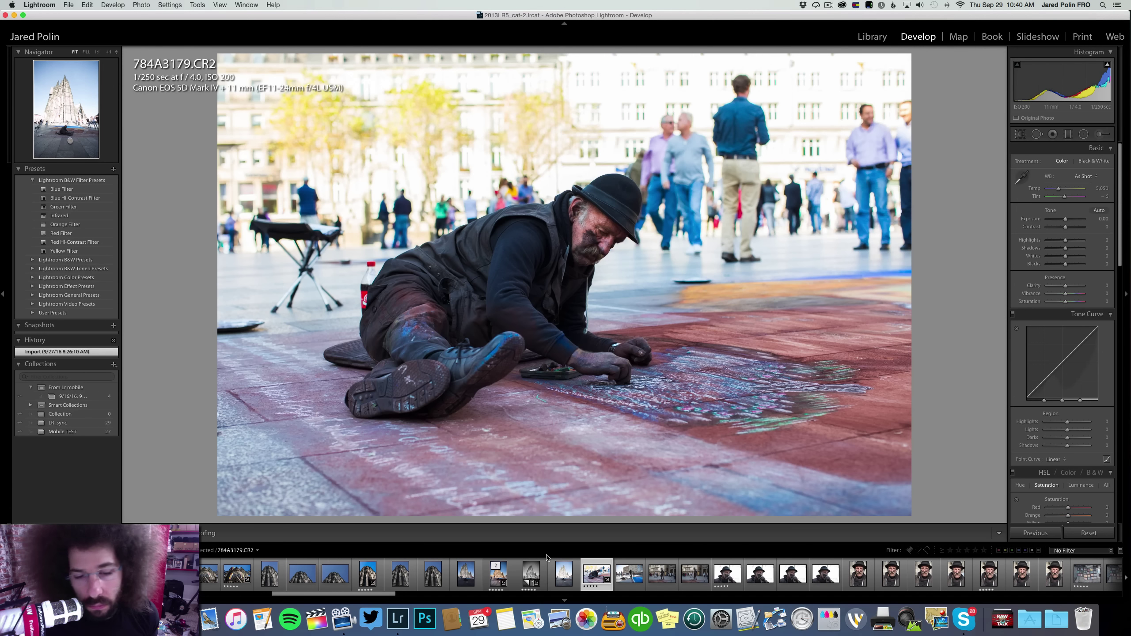
click(983, 550)
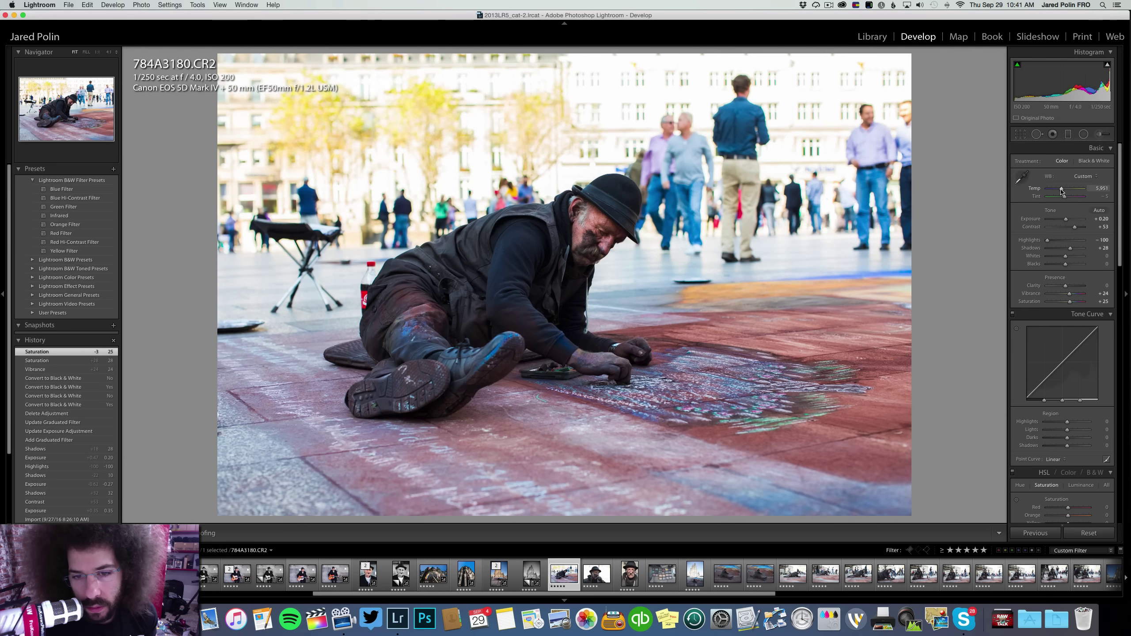
Set temperature to 5,704 and whites to -28, preview black and white, then go to 784A3184.CR2
drag(1061, 190, 1066, 198)
key(super+z)
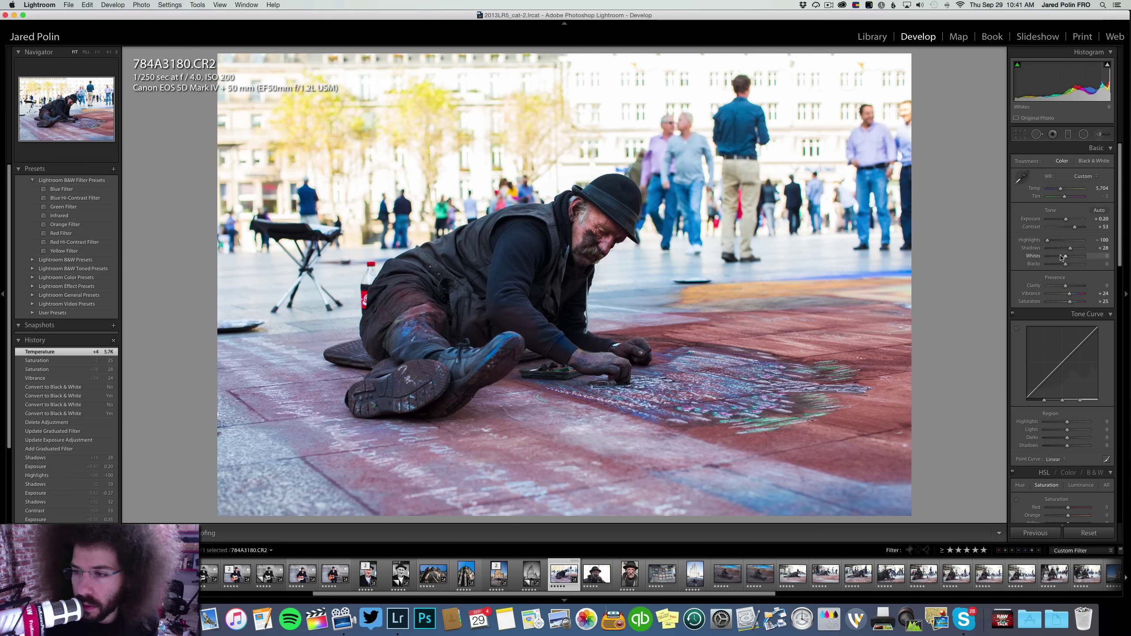
drag(1061, 257, 1068, 286)
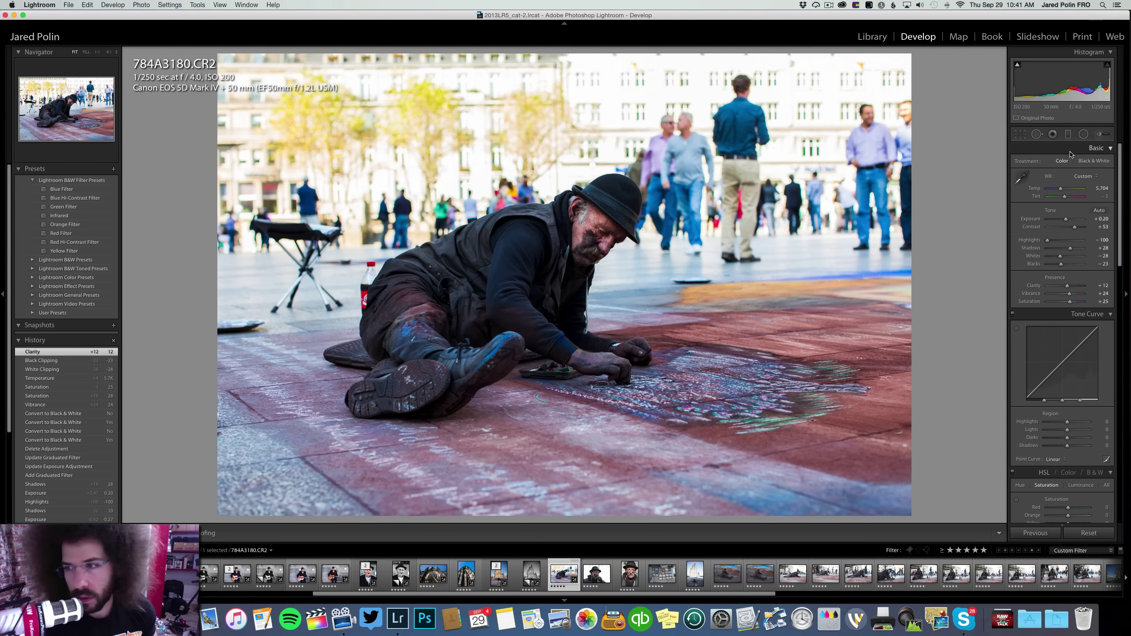
key(v)
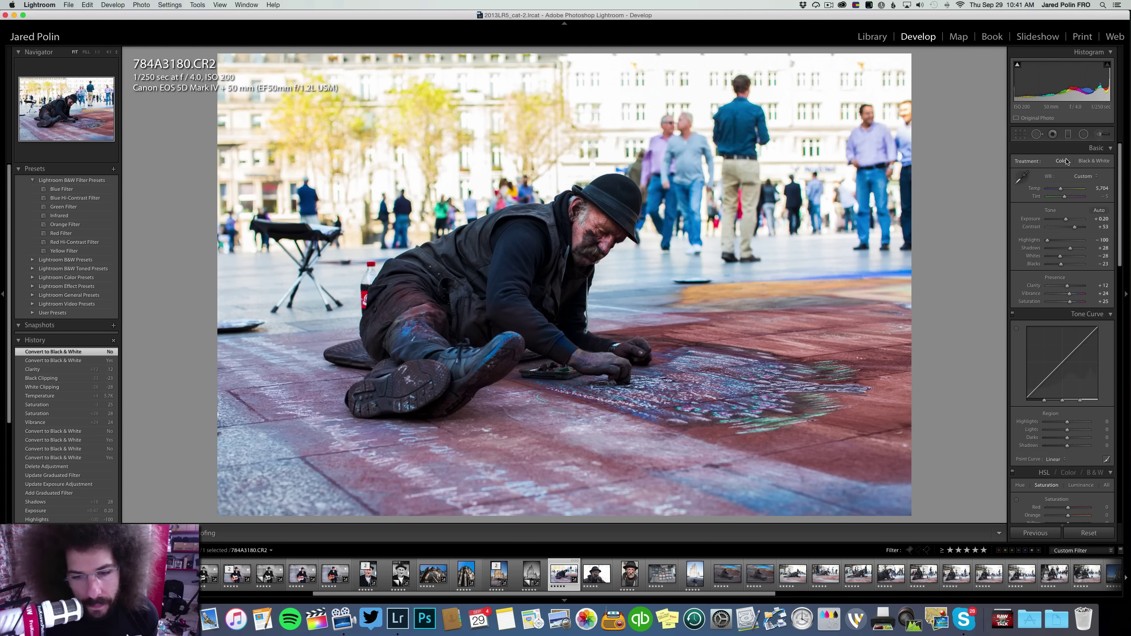
key(Right)
Raise the smoking portrait's exposure to +0.45 and contrast to +63, checking the black-and-white look
click(531, 255)
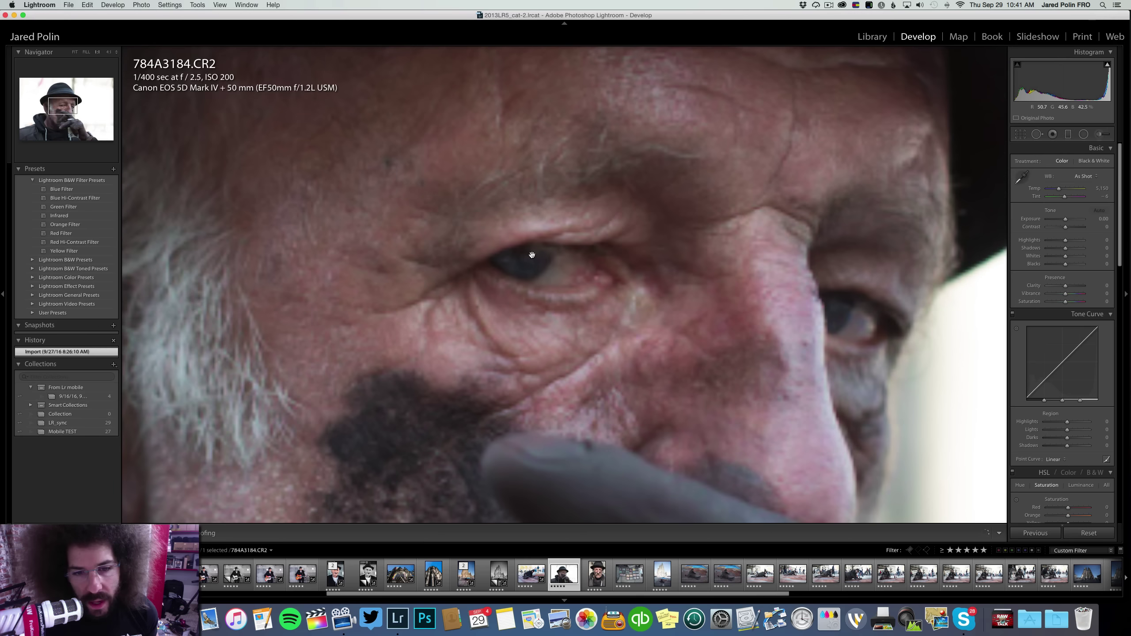
click(553, 236)
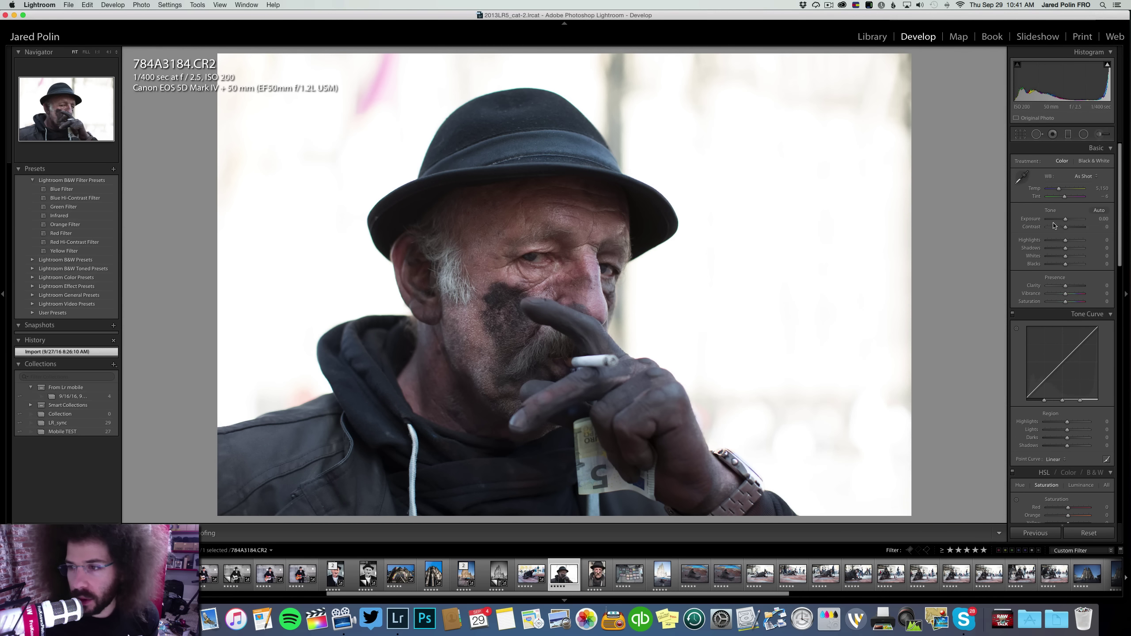
click(1089, 162)
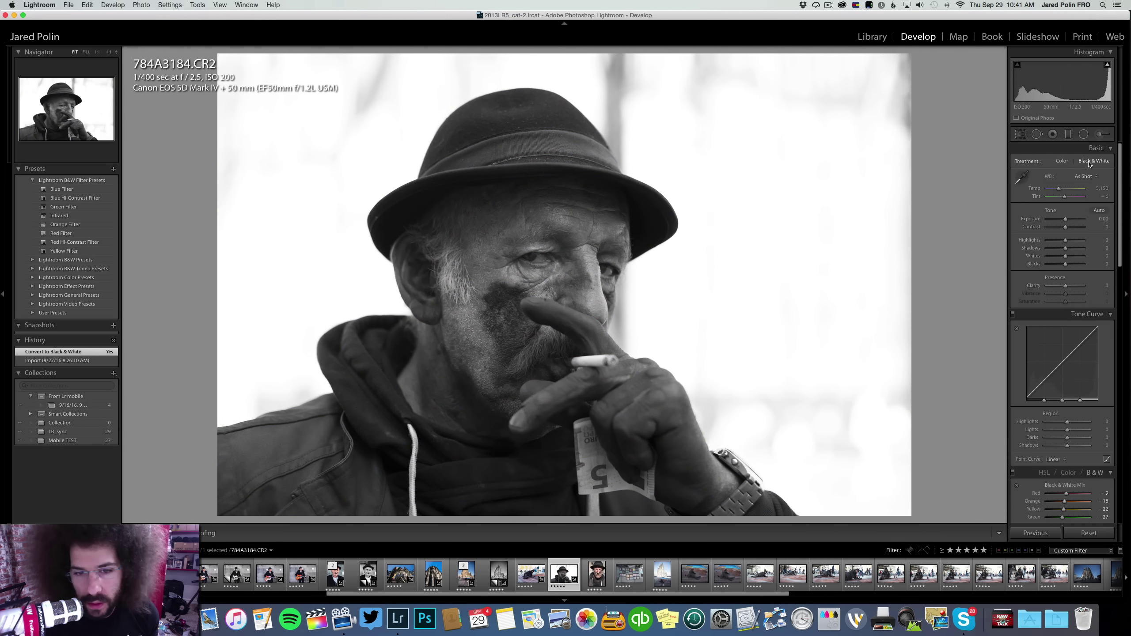
click(1070, 219)
click(1076, 227)
drag(1076, 227, 1058, 190)
click(1061, 160)
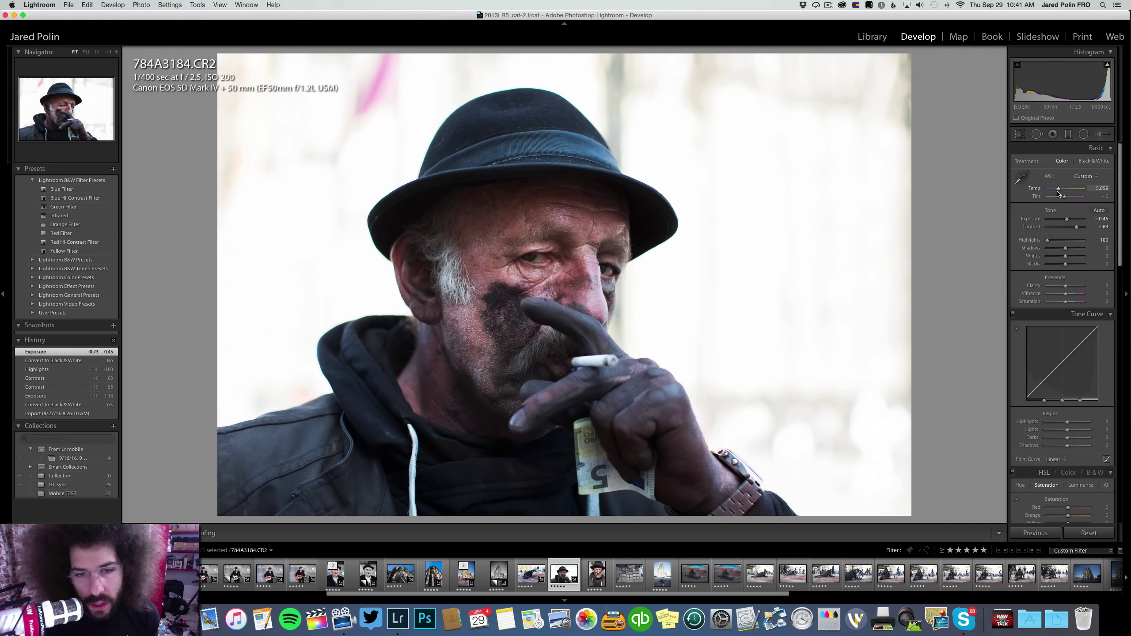
Add clarity +39, warm temperature from 5,059 to 5,333, and advance to 784A3192.CR2
drag(1065, 285, 1062, 265)
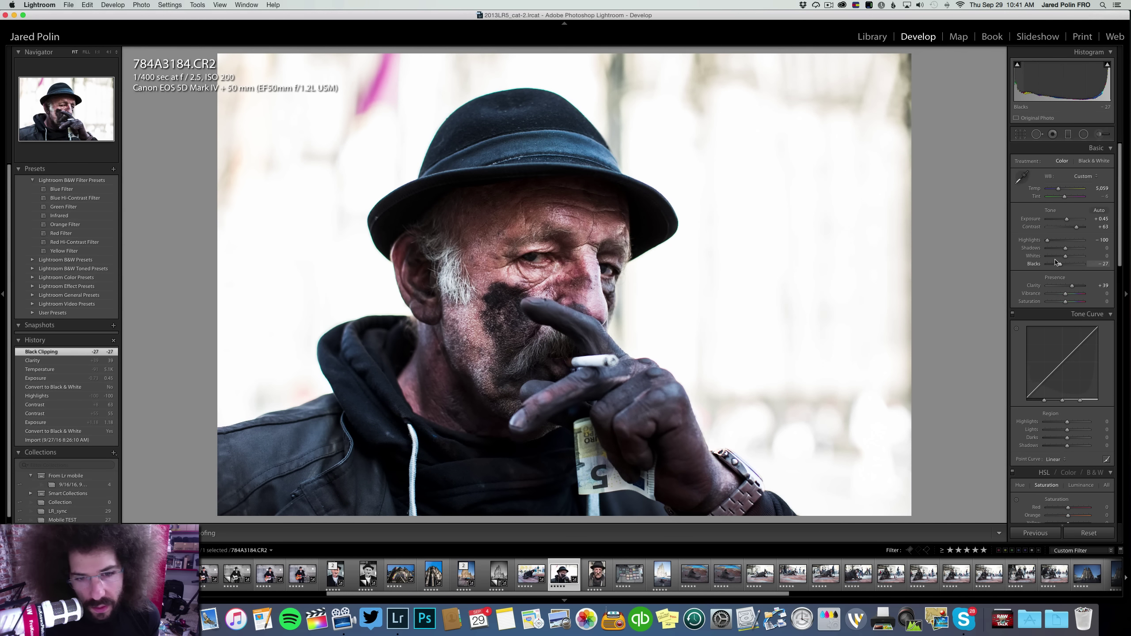
drag(1059, 191, 1060, 191)
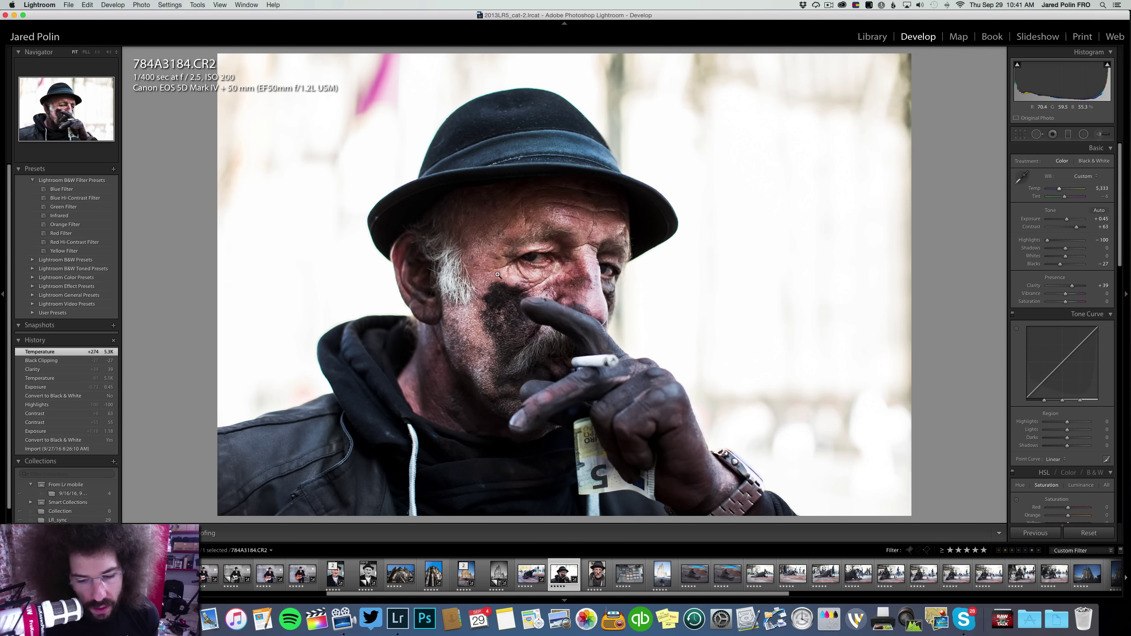
key(Right)
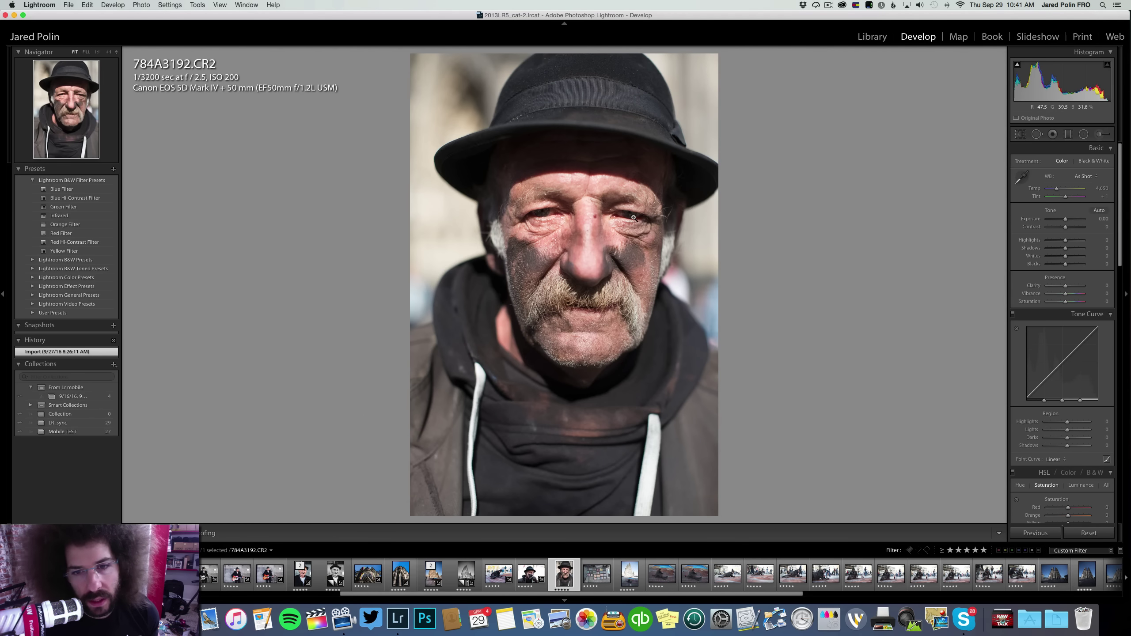
Inspect the eyes at 100% and clear the filmstrip star-rating filter to show every shot
click(633, 217)
drag(558, 195, 693, 220)
drag(134, 221, 228, 223)
click(706, 149)
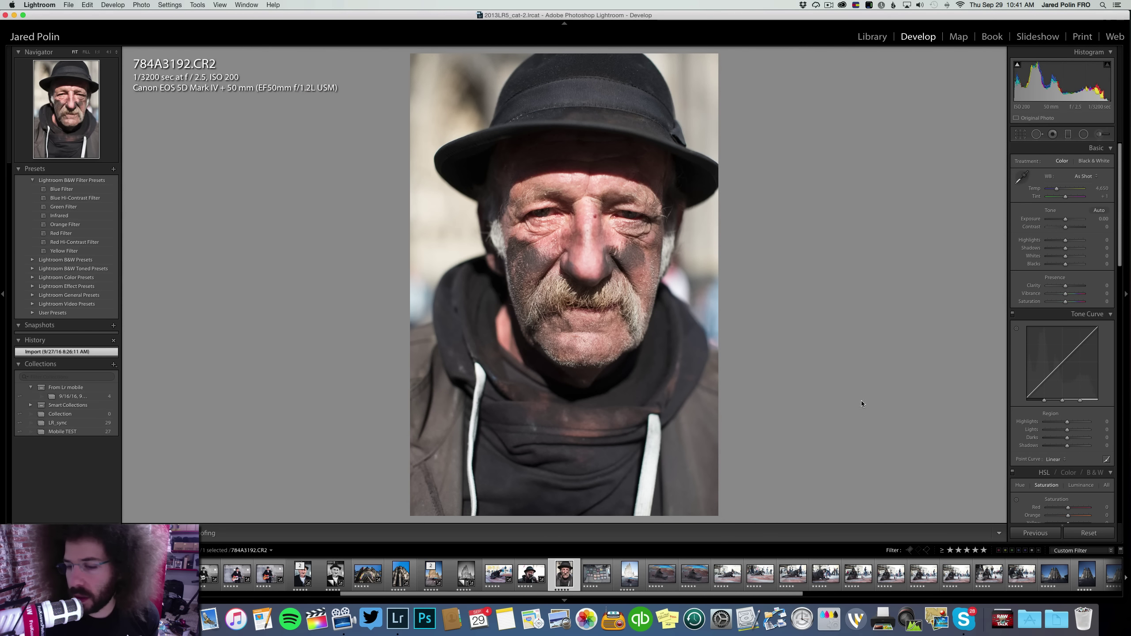
click(950, 551)
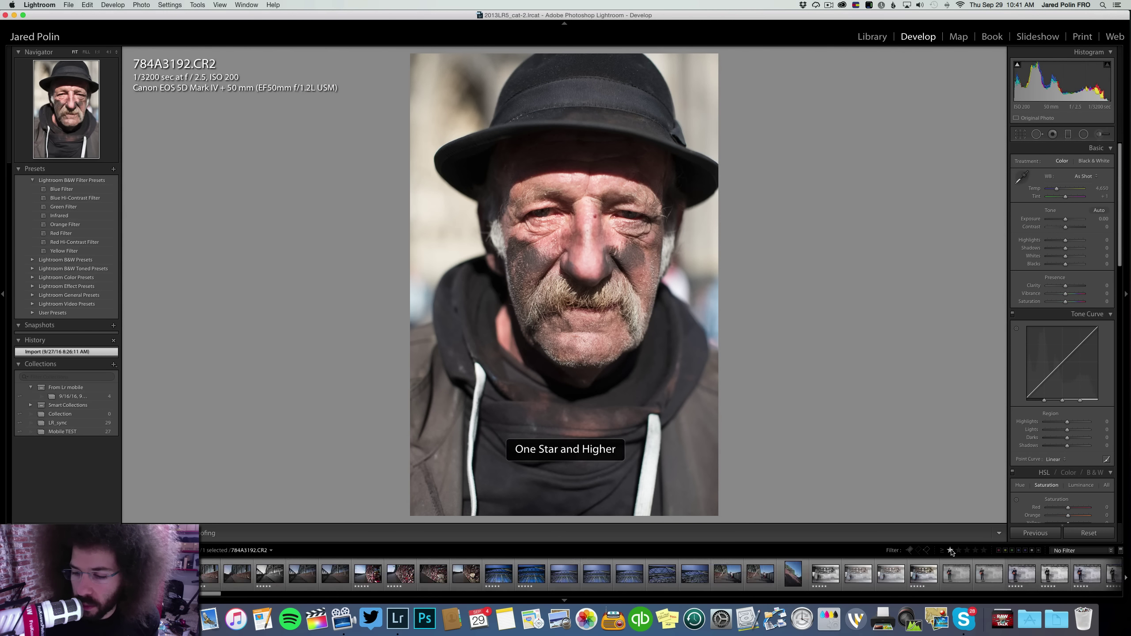
click(950, 551)
Compare the neighbouring moustached portrait frames at 100% on the eyes
key(Right)
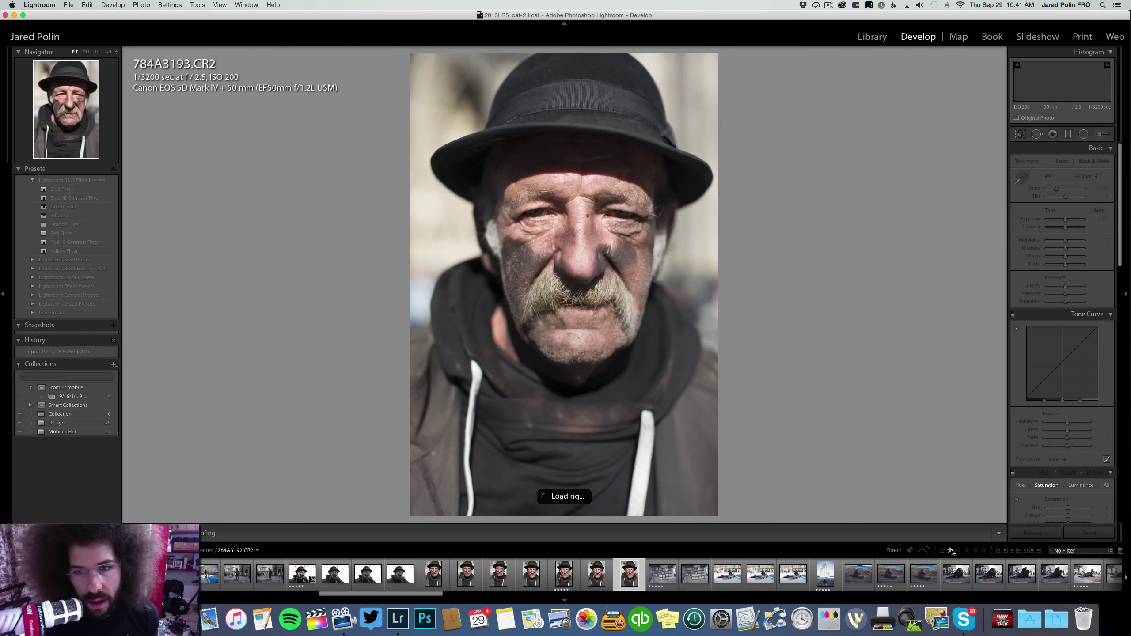
key(Left)
key(Left)
click(537, 213)
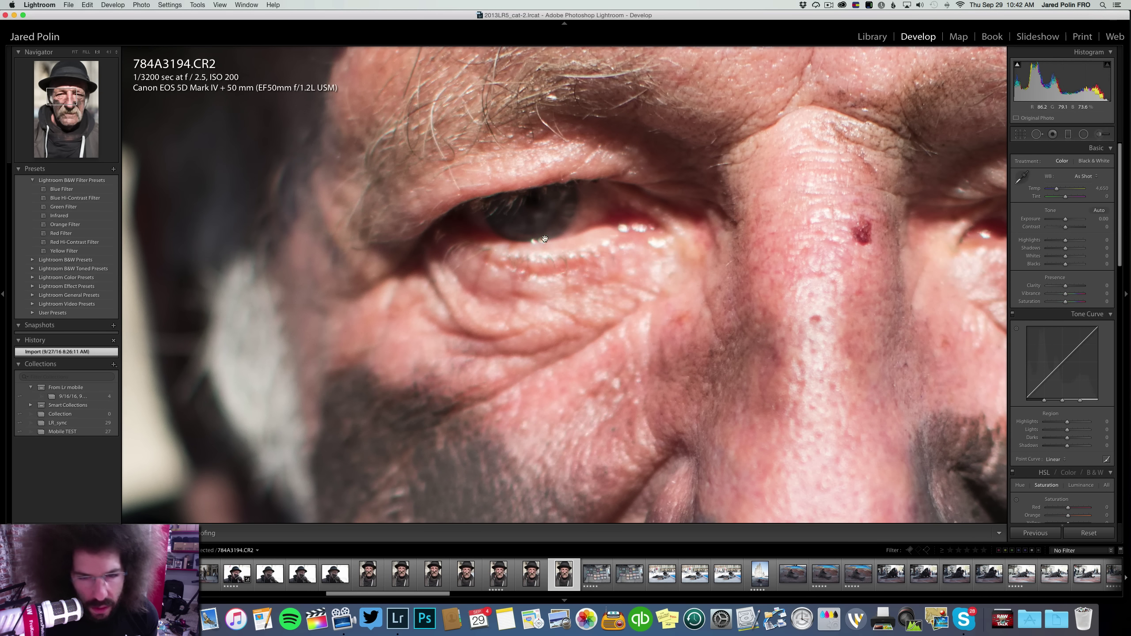
scroll(546, 230, right, 5)
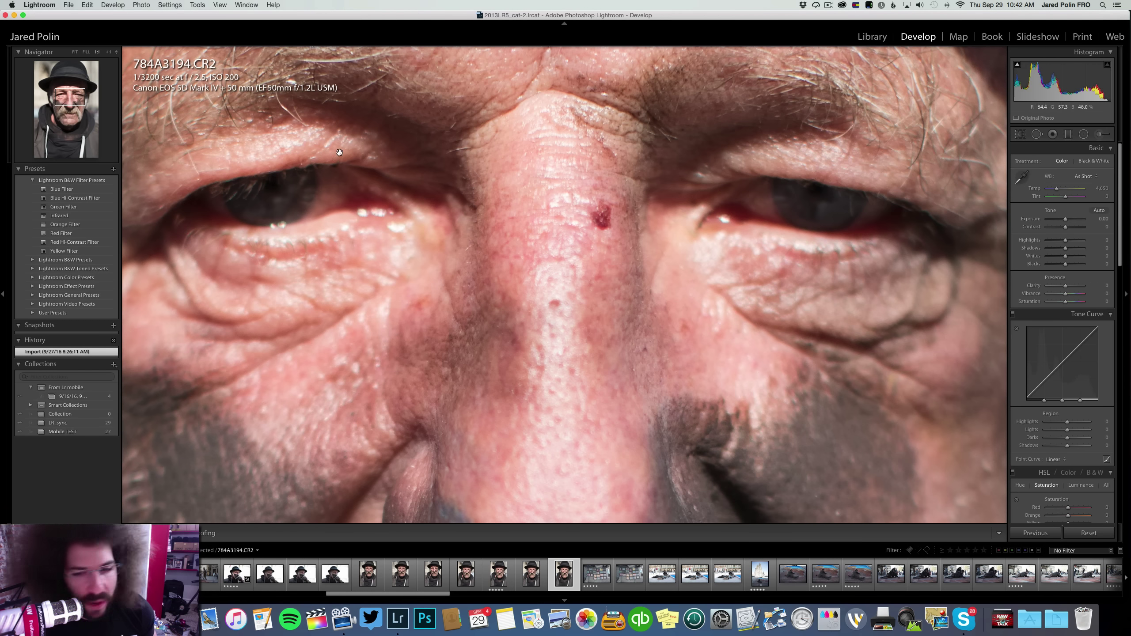
scroll(373, 169, down, 5)
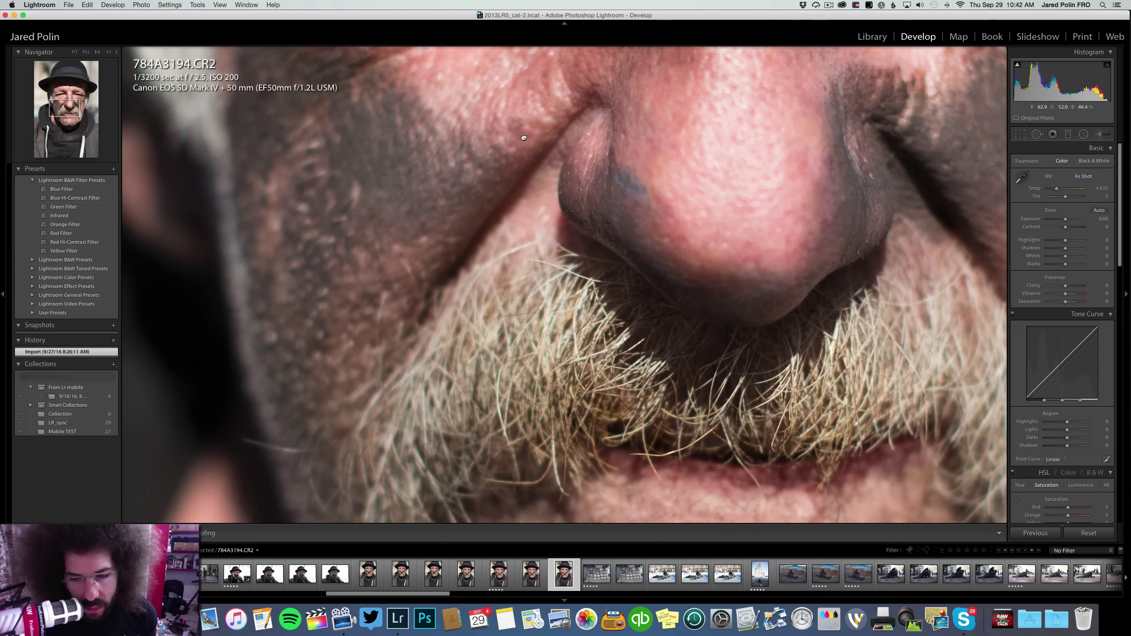
click(524, 137)
Compare eye sharpness across 784A3192–3194 and settle on 784A3192 at Fit view
key(Left)
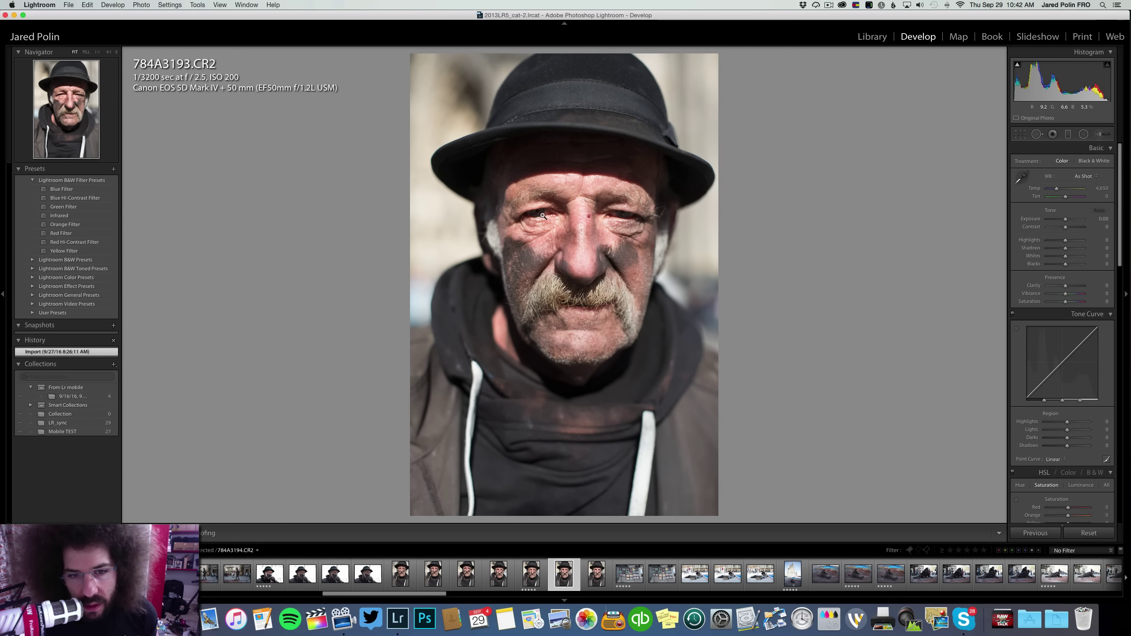
click(543, 216)
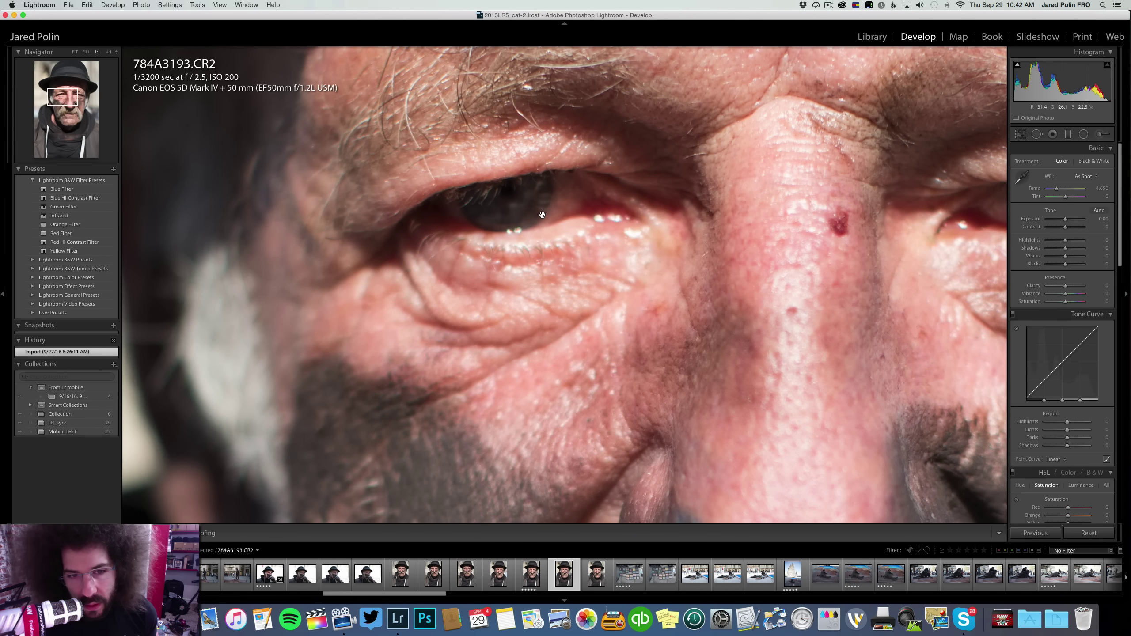
key(Left)
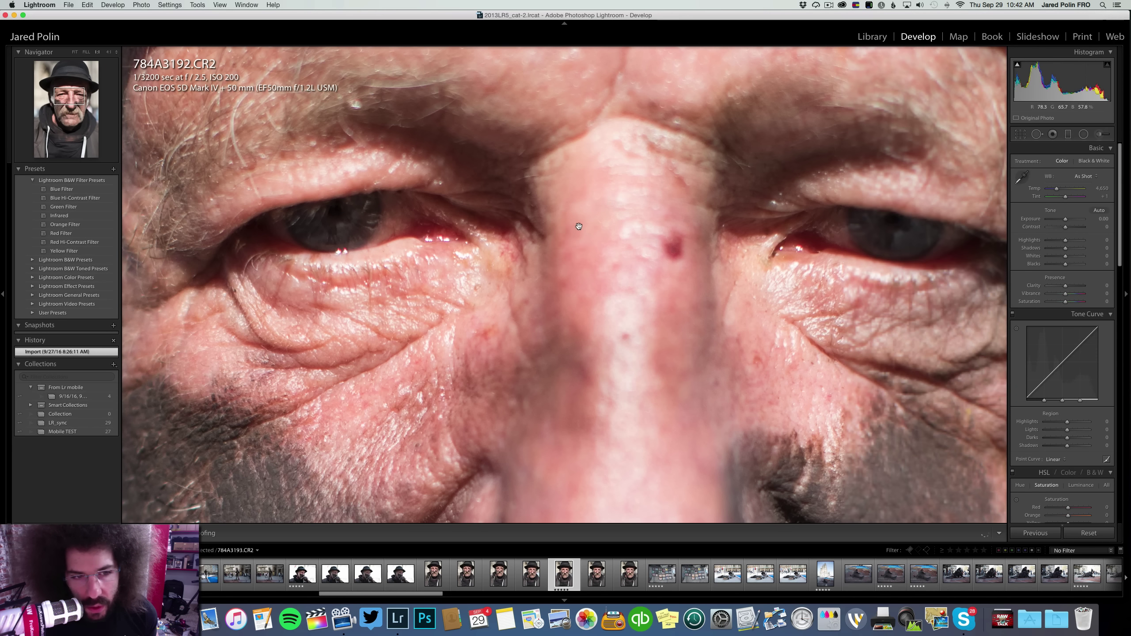
key(Right)
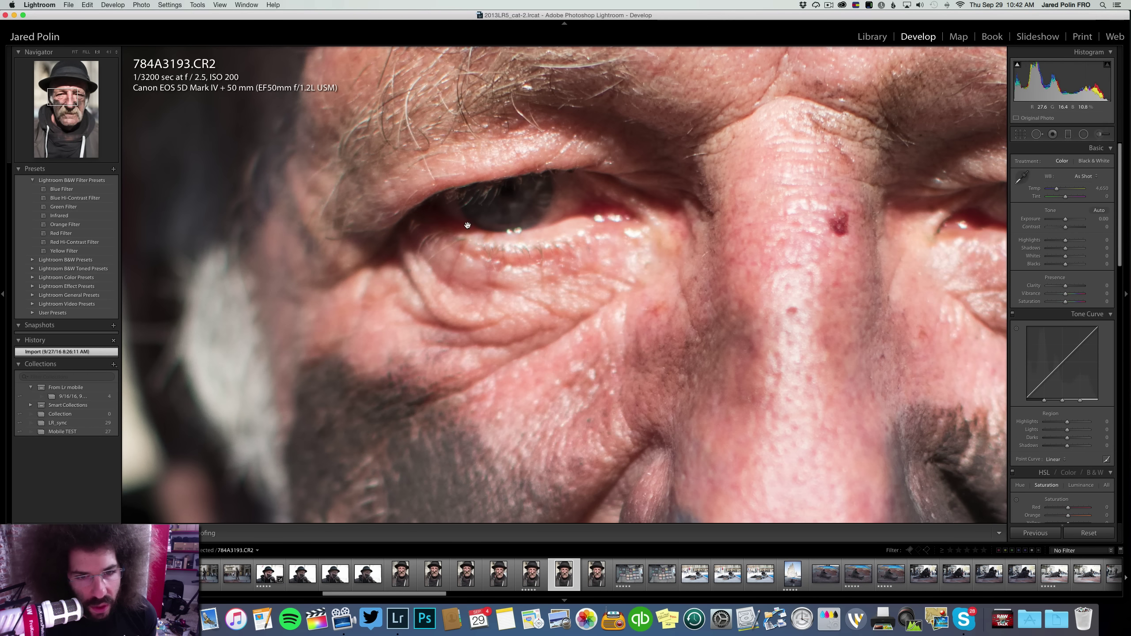
key(Left)
click(480, 216)
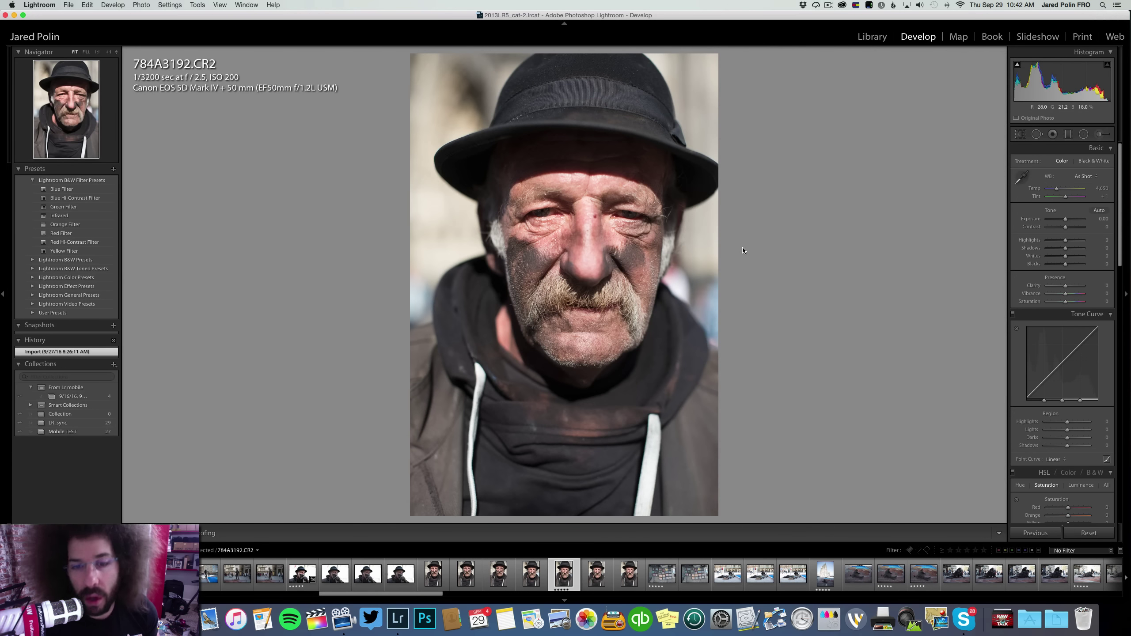
Filter to five-star shots, darken exposure, set clarity +24, cool temperature, and lift shadows to +41
click(987, 551)
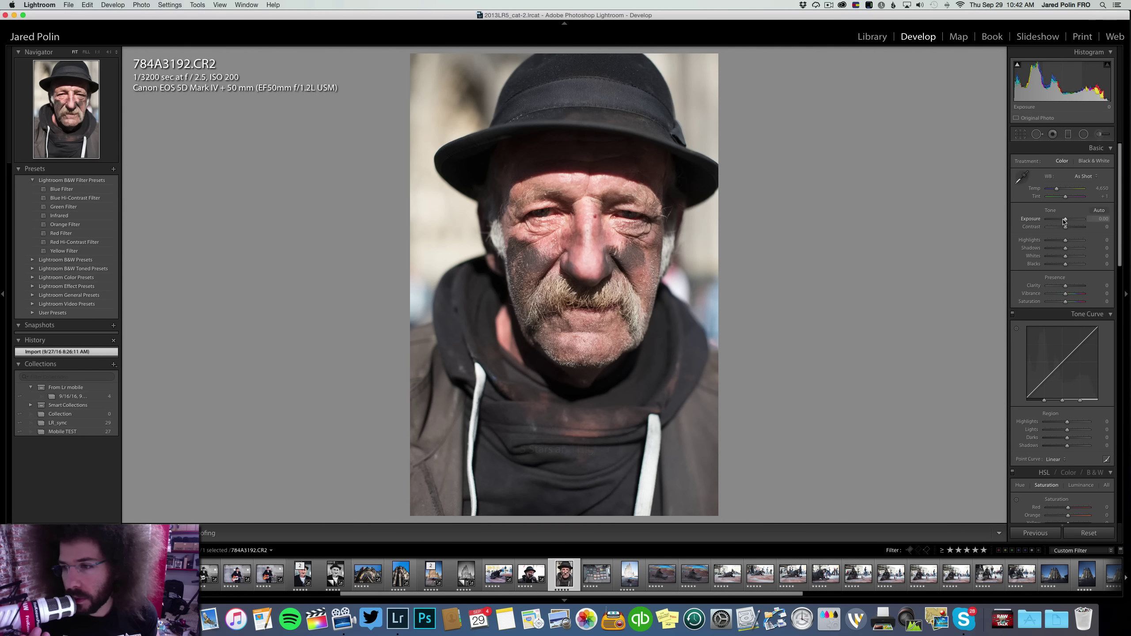
drag(1065, 219, 1076, 226)
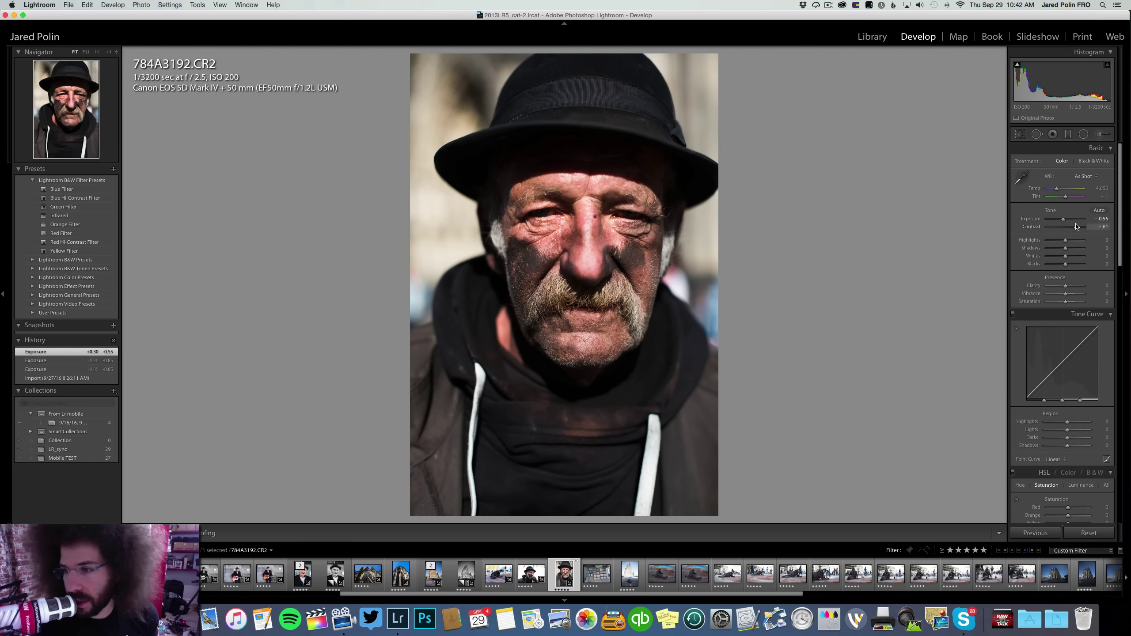
click(1074, 287)
drag(1072, 287, 1069, 287)
drag(1058, 192, 1057, 192)
click(1075, 248)
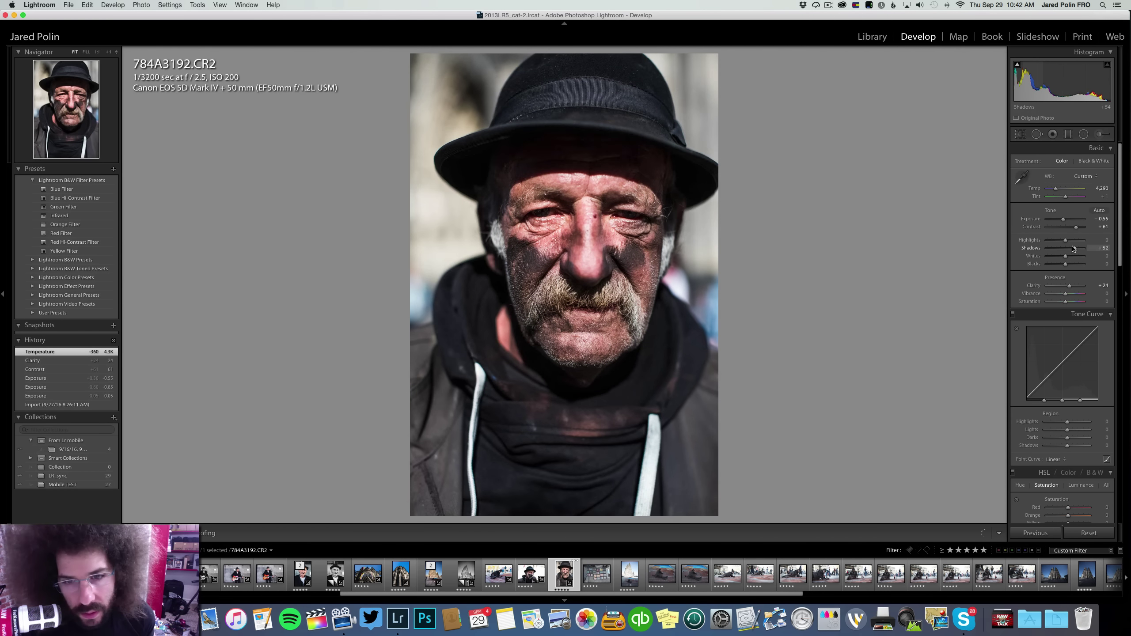
drag(1072, 248, 1071, 248)
Try black and white, keep colour, and settle on exposure -0.70 and temperature 4,258
key(v)
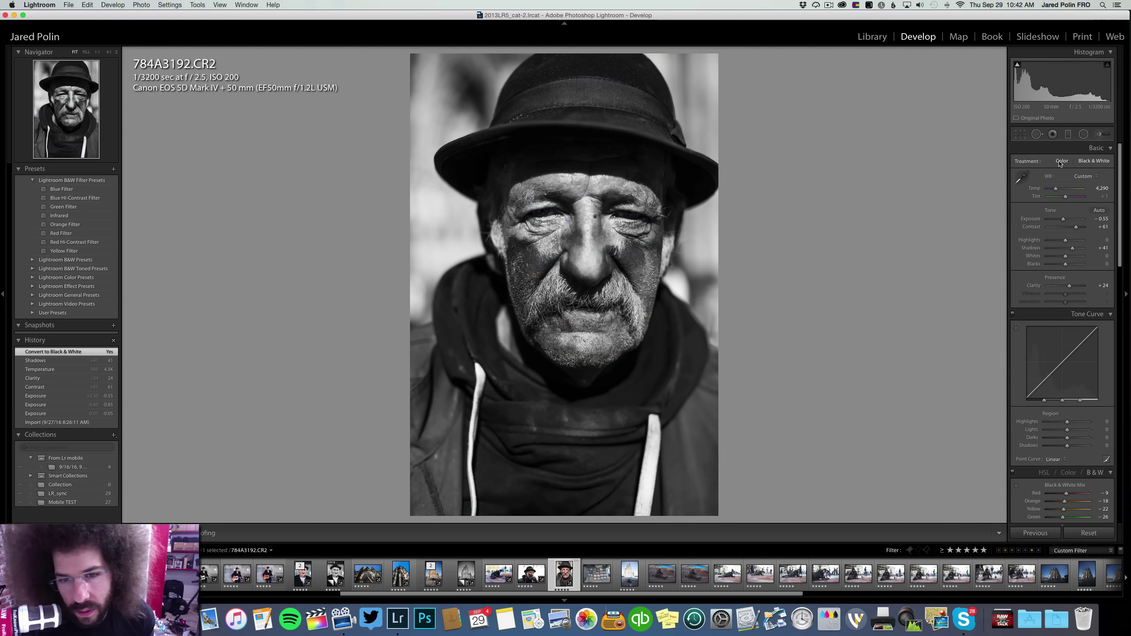
click(1062, 162)
mouse_move(1064, 221)
mouse_down()
mouse_move(1077, 230)
mouse_move(1074, 264)
mouse_move(1063, 259)
mouse_move(1077, 228)
mouse_move(1062, 241)
mouse_move(1008, 243)
mouse_move(1060, 242)
mouse_move(1077, 229)
mouse_up()
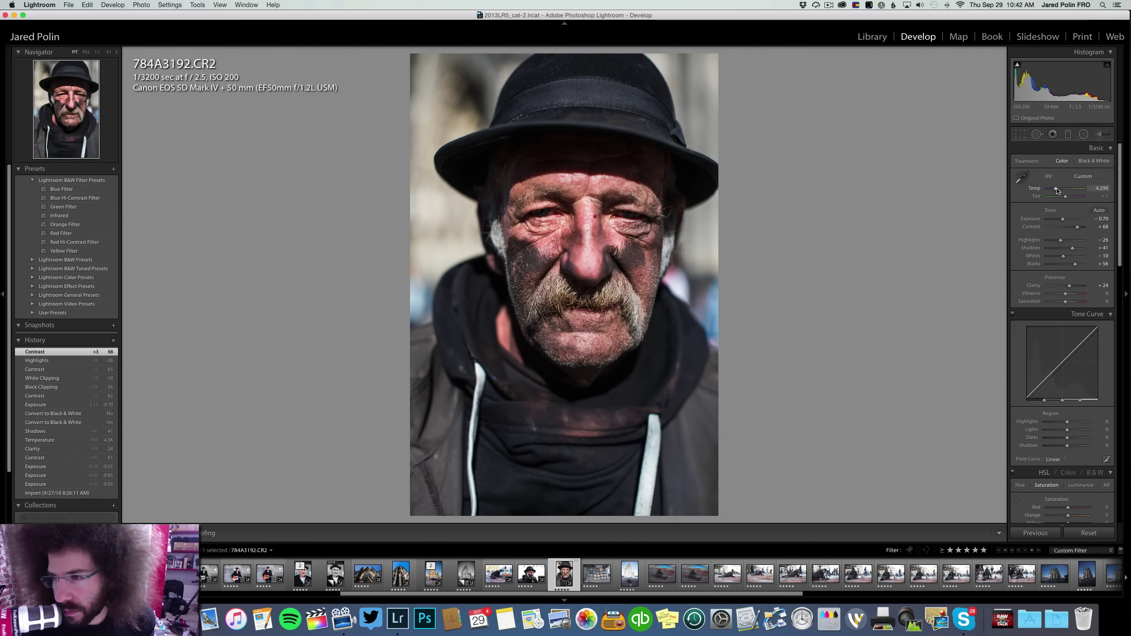
drag(1056, 190, 1064, 197)
key(super+z)
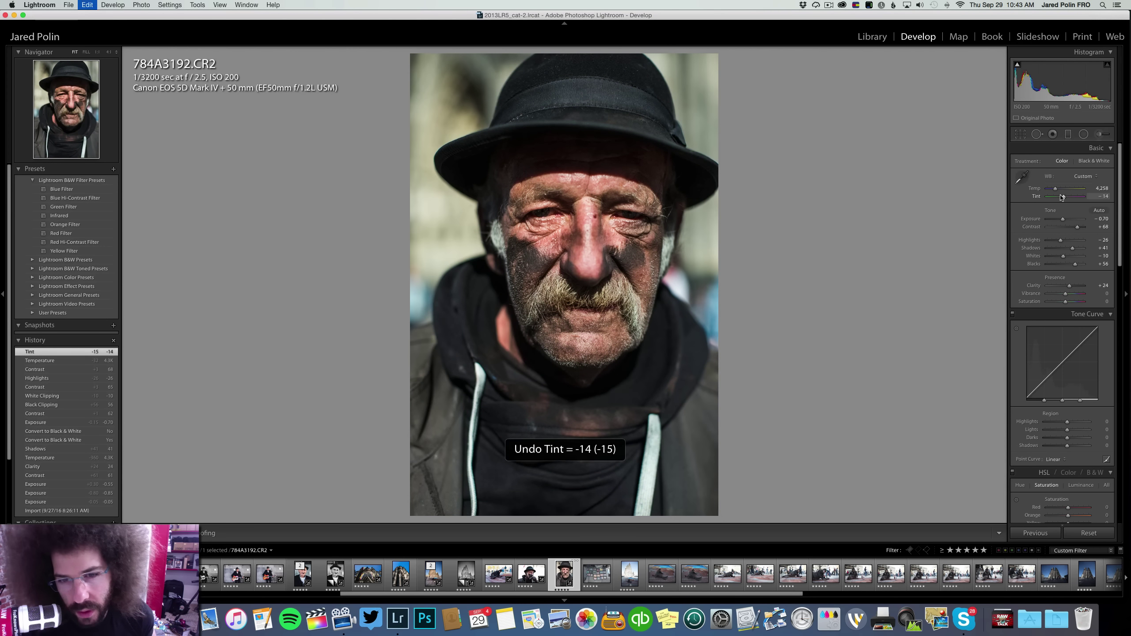
click(524, 219)
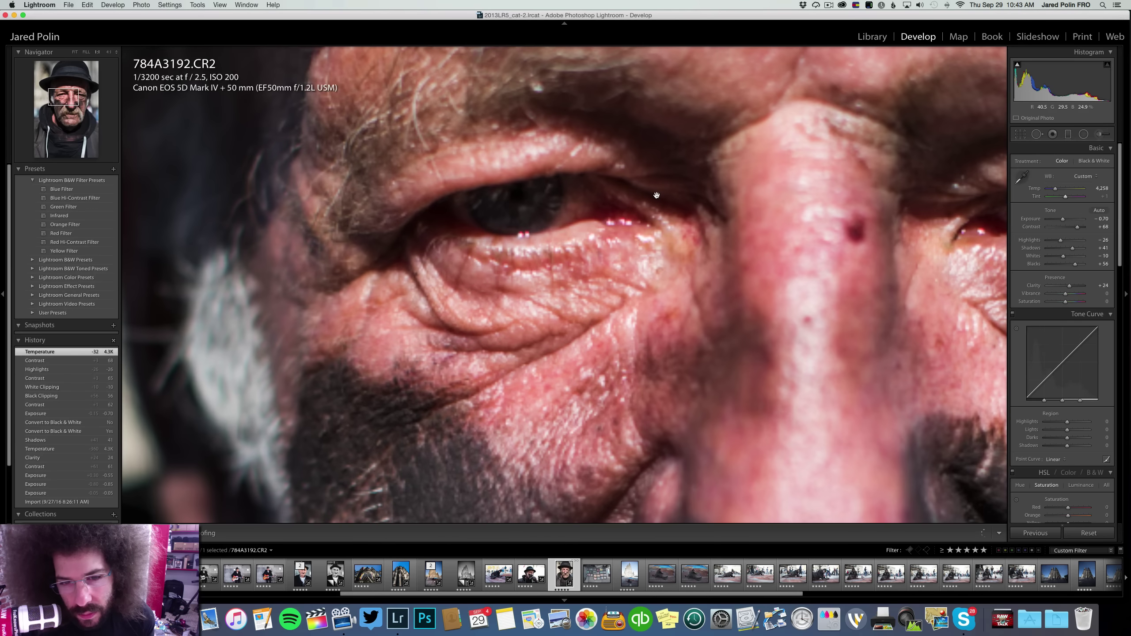
click(537, 192)
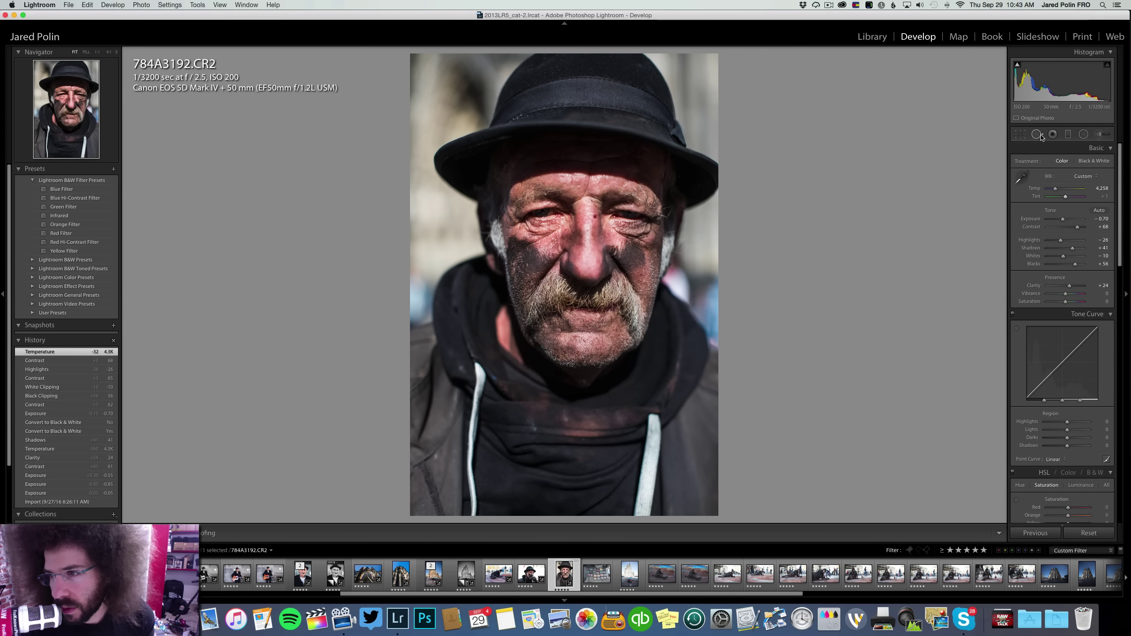
Zoom 1:1 on the left eye, paint an Adjustment Brush mask over it, and raise its exposure
click(1082, 135)
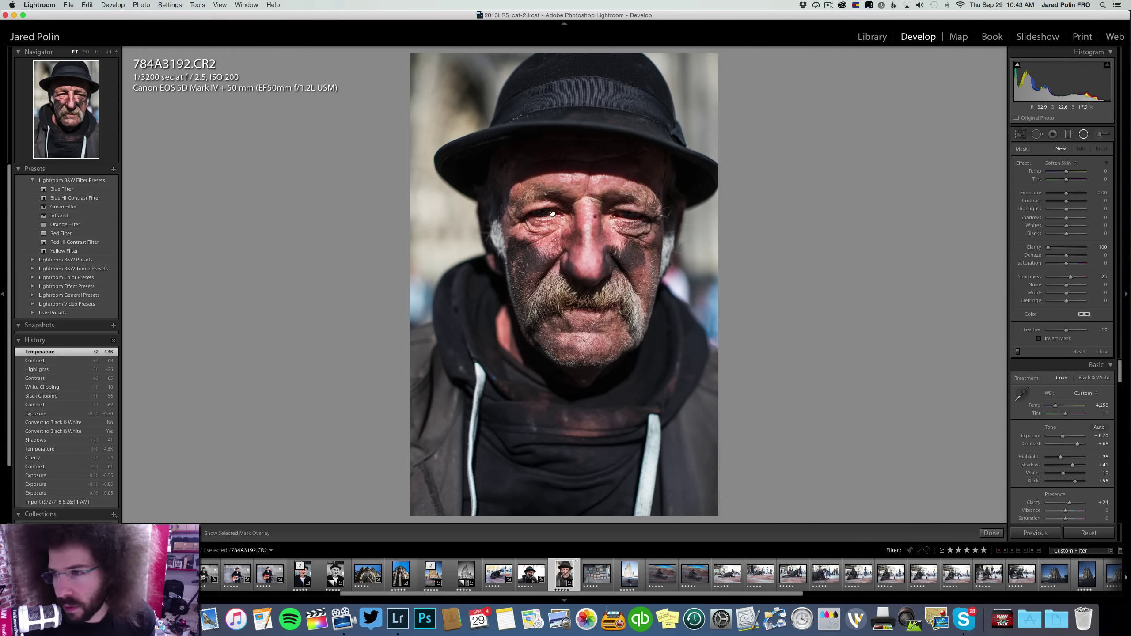
click(552, 214)
drag(552, 214, 500, 208)
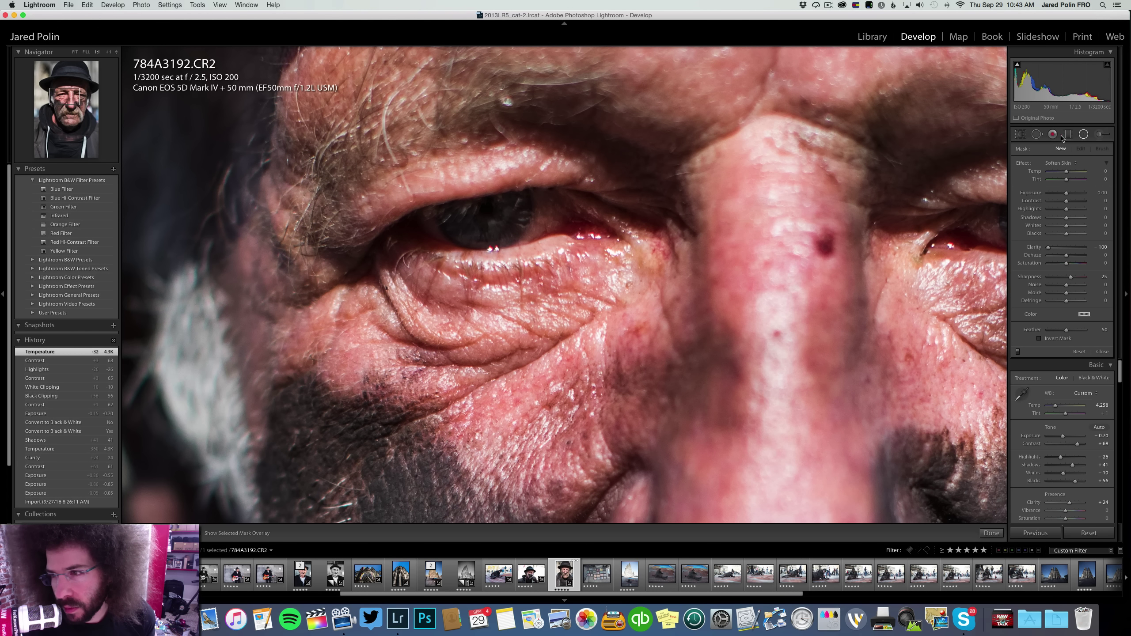
click(1098, 135)
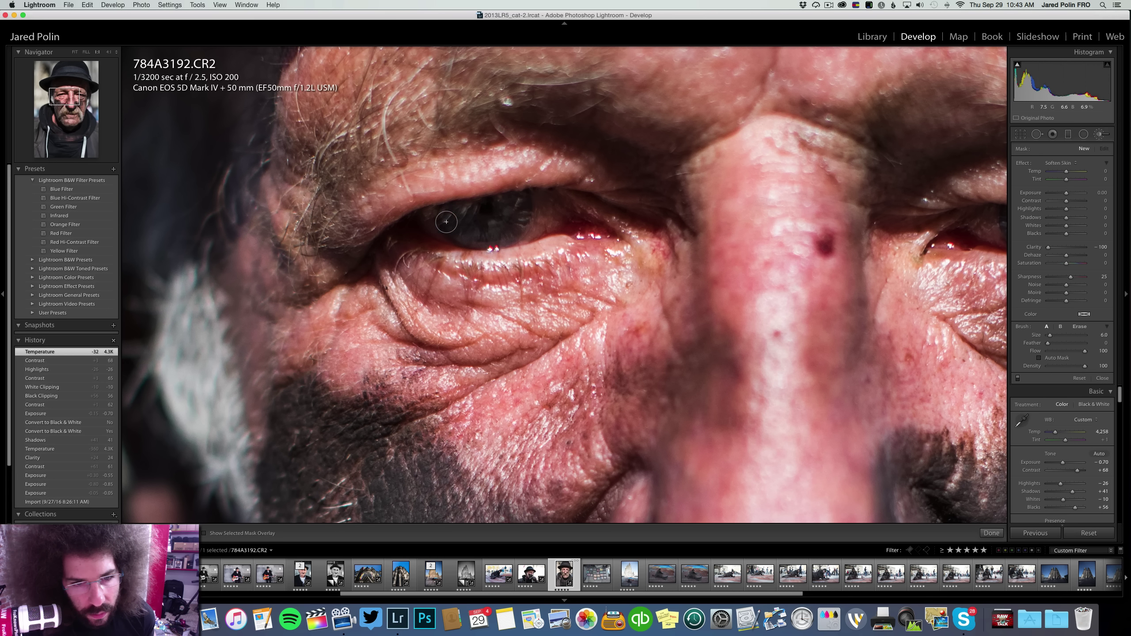
drag(469, 225, 493, 213)
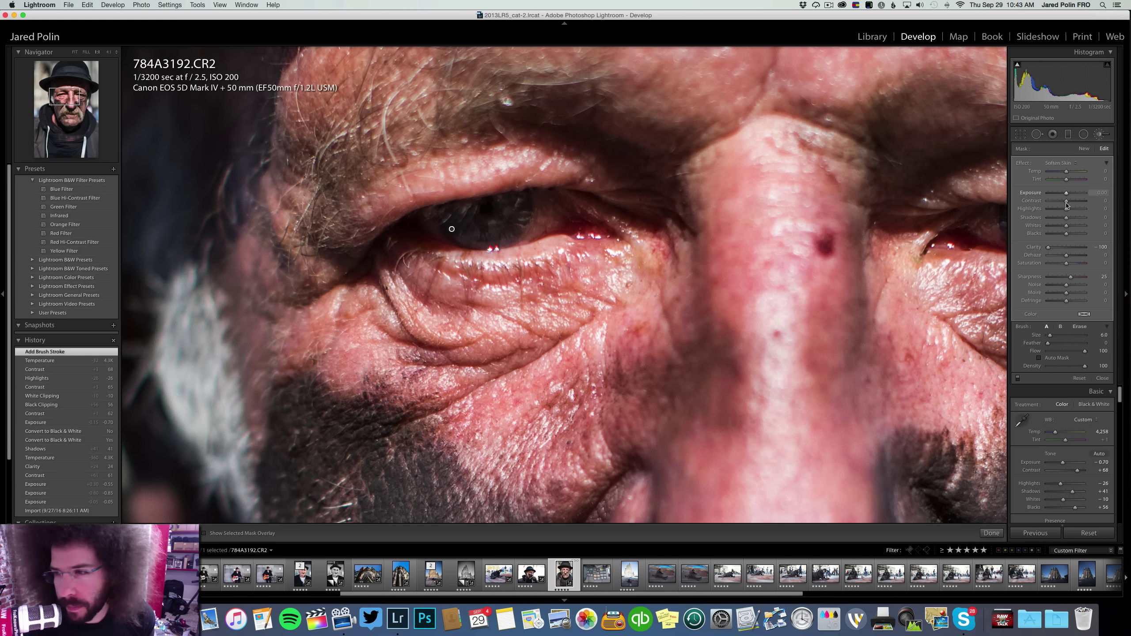
drag(1073, 196, 1067, 195)
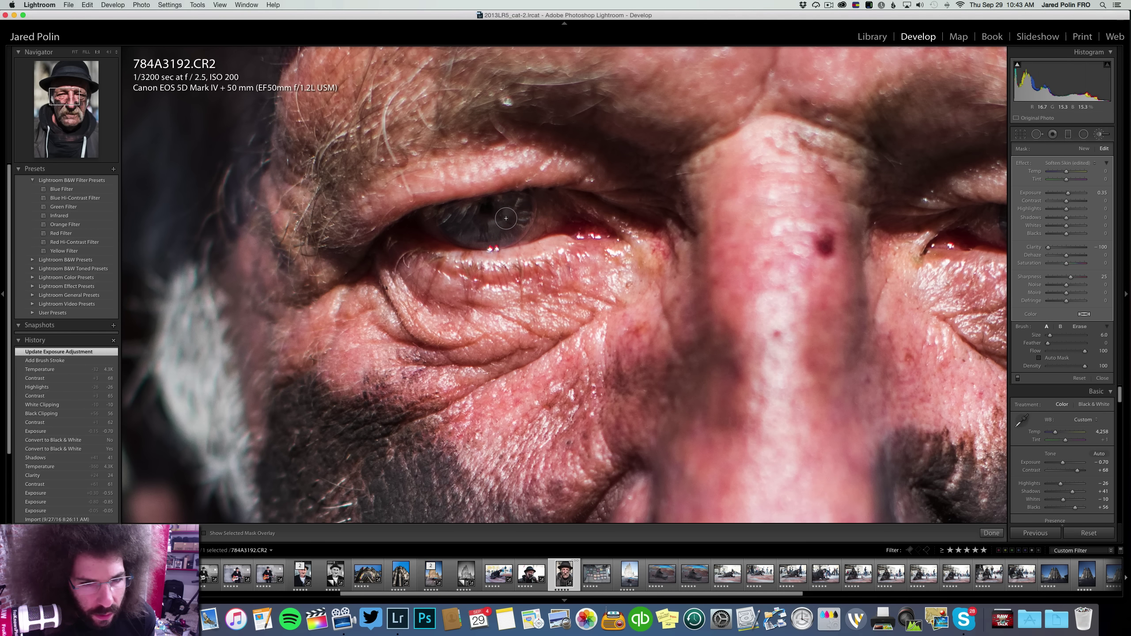
Repaint the eye brightening after undoing a stray stroke, then fit the view and delete the brush edit
drag(506, 219, 568, 261)
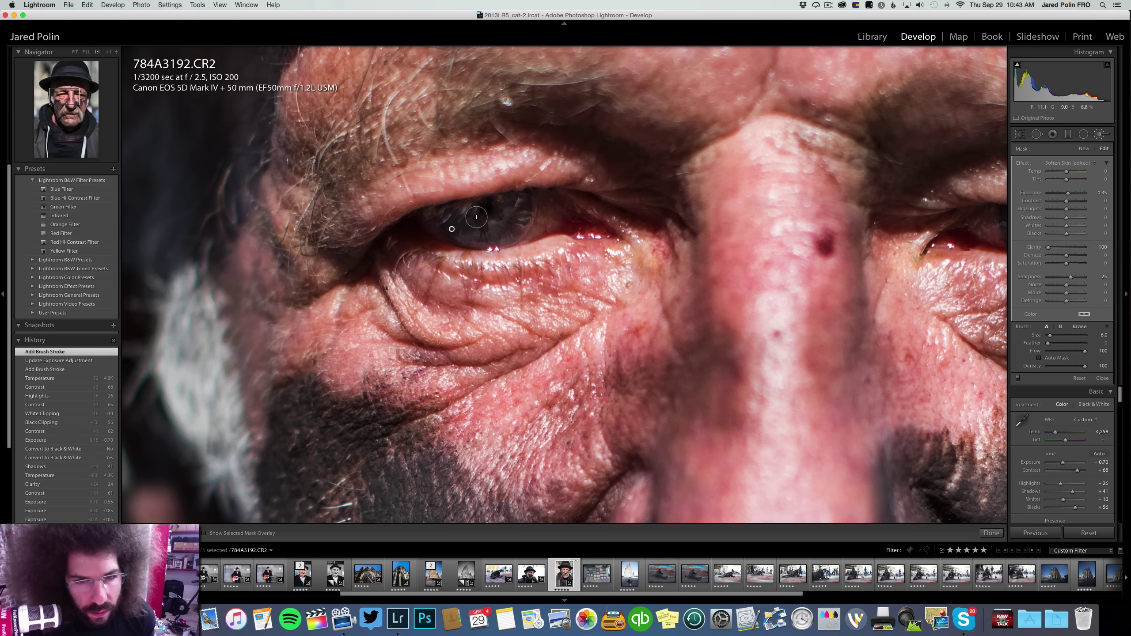
mouse_move(525, 219)
mouse_down()
mouse_move(557, 218)
mouse_move(504, 234)
mouse_move(560, 217)
mouse_move(517, 235)
mouse_move(443, 234)
mouse_up()
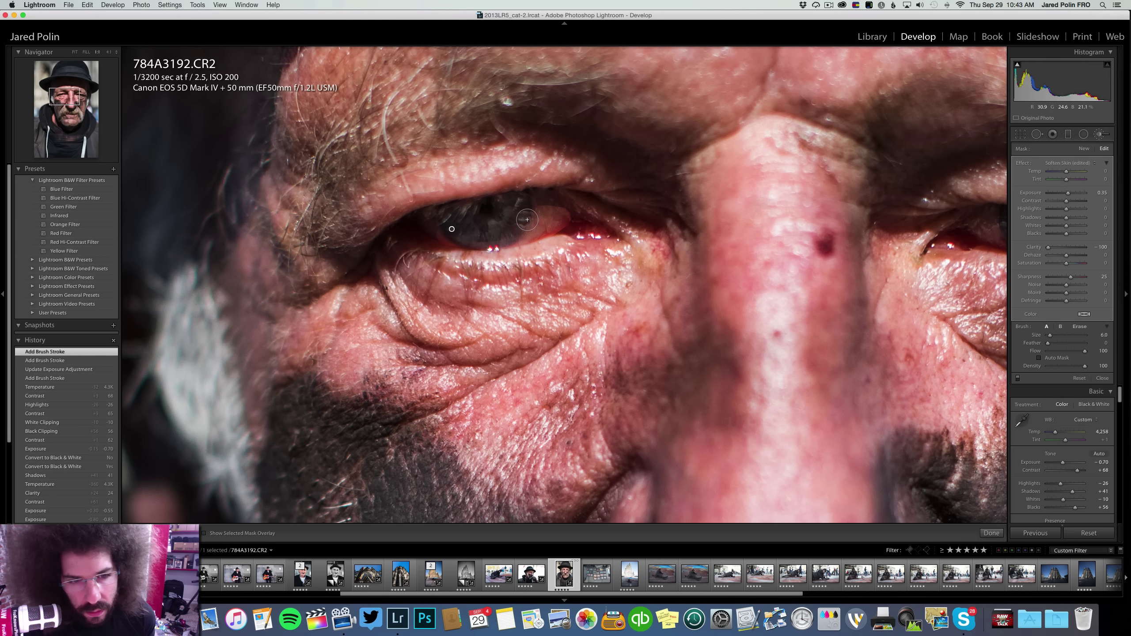
key(super+z)
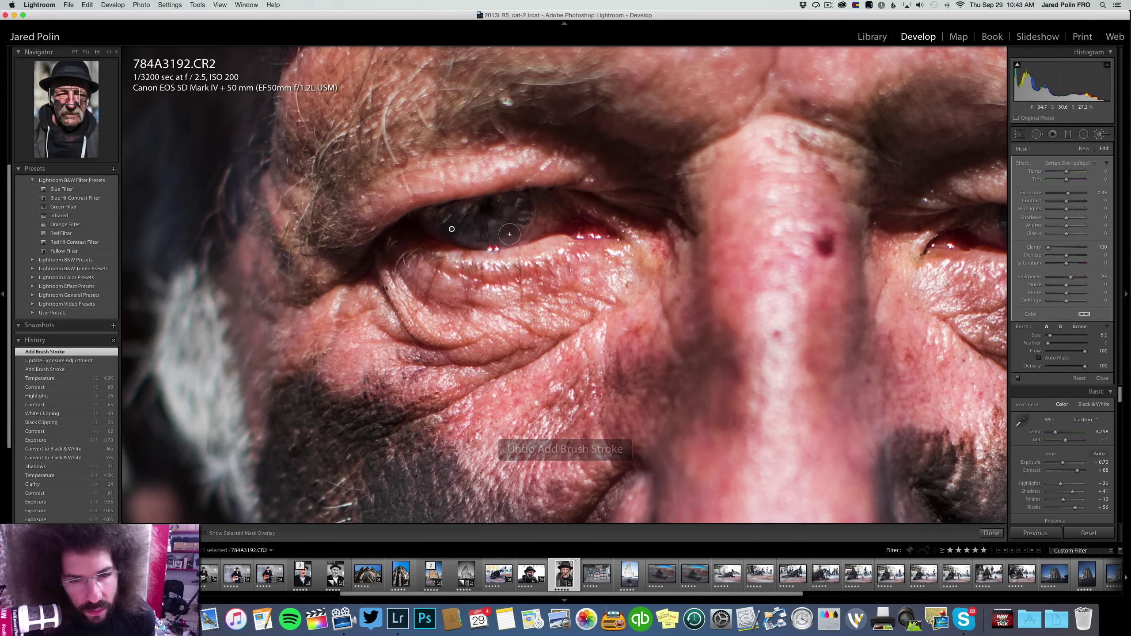
drag(508, 236, 550, 216)
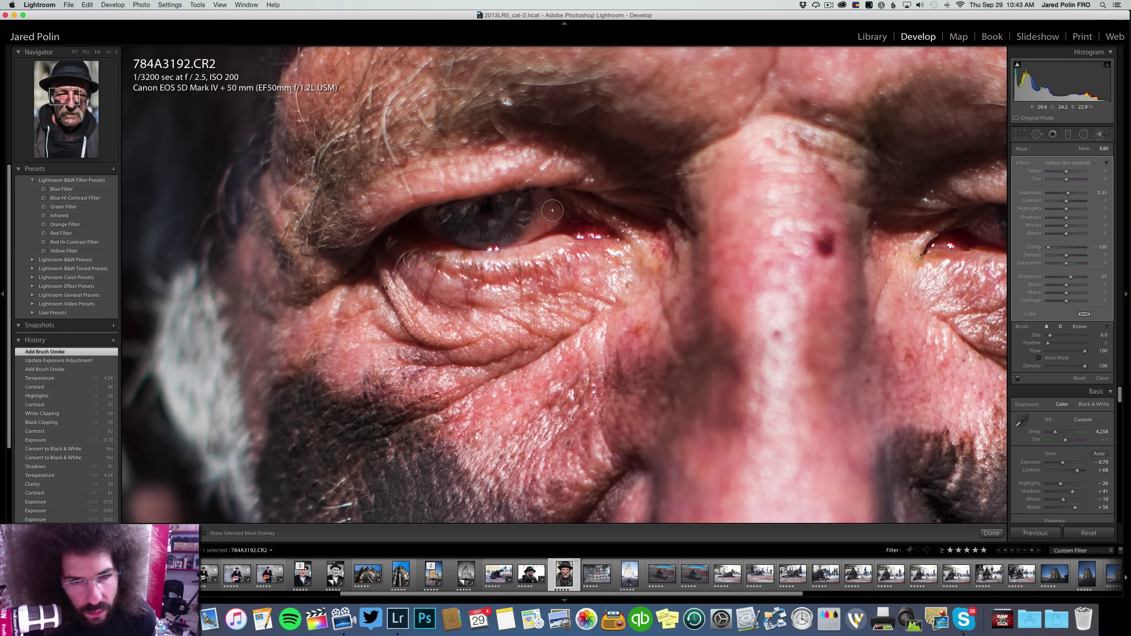
mouse_move(553, 211)
mouse_down()
mouse_move(565, 222)
mouse_move(484, 238)
mouse_up()
key(z)
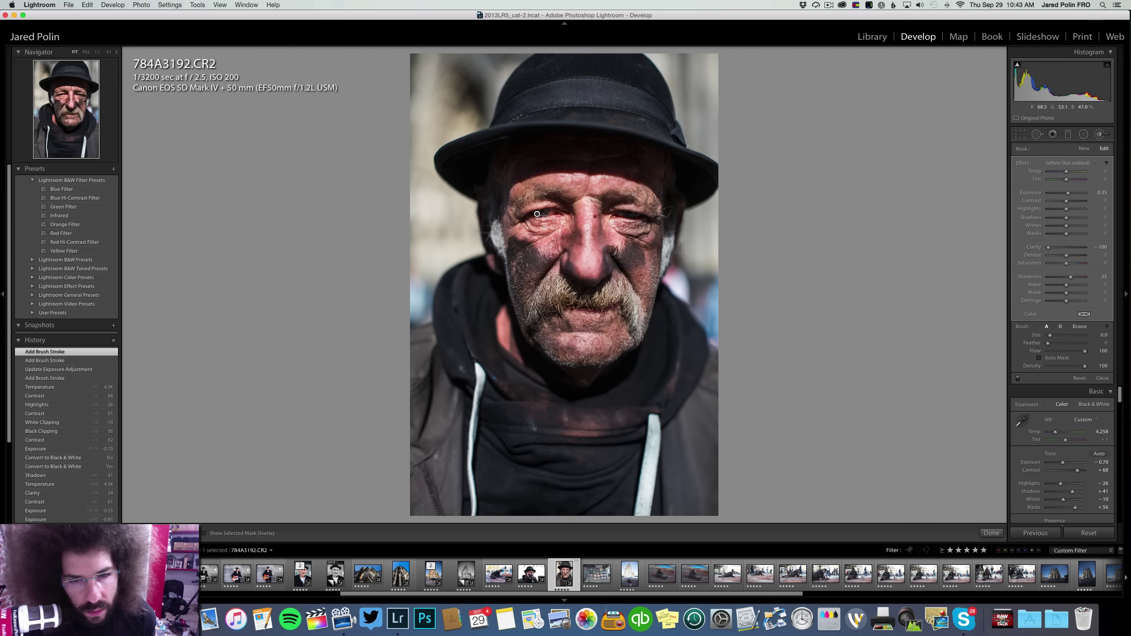
key(Delete)
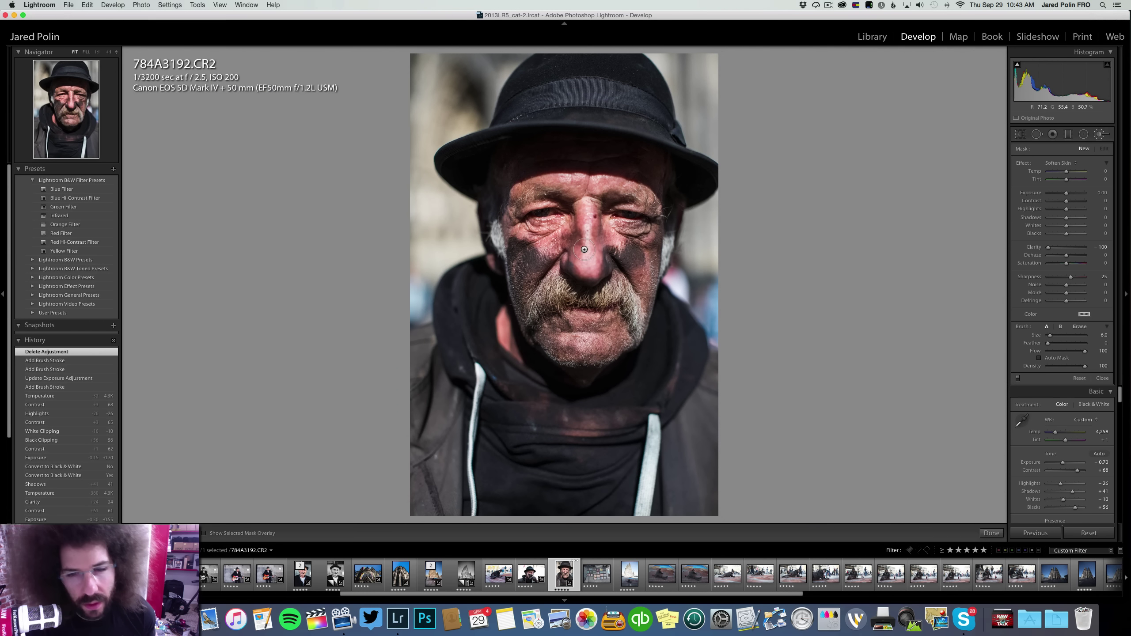
Close the brush, try black and white, keep colour, and raise exposure to -0.55
key(k)
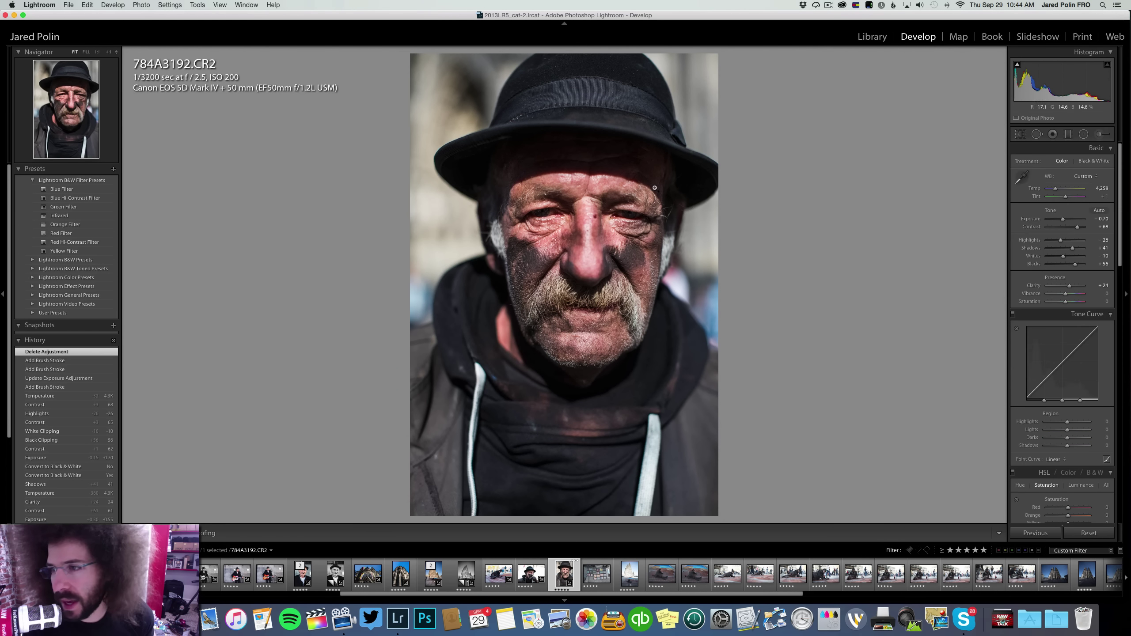
click(557, 214)
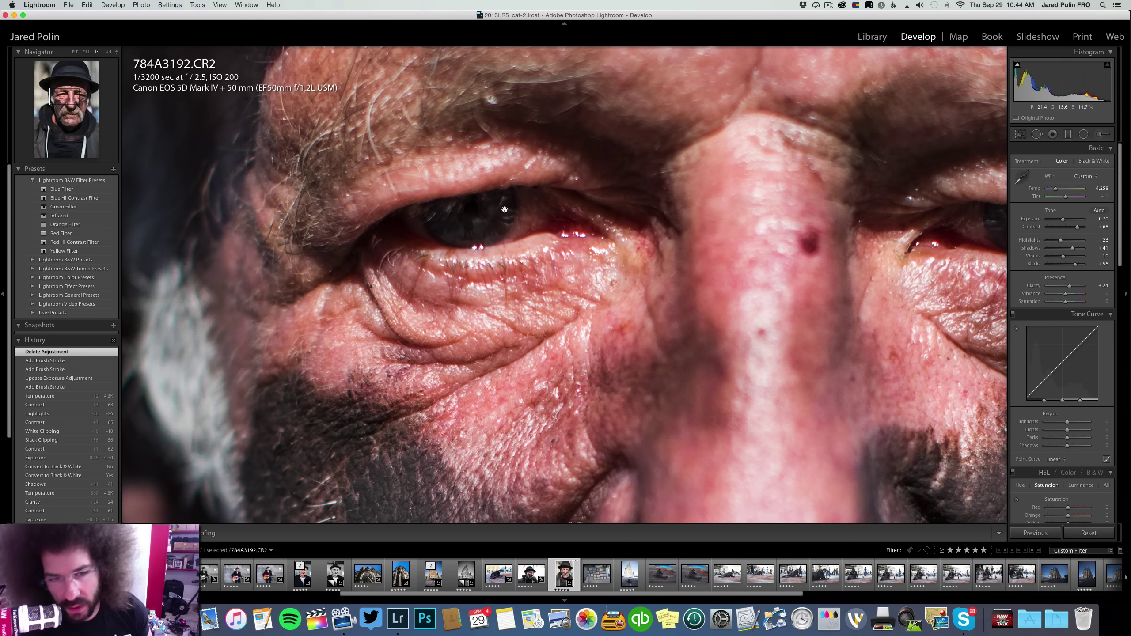
click(502, 209)
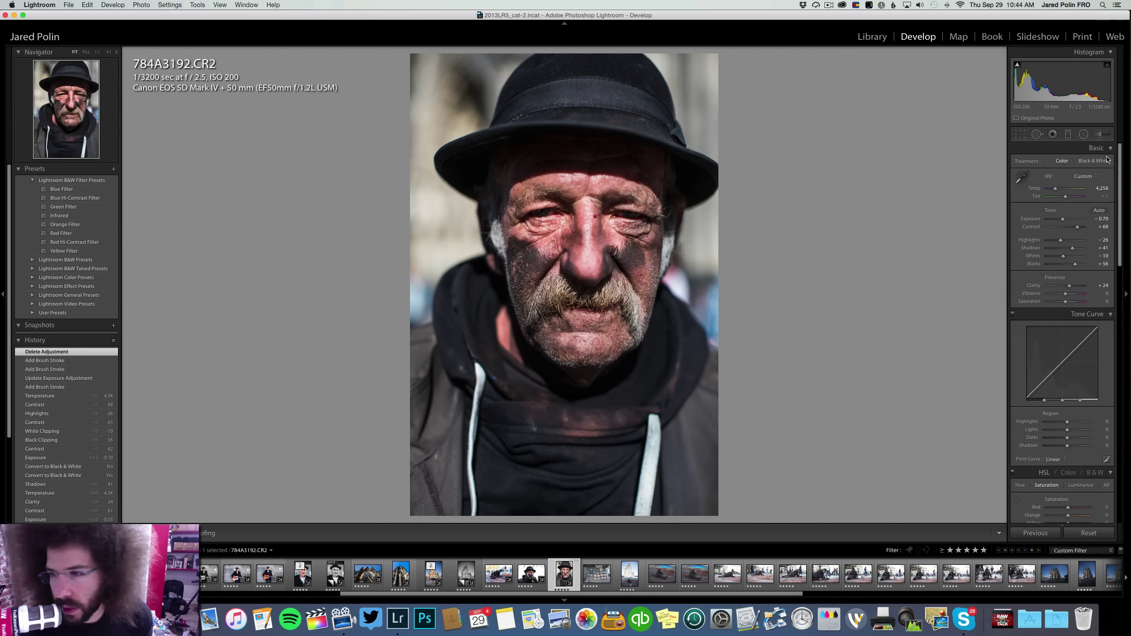
click(1102, 162)
click(1066, 162)
drag(1063, 221, 1064, 221)
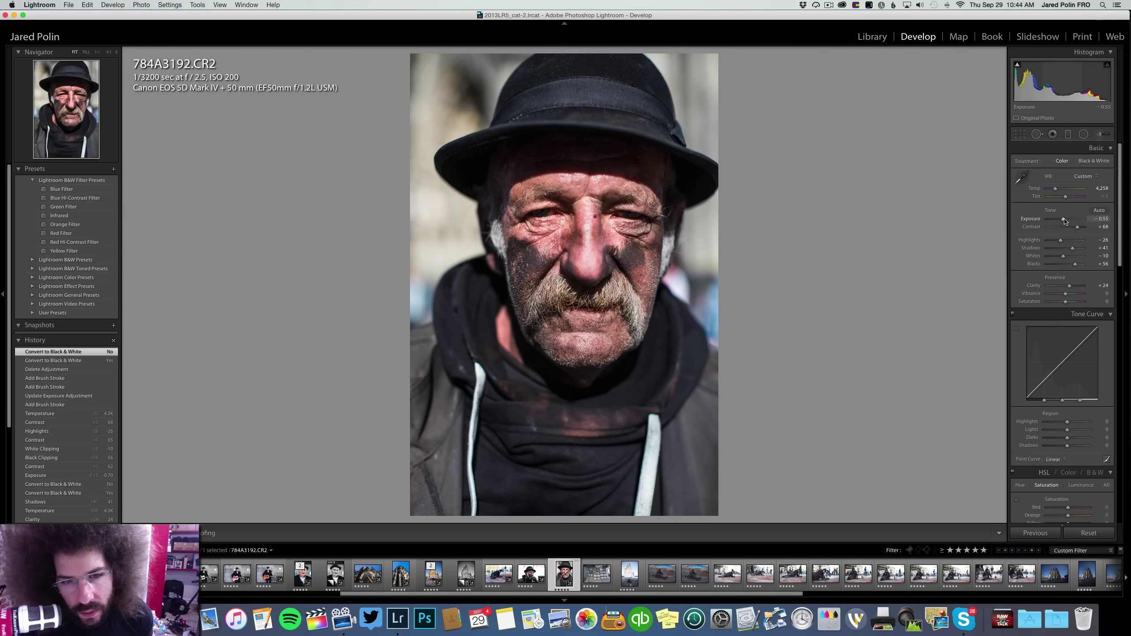
Set highlights to -53 and HSL Red/Orange saturation to -16/-11, checking the moustache close up
scroll(1064, 234, up, 3)
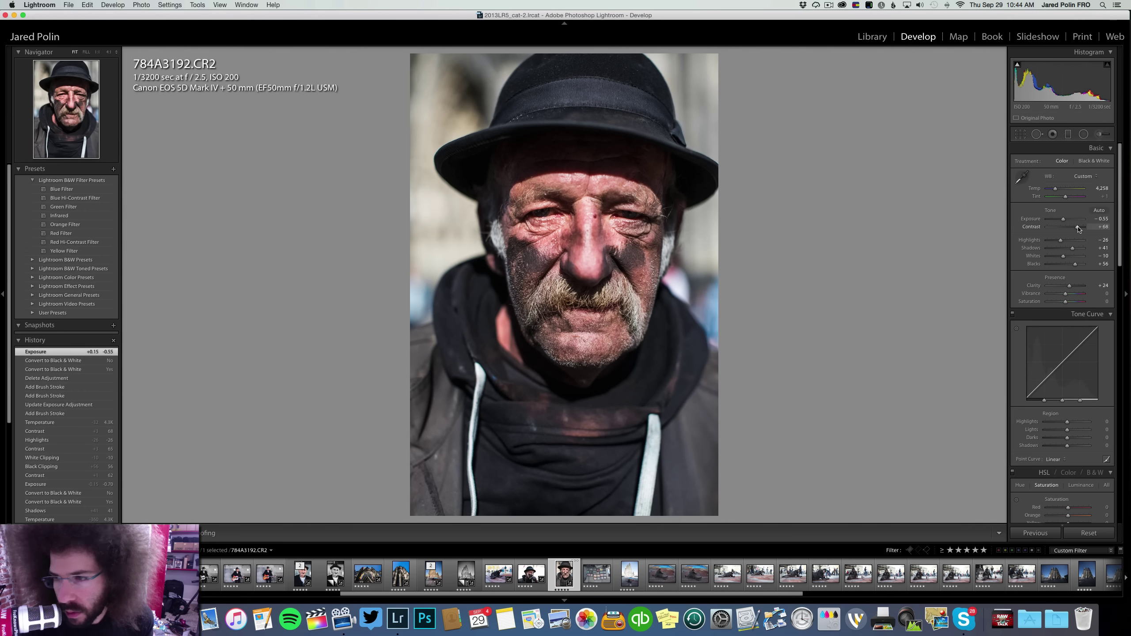
click(1055, 241)
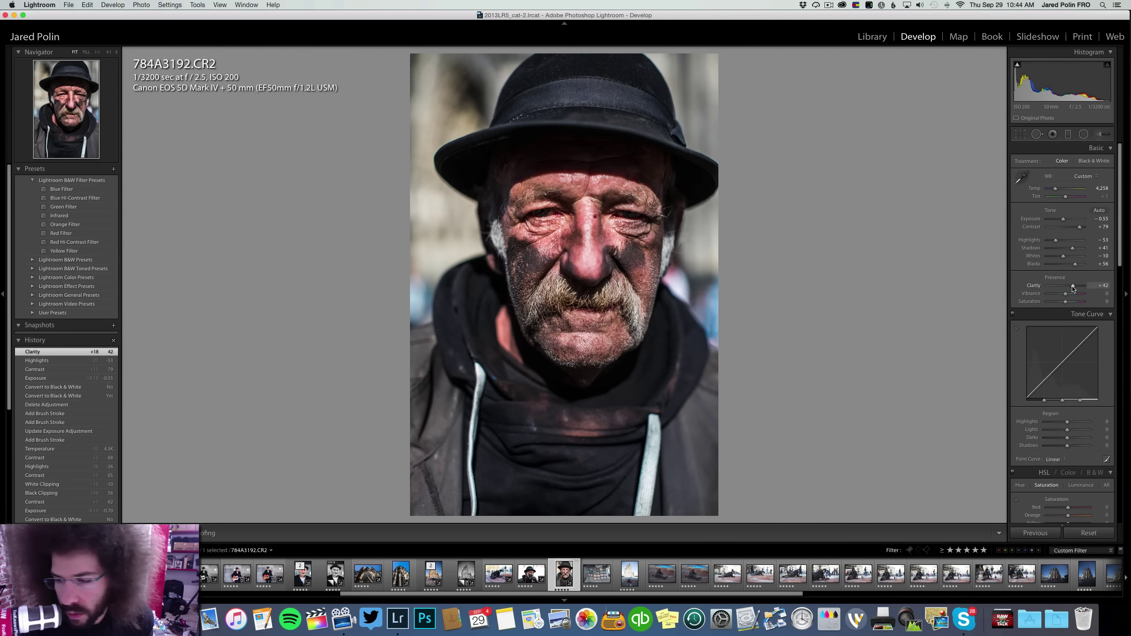
scroll(1073, 295, down, 8)
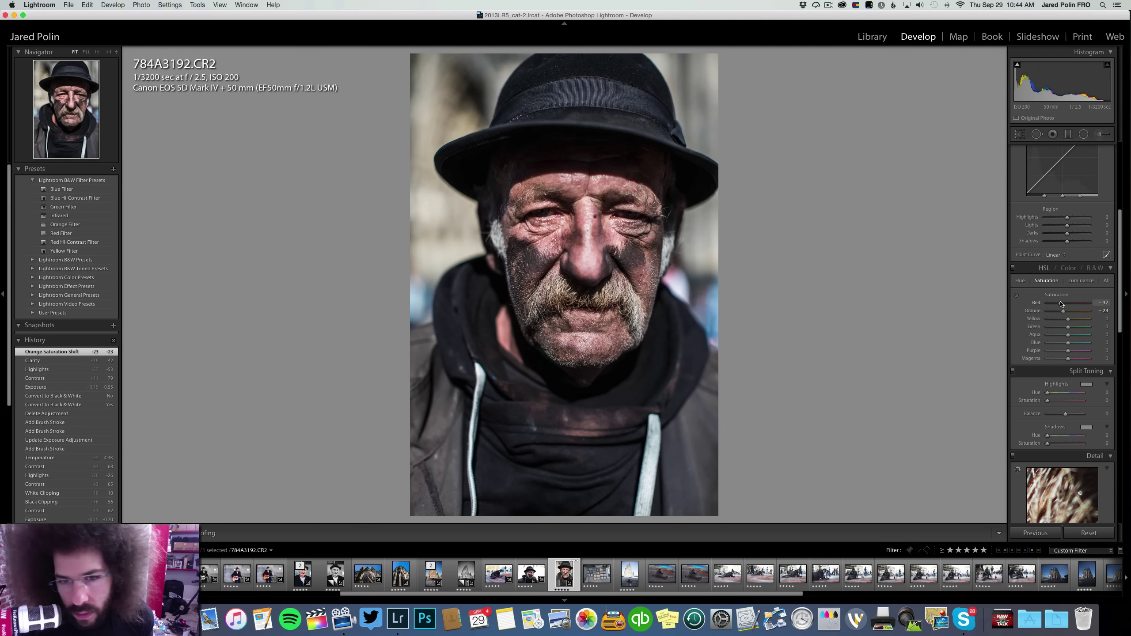
drag(1061, 304, 1067, 314)
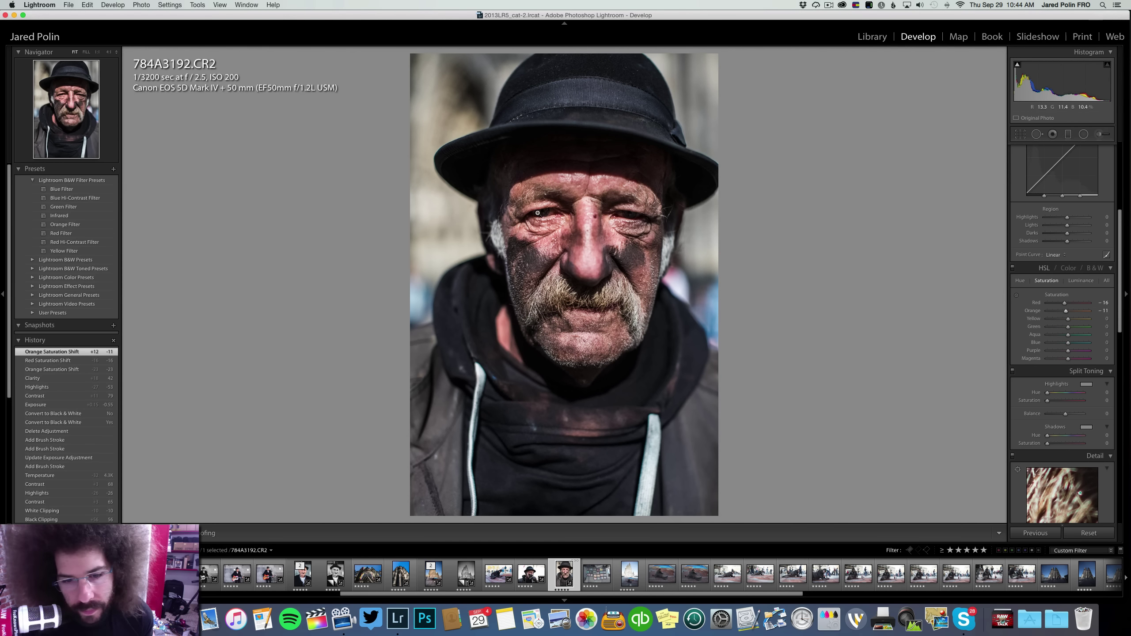
drag(540, 213, 641, 57)
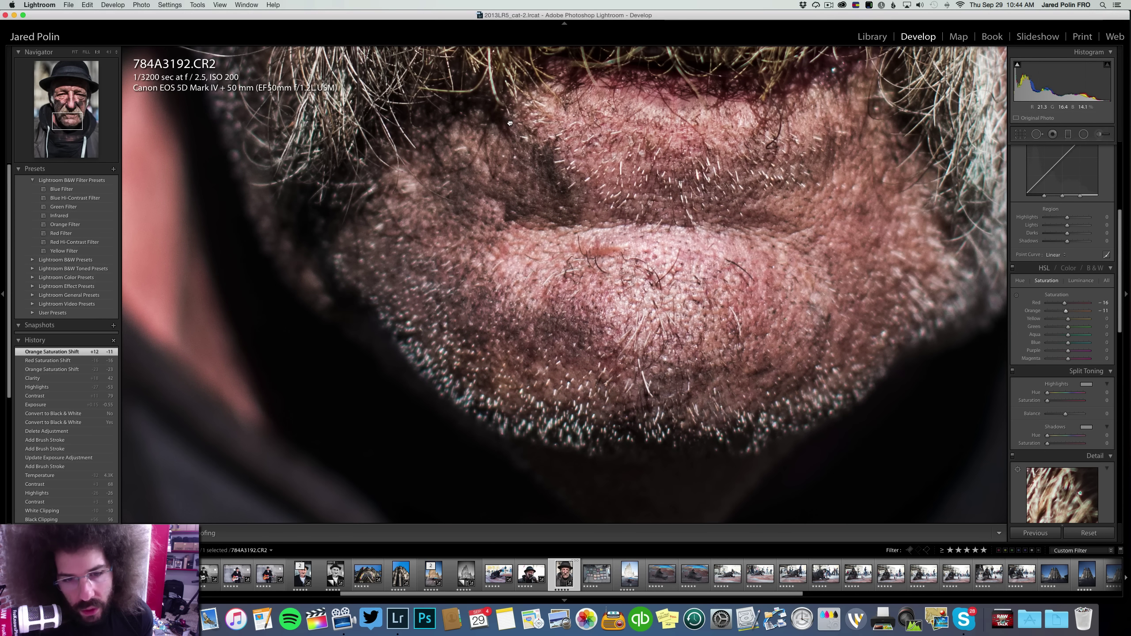
click(510, 122)
click(547, 208)
right_click(560, 235)
click(561, 235)
Create a virtual copy of the portrait and convert it to black and white
right_click(564, 576)
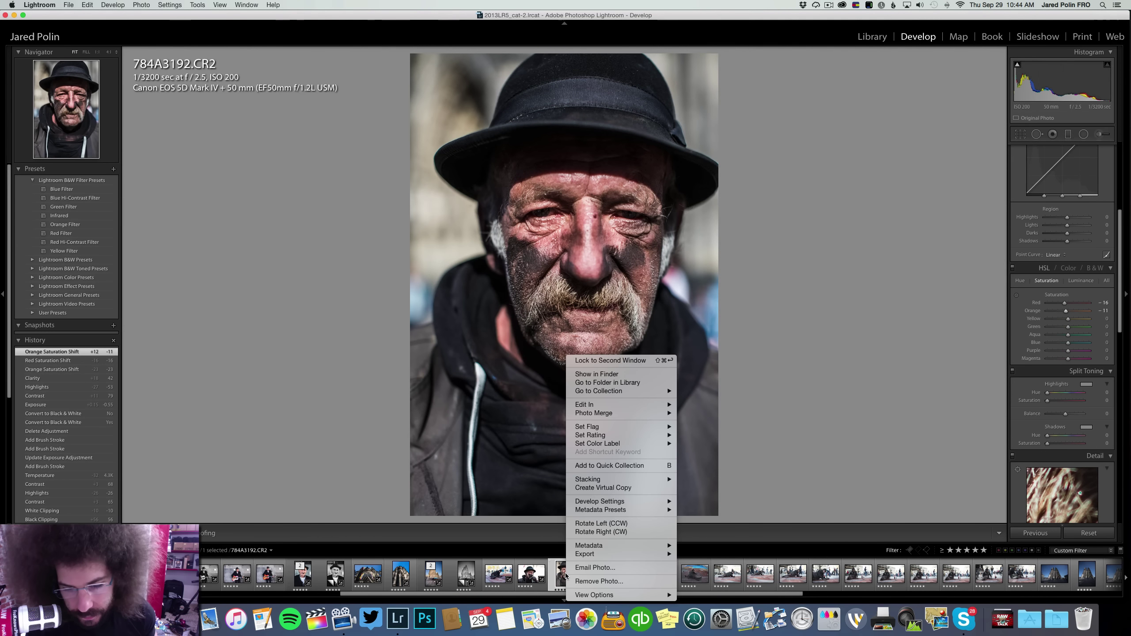
mouse_move(607, 429)
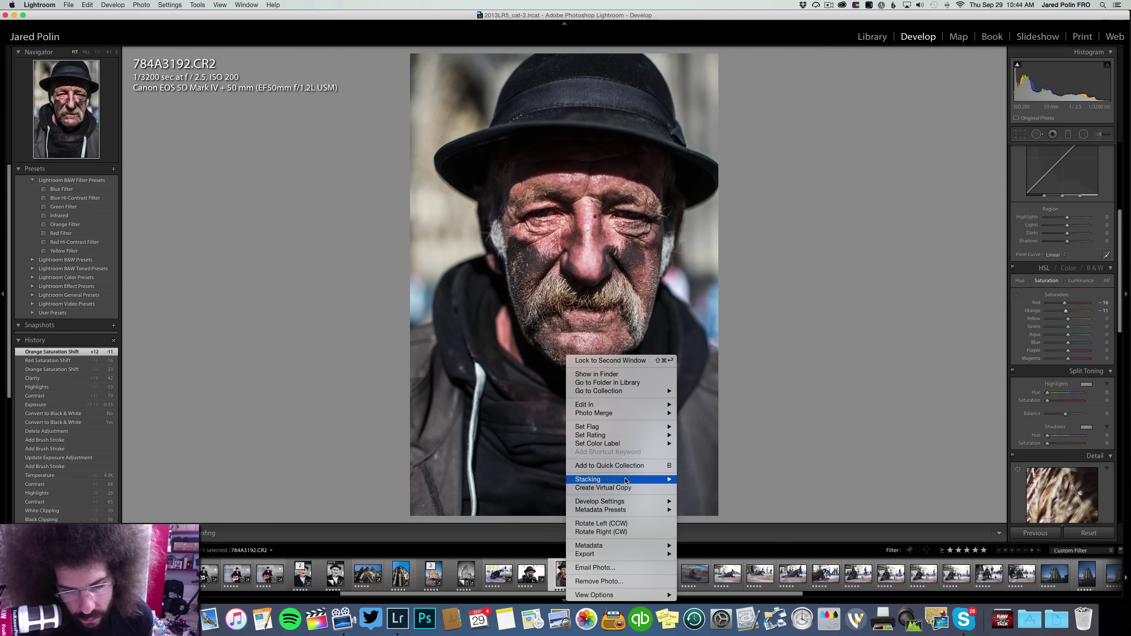
click(603, 487)
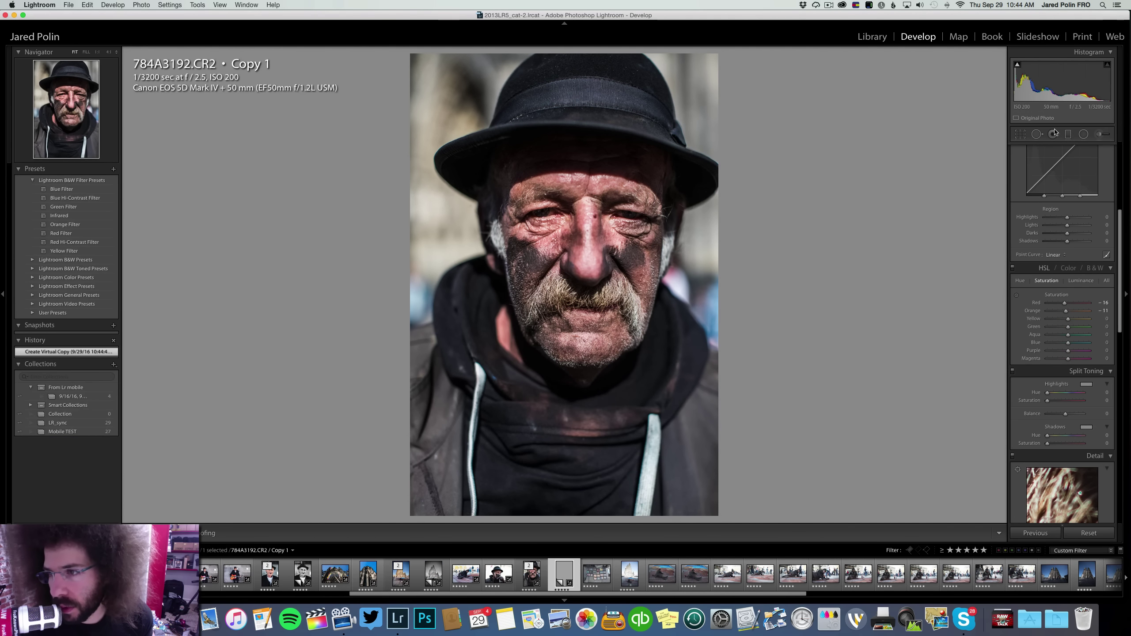
scroll(1077, 177, up, 5)
key(v)
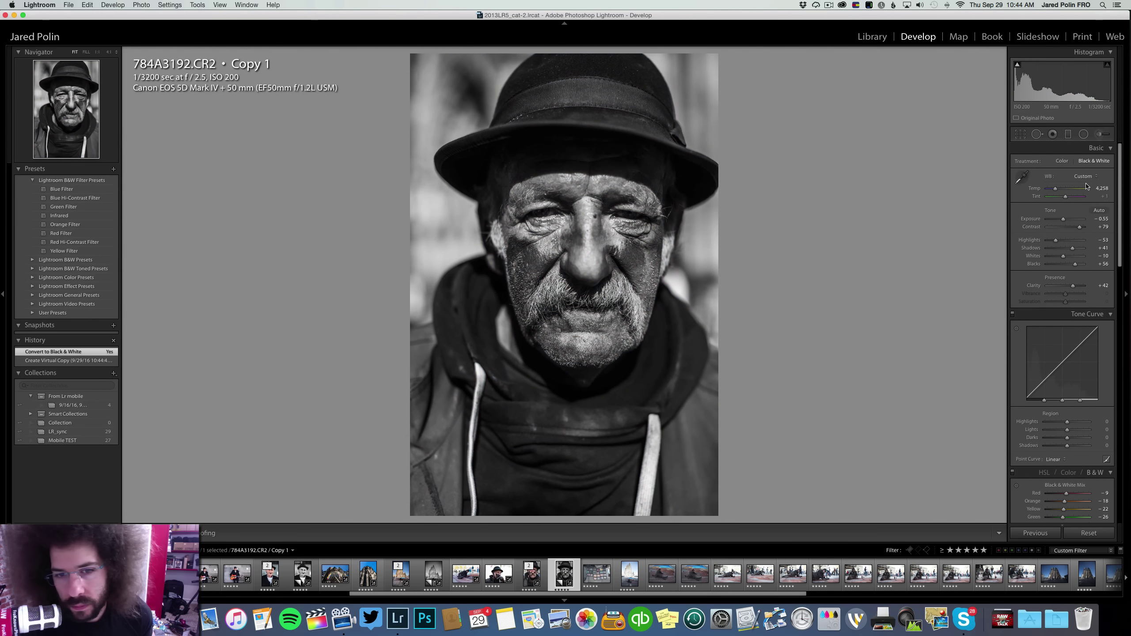
Set the black-and-white copy to exposure +0.05, contrast +100 and blacks +15
drag(1060, 217, 1066, 221)
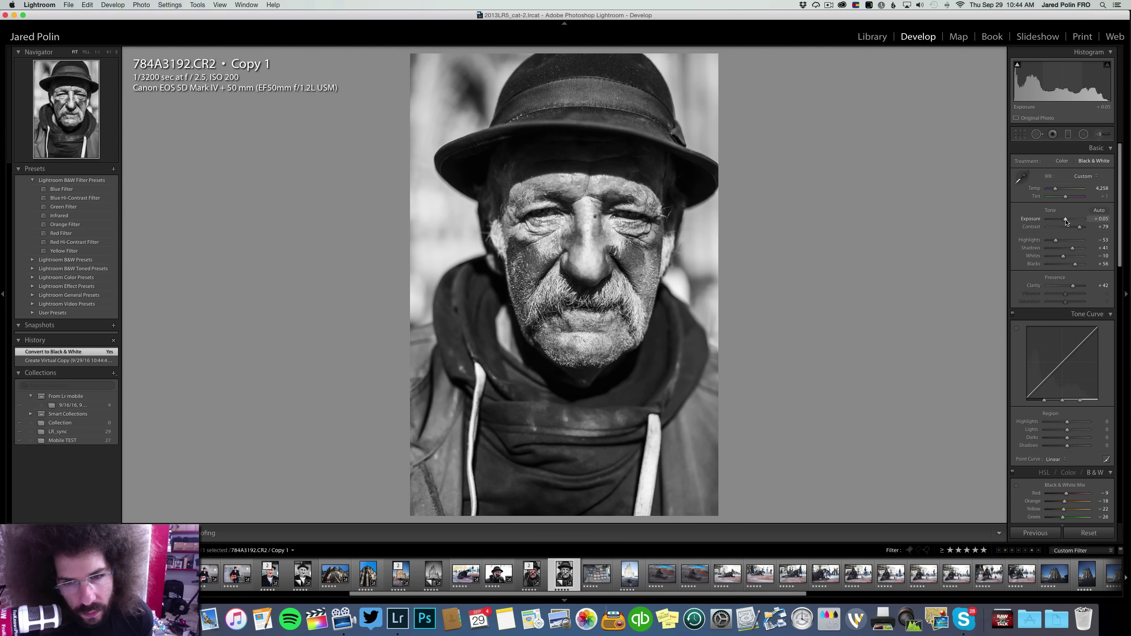
drag(1079, 227, 1085, 228)
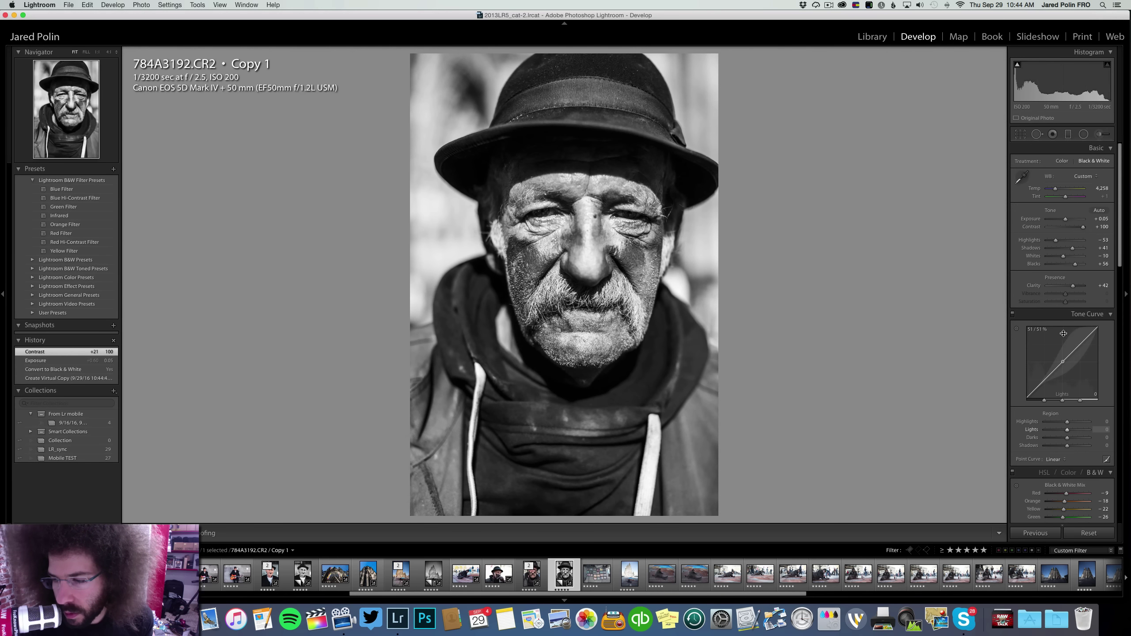
scroll(1064, 333, down, 3)
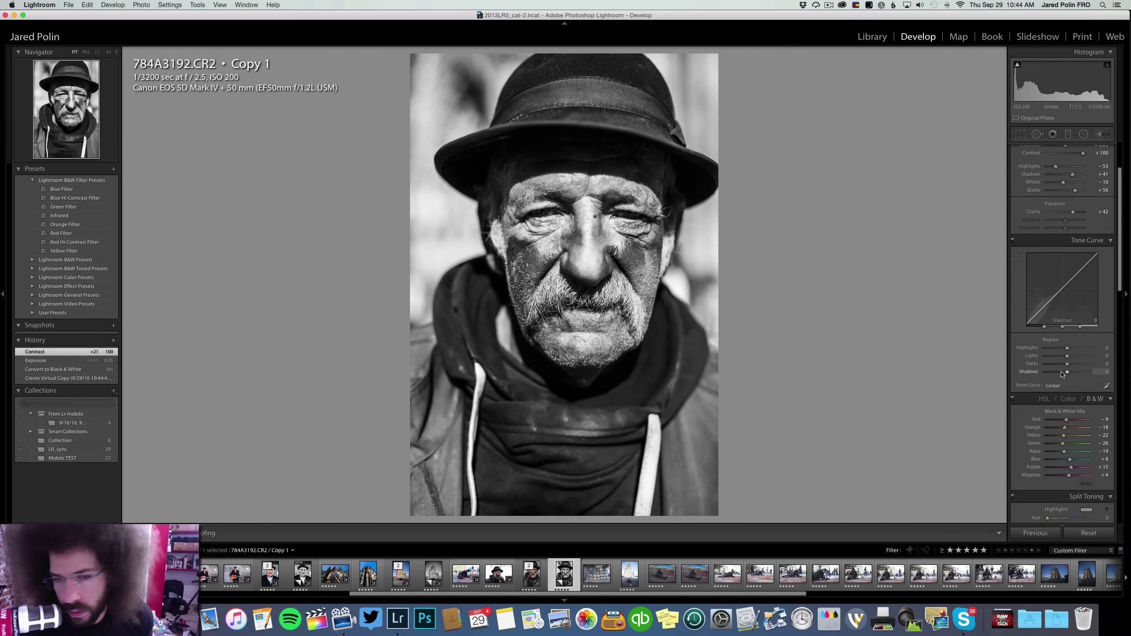
drag(1062, 374, 1064, 374)
key(super+z)
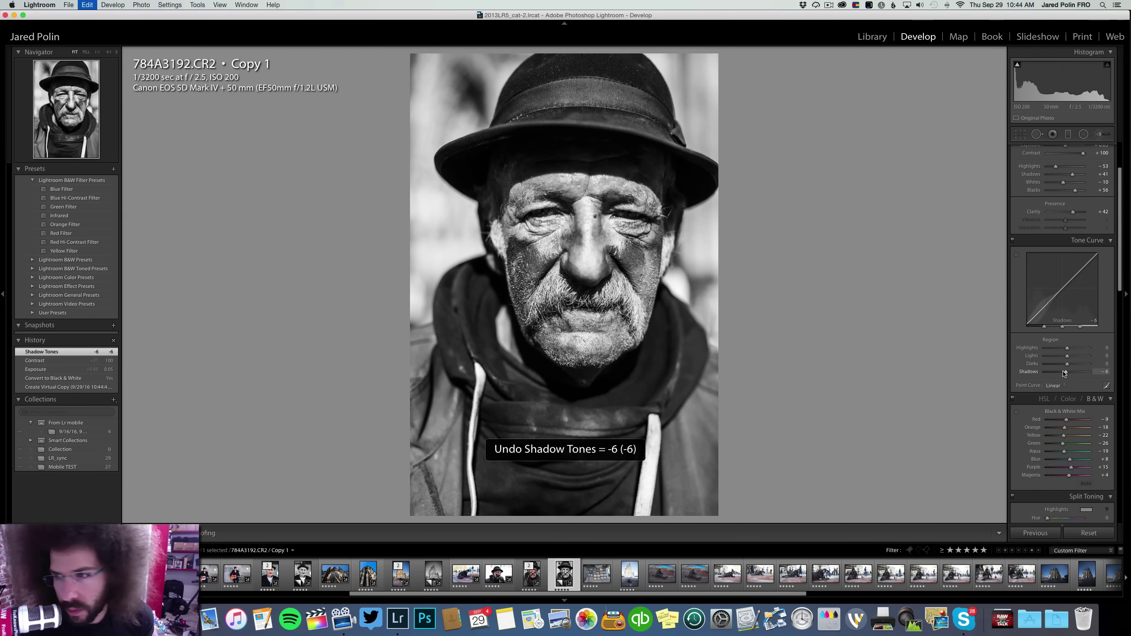
scroll(1062, 321, up, 3)
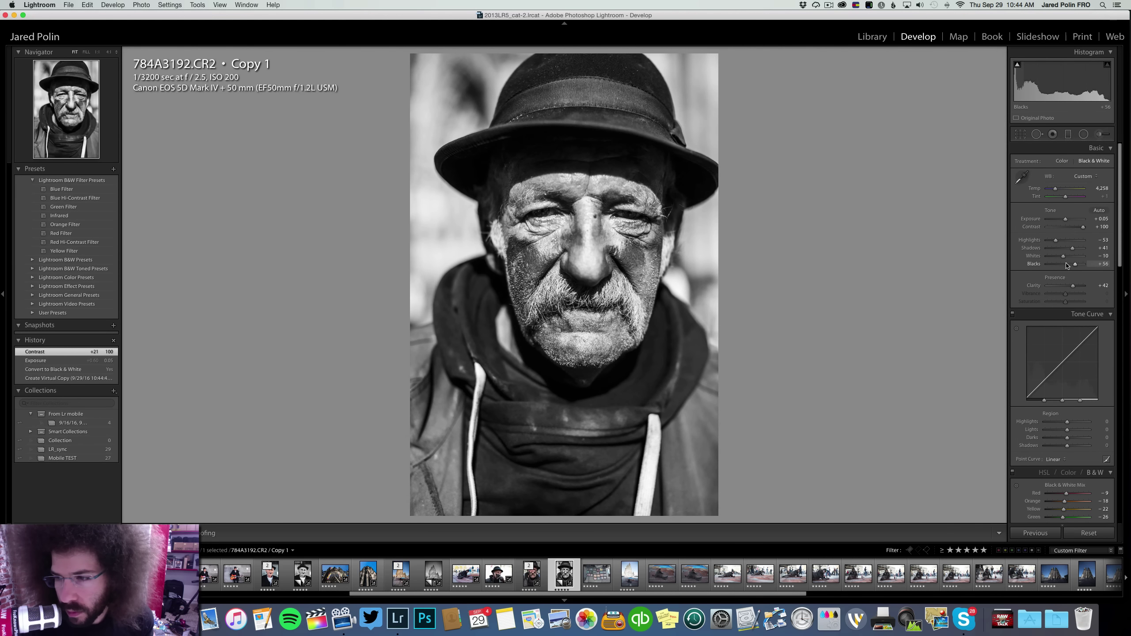
drag(1067, 266, 1068, 266)
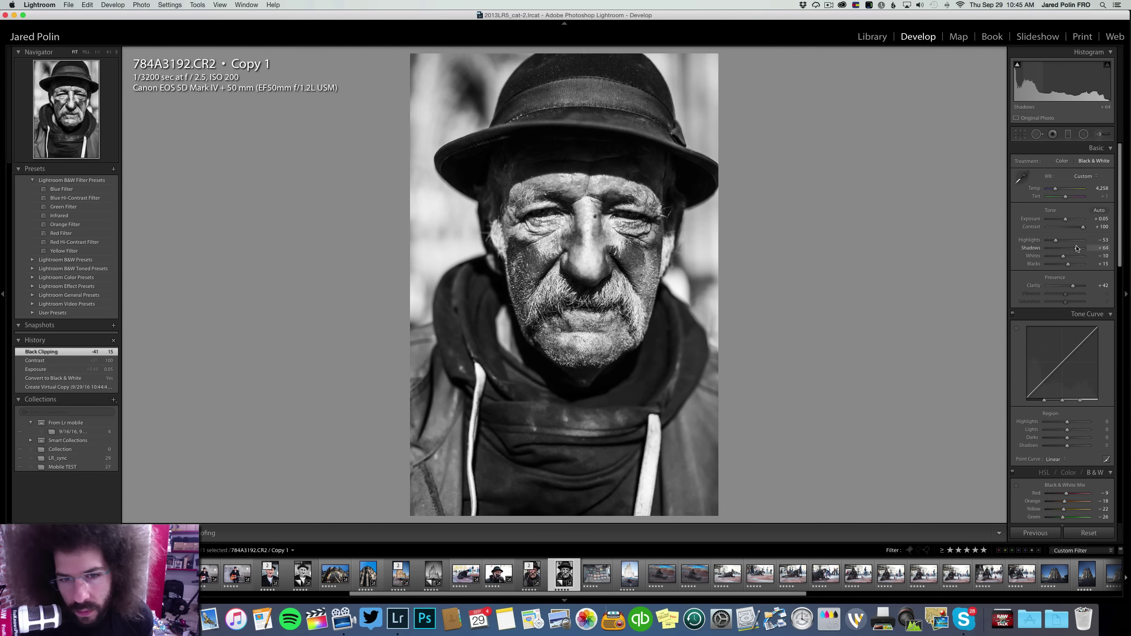
Compare the copy against the original, check the eye at 1:1, and return to the colour original
key(backslash)
key(backslash)
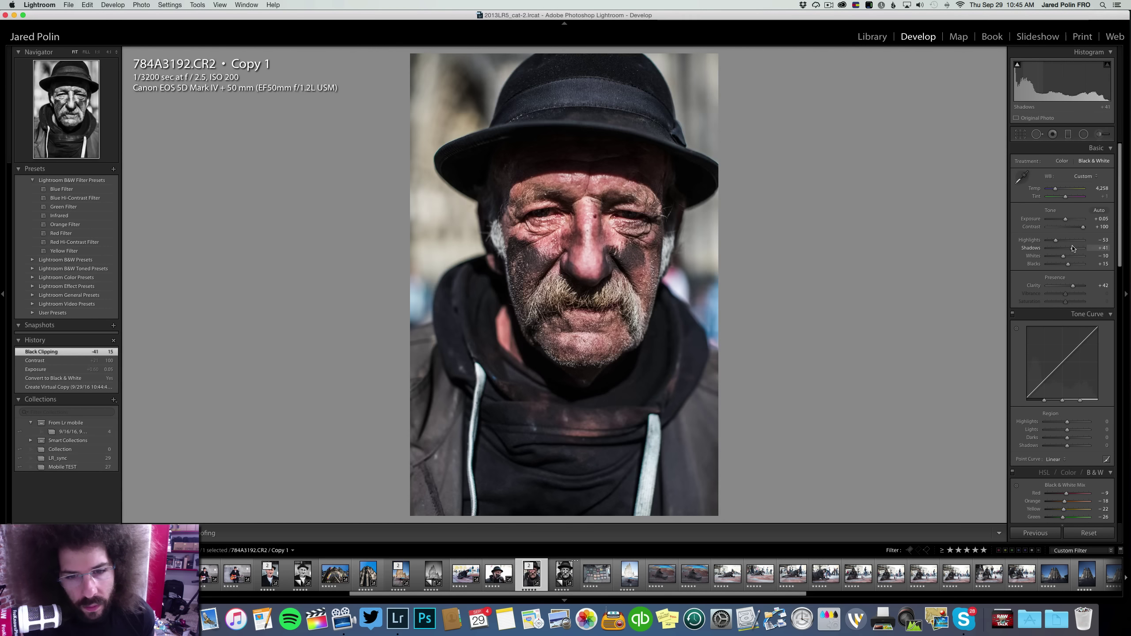
click(545, 209)
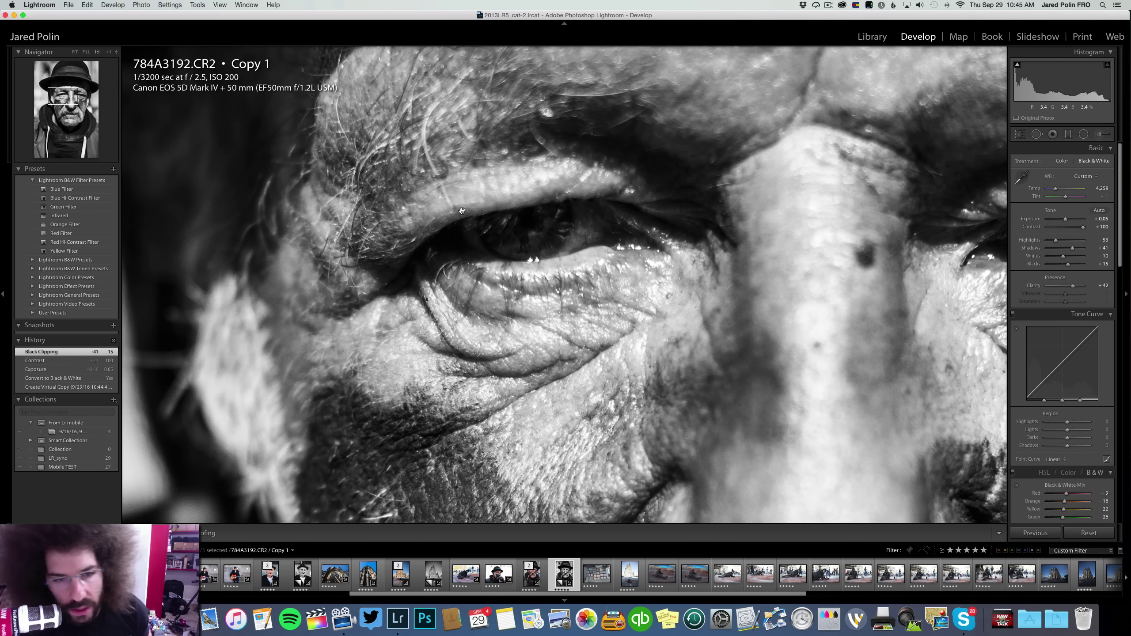
key(Left)
click(535, 205)
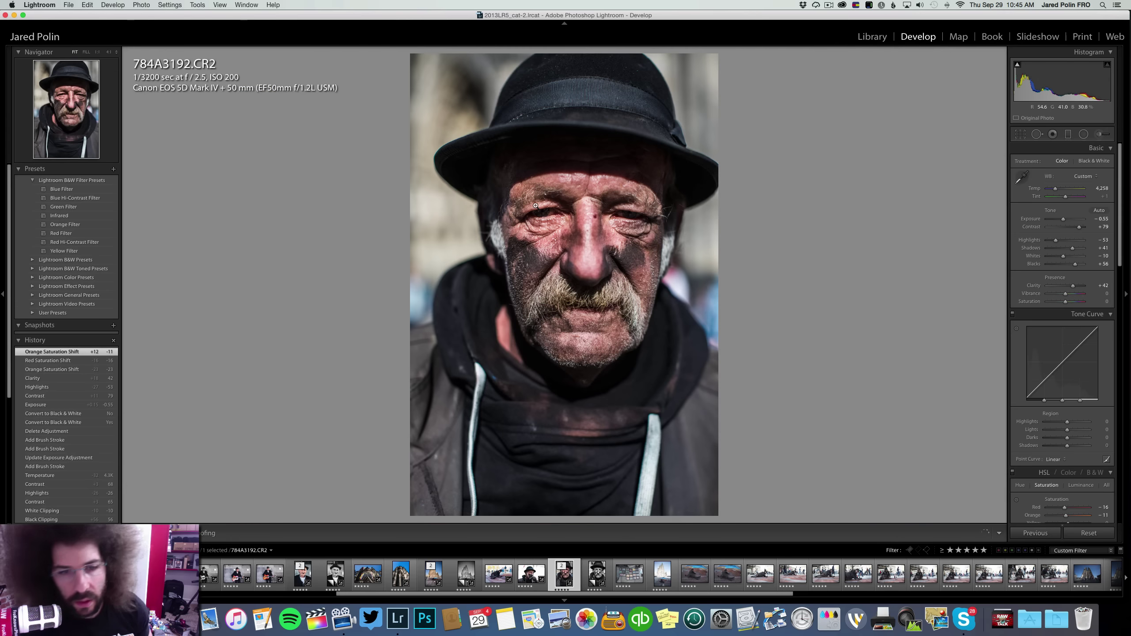
key(Right)
key(Right)
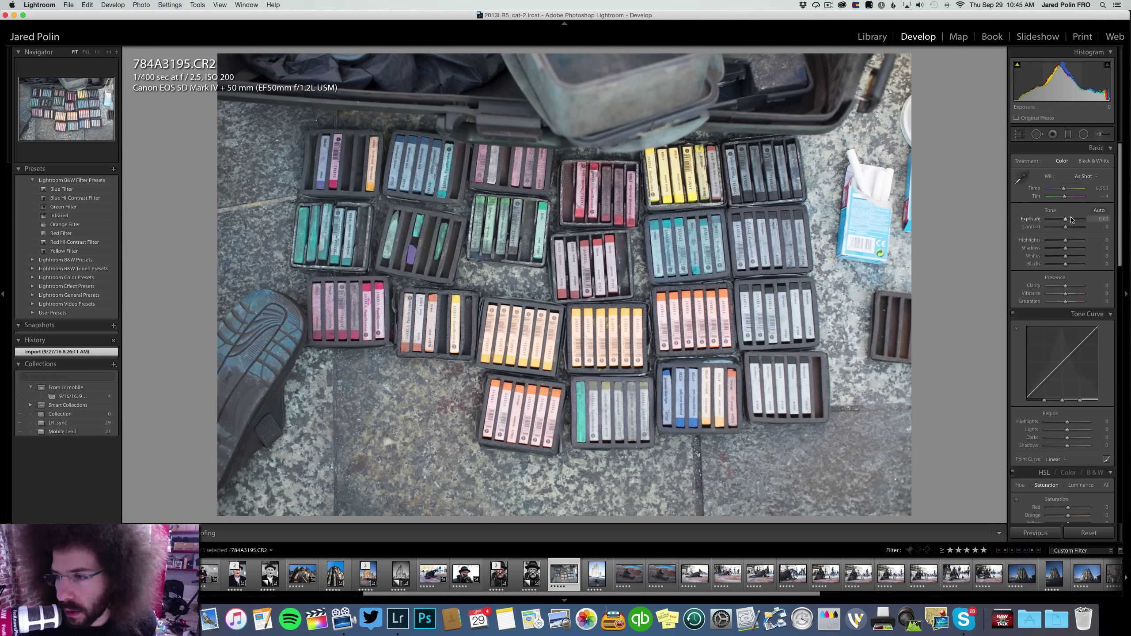
drag(1068, 219, 1086, 226)
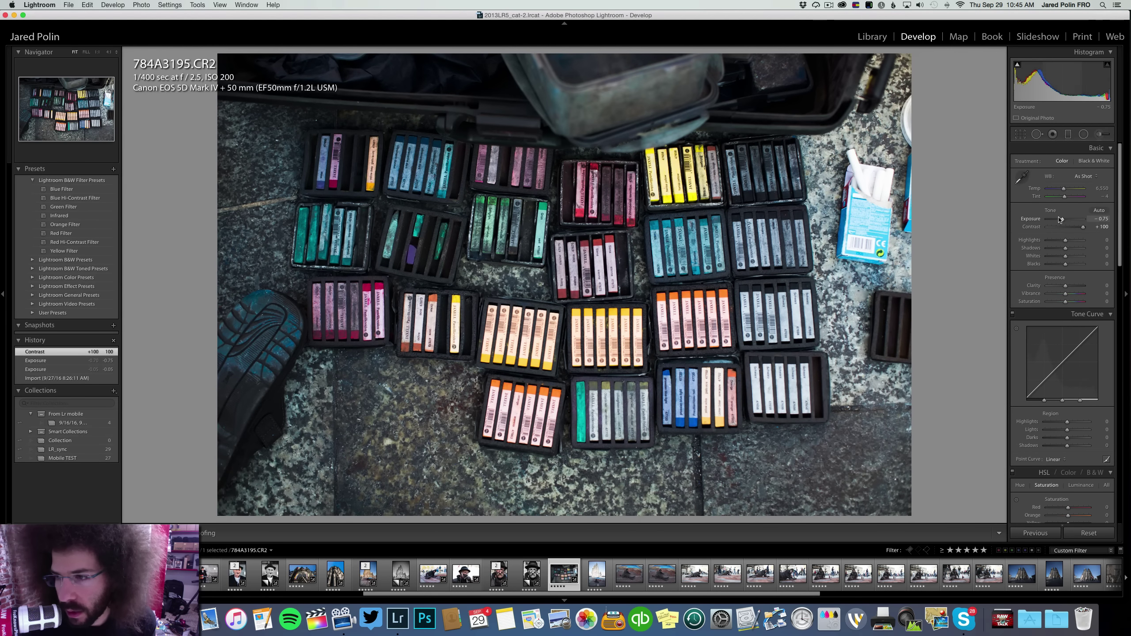
drag(1065, 293, 1071, 301)
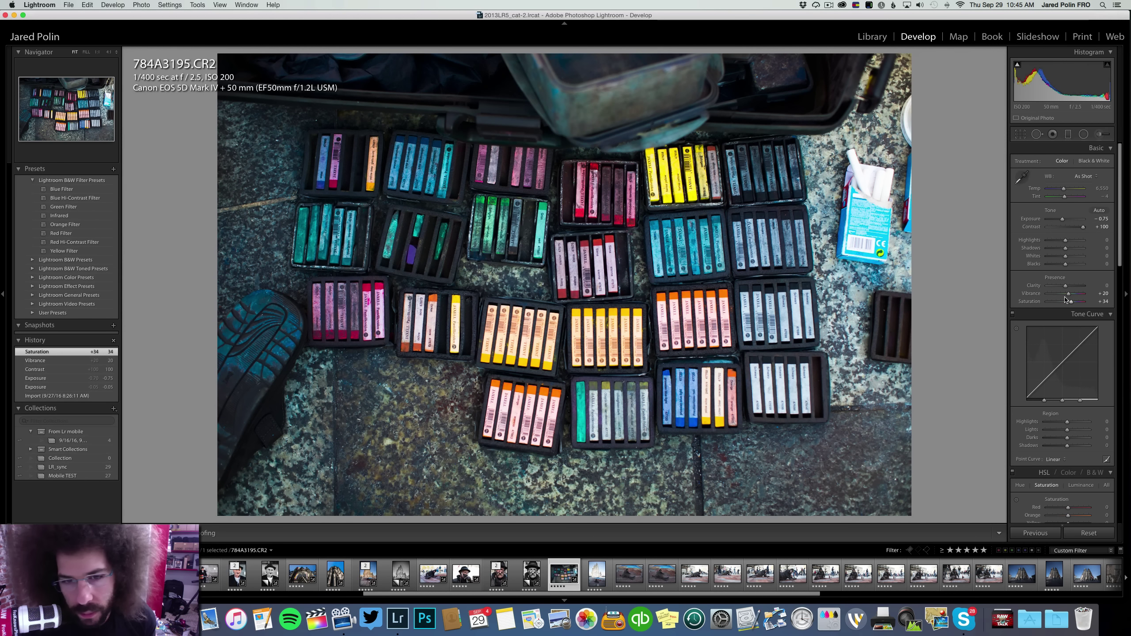
click(1056, 459)
click(1067, 464)
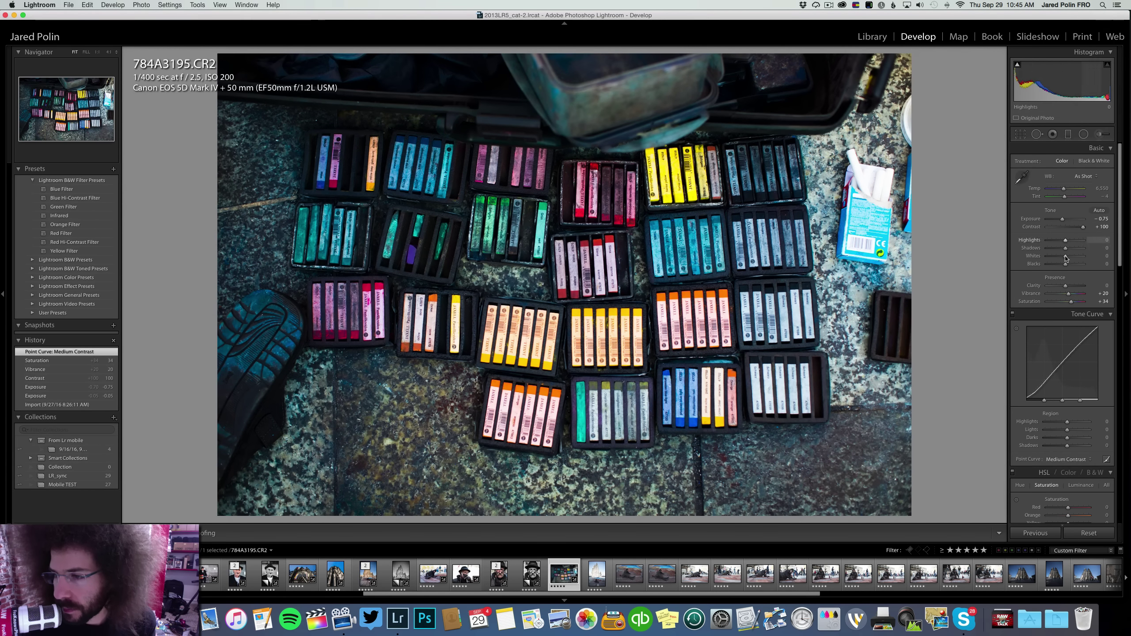
drag(1072, 288, 1067, 287)
click(1086, 161)
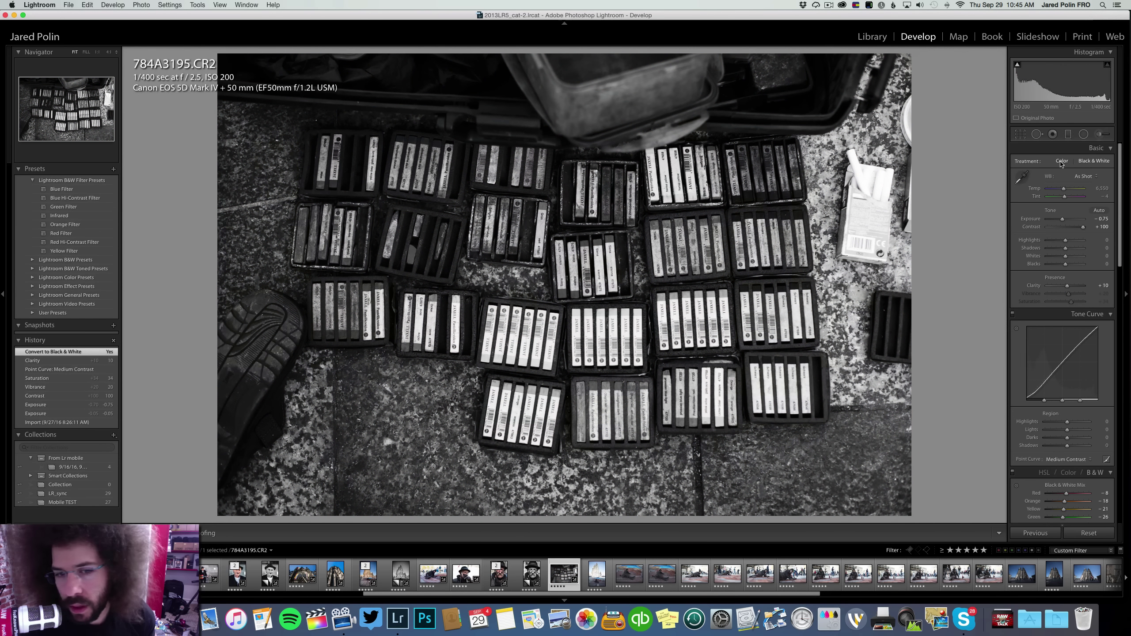
click(1060, 163)
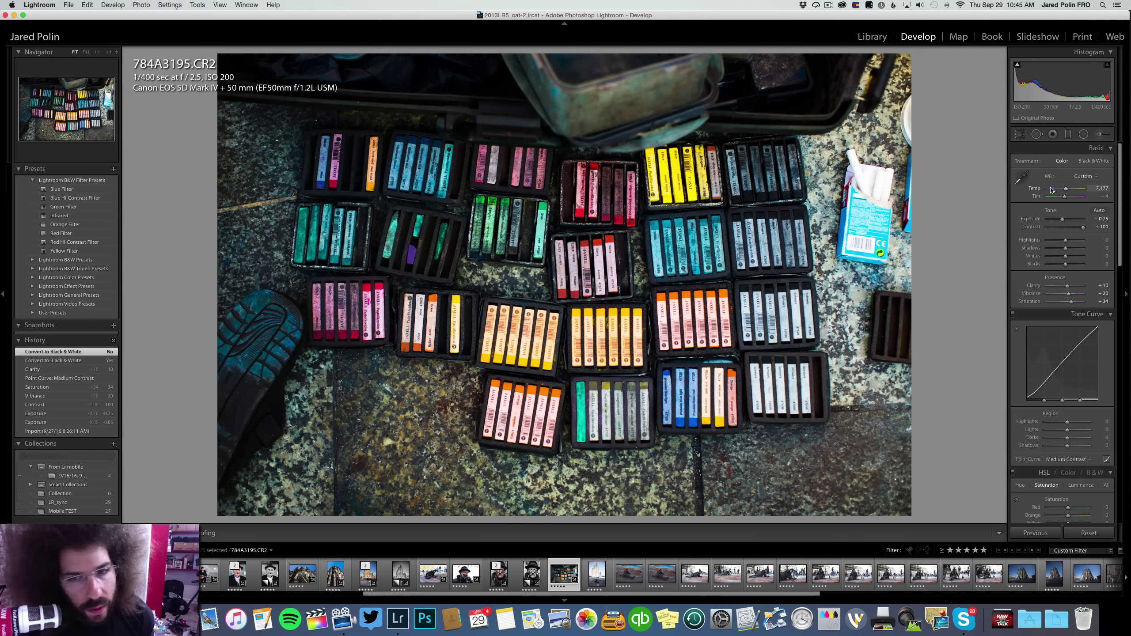
click(521, 247)
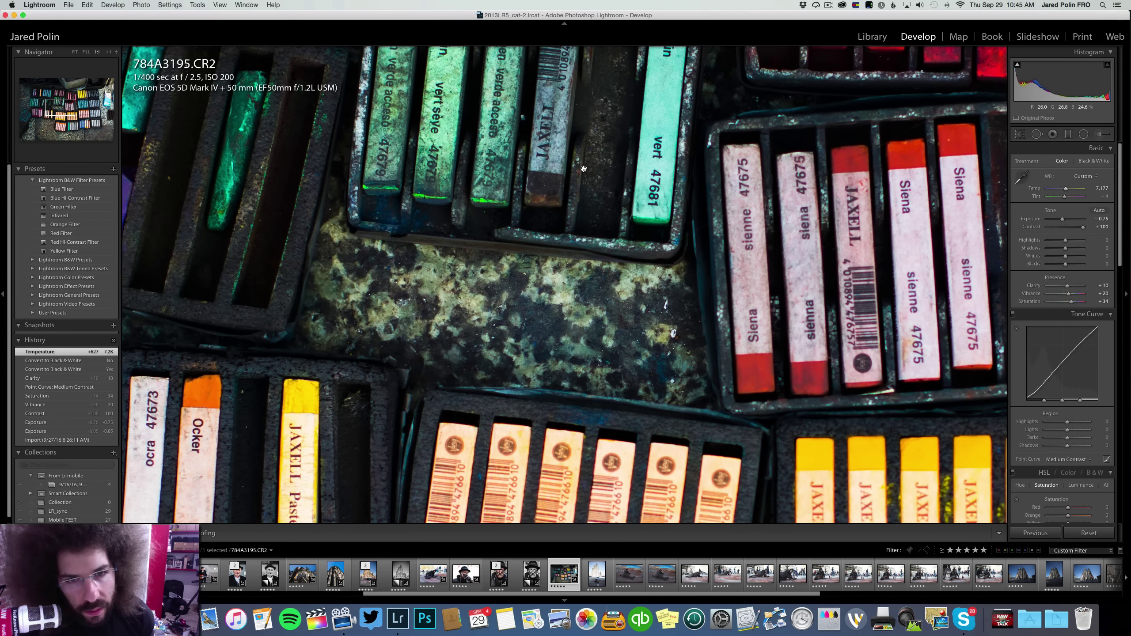
drag(763, 233, 583, 38)
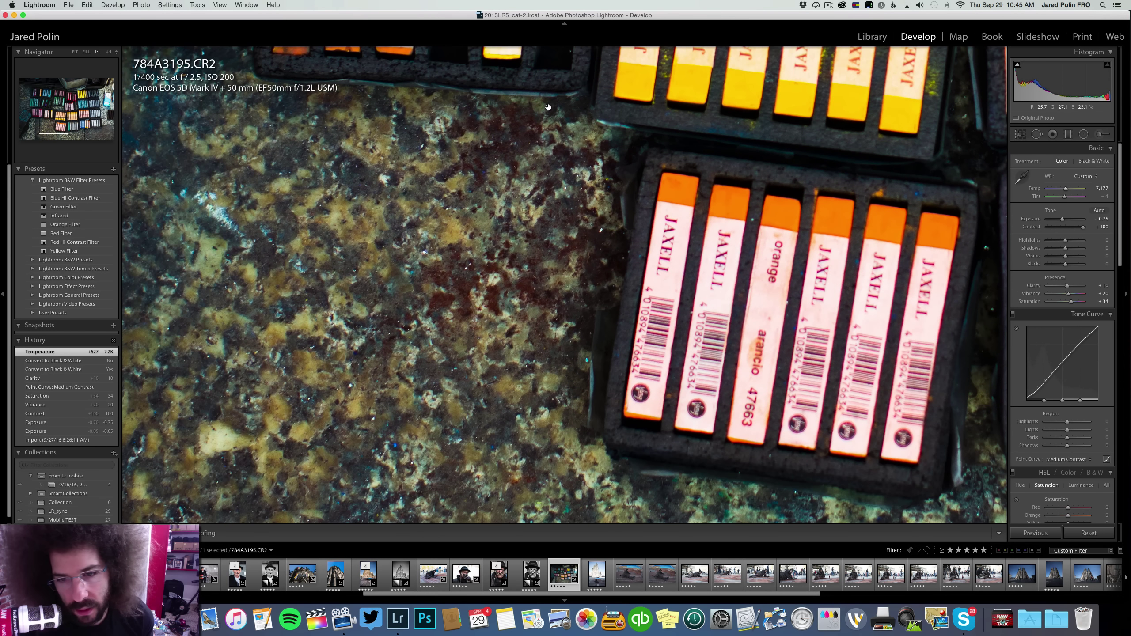
drag(447, 41, 527, 226)
click(528, 226)
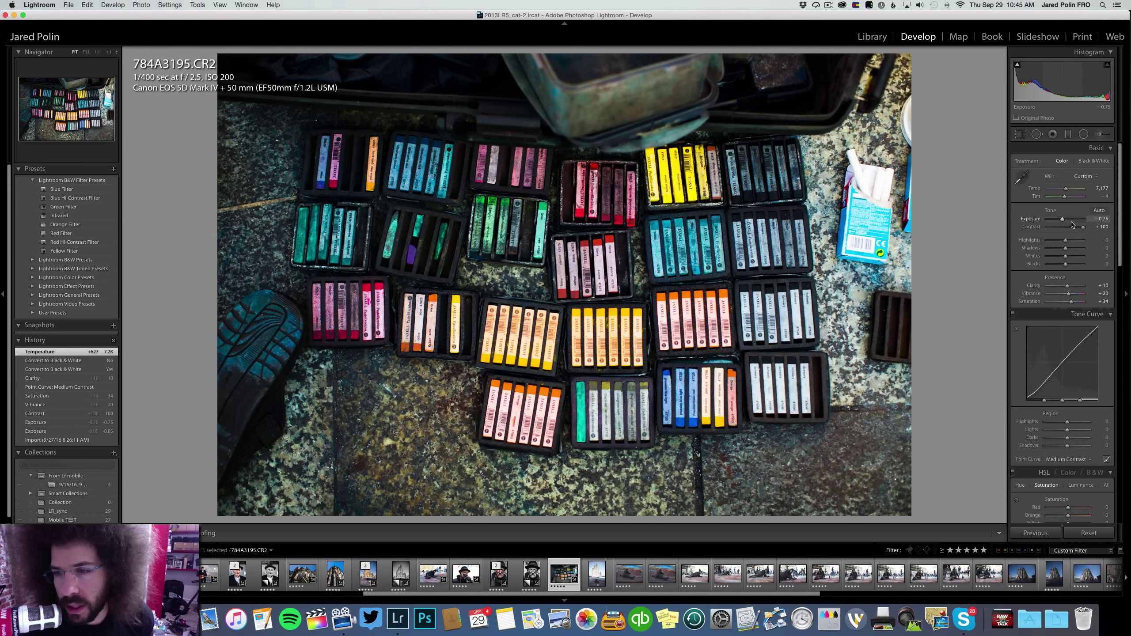
click(828, 189)
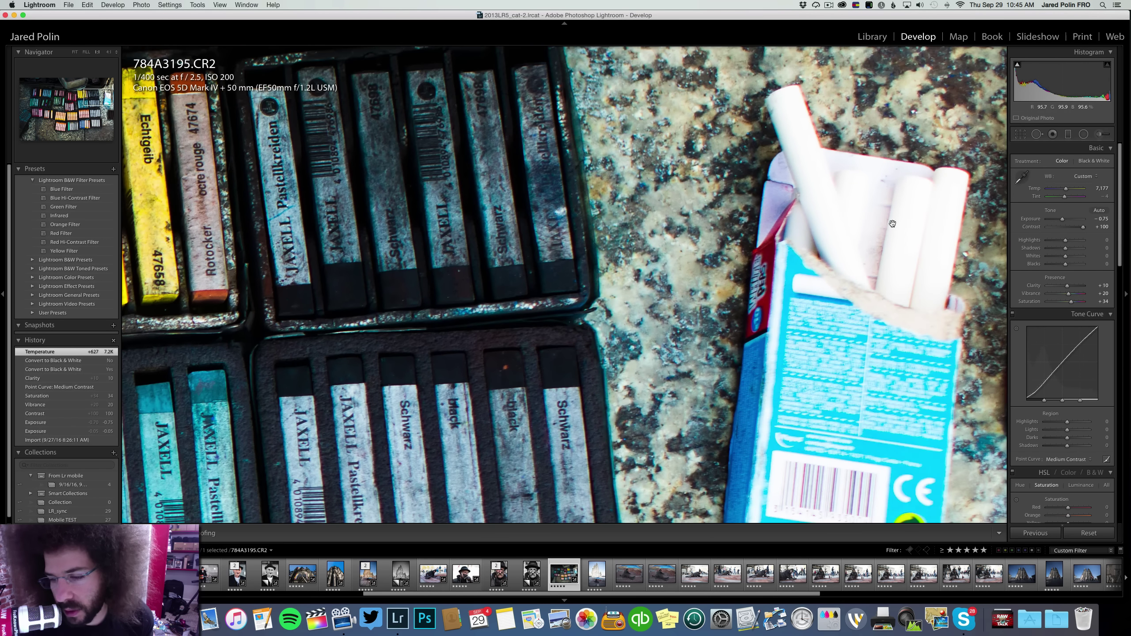
drag(892, 224, 758, 254)
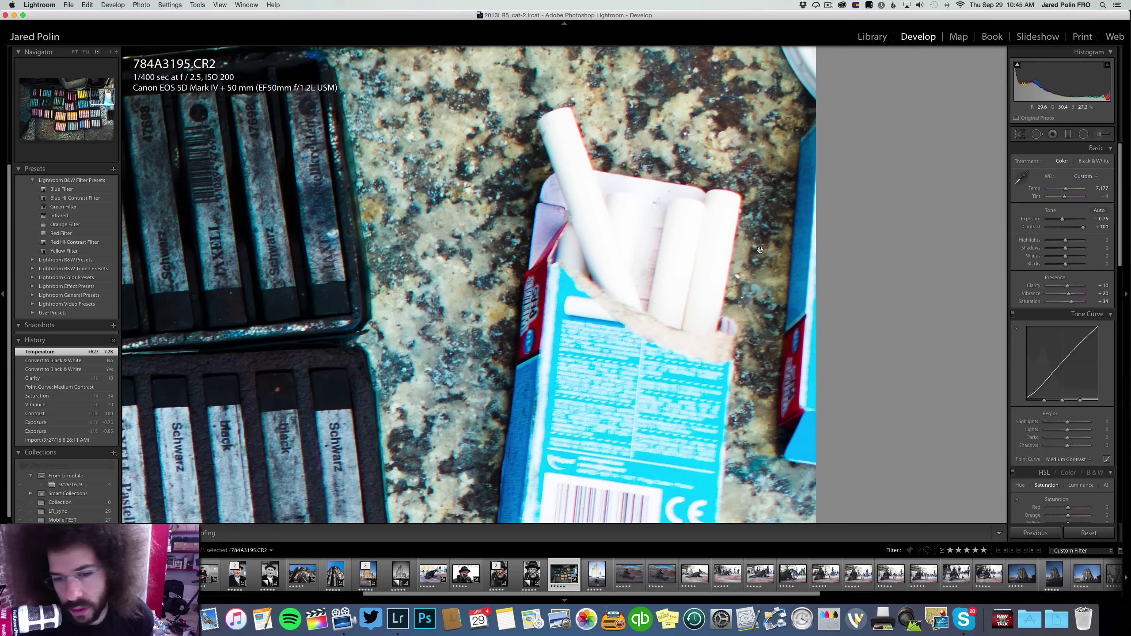
click(707, 248)
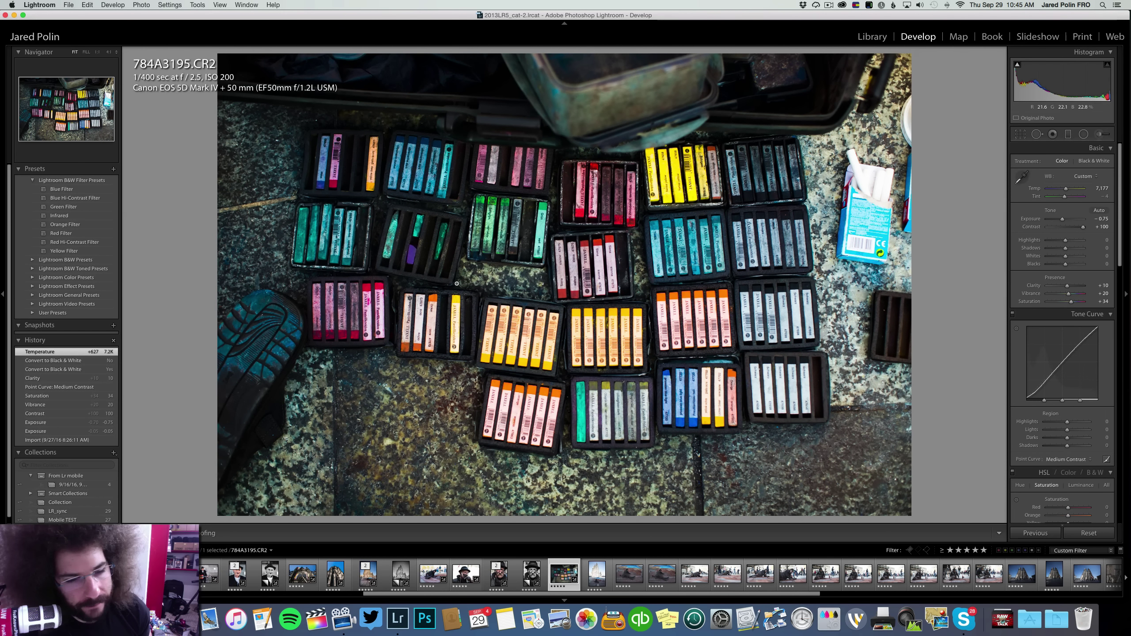
drag(287, 328, 498, 194)
Move to cathedral shot 784A3200 and set exposure +0.05, contrast +40 and clarity +29
key(Right)
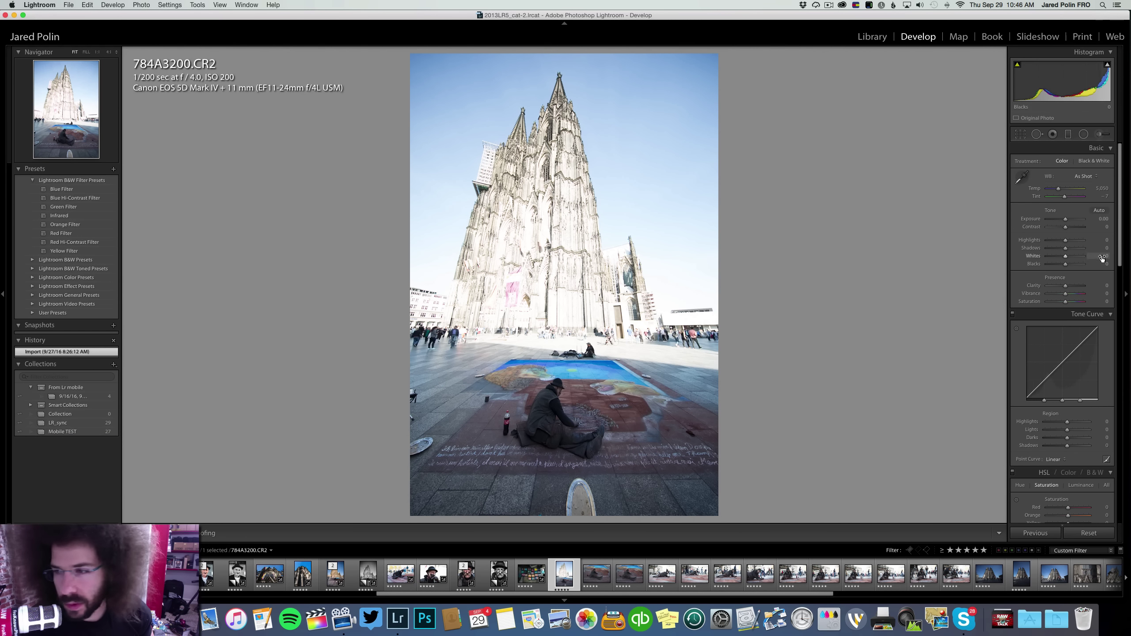
click(1061, 220)
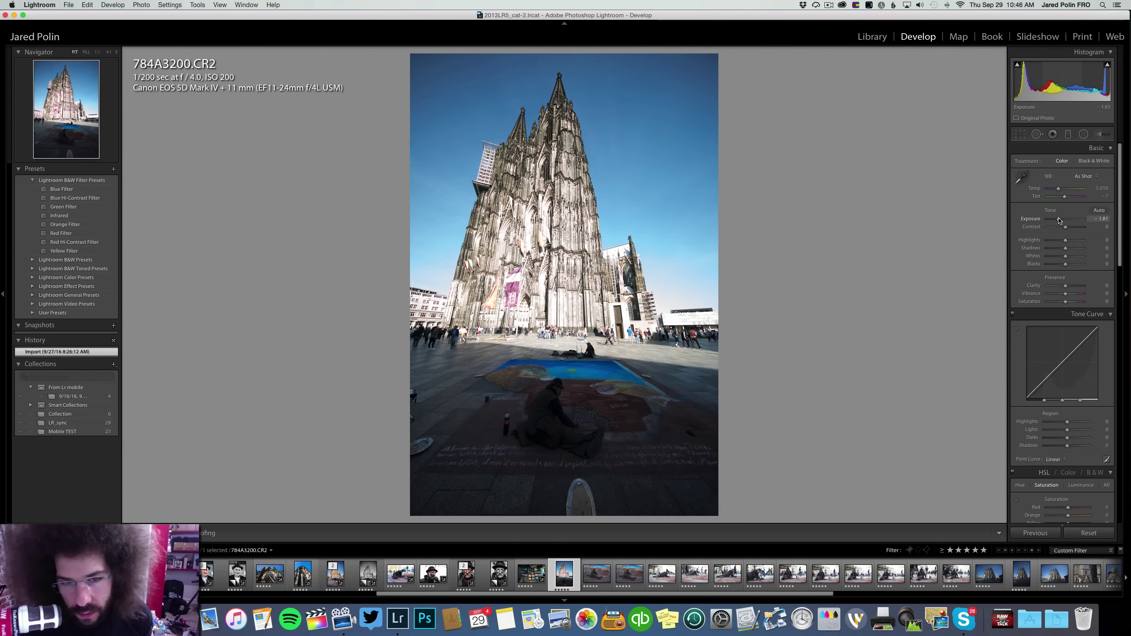
drag(1061, 220, 1073, 228)
drag(1065, 285, 1072, 286)
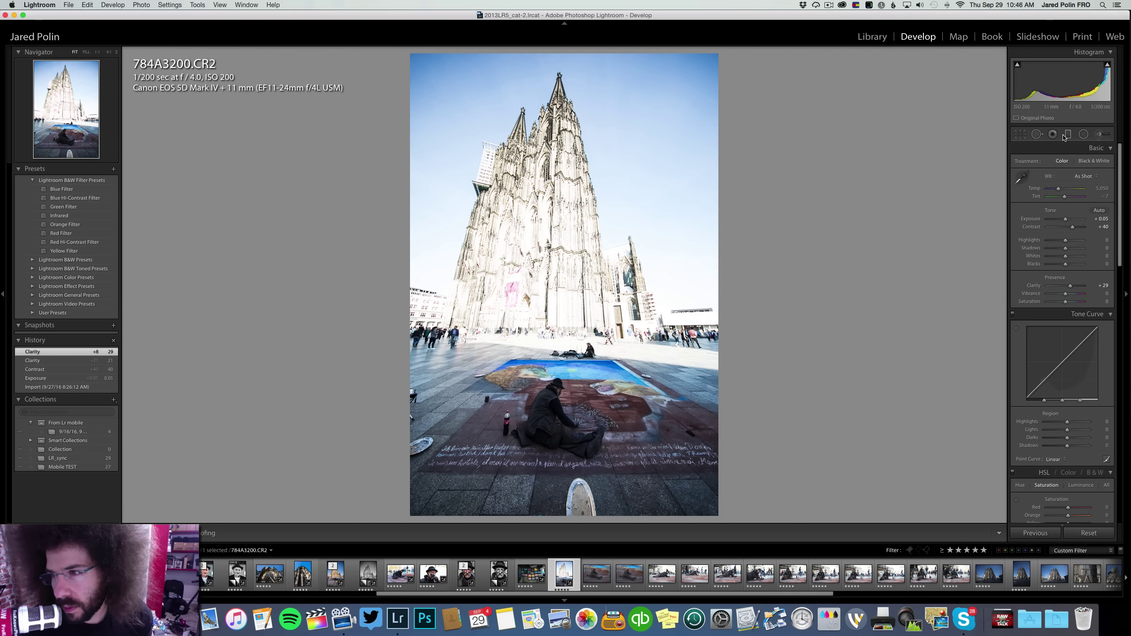
Try a graduated filter over the sky, delete it, and select the other cathedral version too
click(1066, 136)
drag(556, 53, 532, 619)
drag(1065, 193, 1055, 194)
drag(543, 336, 580, 95)
key(Delete)
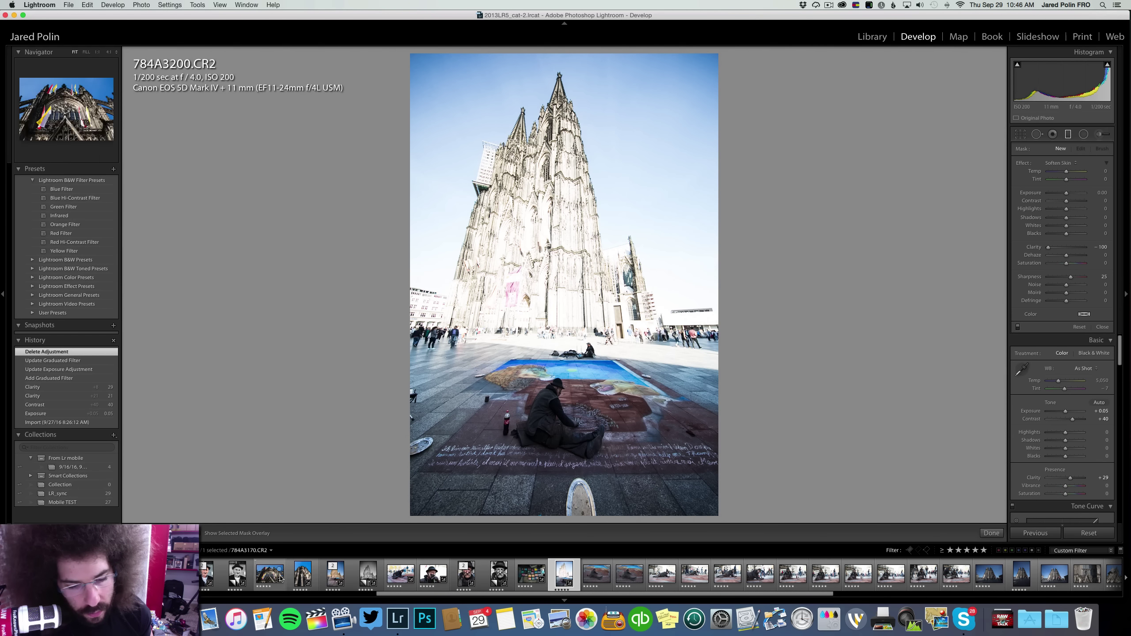
super+click(330, 577)
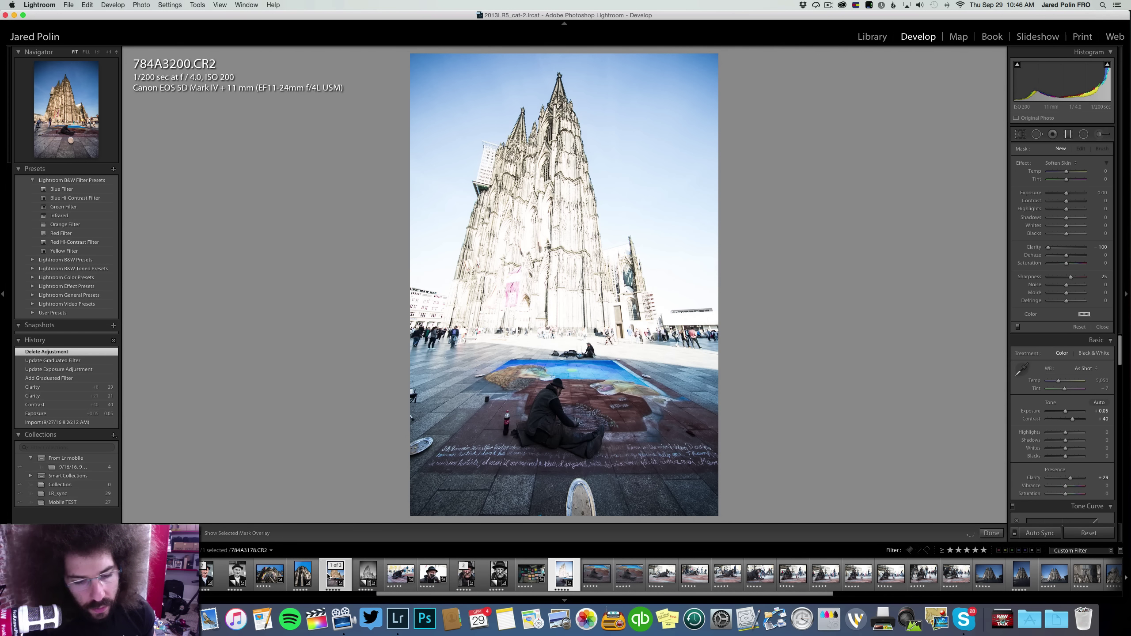
Compare both cathedral versions in Survey view and clear 784A3200's star rating
key(n)
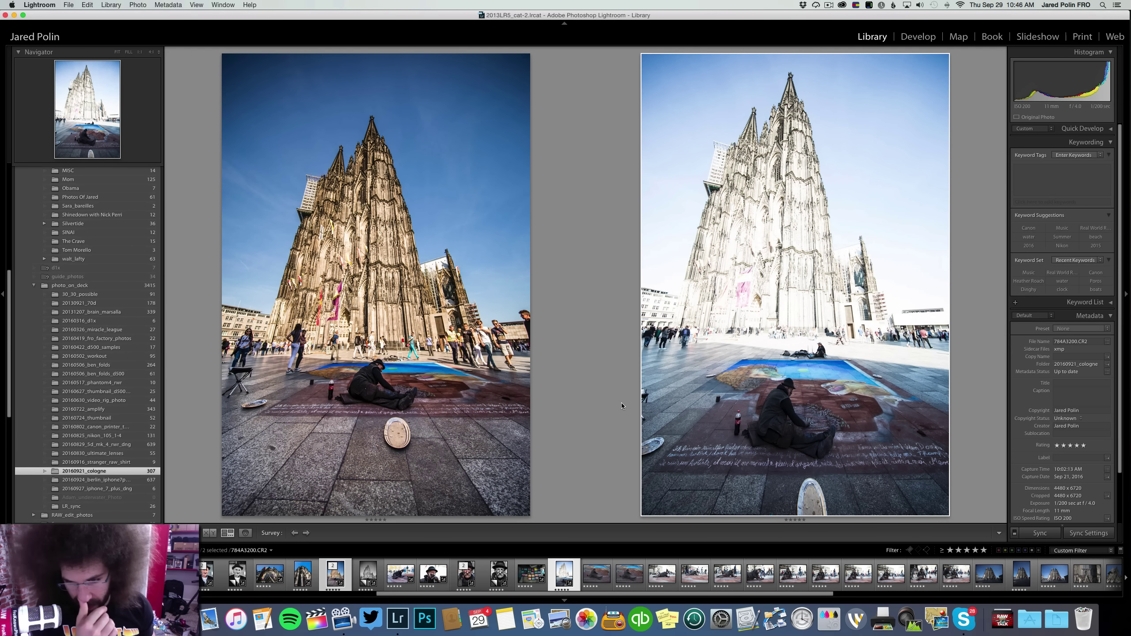
click(563, 579)
key(0)
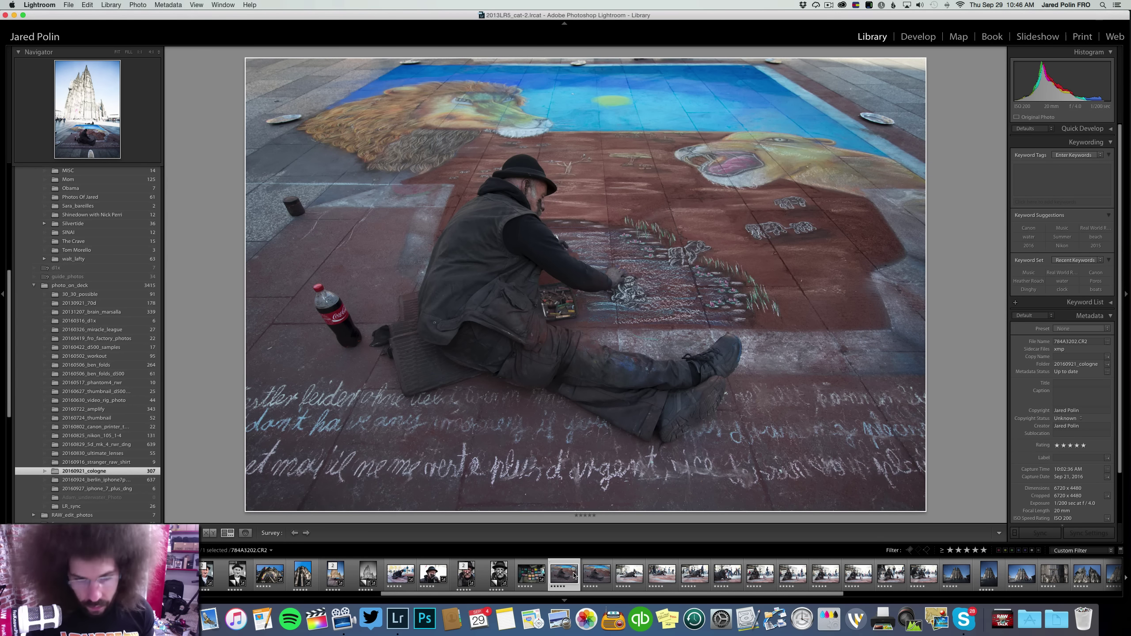
Browse the folder's grid down to the chalk-artist photo 784A3202
key(e)
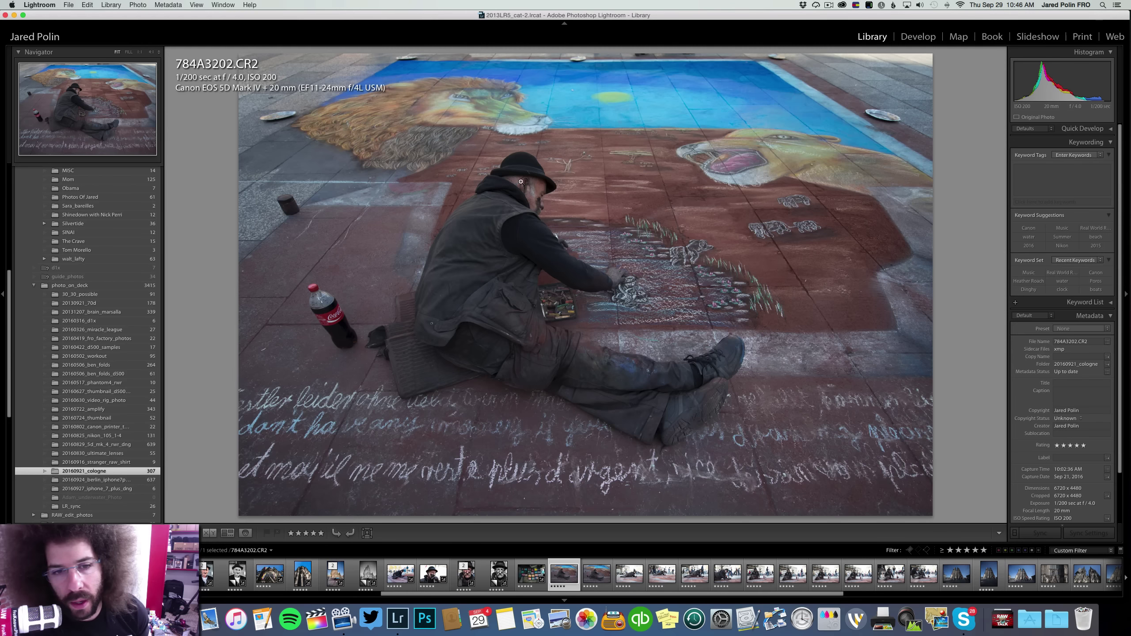
key(g)
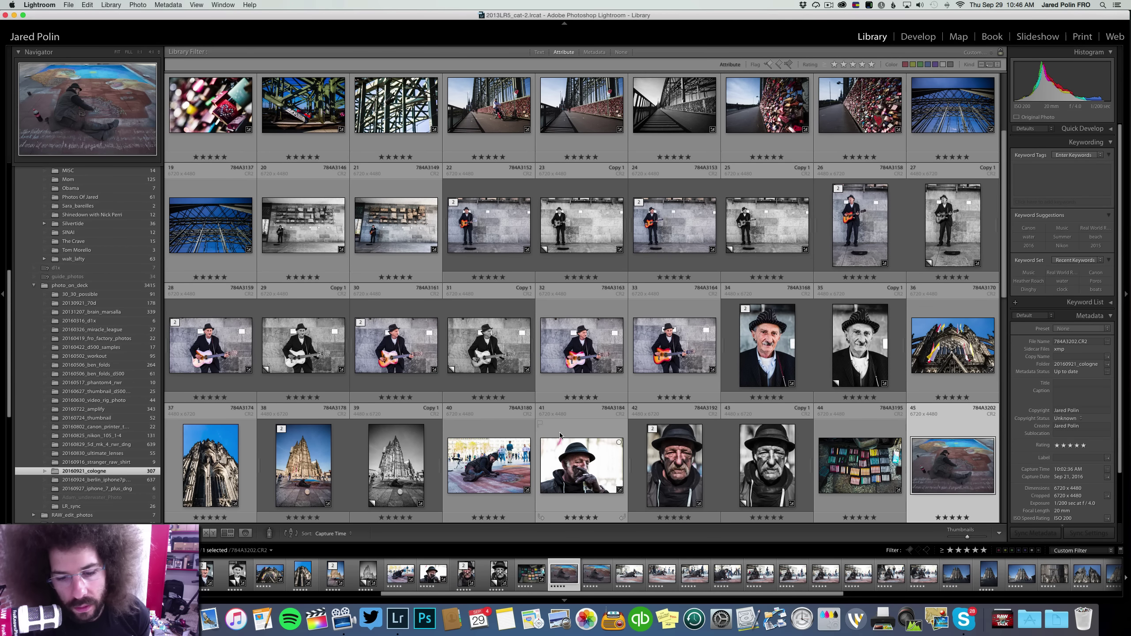
scroll(685, 403, down, 5)
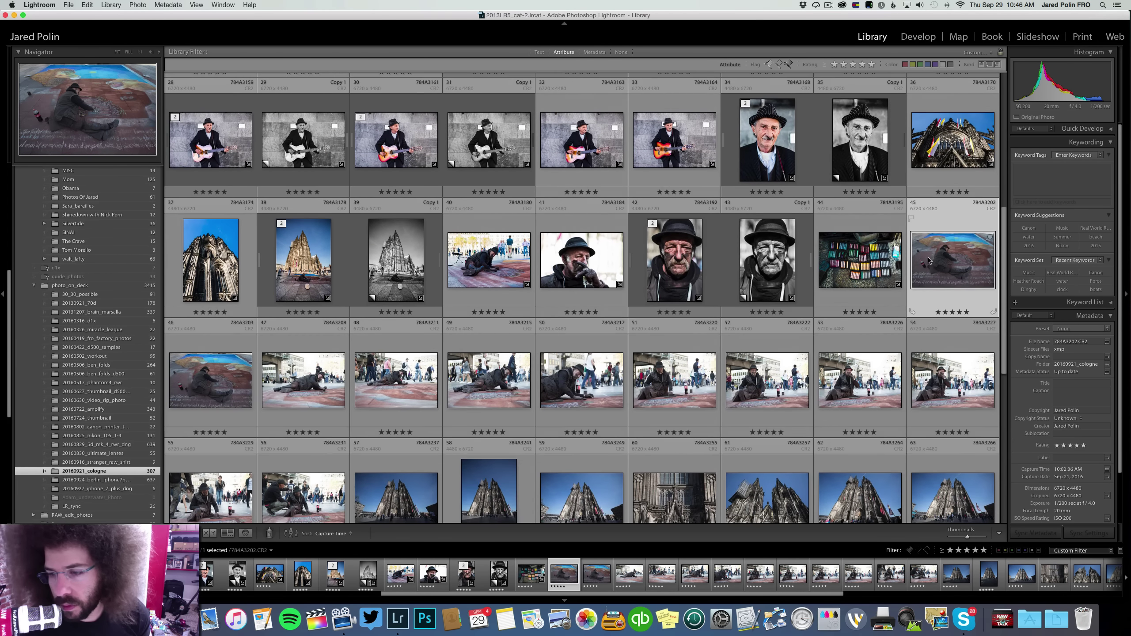
In Develop, keep 784A3202 in colour and raise contrast, clarity, vibrance, saturation and shadows
key(e)
key(d)
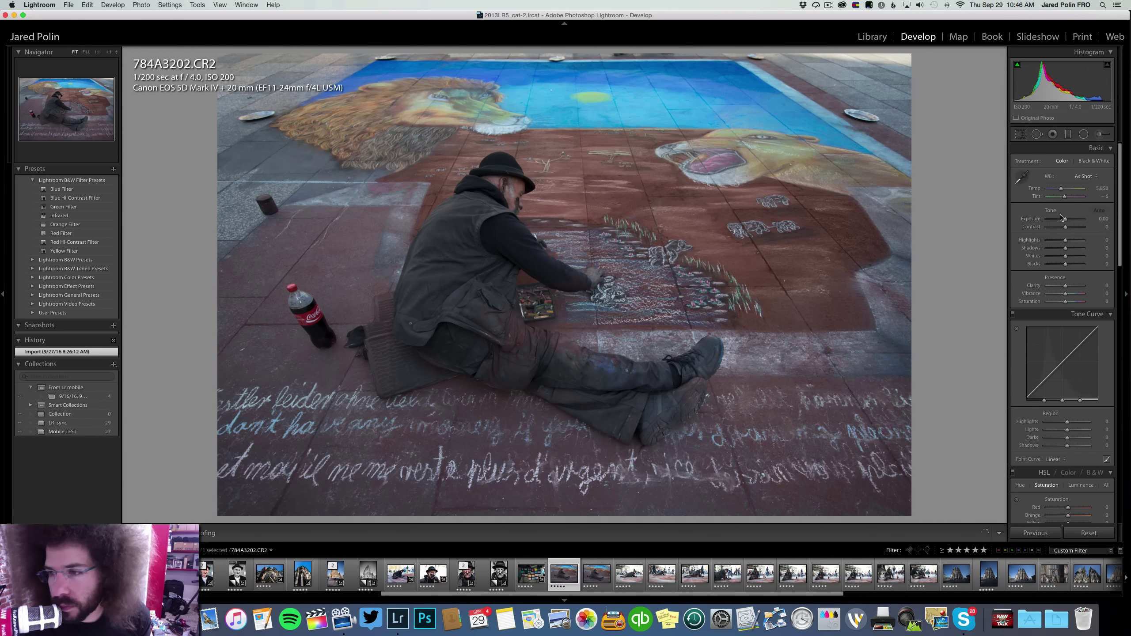
drag(1060, 218, 1078, 227)
click(1086, 161)
click(1066, 161)
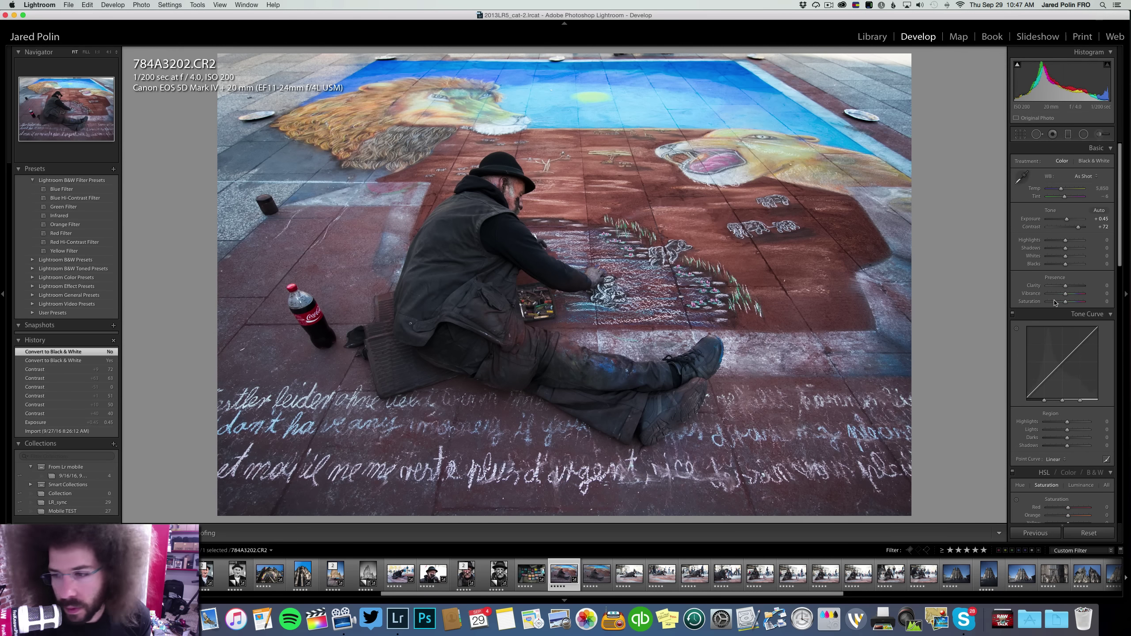
drag(1065, 286, 1072, 295)
click(1072, 302)
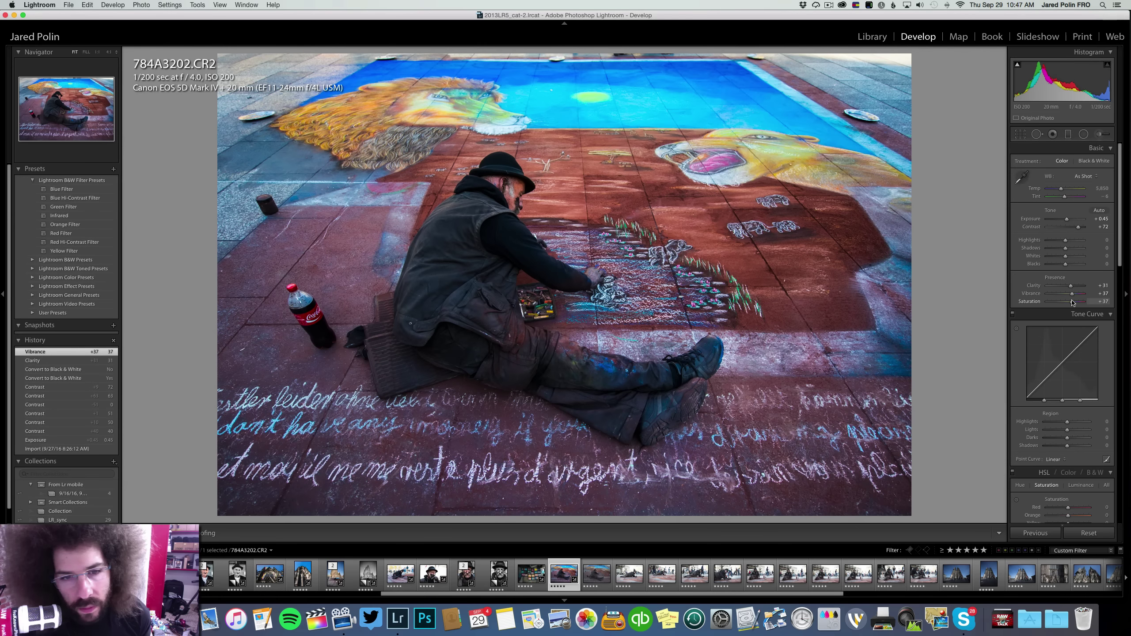
click(1074, 248)
drag(1067, 251, 1066, 220)
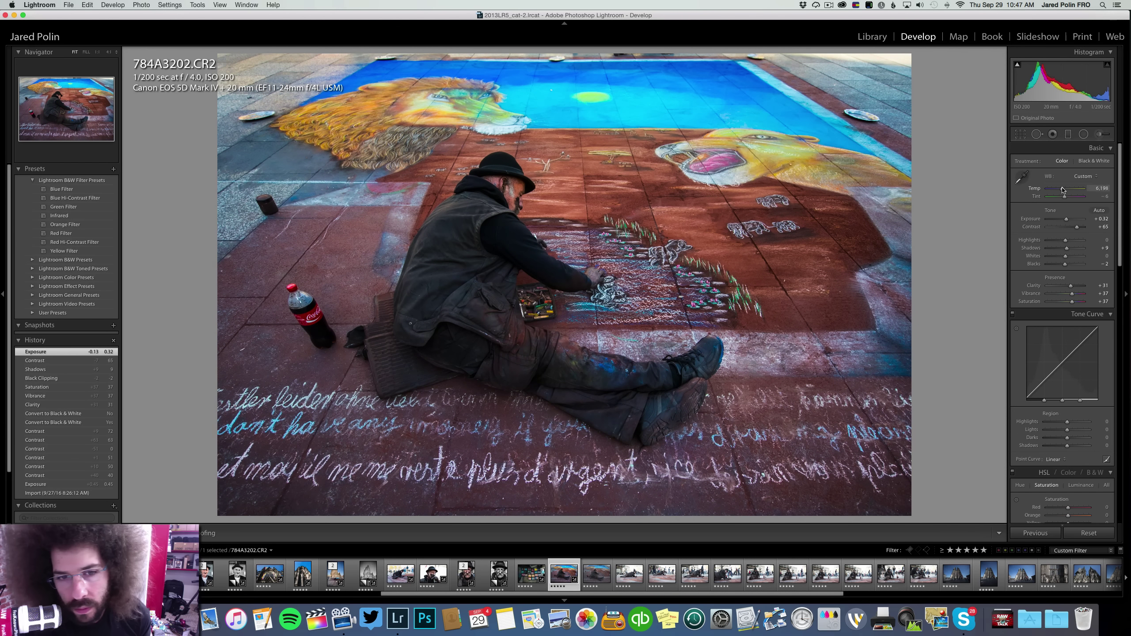
Apply the Medium Contrast curve, lift shadows to +55 and fine-tune temperature and tint
drag(1061, 191, 1064, 201)
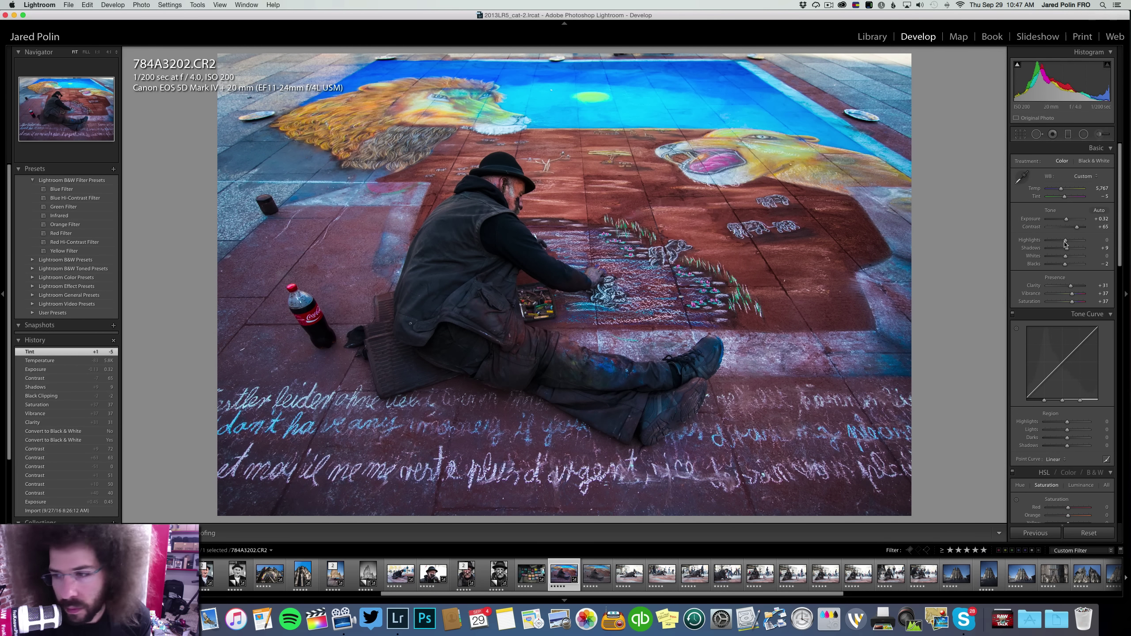
drag(1071, 286, 1071, 286)
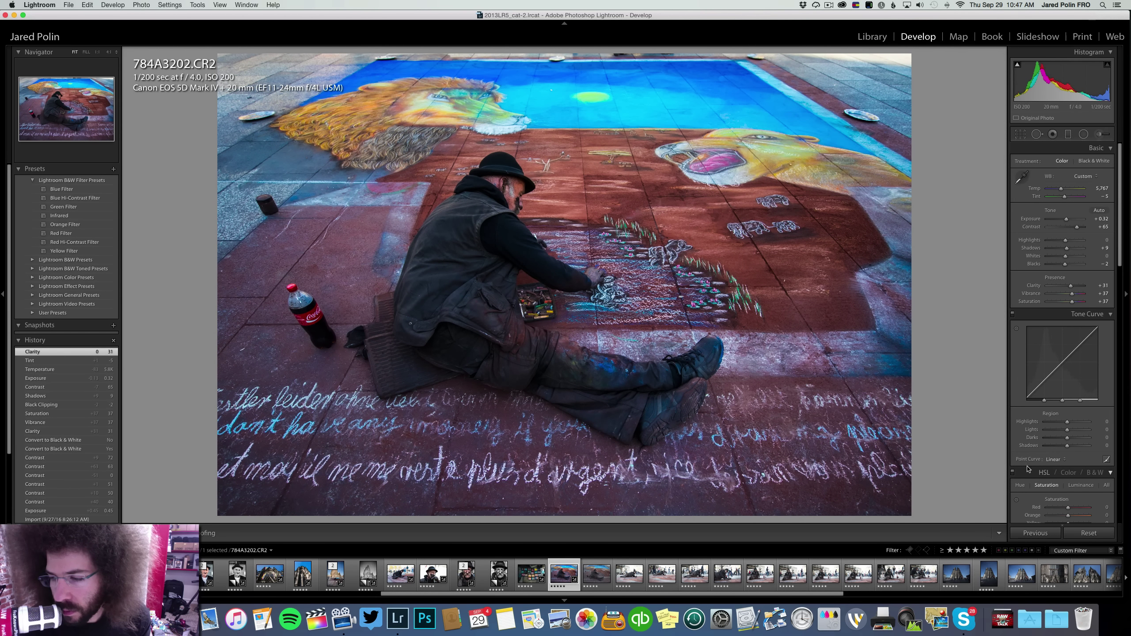
click(1045, 460)
click(1051, 466)
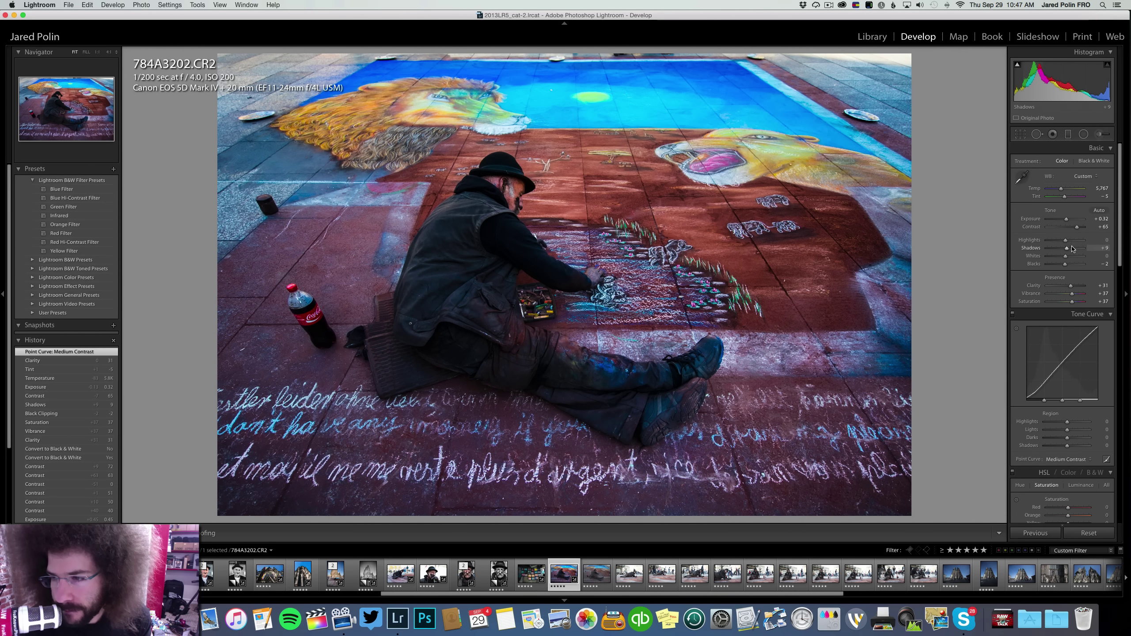
drag(1073, 249, 1076, 248)
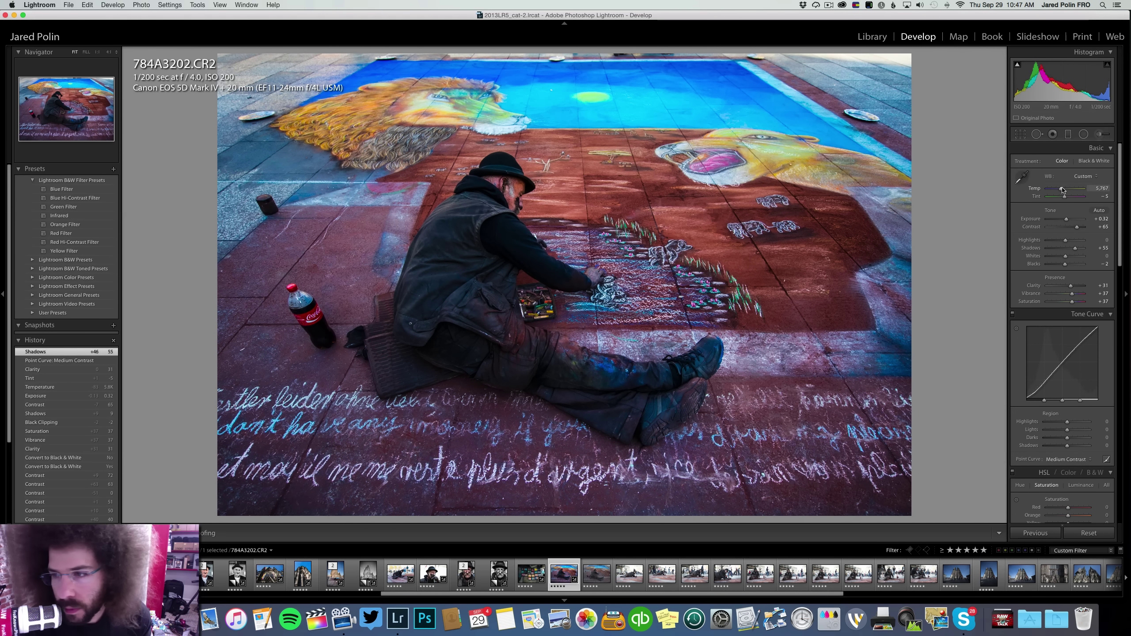
drag(1061, 190, 1063, 190)
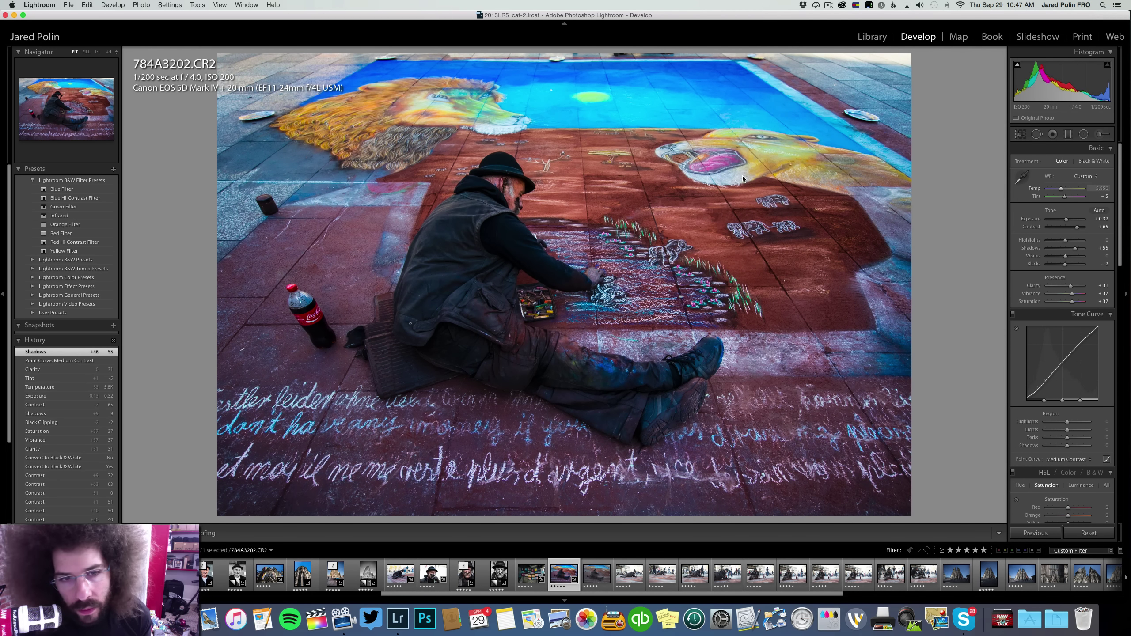
click(566, 164)
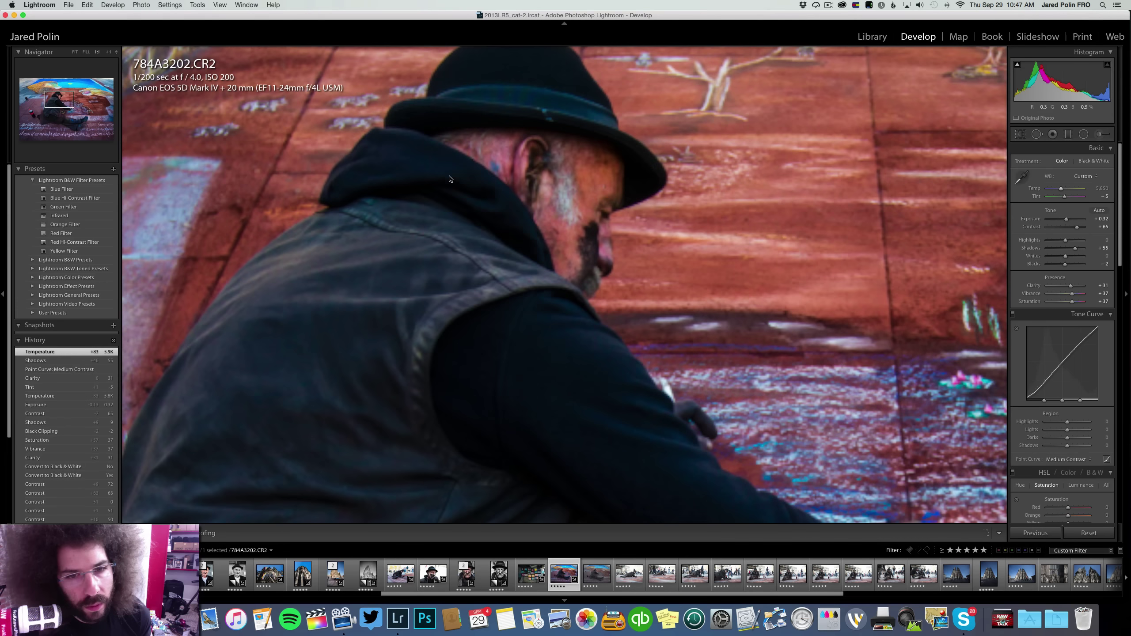
click(573, 146)
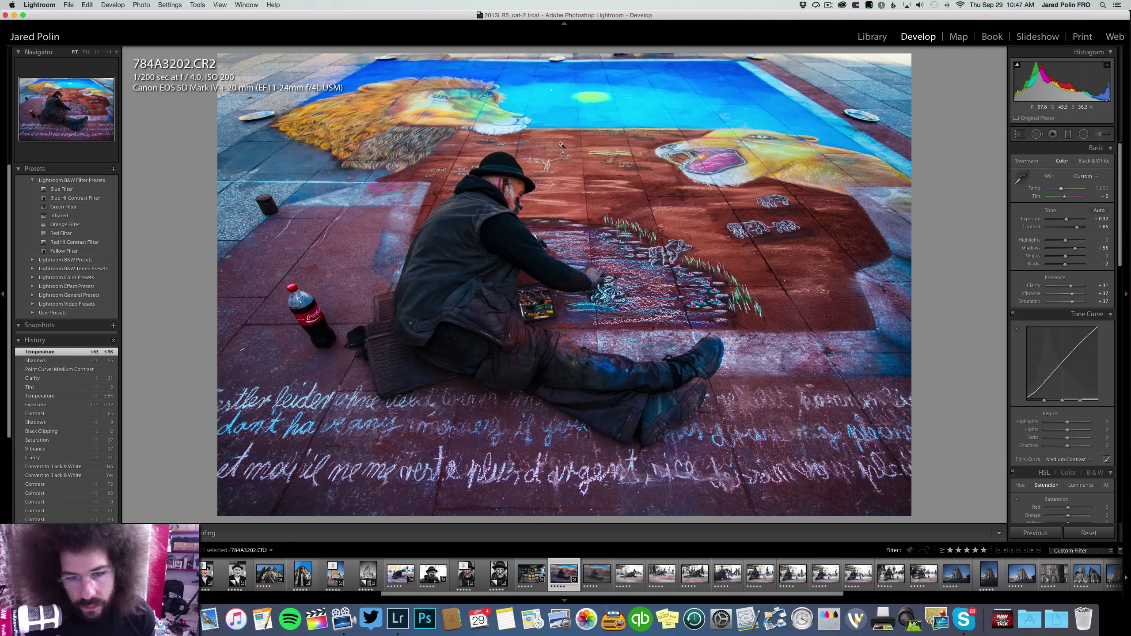
key(Right)
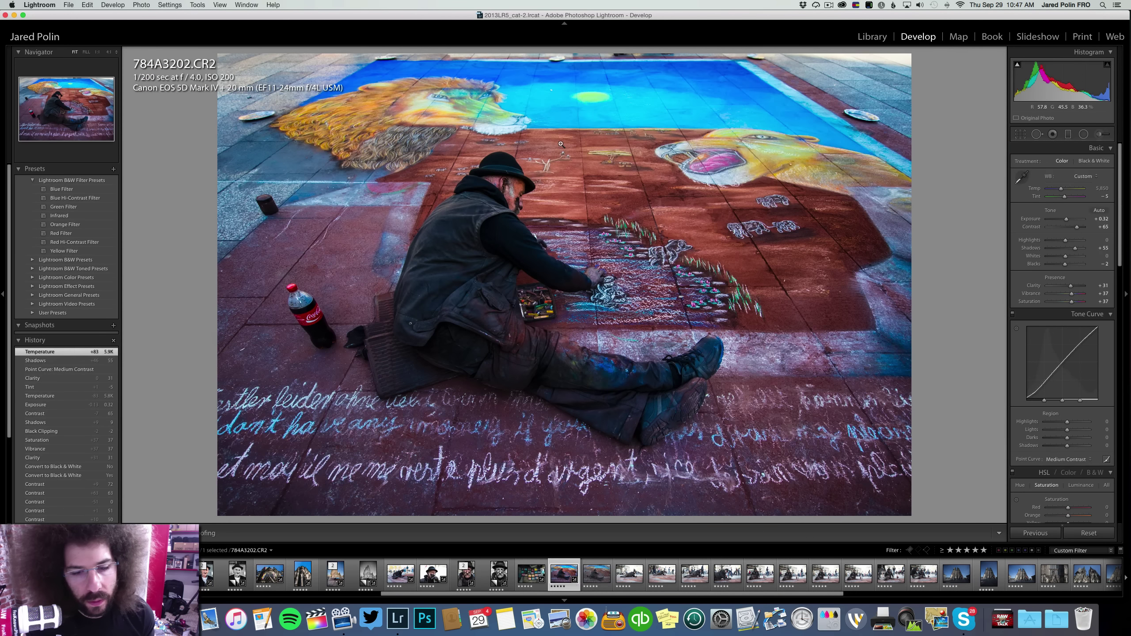
Compare the edited shot with the next one, then rate the next chalk-artist shot five stars
key(Right)
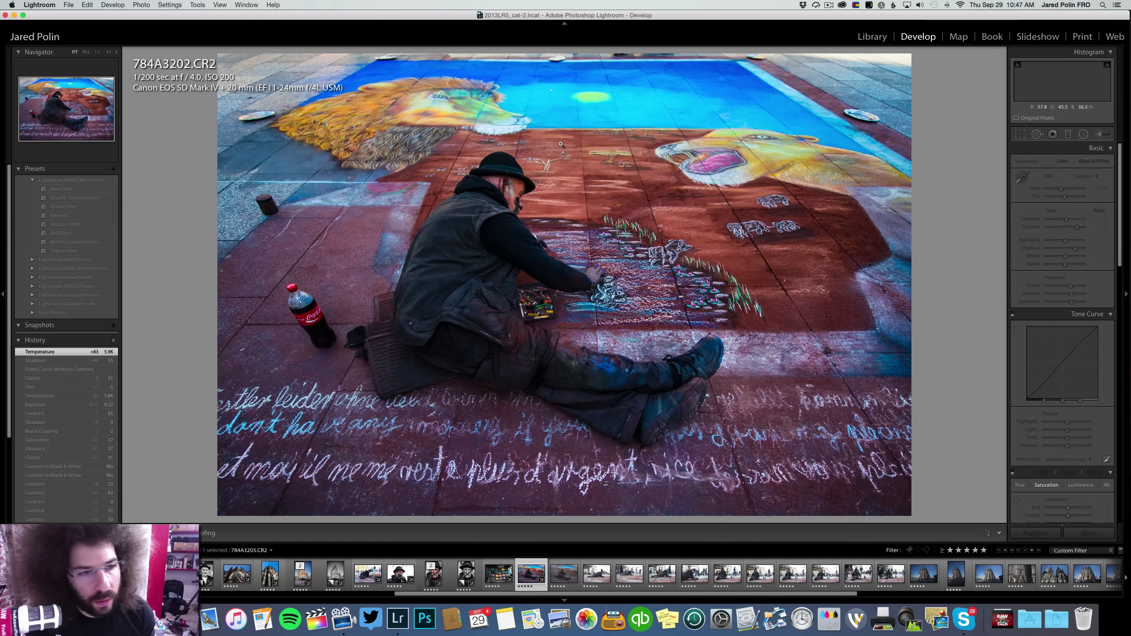
key(Right)
key(Left)
key(Left)
key(Right)
key(Left)
key(Right)
key(5)
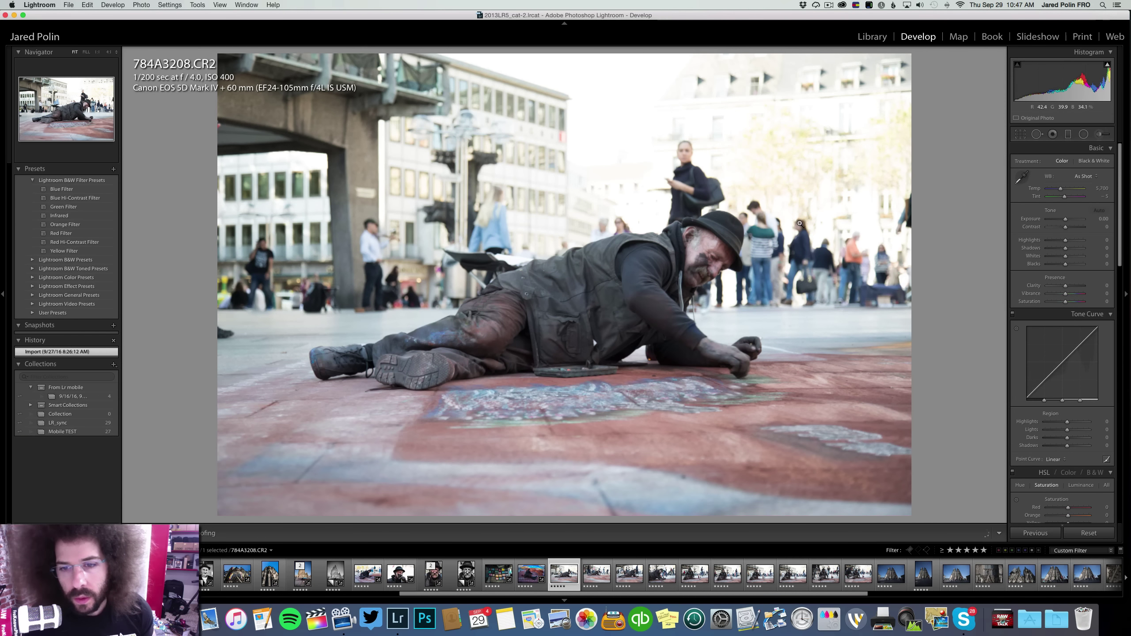
click(710, 258)
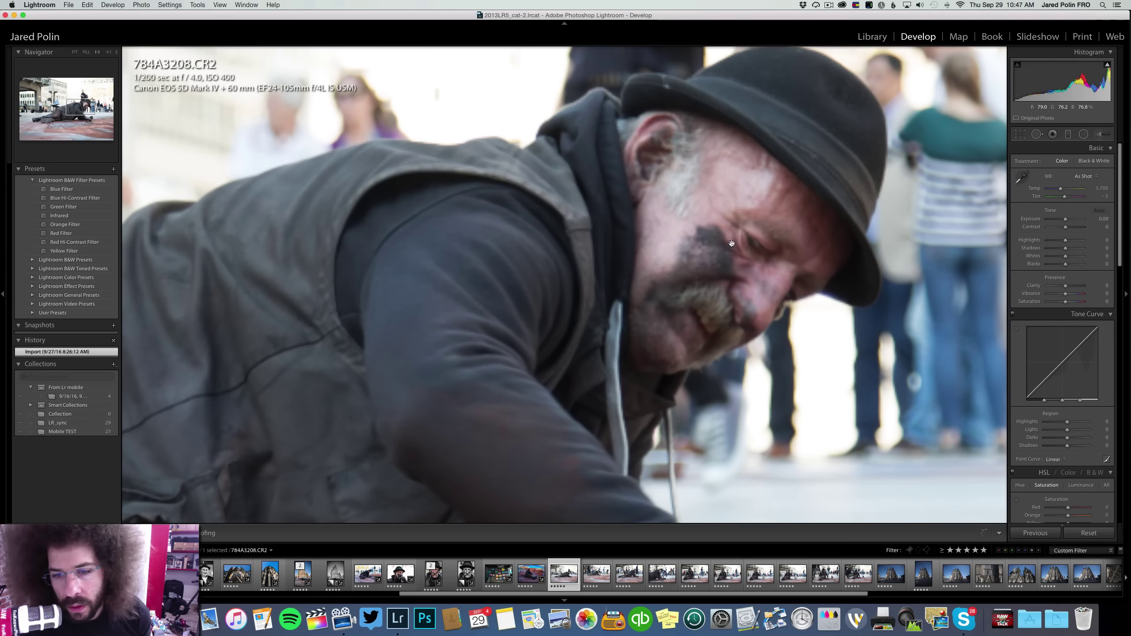
click(732, 214)
Make 784A3208 black and white with contrast +67, Medium Contrast curve, clarity +36, highlights -77
click(1079, 163)
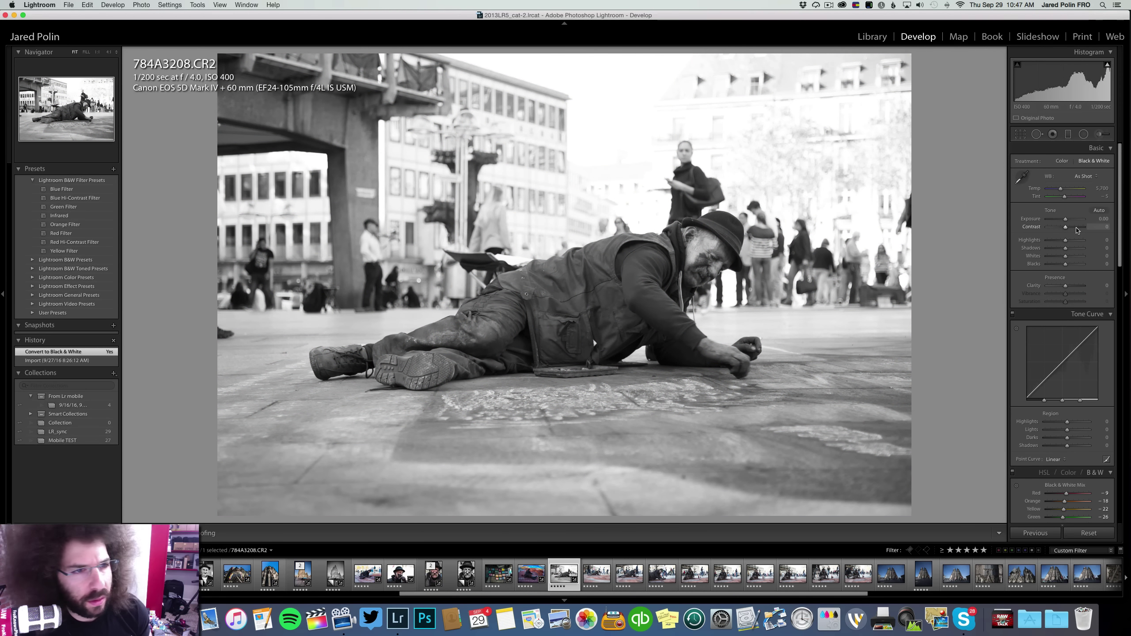
drag(1065, 219, 1076, 227)
click(1054, 462)
click(1065, 467)
drag(1065, 285, 1064, 222)
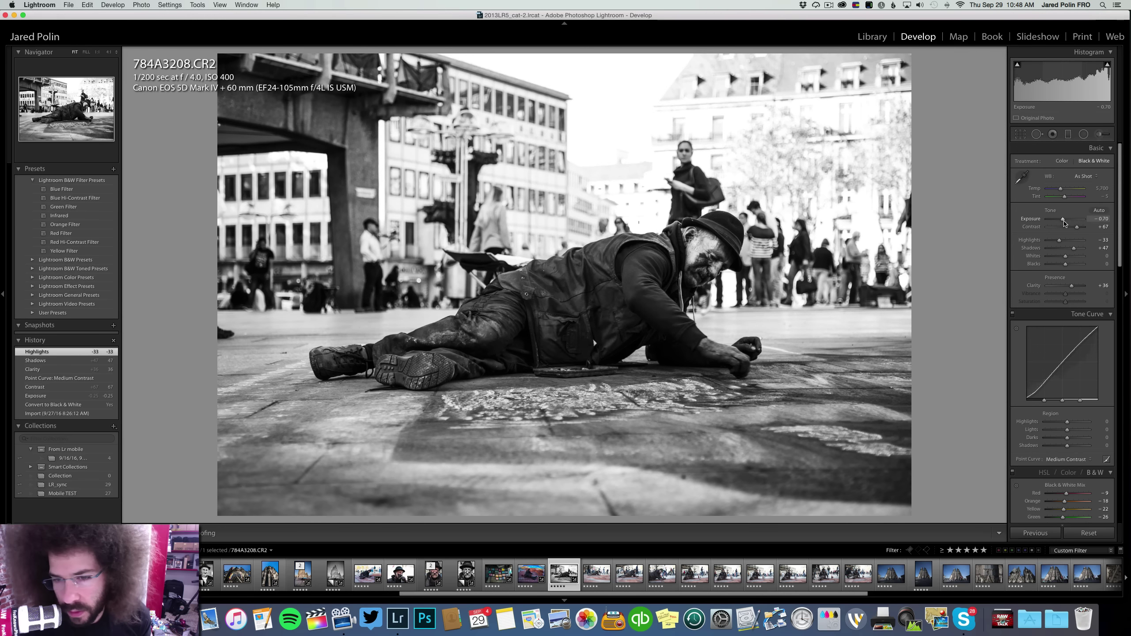
double_click(1064, 242)
drag(1062, 242, 1082, 257)
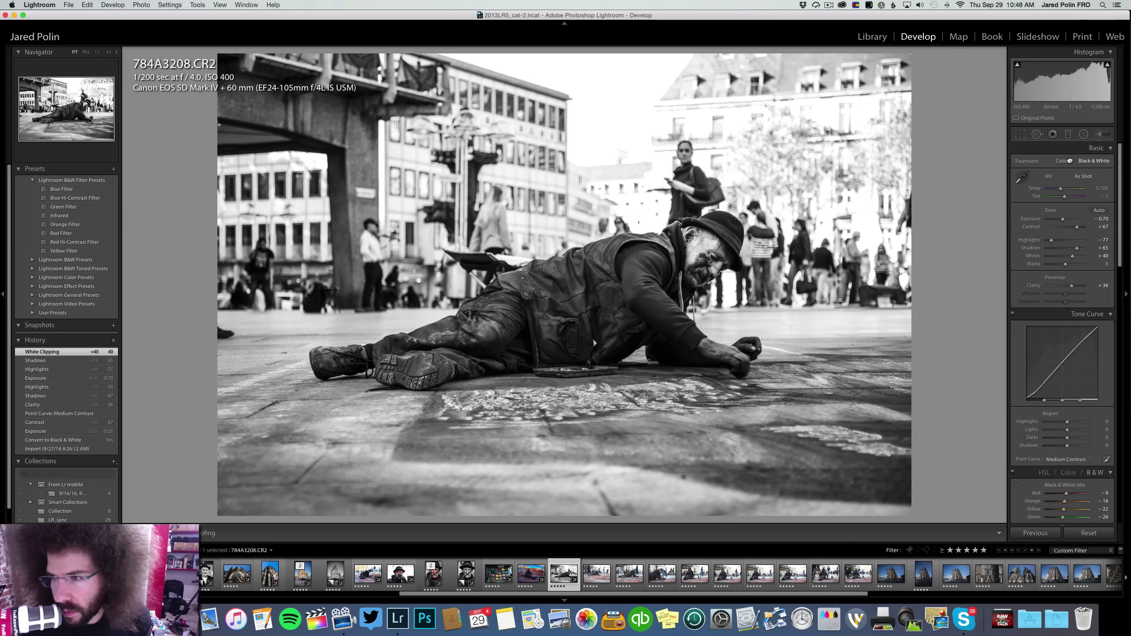
Return 784A3208 to colour, warm the temperature, and raise contrast to +79, vibrance +26, saturation +27
click(1064, 161)
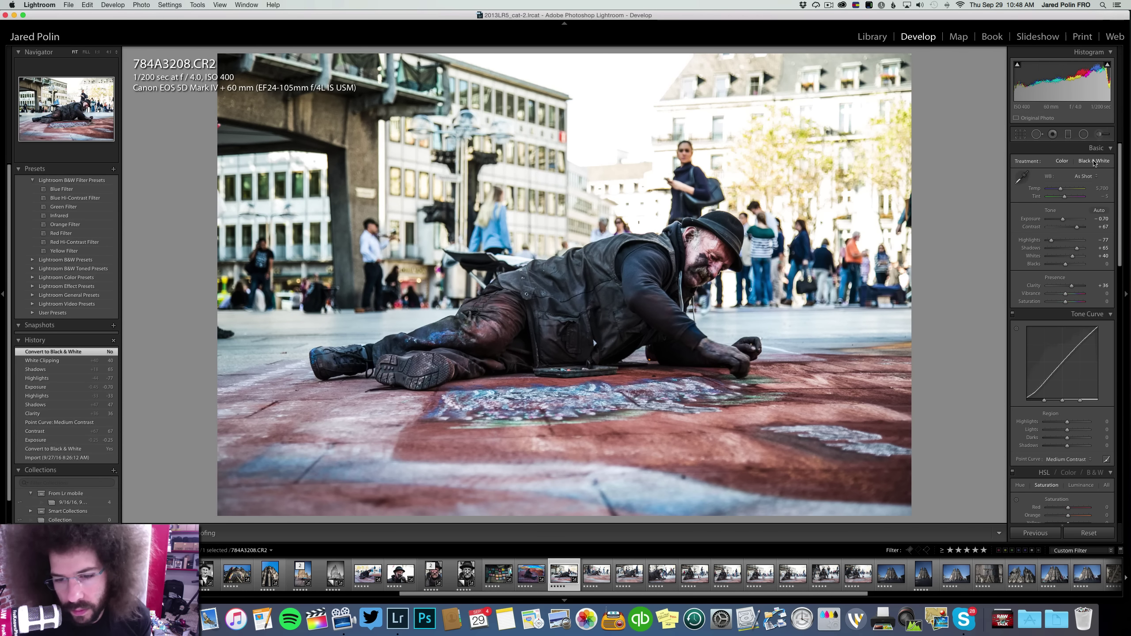
click(1094, 162)
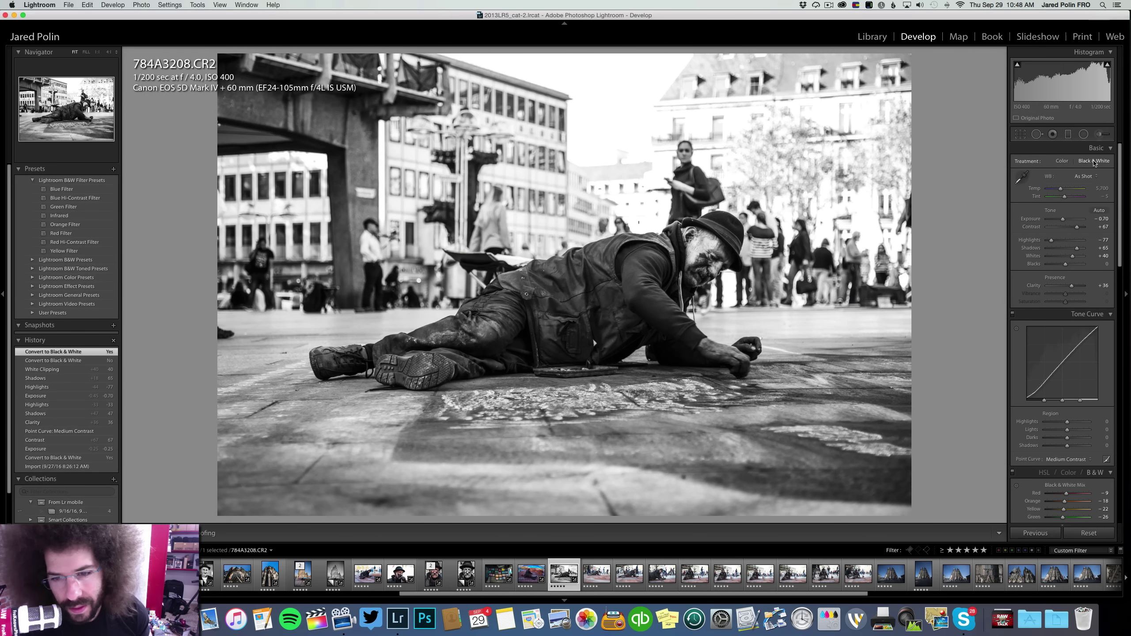
click(1062, 160)
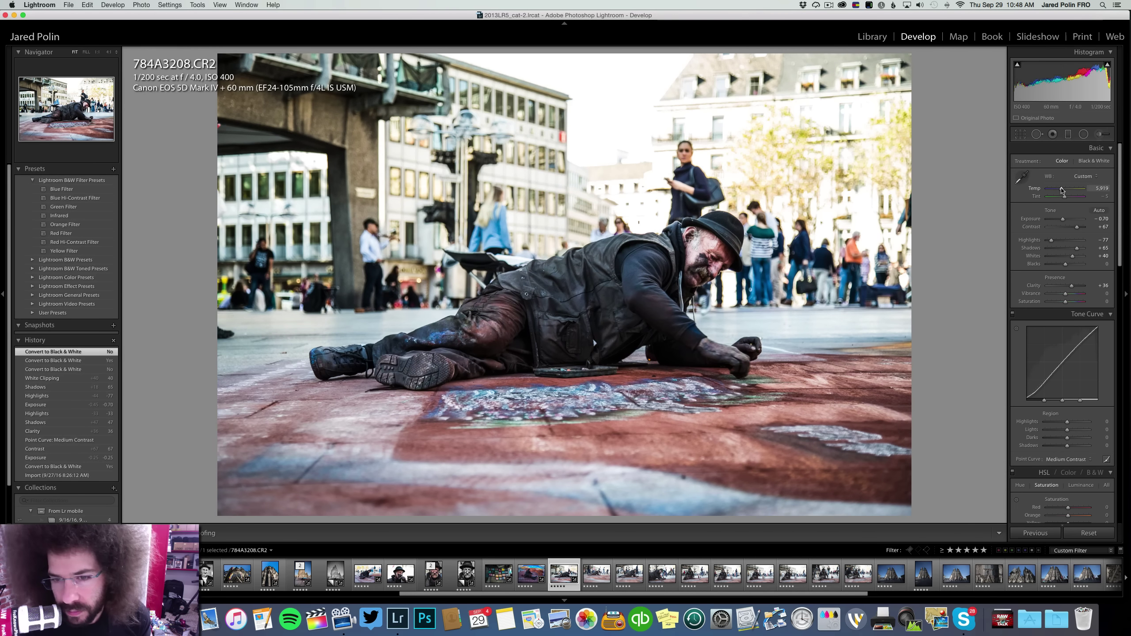
drag(1062, 191, 1062, 191)
click(1086, 161)
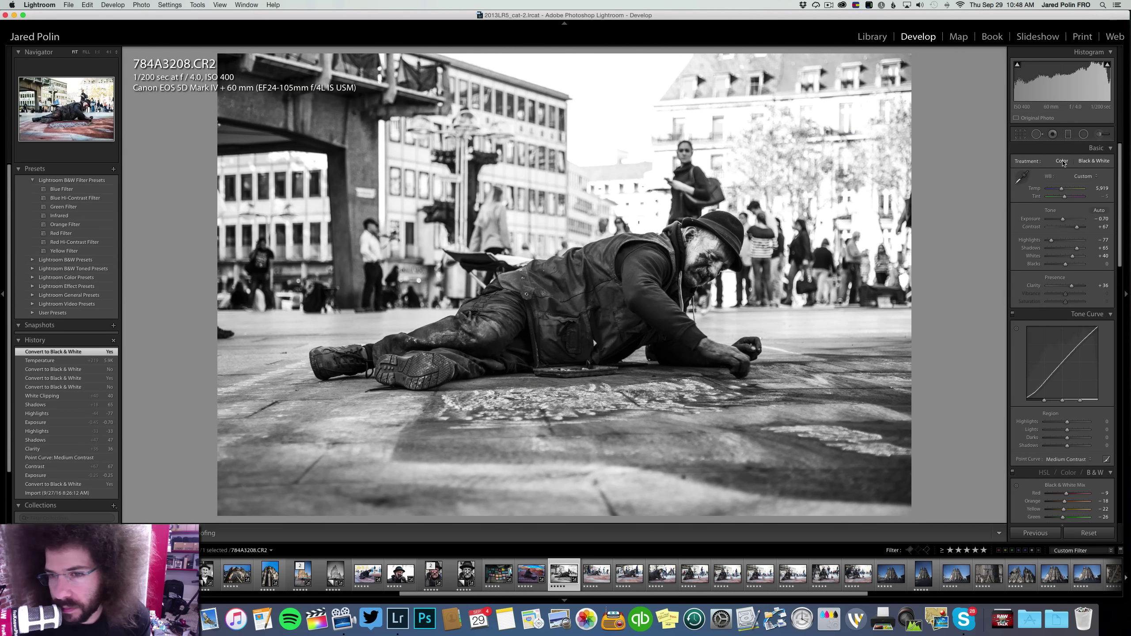
click(1067, 162)
drag(1078, 227, 1080, 227)
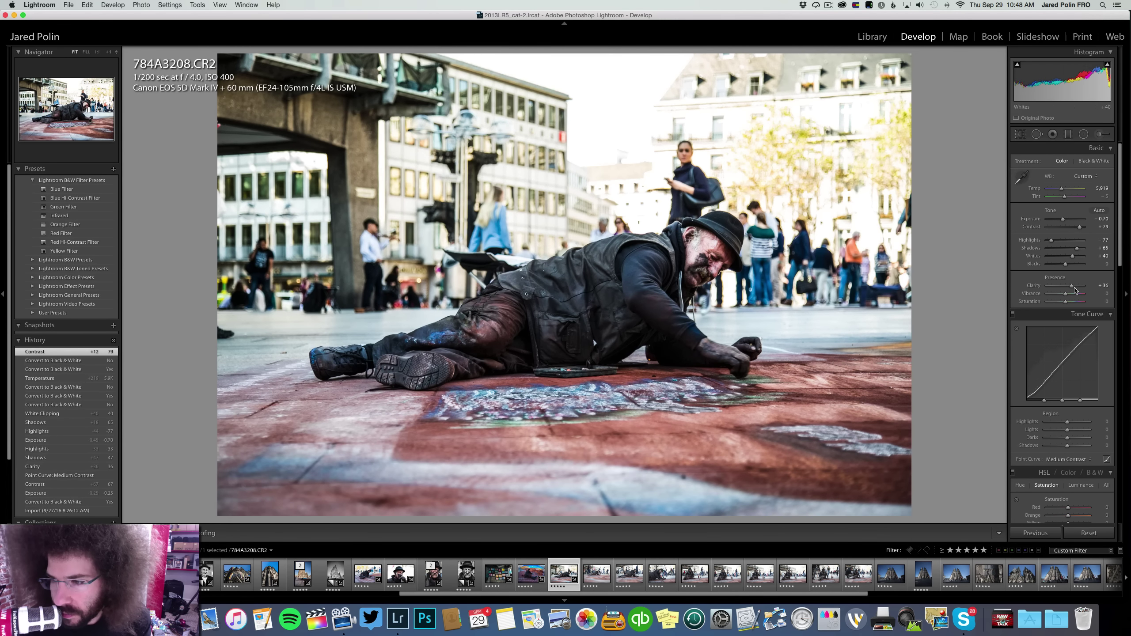
drag(1065, 294, 1069, 303)
click(522, 321)
Check the leg and hands at 1:1, then cool temperature slightly and set saturation to +23
mouse_move(241, 357)
mouse_down()
mouse_move(392, 319)
mouse_move(405, 279)
mouse_move(638, 246)
mouse_move(641, 263)
mouse_move(601, 247)
mouse_up()
drag(753, 237, 561, 279)
drag(710, 279, 383, 285)
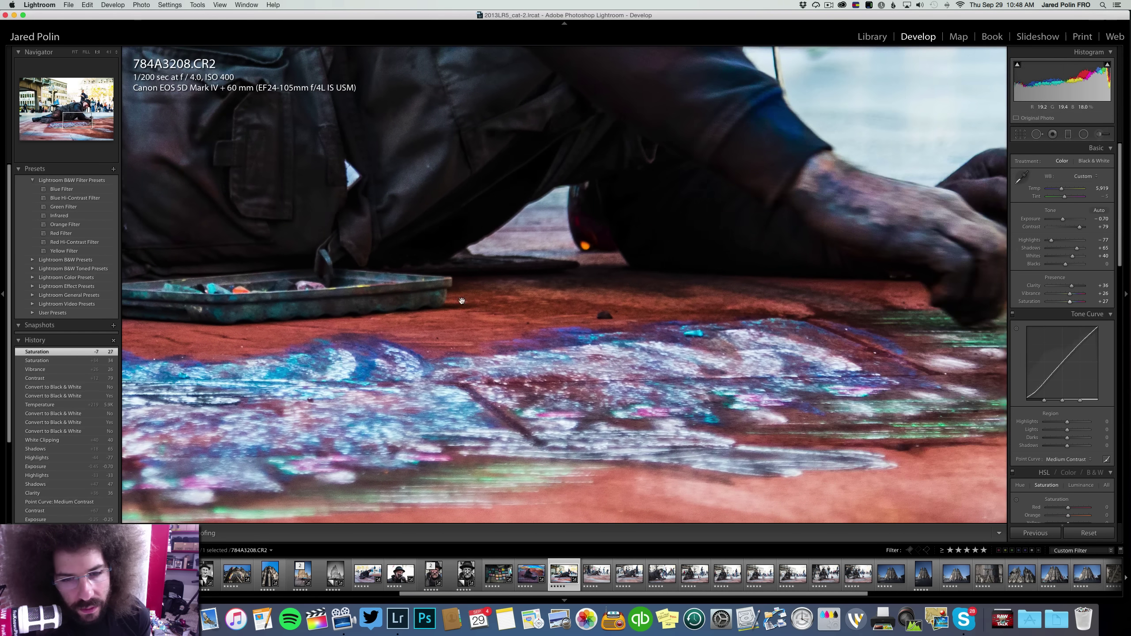
drag(868, 276, 540, 281)
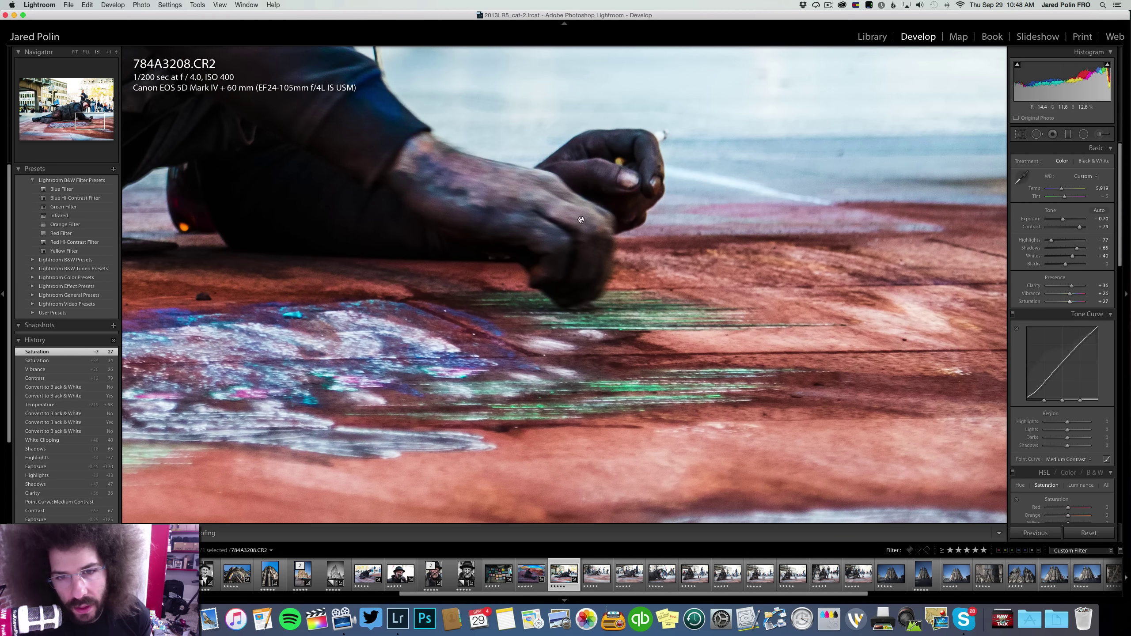
click(600, 277)
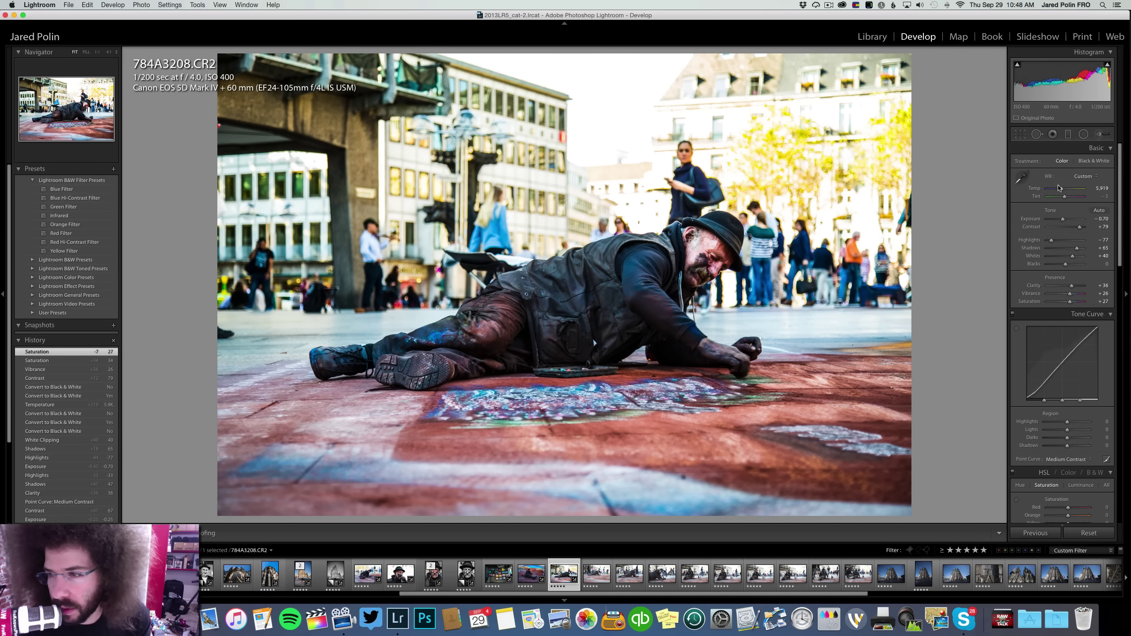
drag(1061, 189, 1062, 190)
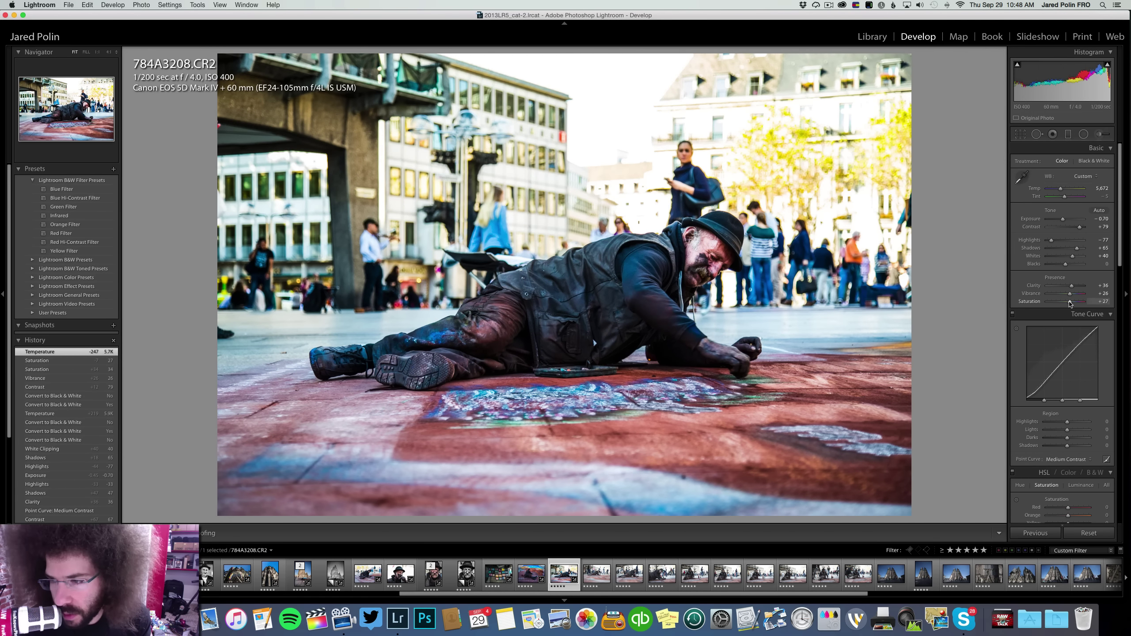
drag(1068, 303, 1070, 304)
Sync 784A3208's settings to the next ten chalk-artist photos in the filmstrip
key(Right)
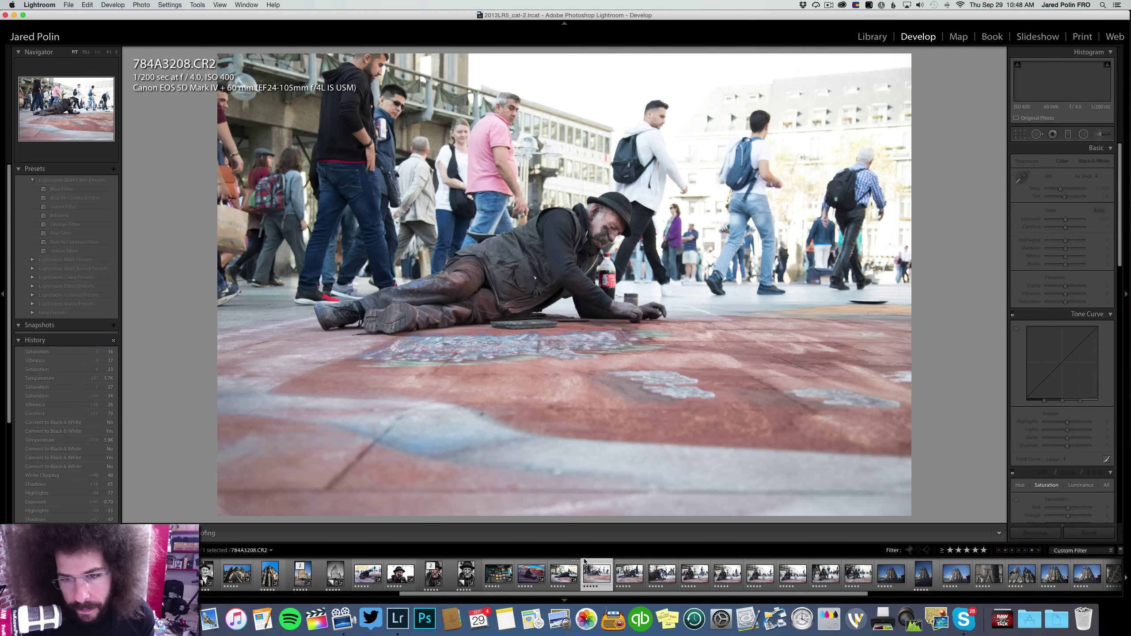
key(Left)
key(Right)
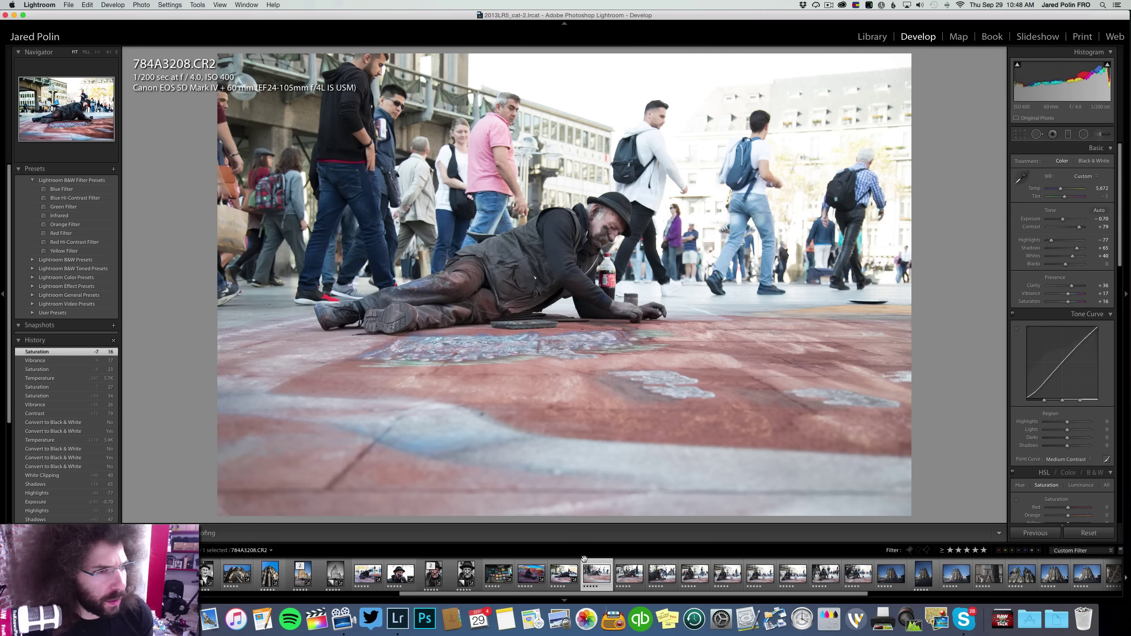
key(Left)
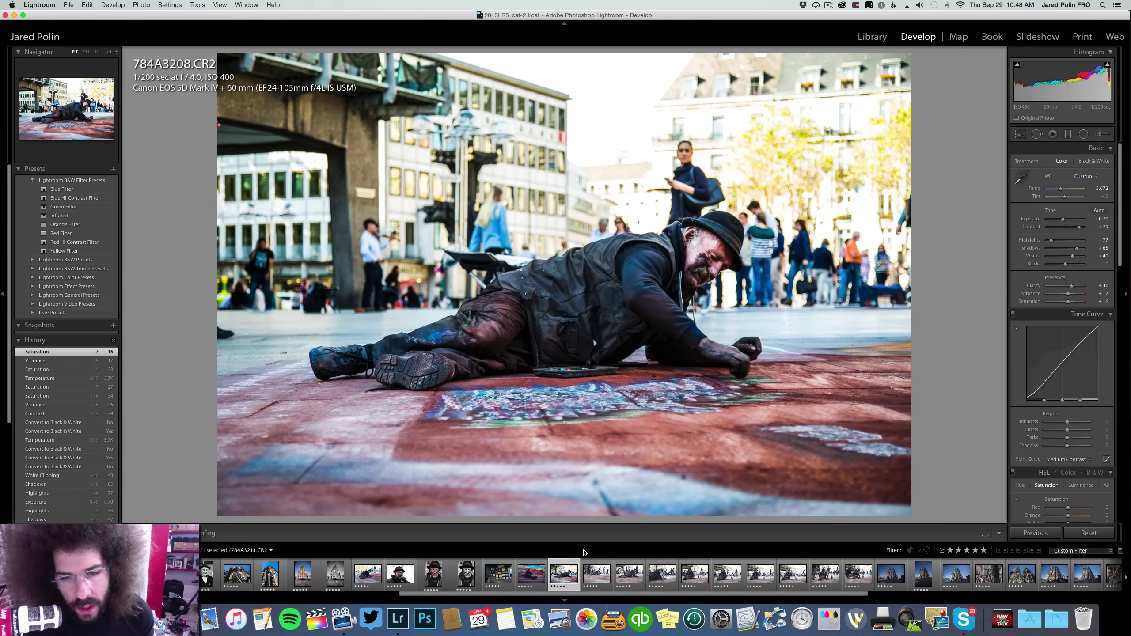
key(Right)
key(Left)
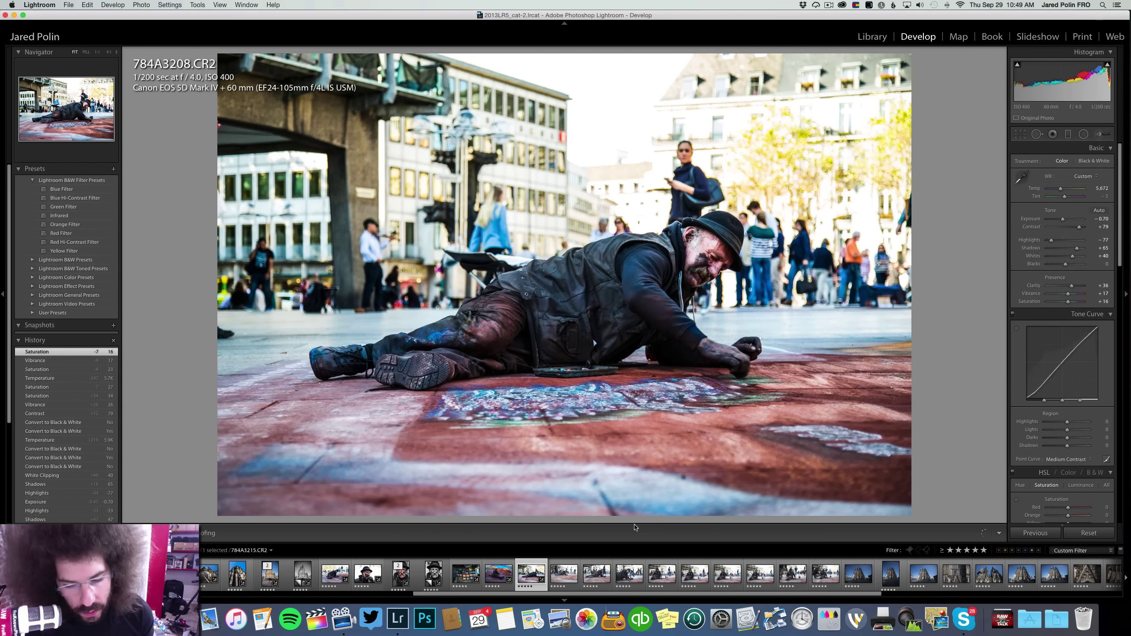
shift+click(850, 575)
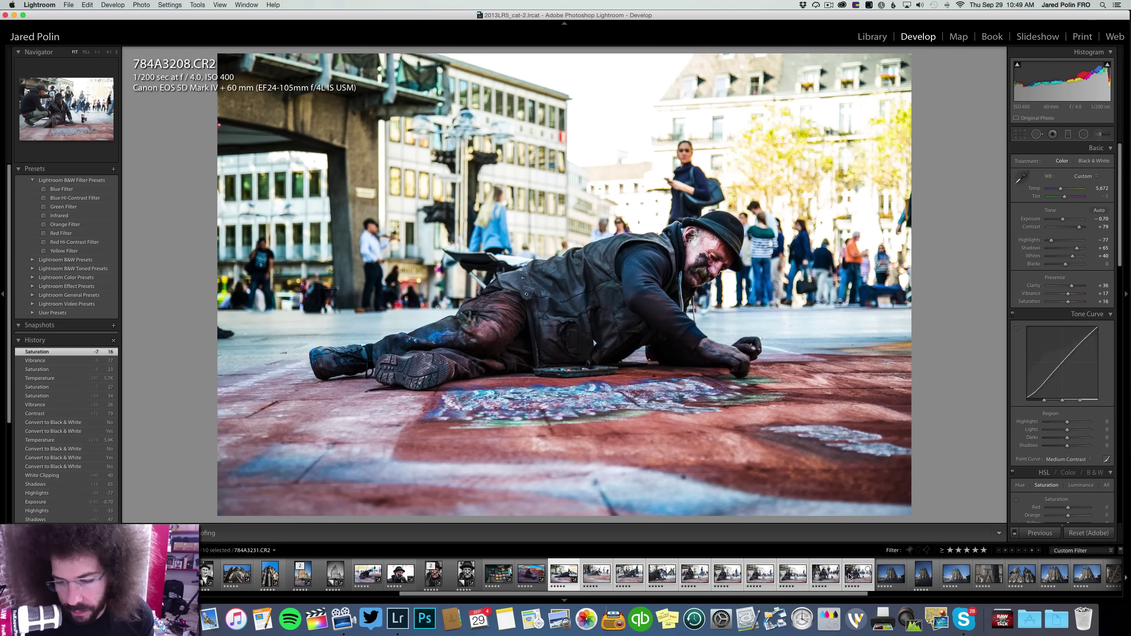
click(1039, 533)
key(Return)
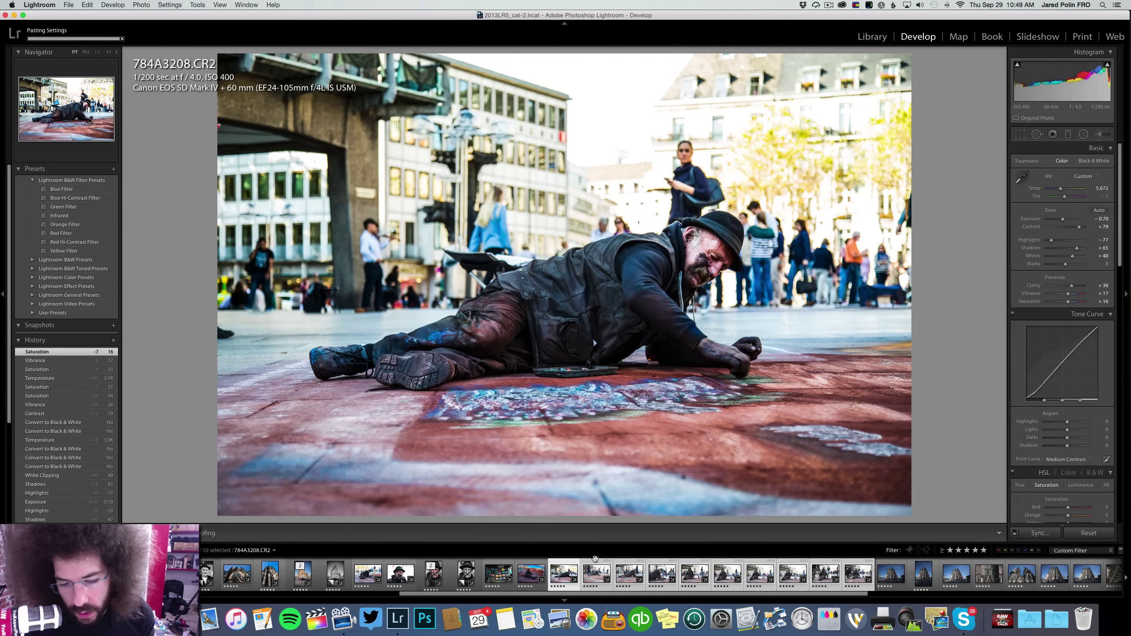
Turn 784A3211 black and white with contrast raised to +100
click(596, 566)
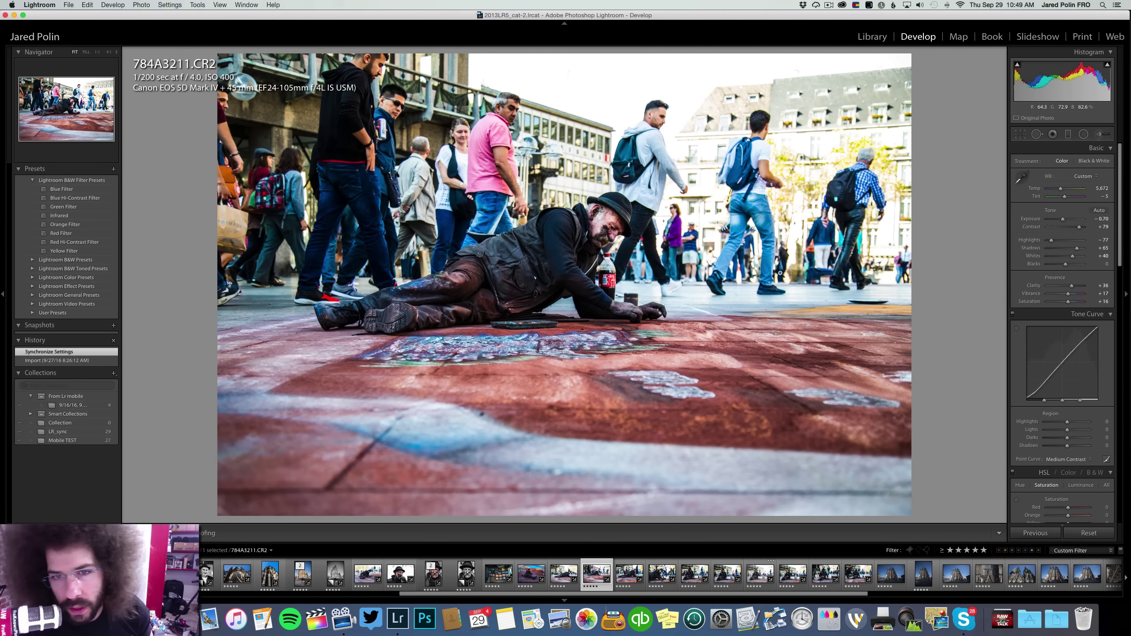
click(1094, 161)
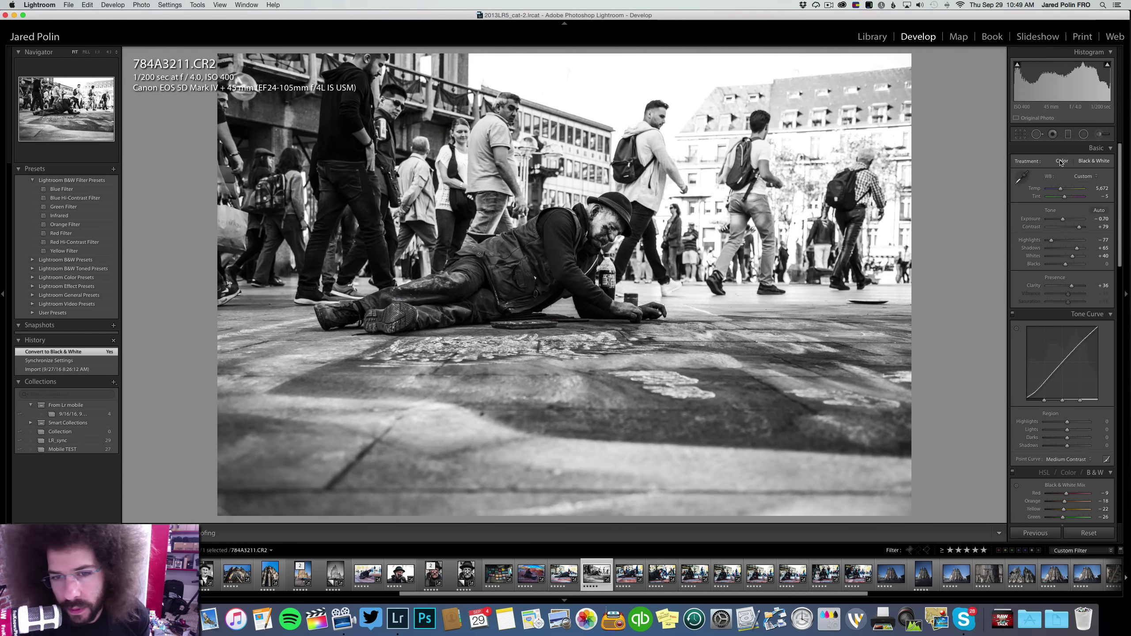
click(1062, 162)
click(1092, 161)
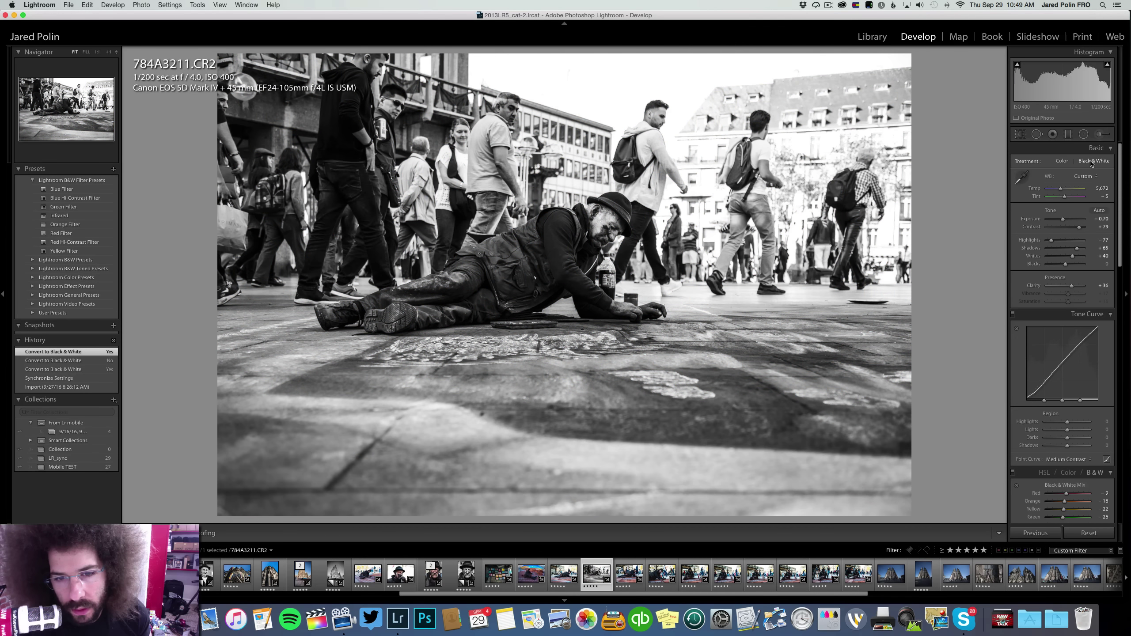
click(1062, 161)
click(1092, 163)
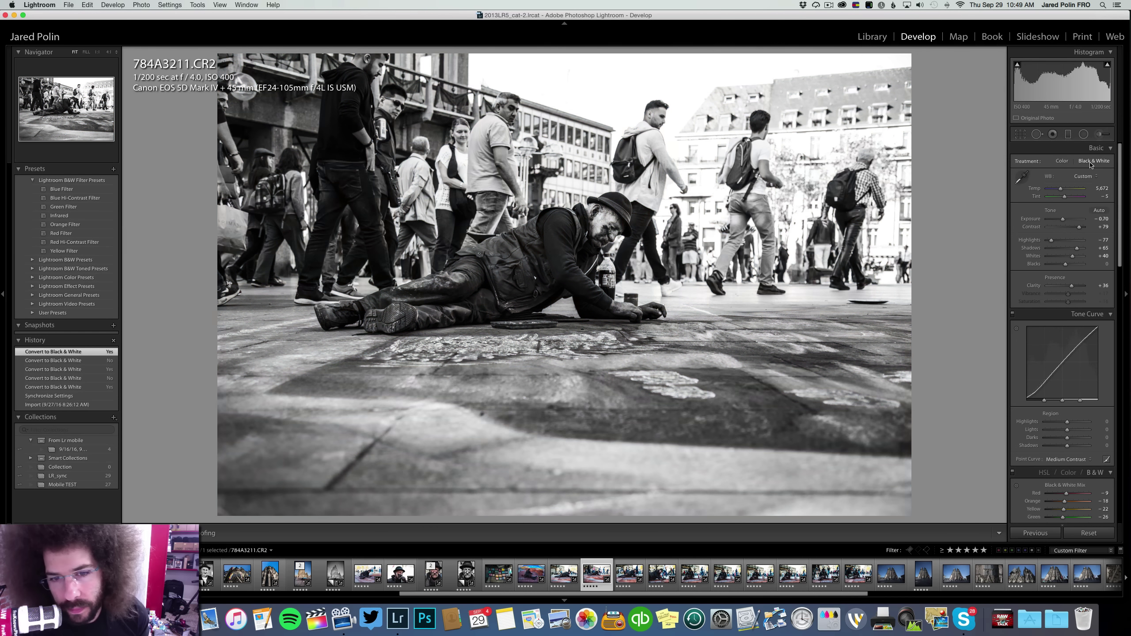
drag(1083, 229, 1053, 242)
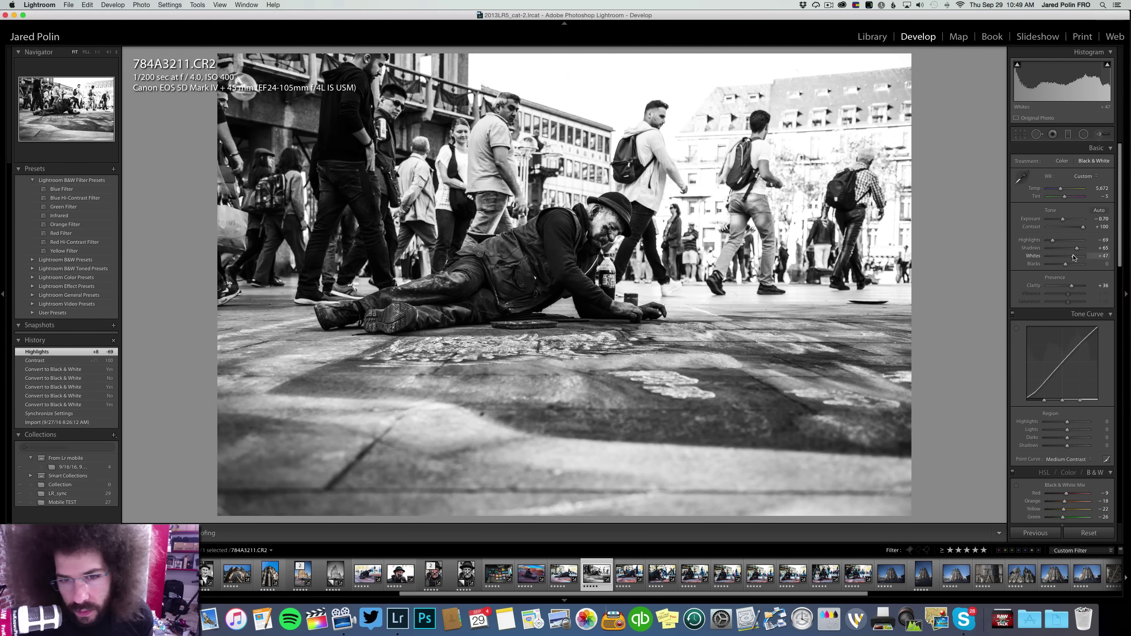
Keep 784A3215 in colour with exposure +0.60 and contrast +97
key(Right)
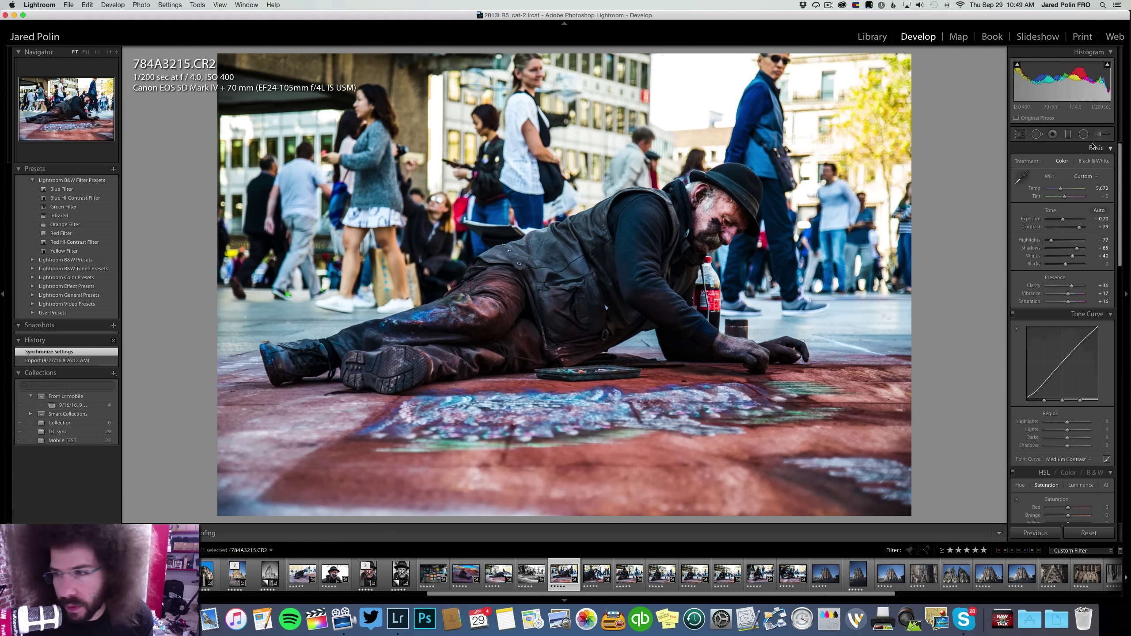
click(1086, 162)
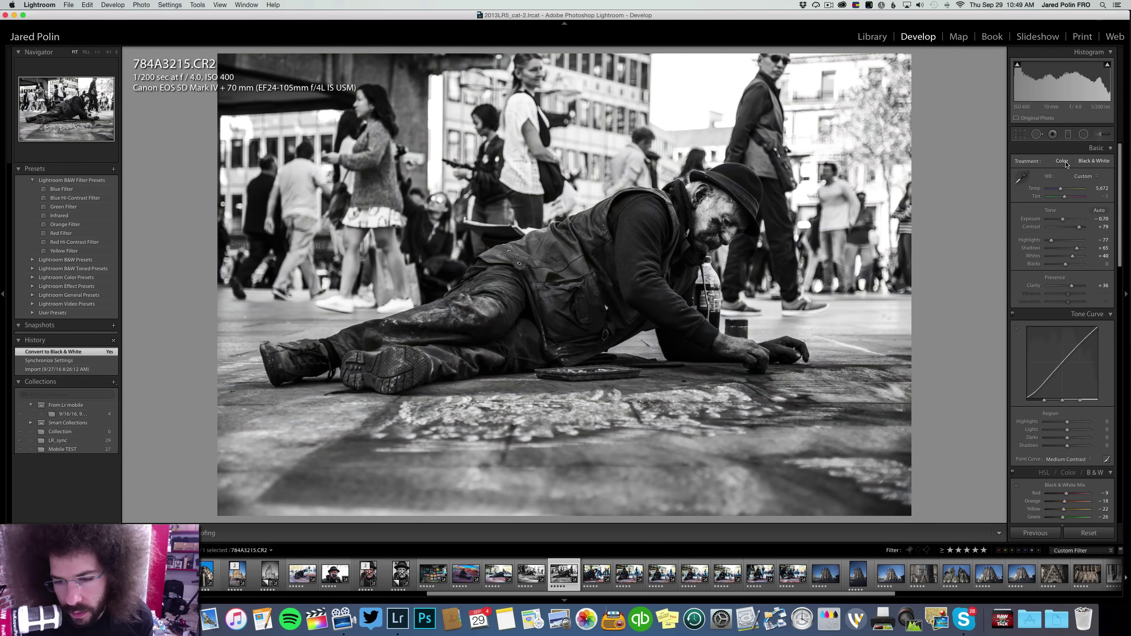
click(1066, 164)
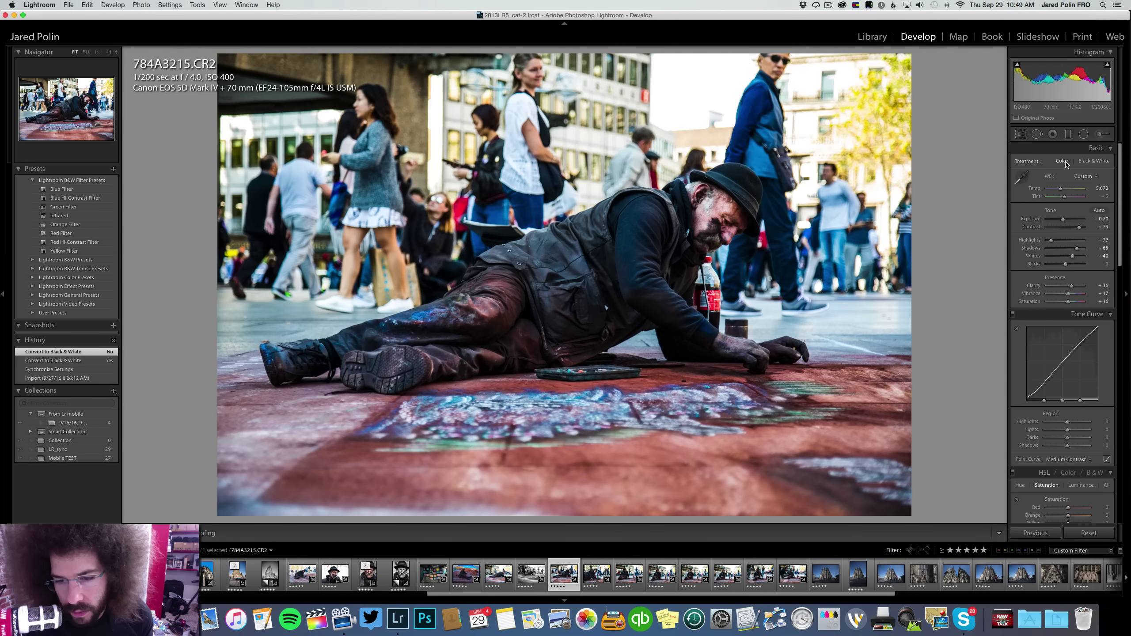
click(1062, 219)
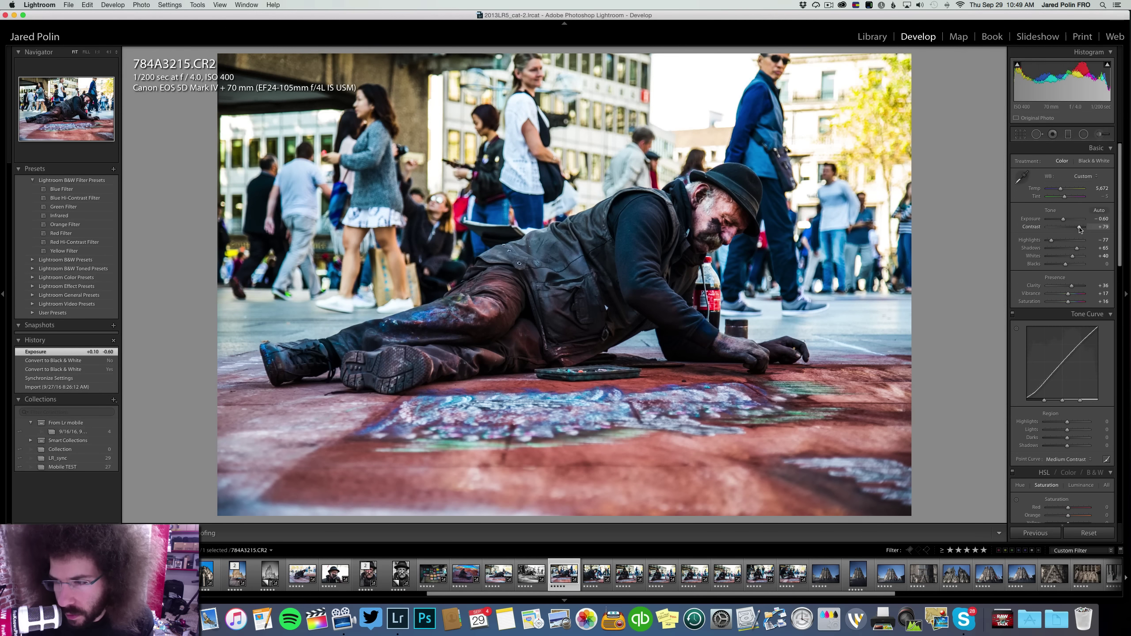
drag(1079, 229, 1073, 258)
Keep 784A3217 in colour with exposure -0.35 and contrast +96
key(Right)
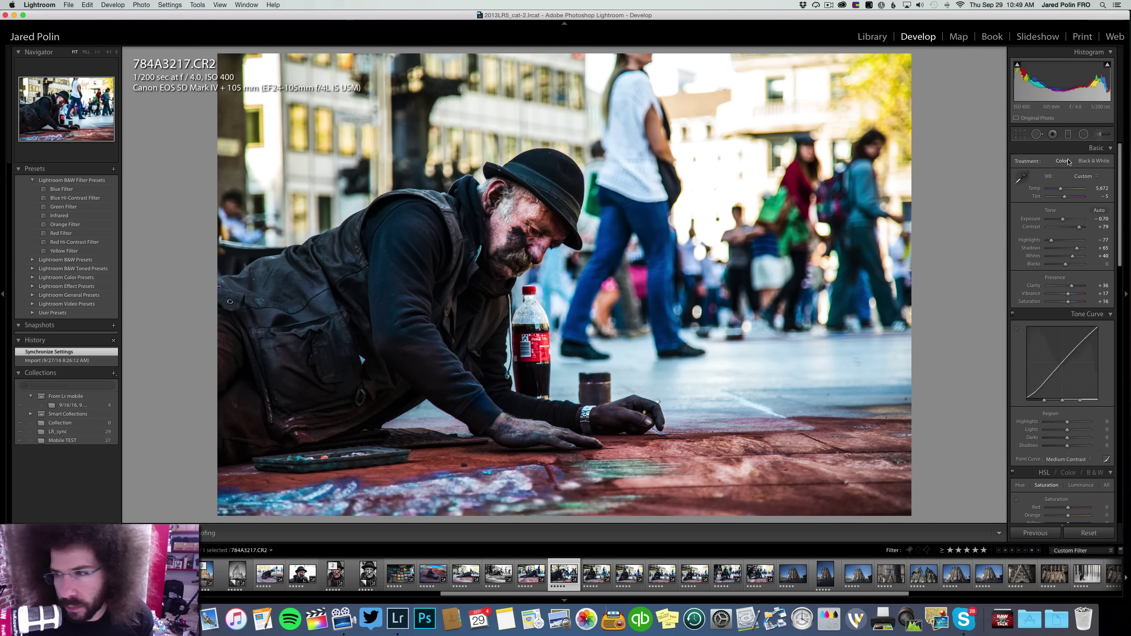
key(v)
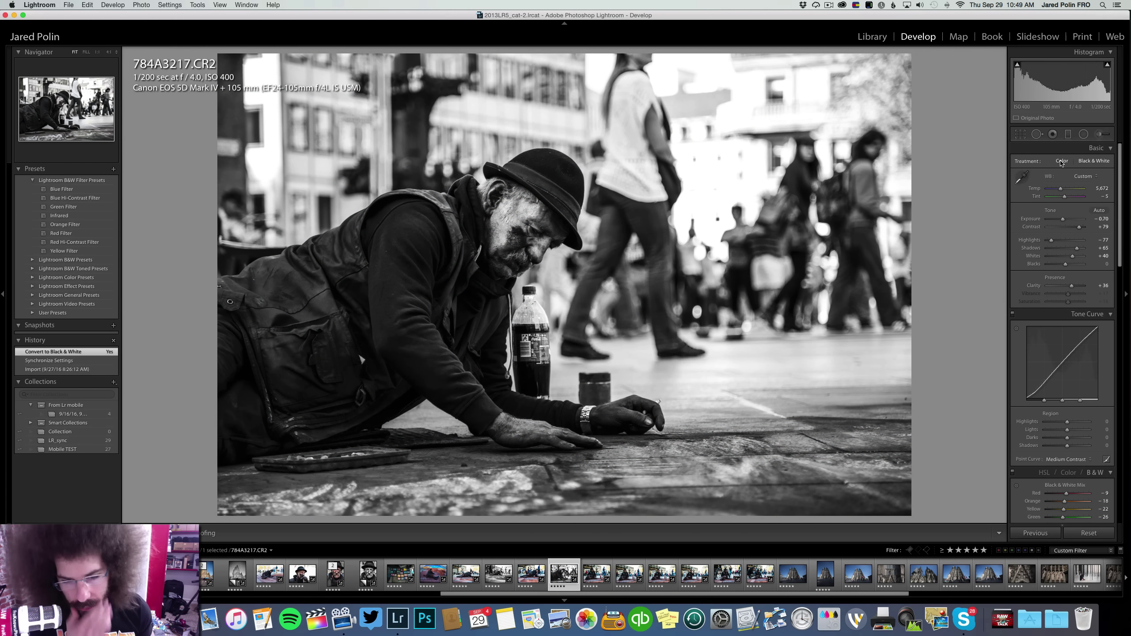
click(1061, 161)
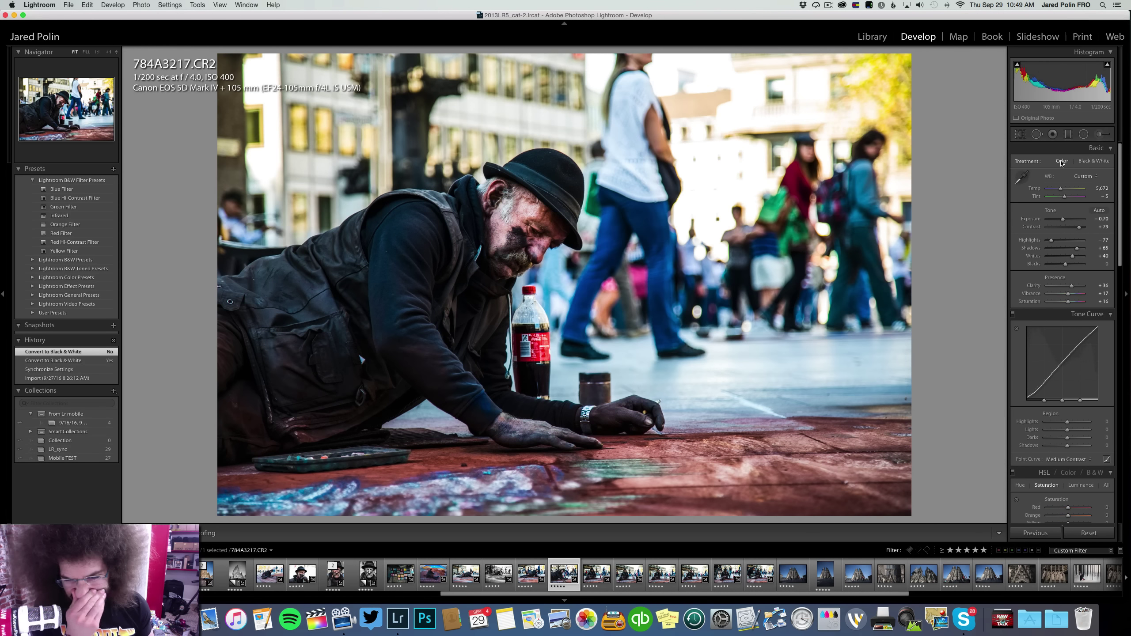
click(1063, 219)
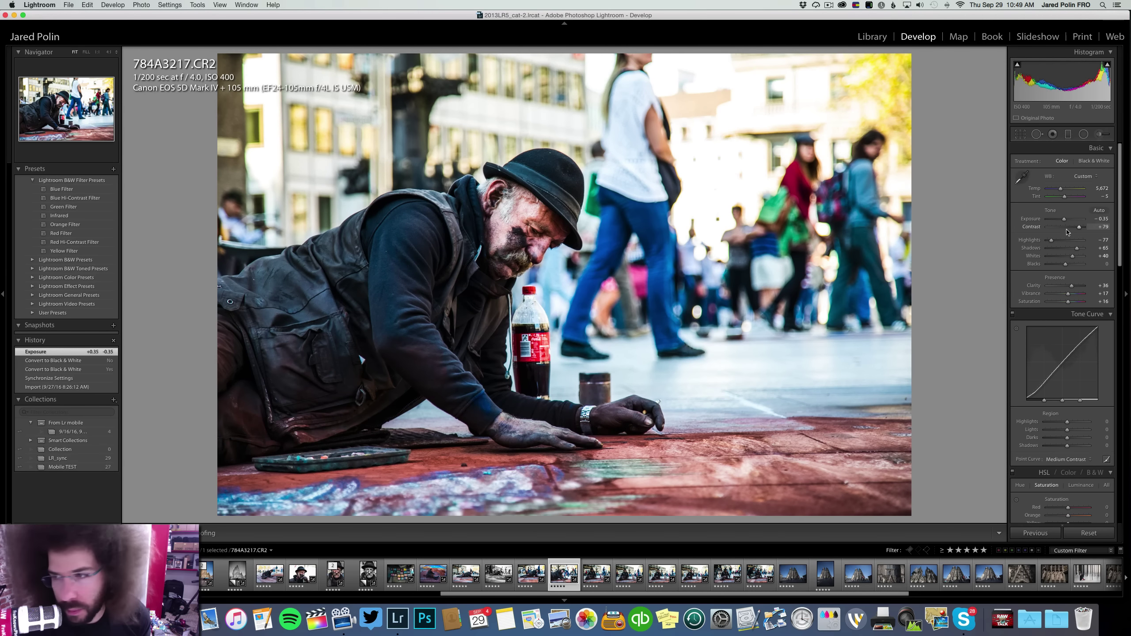
drag(1082, 229, 1085, 228)
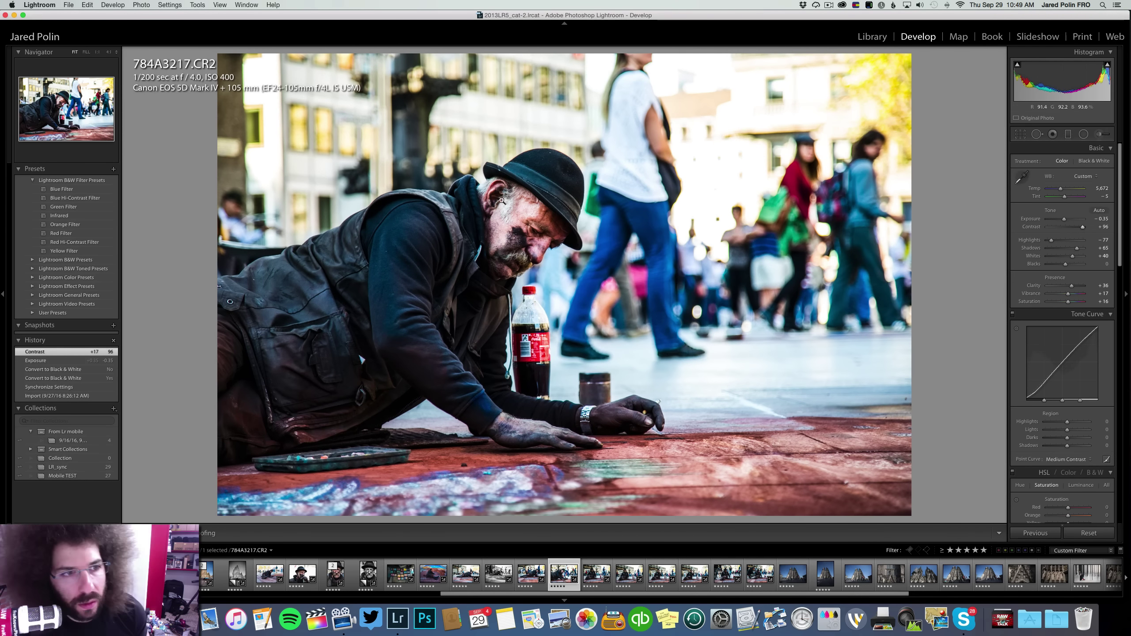
Inspect face and hands close up, ease contrast to +75, keep vibrance at +17, then go to 784A3220
click(543, 220)
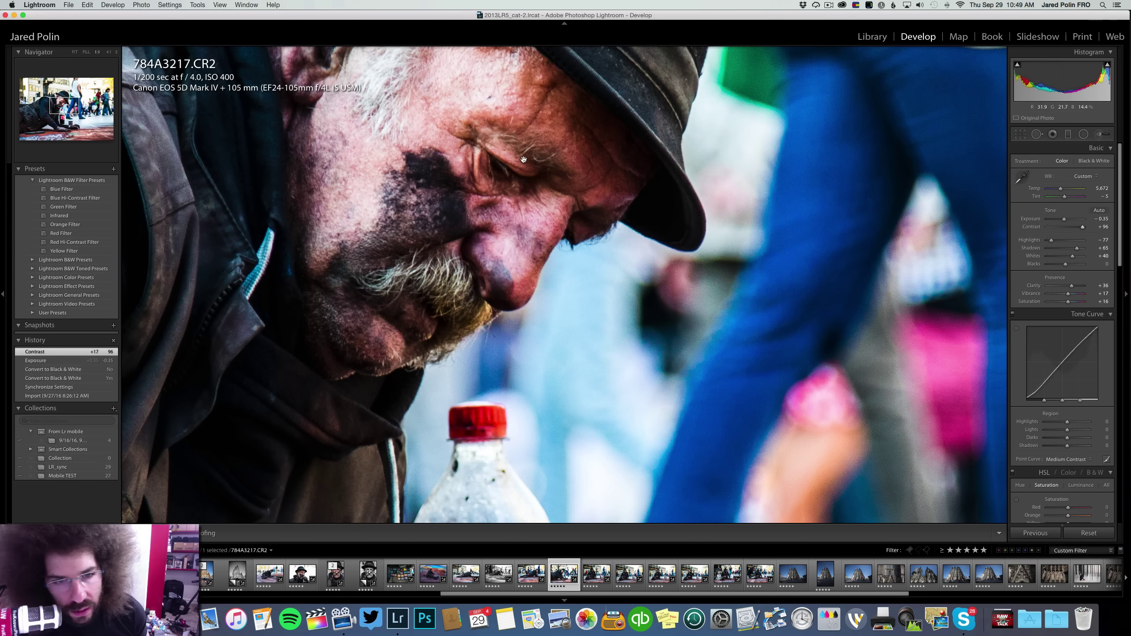
click(522, 157)
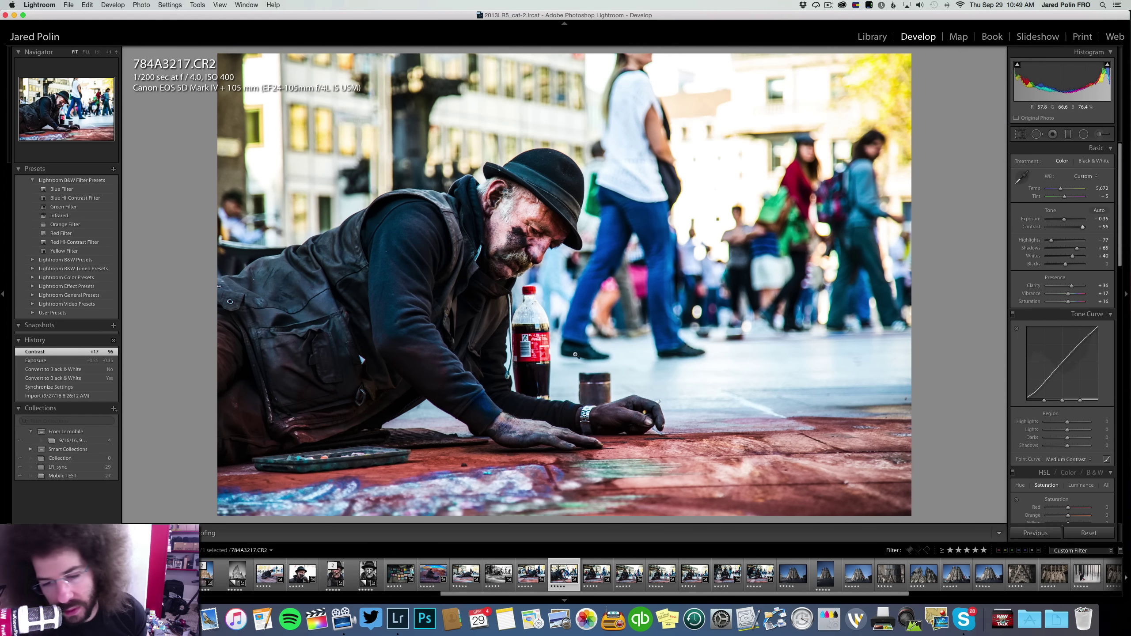
click(655, 365)
drag(655, 353, 644, 188)
drag(446, 253, 523, 175)
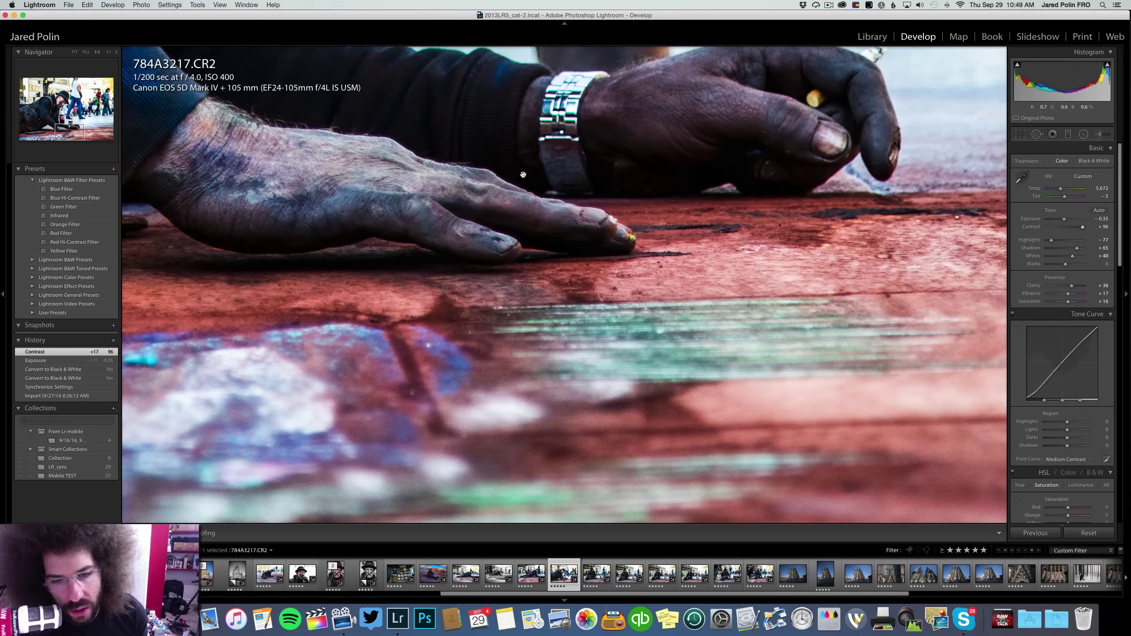
click(523, 175)
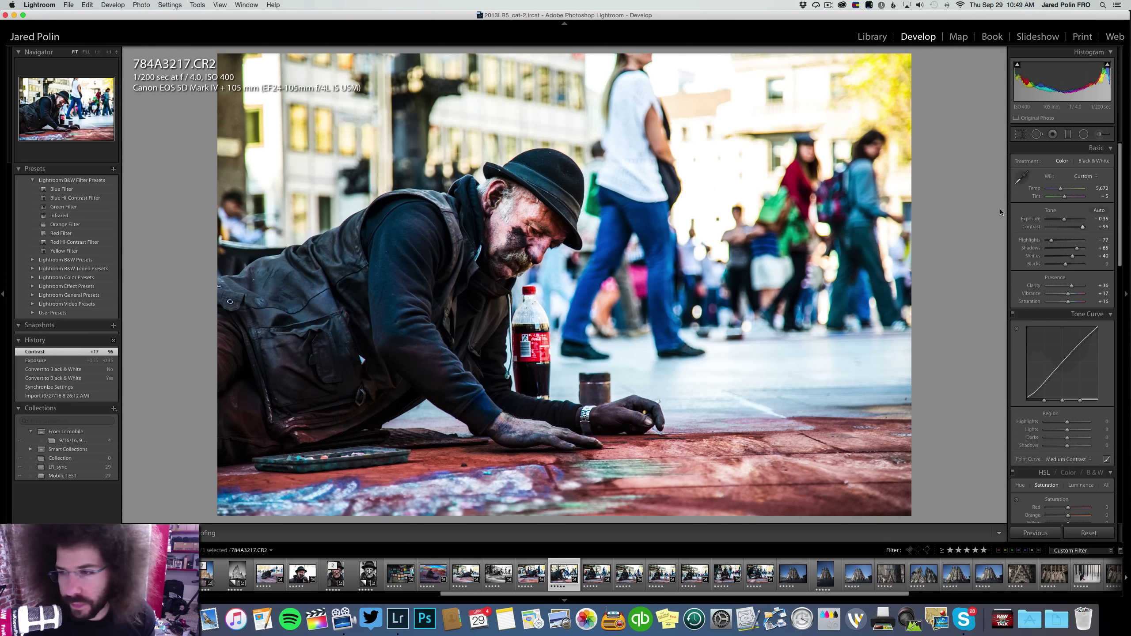
drag(1073, 229, 1079, 228)
drag(1067, 296, 1060, 295)
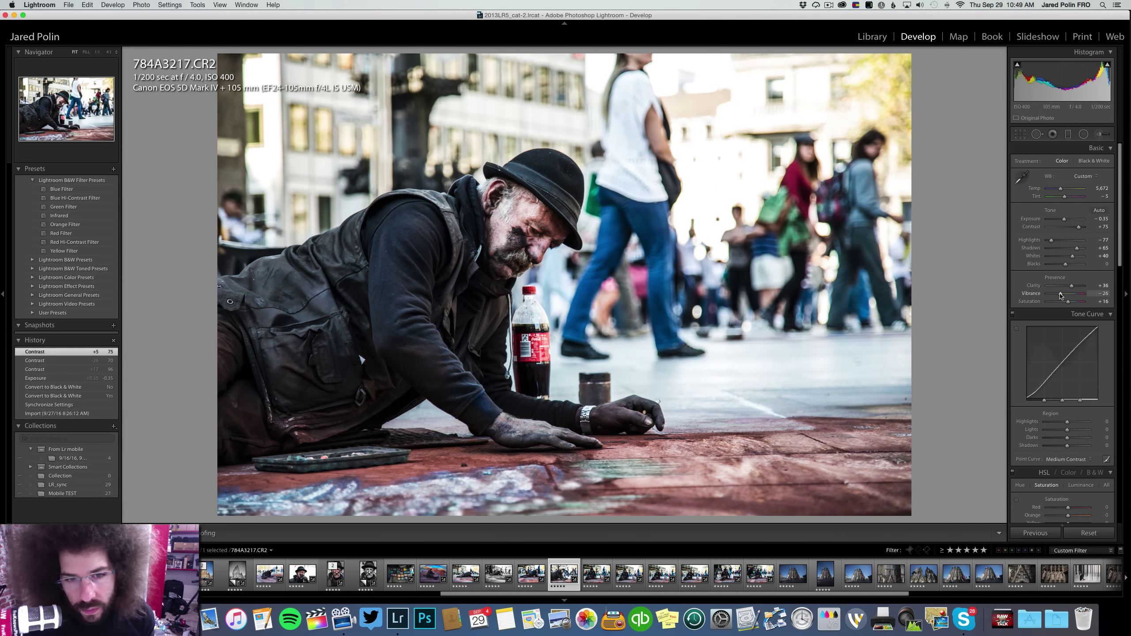
key(super+z)
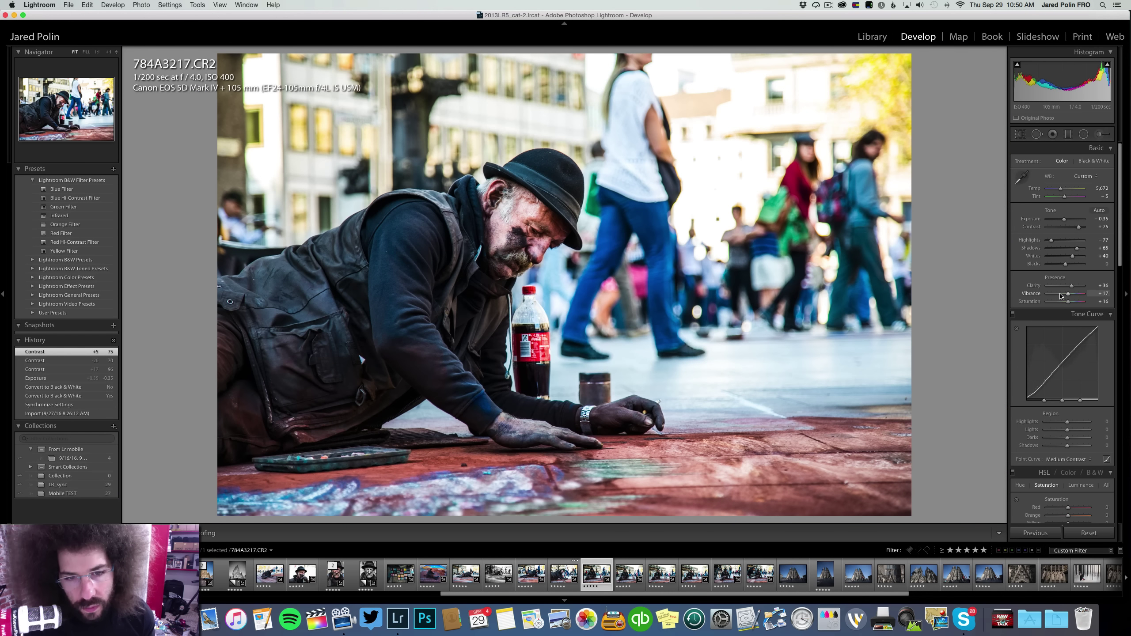
key(Right)
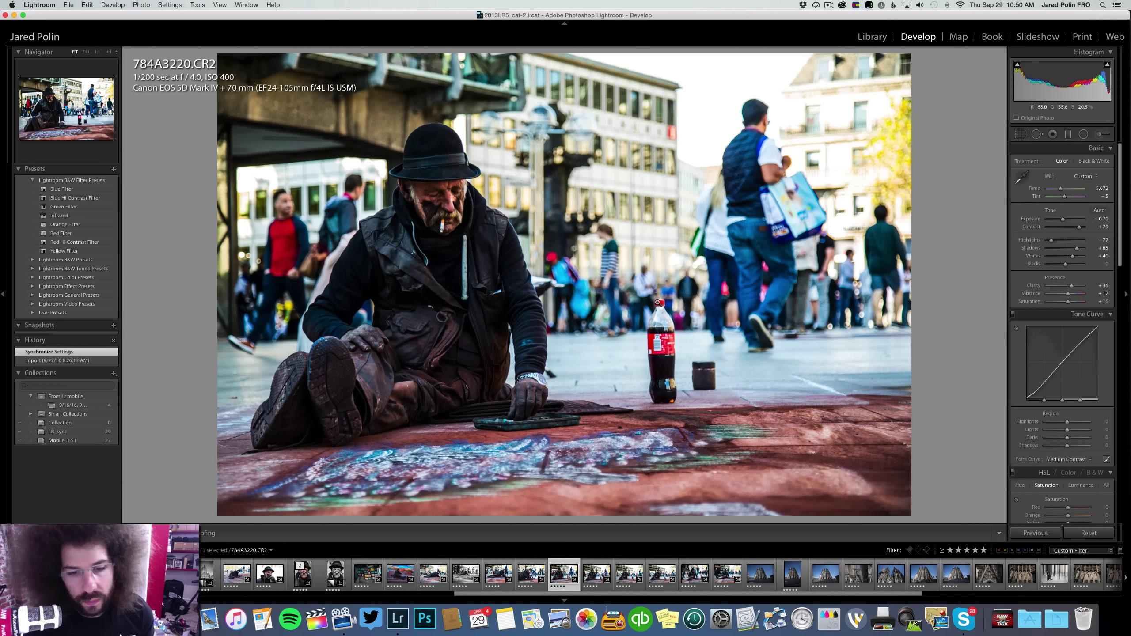
Keep 784A3220 in colour, set exposure -0.25, and type 0 for saturation and vibrance
click(1082, 161)
click(1063, 162)
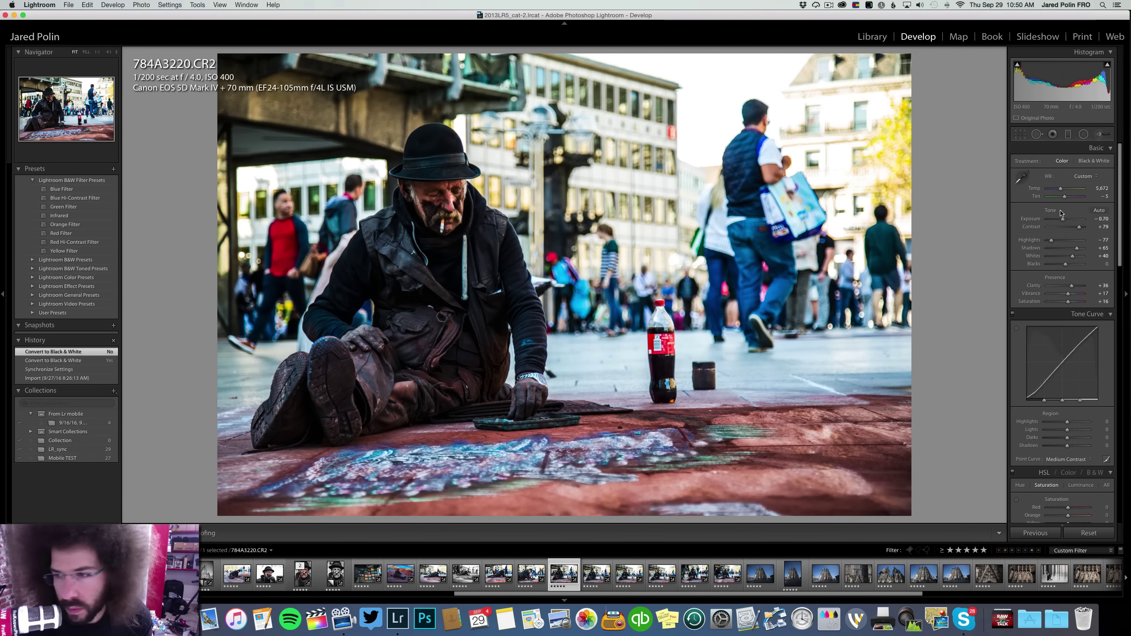
drag(1061, 219, 1063, 220)
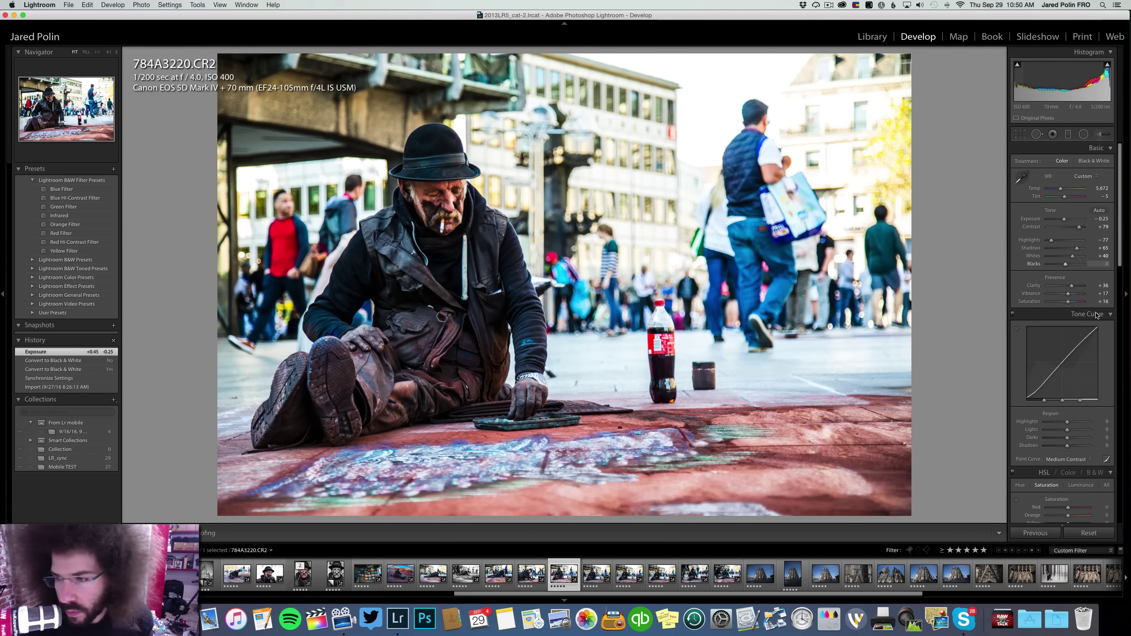
click(1103, 301)
text(0)
key(shift+Tab)
text(0)
click(1064, 266)
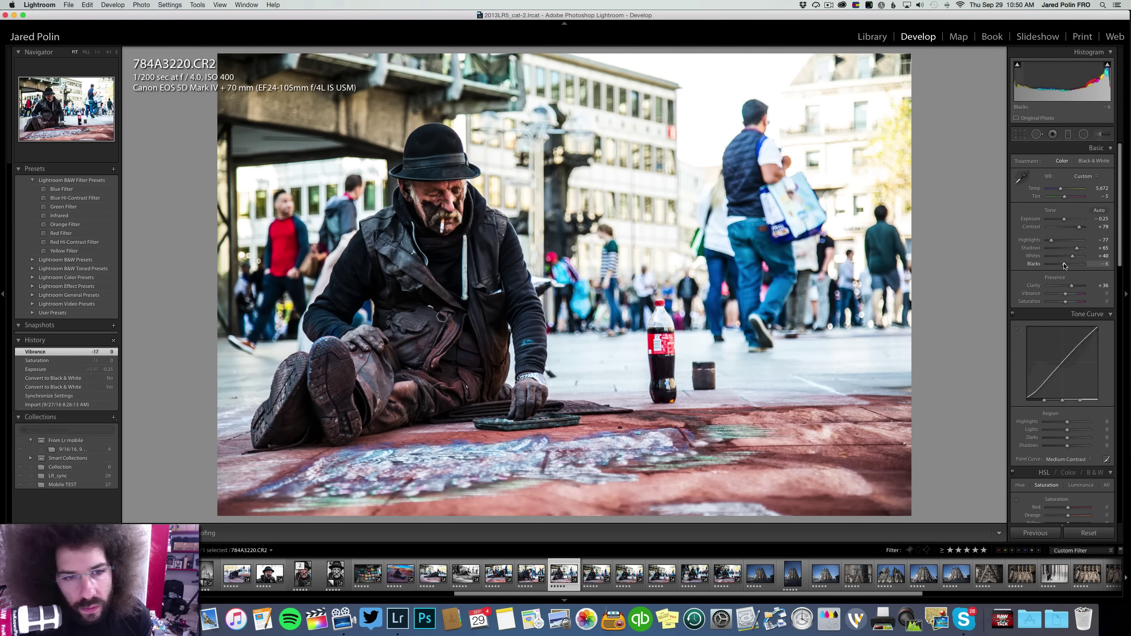
Nudge the tint to +6, check the face close up, and keep the photo in colour
click(1087, 160)
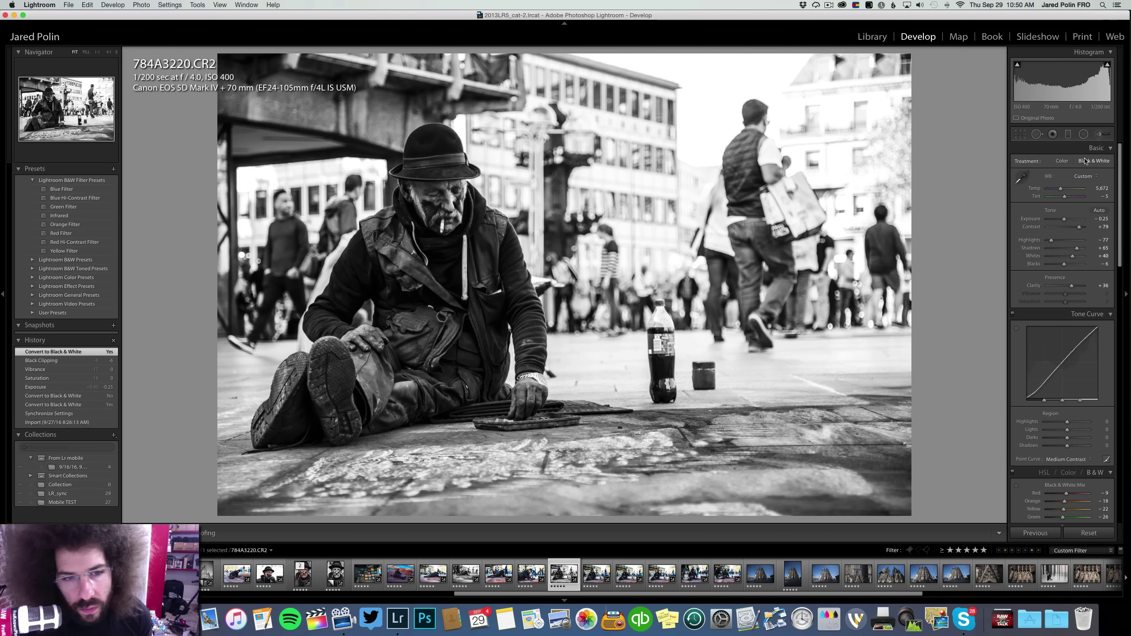
click(1064, 161)
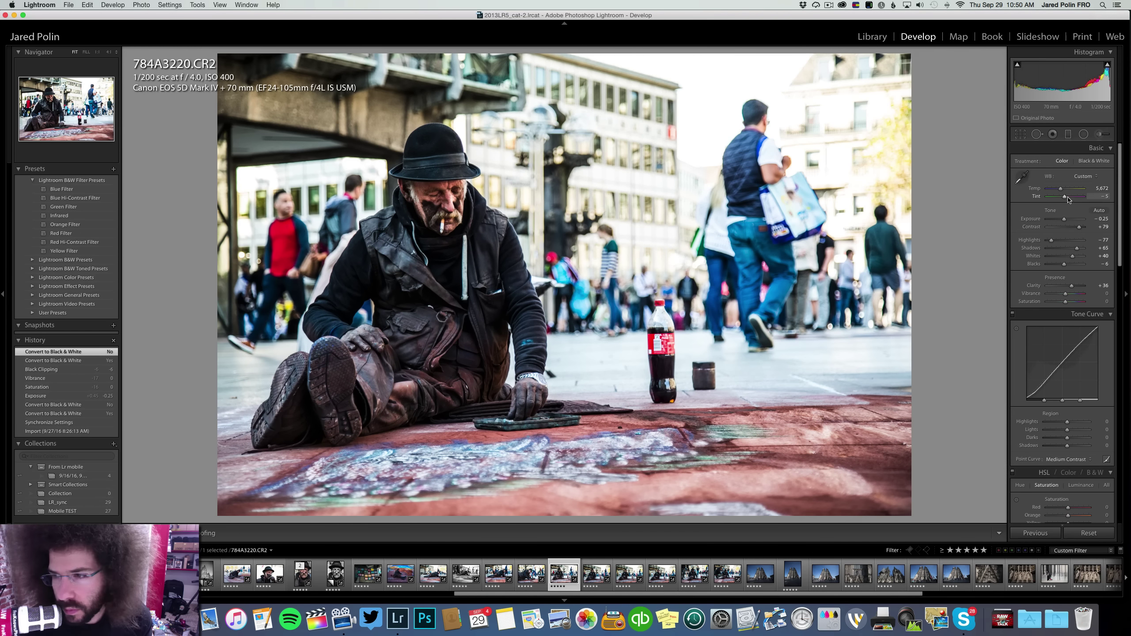
drag(1065, 196, 1060, 192)
click(481, 214)
right_click(336, 213)
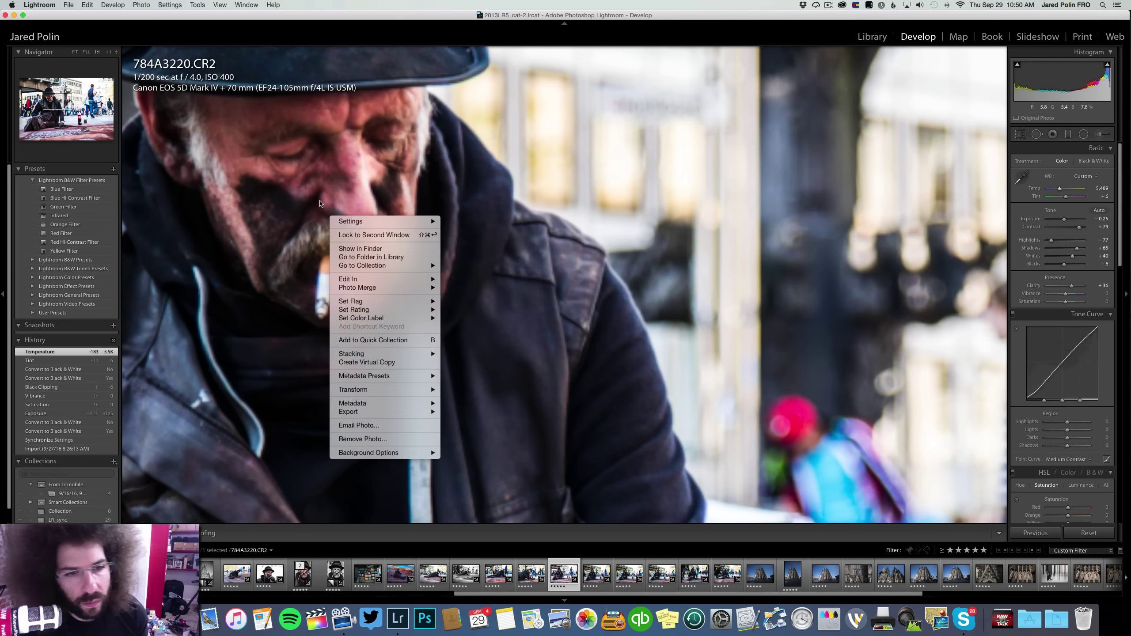
click(319, 158)
click(323, 158)
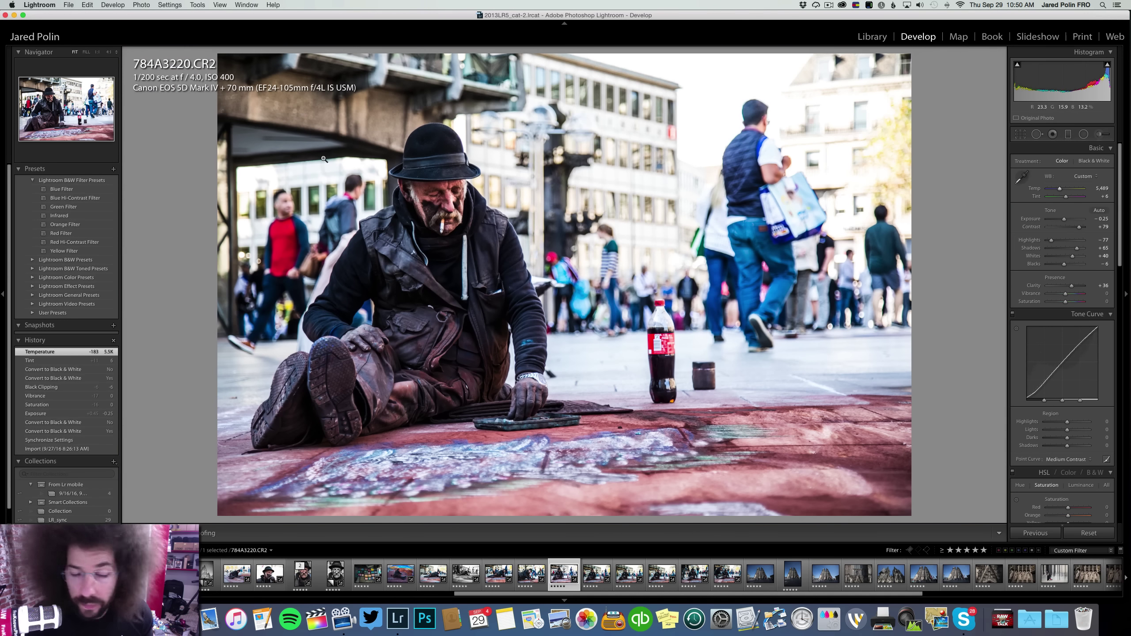
click(1087, 163)
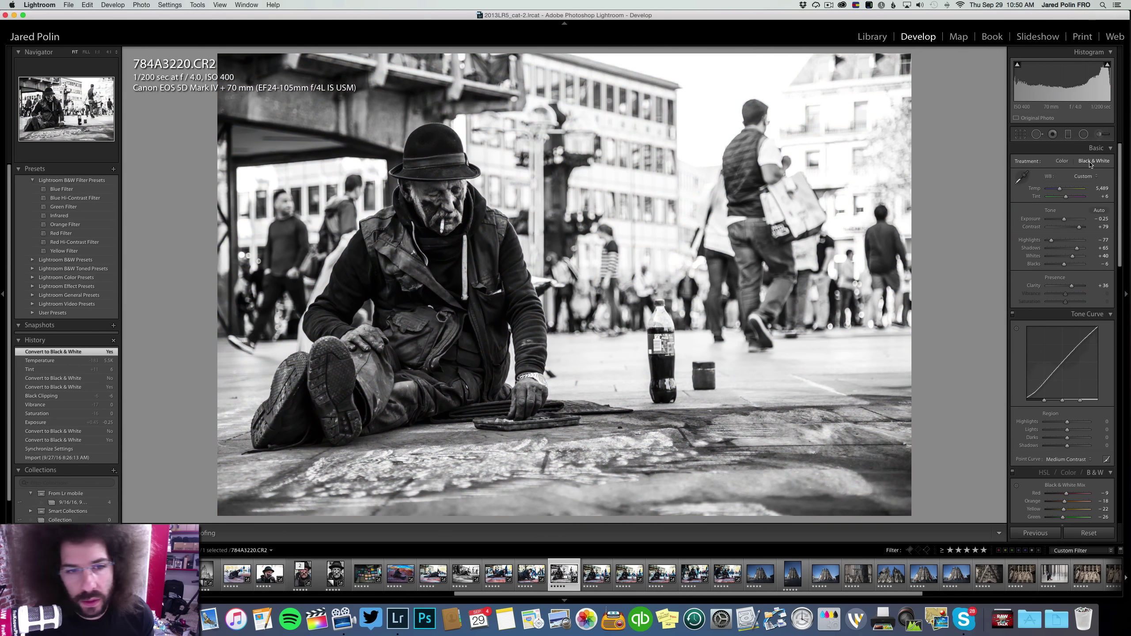
click(1067, 162)
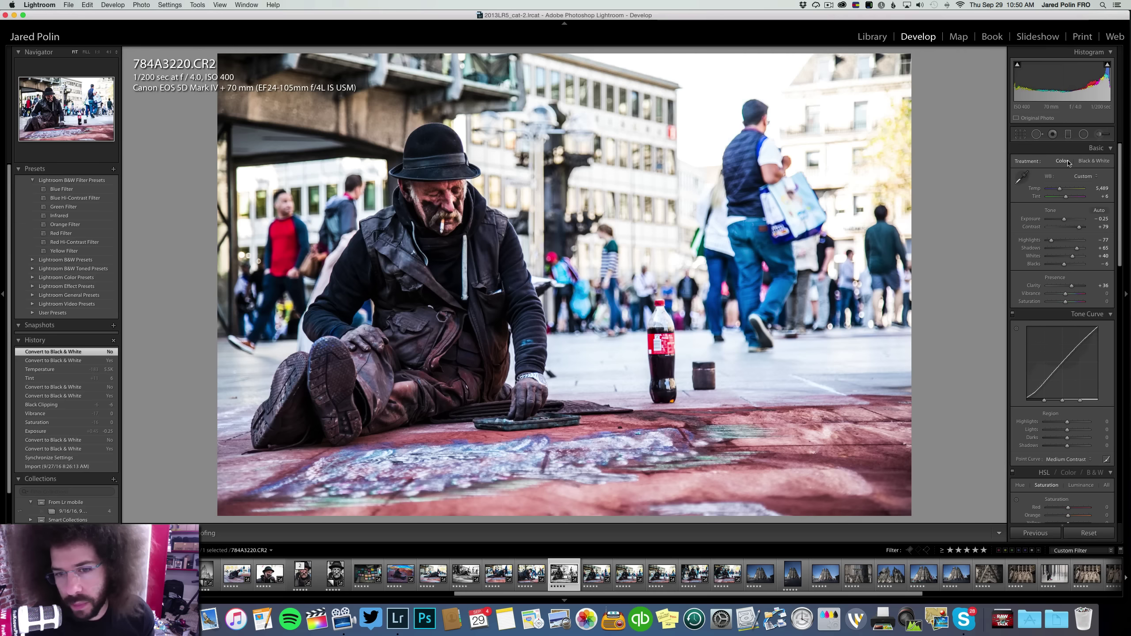
key(Right)
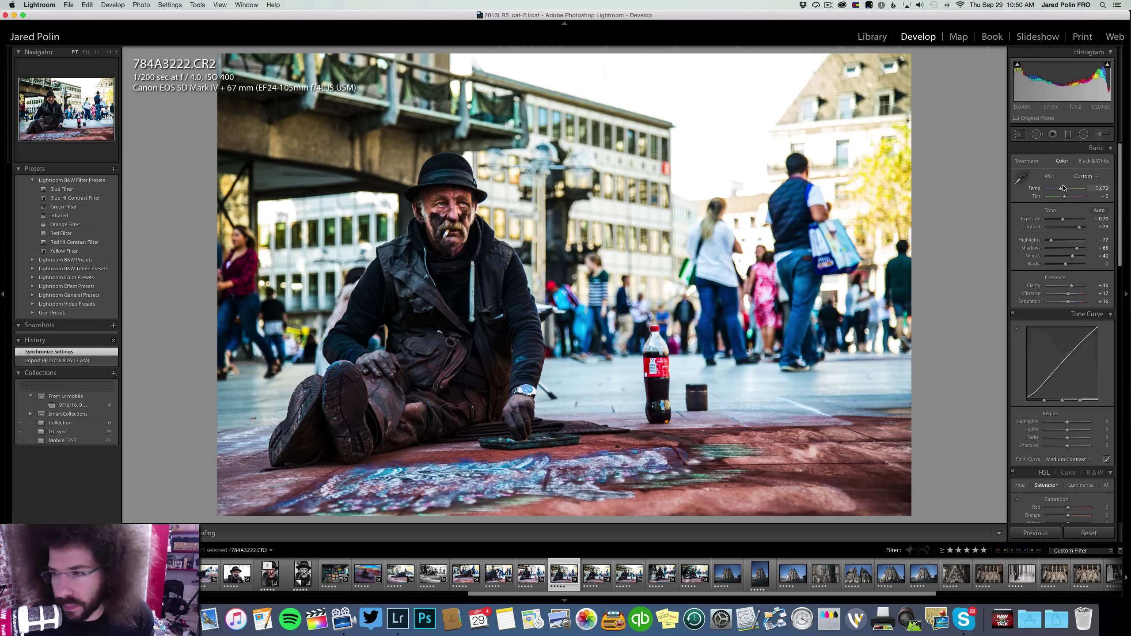
Cool 784A3222's white balance to 5,457 and settle on black and white after comparing
drag(1061, 189, 1060, 188)
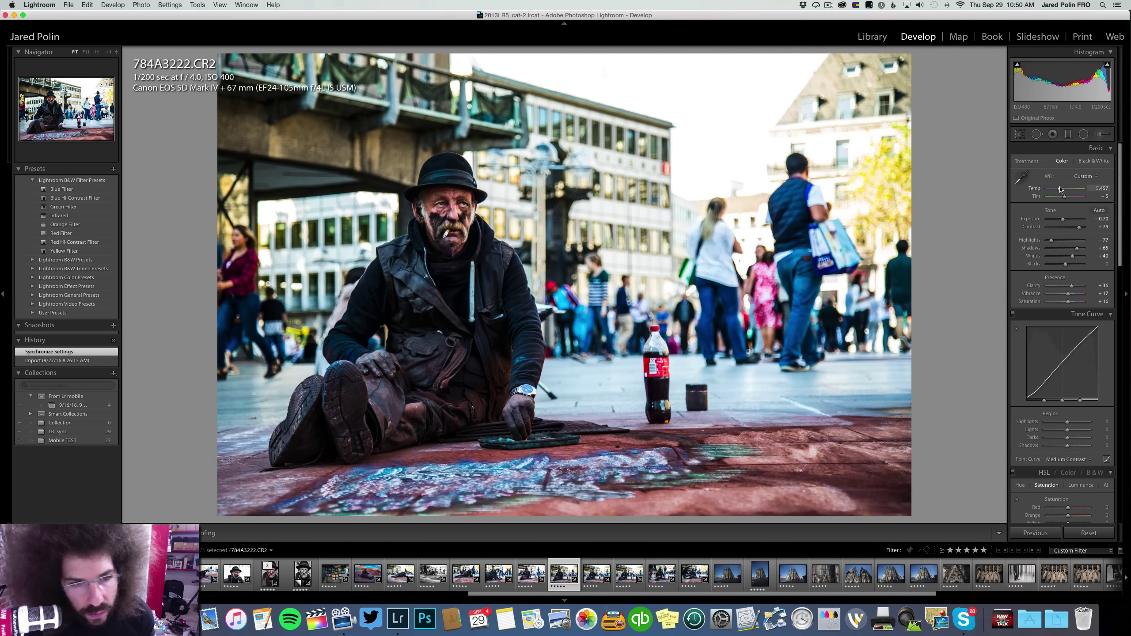
click(1083, 161)
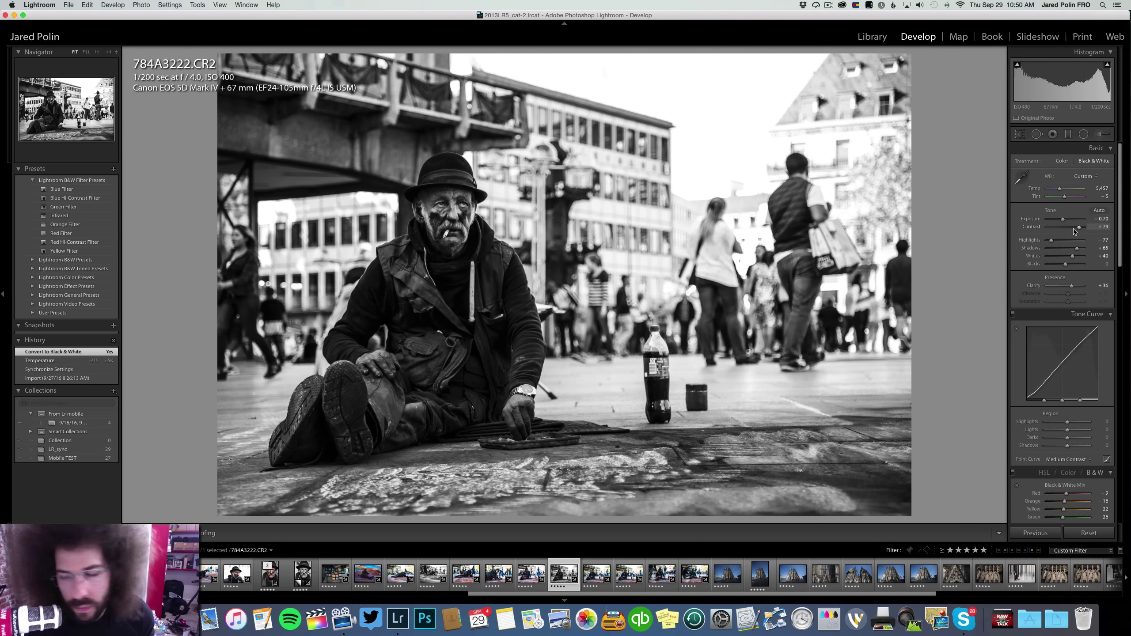
drag(1062, 219, 1094, 229)
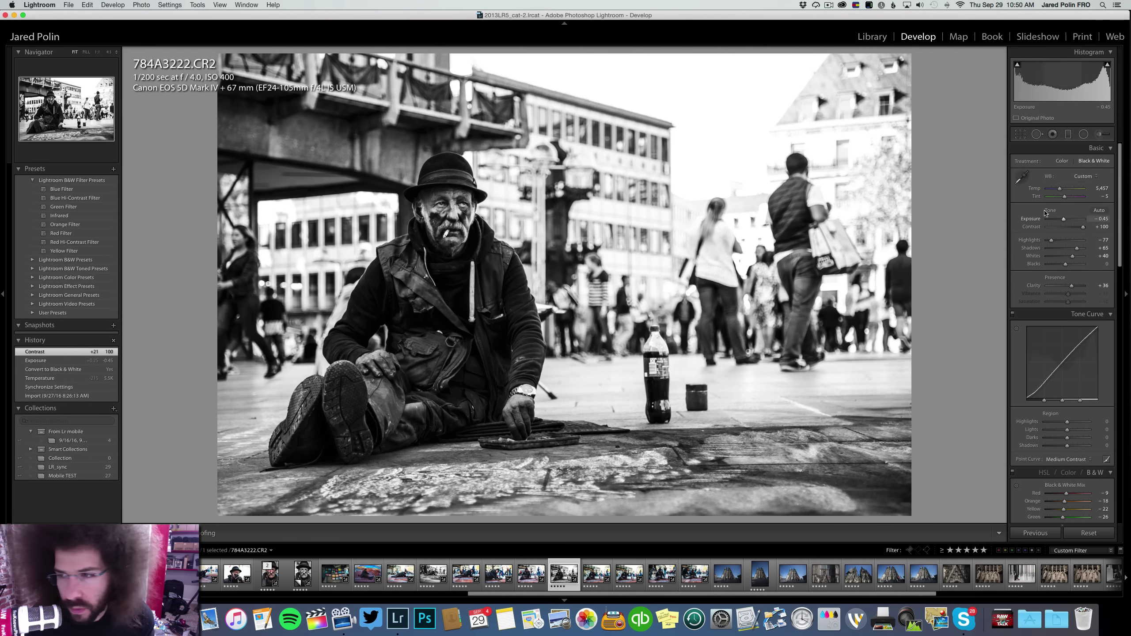
click(1062, 161)
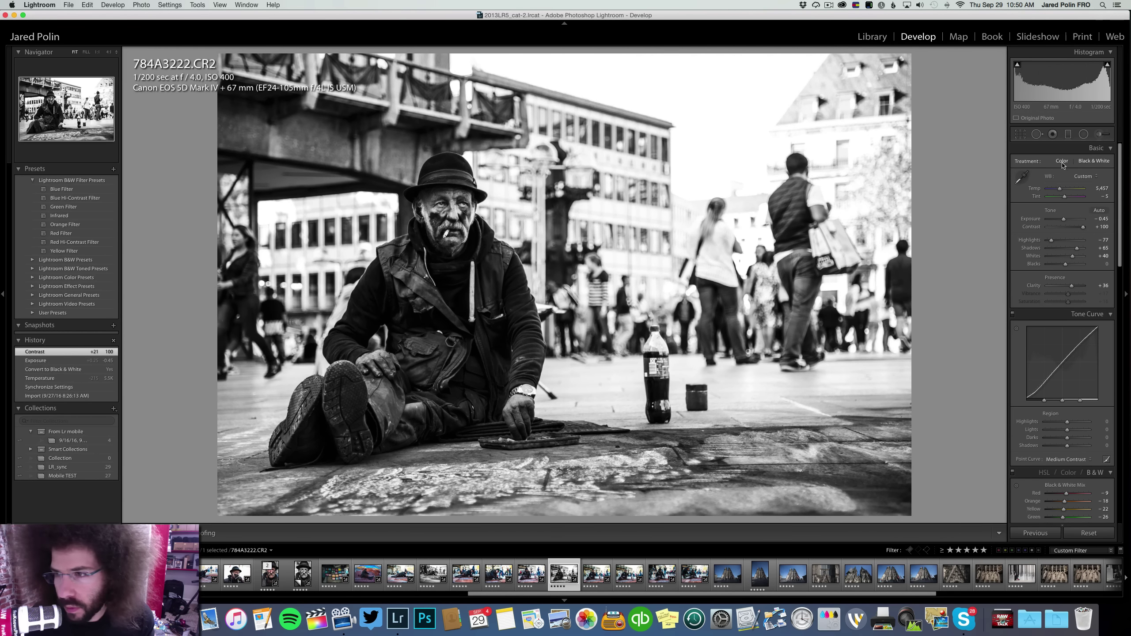
click(1091, 162)
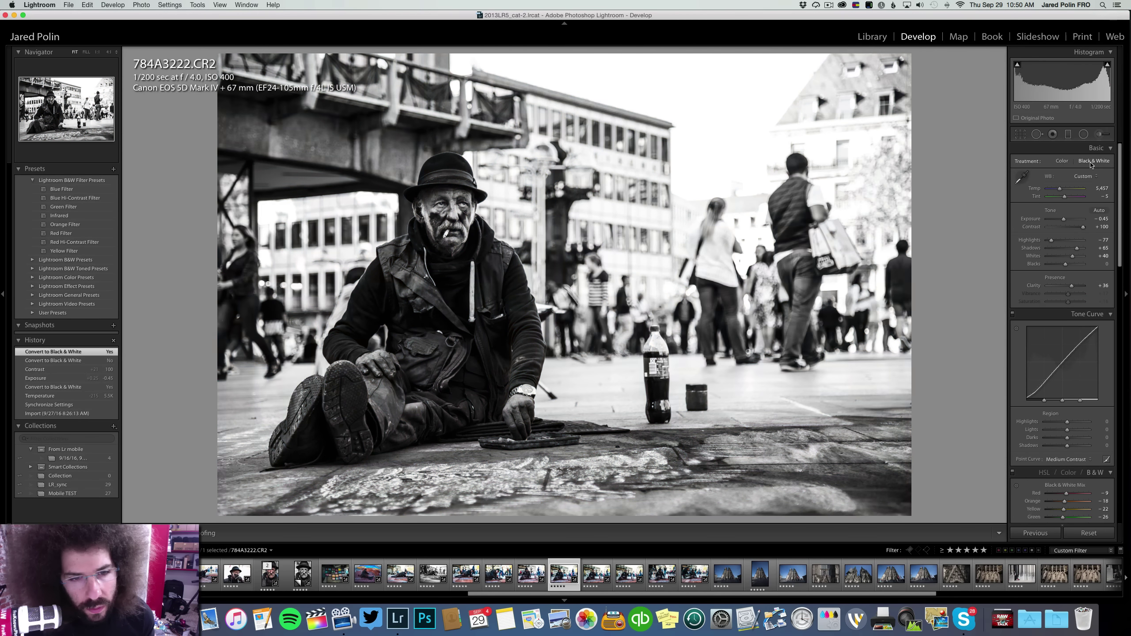
click(1062, 161)
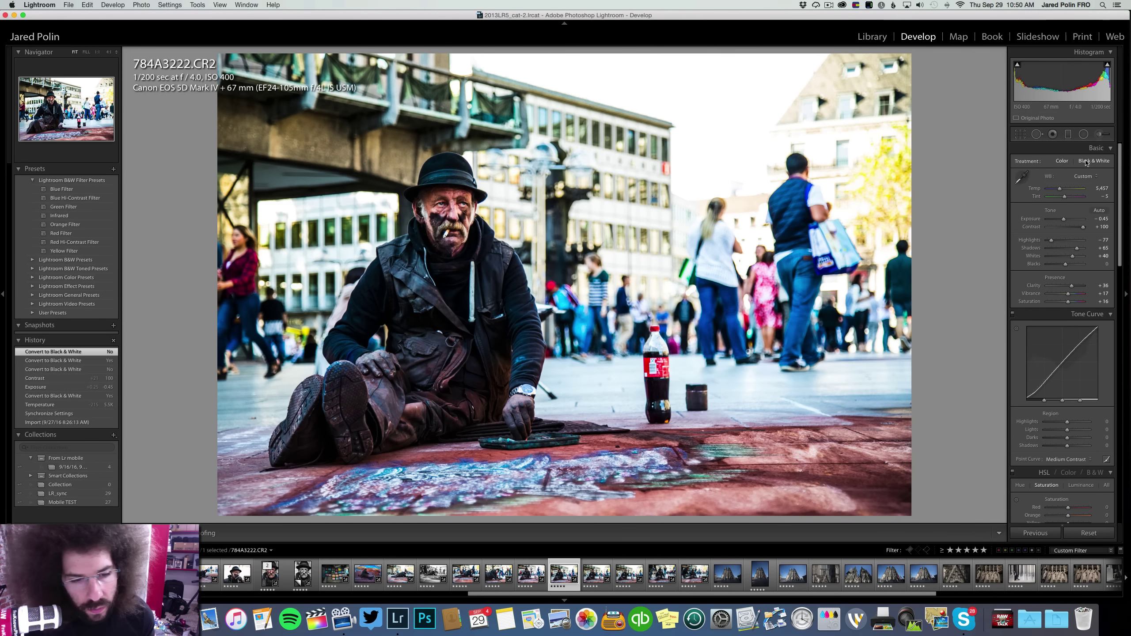
click(1087, 162)
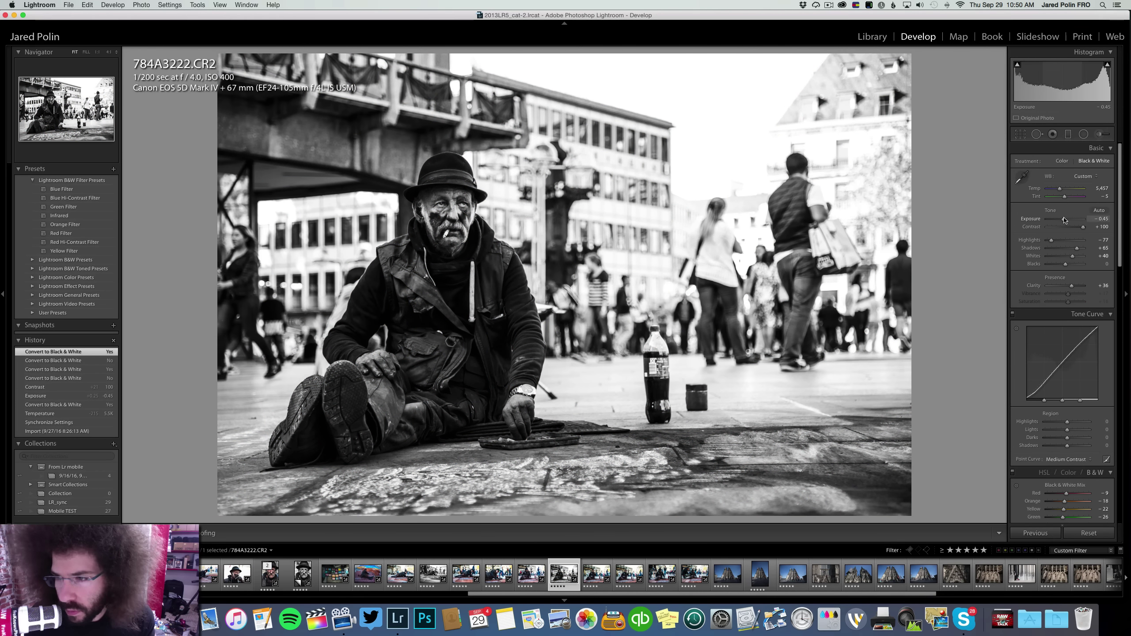
Set exposure -0.30, highlights -100, lift the blacks, and keep contrast at +100
drag(1063, 218, 1064, 220)
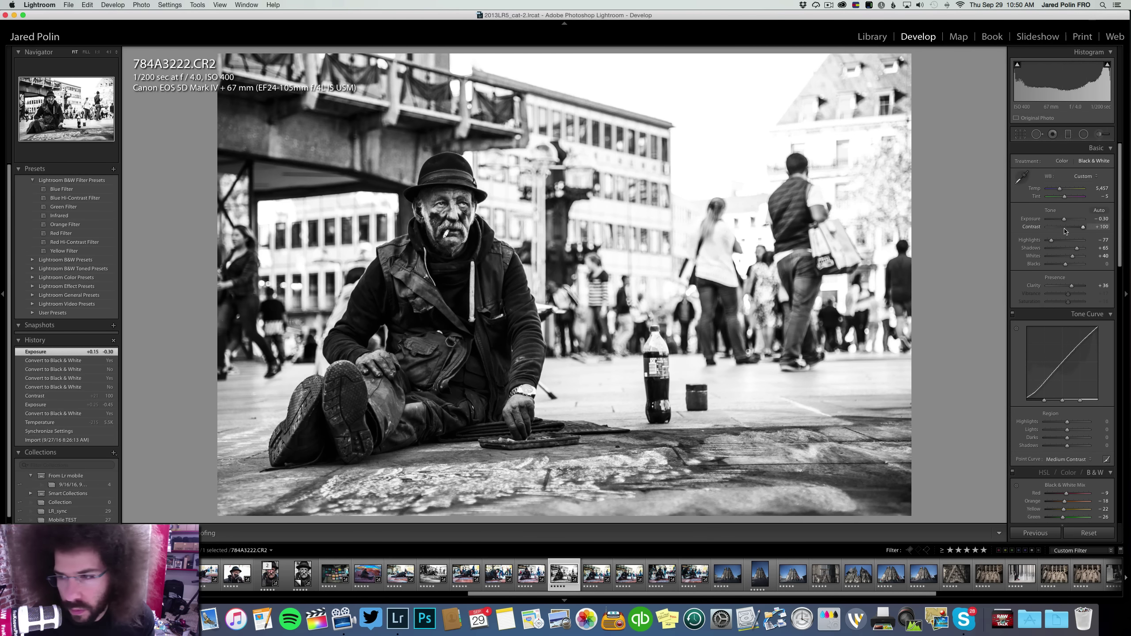
drag(1069, 241, 941, 234)
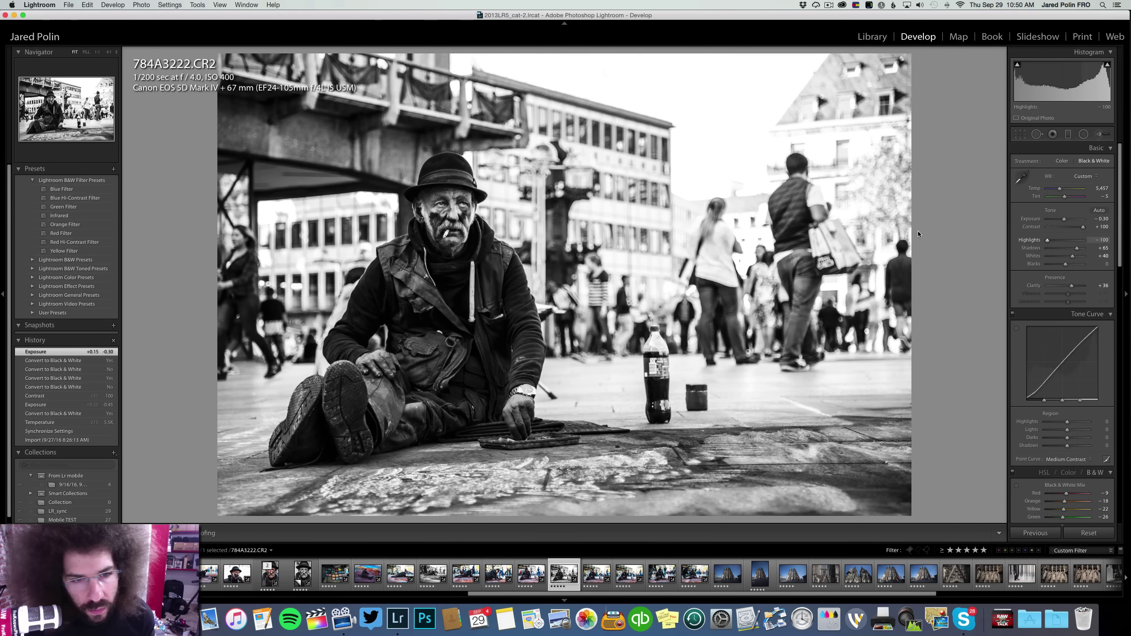
drag(1065, 265, 1076, 233)
click(1089, 228)
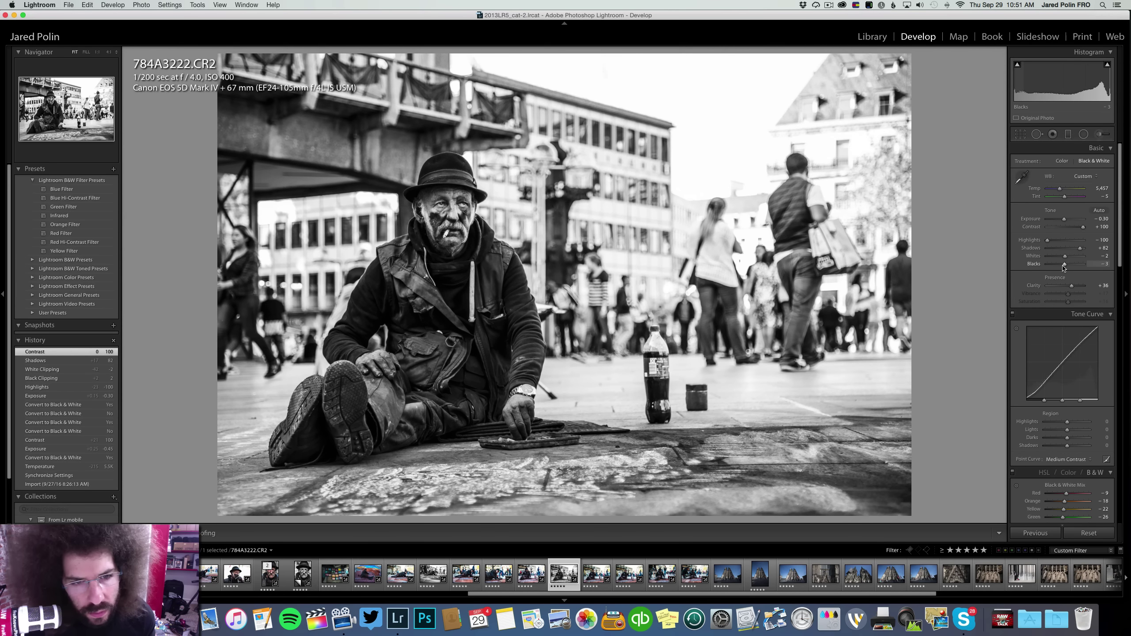
key(Right)
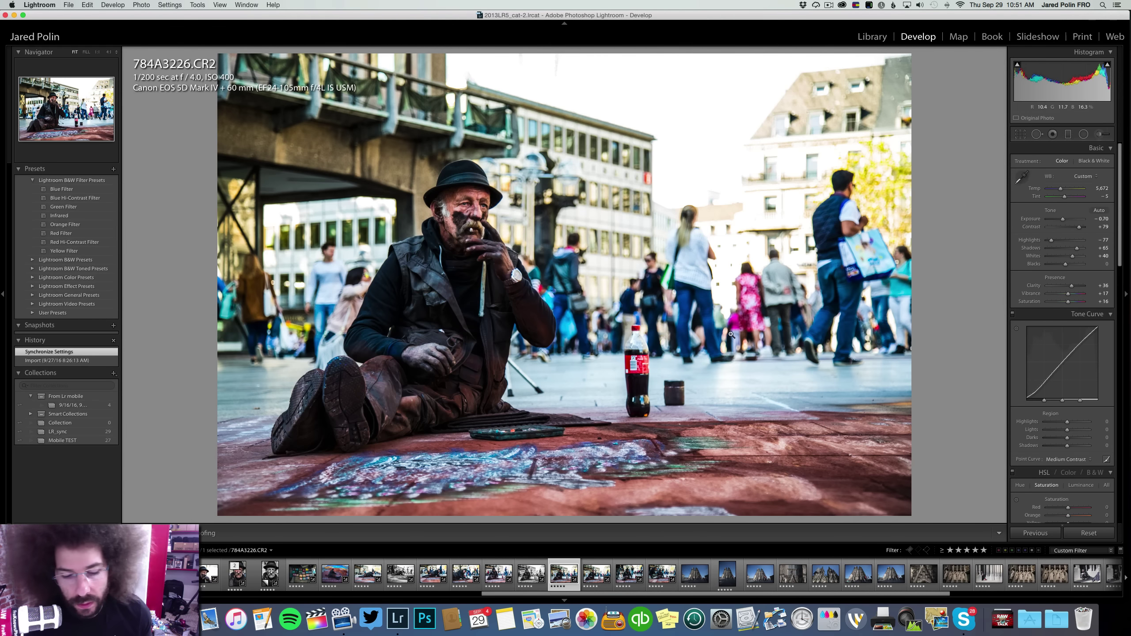
Compare portrait 784A3226 in black and white and colour against 784A3222 and 784A3227
key(Left)
key(Right)
key(Right)
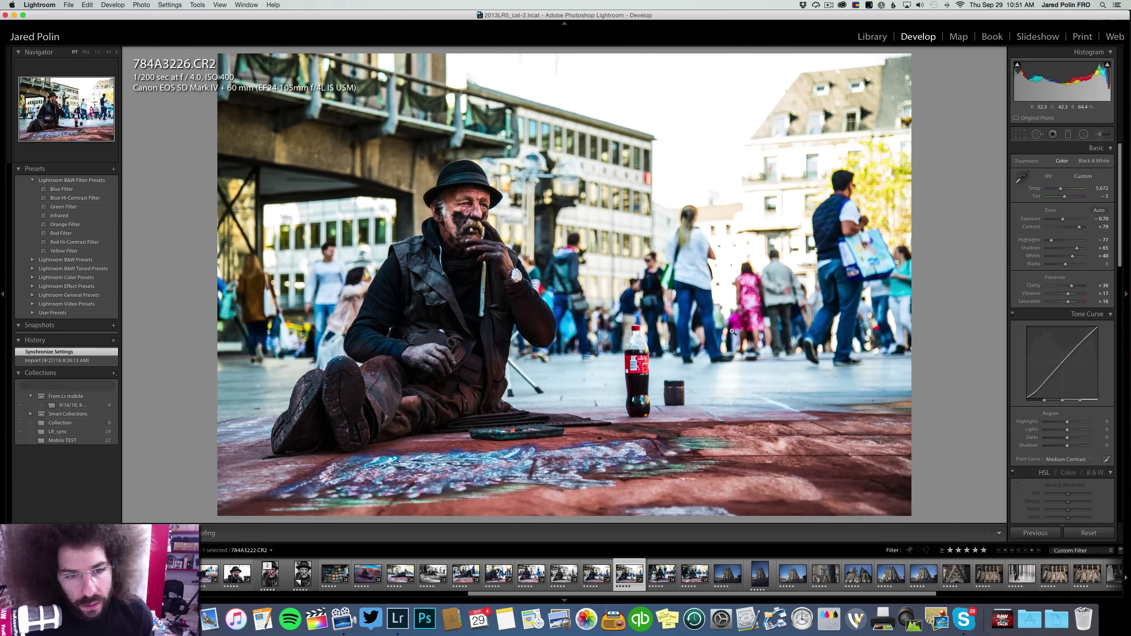
key(Left)
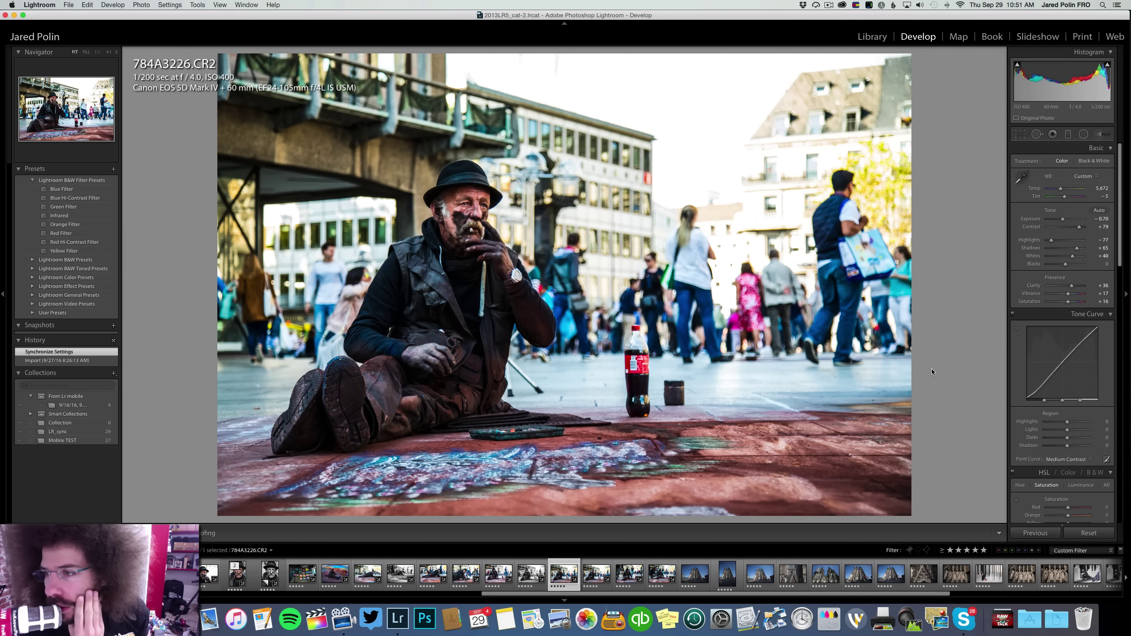
click(1074, 161)
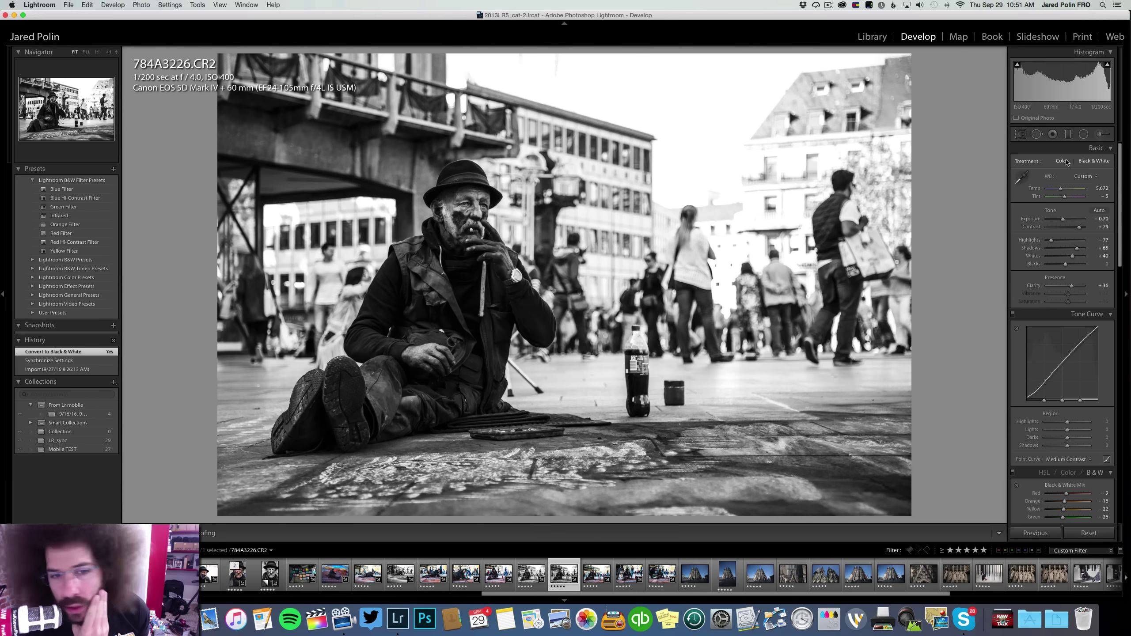
click(1066, 161)
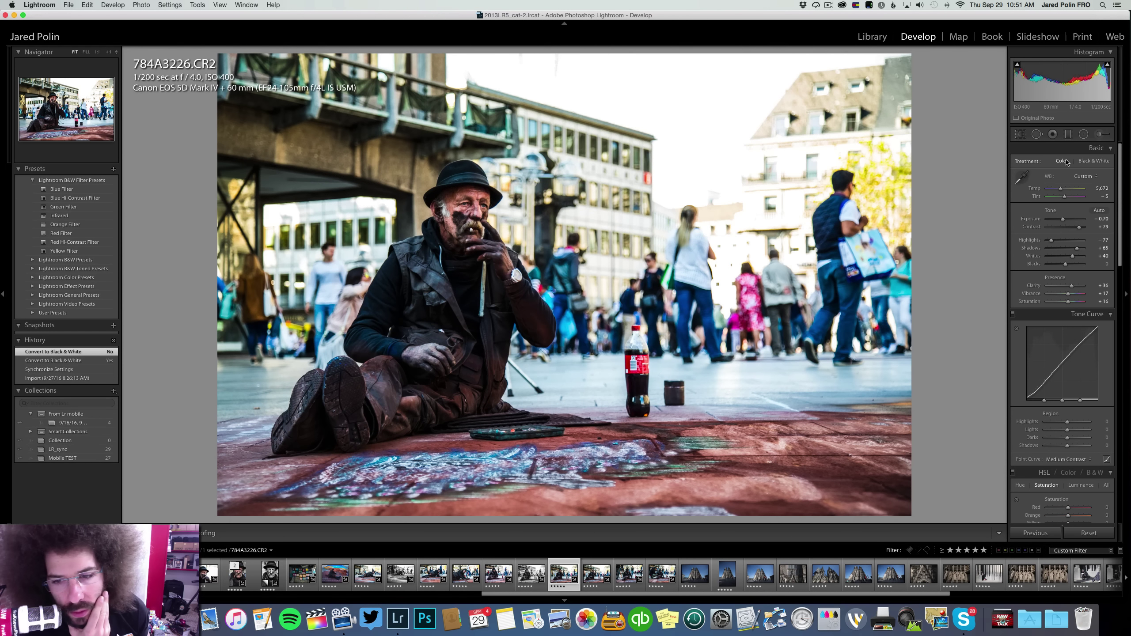
click(1090, 162)
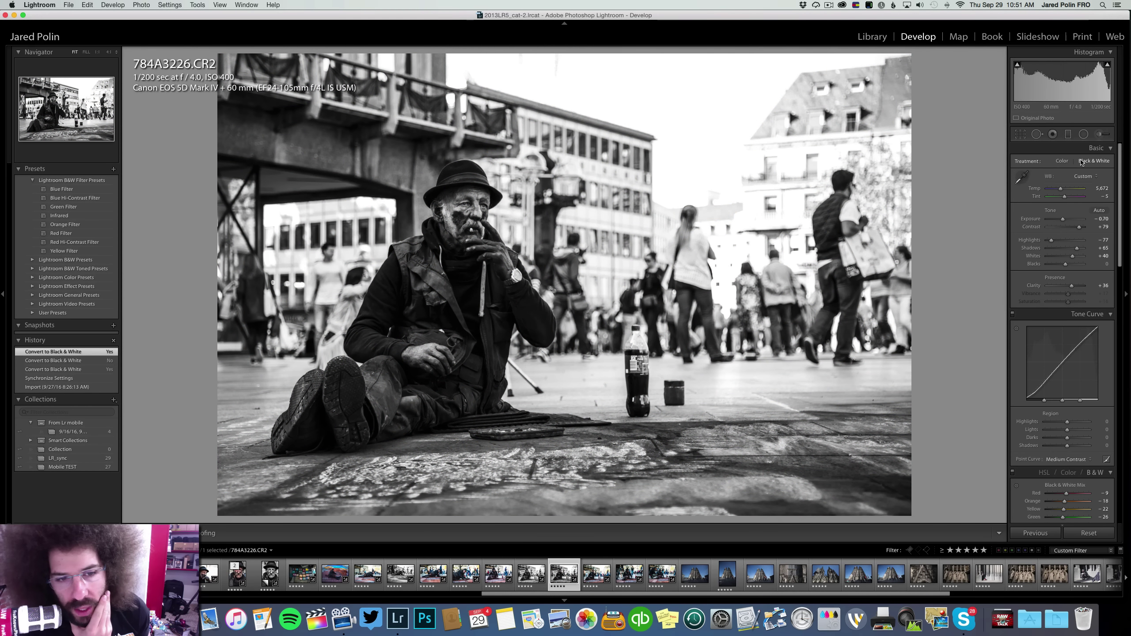
click(1069, 161)
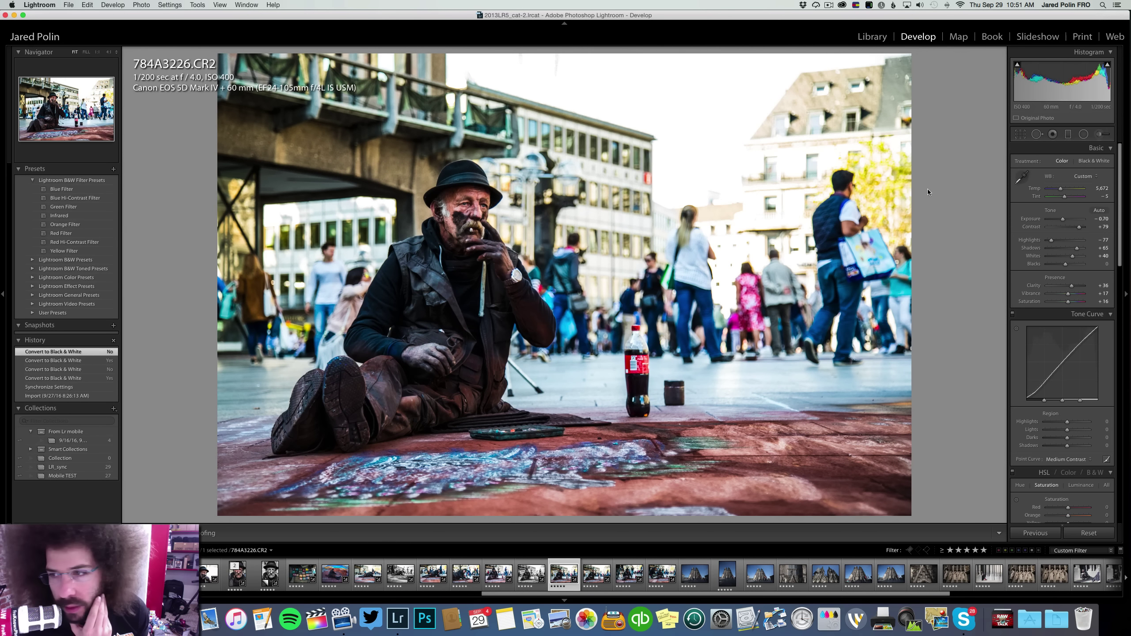
Set 784A3226's tint to +2 and temperature to 5,333, then compare it in black and white and colour
drag(1064, 197, 1065, 198)
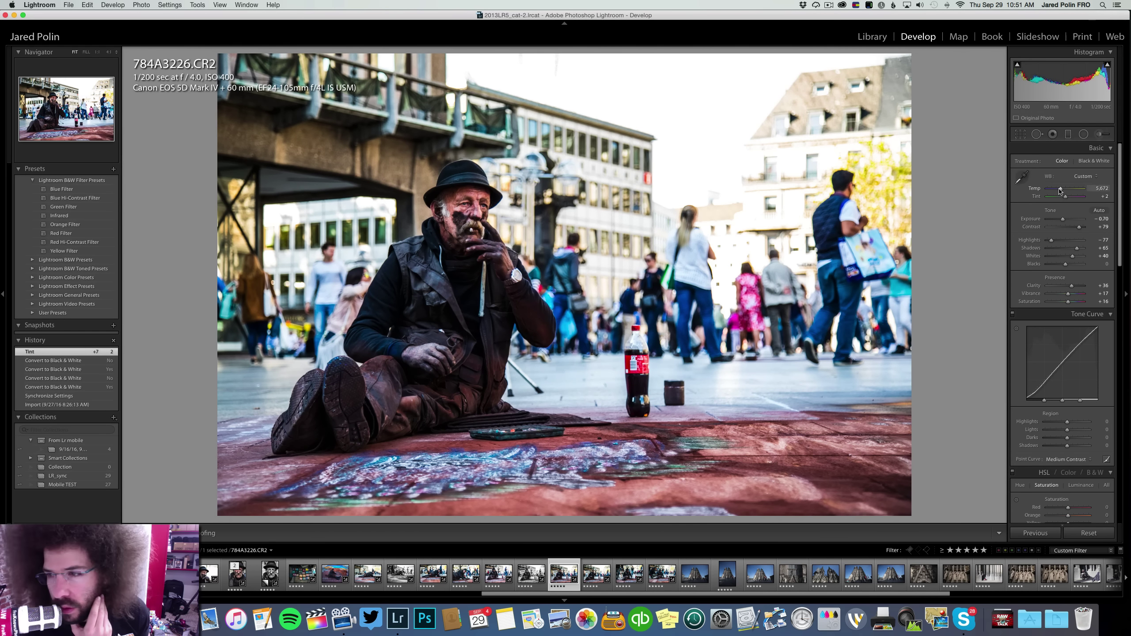
drag(1063, 190, 1060, 191)
click(1087, 161)
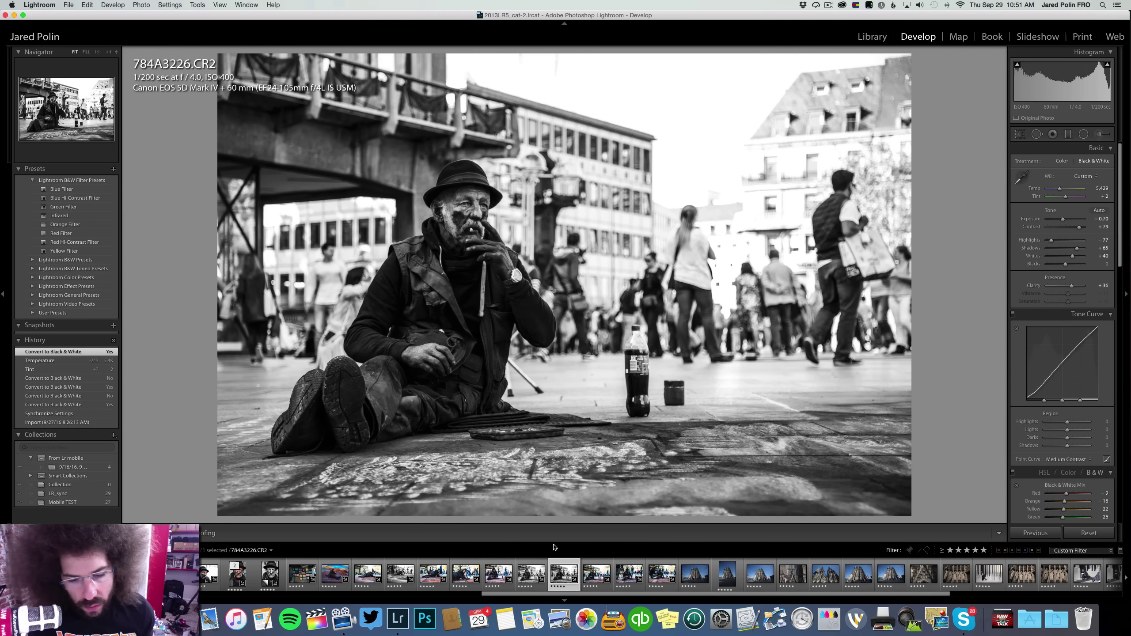
key(Left)
key(Right)
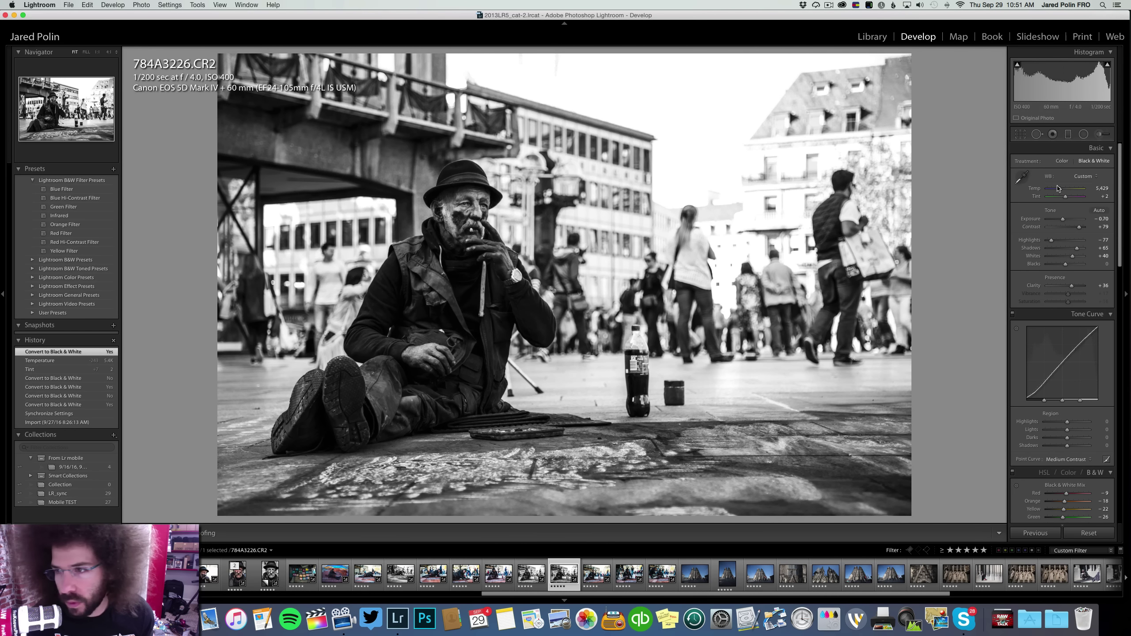
click(1062, 161)
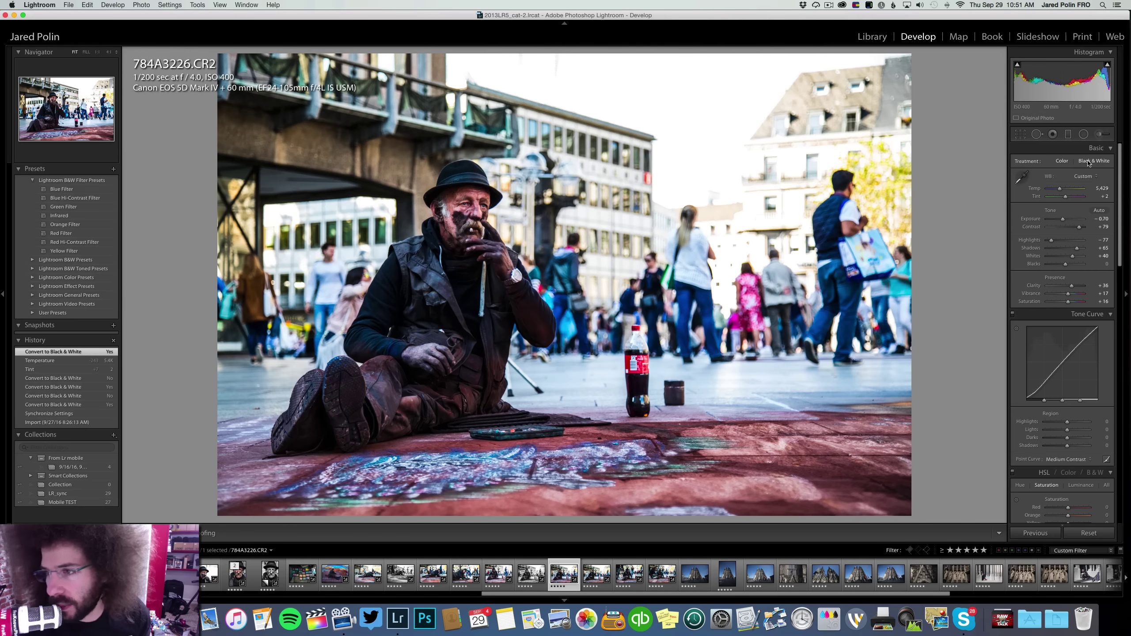
click(1088, 161)
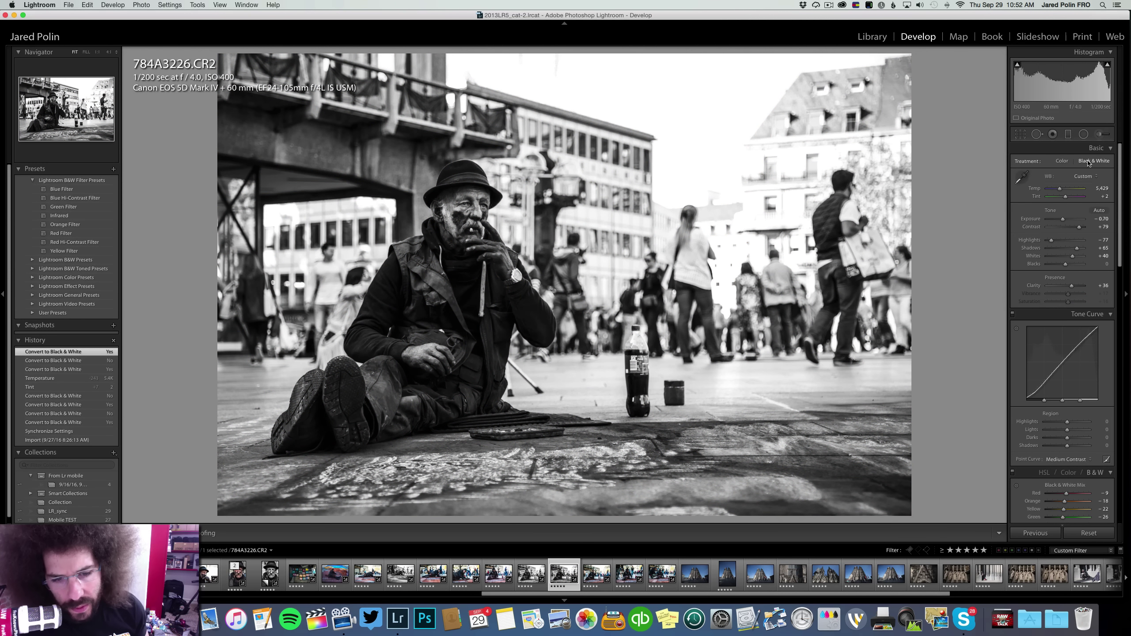
click(1062, 161)
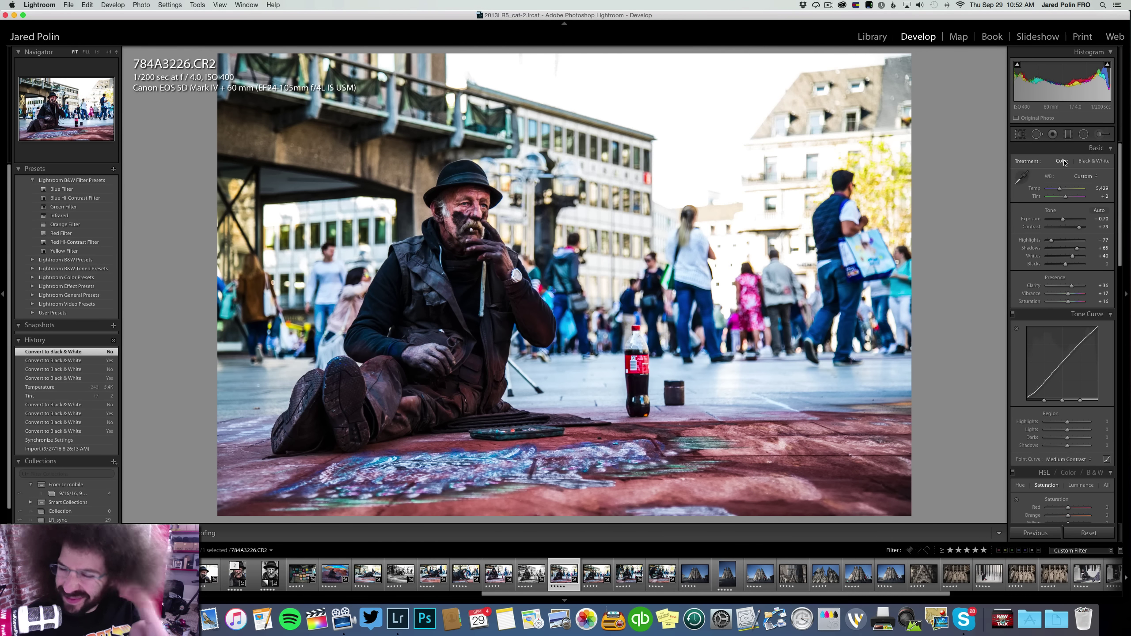
Sync 784A3222's black-and-white settings onto 784A3226 and darken its blacks
key(Left)
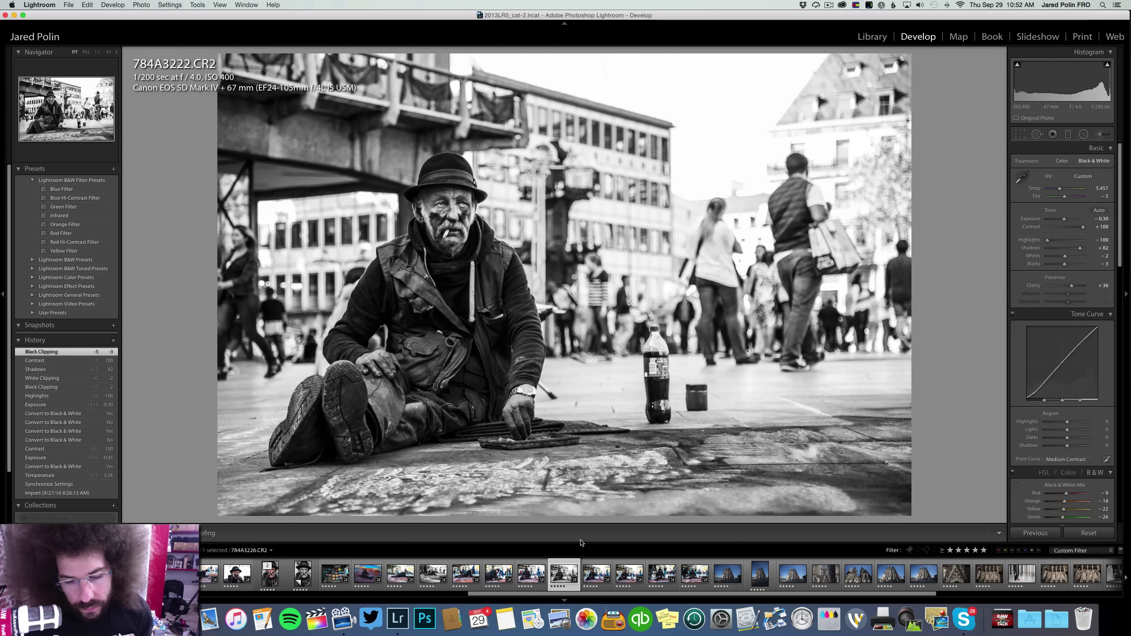
super+click(597, 575)
key(super+shift+s)
key(Return)
click(596, 573)
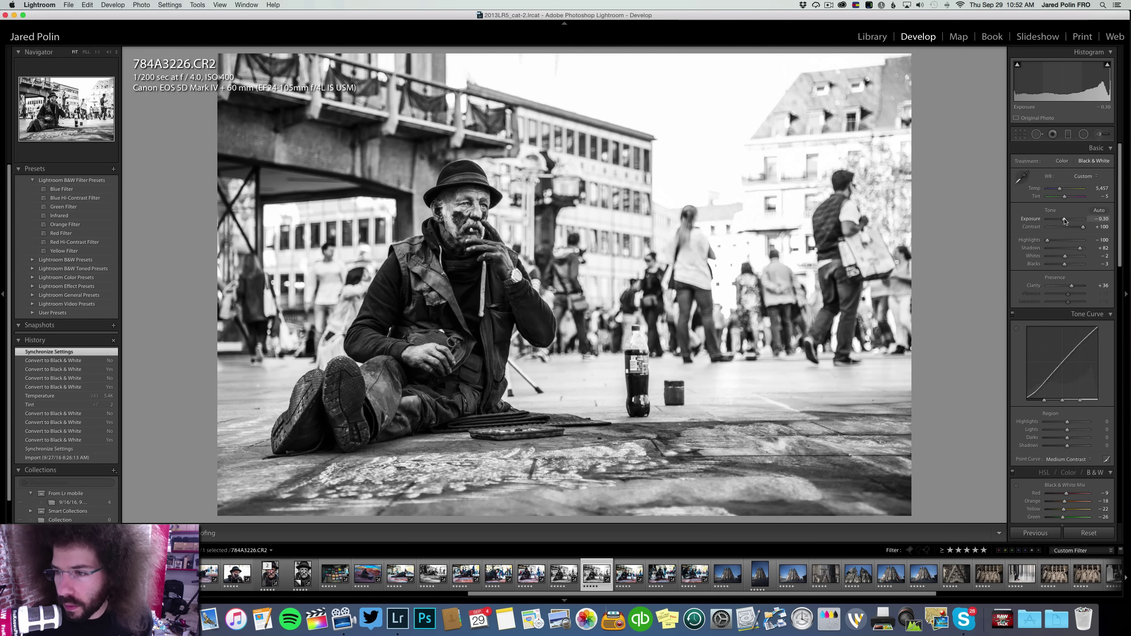
drag(1061, 266, 1058, 267)
Sync 784A3226's black-and-white settings onto portrait 784A3227
key(Left)
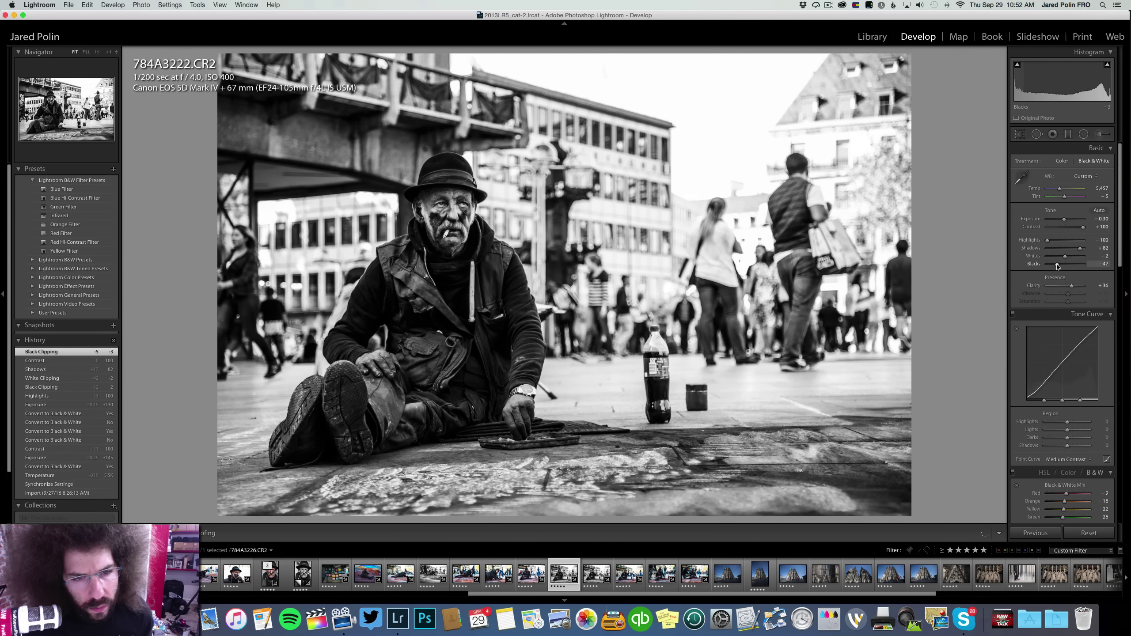
key(Right)
key(Right)
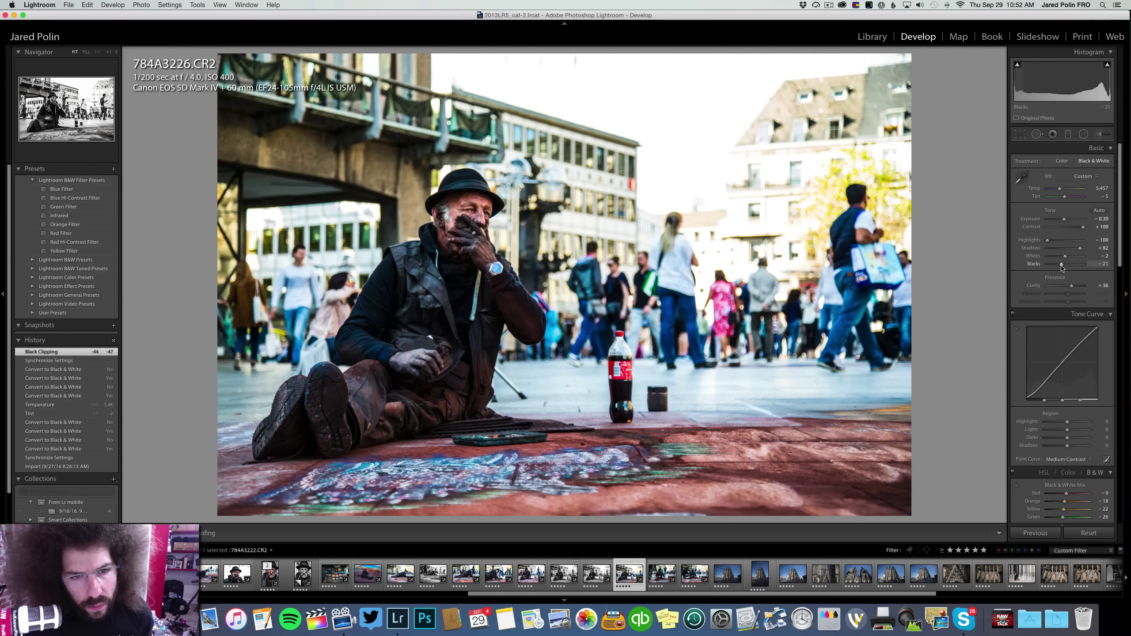
key(Left)
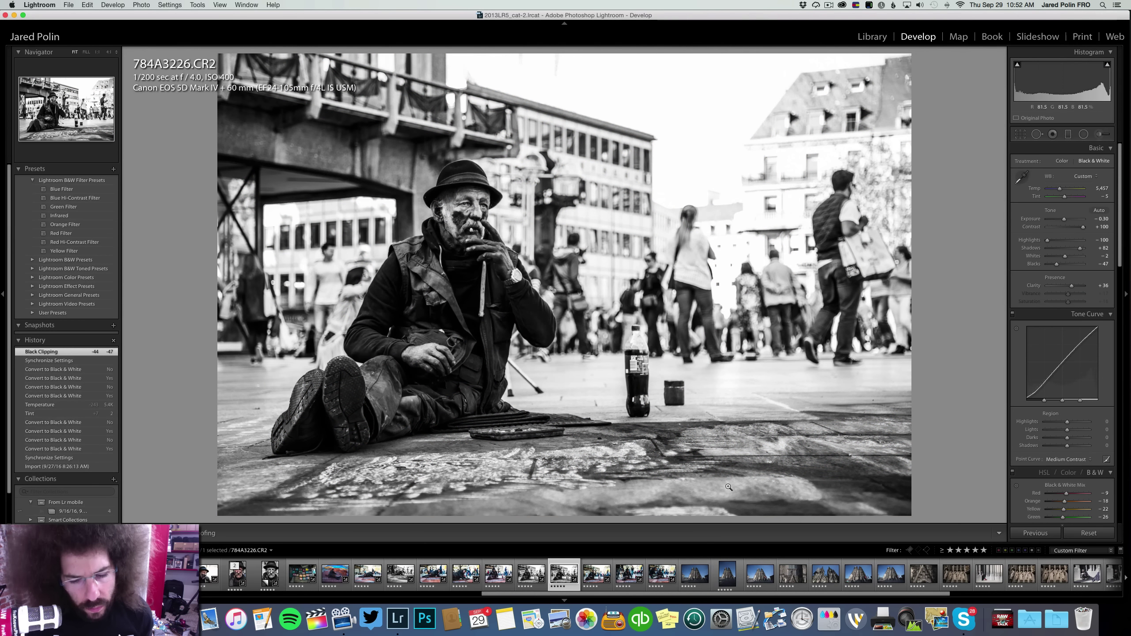
shift+click(597, 574)
click(1033, 537)
key(Return)
click(591, 564)
key(Left)
key(Right)
key(Right)
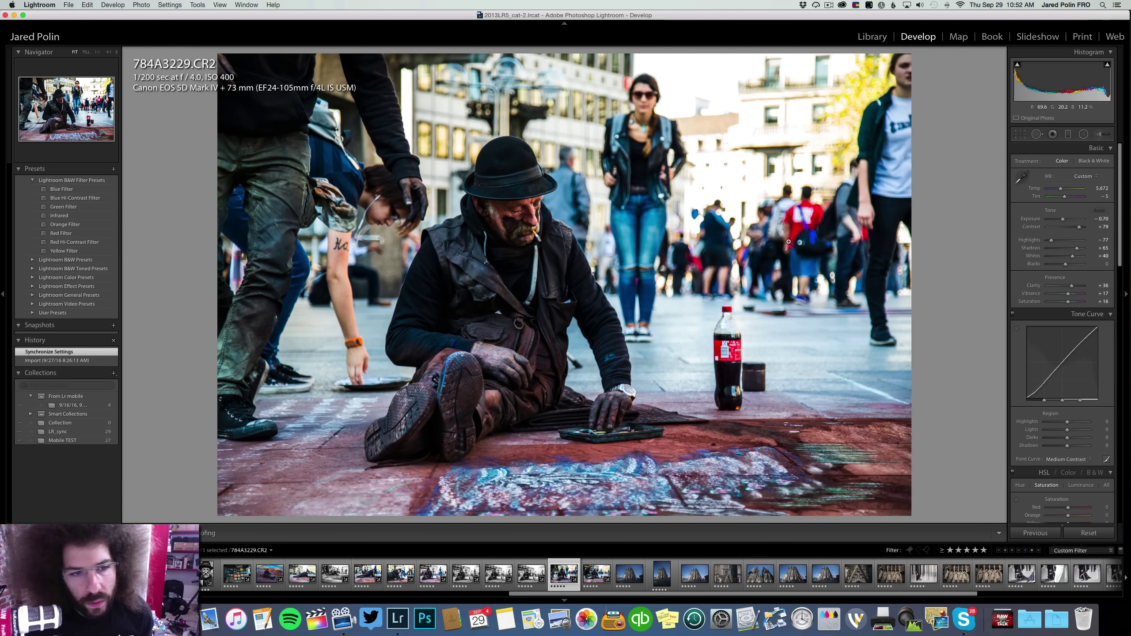
Raise 784A3229's exposure to -0.45 and compare it in black and white and colour
drag(1063, 220, 1064, 220)
click(1078, 162)
click(1065, 162)
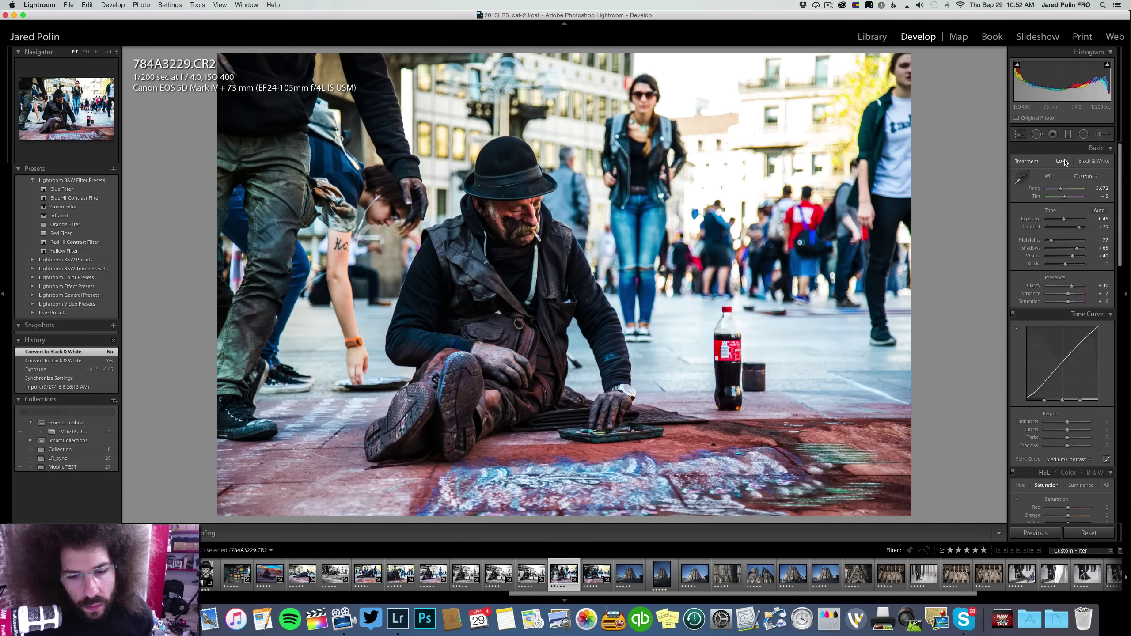
click(1086, 162)
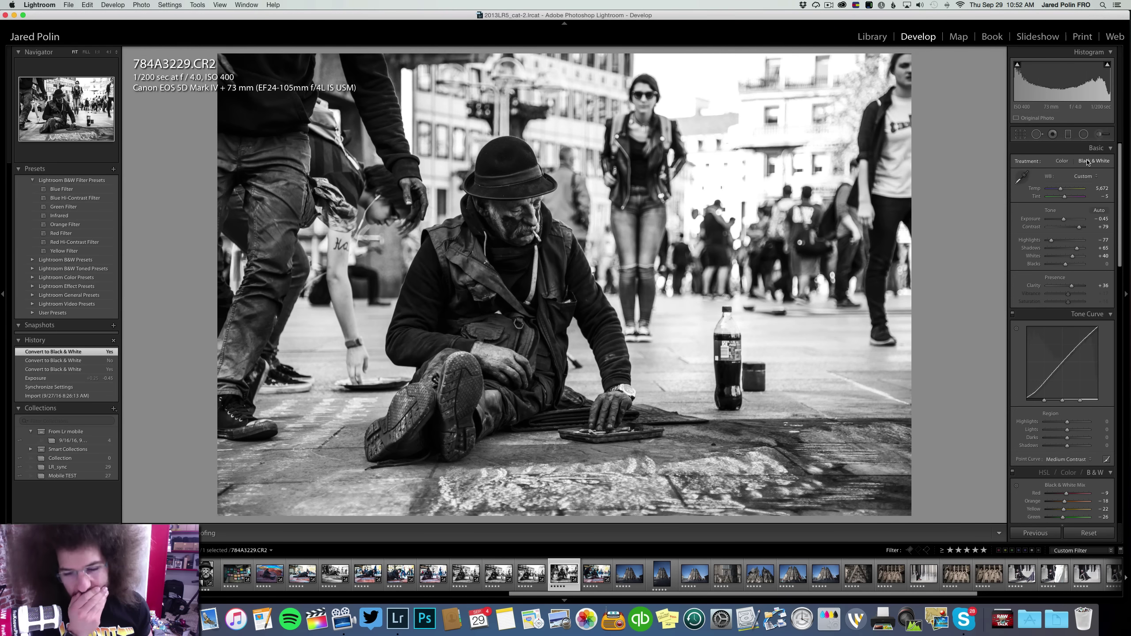
click(1065, 163)
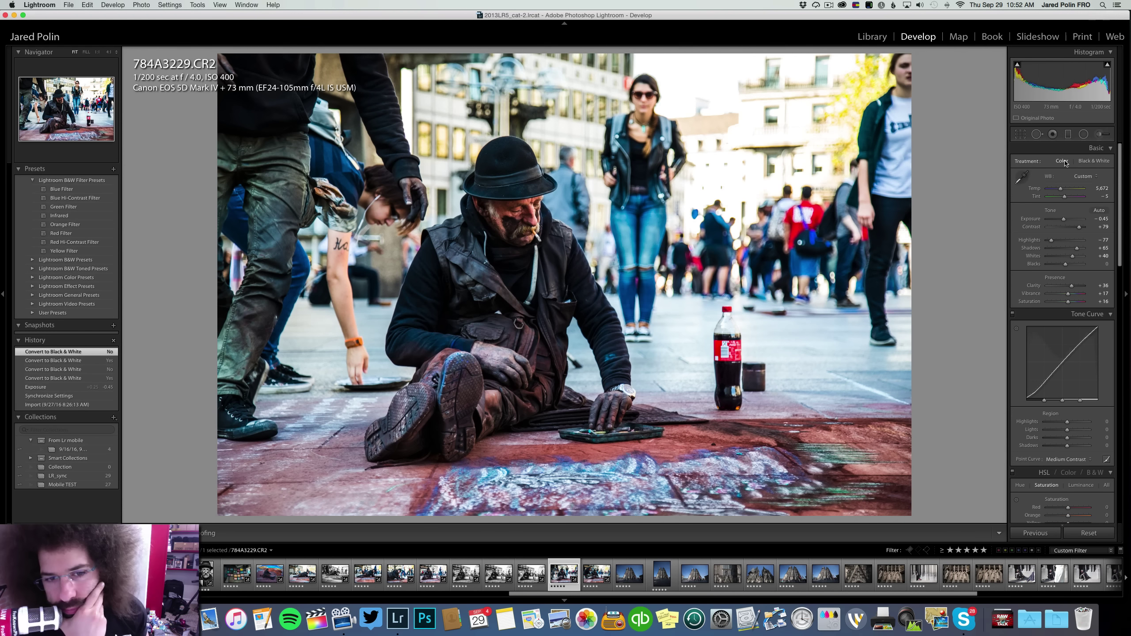
click(1082, 162)
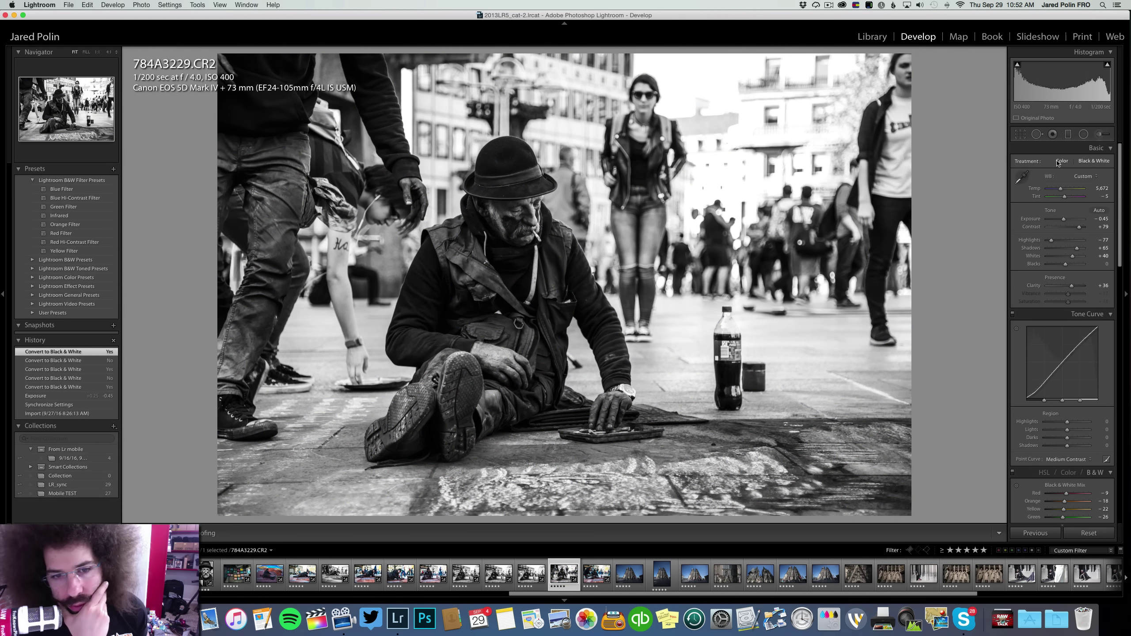
click(1060, 161)
Sync 784A3227's black-and-white settings onto 784A3229
click(531, 574)
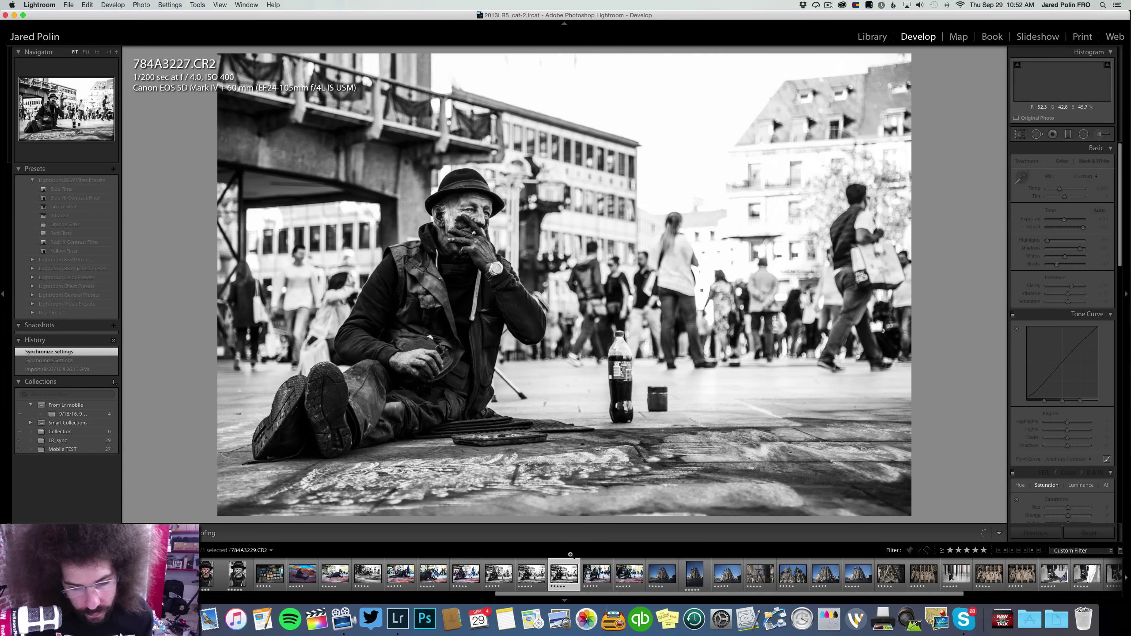
shift+click(619, 576)
key(super+shift+s)
key(Return)
click(588, 557)
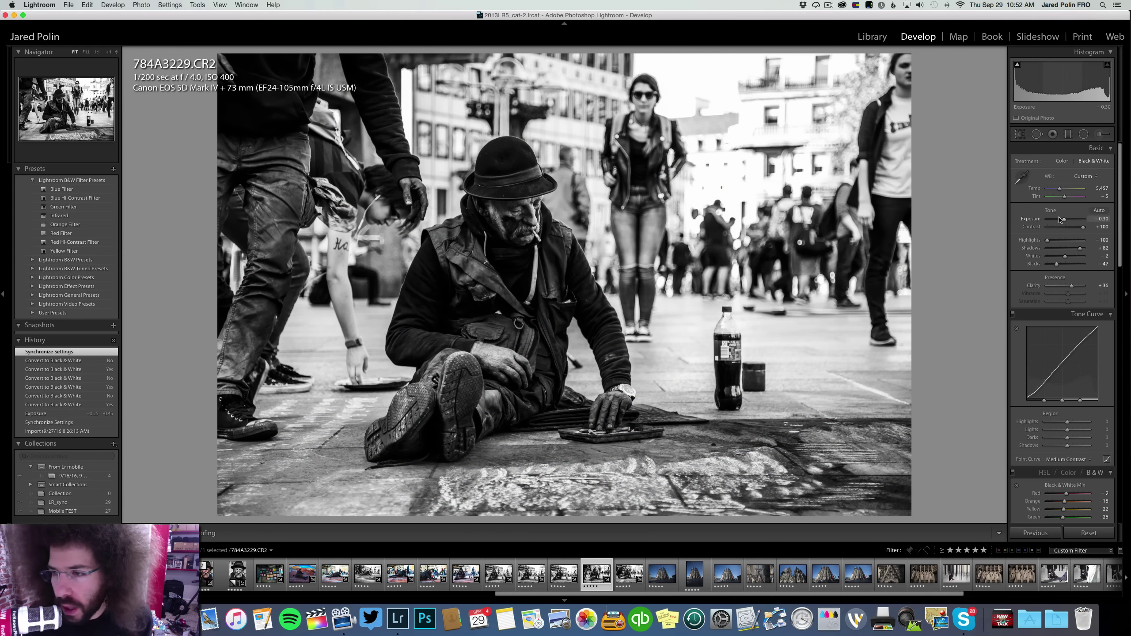
Give 784A3229 exposure +0.10, blacks -46 and the Strong Contrast tone curve
drag(1063, 219, 1065, 221)
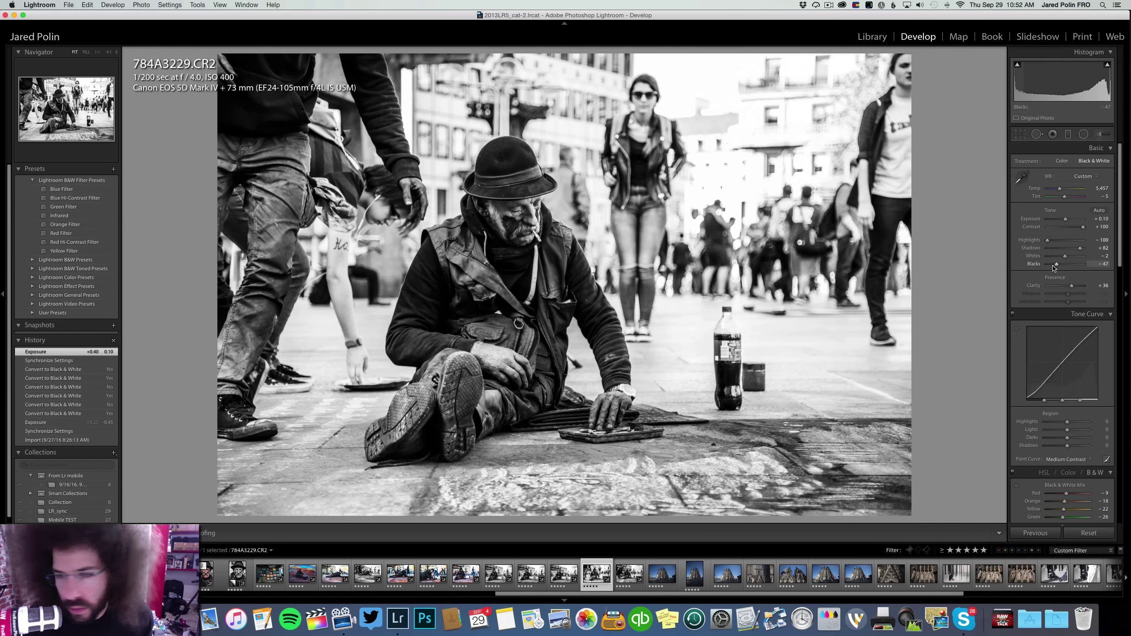
drag(1054, 267, 1072, 288)
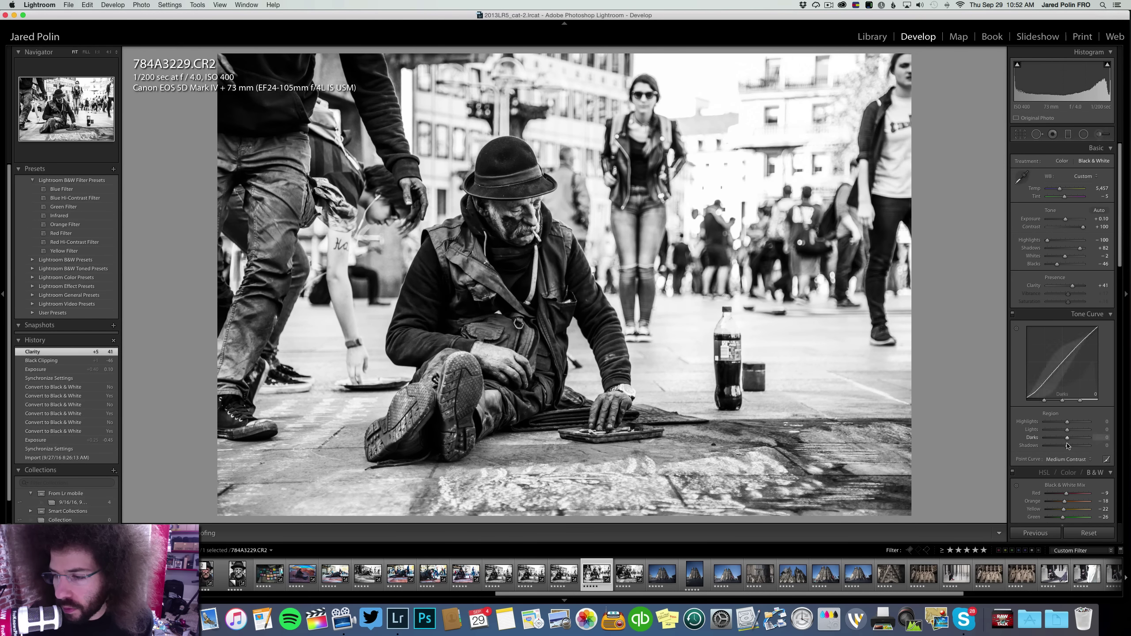
click(1067, 462)
click(1067, 467)
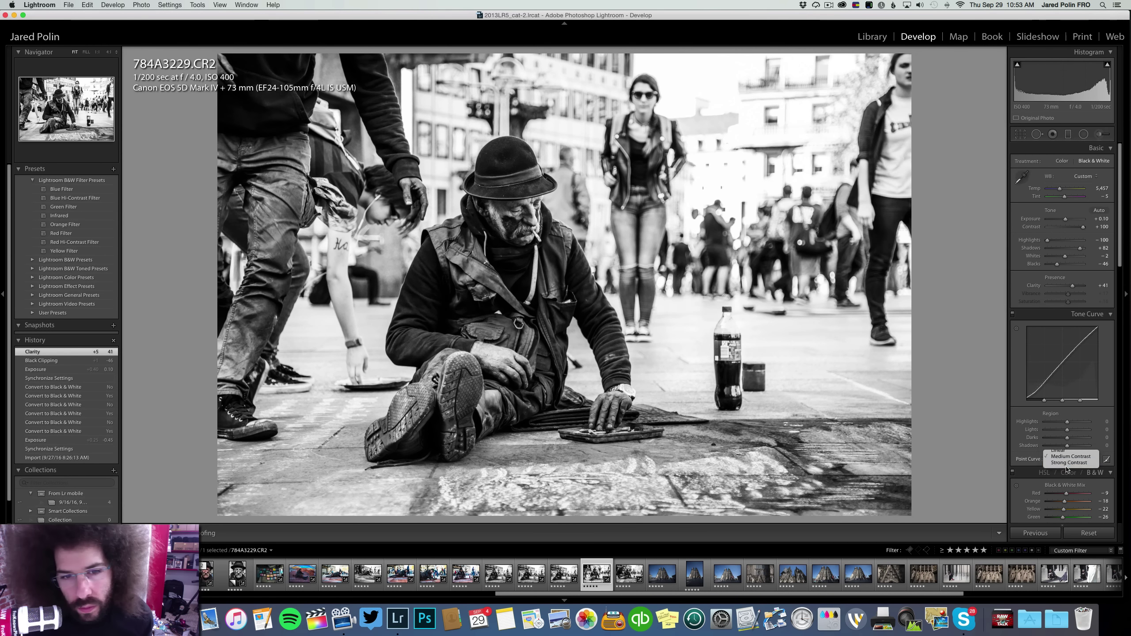
Paste 784A3229's settings onto 784A3231 and lower its exposure to -0.20
key(Left)
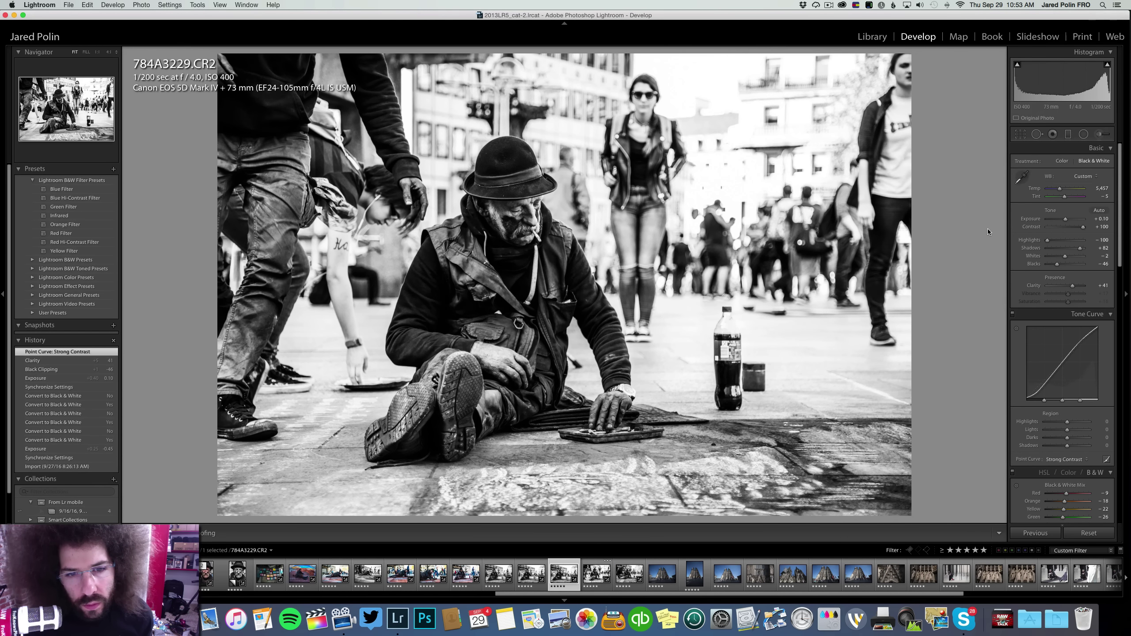
key(Right)
key(Right)
key(Right)
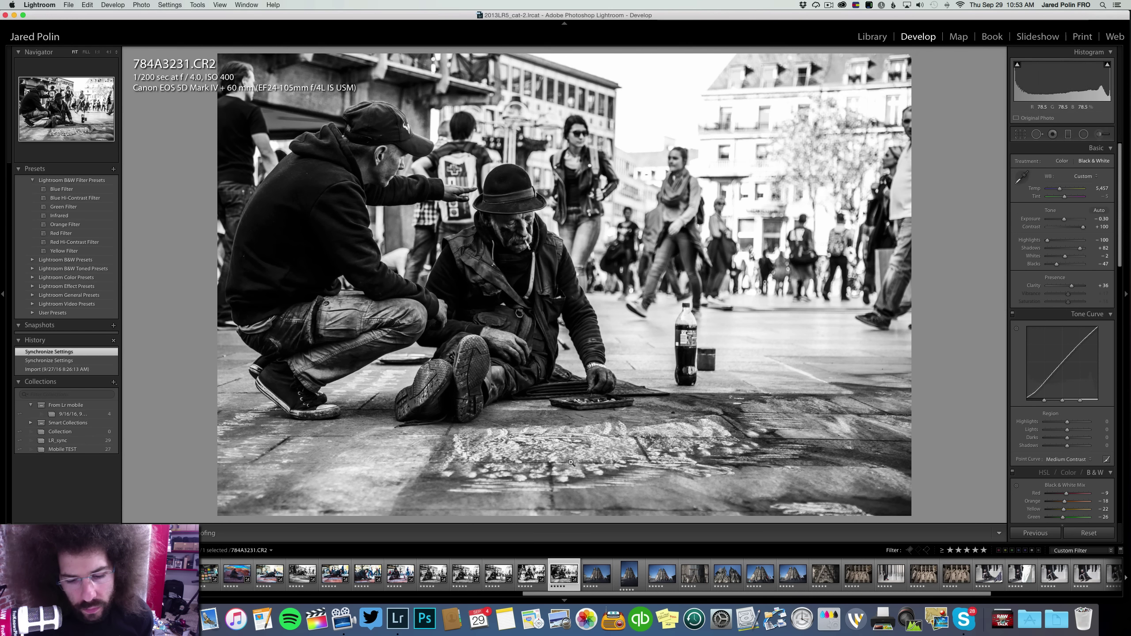
click(1062, 161)
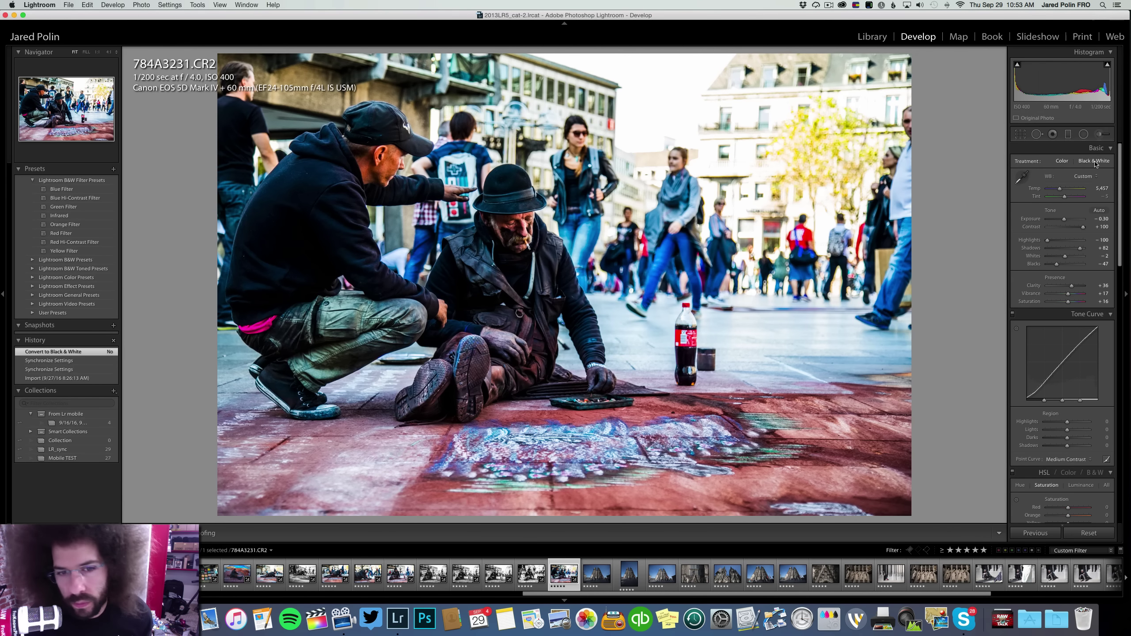
click(1093, 161)
key(Left)
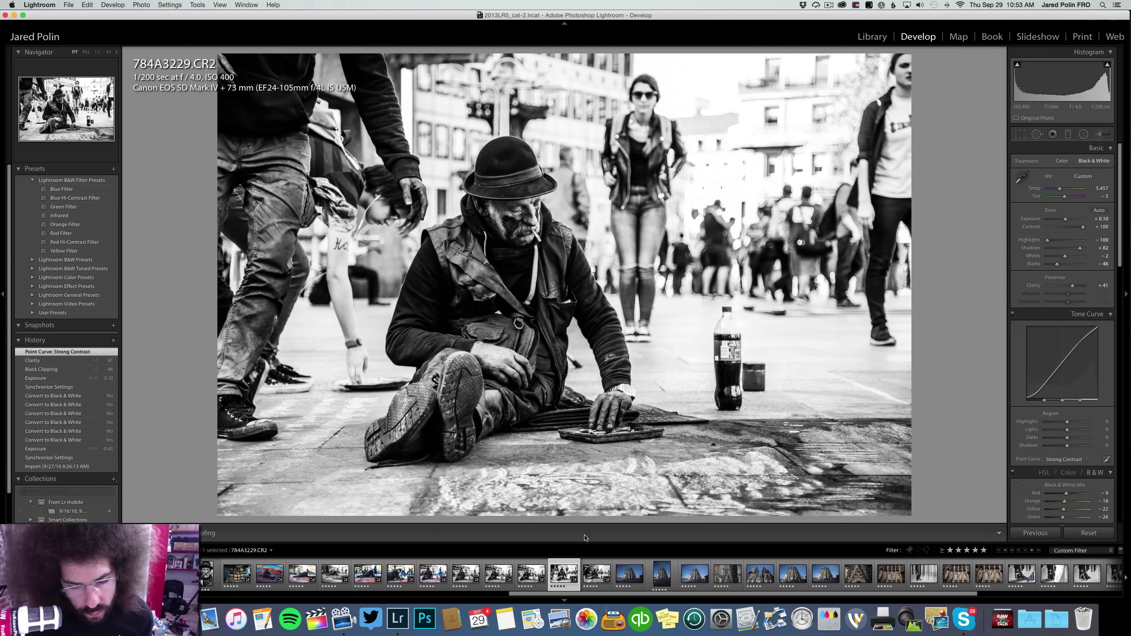
super+click(597, 574)
key(super+shift+v)
click(597, 574)
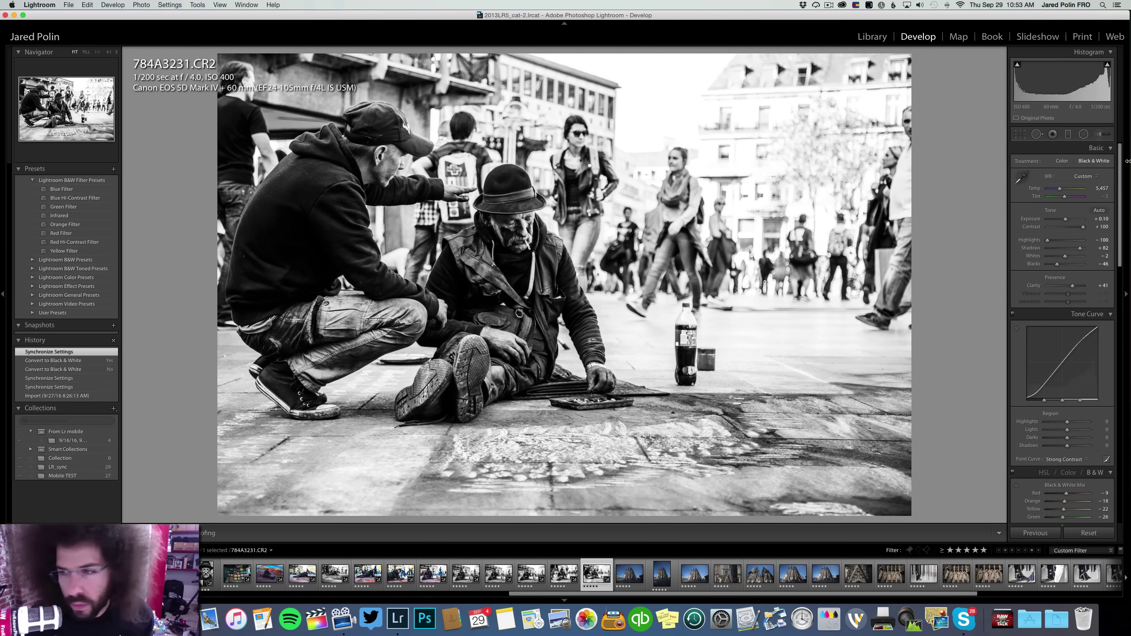
drag(1072, 218, 1066, 220)
Give cathedral shot 784A3237 exposure +0.80, the Medium Contrast curve and clarity +31
key(Right)
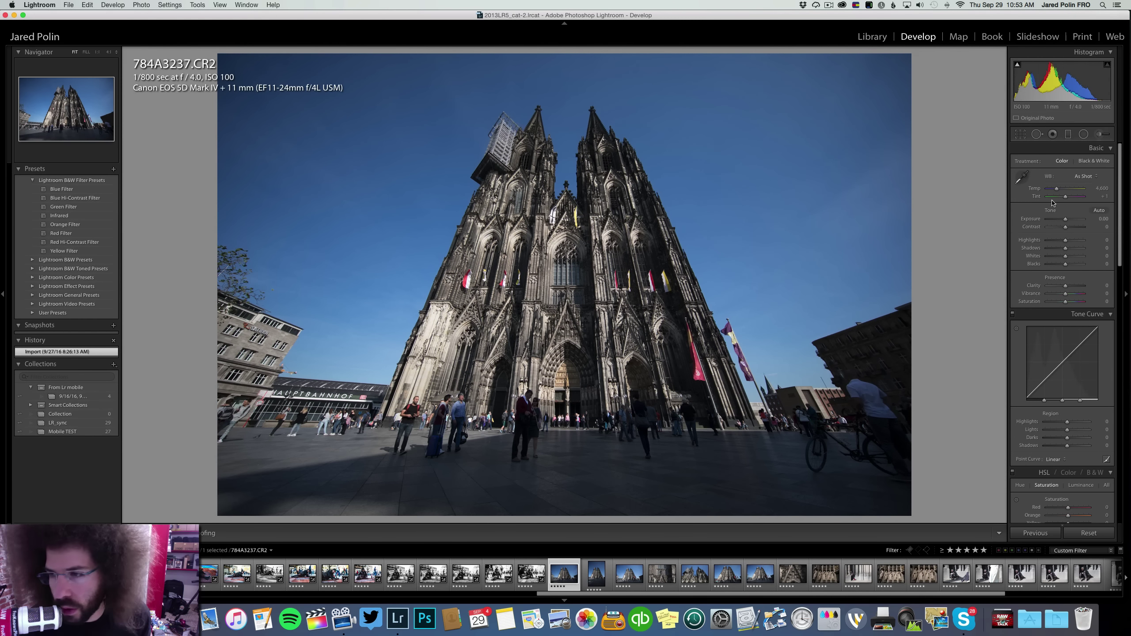
drag(1063, 219, 1073, 226)
click(1058, 463)
click(1064, 468)
click(1071, 285)
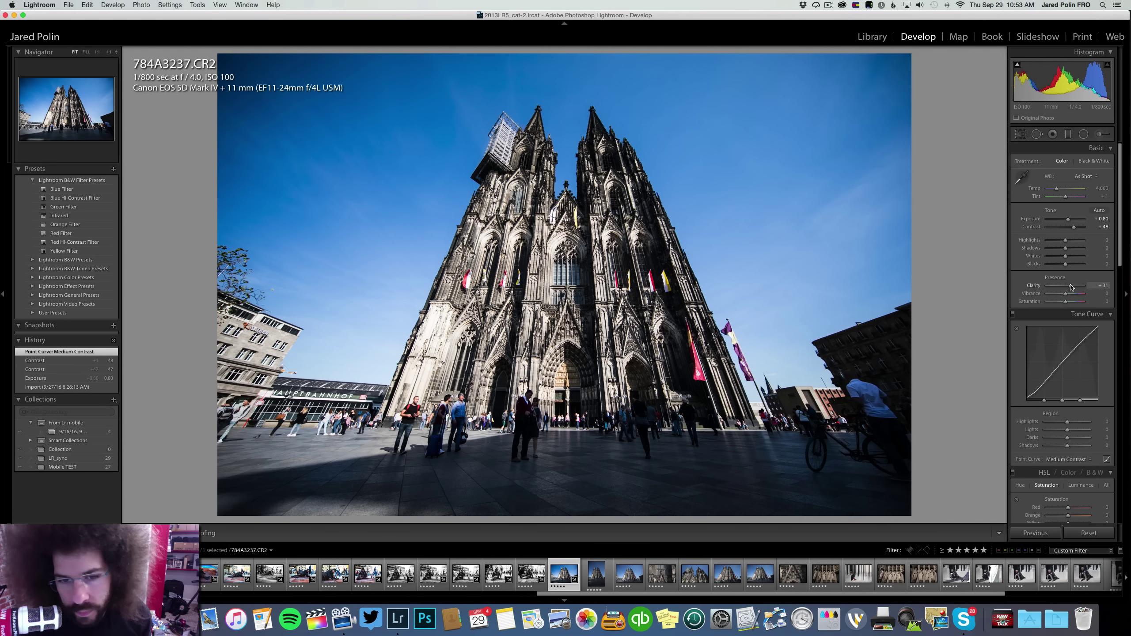
Warm 784A3237, lower highlights, lift shadows to +46 and blacks to +24, then check the facade detail
drag(1060, 190, 1060, 191)
mouse_move(1065, 240)
mouse_down()
mouse_move(1054, 242)
mouse_move(1081, 230)
mouse_up()
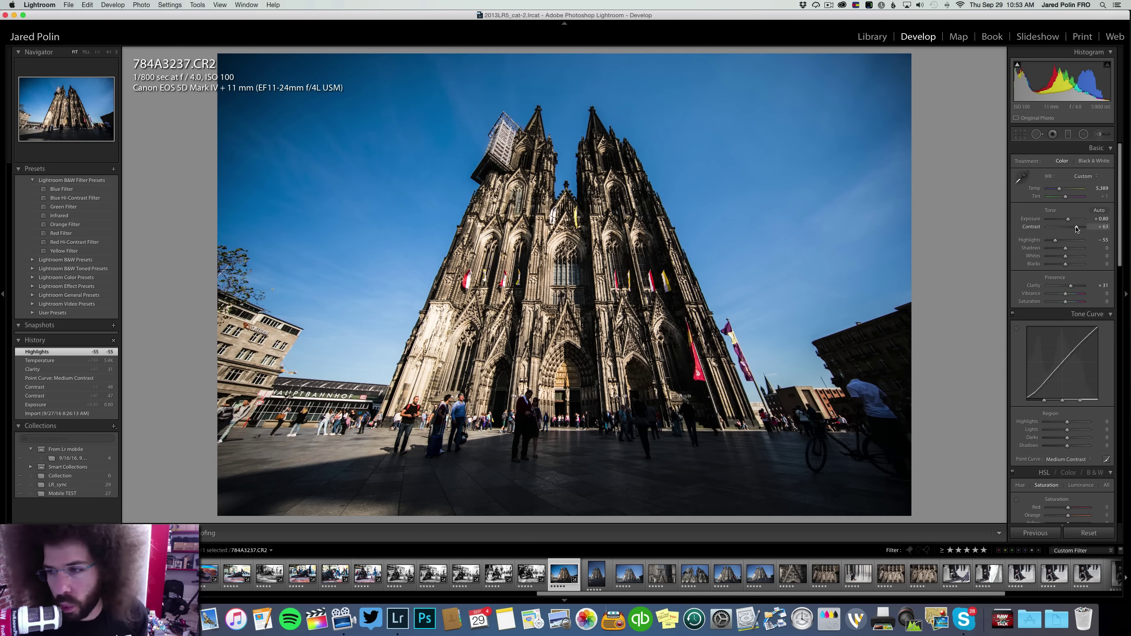
click(1073, 249)
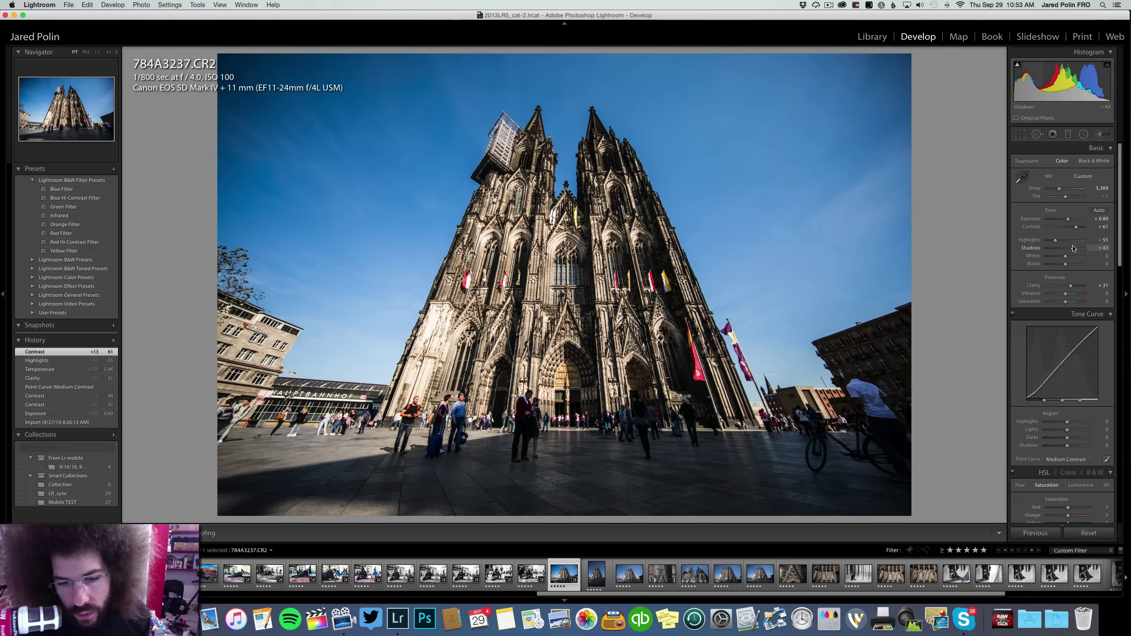
click(1069, 264)
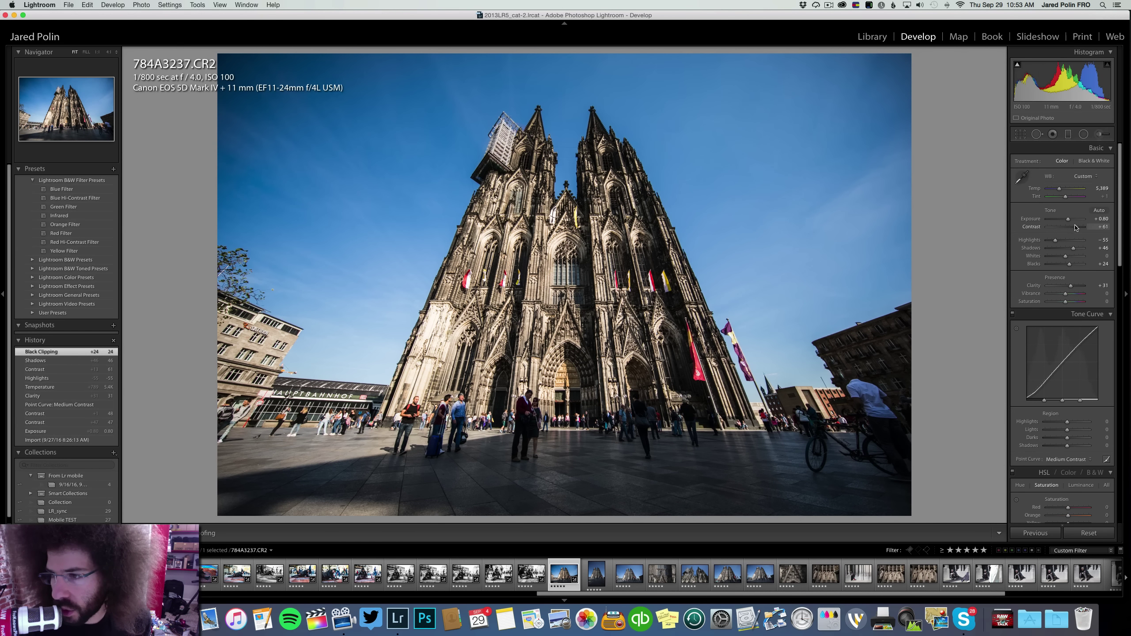
click(590, 209)
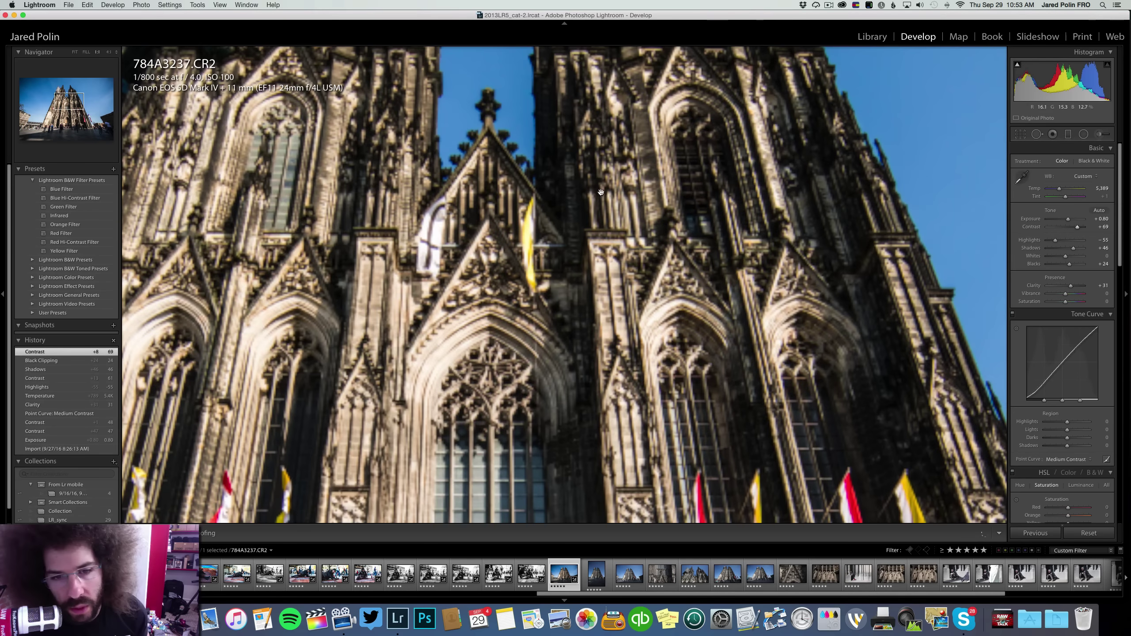
right_click(508, 221)
key(Escape)
key(super+minus)
key(super+minus)
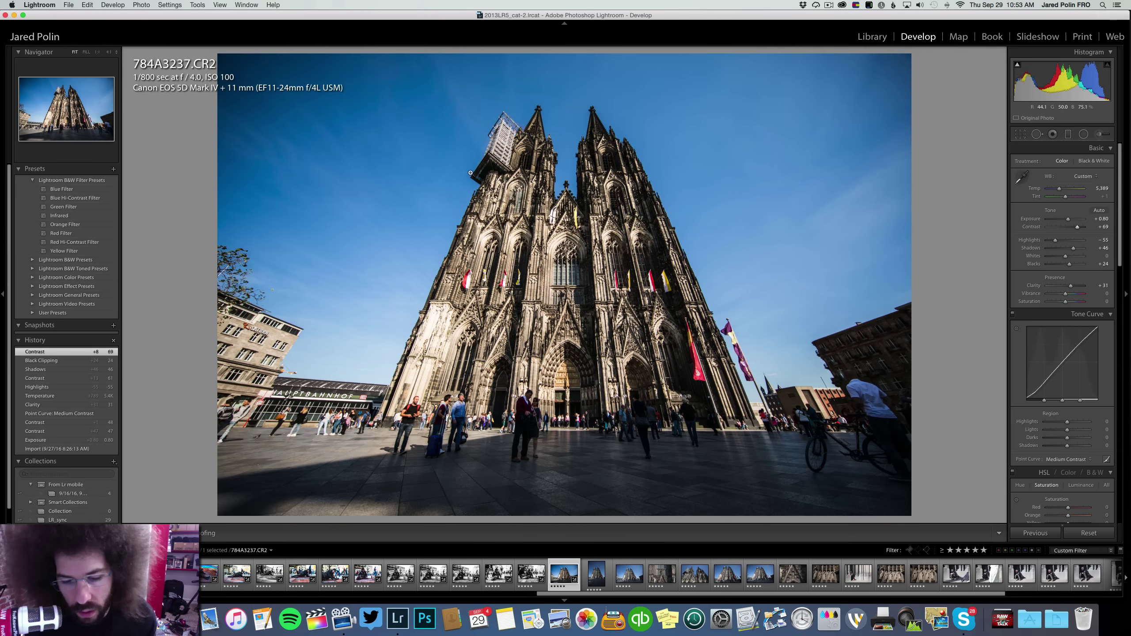
key(Right)
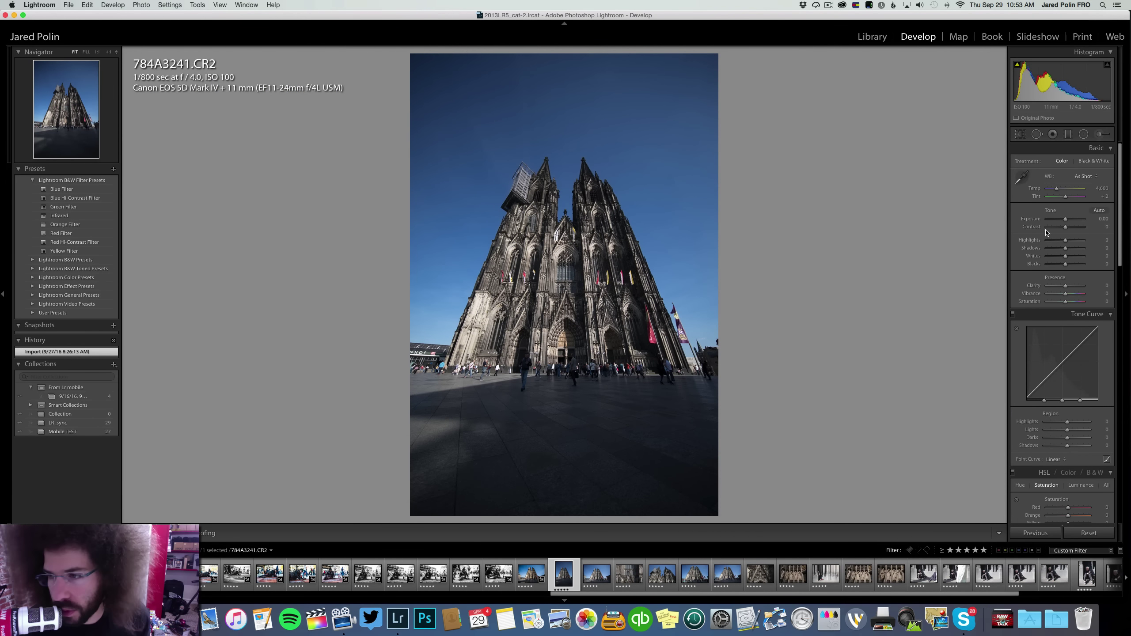
Brighten 784A3241, set contrast to +32, apply the Medium Contrast curve and add clarity
click(1069, 219)
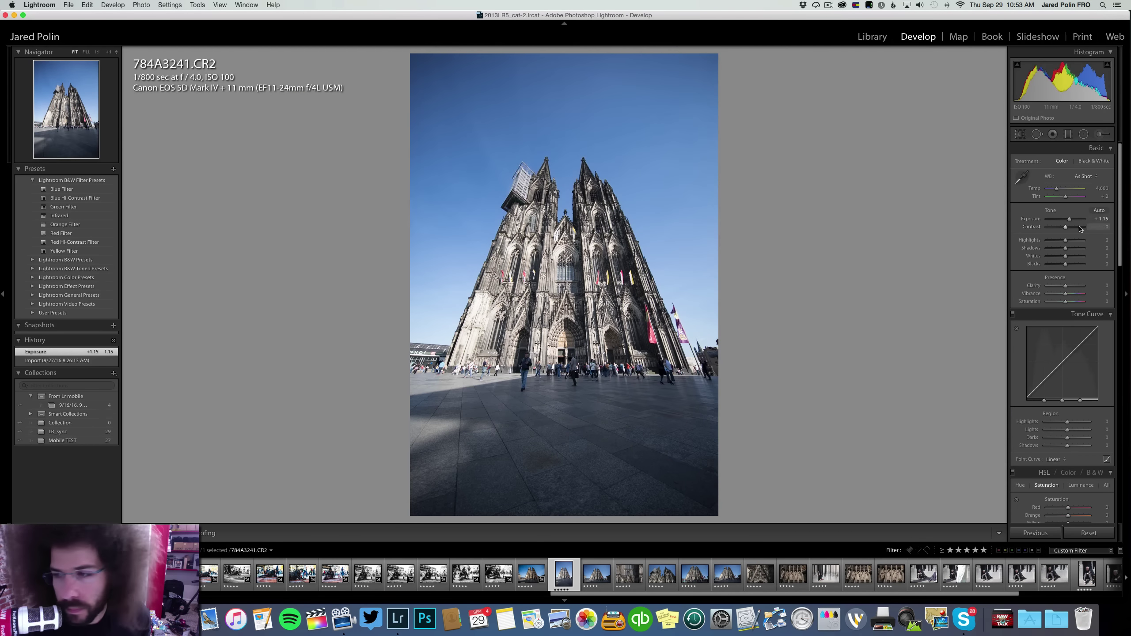
click(1075, 226)
drag(1074, 228, 1070, 227)
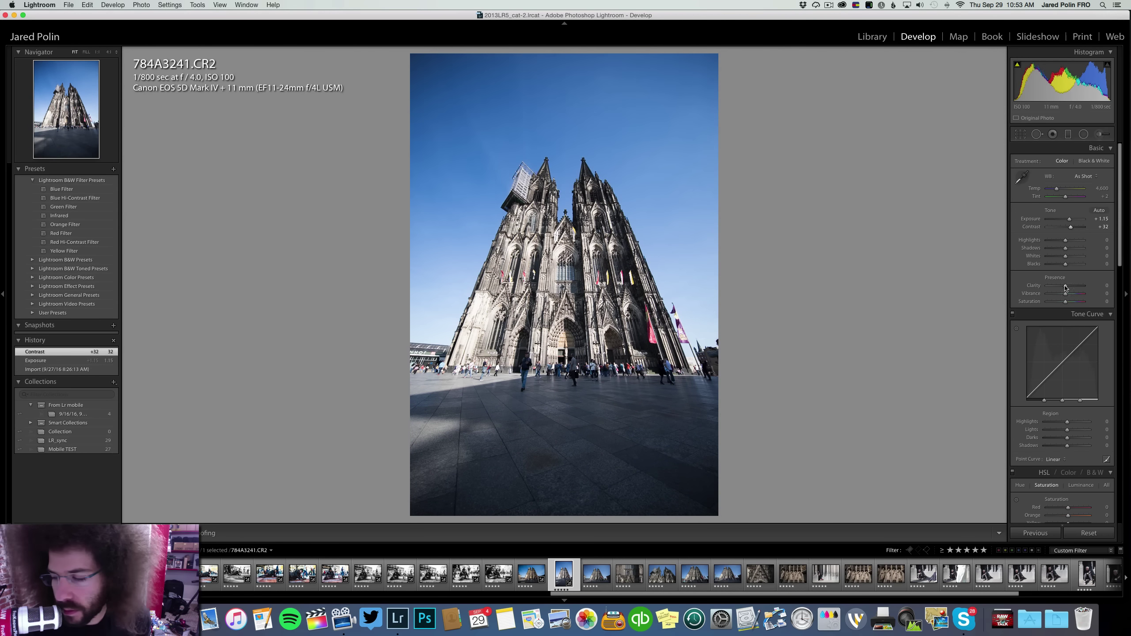
click(1055, 459)
click(1070, 464)
click(1070, 285)
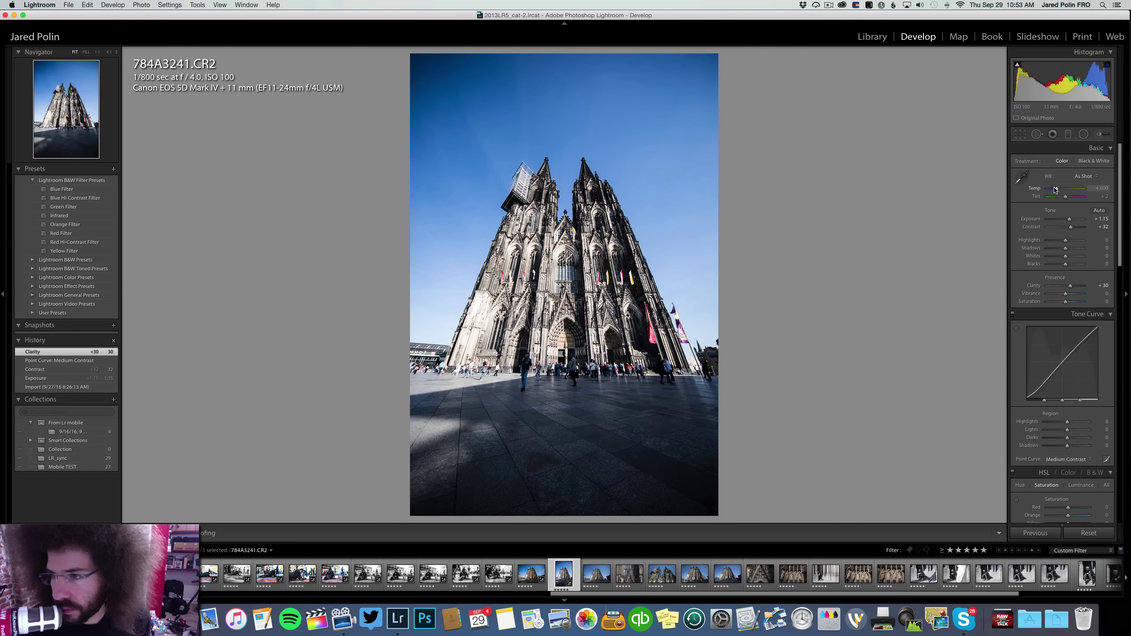
Set temperature to 5,580, contrast +48, highlights -39 and blacks -24
drag(1055, 189, 1060, 189)
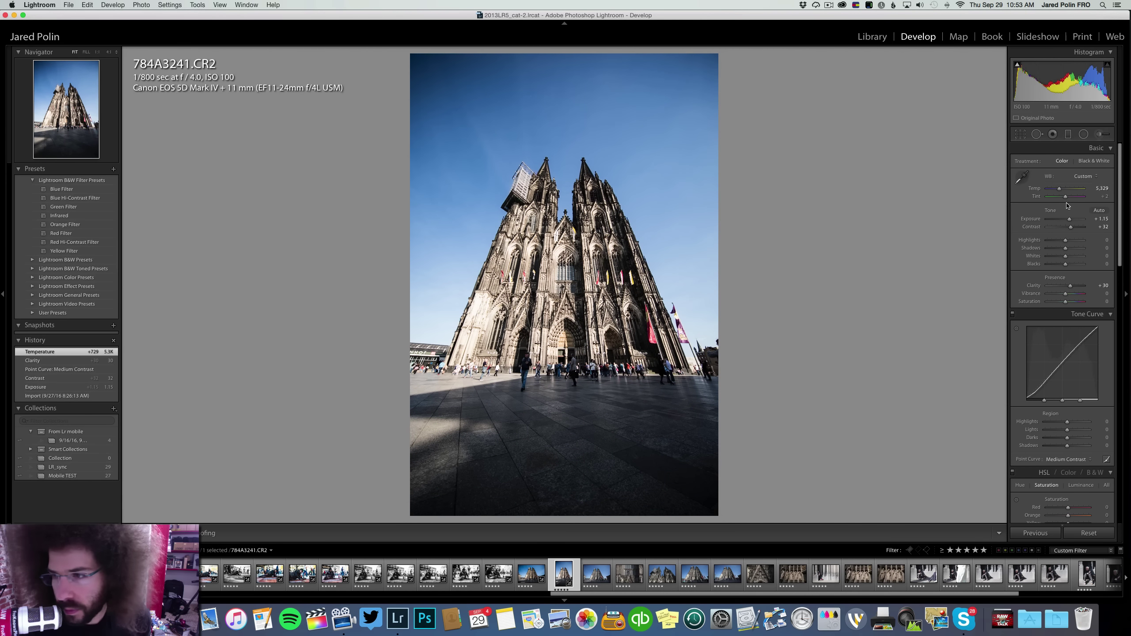
drag(1070, 230, 1074, 230)
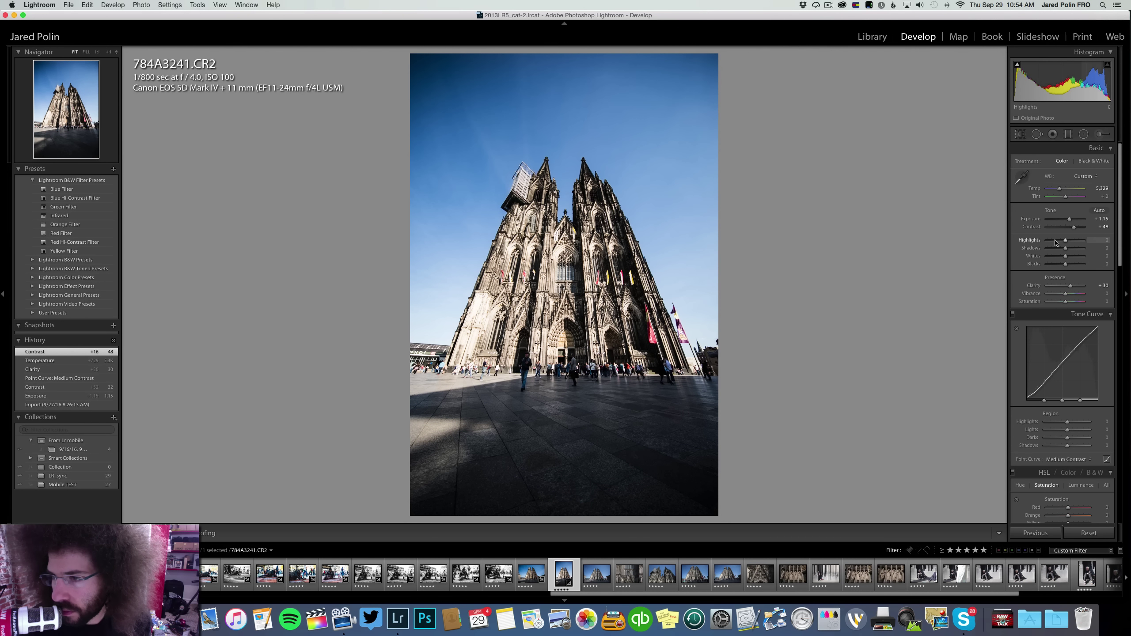
key(Up)
shift+double_click(1061, 266)
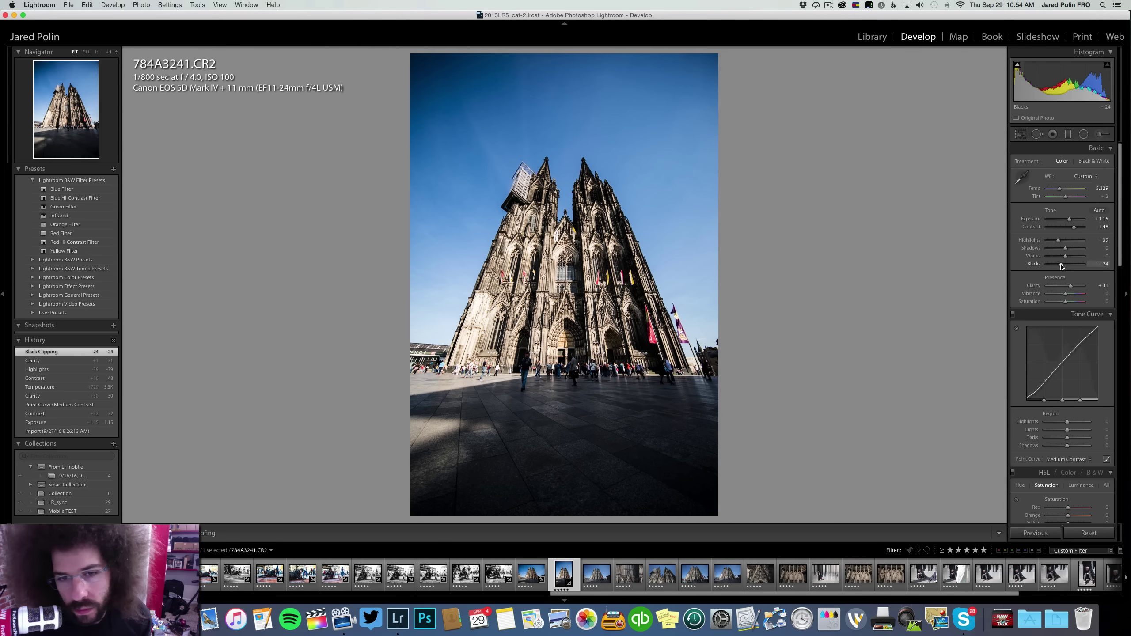
drag(1059, 191, 1060, 191)
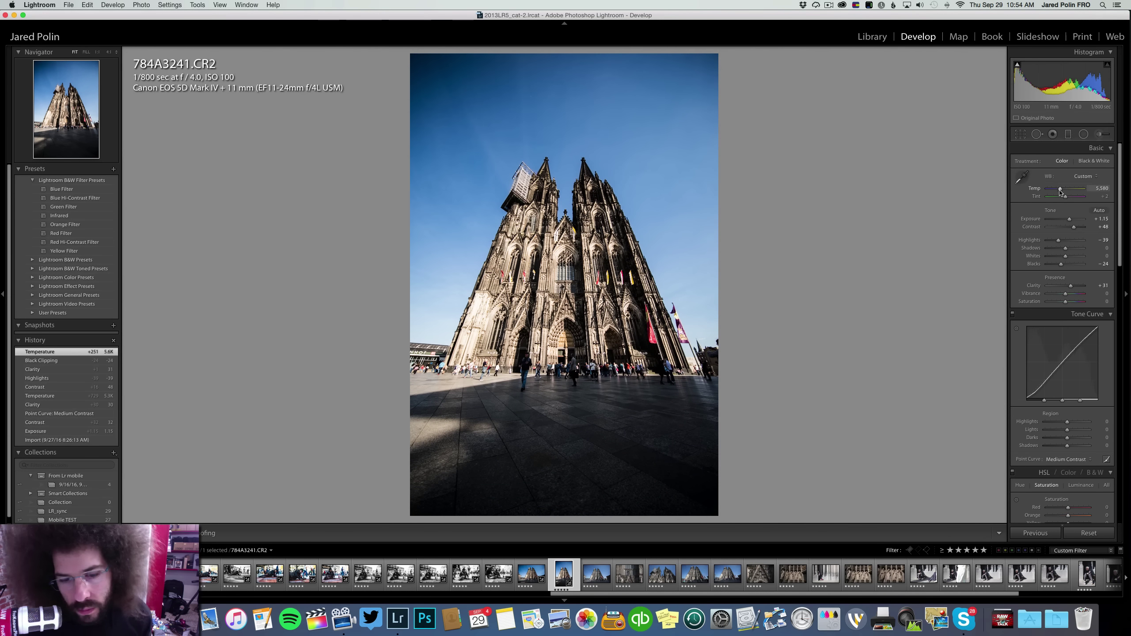
Sync 784A3241's settings onto 784A3249 and lower its exposure to +0.36
key(Right)
key(Left)
key(Right)
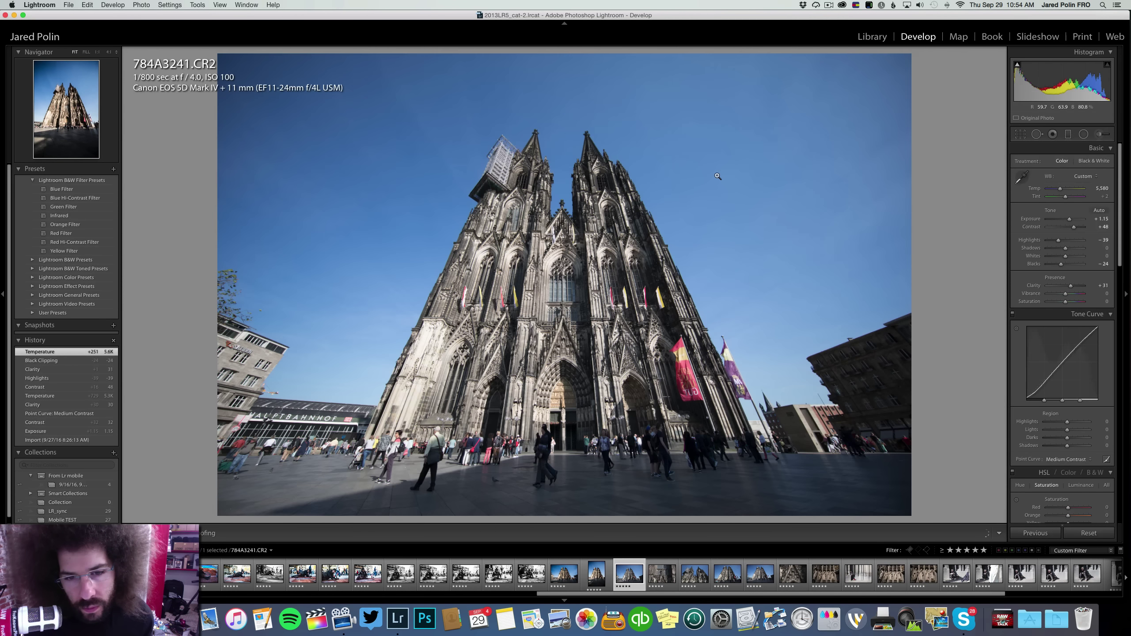
click(597, 576)
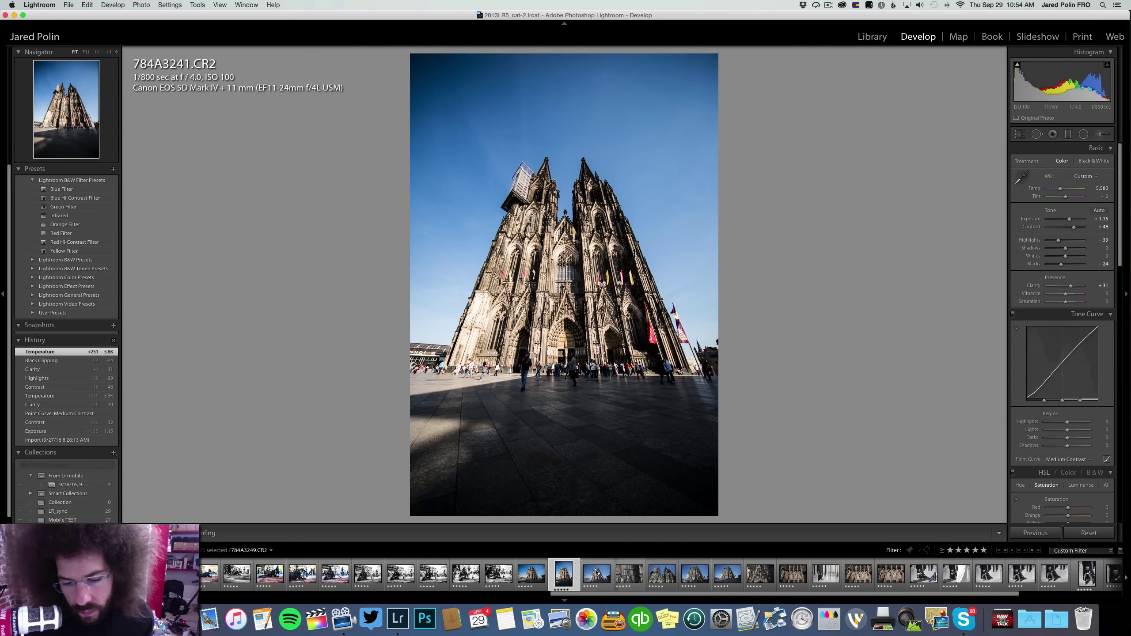
shift+click(597, 575)
click(1033, 534)
click(702, 205)
click(594, 563)
click(594, 563)
drag(1069, 219, 1066, 250)
Undo the shadows change and convert 784A3249 to black and white
key(super+z)
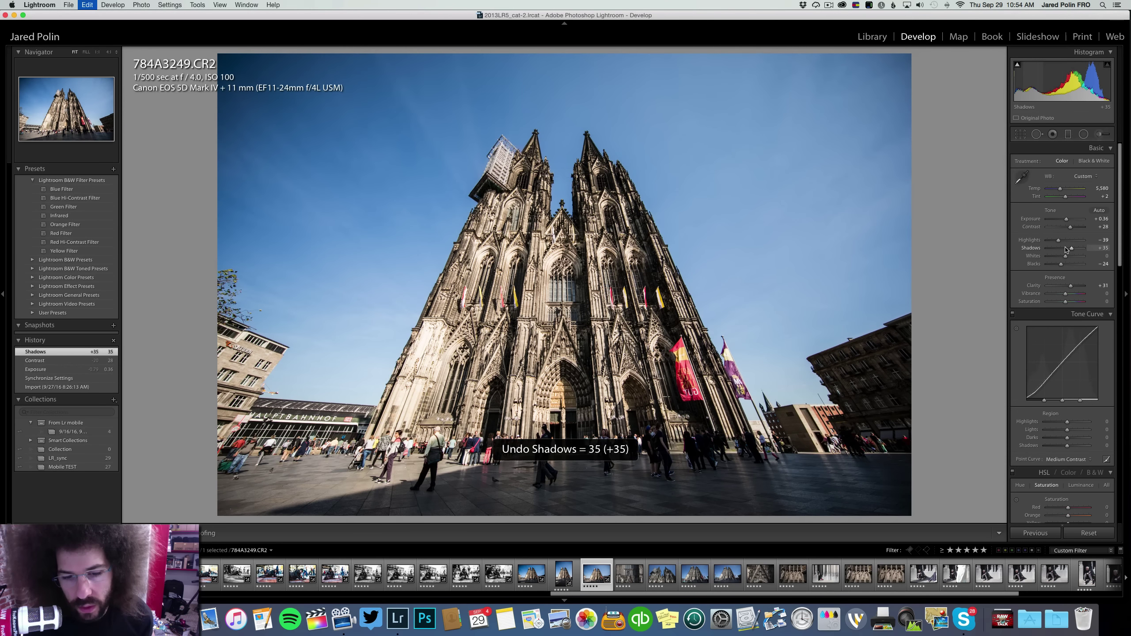
click(1097, 161)
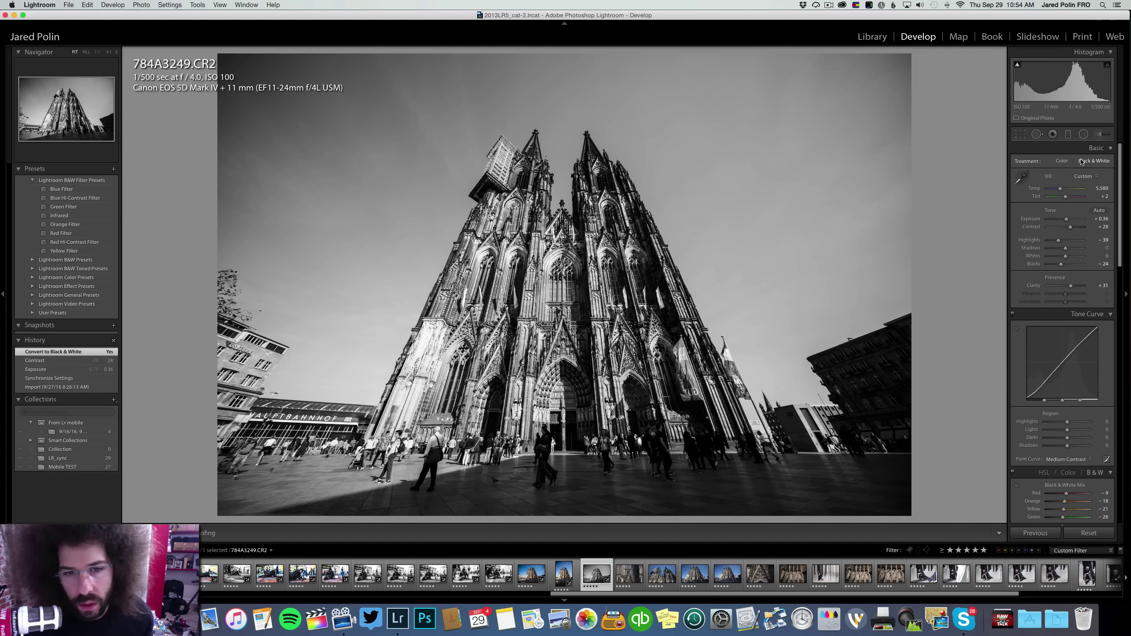
click(1062, 161)
key(v)
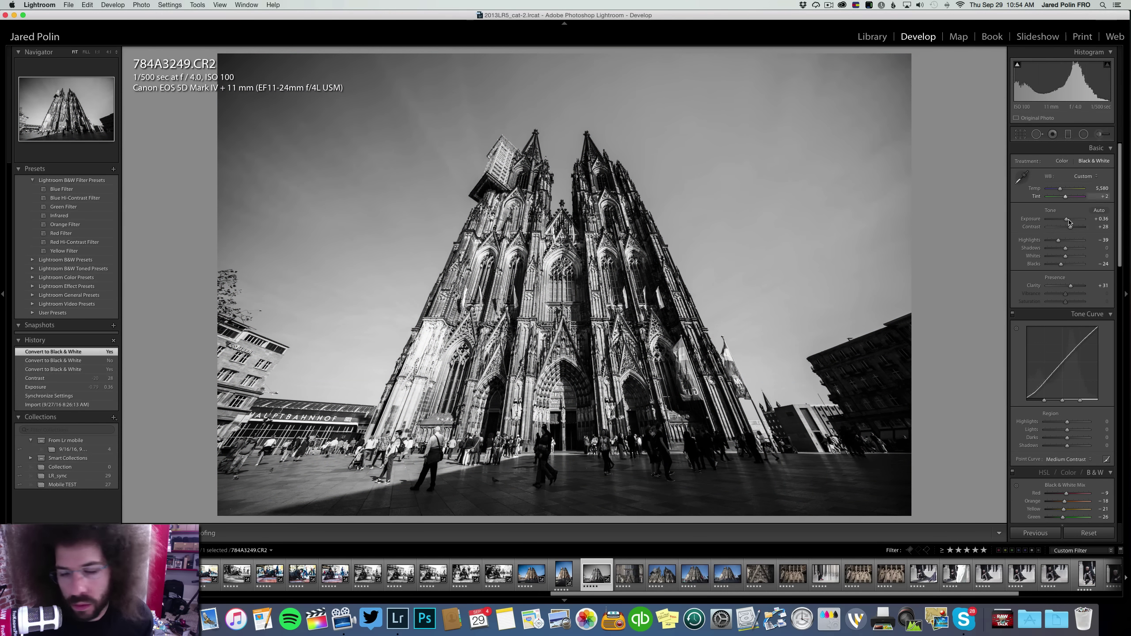
Give 784A3249 contrast +38, Strong Contrast curve and clarity +35; convert 784A3255 to black and white
drag(1079, 229, 1050, 241)
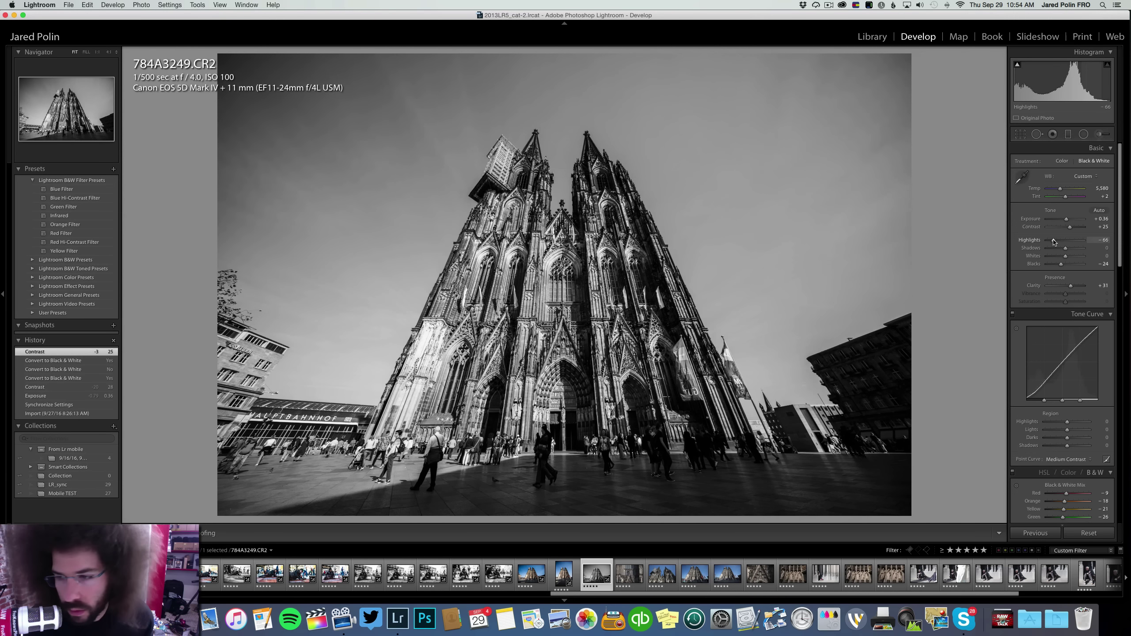
click(1068, 459)
click(1071, 466)
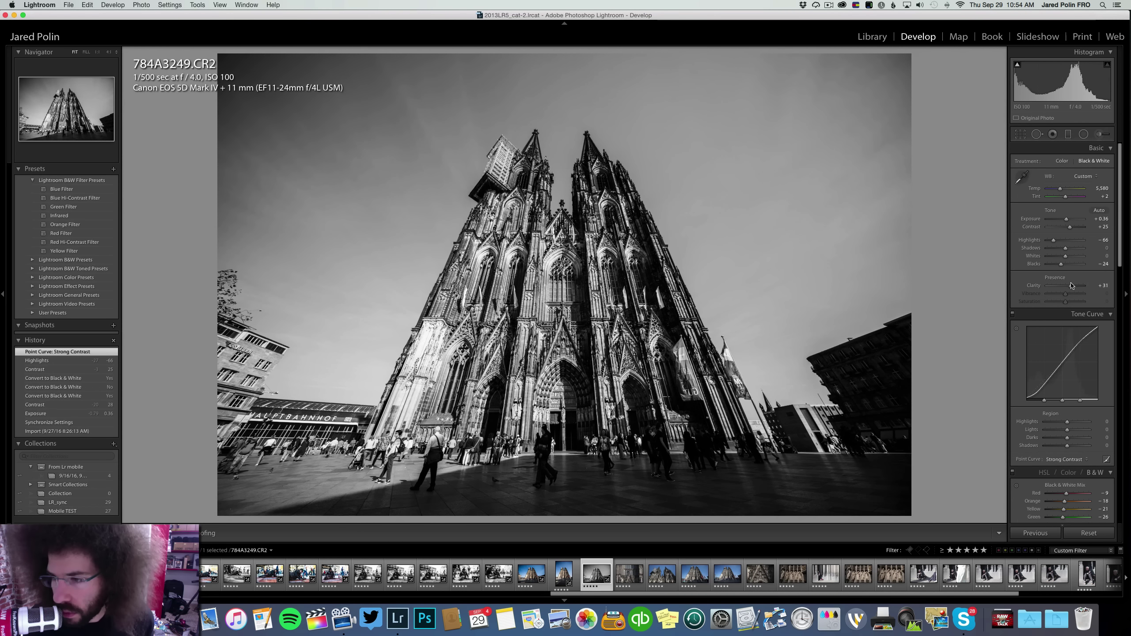
drag(1073, 287, 1079, 227)
key(Right)
click(1090, 162)
Boost clarity on facade detail 784A3255, set exposure to +0.75 and inspect the angel statue
click(1078, 287)
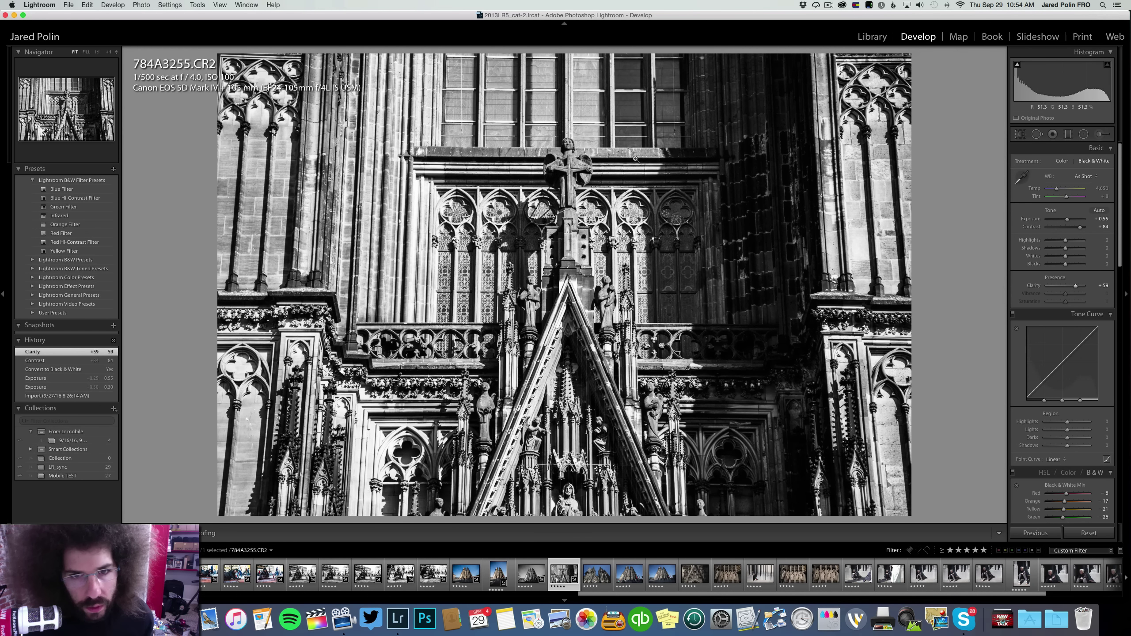
drag(1067, 220, 1067, 220)
click(562, 160)
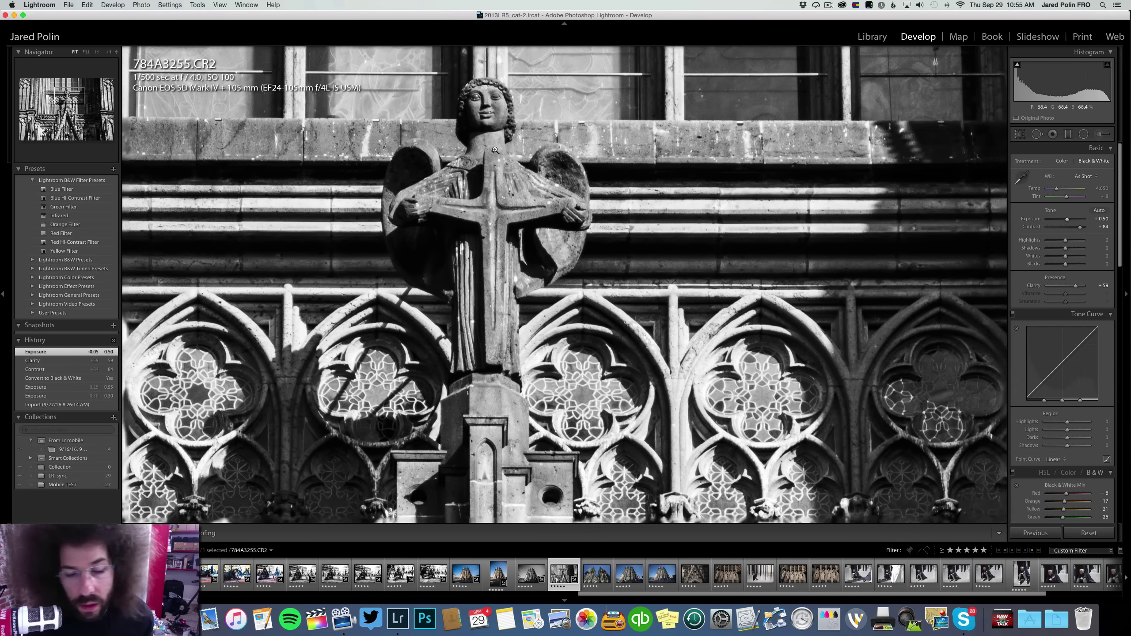
click(497, 149)
Give spires shot 784A3257 contrast +74, highlights -43, the Medium Contrast curve and adjusted blacks
key(Right)
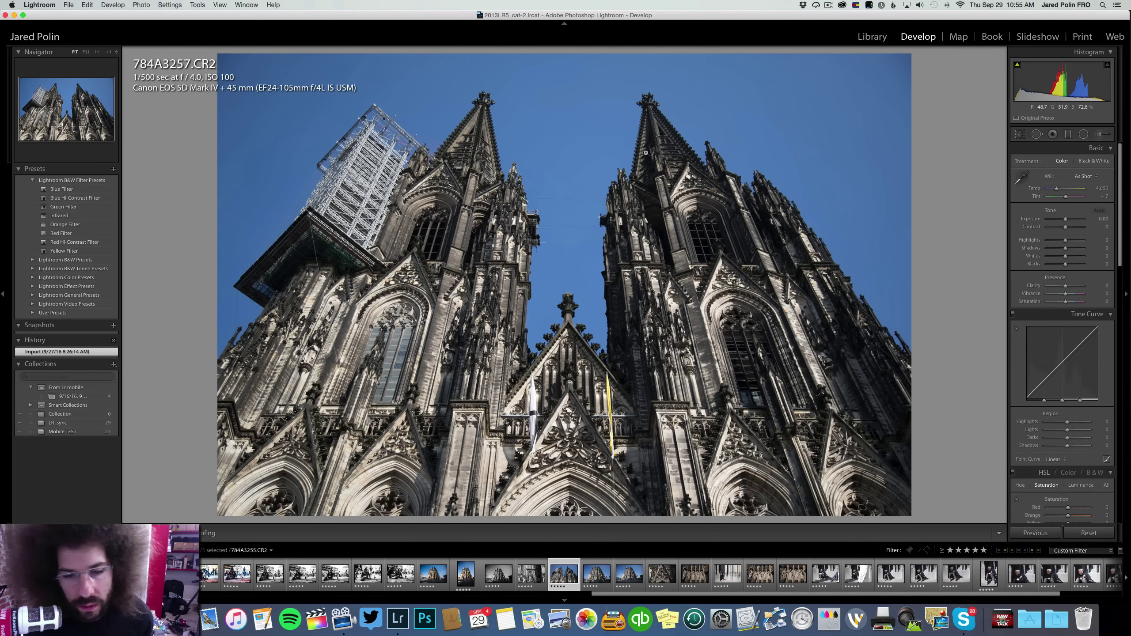
mouse_move(1066, 227)
mouse_down()
mouse_move(1078, 228)
mouse_move(1058, 241)
mouse_up()
drag(1066, 286, 1076, 251)
click(1056, 459)
click(1067, 467)
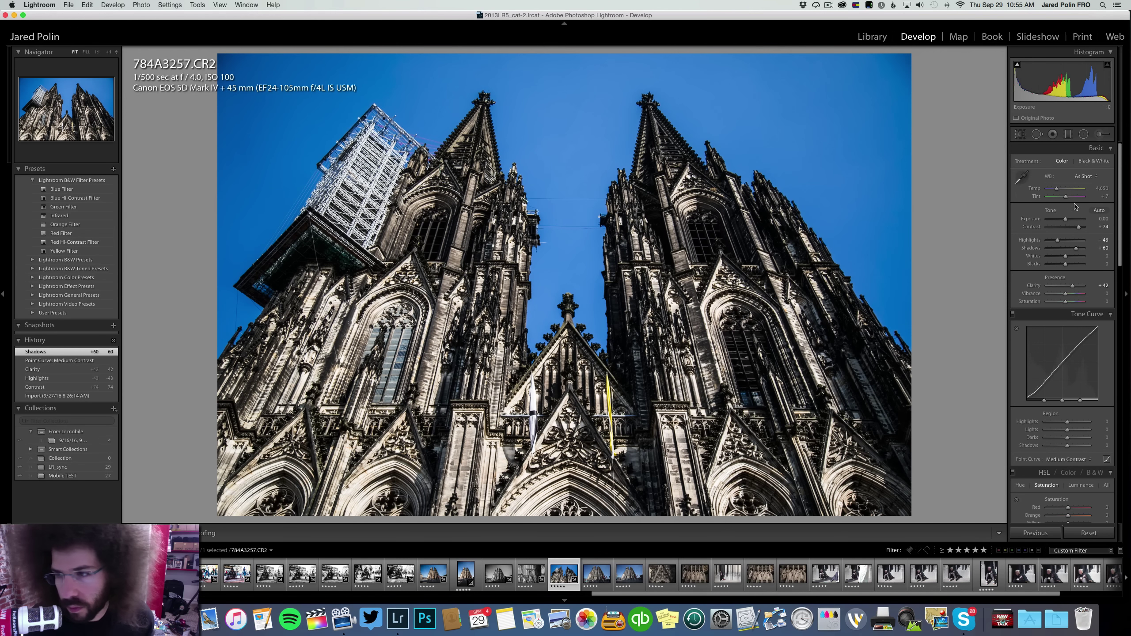
click(1089, 161)
click(1064, 161)
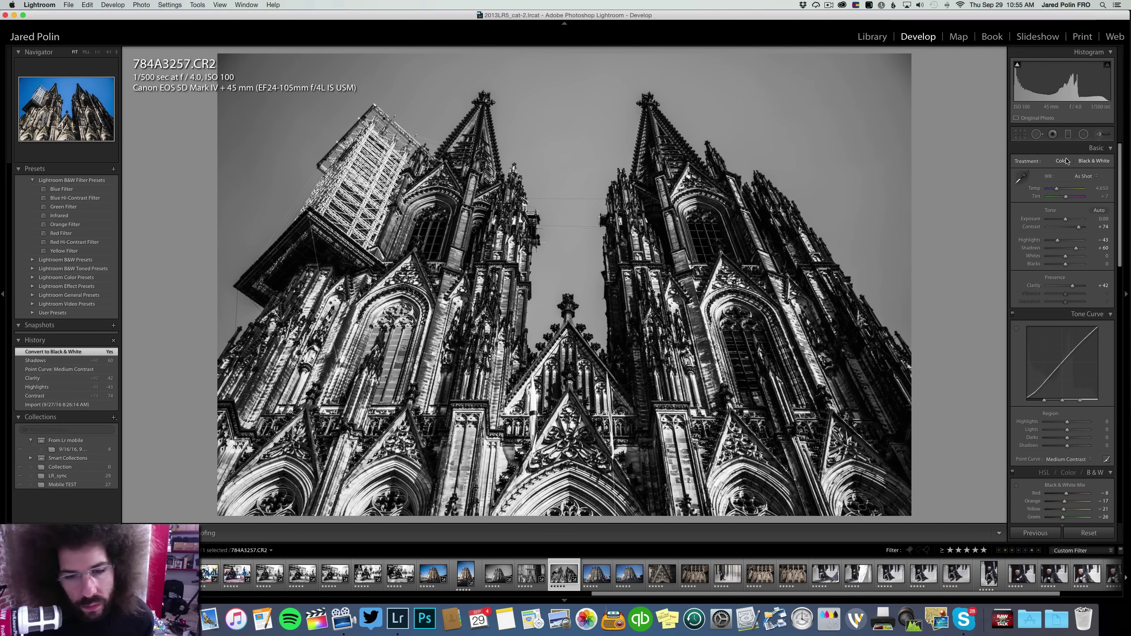
drag(1066, 263, 1064, 241)
Give 784A3264 contrast +57 and brighter exposure, checking it briefly in black and white
key(Right)
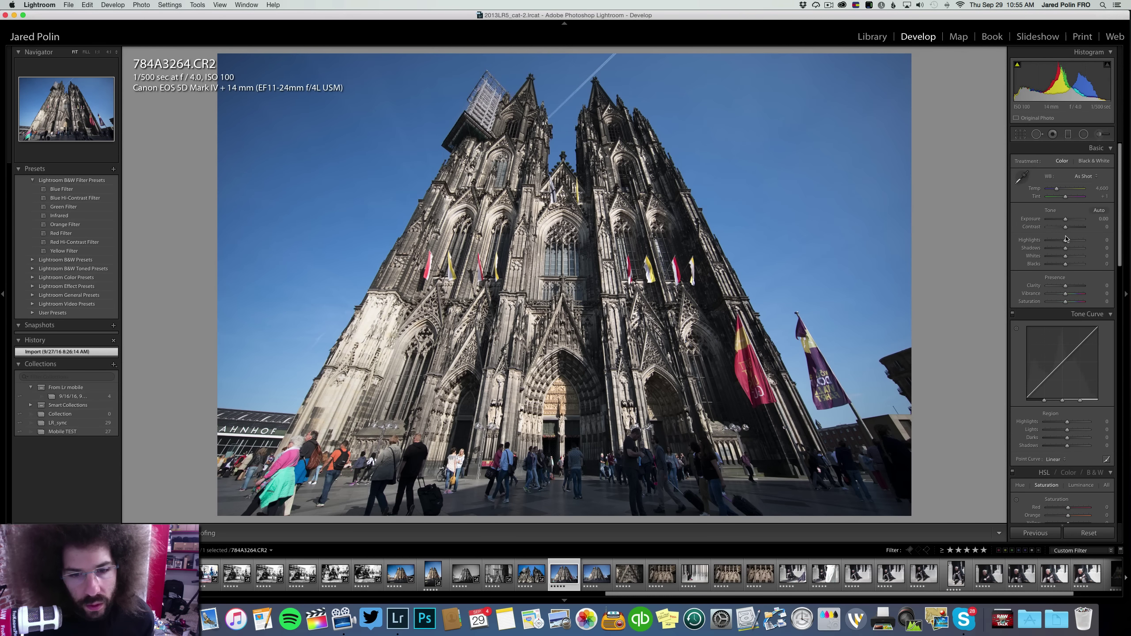
click(1069, 228)
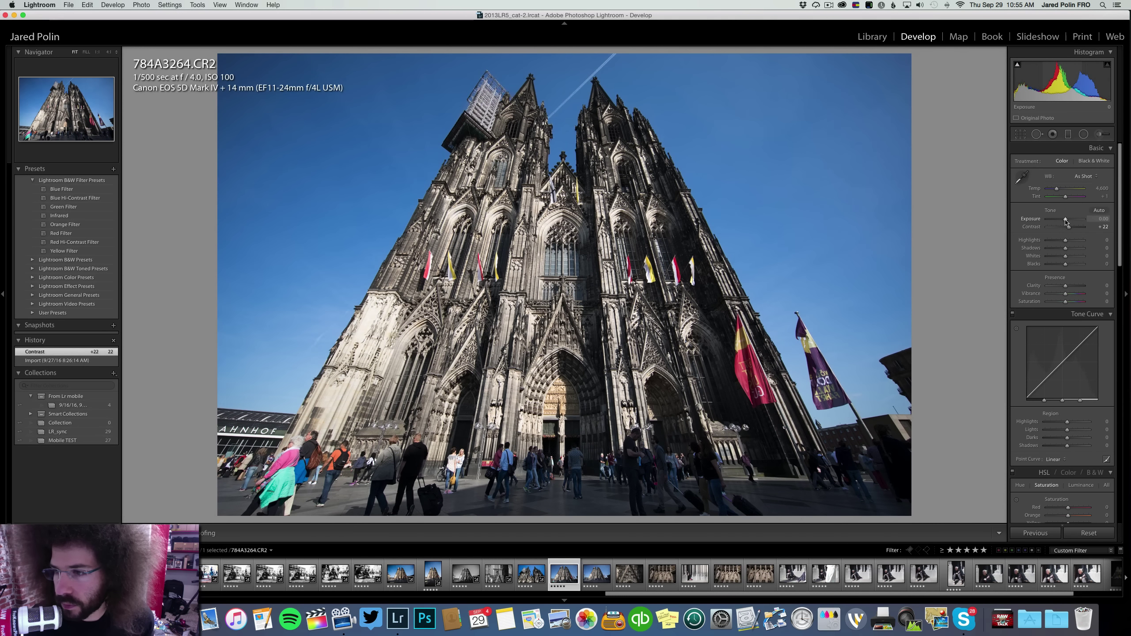
click(1067, 219)
click(1076, 227)
drag(1067, 219, 1059, 240)
click(1087, 161)
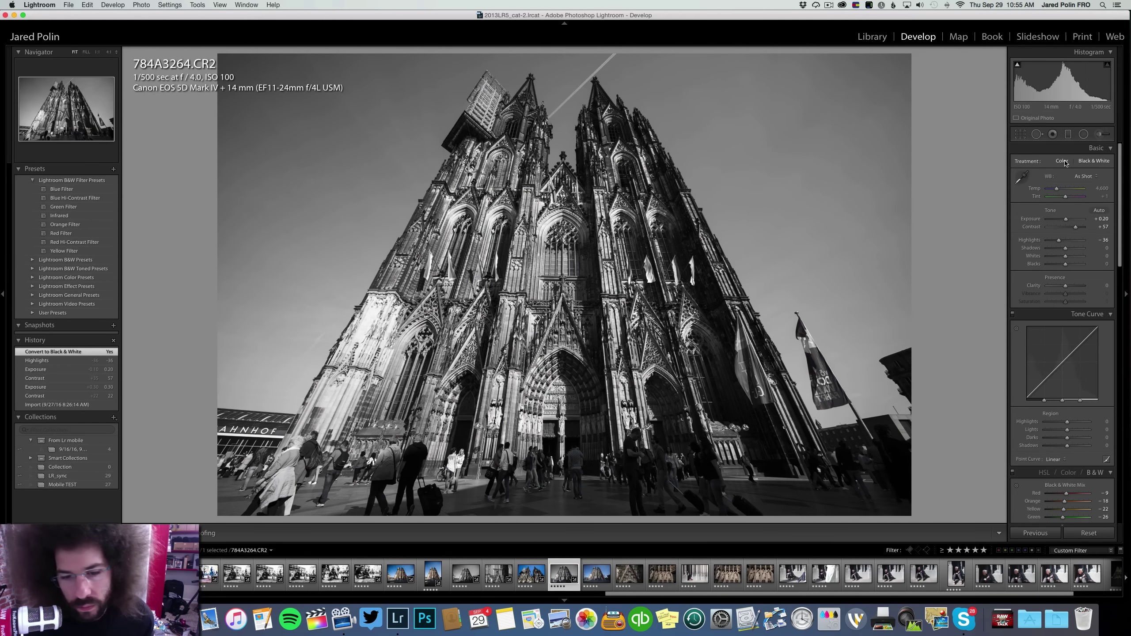
click(1063, 161)
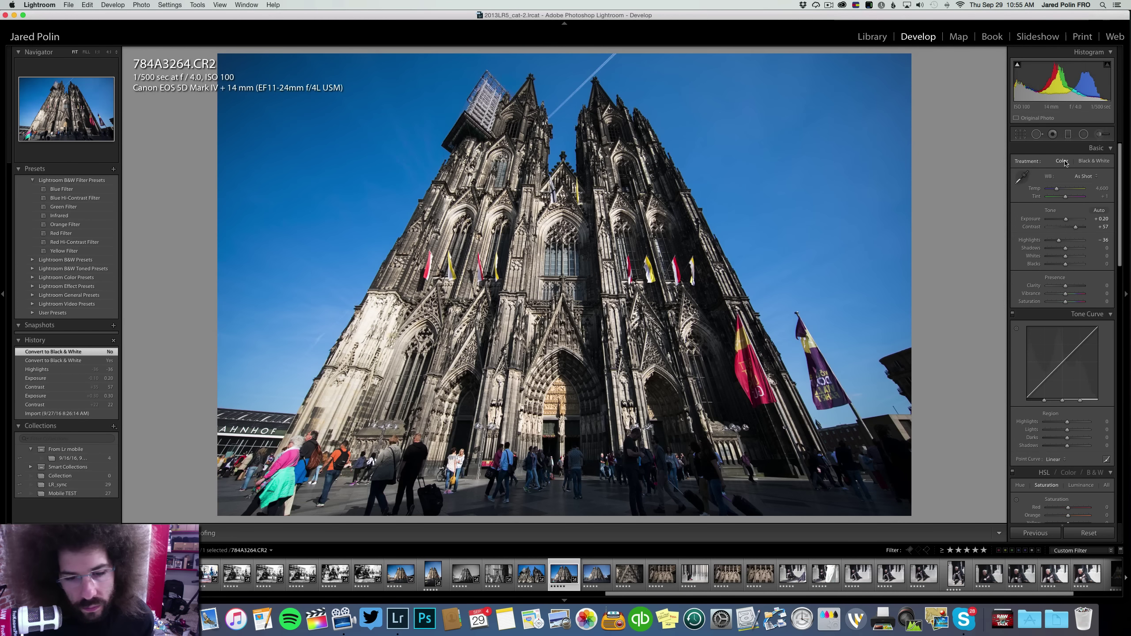
Set vibrance +28, saturation +30, temperature 4,716, clarity +41 and whites +39
drag(1065, 294, 1070, 293)
click(1071, 302)
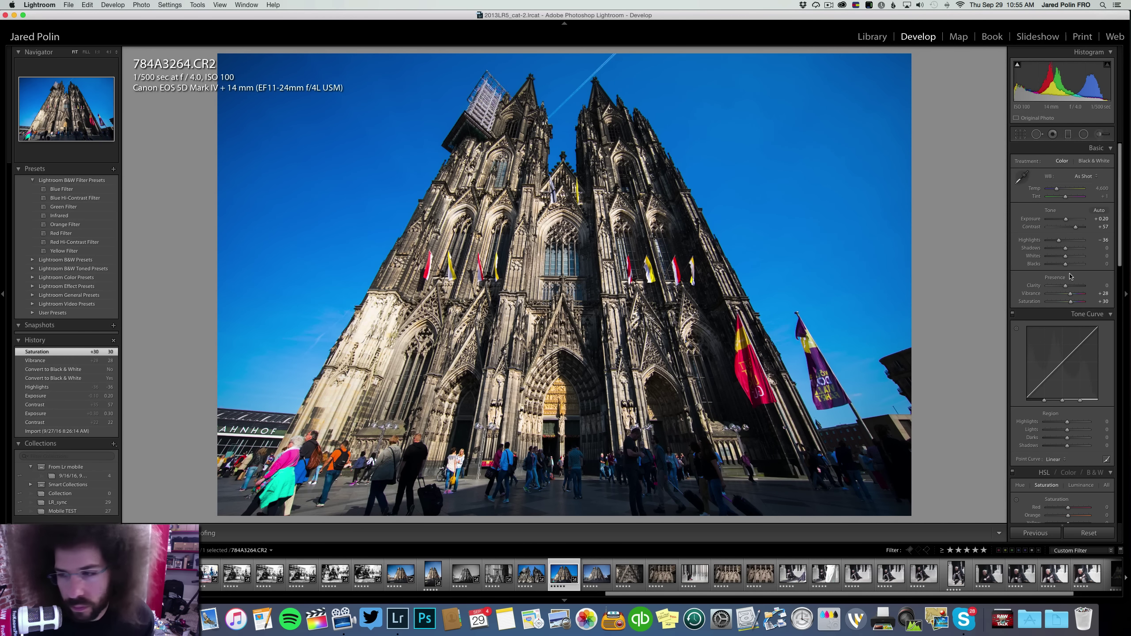
drag(1058, 191, 1058, 192)
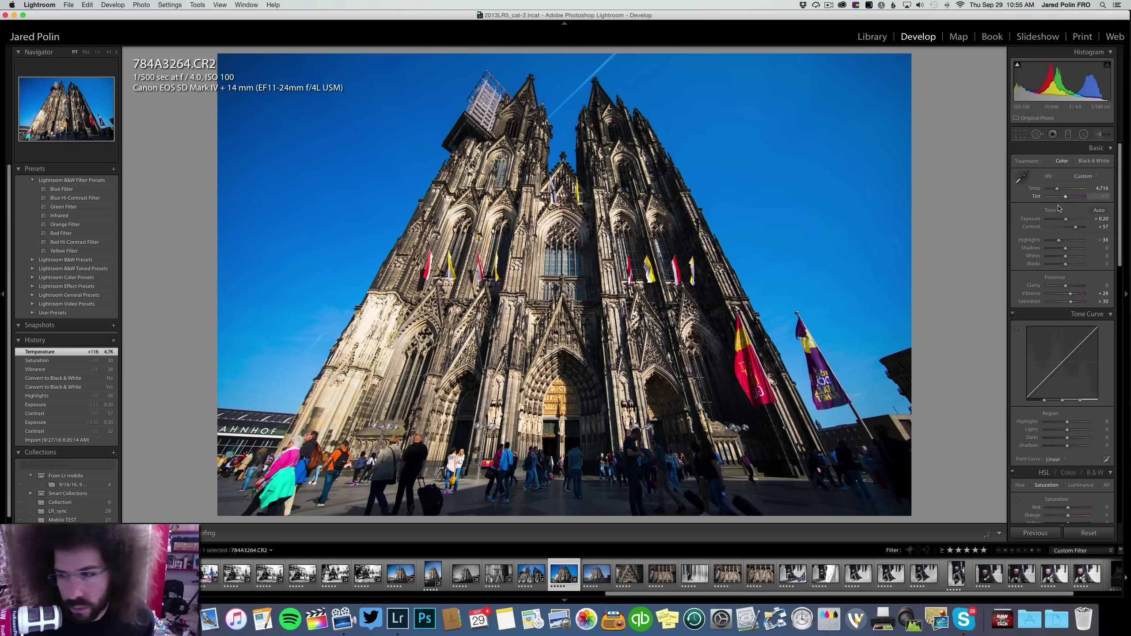
mouse_move(1064, 284)
mouse_down()
mouse_move(1073, 287)
mouse_move(1063, 266)
mouse_up()
drag(1065, 256, 1068, 249)
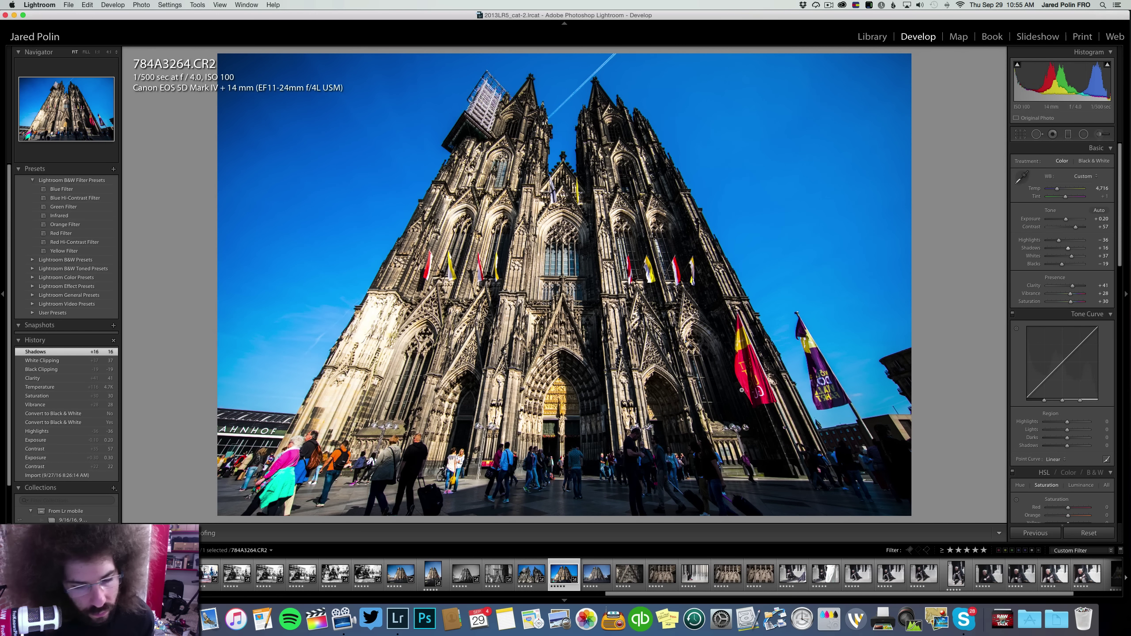
Sync 784A3264's settings onto the next frame, 784A3266
super+click(597, 573)
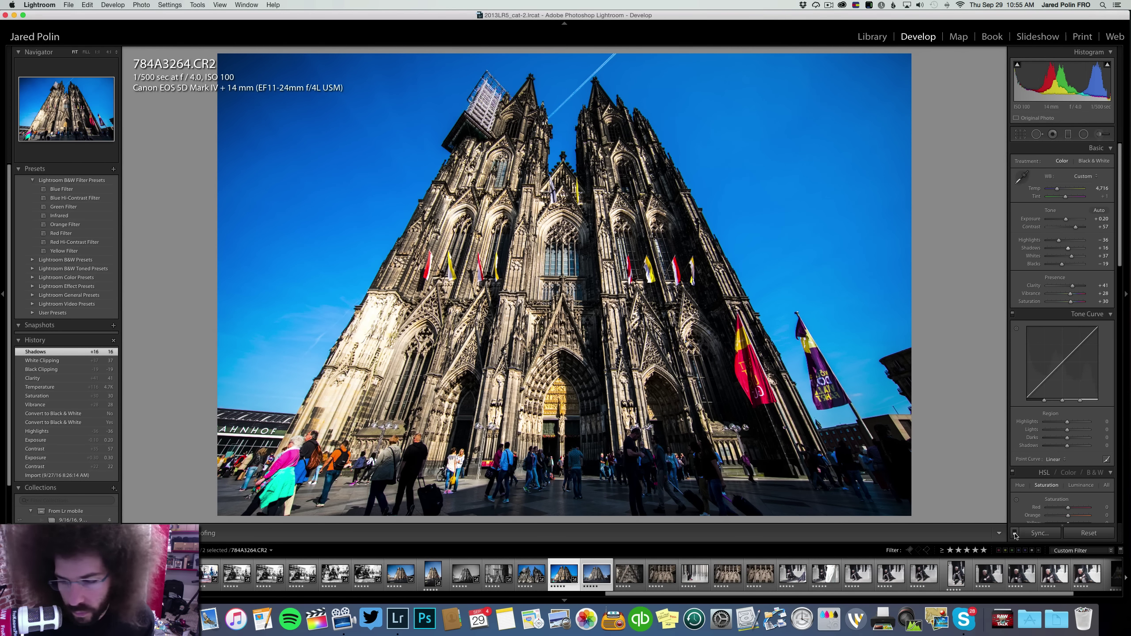
click(1039, 532)
key(Return)
click(589, 563)
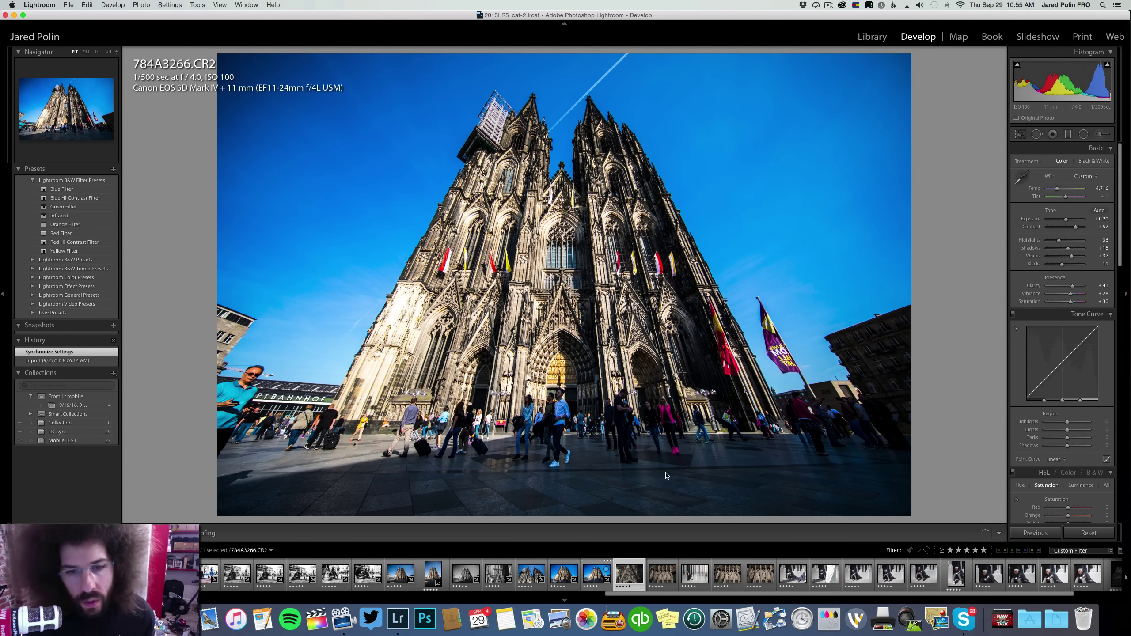
Give sculpture shot 784A3277 exposure +0.35, more contrast and the Medium Contrast curve
click(629, 573)
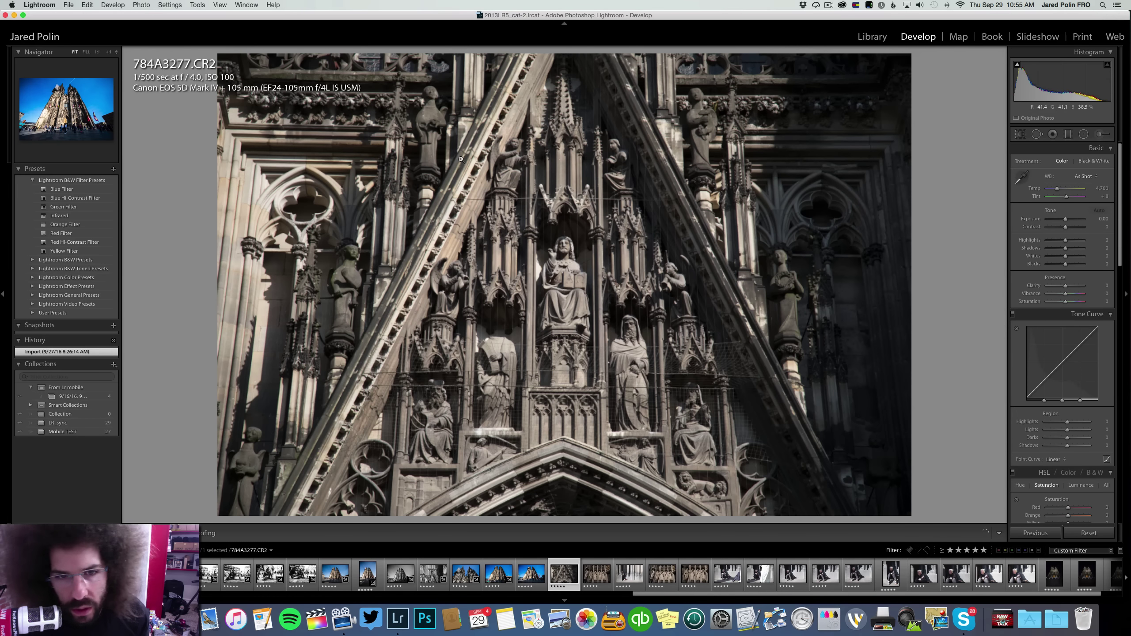
click(553, 105)
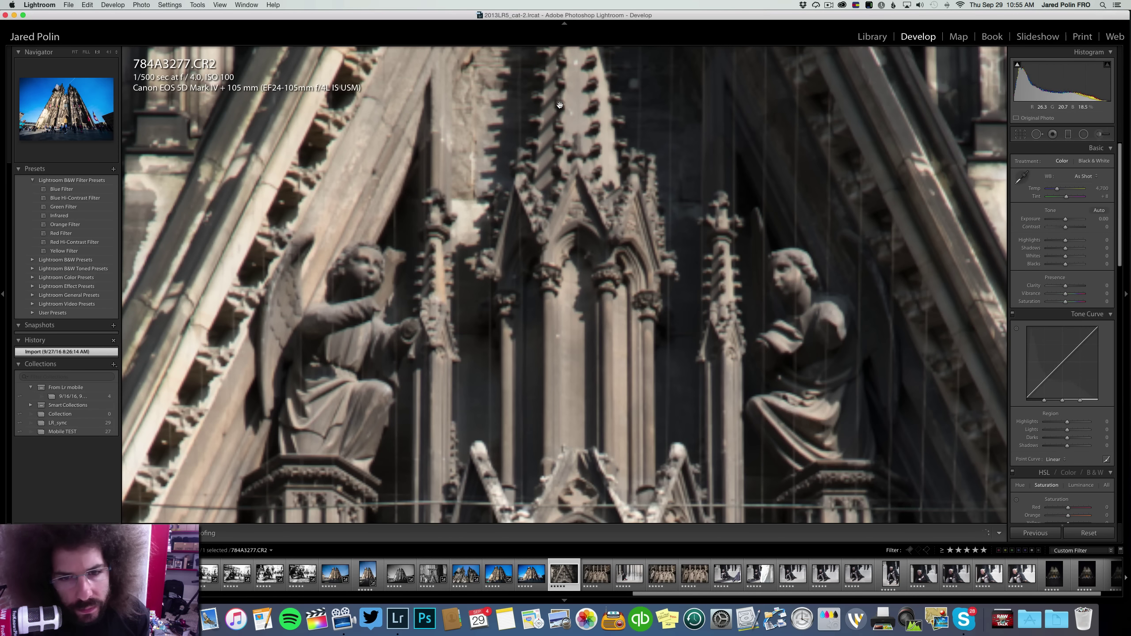
click(583, 138)
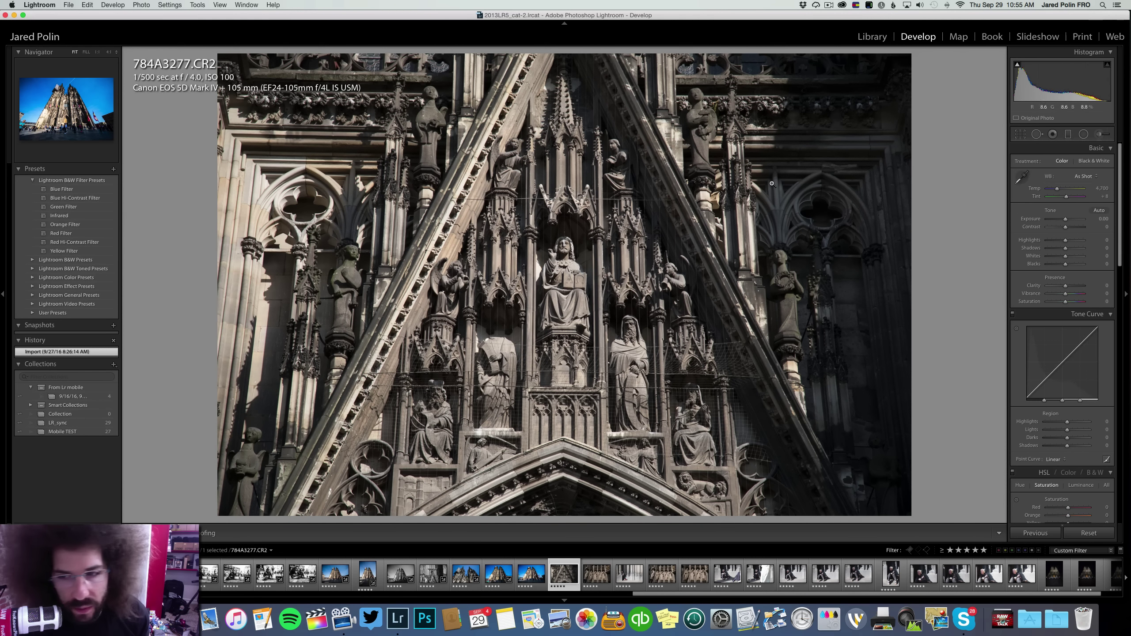
drag(1065, 219, 1072, 228)
click(1073, 227)
click(1054, 459)
click(1066, 467)
Set clarity to +37, temperature to about 5,174 and blacks to -21
drag(1065, 286, 1072, 285)
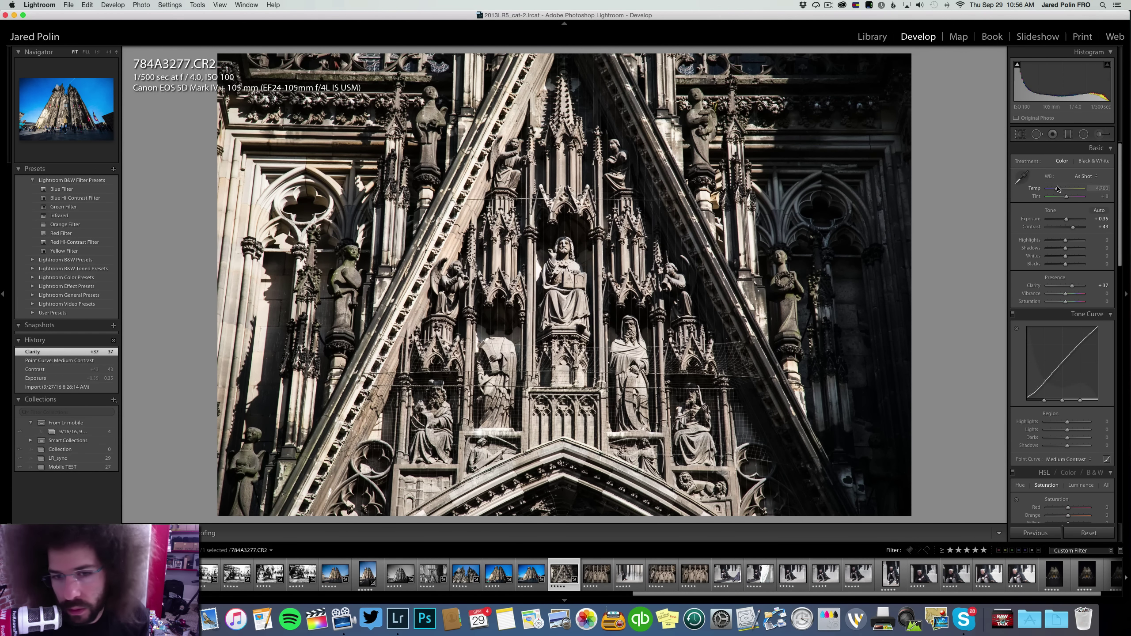
drag(1059, 189, 1059, 189)
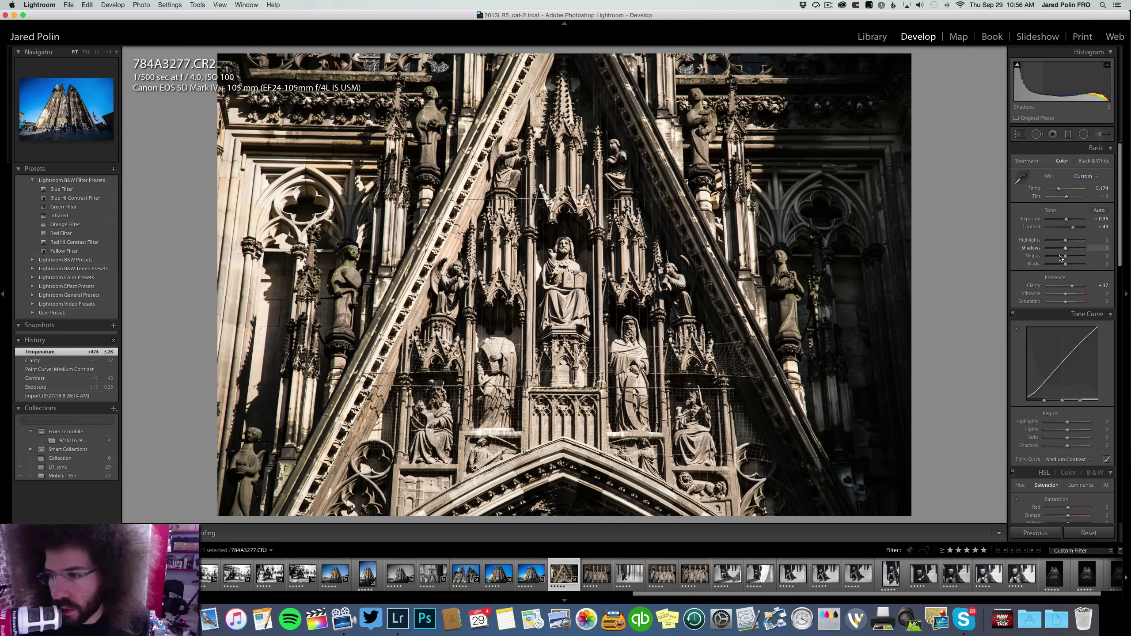
drag(1063, 265, 1062, 242)
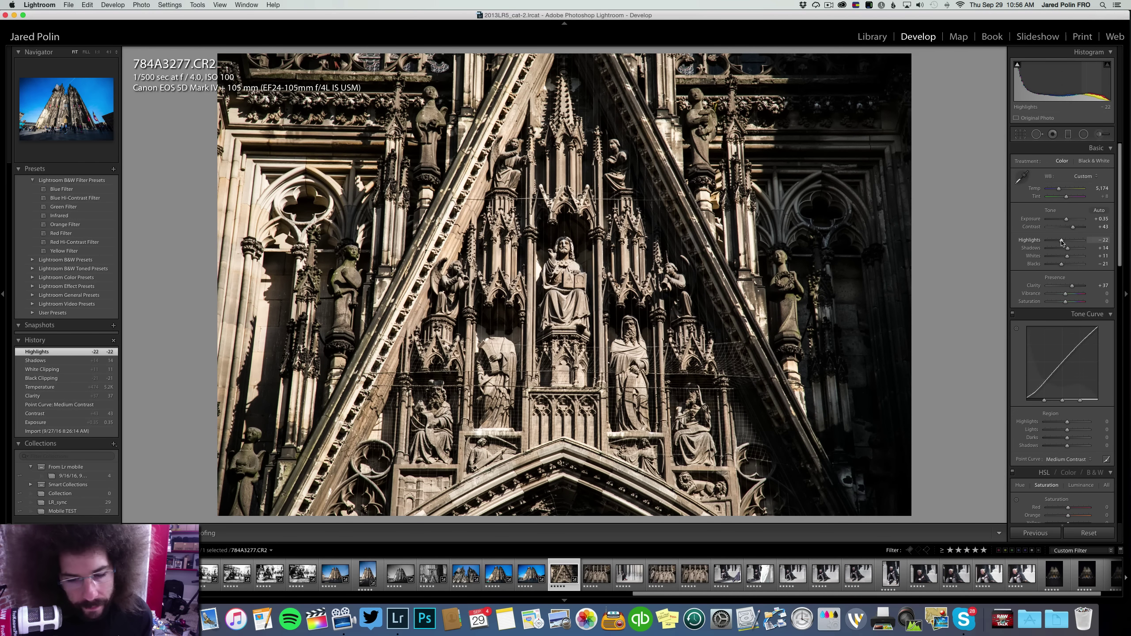
key(Right)
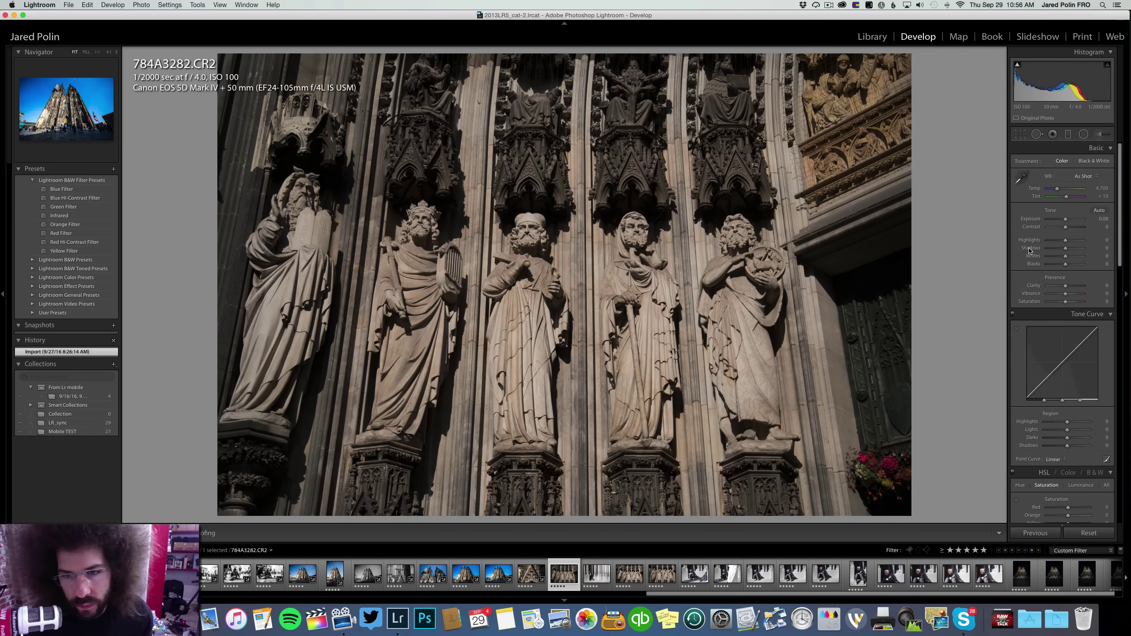
Give 784A3282 contrast +74, a Medium Contrast curve, clarity +30 and shadows +28, keeping it in colour
key(0)
key(super+z)
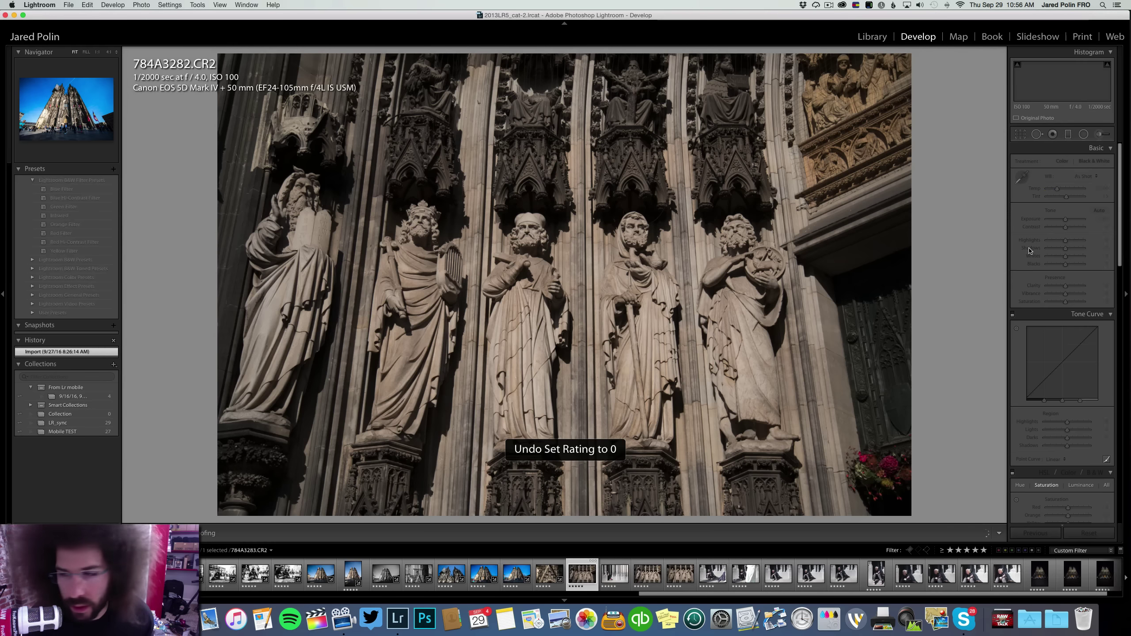
drag(1066, 227, 1079, 227)
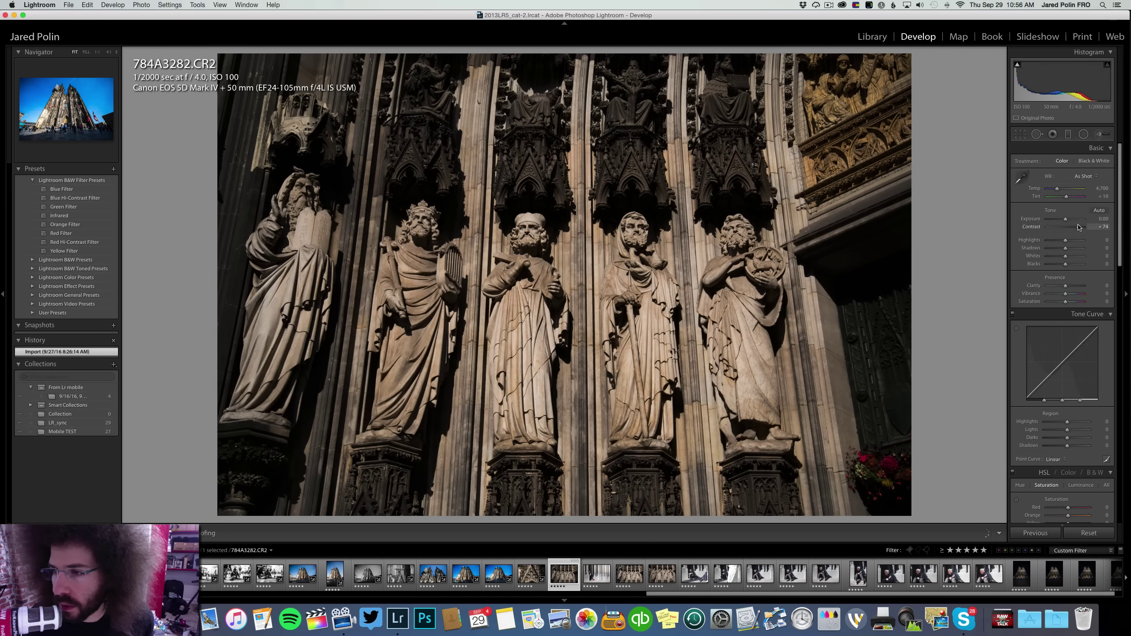
click(1094, 161)
click(1061, 161)
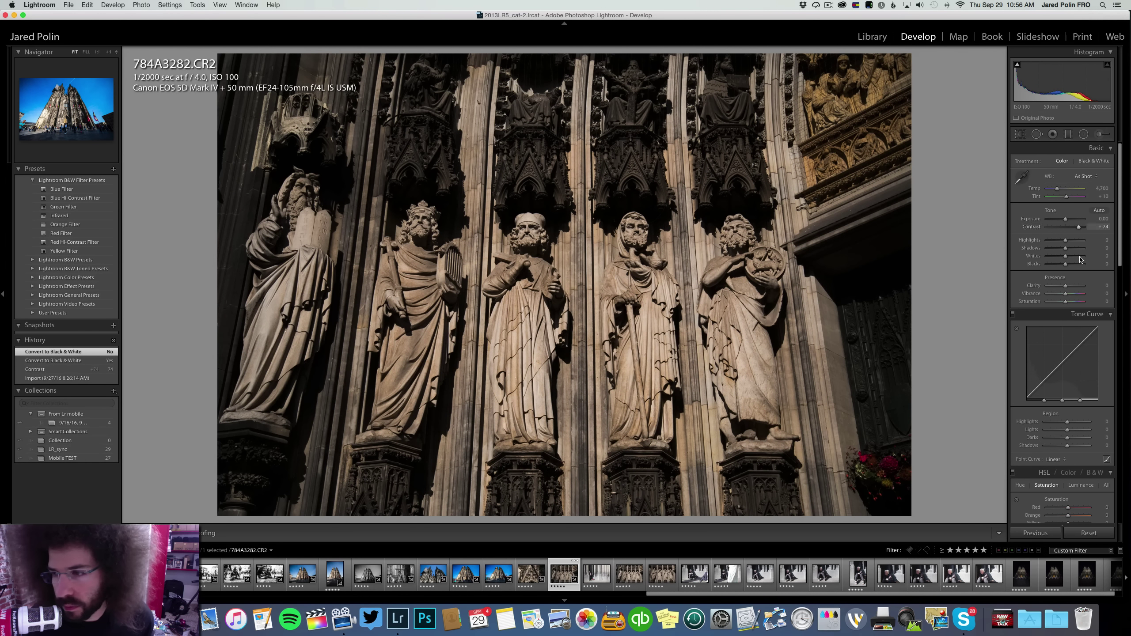
click(1051, 459)
click(1062, 466)
click(1070, 285)
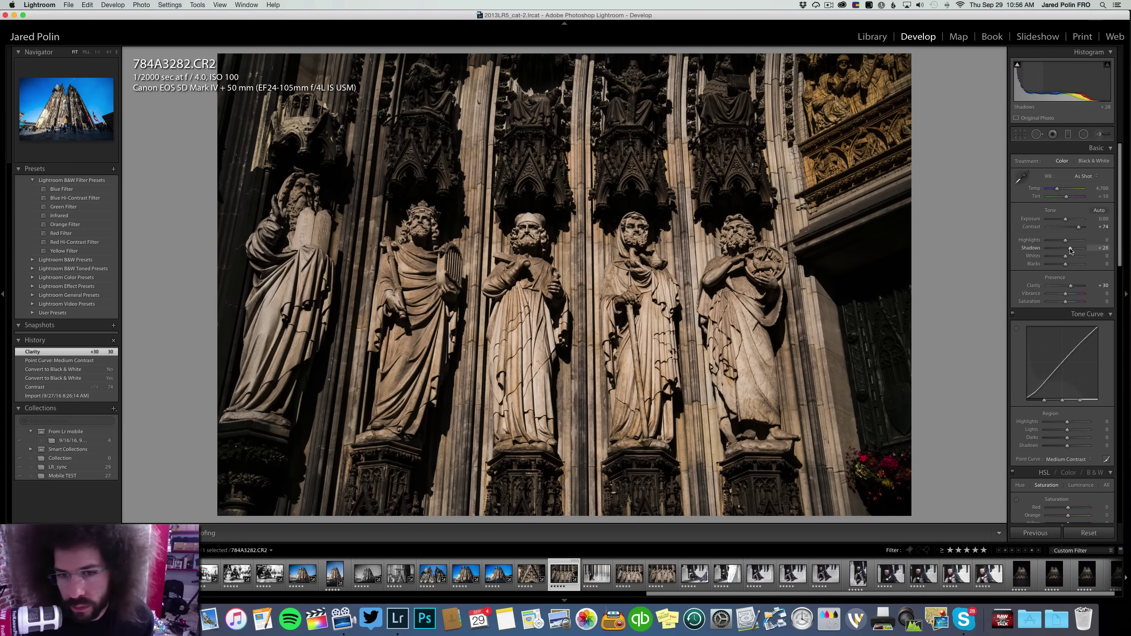
mouse_move(1066, 219)
mouse_down()
mouse_move(1062, 240)
mouse_move(1080, 227)
mouse_up()
Inspect the statues at 1:1, glance at neighbouring 784A3283, and return to 784A3282
click(692, 239)
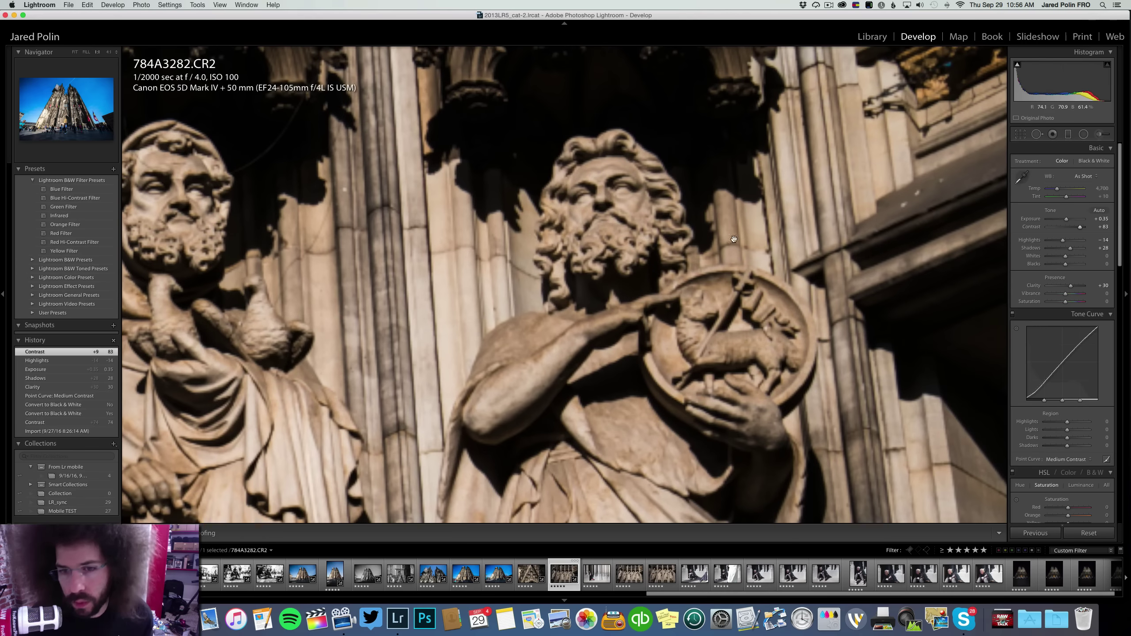
drag(449, 219, 918, 299)
click(577, 273)
click(550, 197)
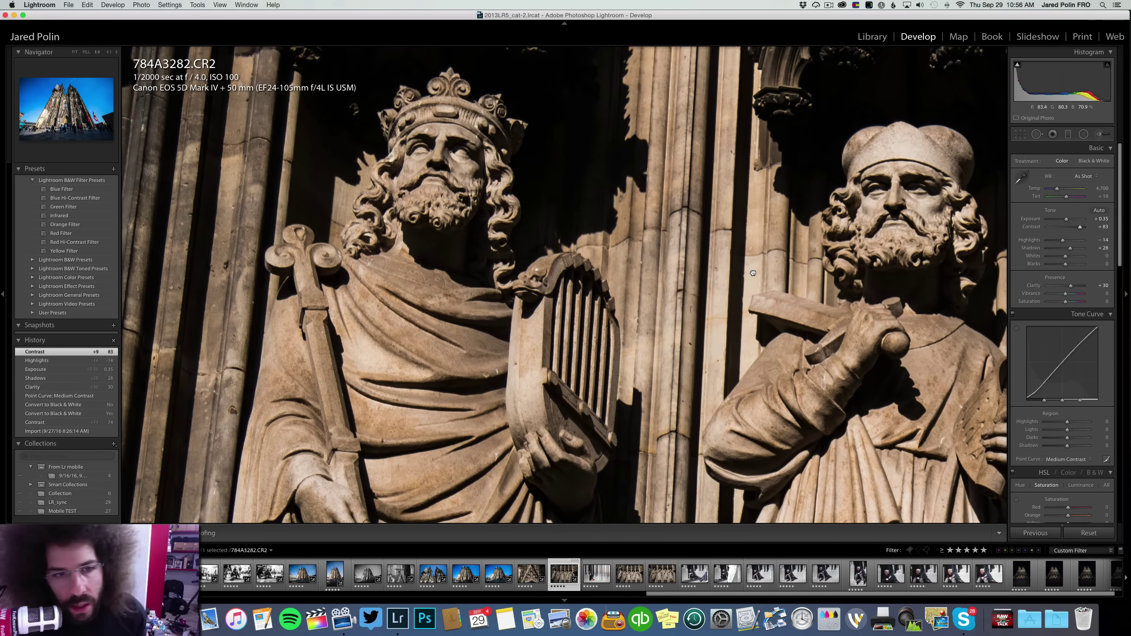
click(752, 272)
key(Right)
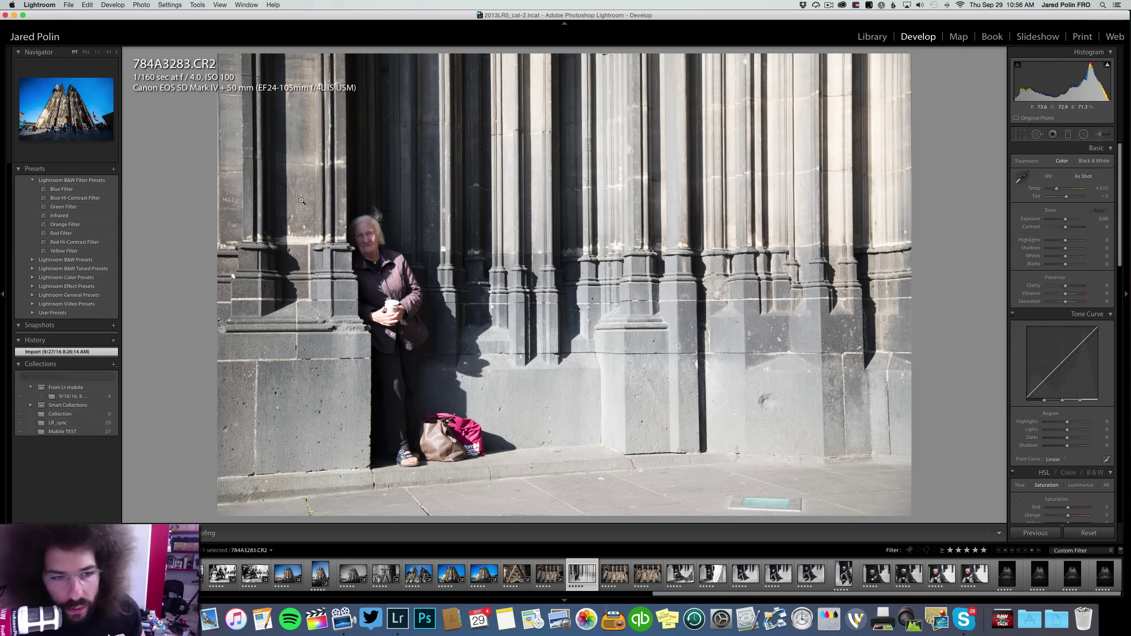
click(332, 230)
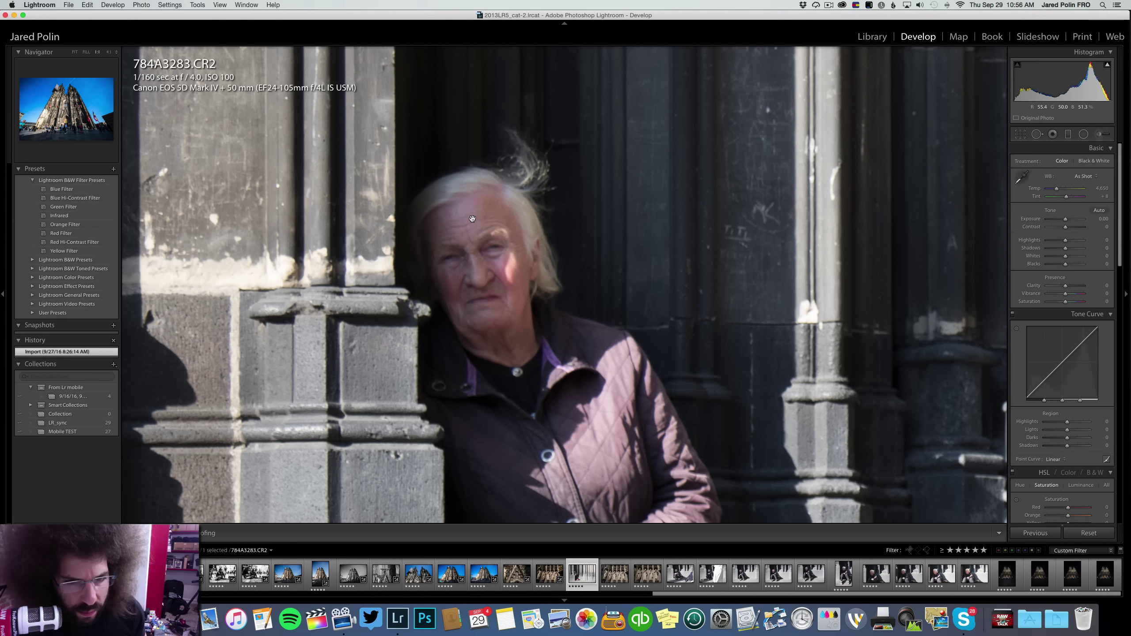
click(473, 219)
key(0)
key(Left)
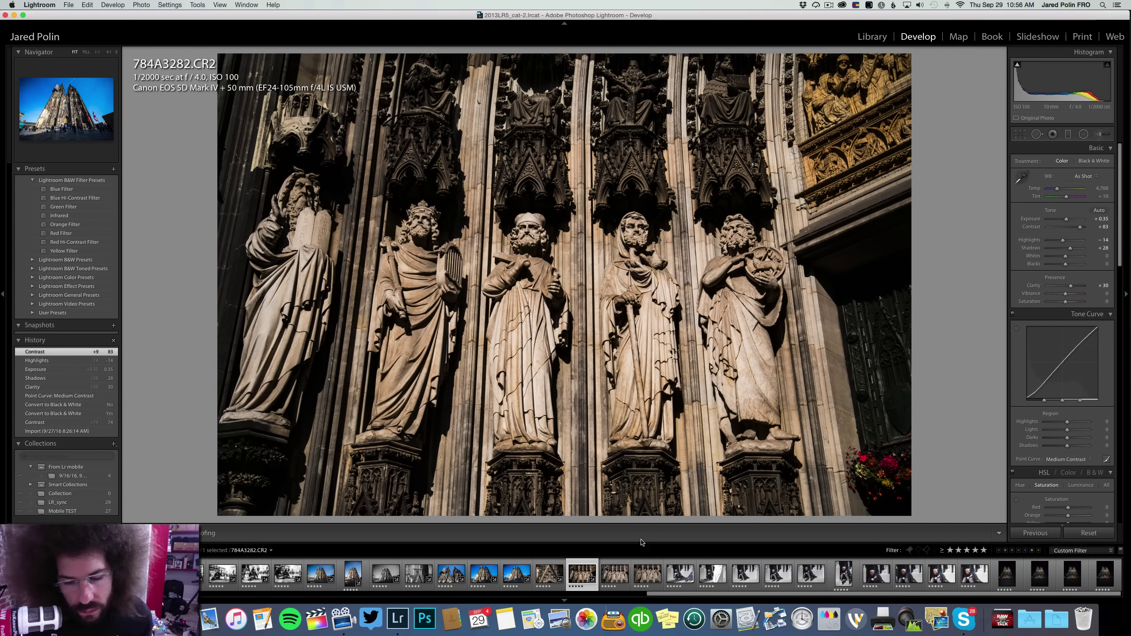
Sync 784A3282's settings onto the neighbouring statue shots and view 784A3288
shift+click(646, 574)
key(super+shift+s)
key(Return)
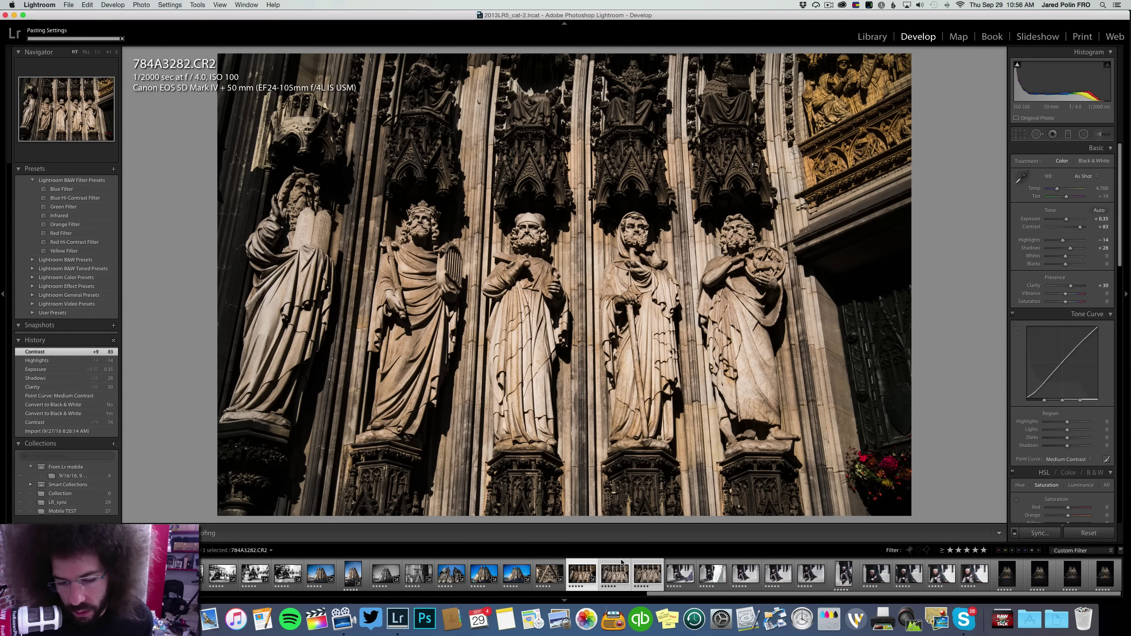
click(614, 565)
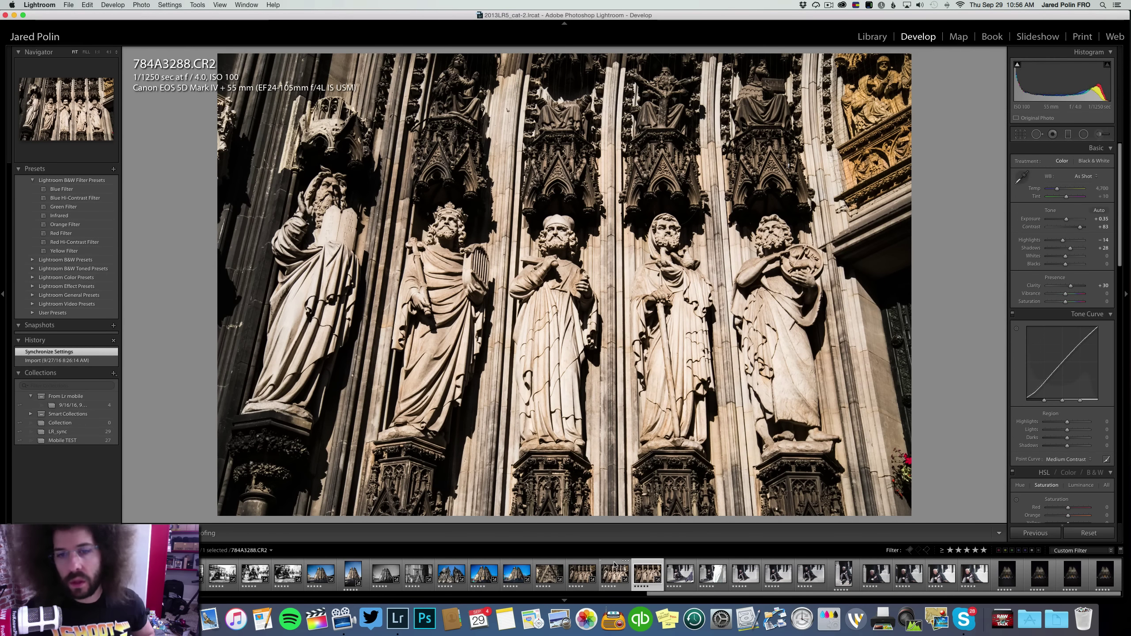
Step ahead through the remaining statue photos to the seated woman shot 784A3305
key(Right)
key(Right)
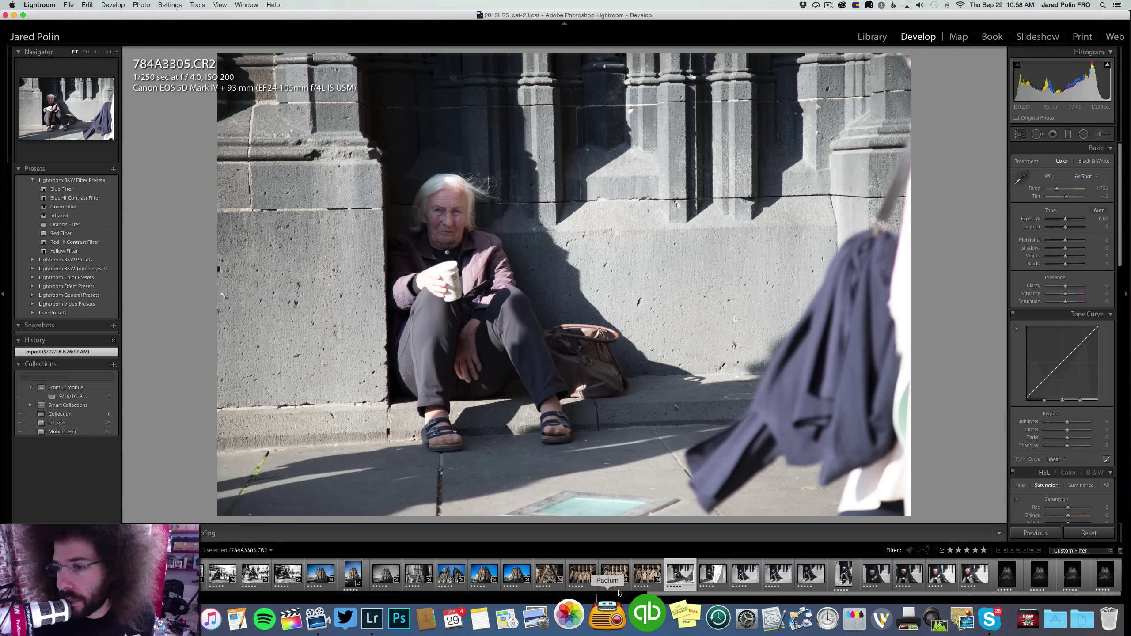
Convert 784A3305 to black and white with contrast +46, exposure +0.60 and a Medium Contrast curve
drag(1065, 226, 1073, 228)
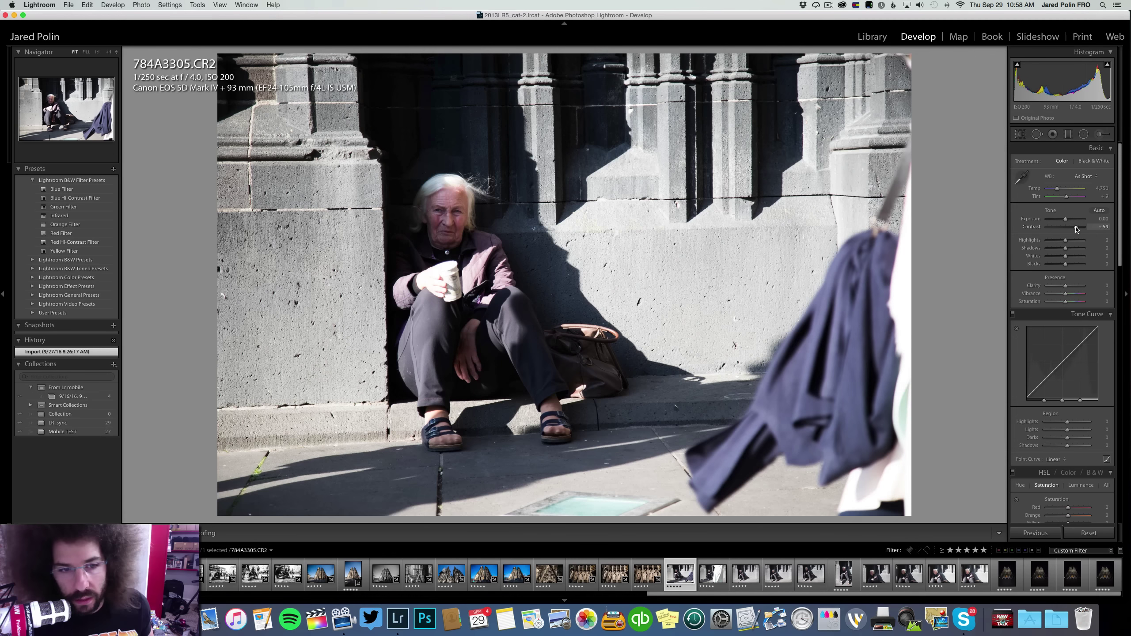
drag(1065, 285, 1070, 287)
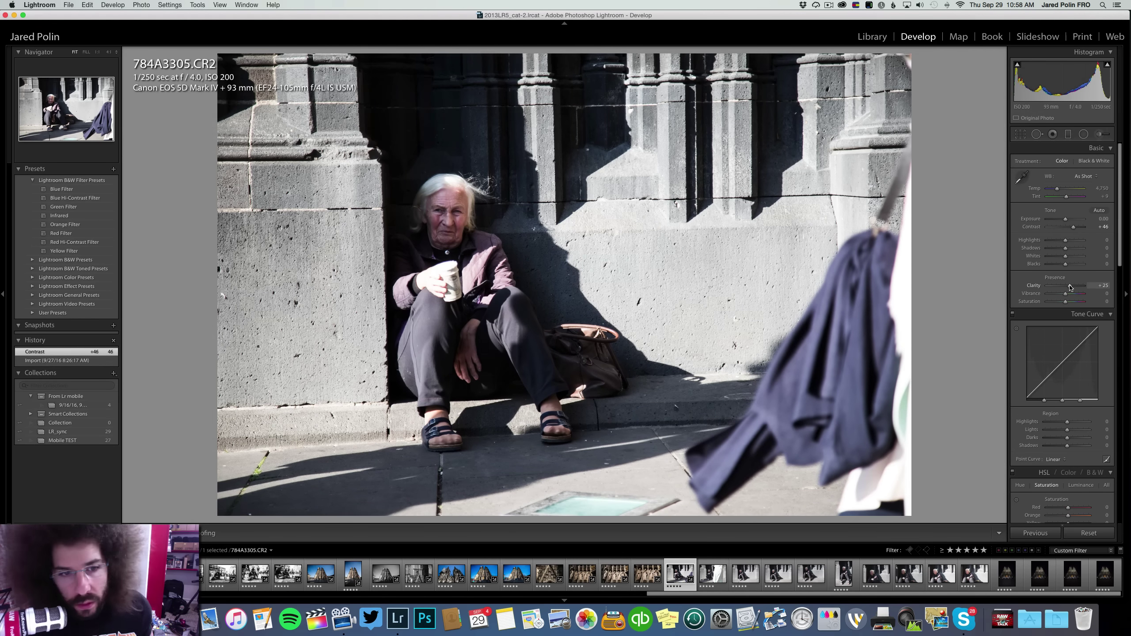
click(1080, 162)
click(1062, 162)
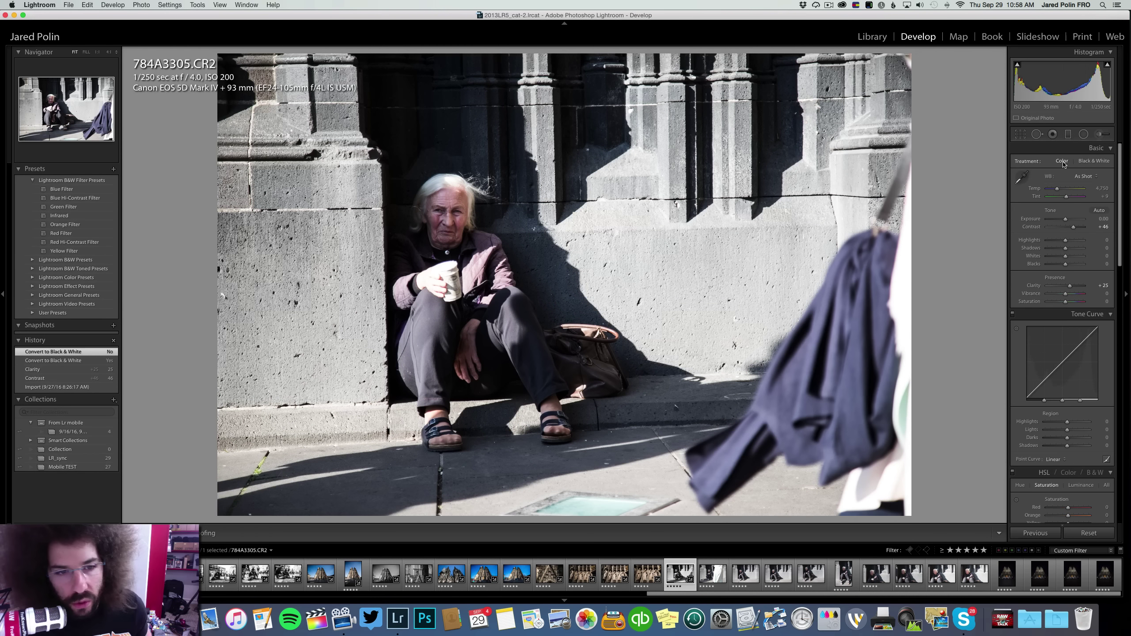
click(1089, 161)
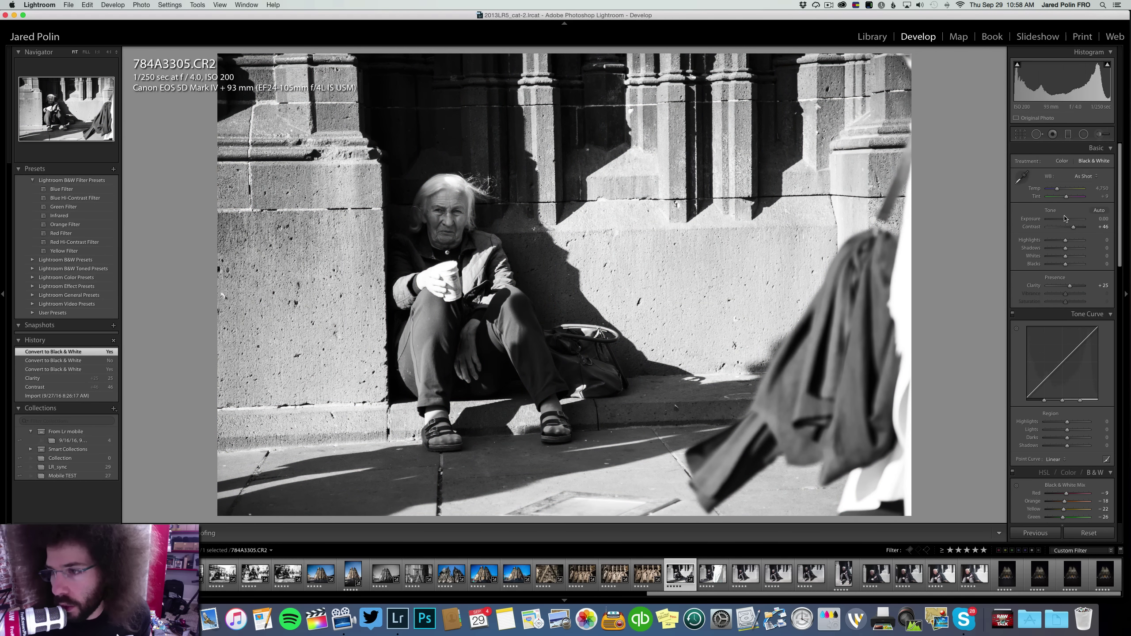
drag(1064, 218, 1054, 241)
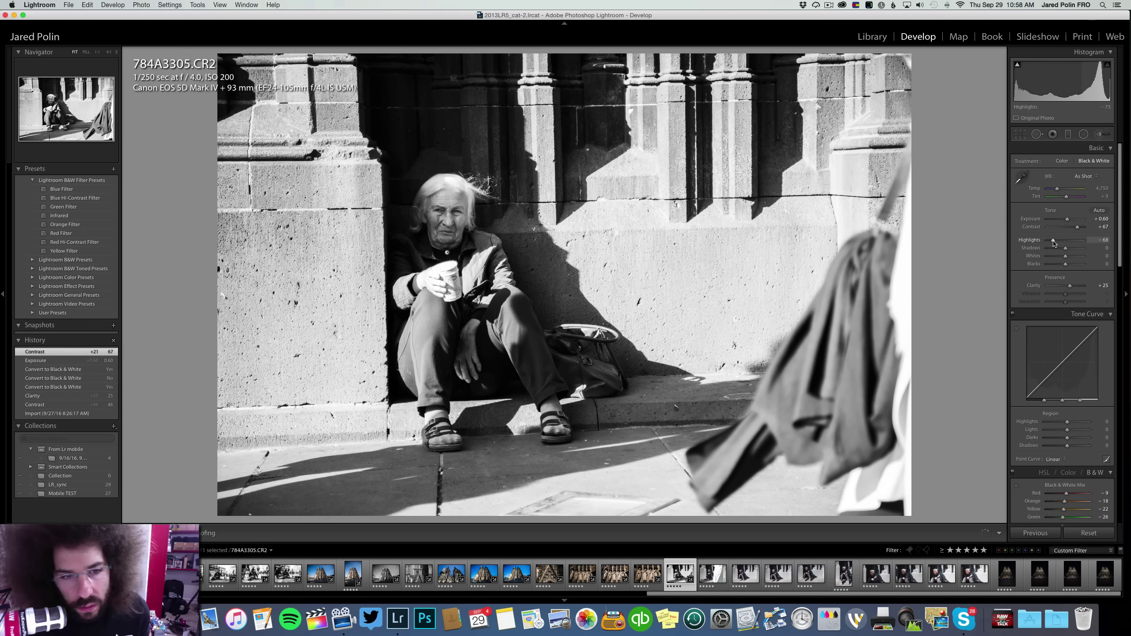
click(1054, 459)
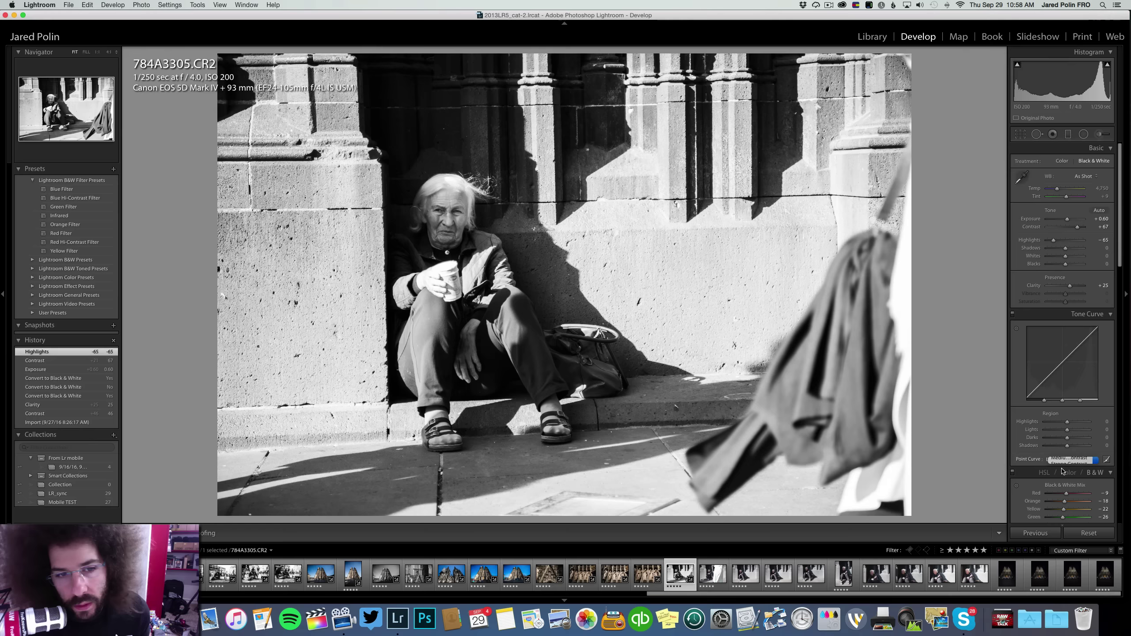
click(1064, 459)
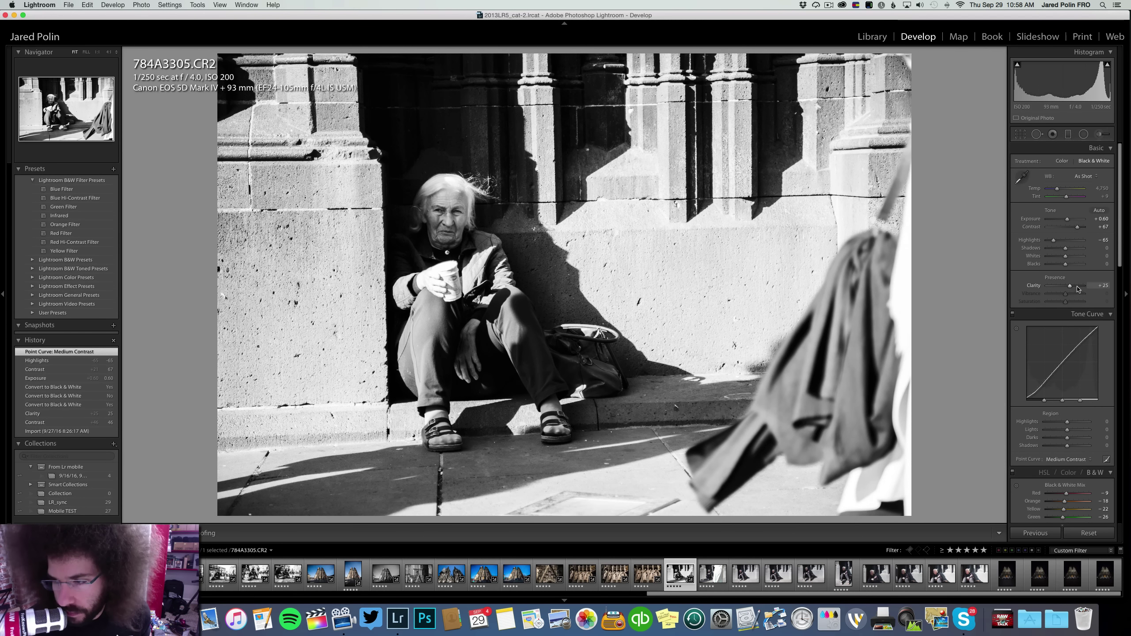
Raise clarity to +51, check the result at 1:1, and select 784A3305 with 784A3309
drag(1077, 288, 1074, 287)
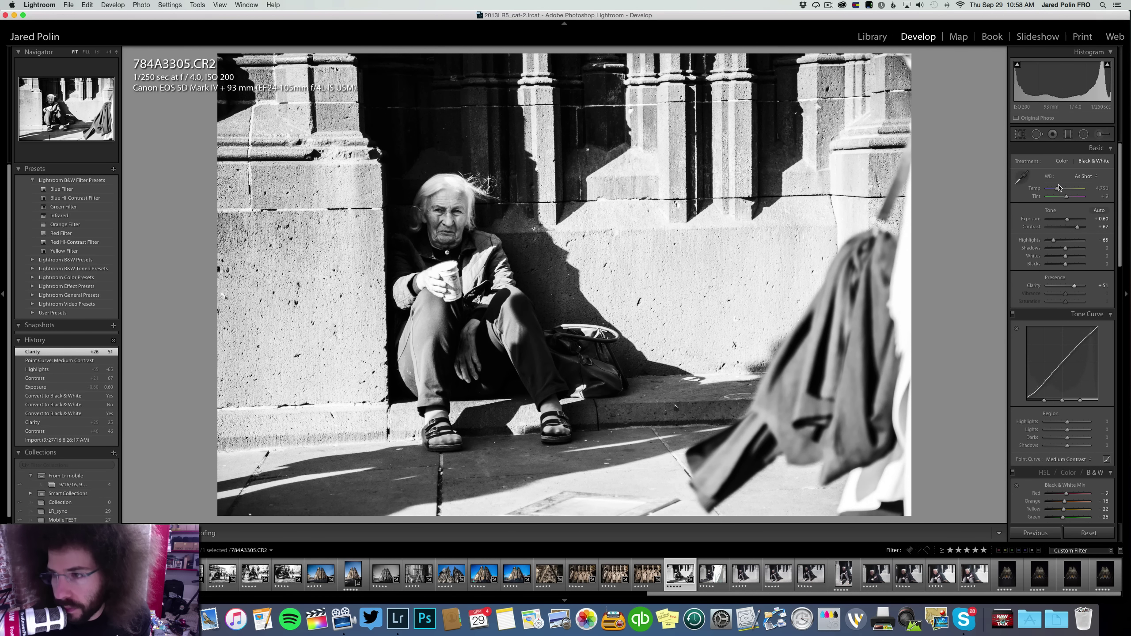
click(1068, 162)
click(1081, 161)
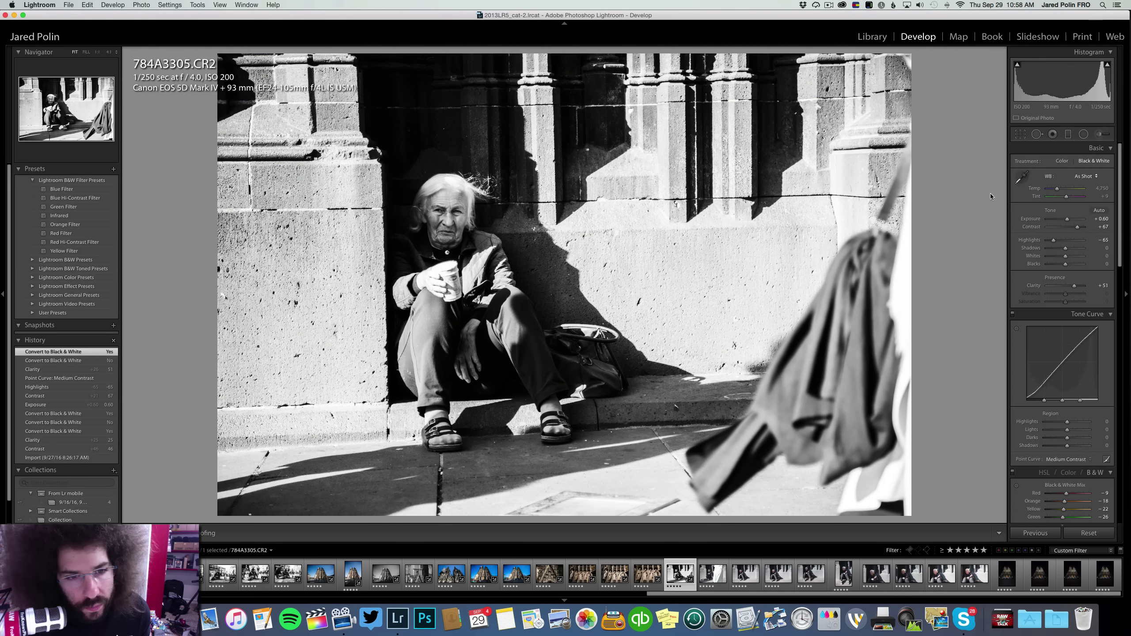
click(458, 208)
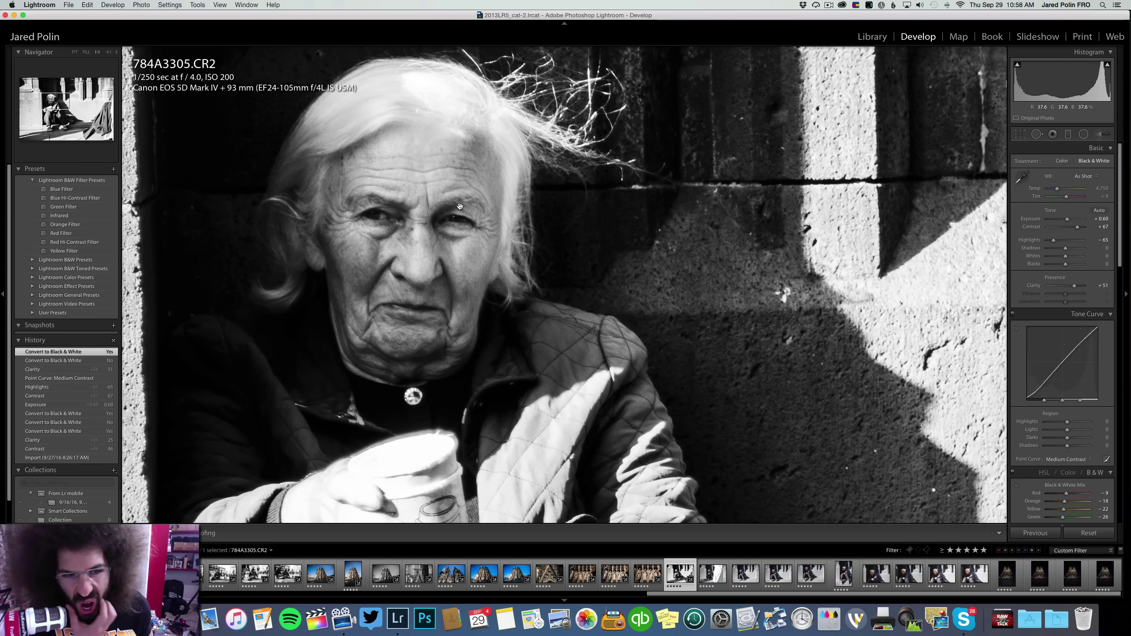
click(460, 206)
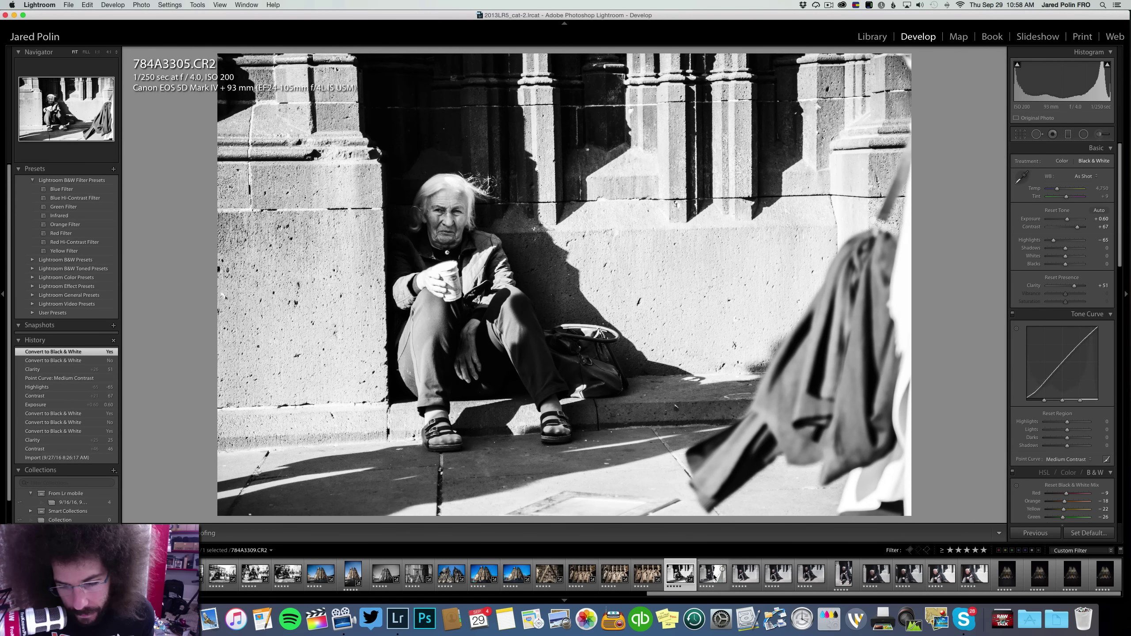
click(714, 578)
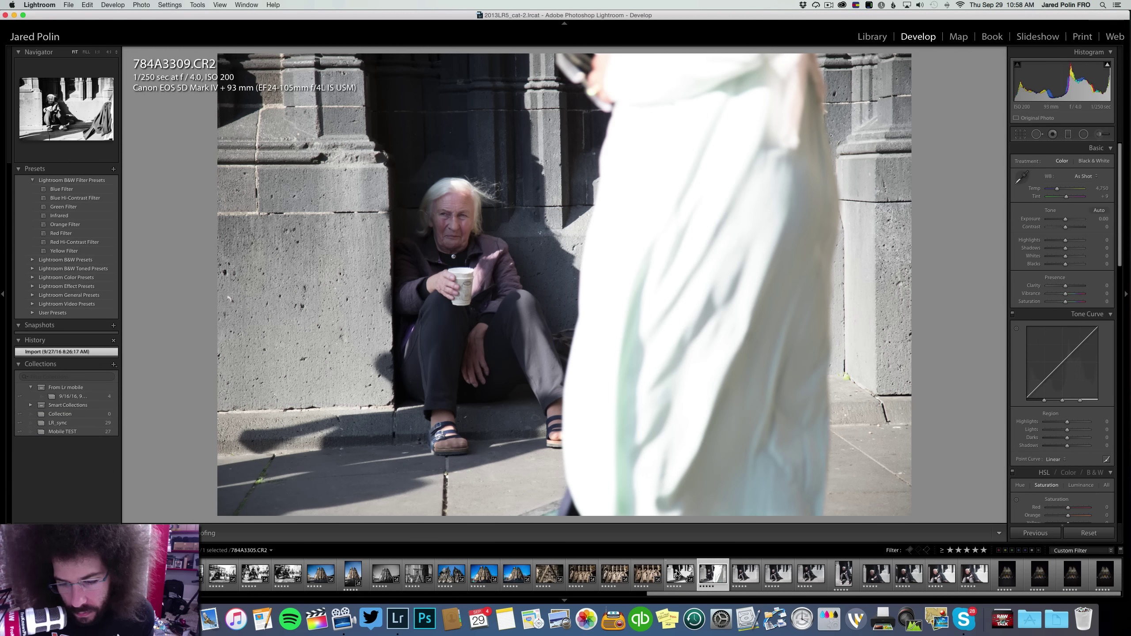
super+click(677, 574)
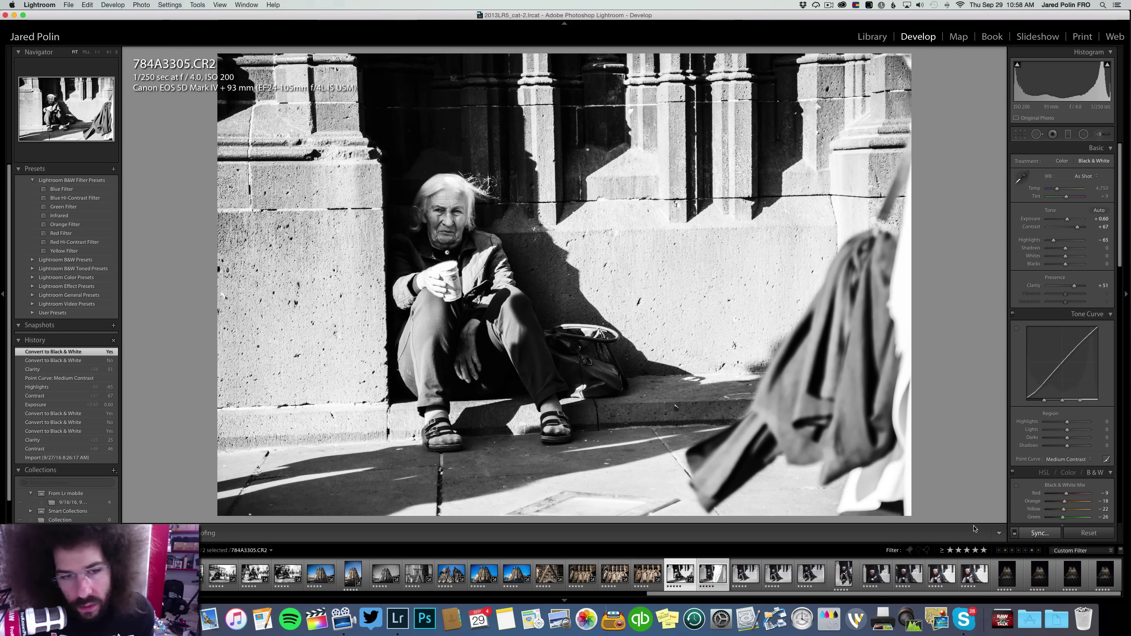
Copy the black-and-white settings onto 784A3309 and compare it with 784A3305 at 1:1
click(1039, 533)
click(714, 564)
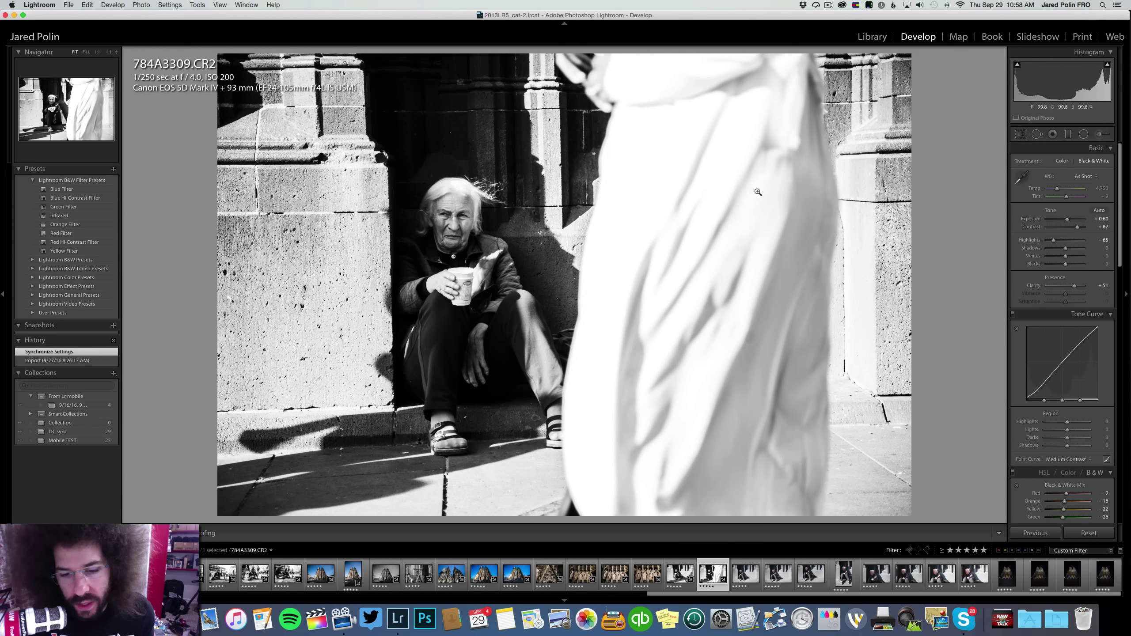
key(Left)
key(Right)
key(Left)
key(Right)
click(460, 211)
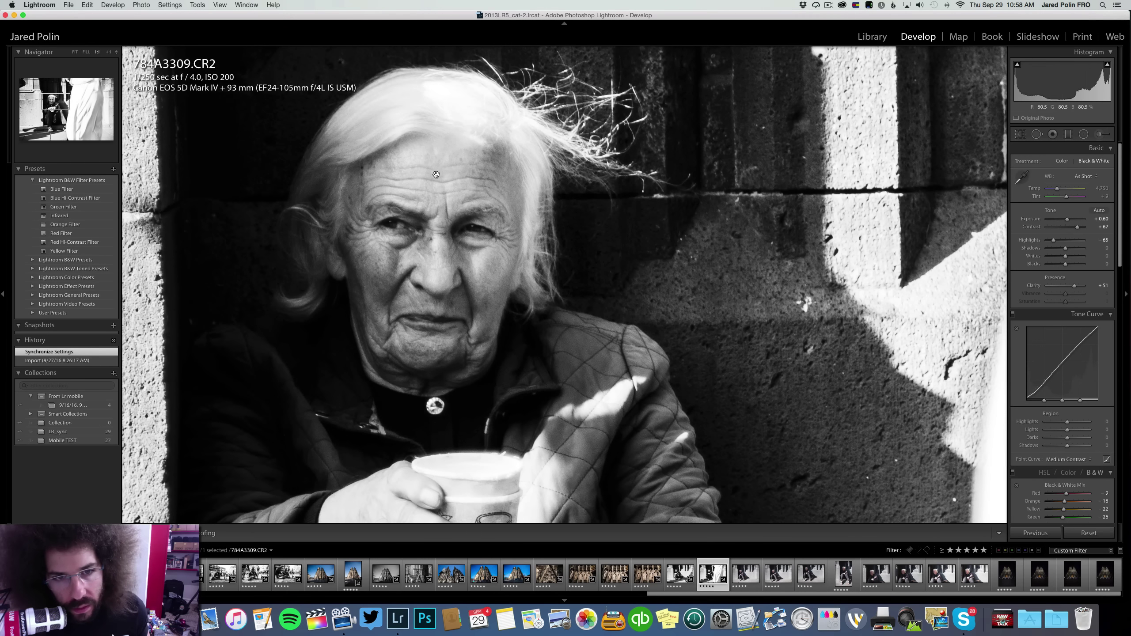
click(436, 175)
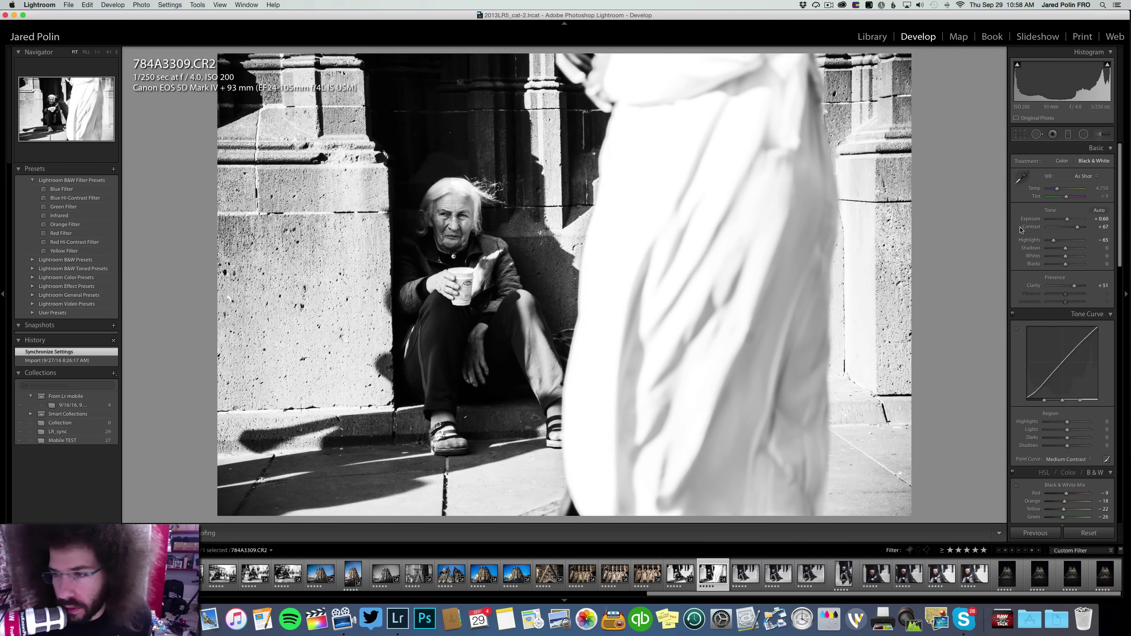
click(961, 245)
click(964, 248)
Rebalance 784A3309's whites and blacks to tame the white dress, discarding a shadows change
mouse_move(1066, 248)
mouse_down()
mouse_move(1054, 250)
mouse_move(1064, 252)
mouse_up()
key(super+z)
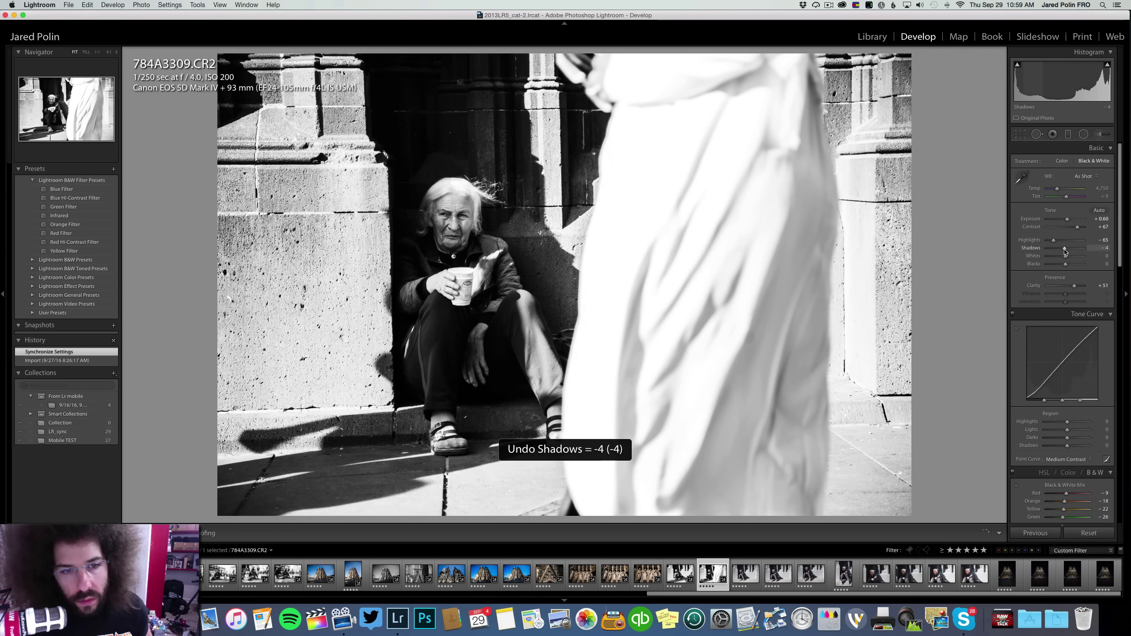
mouse_move(1062, 257)
mouse_down()
mouse_move(1047, 259)
mouse_move(1064, 266)
mouse_up()
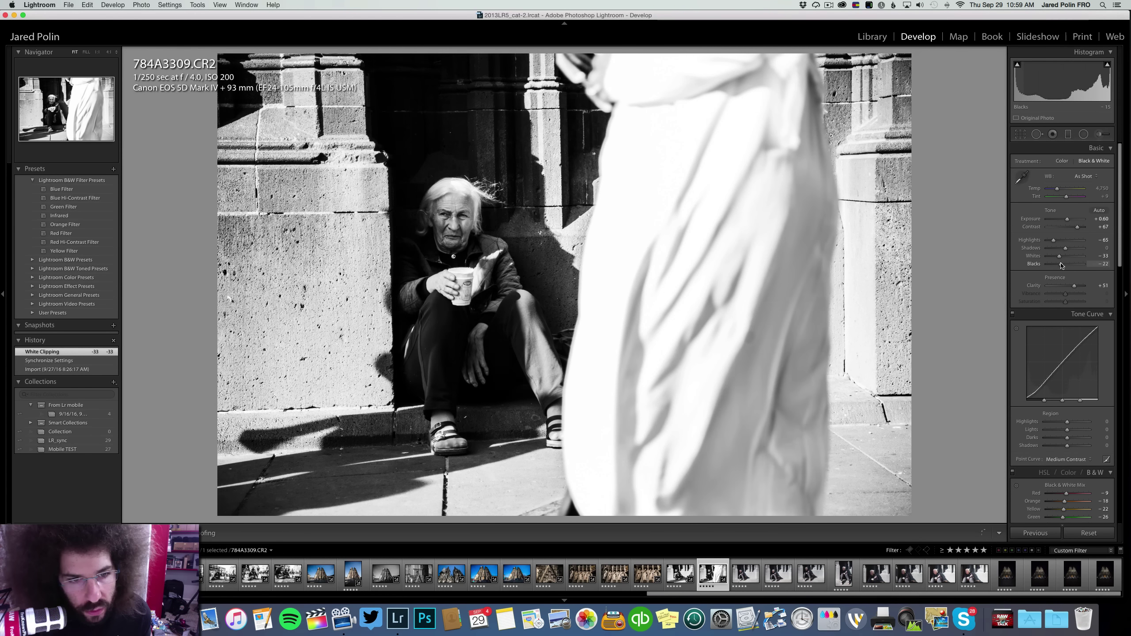
drag(1067, 266, 1055, 240)
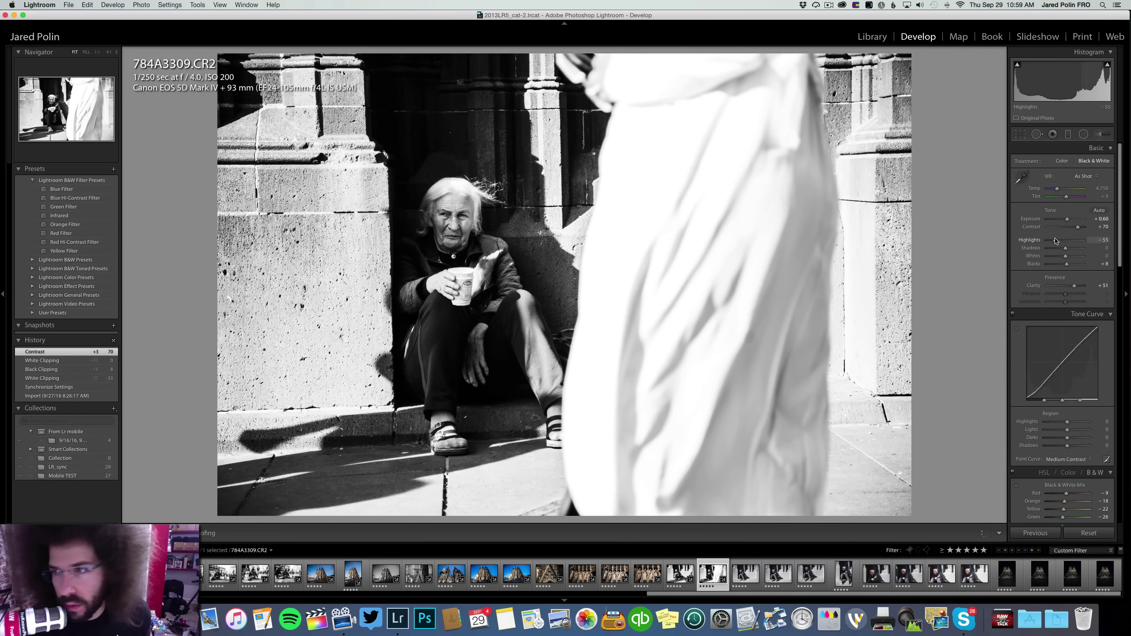
click(1037, 135)
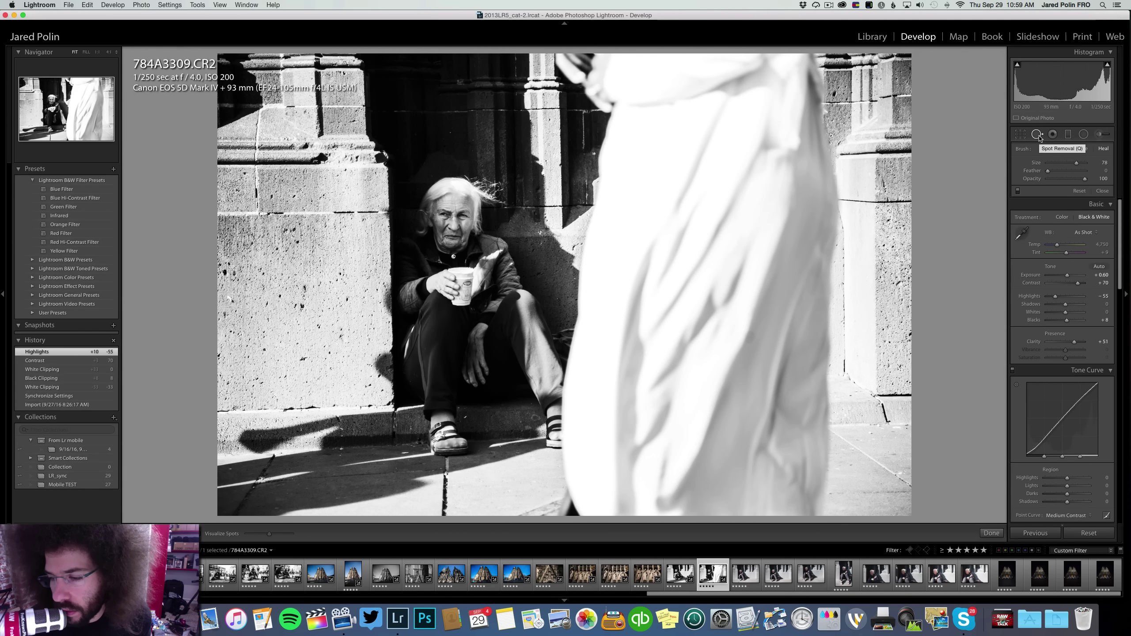
click(1037, 134)
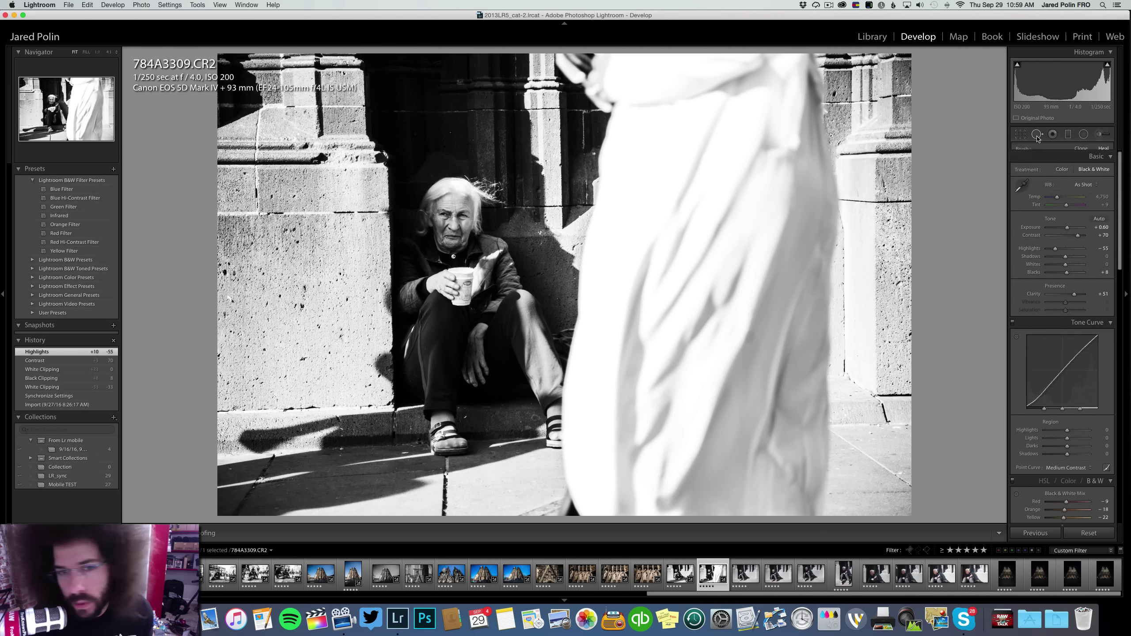
Check the next shot 784A3311 at 1:1, then select it with 784A3309 for syncing
key(Right)
click(415, 214)
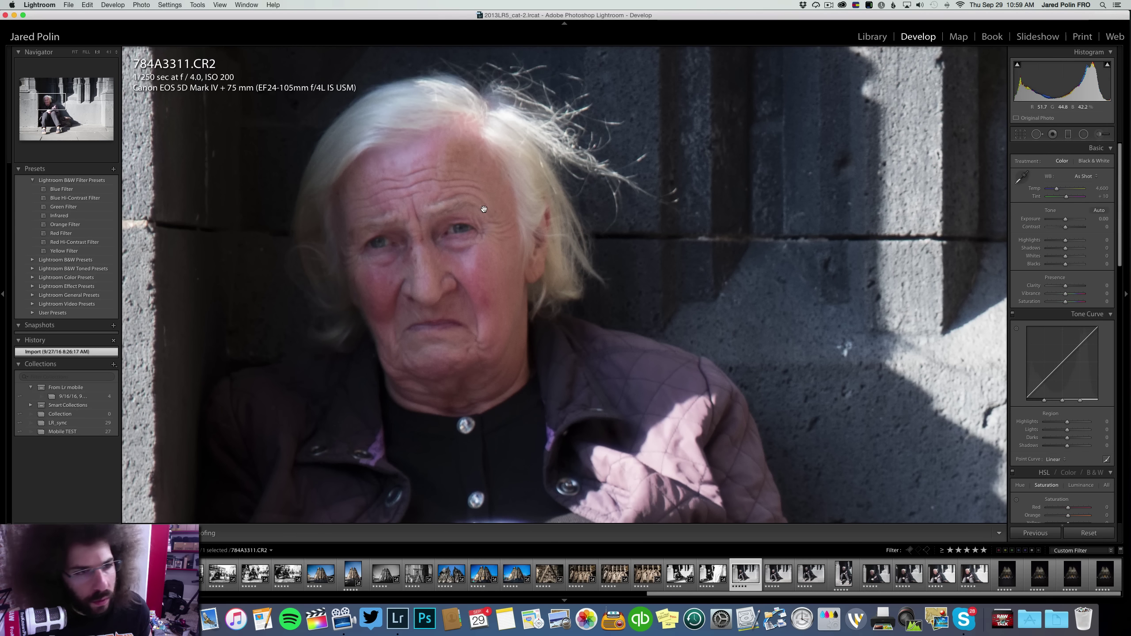
click(483, 209)
key(Left)
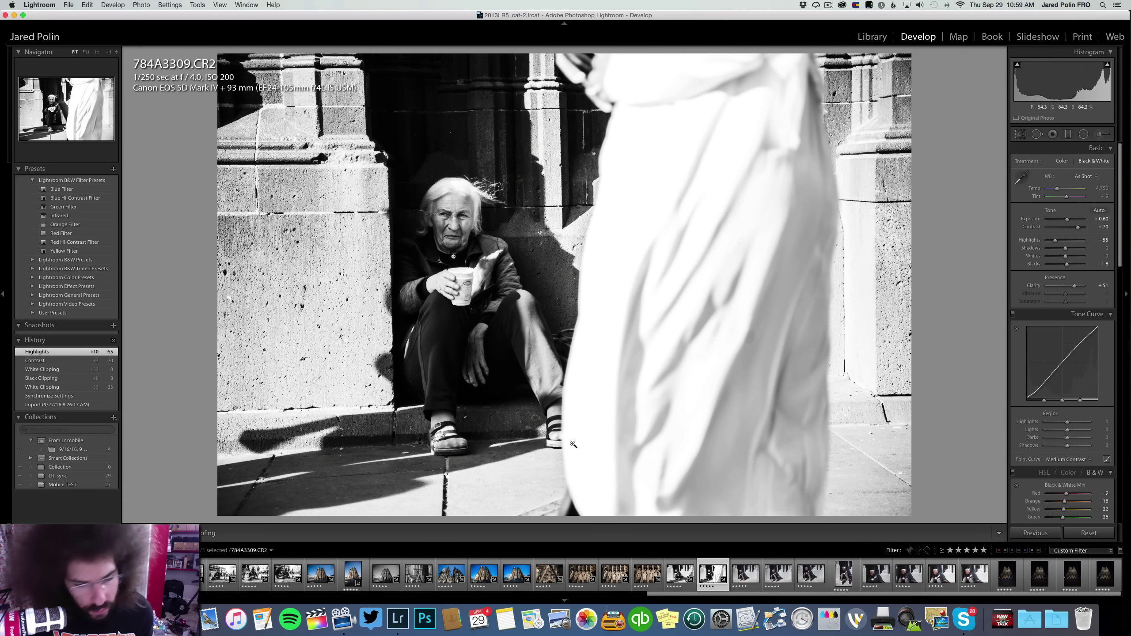
shift+click(745, 574)
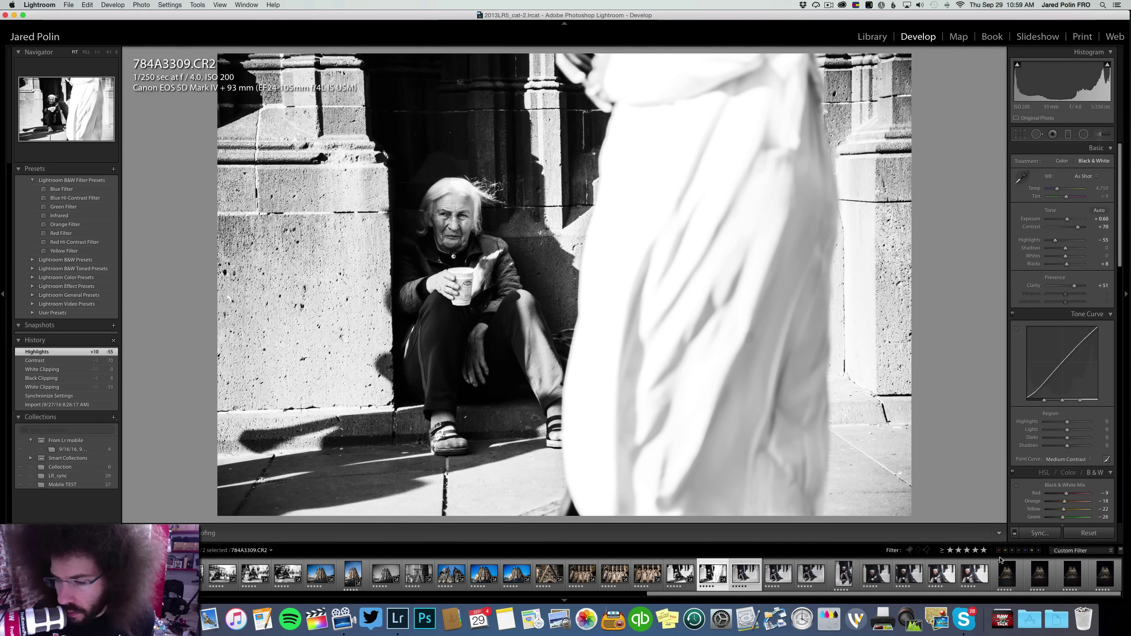
click(1038, 532)
Confirm the sync to 784A3311, then set exposure -0.10 and whites +22, checking the face at 1:1
key(Return)
click(741, 570)
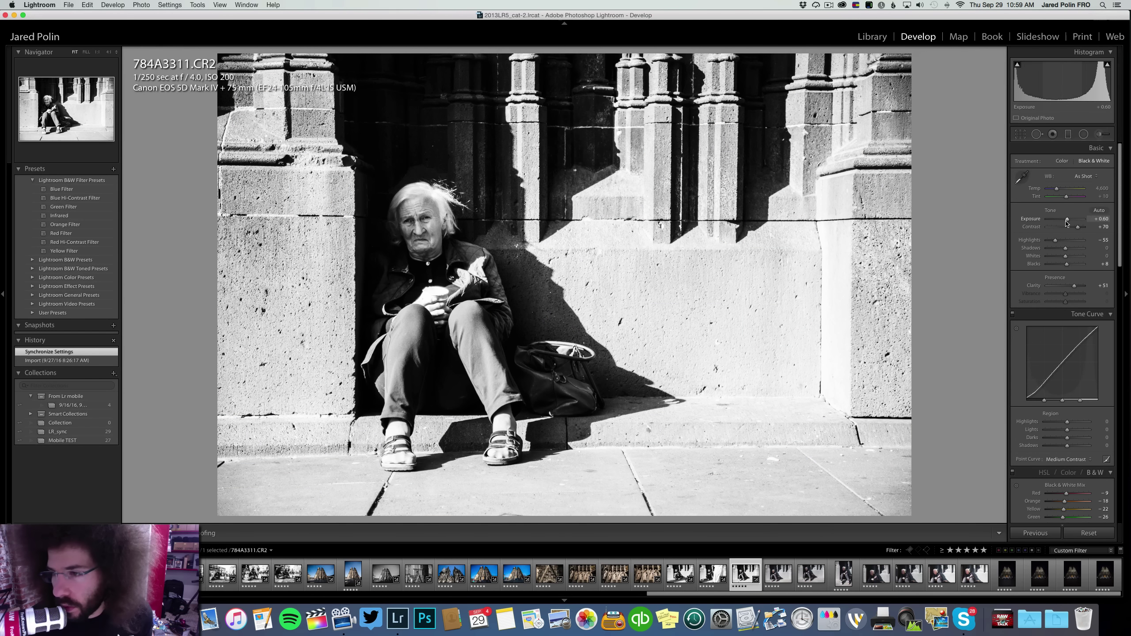
drag(1065, 221, 1089, 234)
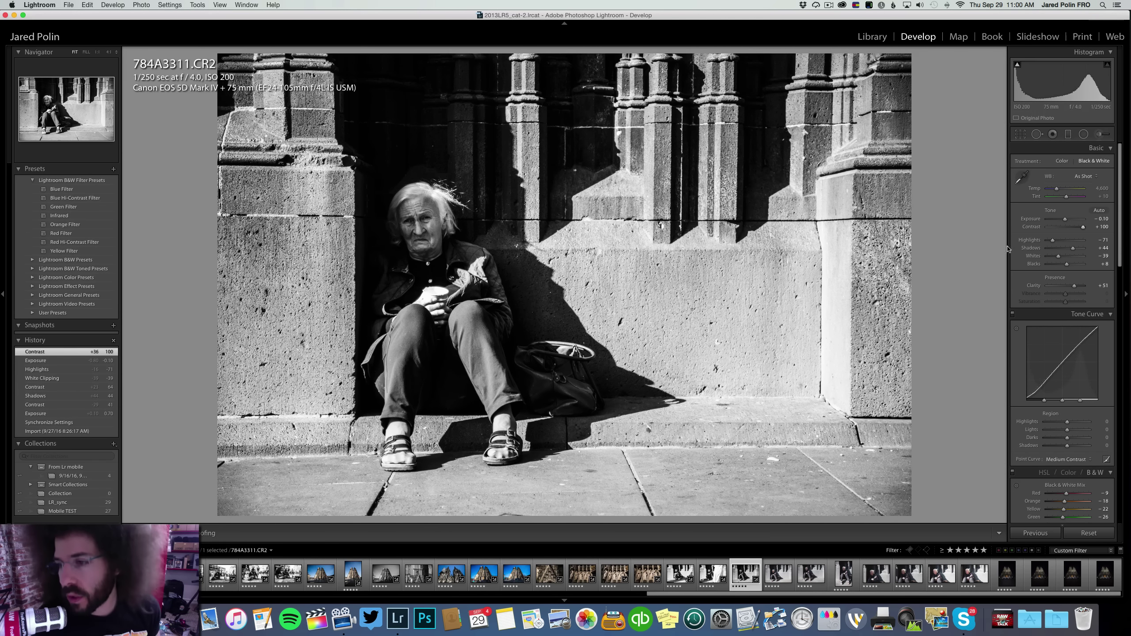
mouse_move(1064, 255)
mouse_down()
mouse_move(1078, 250)
mouse_move(1063, 243)
mouse_up()
click(434, 207)
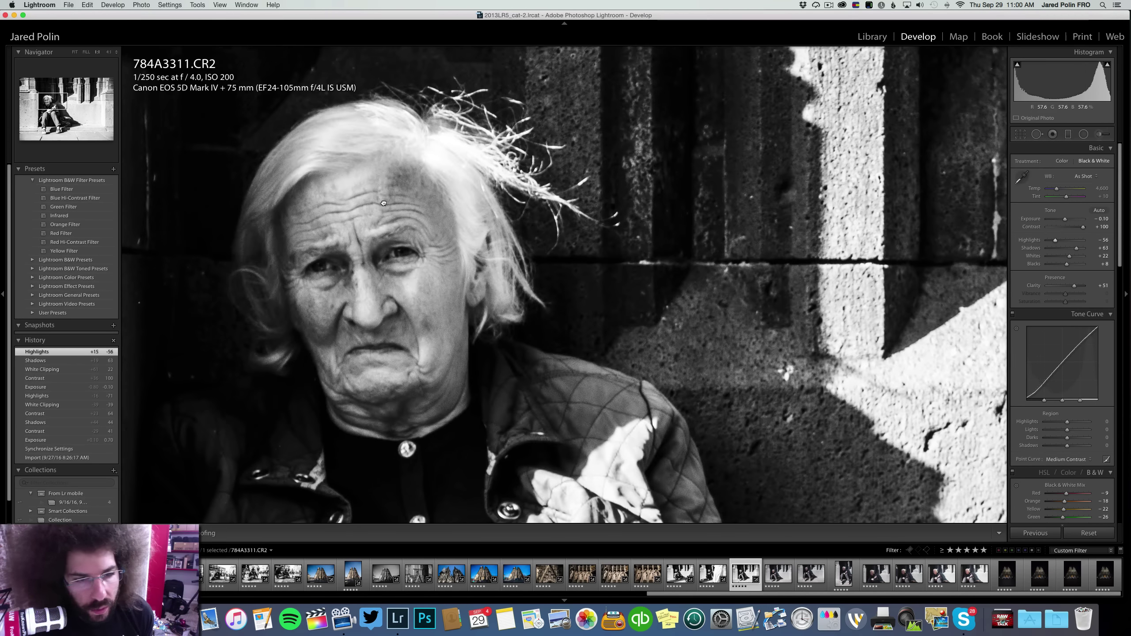
click(737, 514)
Sync the black-and-white settings onto the next two shots and open 784A3319
shift+click(811, 574)
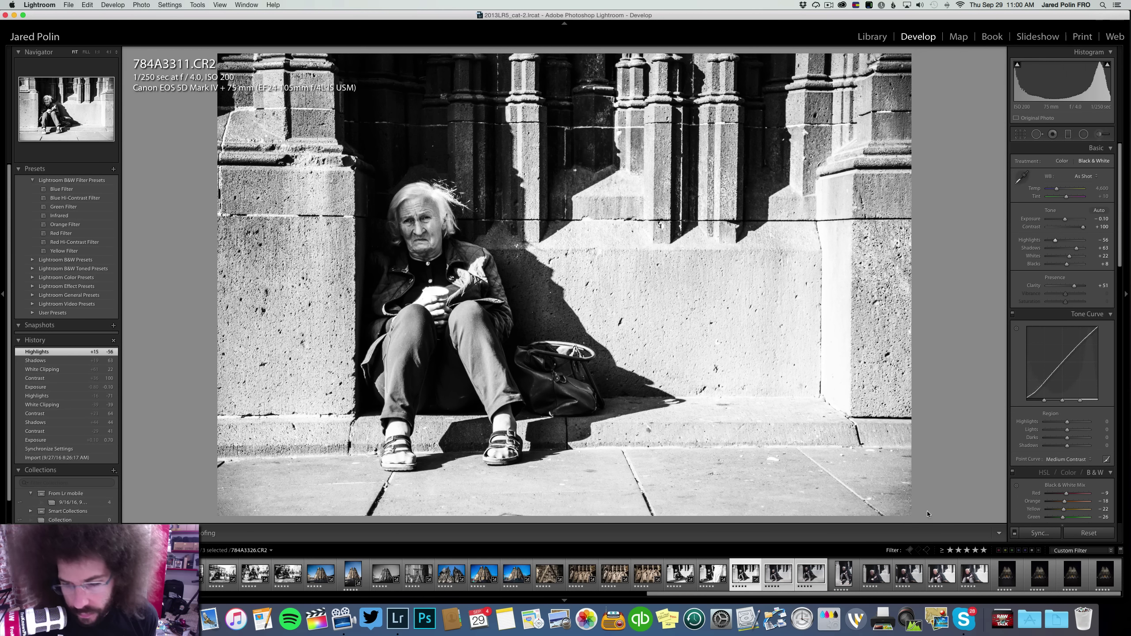
click(1038, 533)
key(Return)
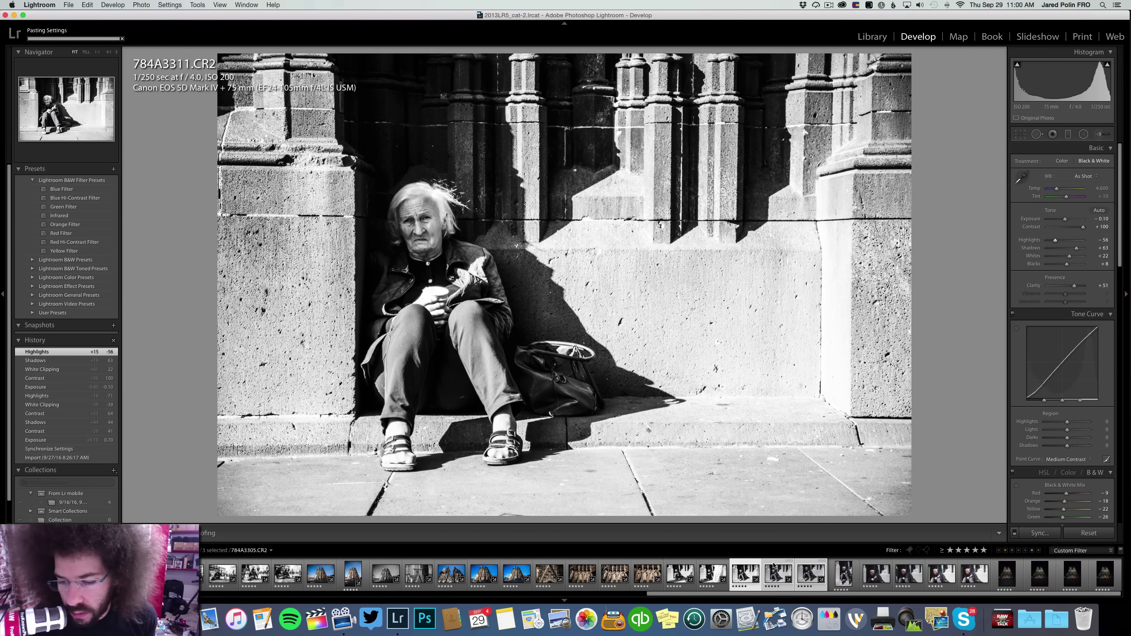
click(774, 565)
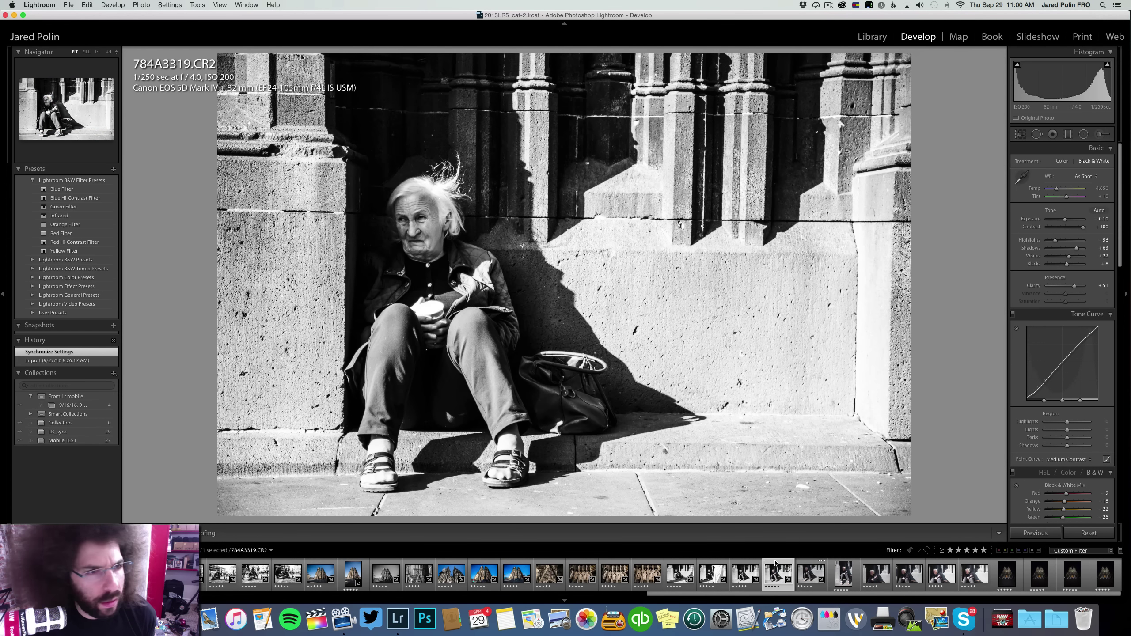
key(Left)
key(Right)
Compare 784A3319 against colour, then pull down its whites and exposure in black and white
scroll(1064, 225, down, 5)
scroll(1065, 220, up, 3)
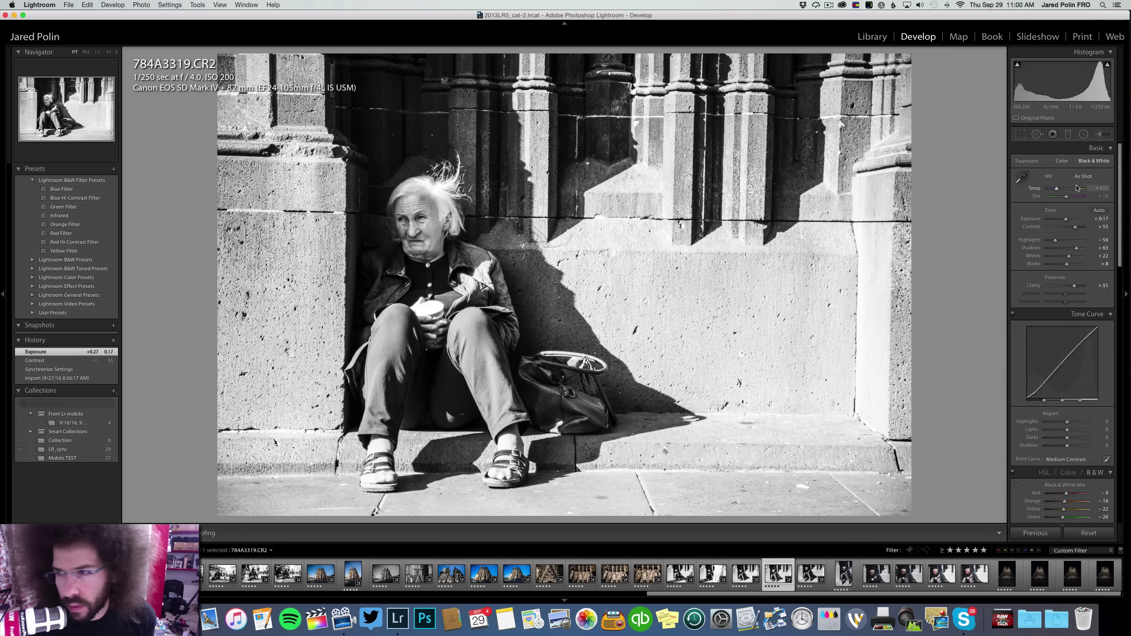
click(1061, 161)
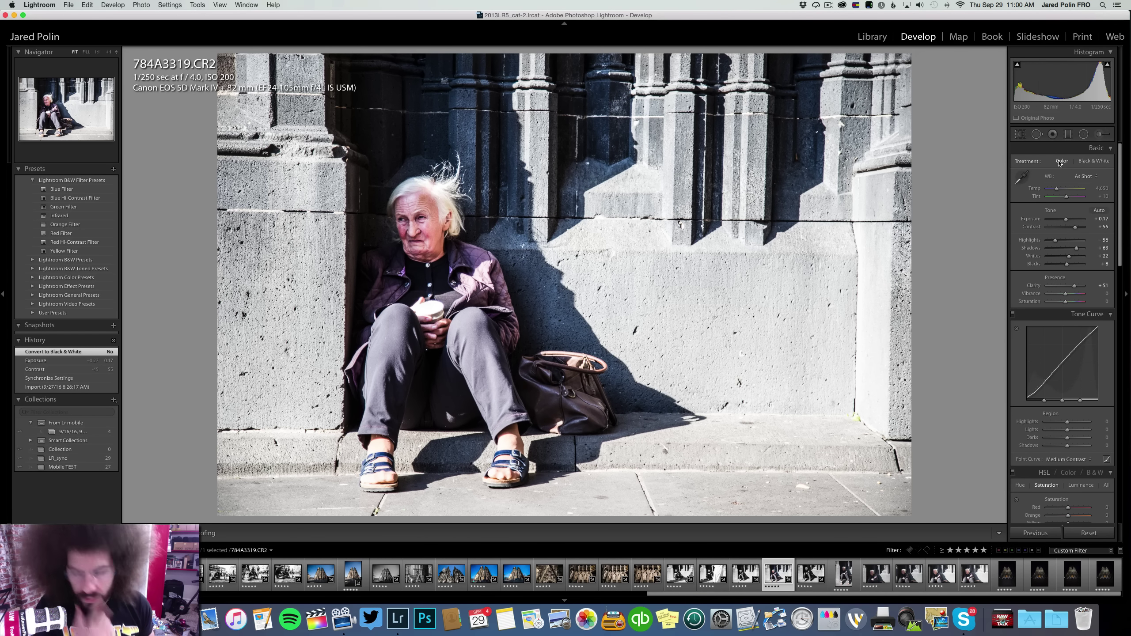
click(1085, 161)
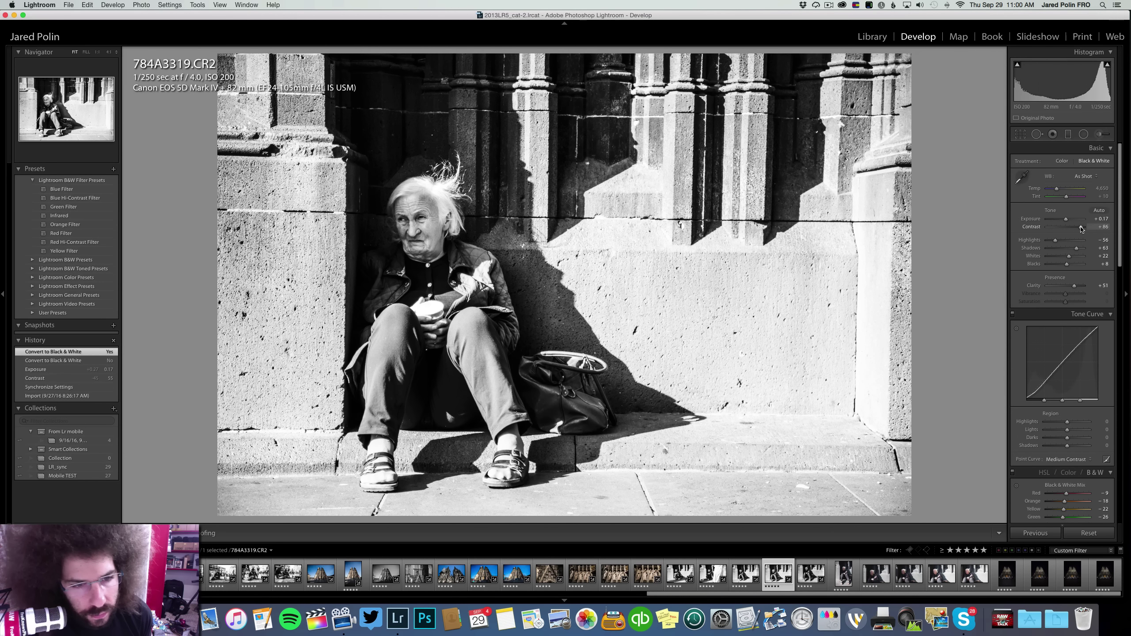
drag(1068, 256, 1073, 287)
mouse_move(1063, 221)
mouse_down()
mouse_move(1086, 249)
mouse_move(1063, 241)
mouse_move(1061, 222)
mouse_move(1086, 232)
mouse_move(1076, 228)
mouse_up()
key(Right)
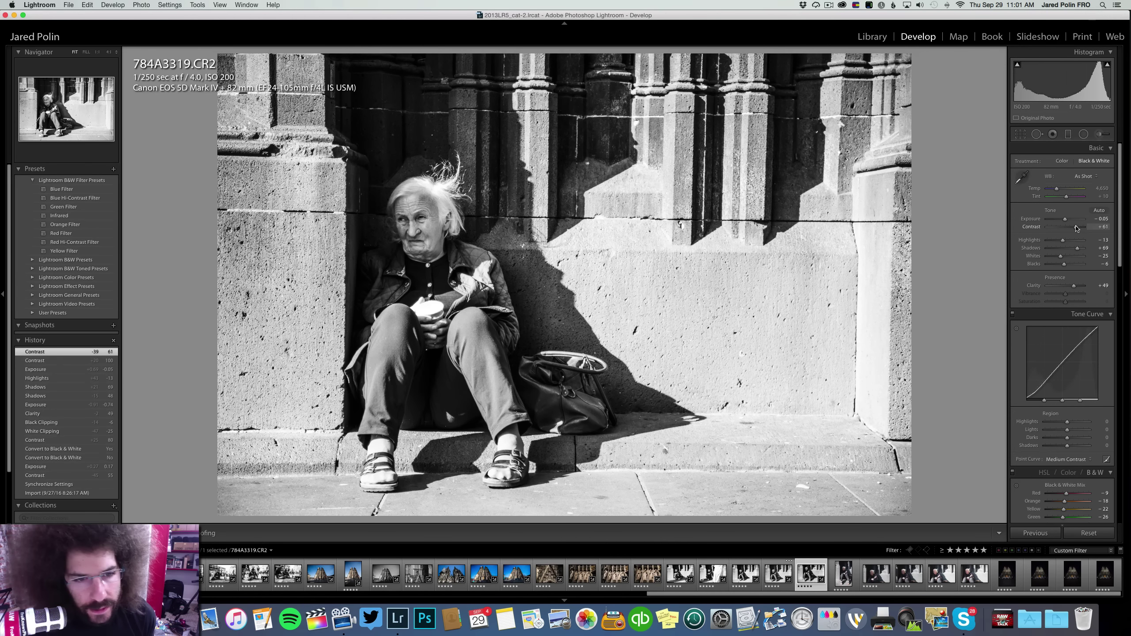
Brighten 784A3326 to exposure +0.50 and fine-tune its contrast, checking the face at 1:1
drag(1062, 219, 1067, 222)
click(1073, 227)
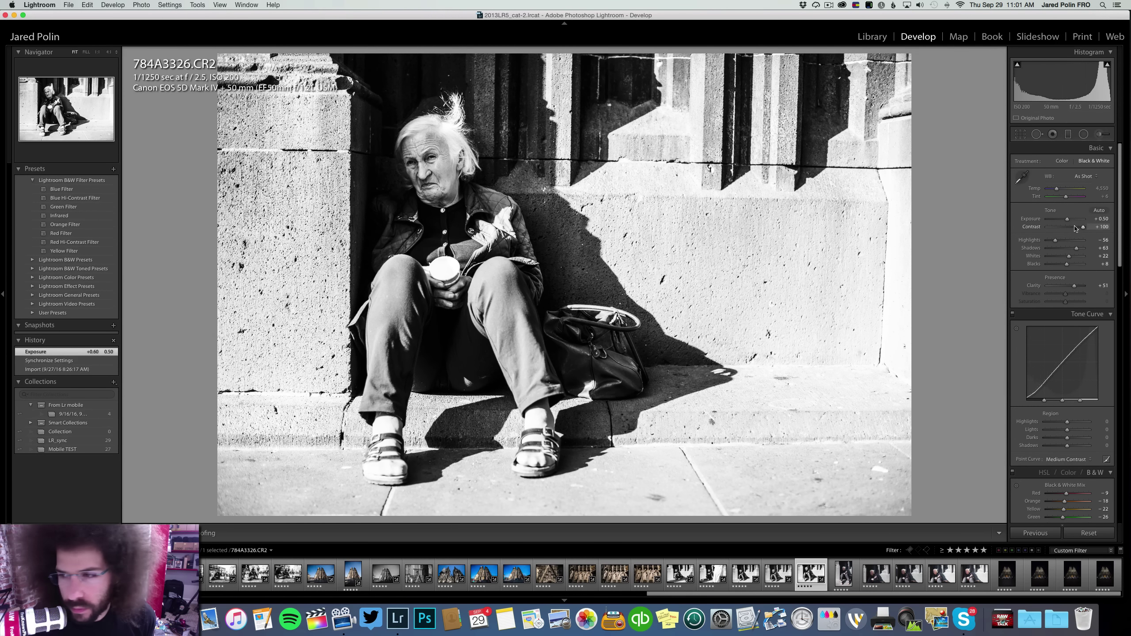
drag(1077, 229, 1082, 227)
mouse_move(510, 153)
mouse_down()
mouse_move(403, 153)
mouse_move(494, 145)
mouse_up()
click(1080, 228)
Set highlights -83, whites -30 and blacks +35, then select 784A3326 together with 784A3332
click(1071, 240)
mouse_move(1071, 243)
mouse_down()
mouse_move(1041, 243)
mouse_move(1050, 241)
mouse_up()
key(super+z)
click(1060, 256)
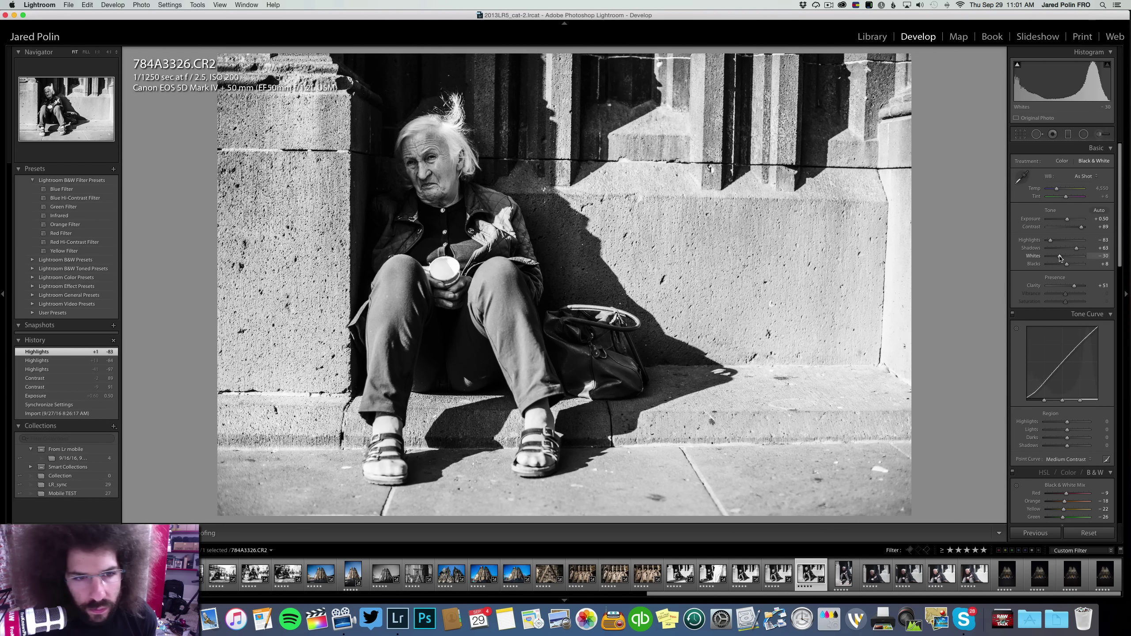
drag(1062, 267, 1075, 286)
drag(1067, 430, 1059, 431)
key(super+z)
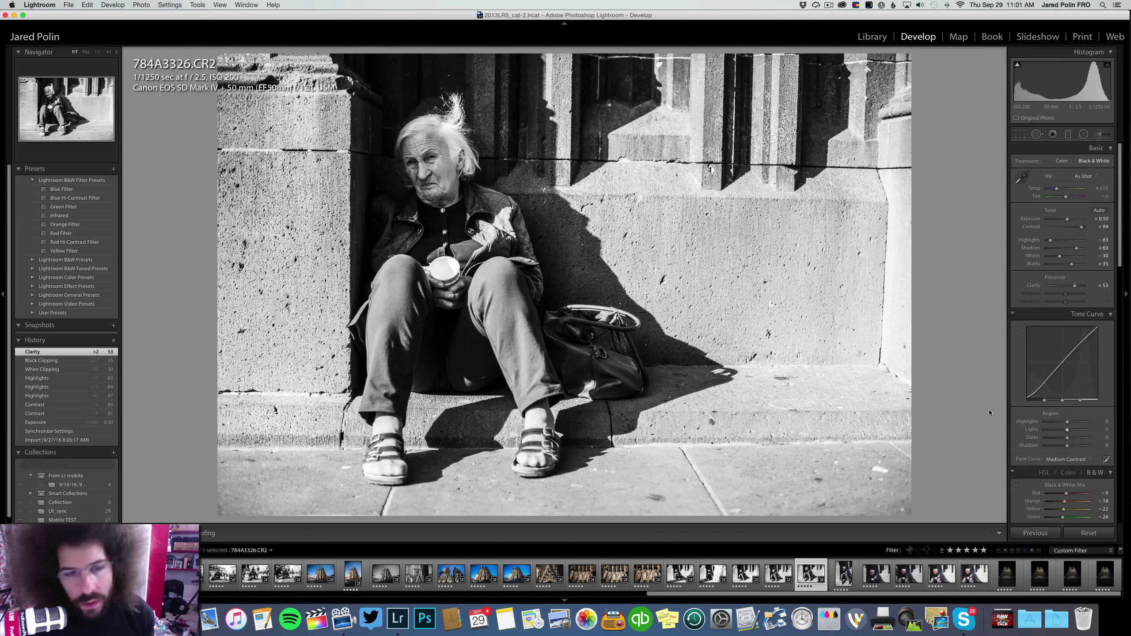
key(Right)
key(shift+Left)
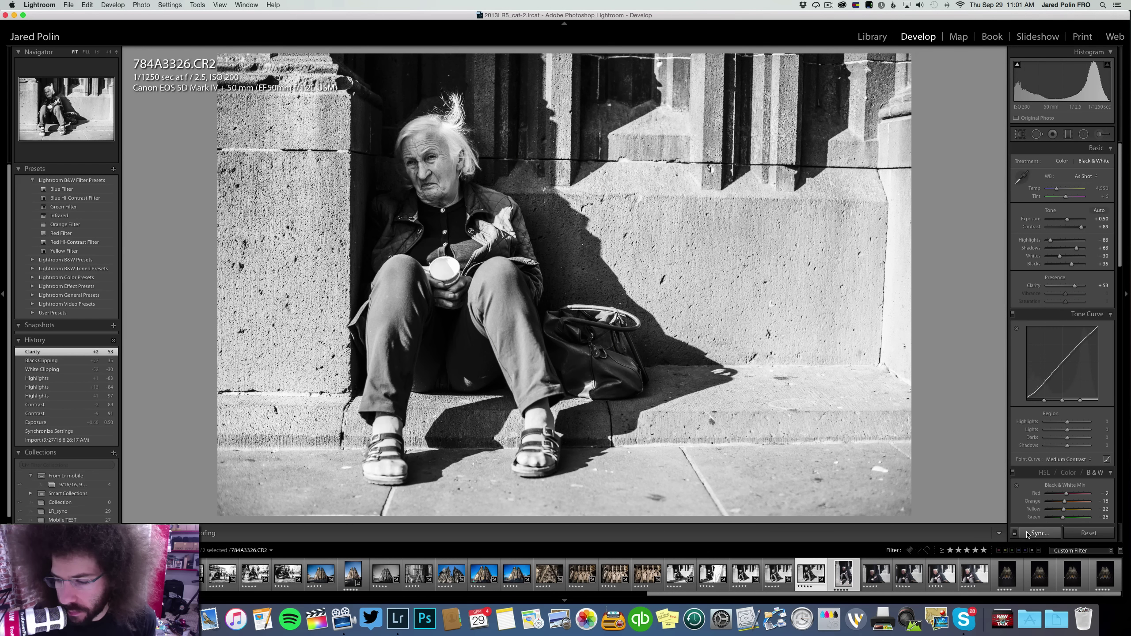
Sync the black-and-white edits onto 784A3332 and inspect the woman's face at 1:1
alt+click(1040, 533)
click(843, 574)
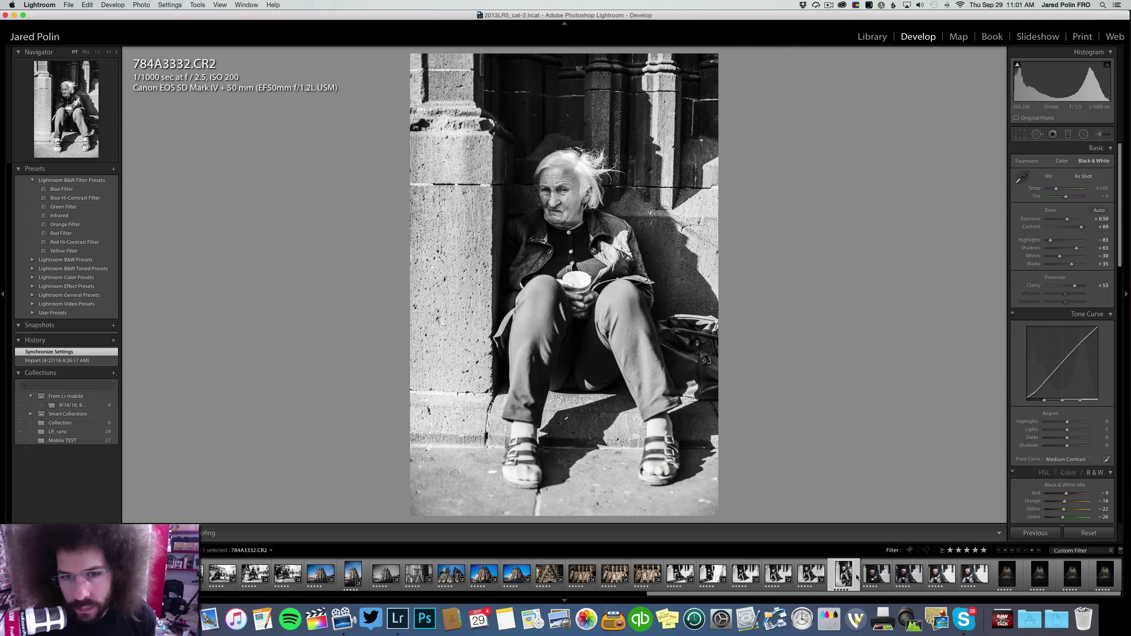
click(573, 184)
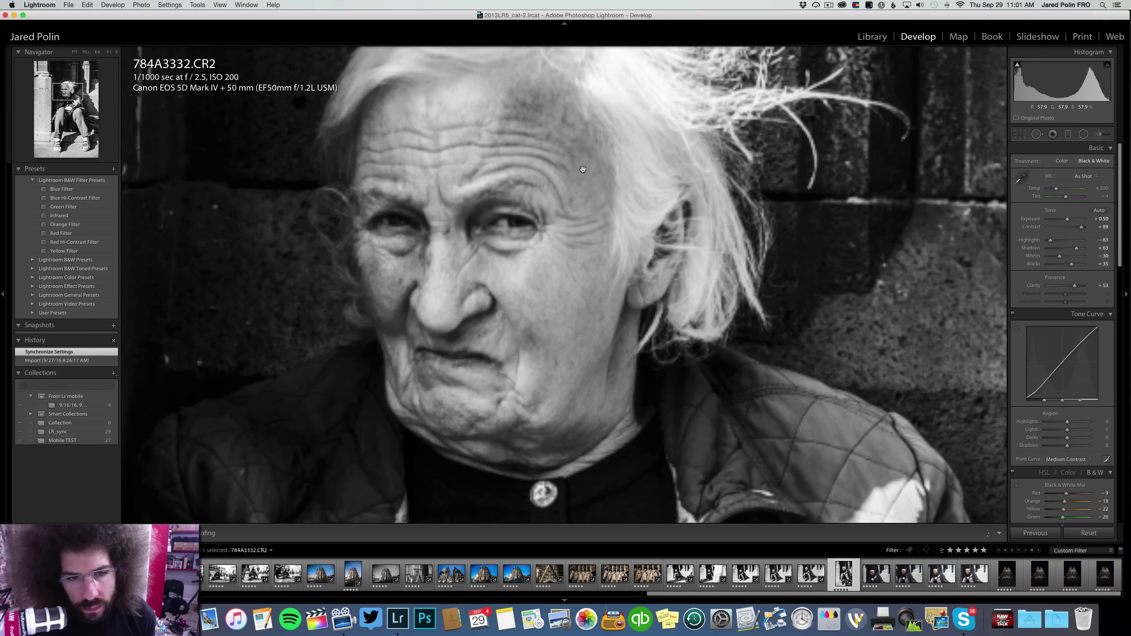
click(512, 212)
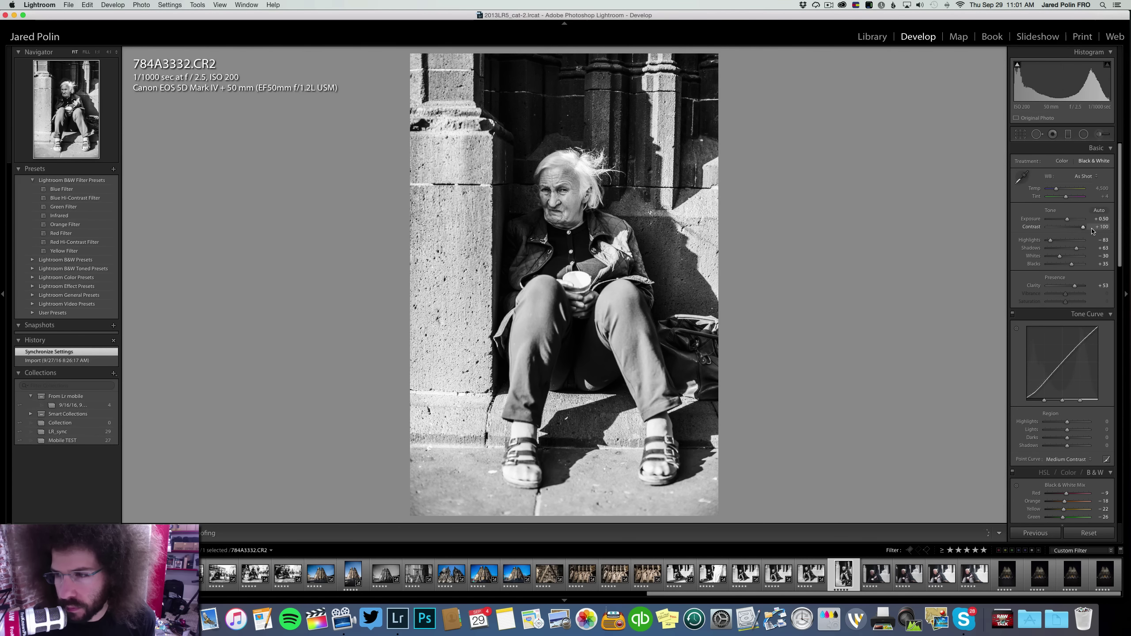
key(Right)
key(Left)
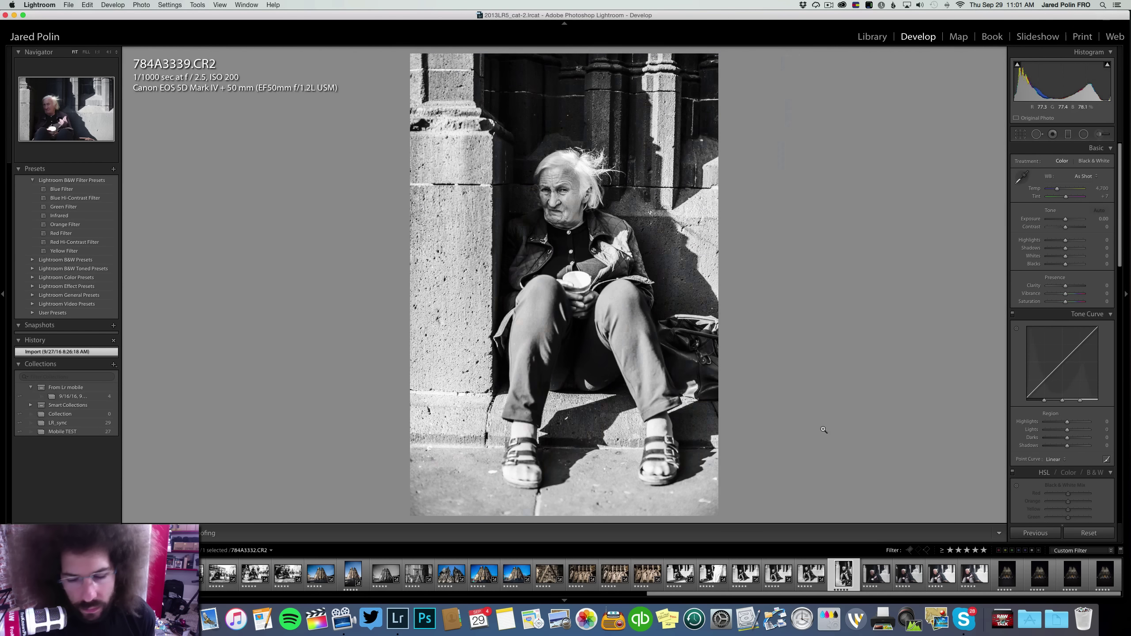
Sync the settings onto the following portraits and check 784A3339 at 1:1
shift+click(903, 582)
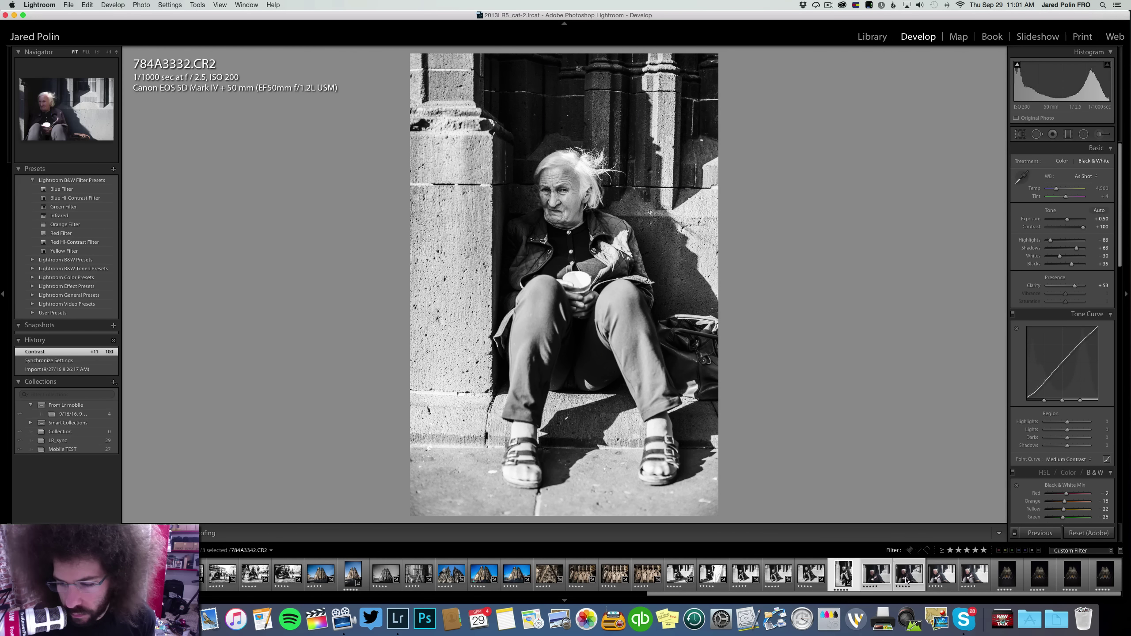
key(super+shift+s)
key(Return)
click(867, 568)
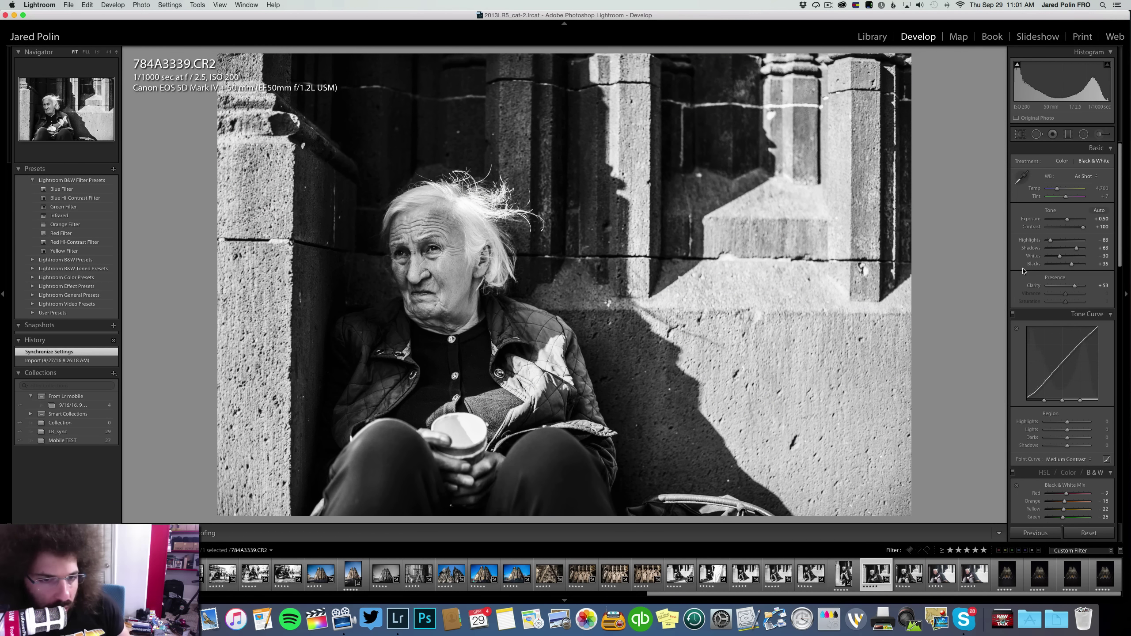
click(421, 237)
click(397, 194)
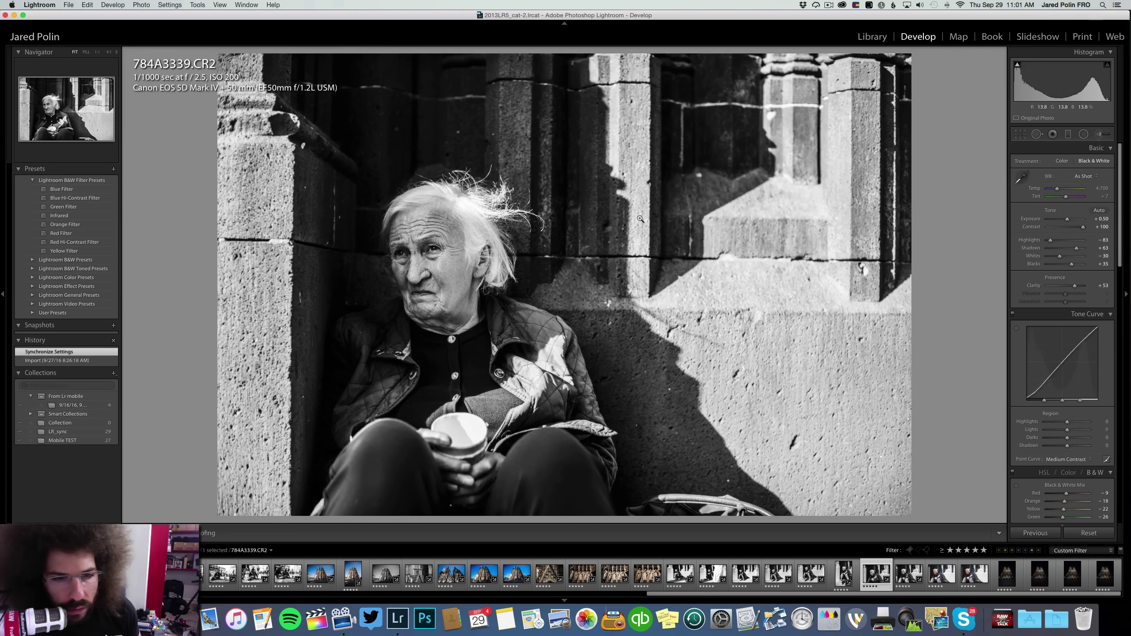
Lower 784A3339's blacks to +14 and cool the temperature to 3,033
click(1067, 264)
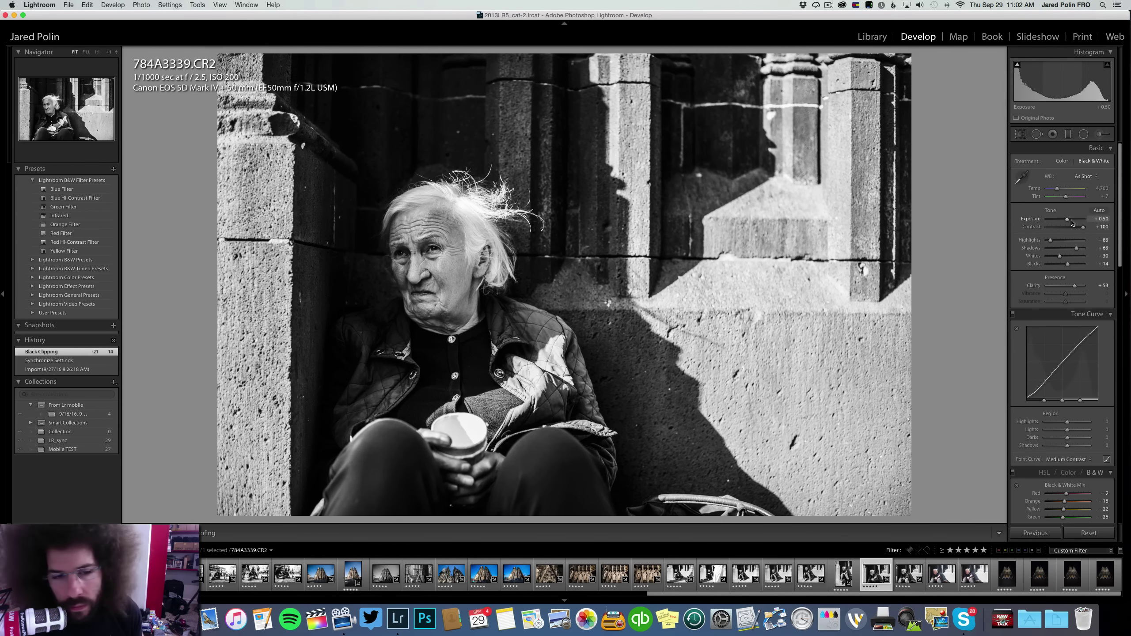
drag(1071, 222, 1067, 222)
key(super+z)
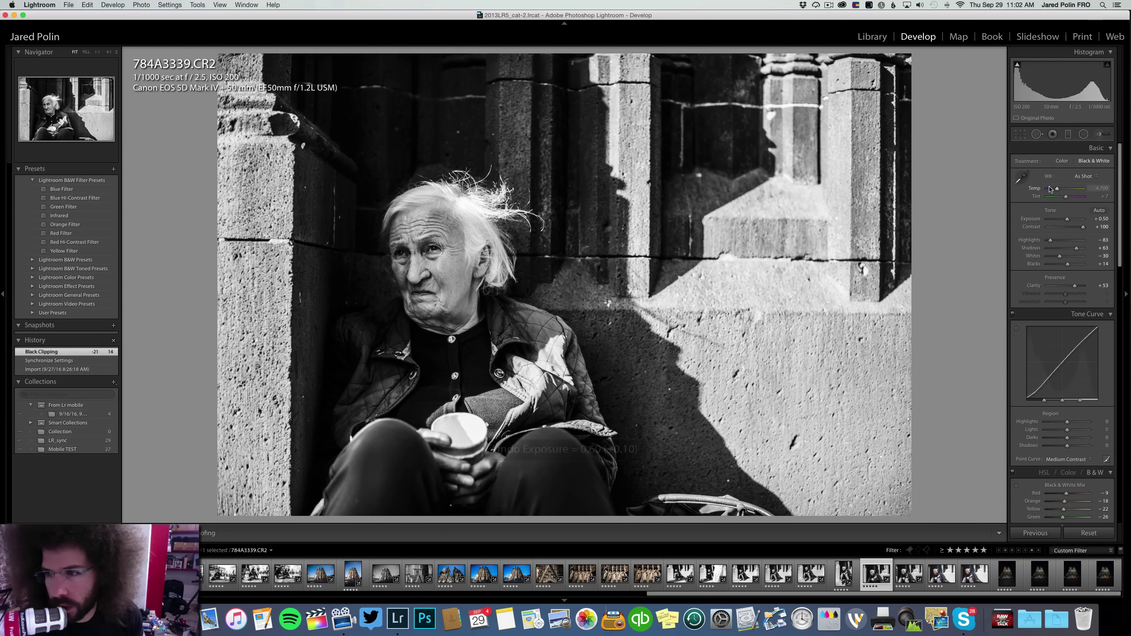
drag(1050, 191, 1051, 191)
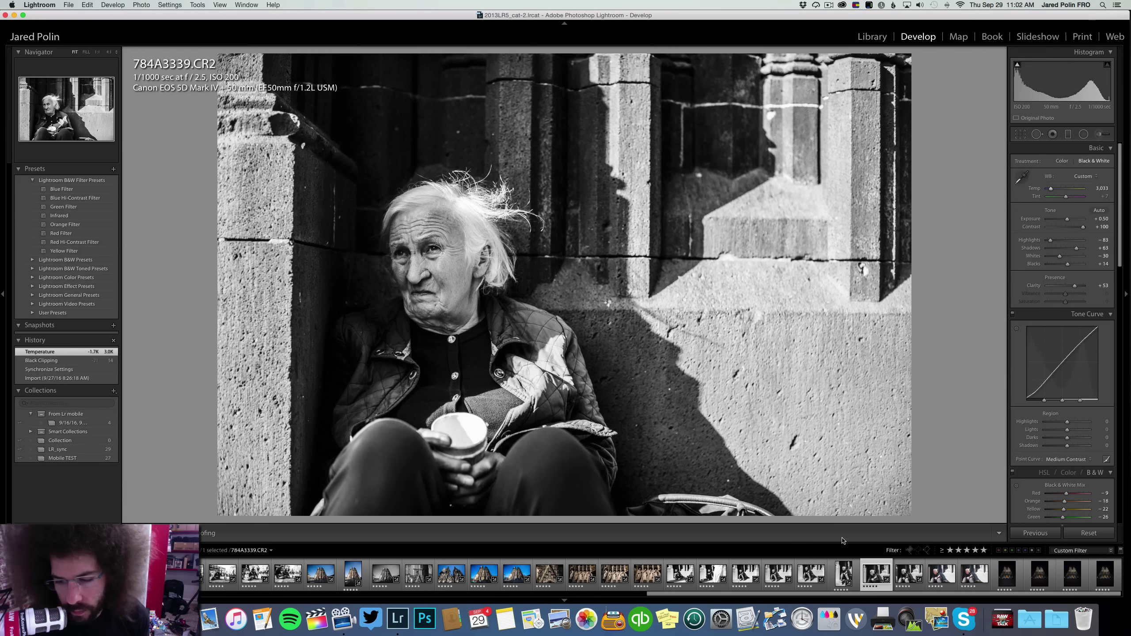
Sync settings across the following portraits and lift 784A3342's shadows to +79
shift+click(973, 574)
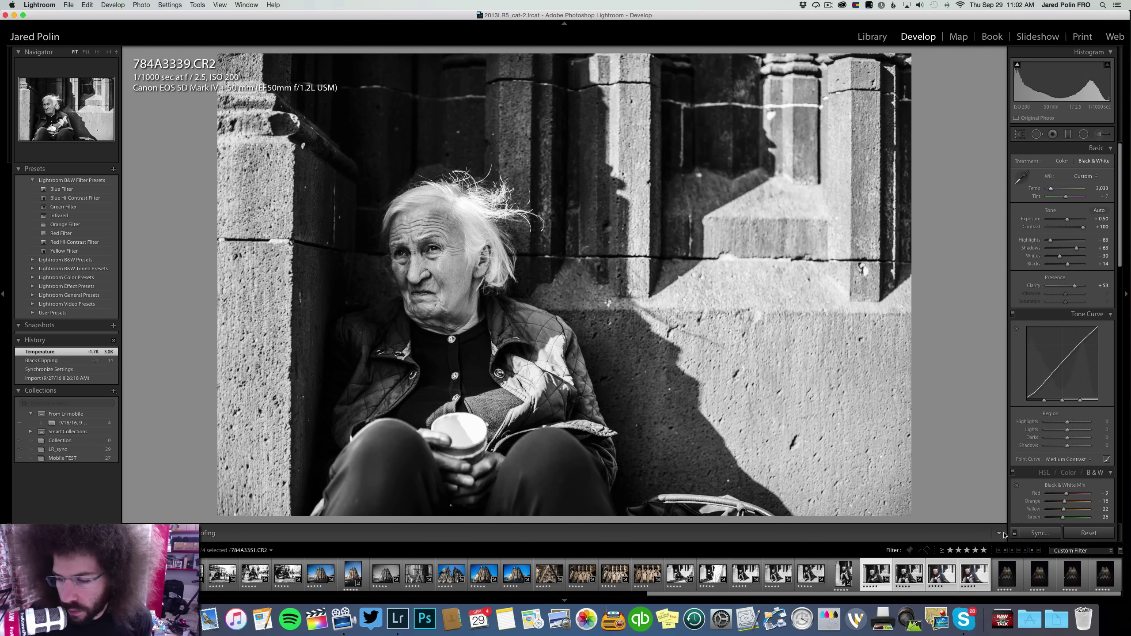
click(1033, 533)
key(Return)
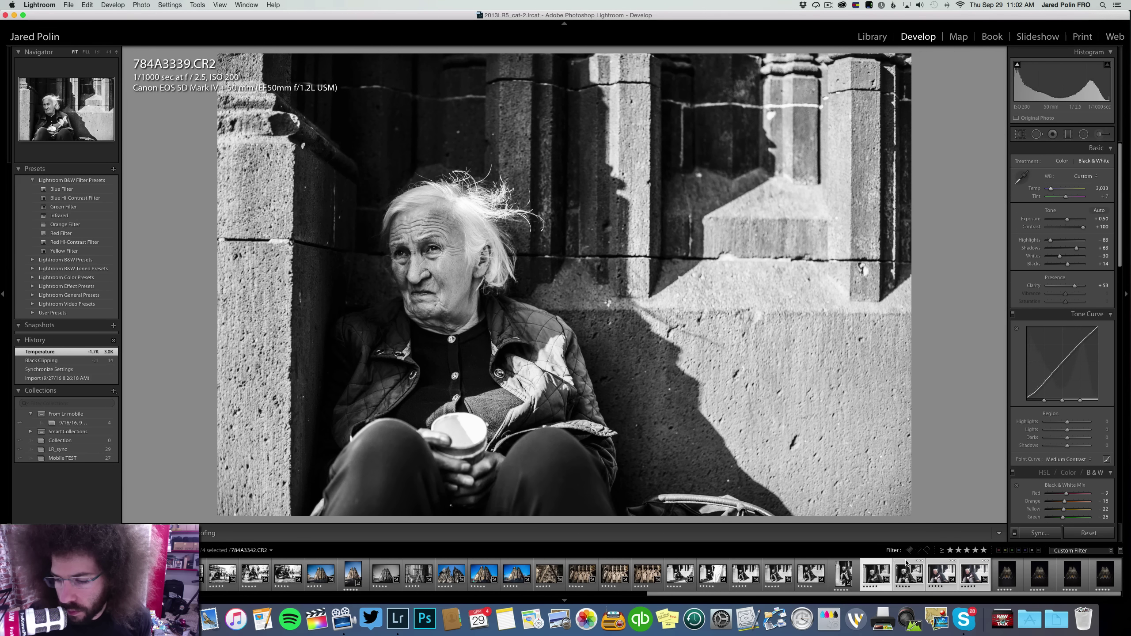
click(906, 565)
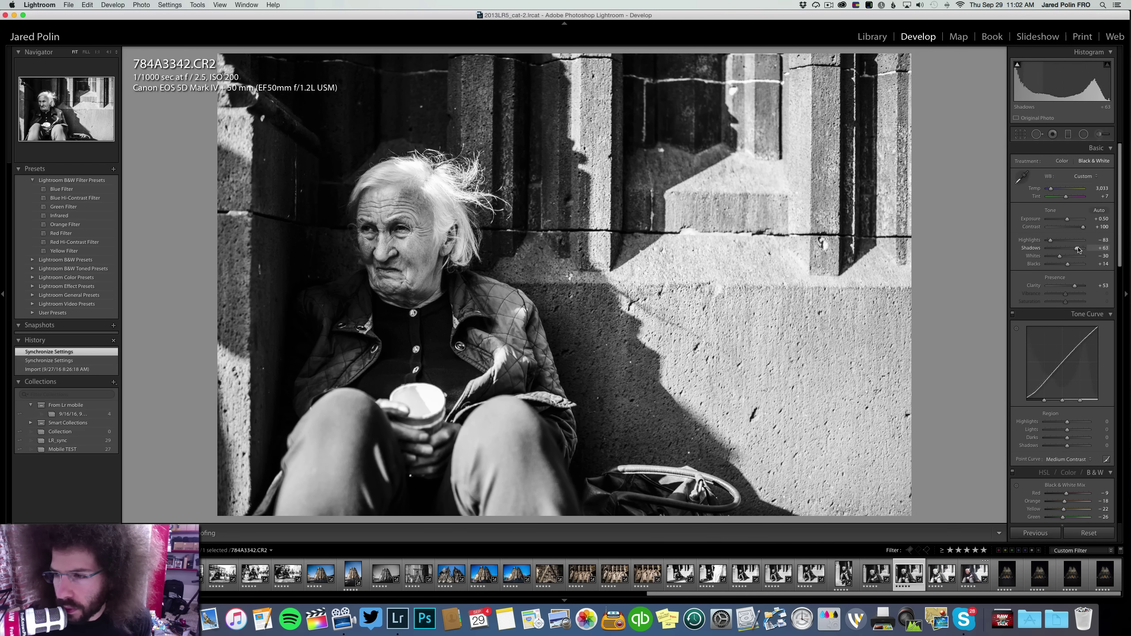
drag(1078, 250, 1080, 250)
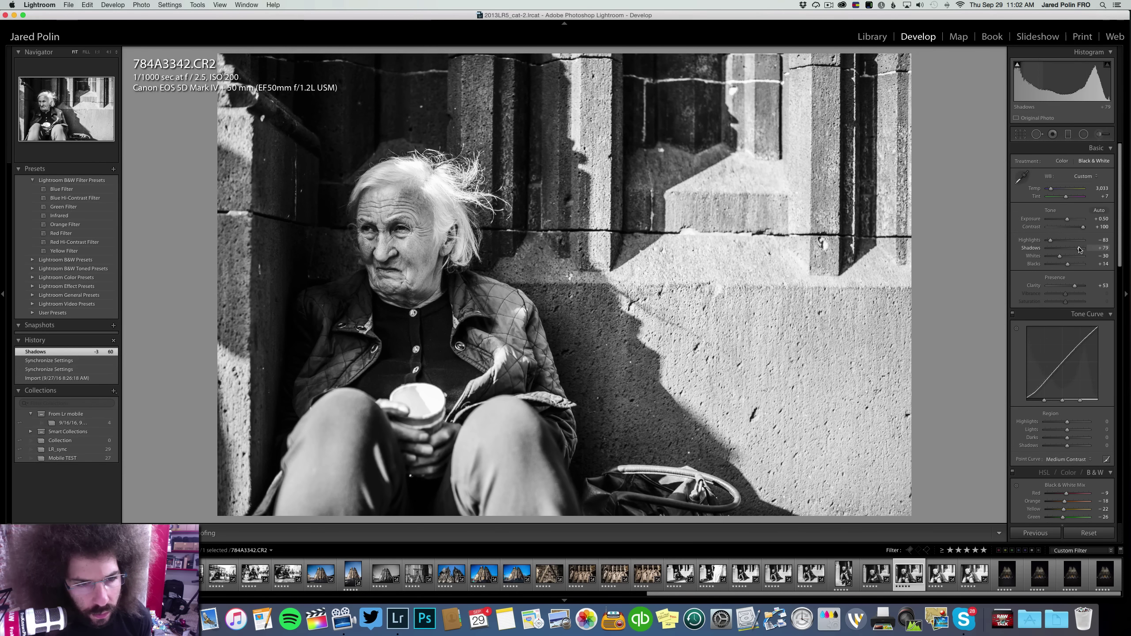
Compare the portraits, then set 784A3349's exposure to -0.35 and pull back its highlights
key(Left)
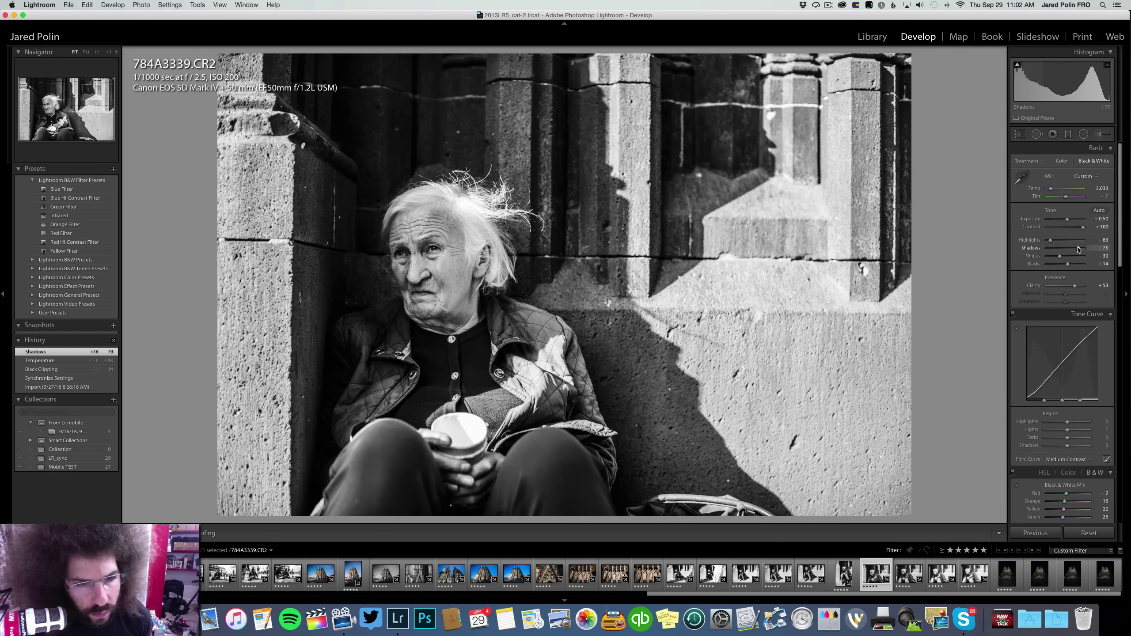
key(Left)
key(Left)
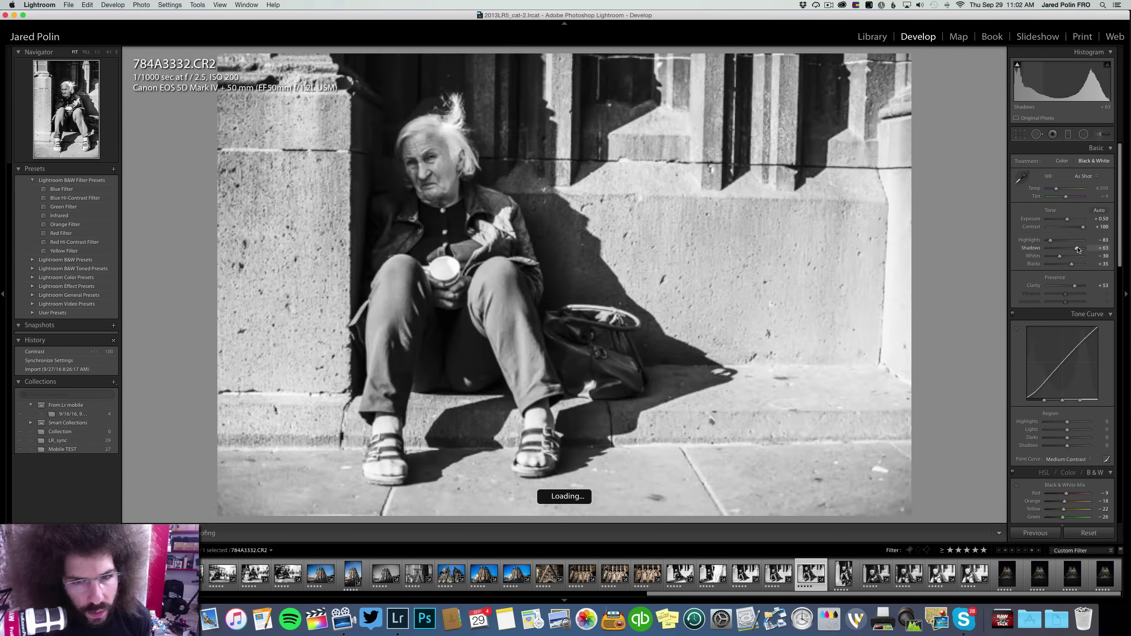
key(Right)
key(Right)
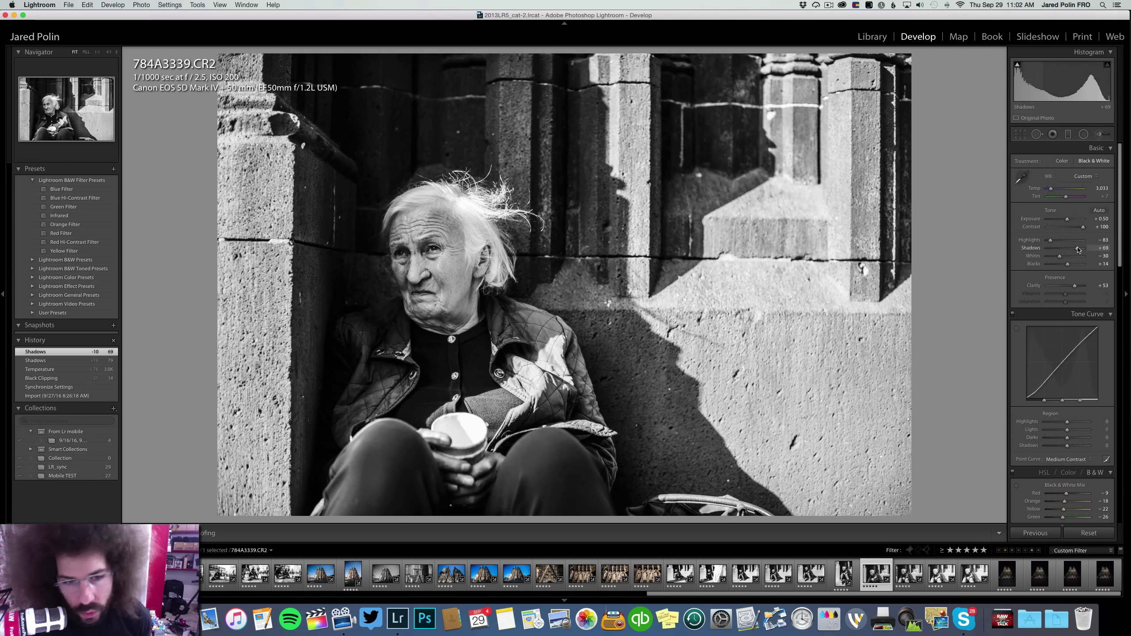
key(Right)
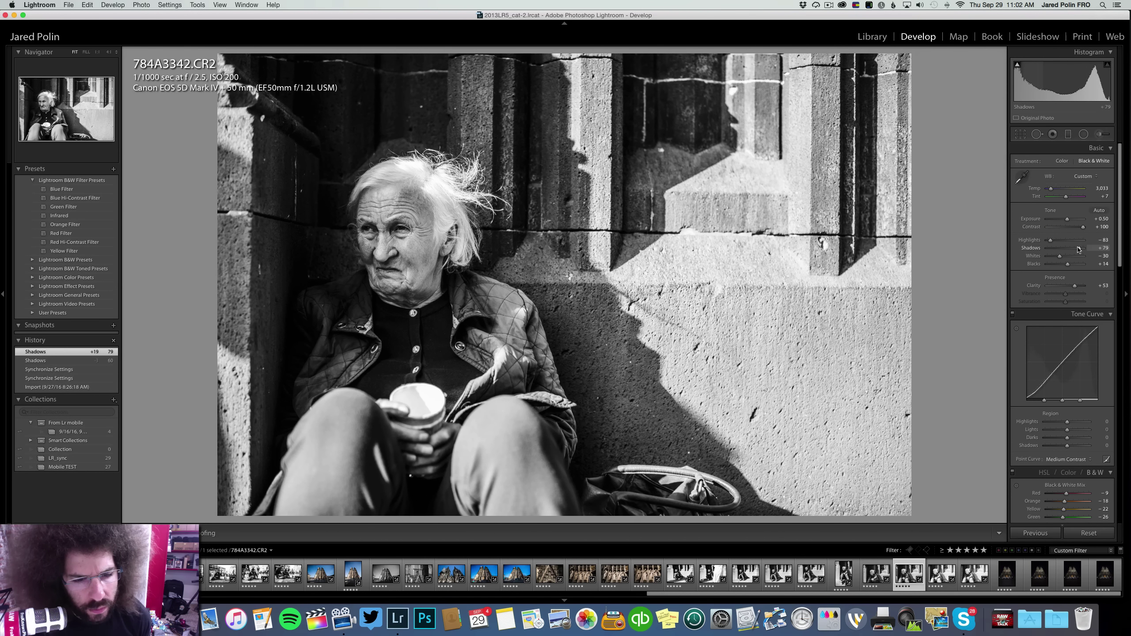
key(Right)
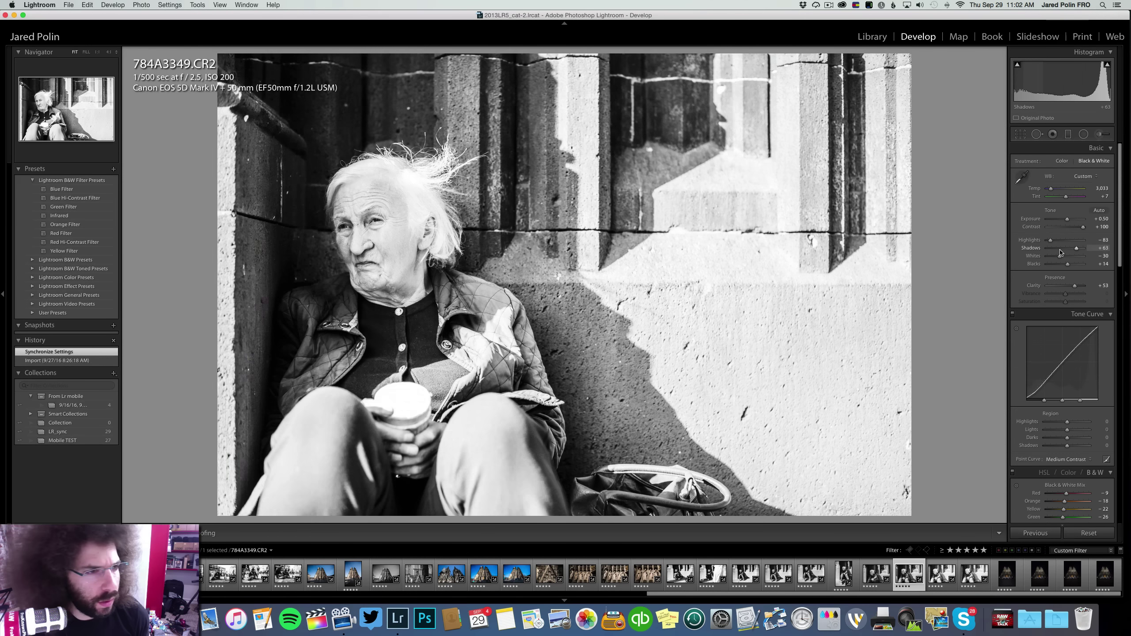
key(Left)
key(Right)
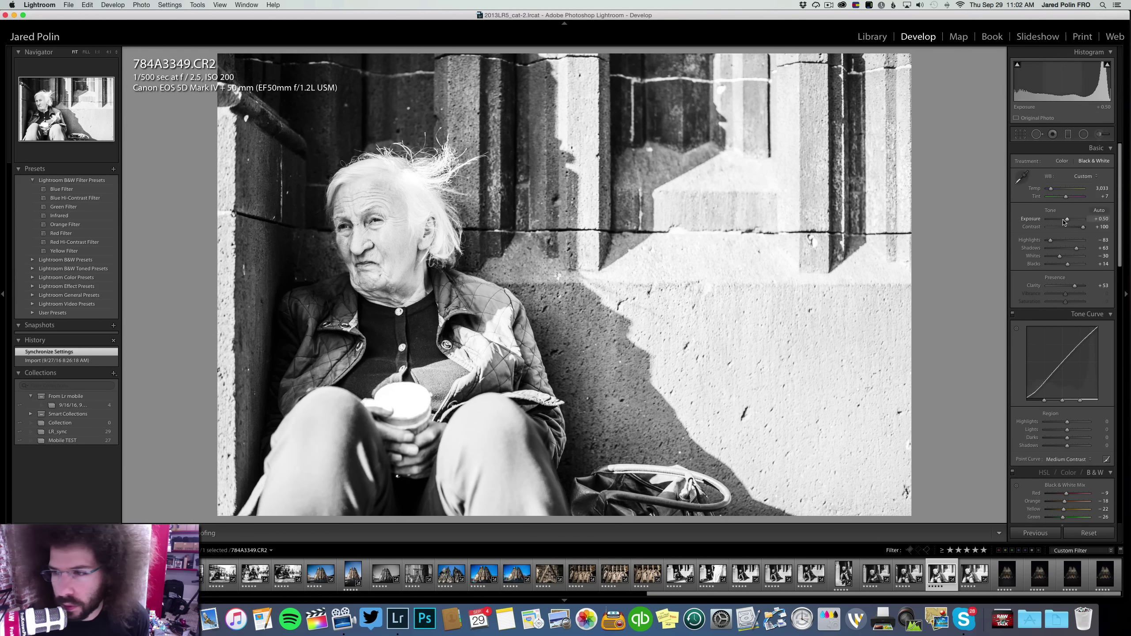
click(1062, 220)
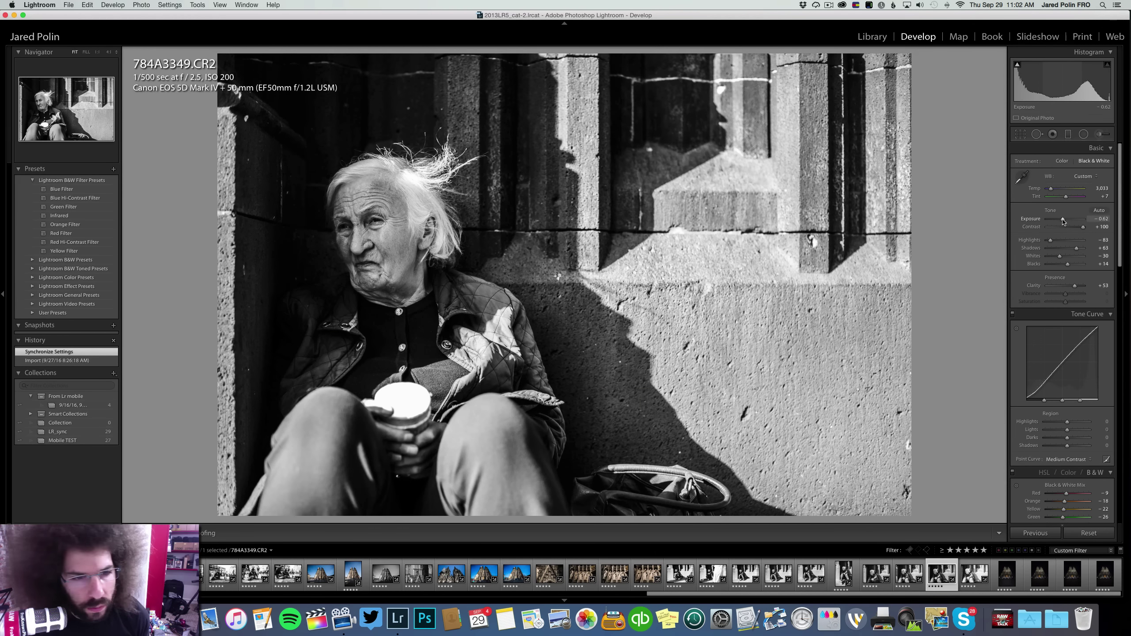
drag(1062, 222, 1064, 221)
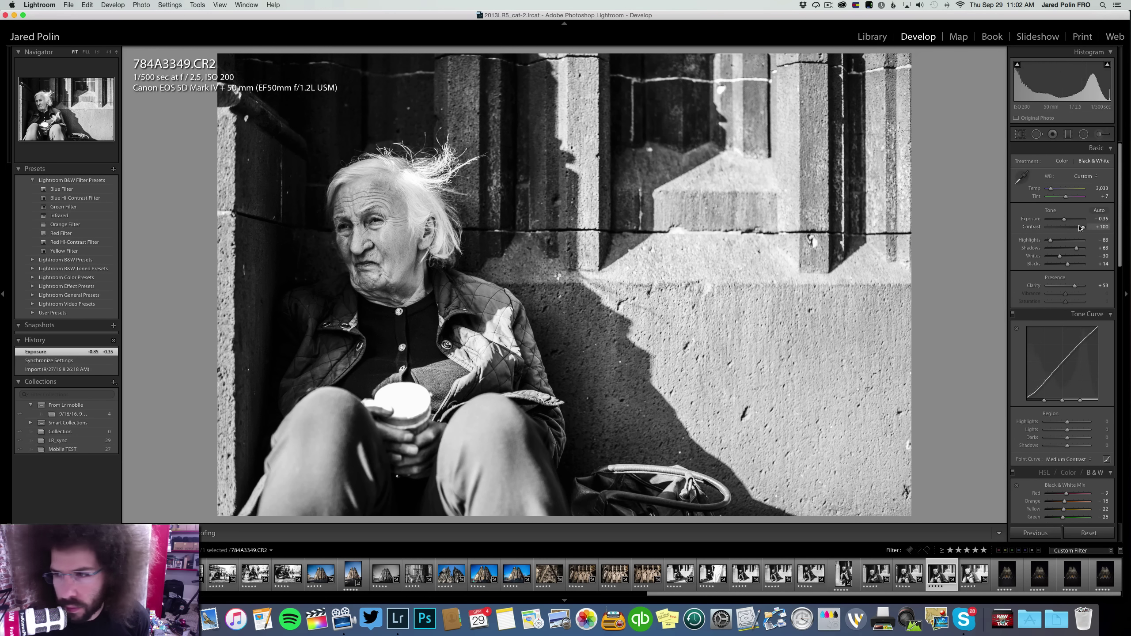
drag(1050, 242, 1075, 287)
Sync 784A3349's edit onto 784A3351 and view the result
key(Right)
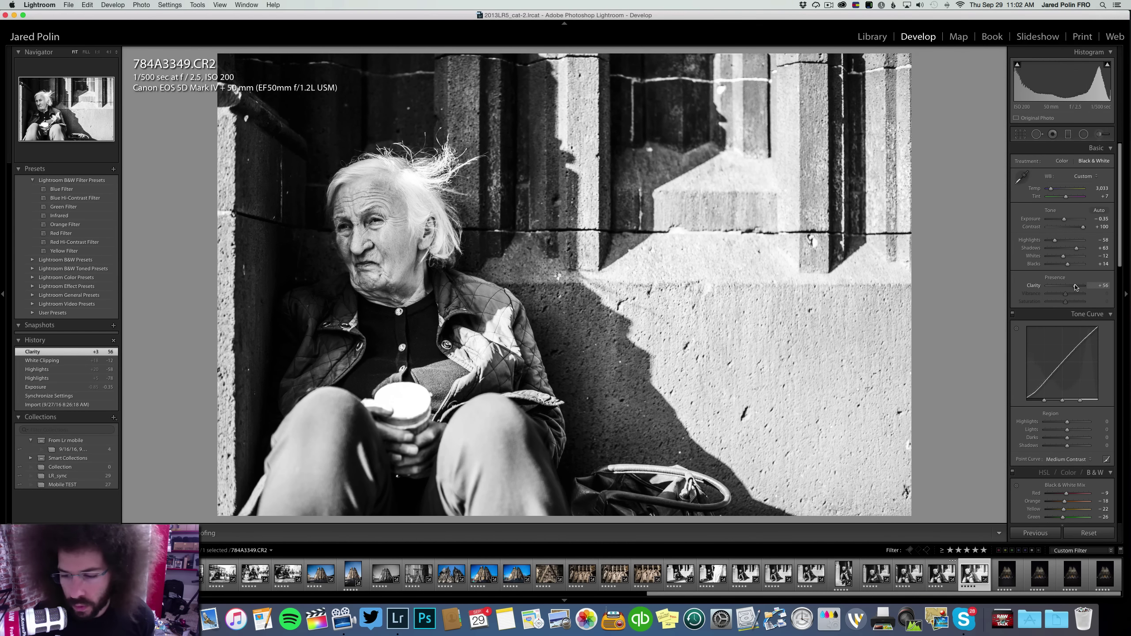
key(Left)
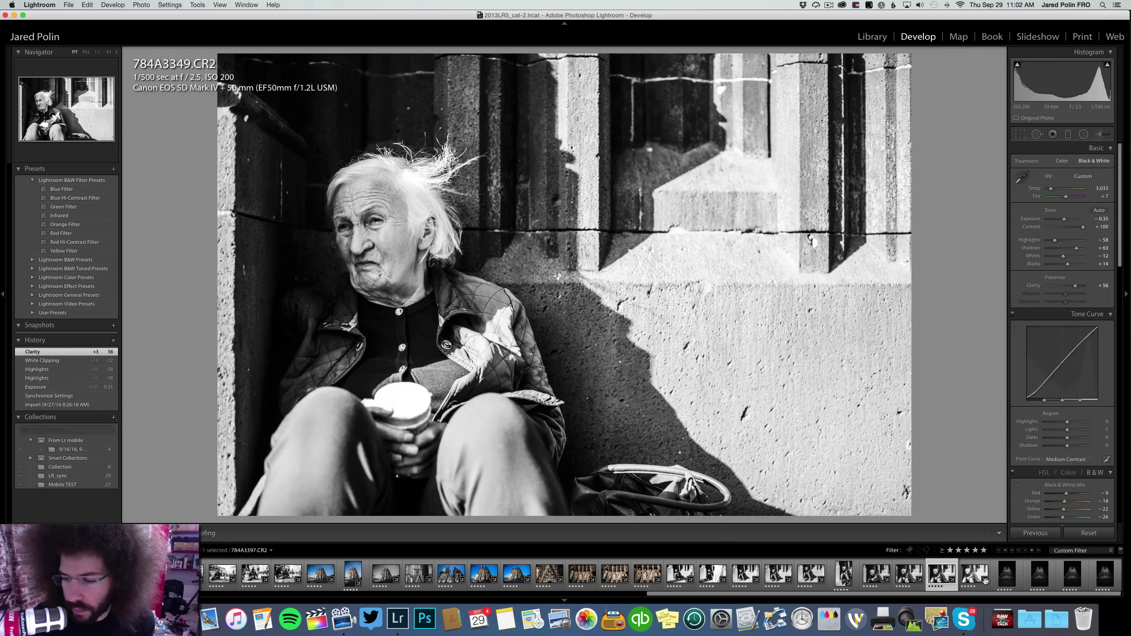
super+click(973, 575)
key(super+shift+s)
key(Return)
click(973, 565)
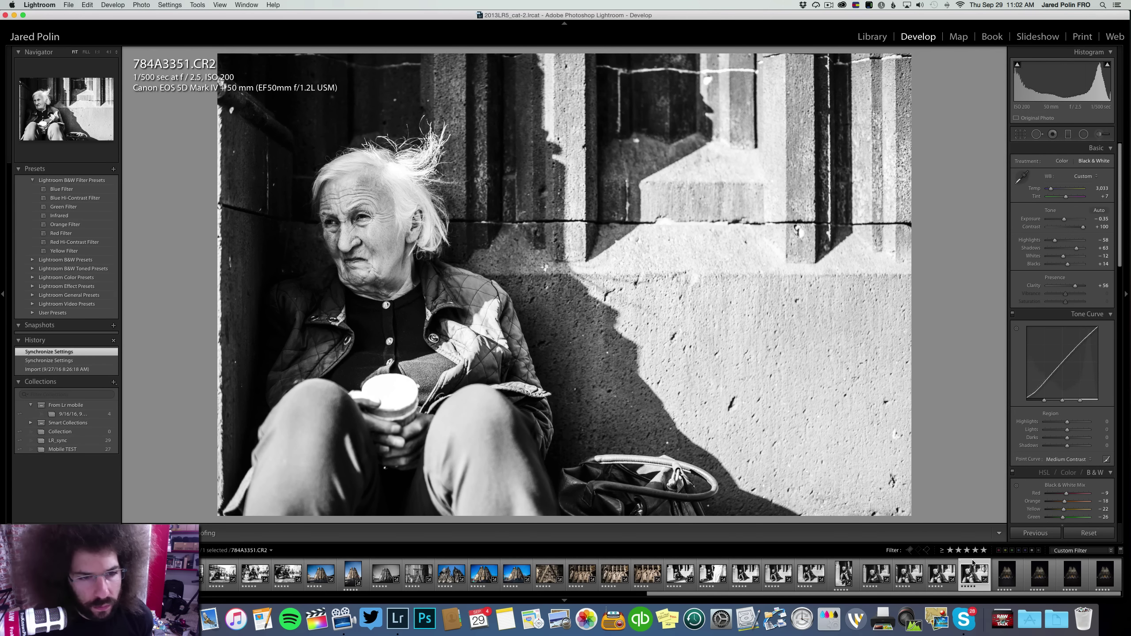
On night group shot 784A3397, raise contrast and apply the Medium Contrast tone curve
key(Right)
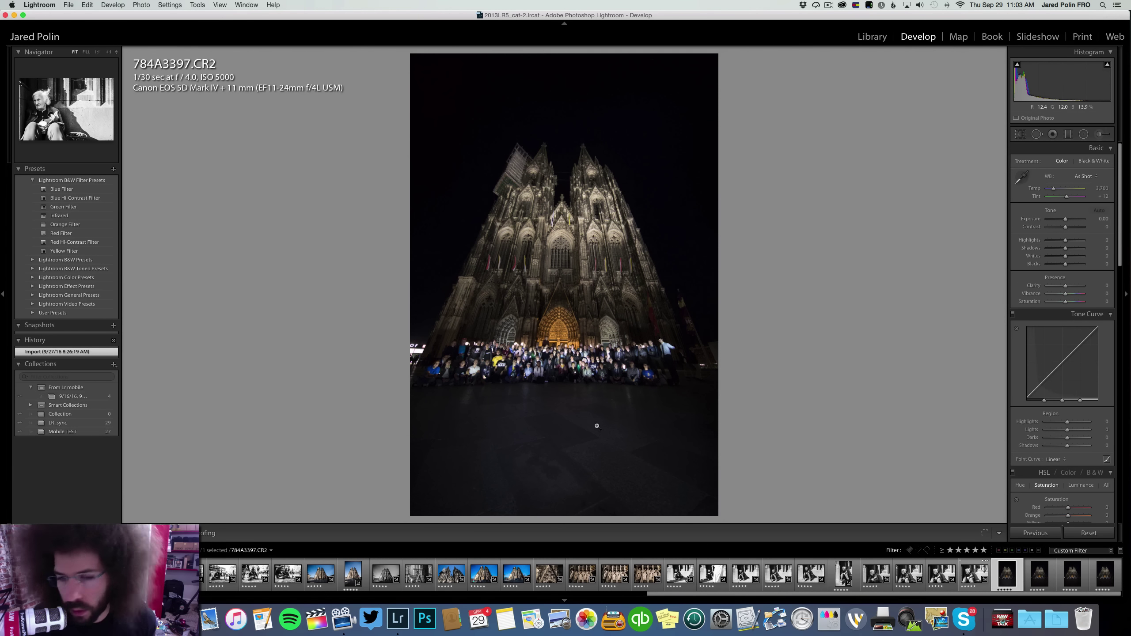
key(Right)
key(Right)
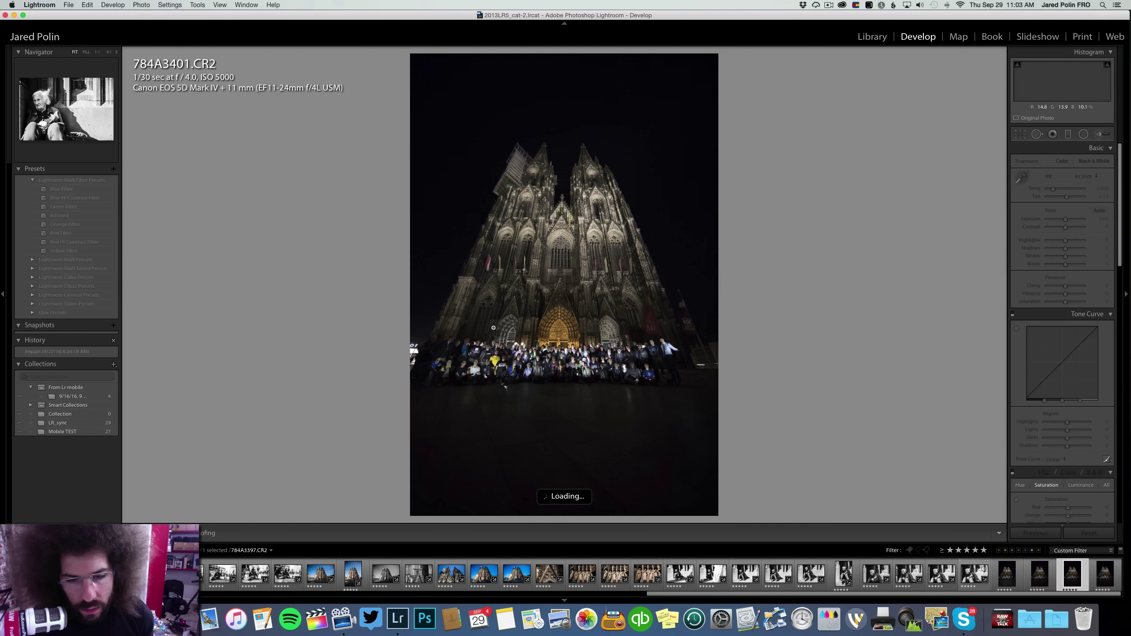
key(Right)
key(Right)
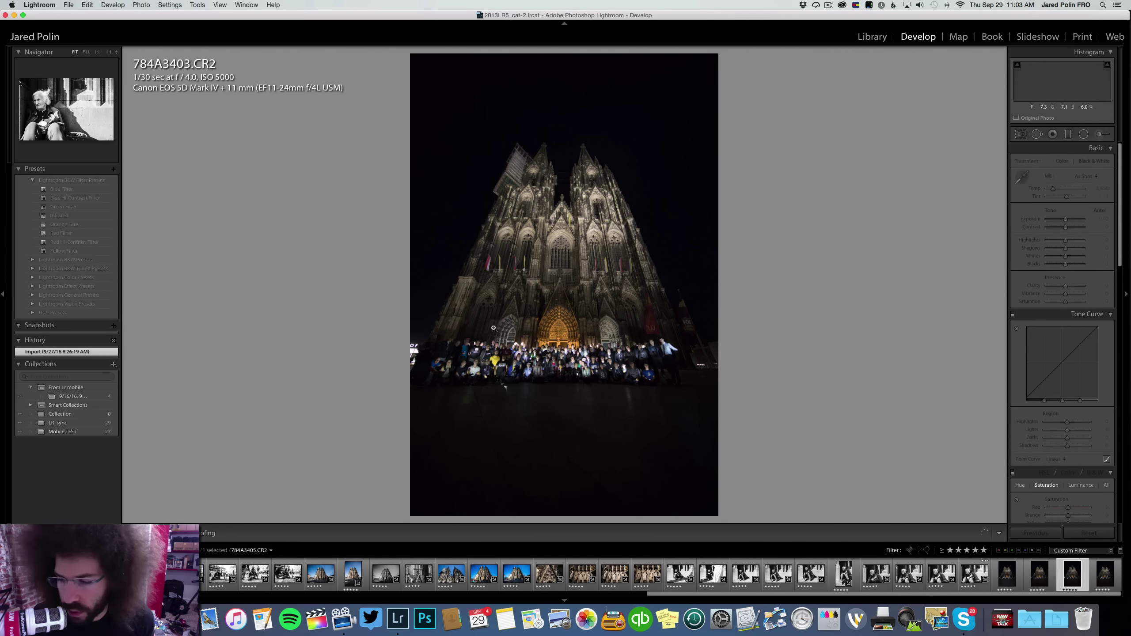
key(Left)
key(Left)
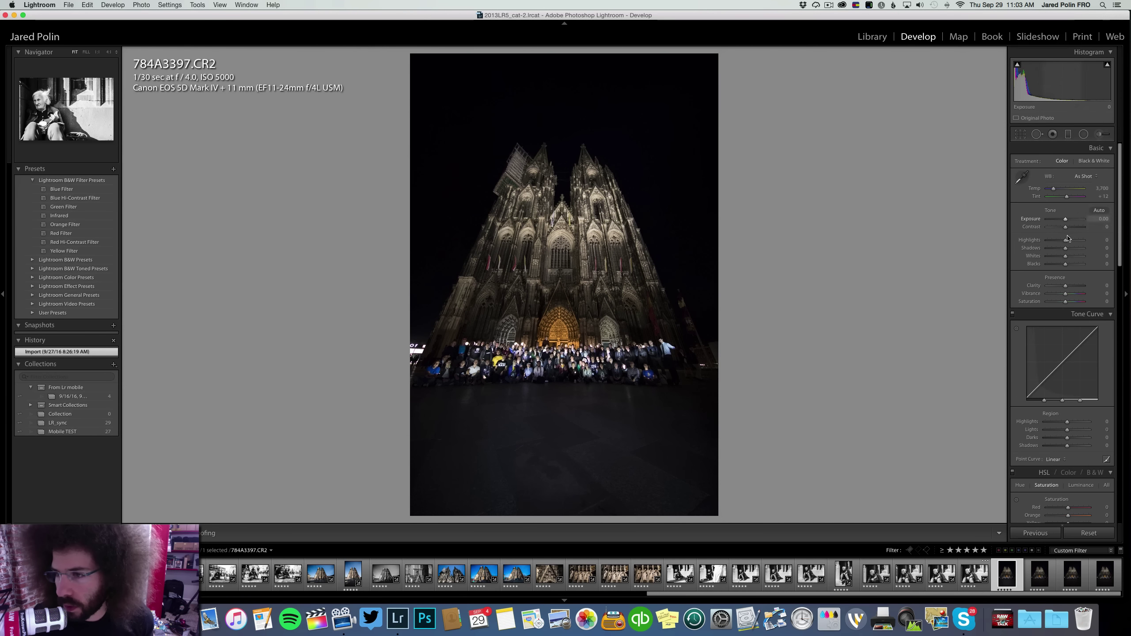
click(1069, 227)
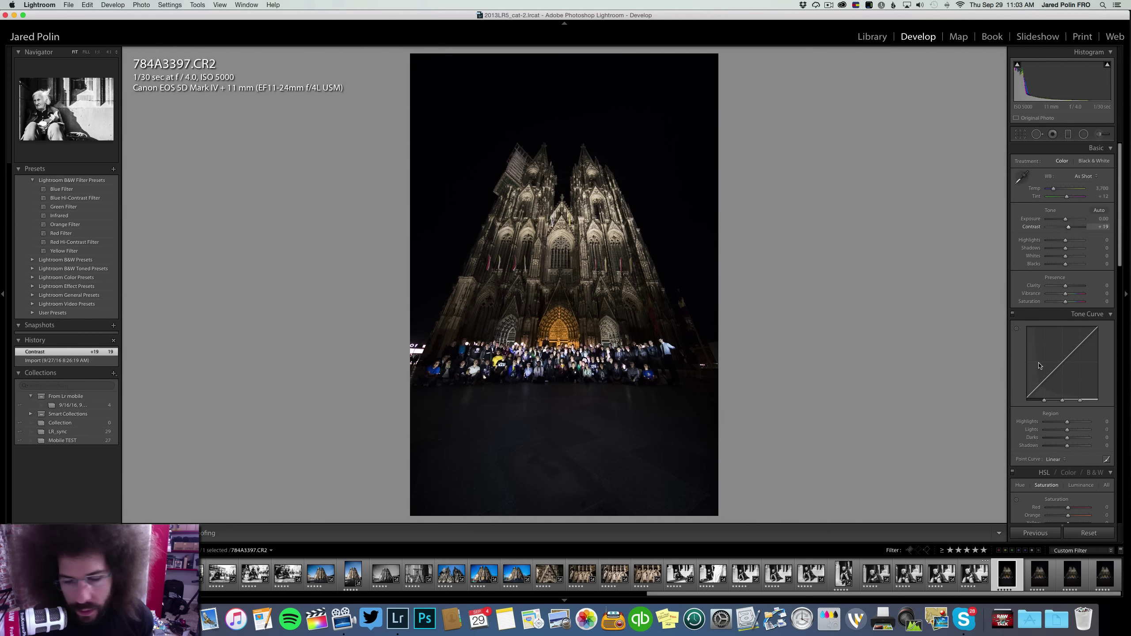
click(1055, 460)
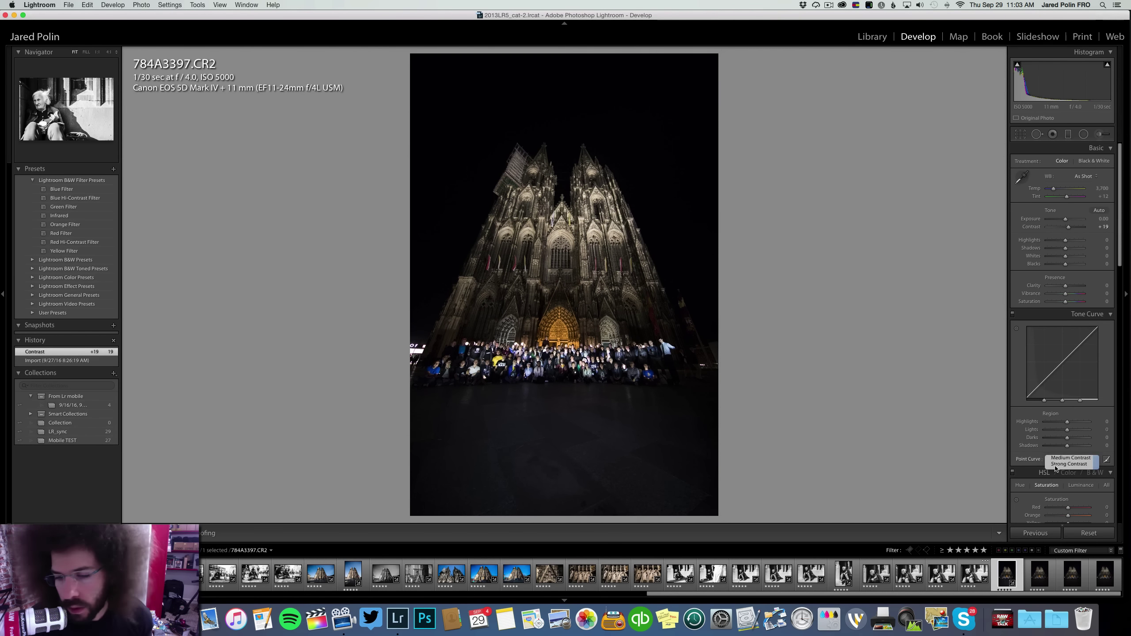
click(1058, 464)
click(1058, 464)
click(1055, 452)
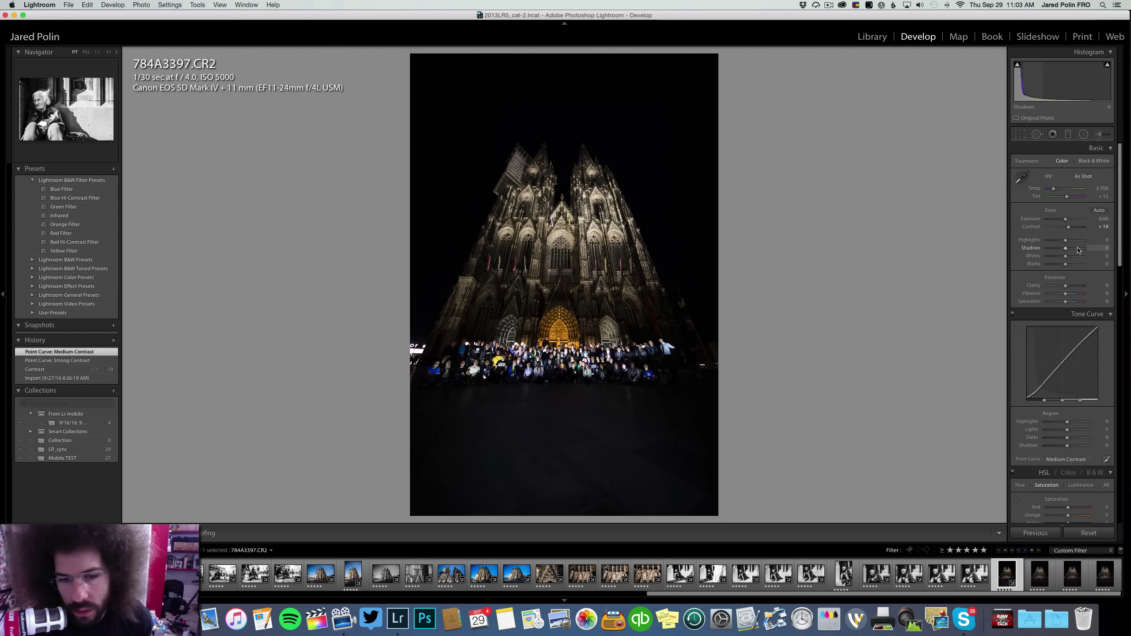
Brighten the exposure, lift shadows to +42 and lower highlights to -30
drag(1073, 249, 1050, 242)
click(640, 368)
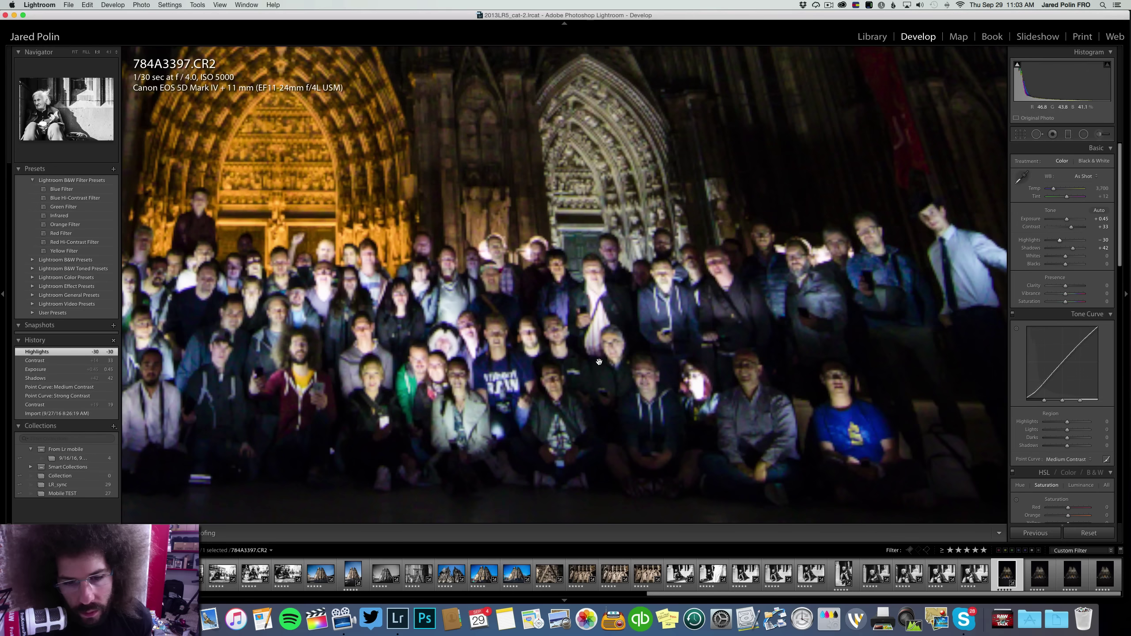
click(409, 295)
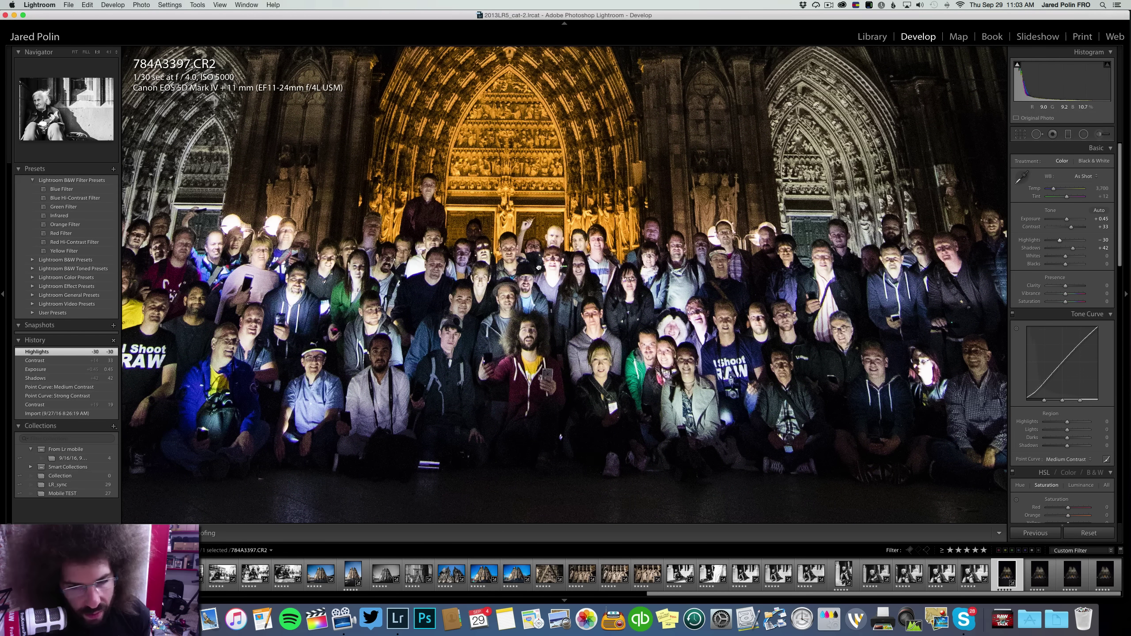
drag(312, 268, 526, 269)
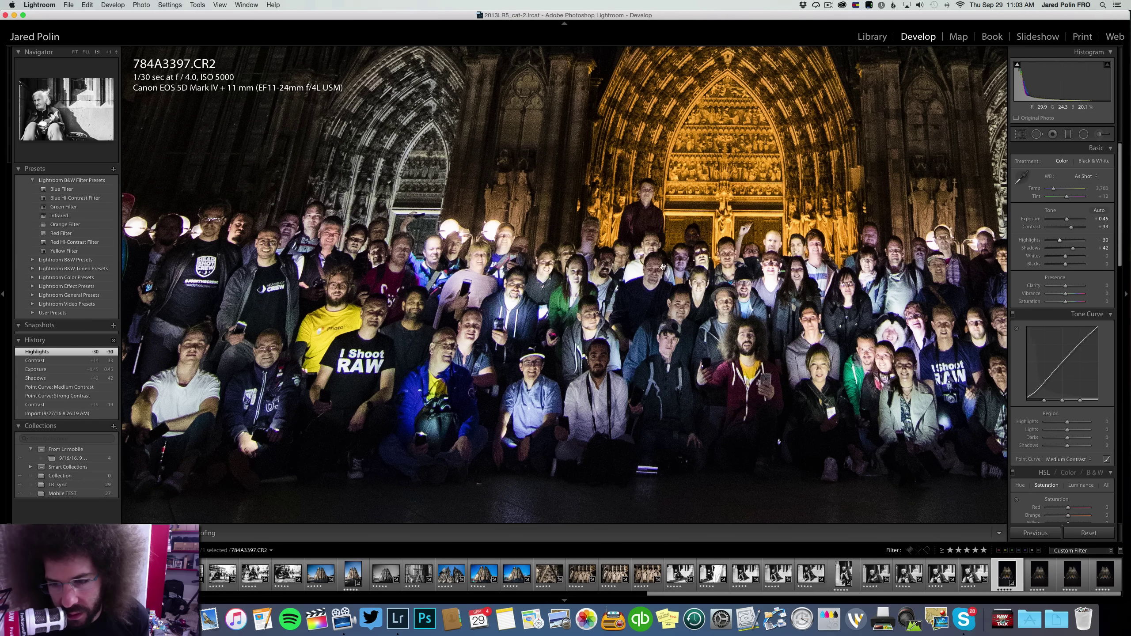
click(686, 271)
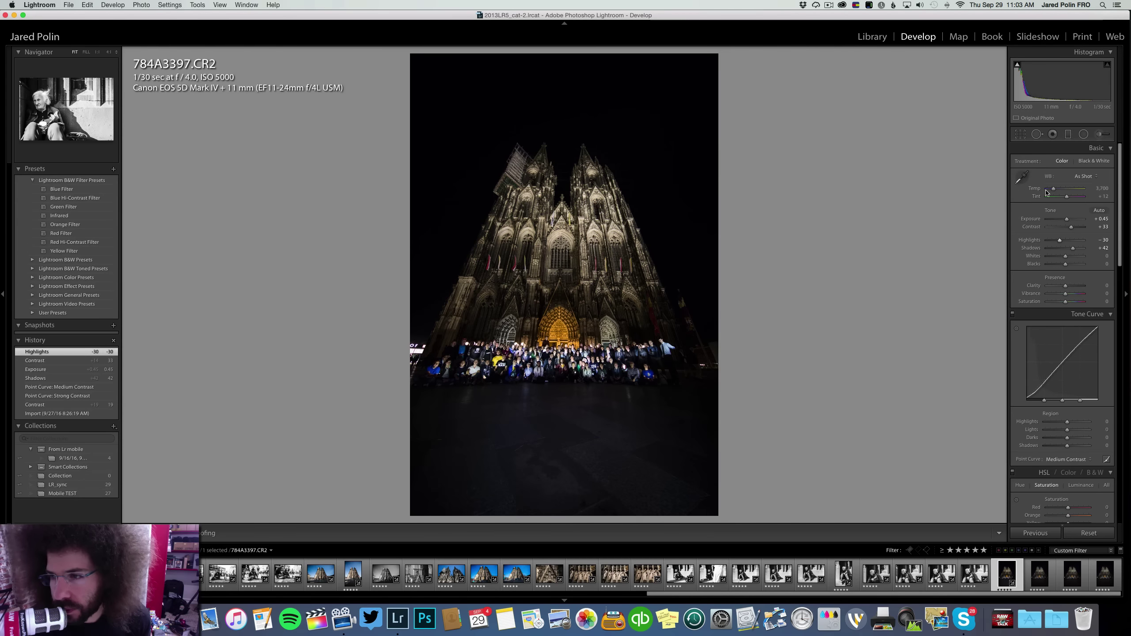
Cool the white balance slightly, add clarity +26, and inspect the crowd at 1:1
drag(1053, 191, 1052, 191)
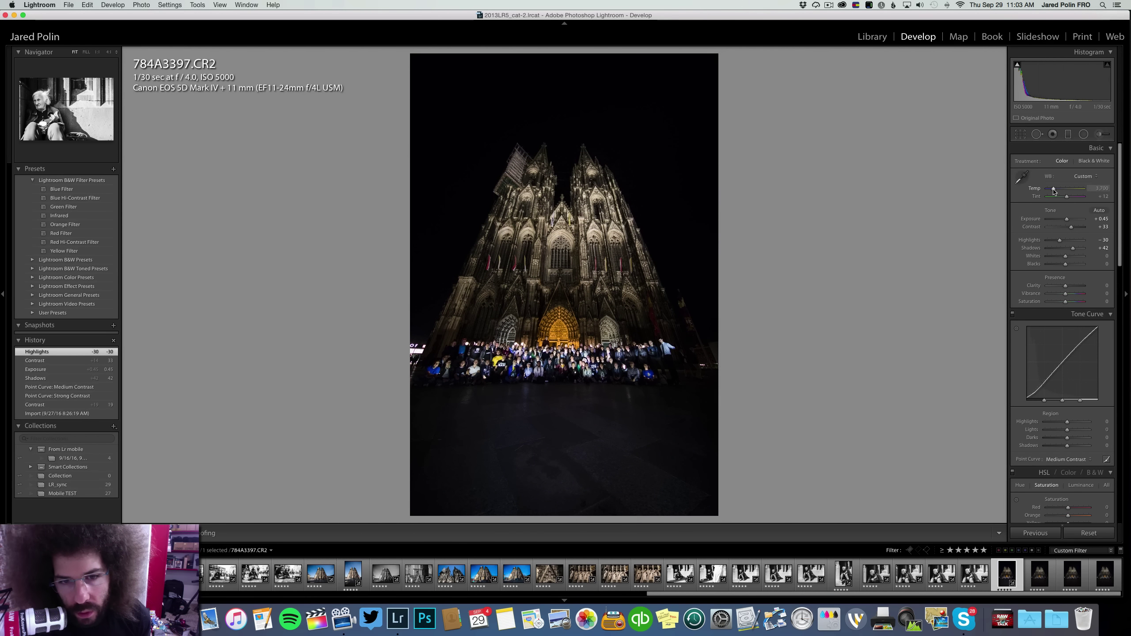
click(1069, 286)
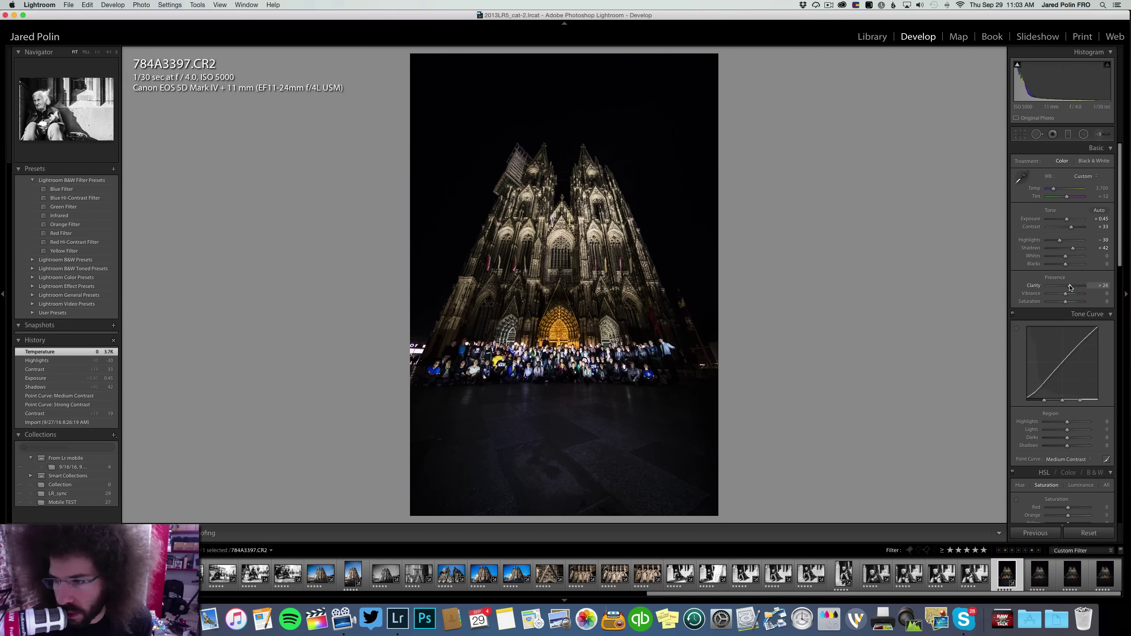
click(540, 369)
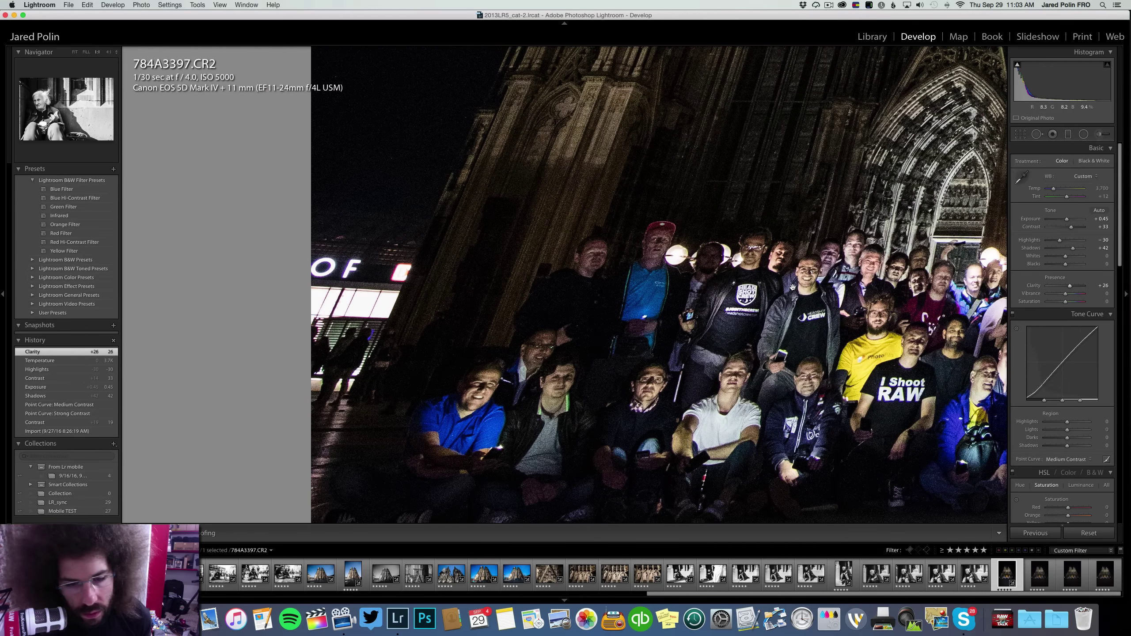
click(793, 286)
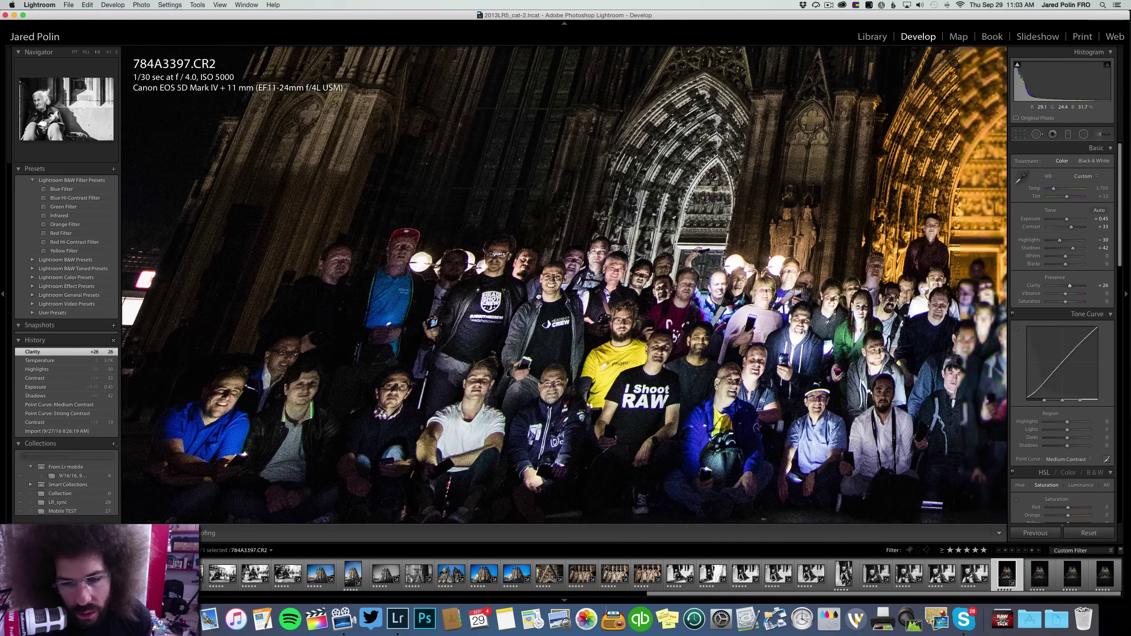
click(579, 278)
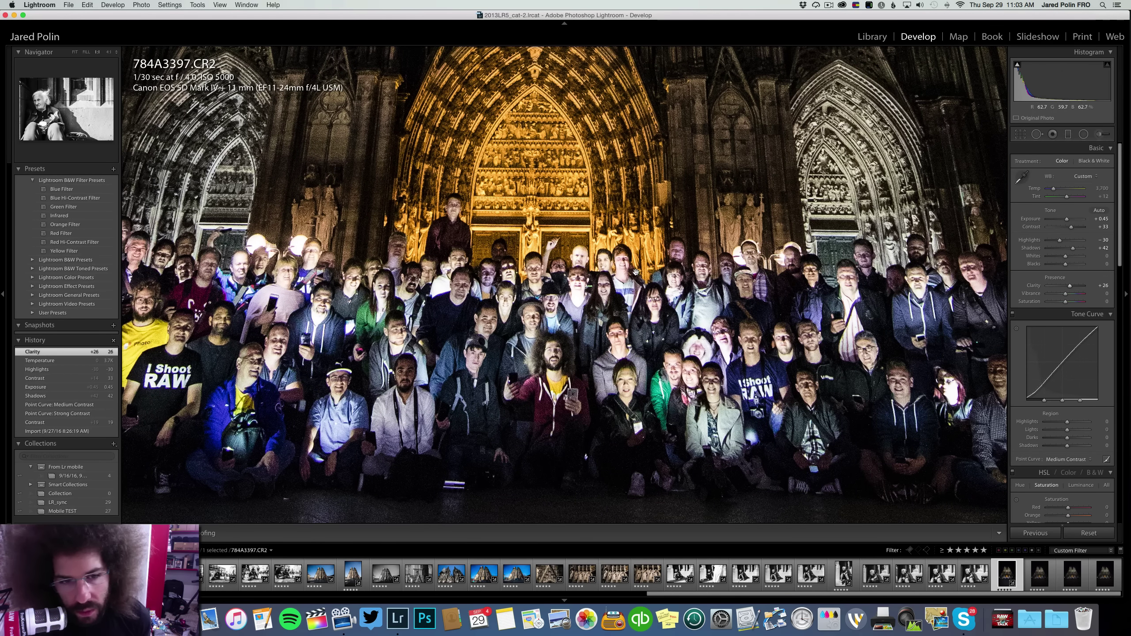
click(735, 299)
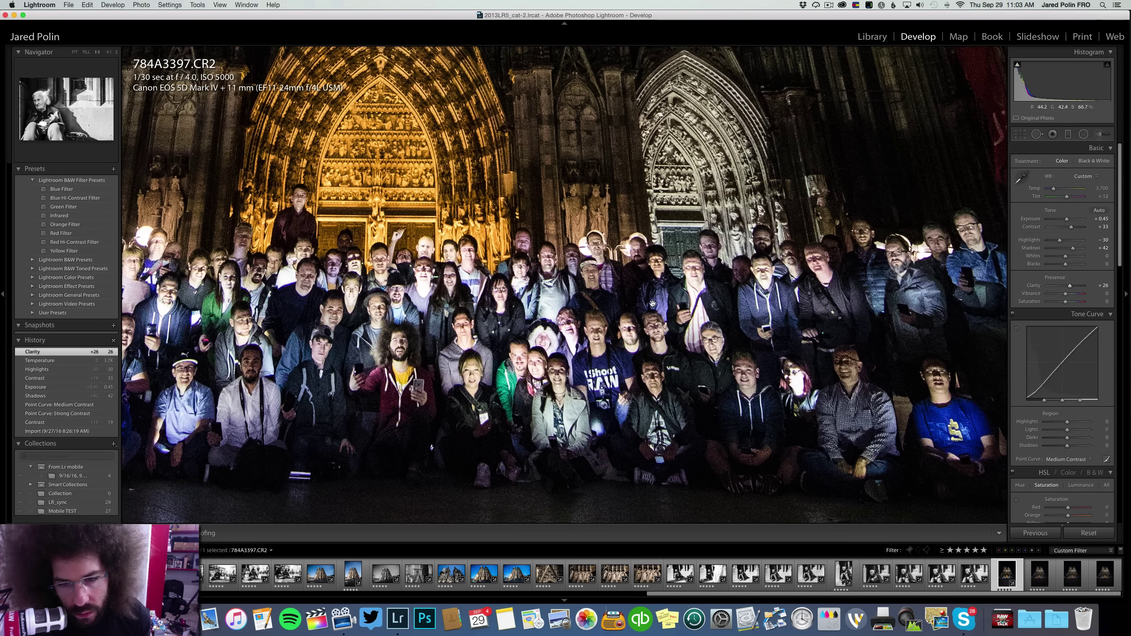
click(572, 250)
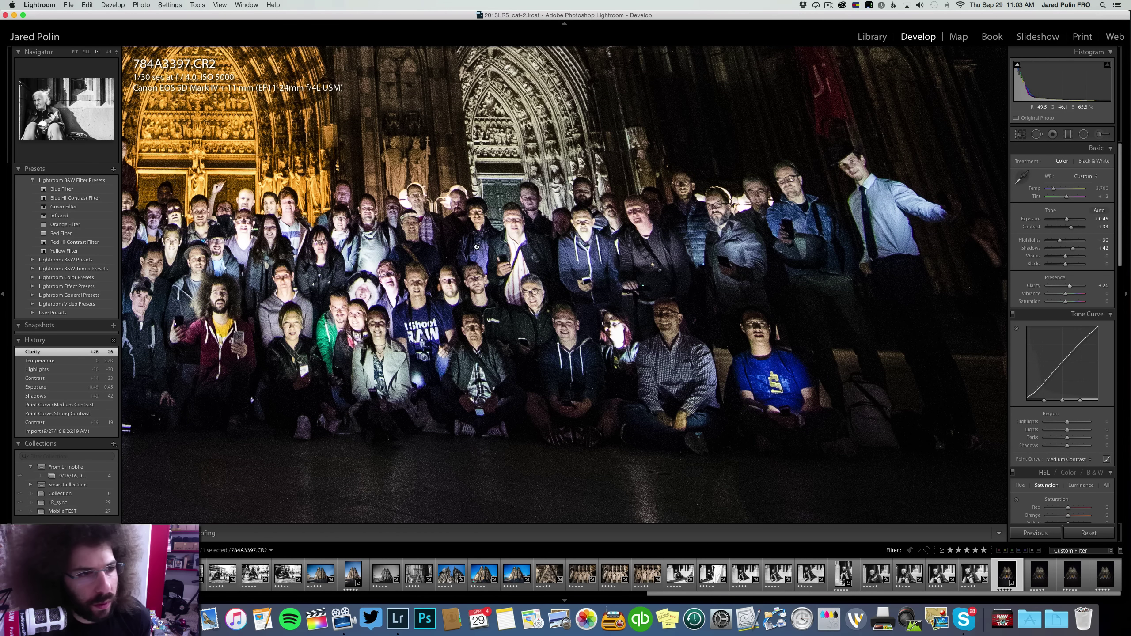
click(515, 247)
On 784A3397, set vibrance to +14 and saturation to +19
key(Right)
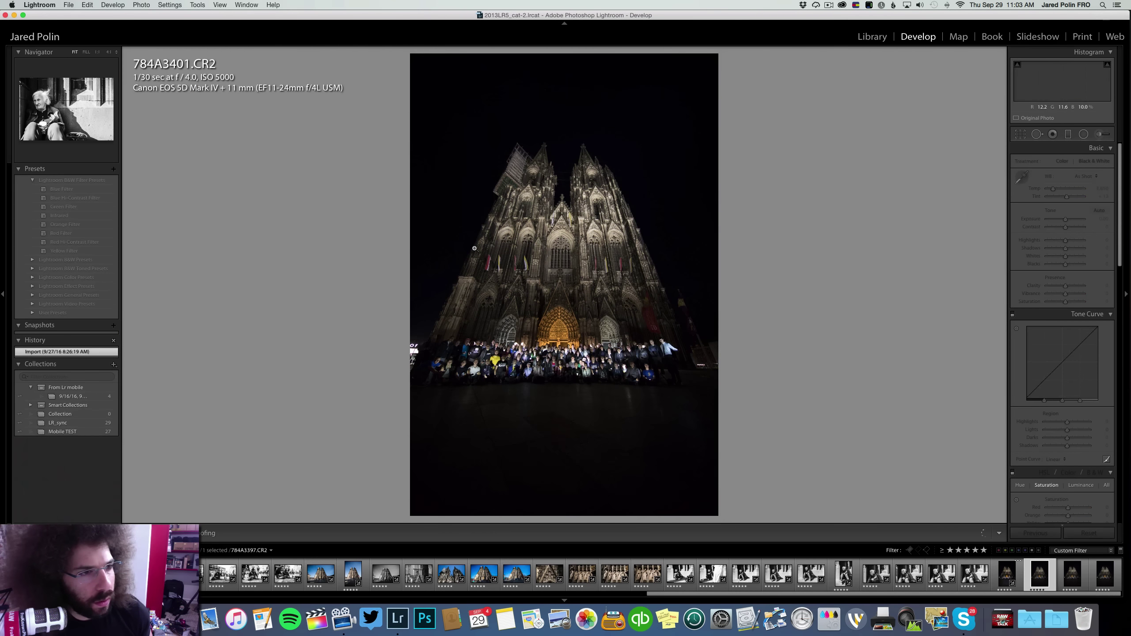
key(Right)
key(Left)
key(Left)
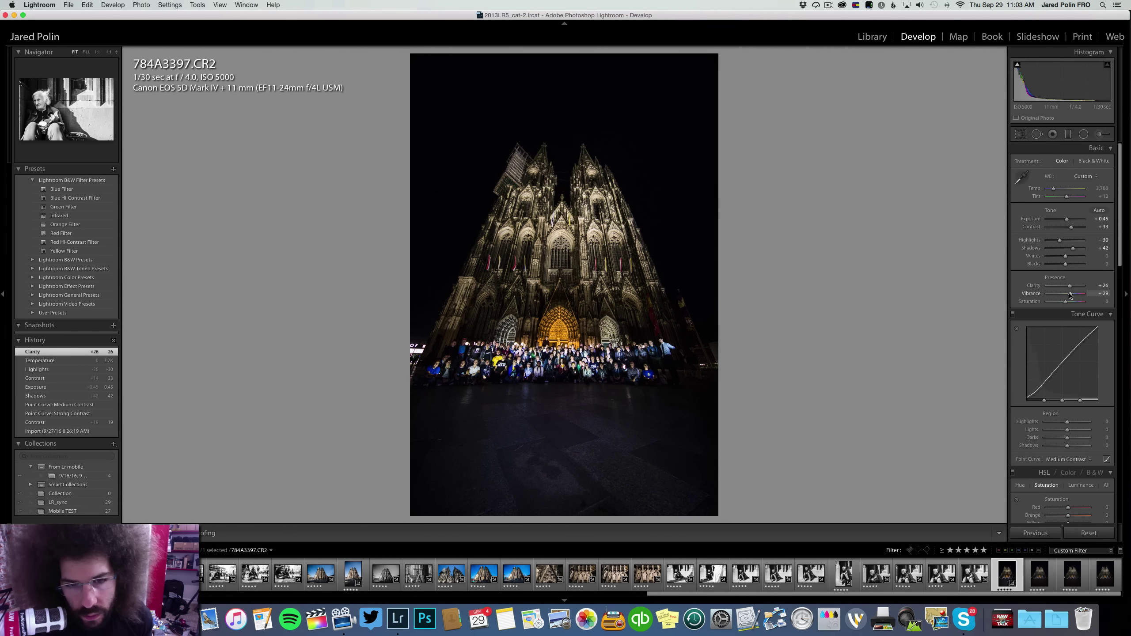
drag(1069, 295, 1071, 303)
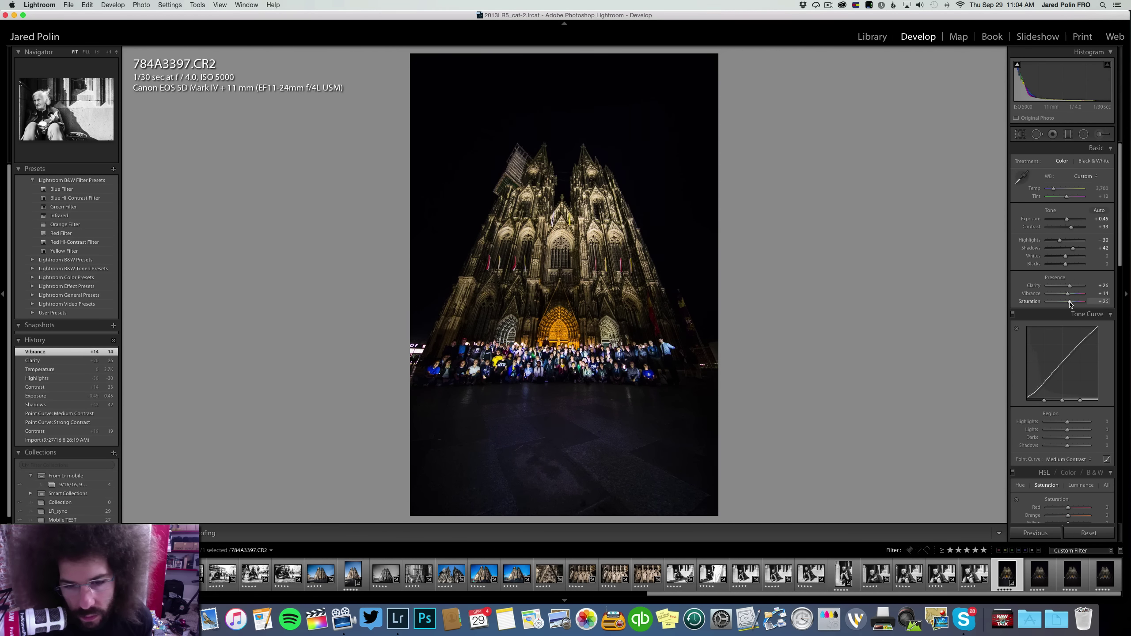
drag(1054, 189, 1055, 192)
Undo the temperature and highlights tweaks, nudge shadows, and raise whites to +17
key(super+z)
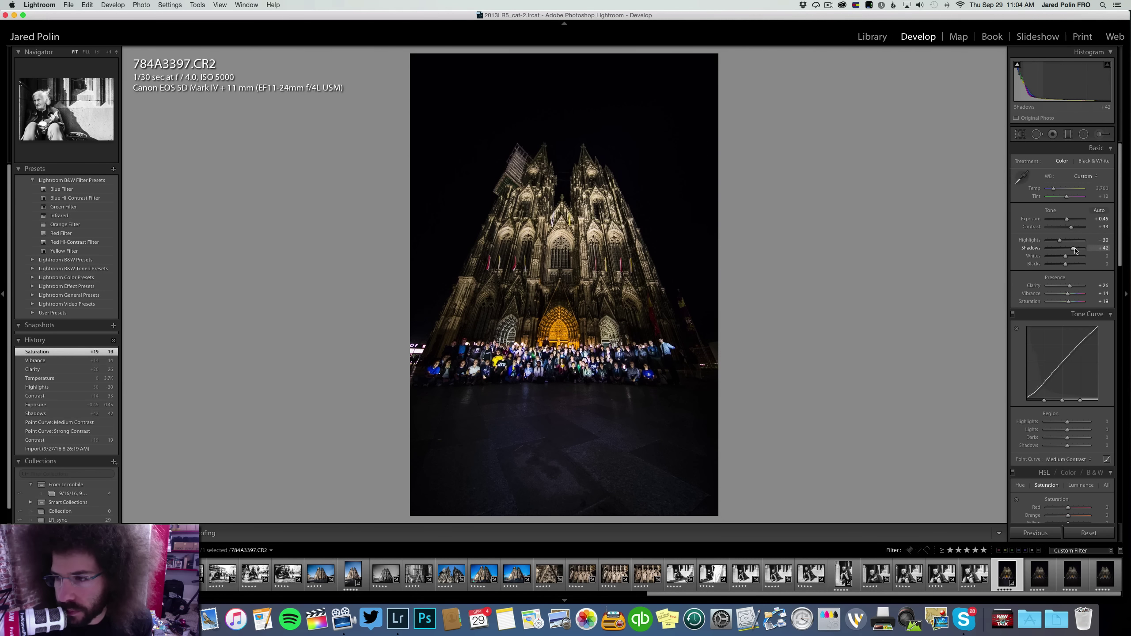
mouse_move(1073, 249)
mouse_down()
mouse_move(1039, 242)
mouse_move(1075, 241)
mouse_move(1051, 240)
mouse_move(1067, 257)
mouse_up()
key(super+z)
drag(527, 312, 564, 226)
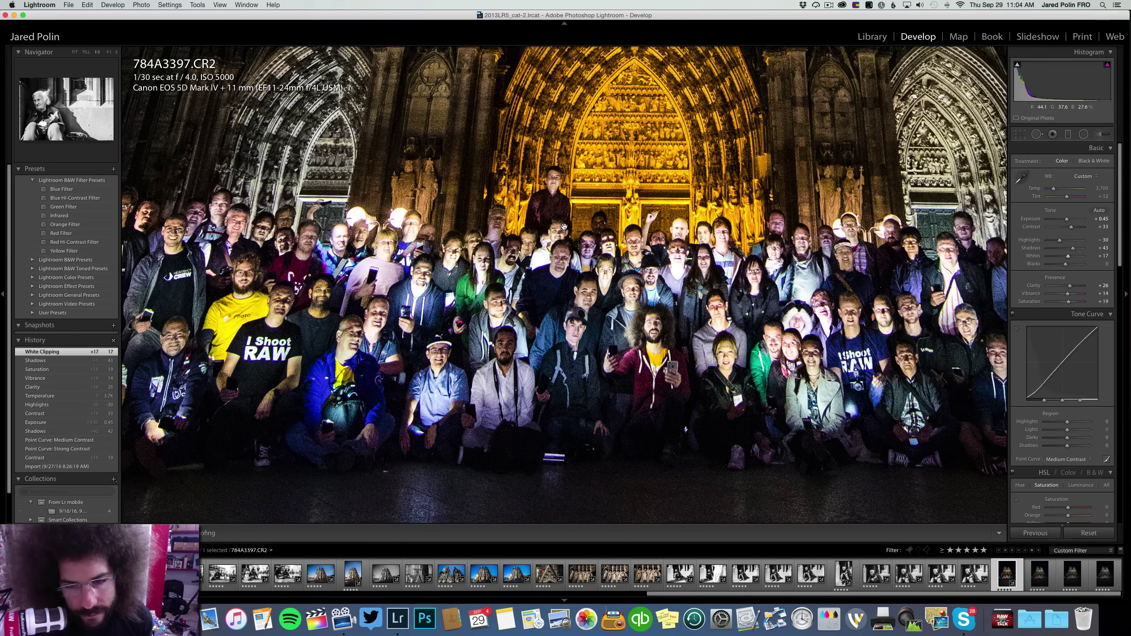
click(649, 244)
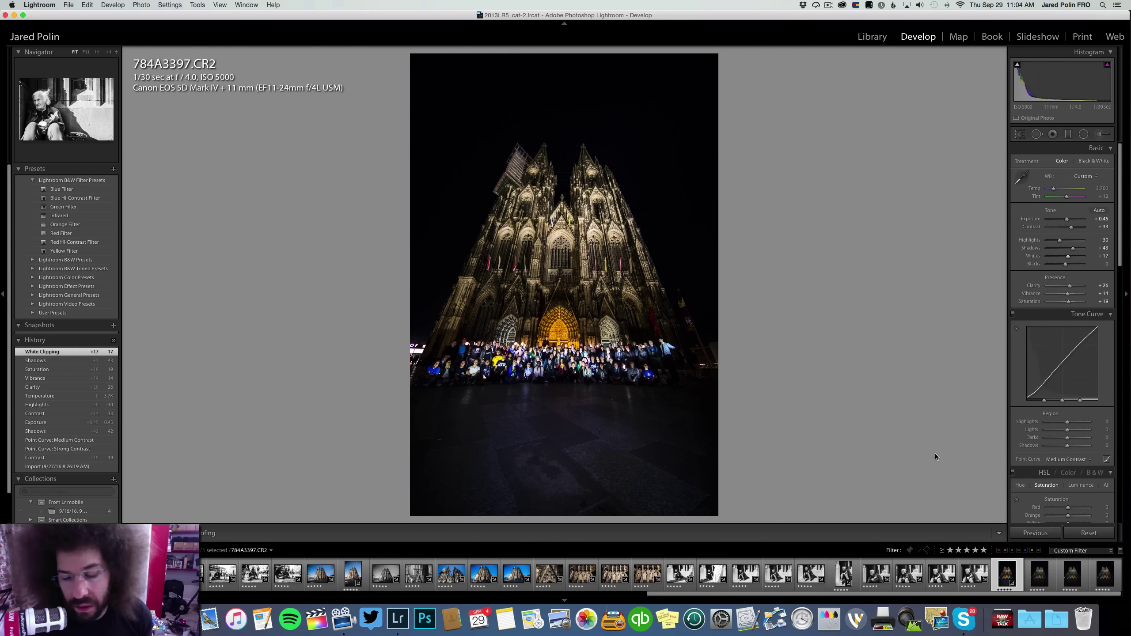
Sync the group shot's edits to all four cathedral night photos
shift+click(1097, 574)
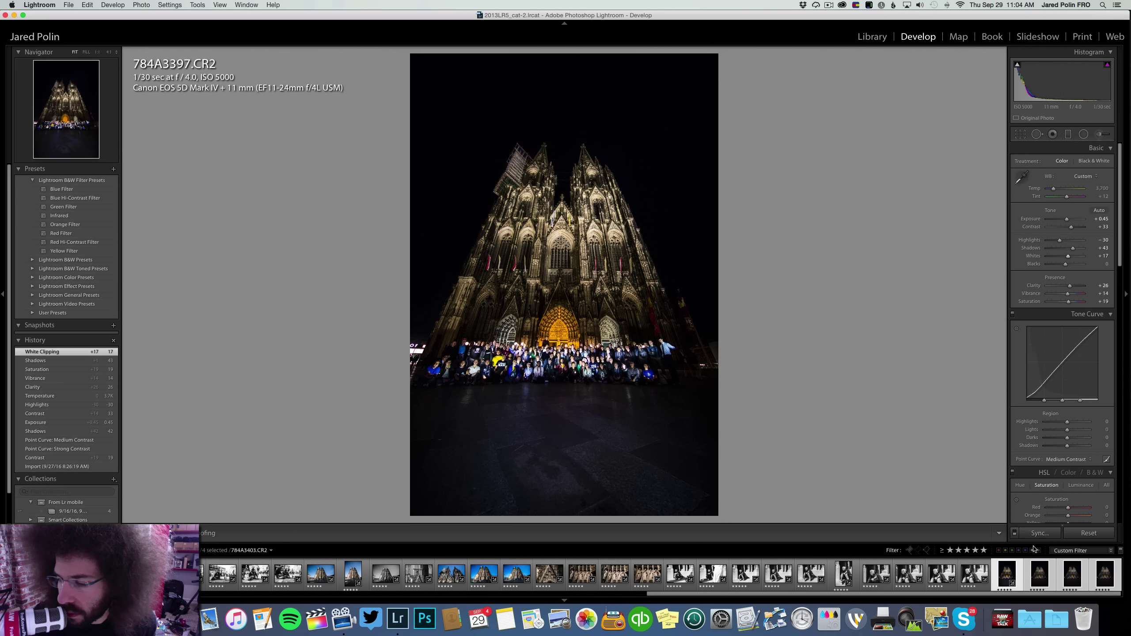
click(1039, 534)
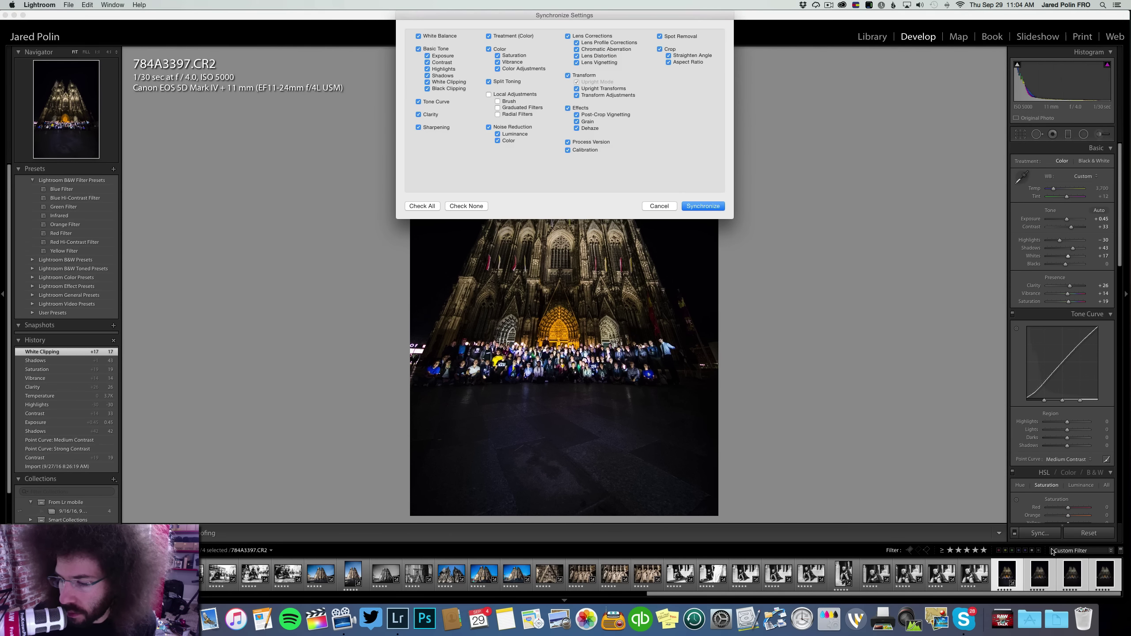
key(Return)
On 784A3405, lower Aqua saturation to -18 and adjust Blue saturation in HSL
click(1049, 576)
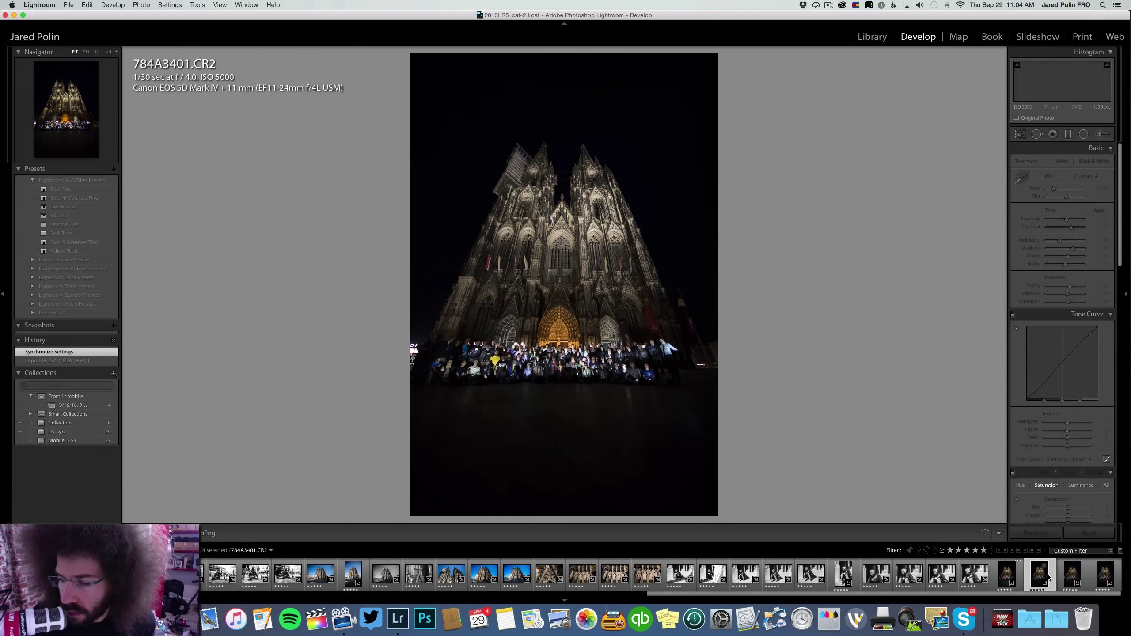
key(Right)
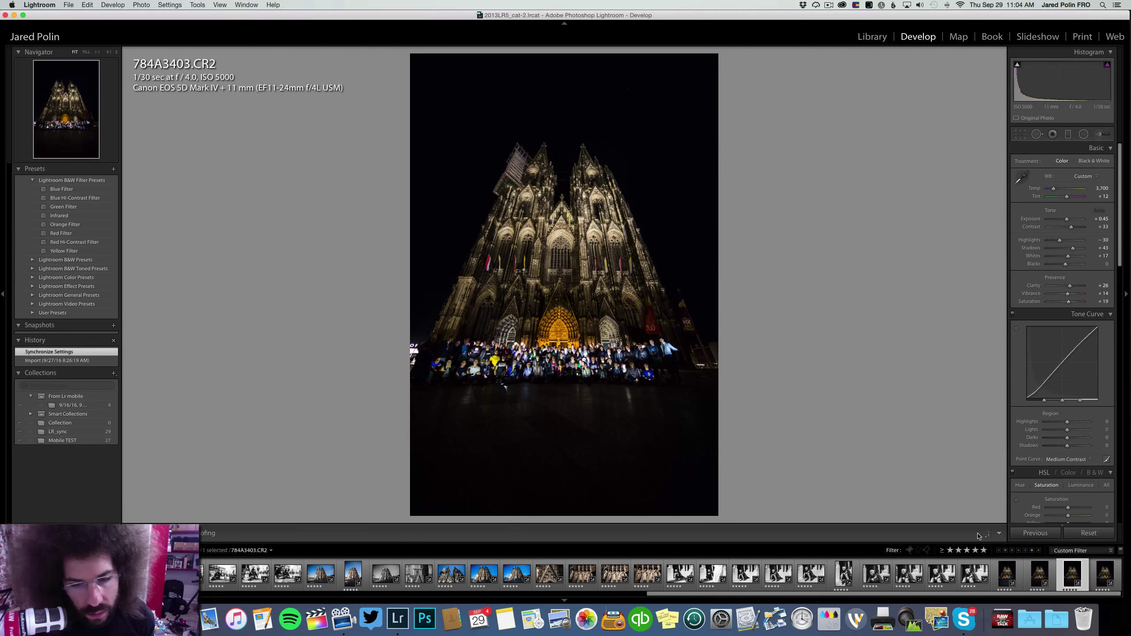
key(Right)
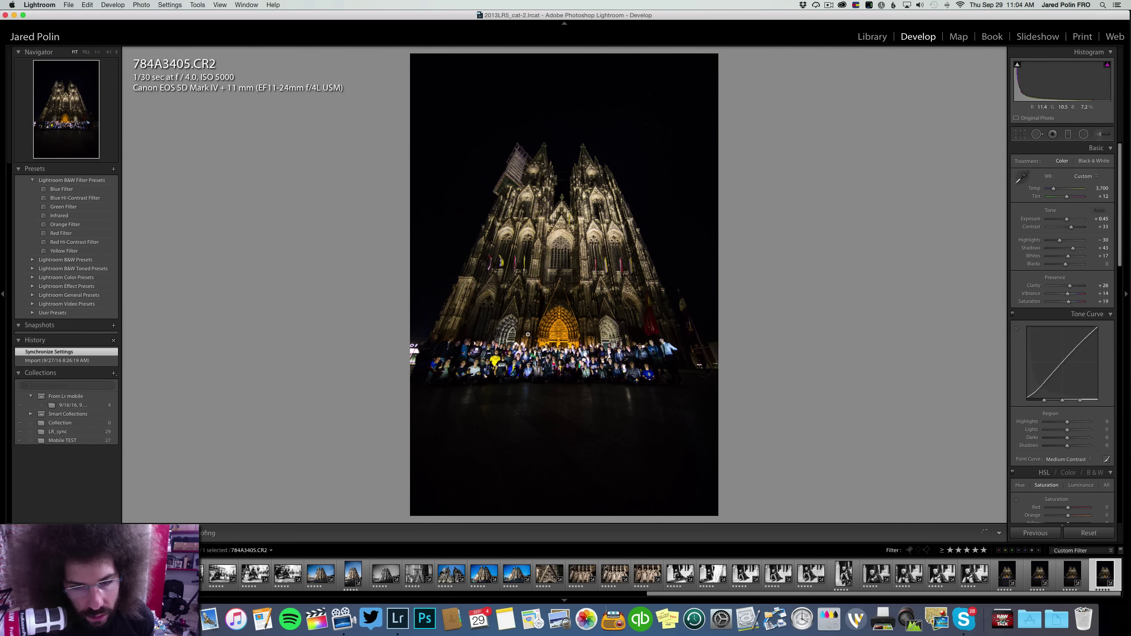
click(566, 360)
drag(566, 360, 619, 269)
scroll(1112, 298, down, 5)
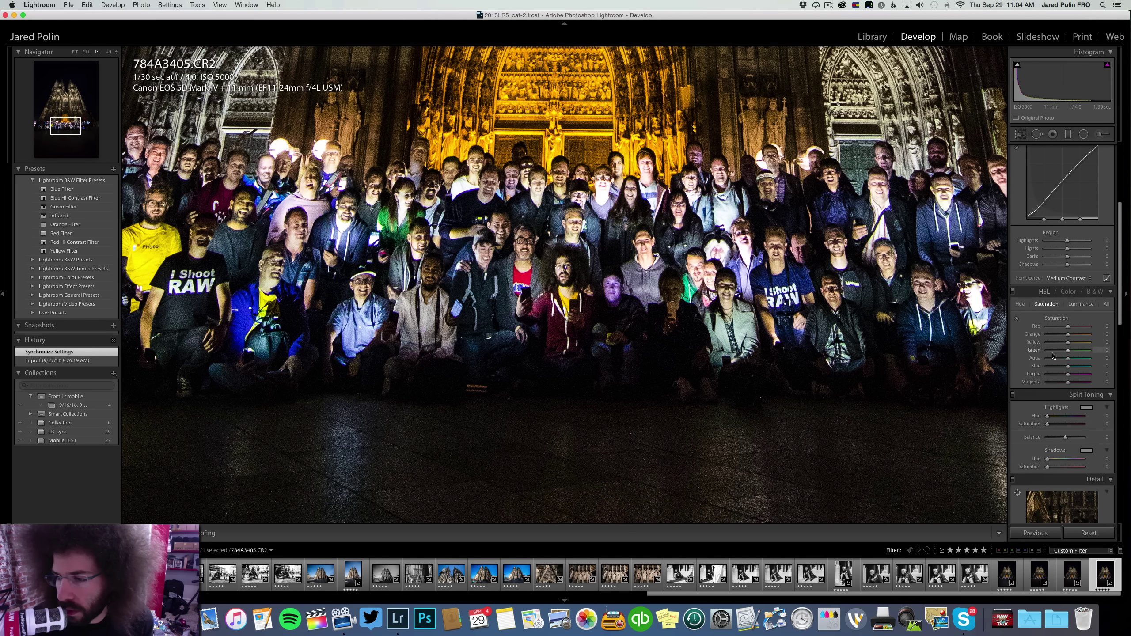
mouse_move(1059, 368)
mouse_down()
mouse_move(1069, 369)
mouse_move(1064, 359)
mouse_up()
click(534, 235)
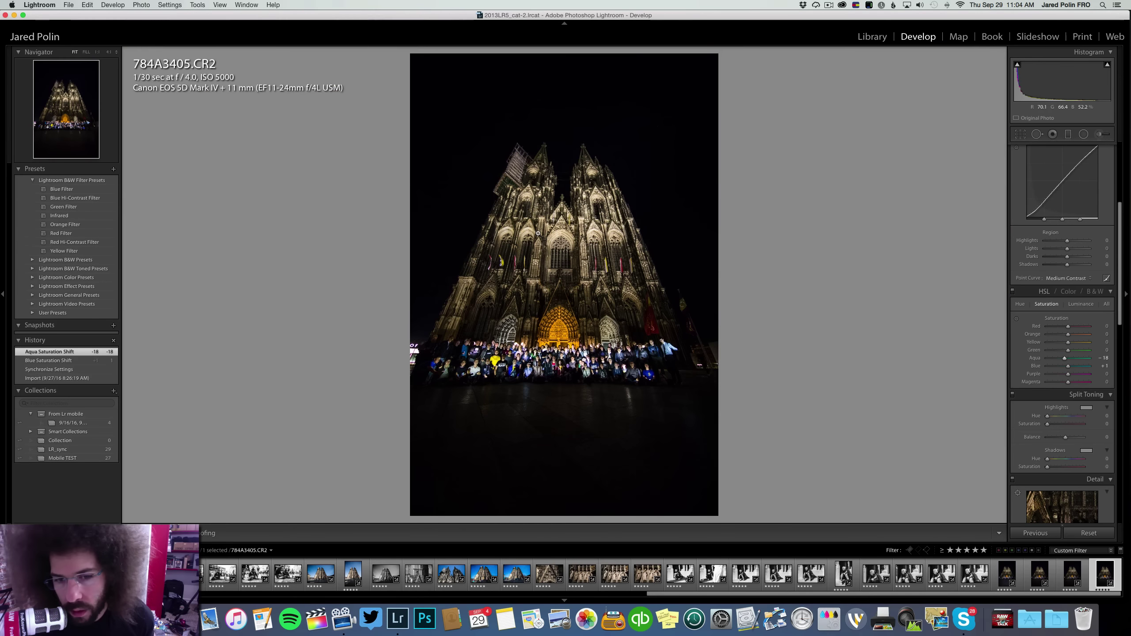
key(Left)
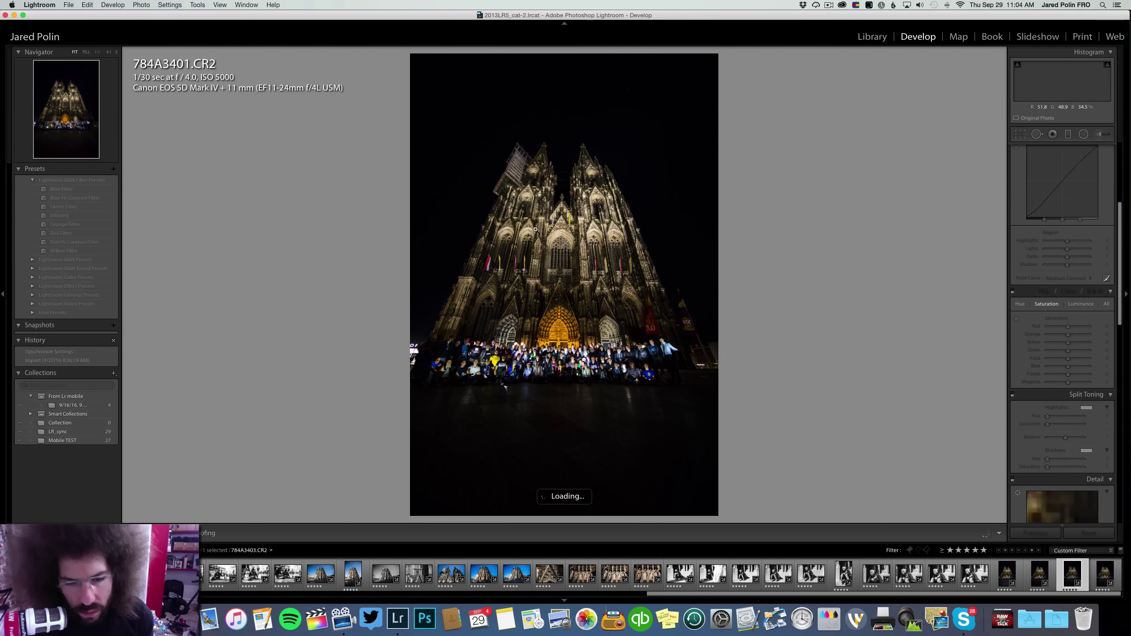
On 784A3401, lower vibrance to +7 and saturation to +12, and set tint to +23
click(492, 394)
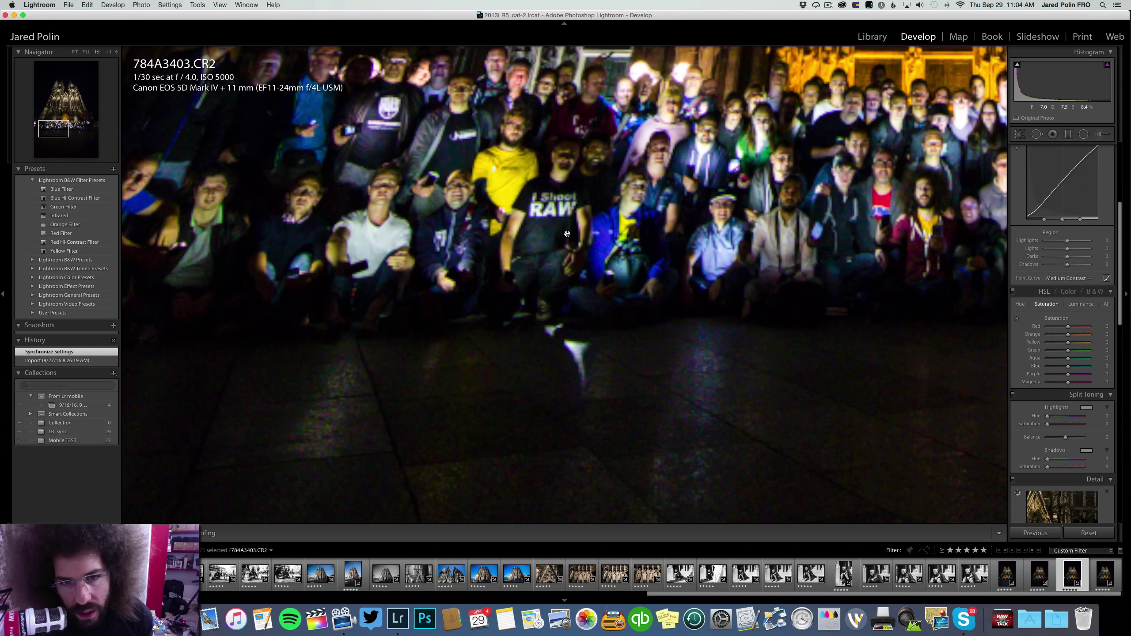
key(Left)
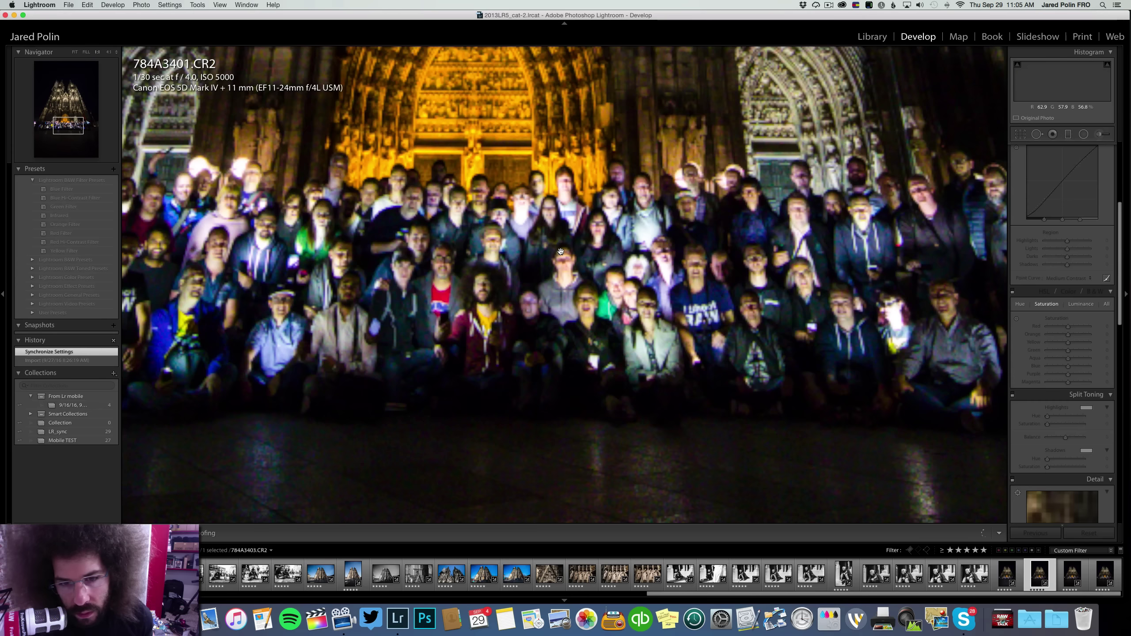
click(560, 252)
click(569, 350)
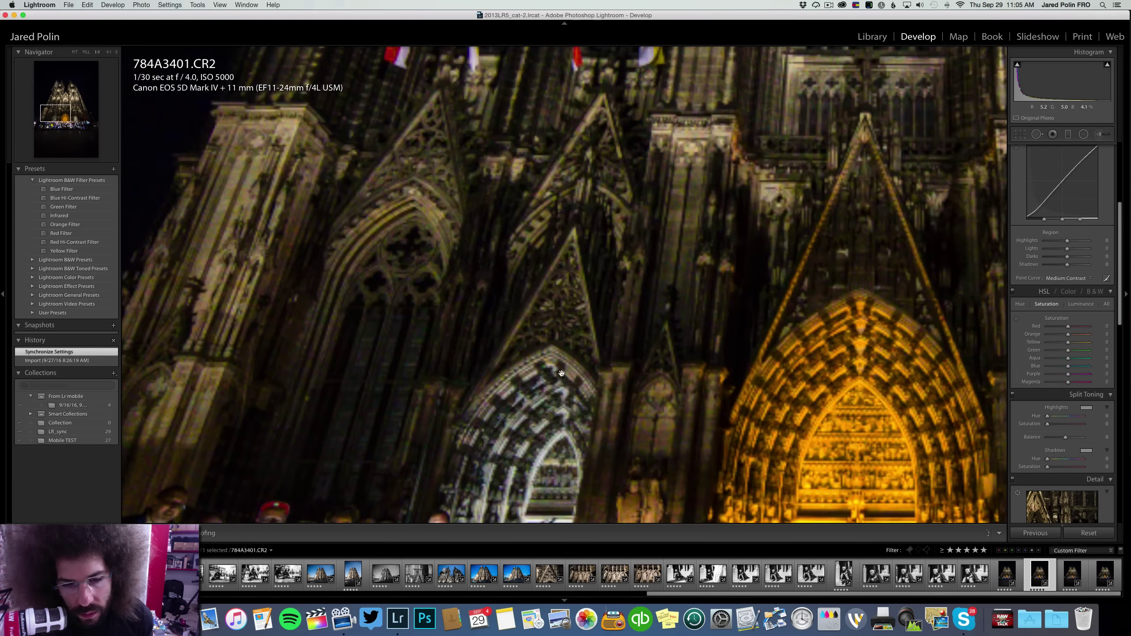
drag(569, 382, 622, 203)
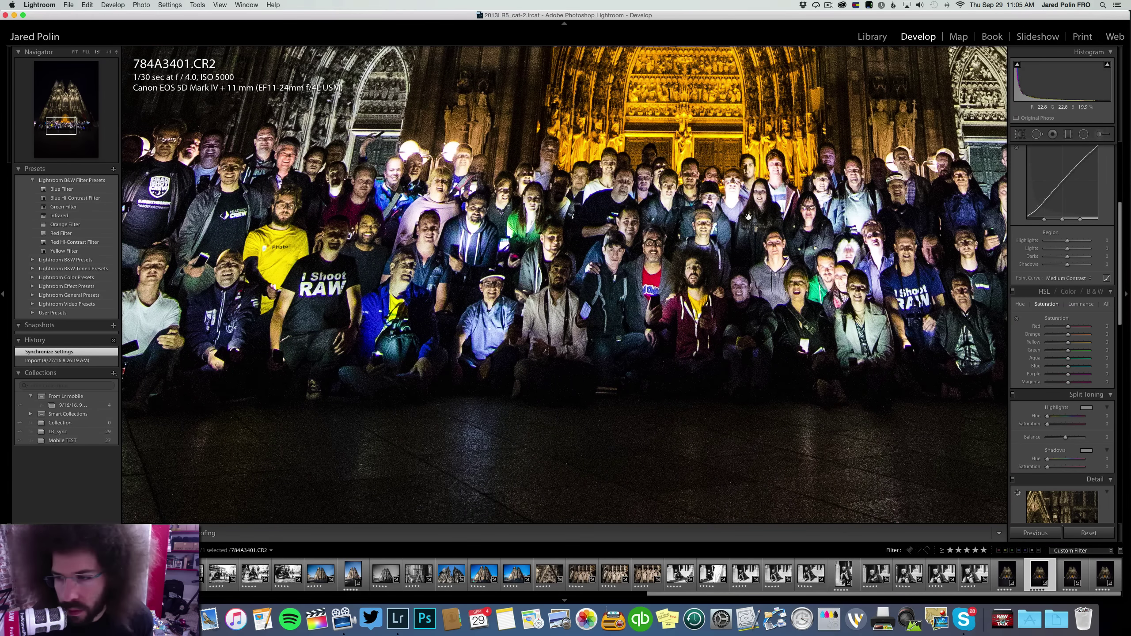
scroll(1064, 267, up, 8)
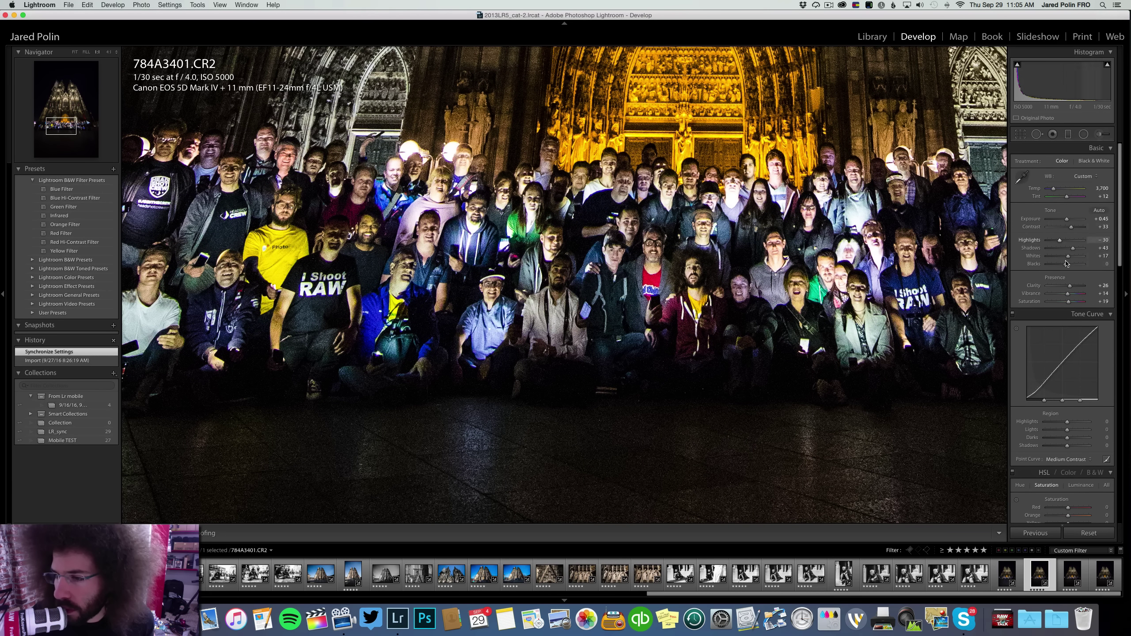
drag(1067, 294, 1069, 303)
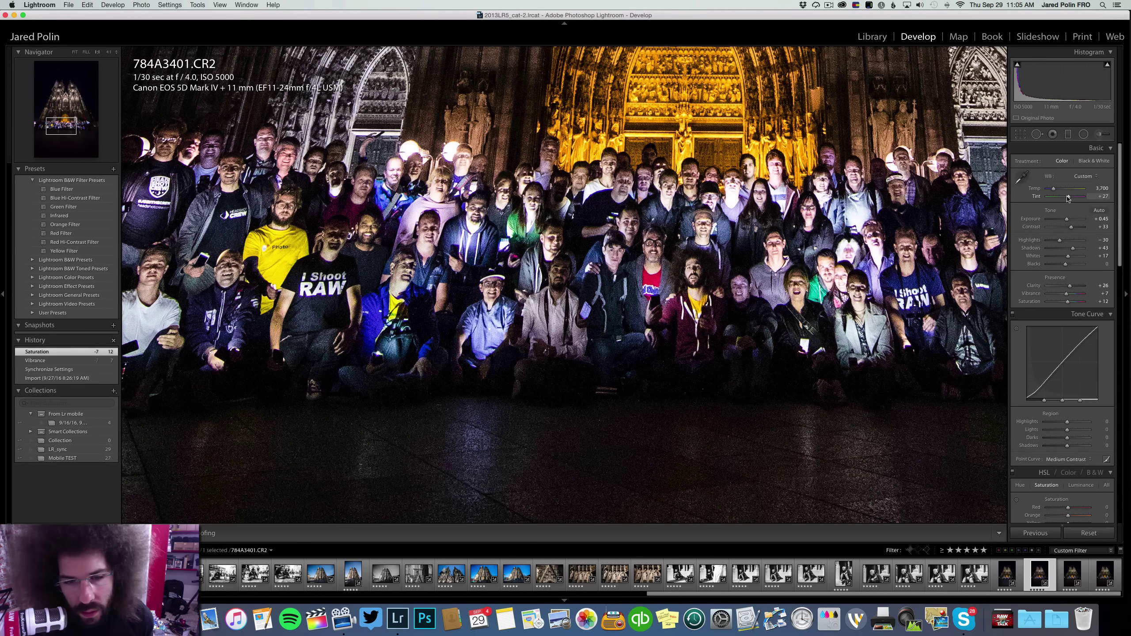
drag(1067, 198, 1068, 197)
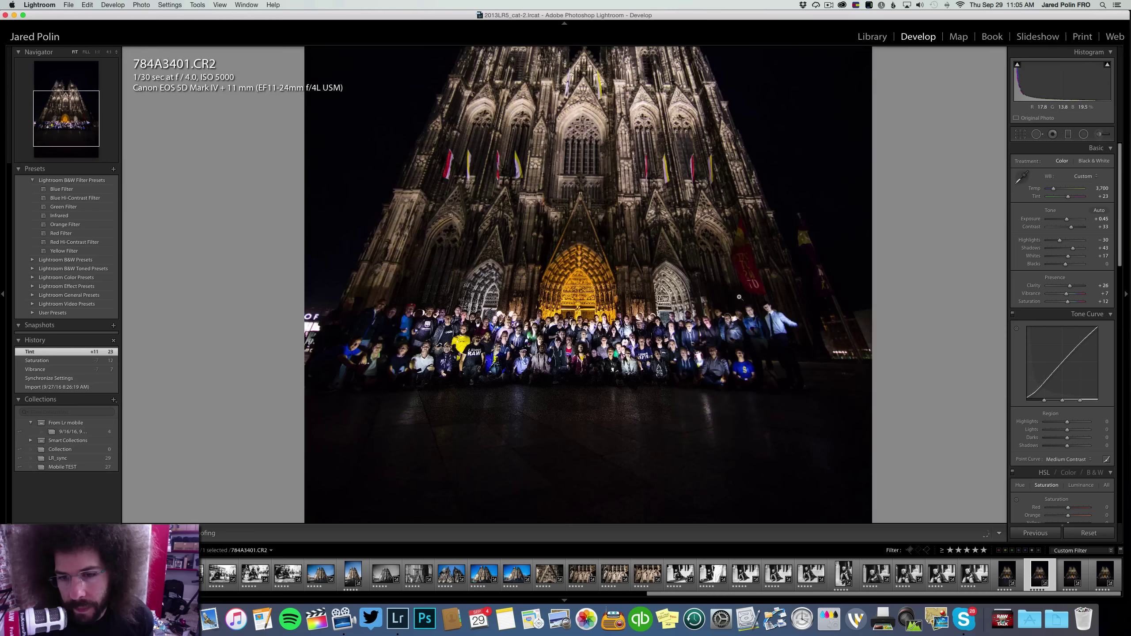
click(593, 481)
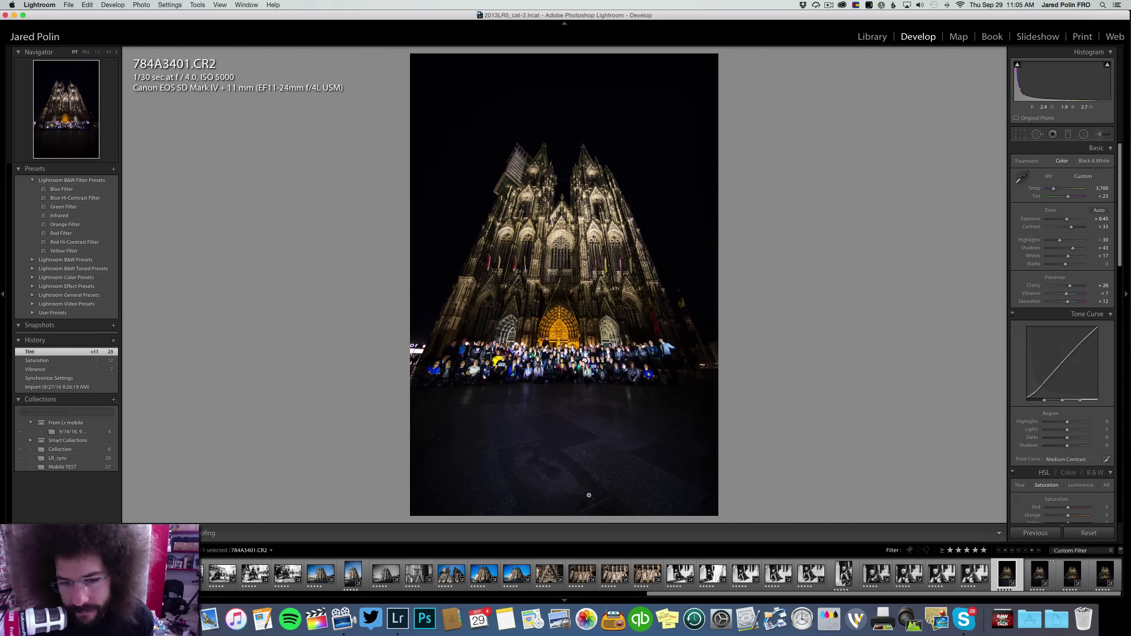
Check 784A3397 and portrait 784A3351, then show the photos full-screen from the Library
key(Left)
click(563, 352)
scroll(603, 280, down, 3)
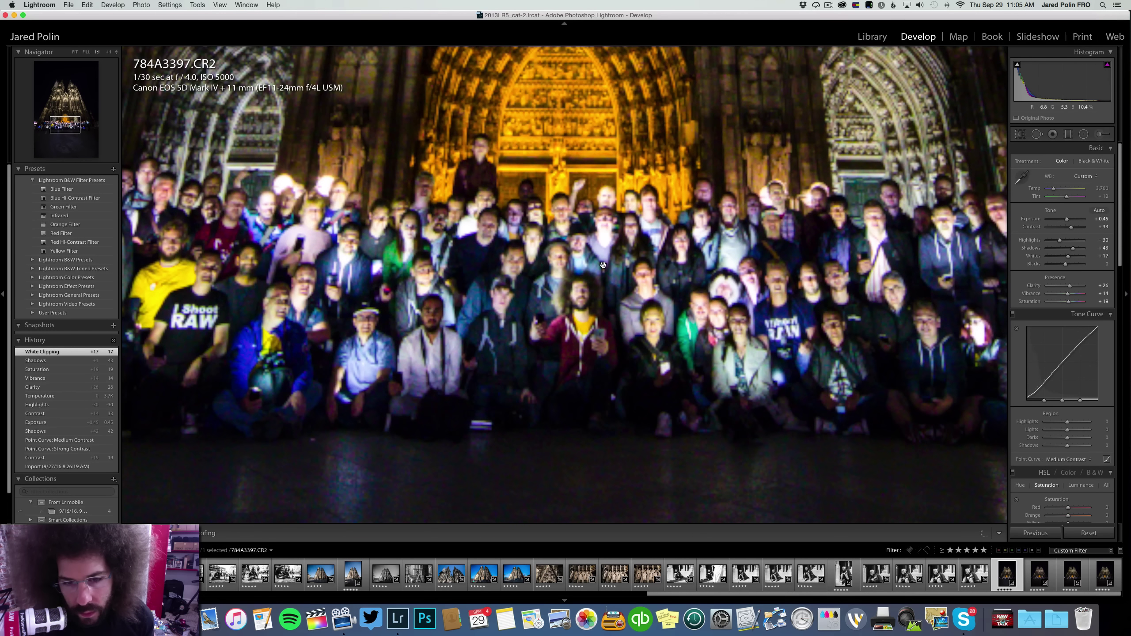
key(Left)
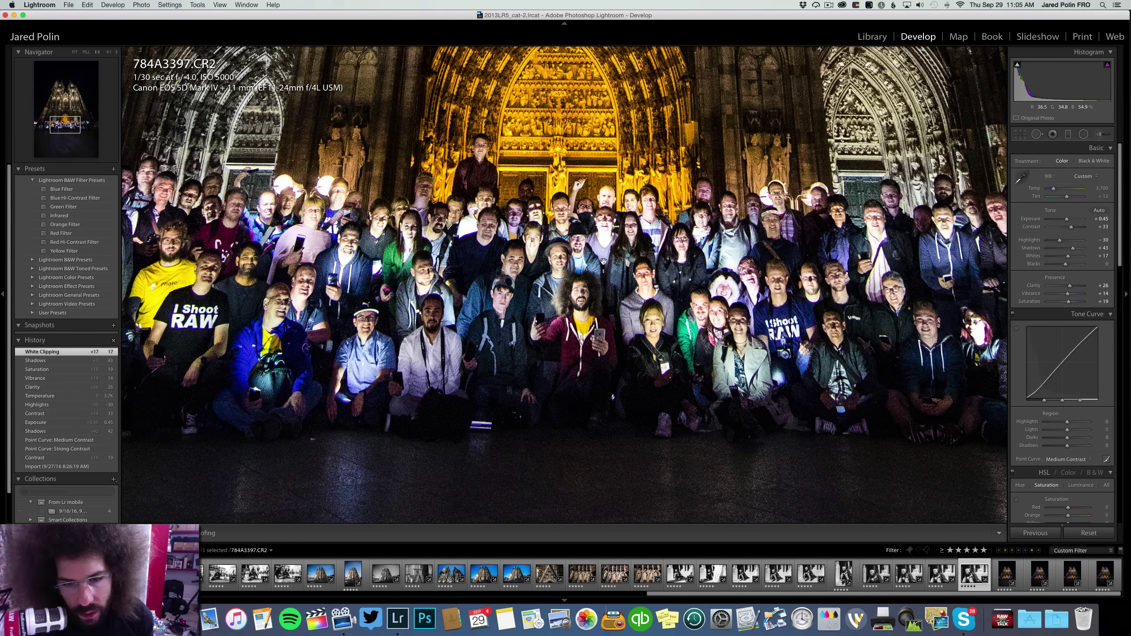
click(604, 263)
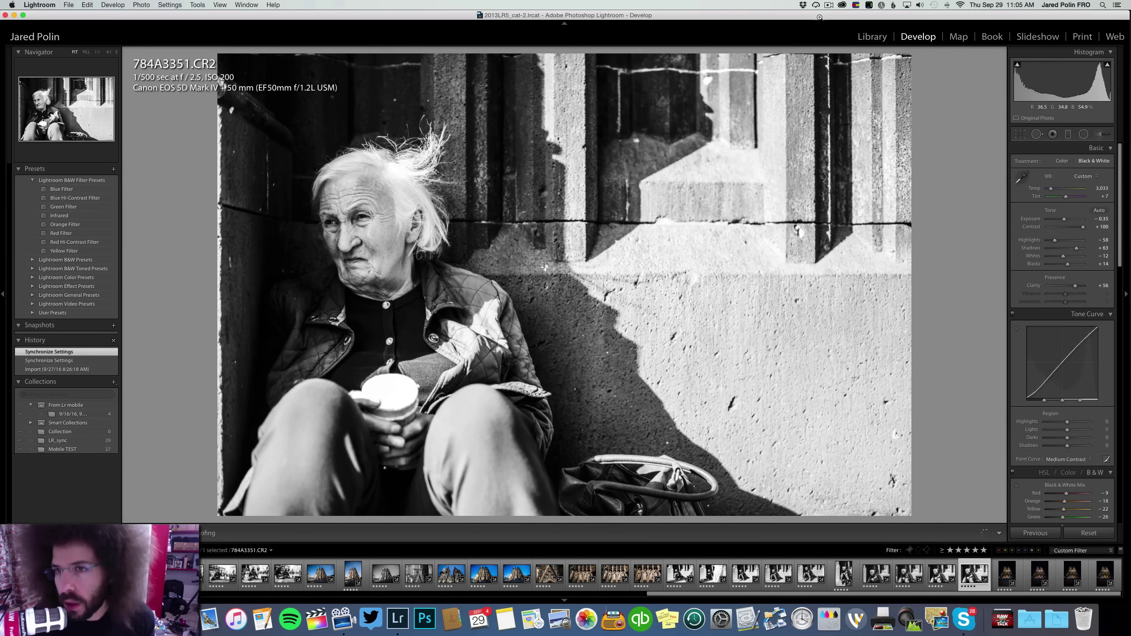
key(e)
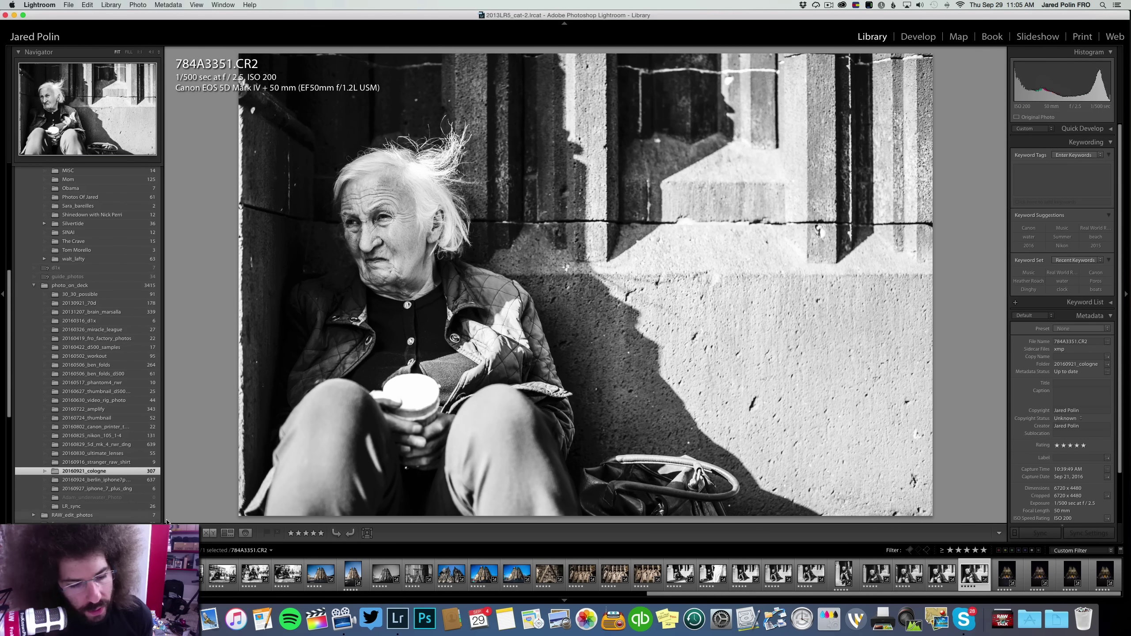
scroll(445, 575, up, 15)
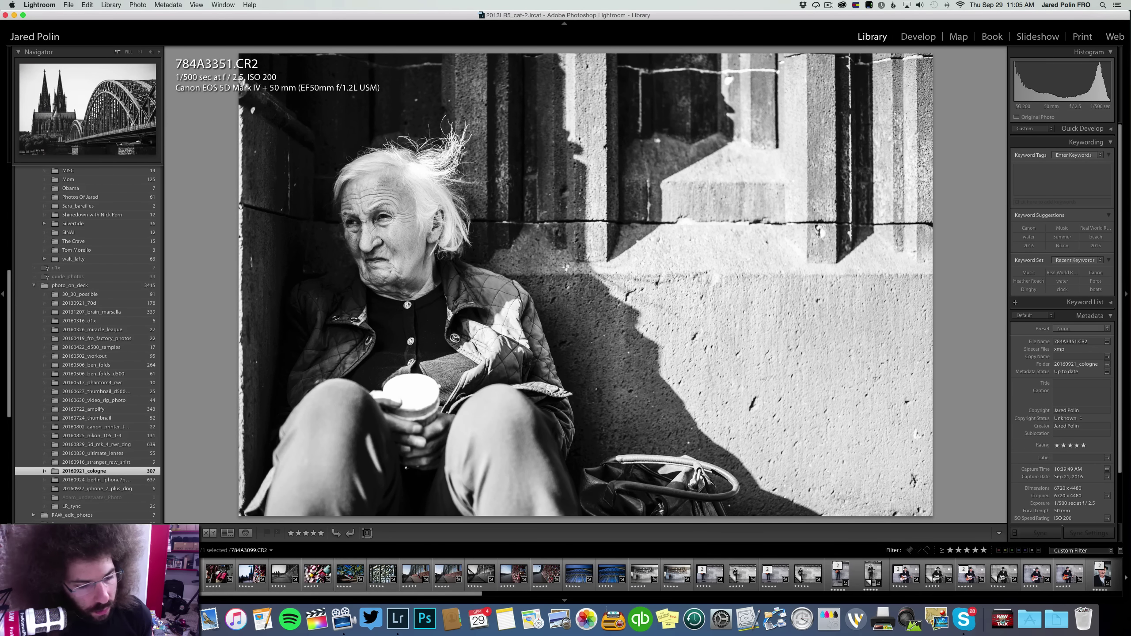
key(f)
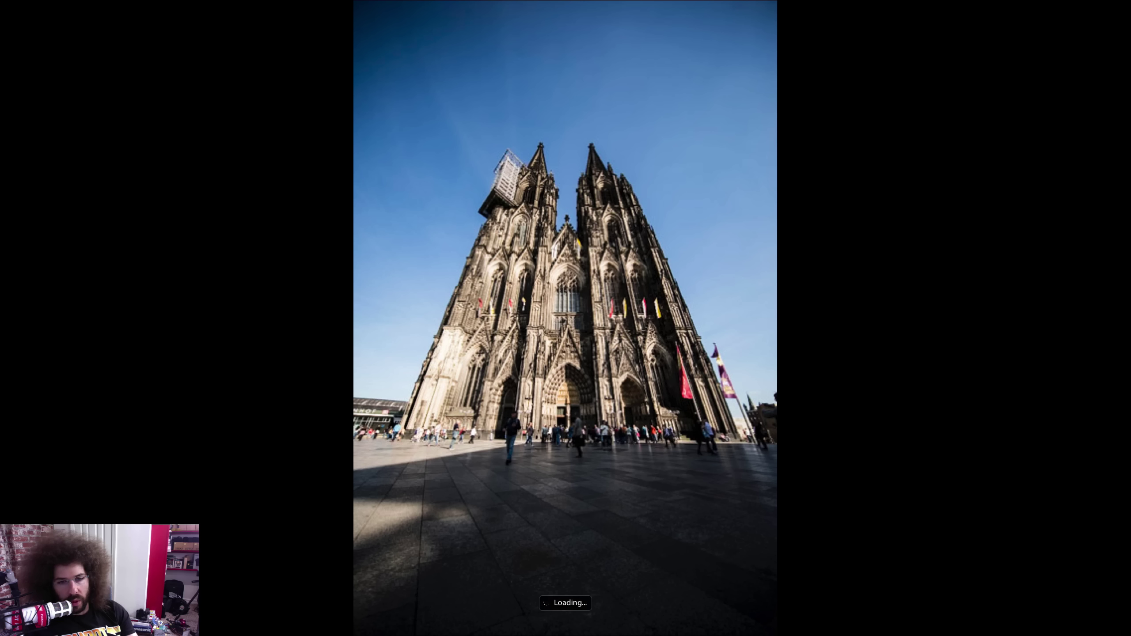
key(Right)
key(Right)
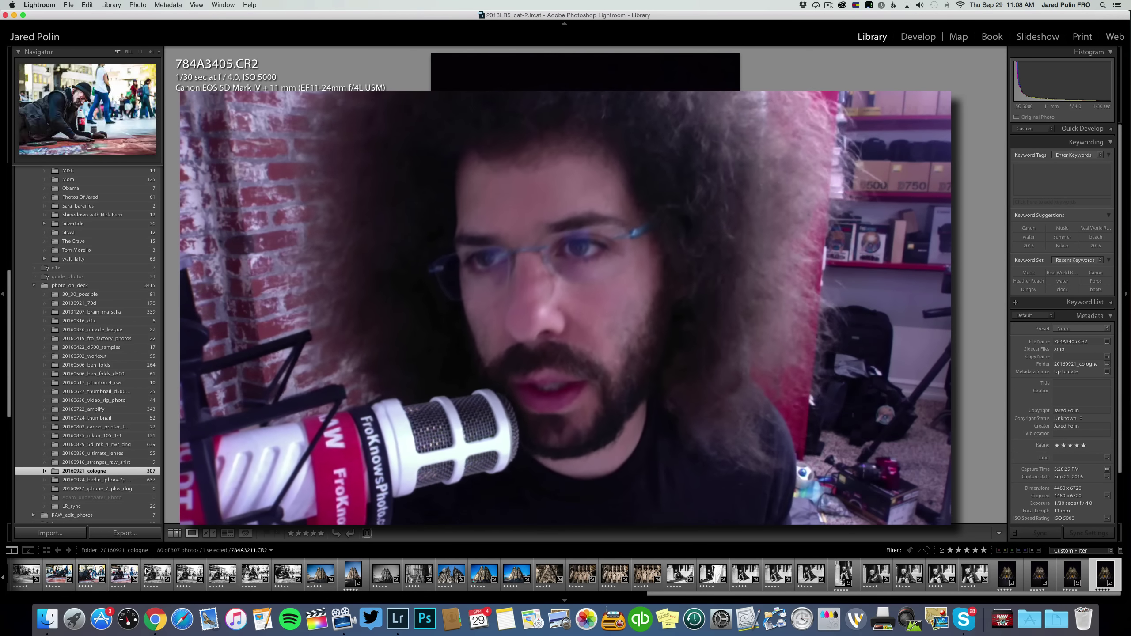
click(829, 5)
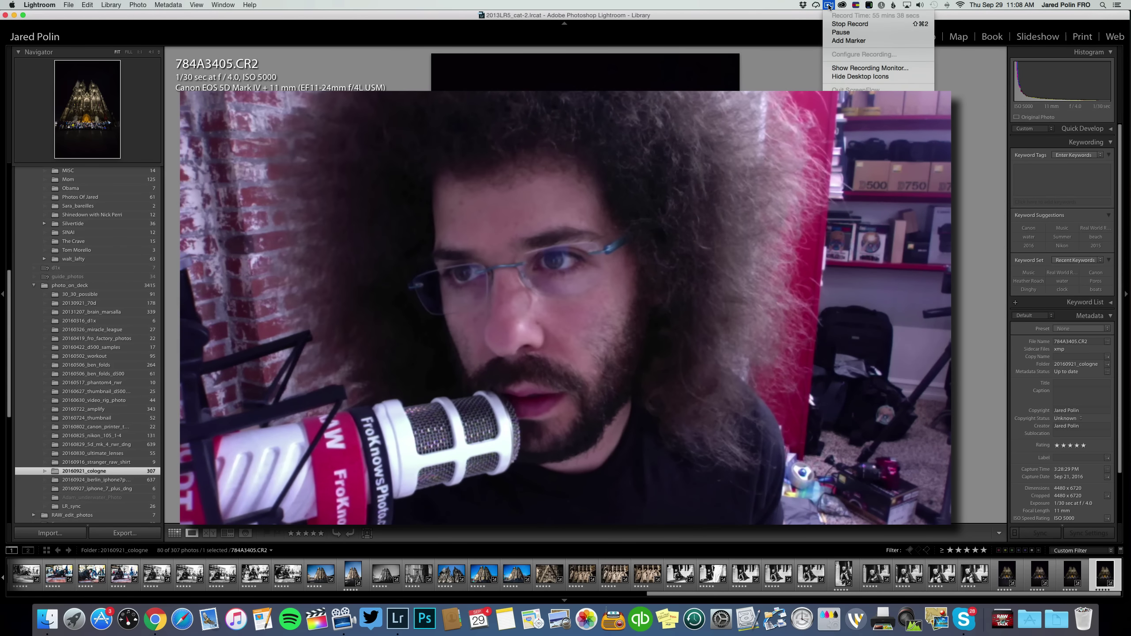
click(848, 41)
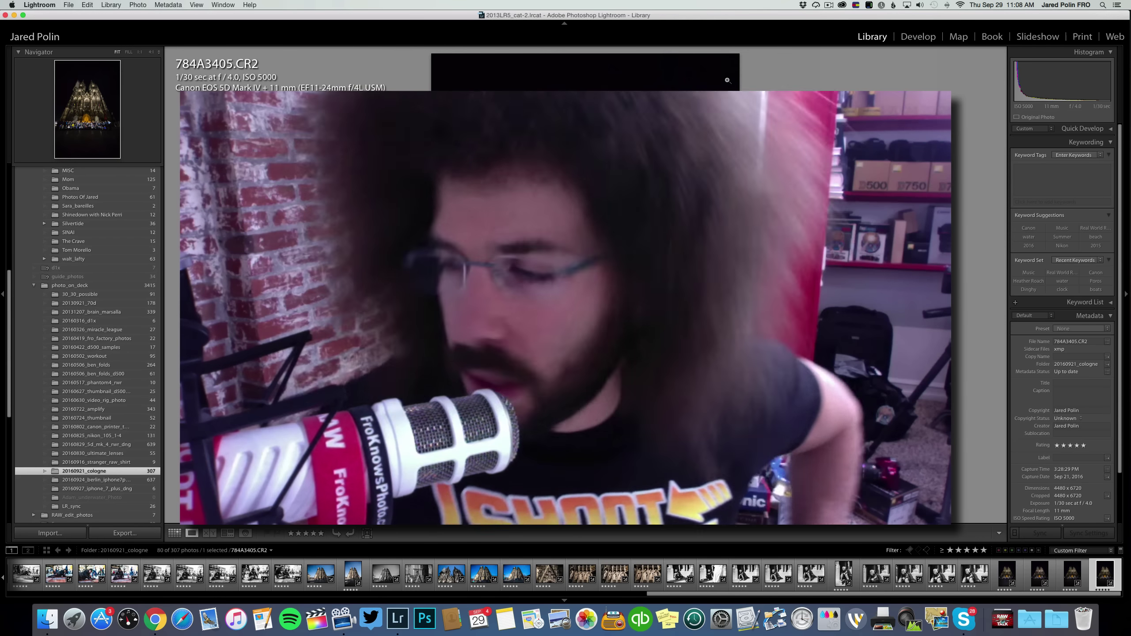